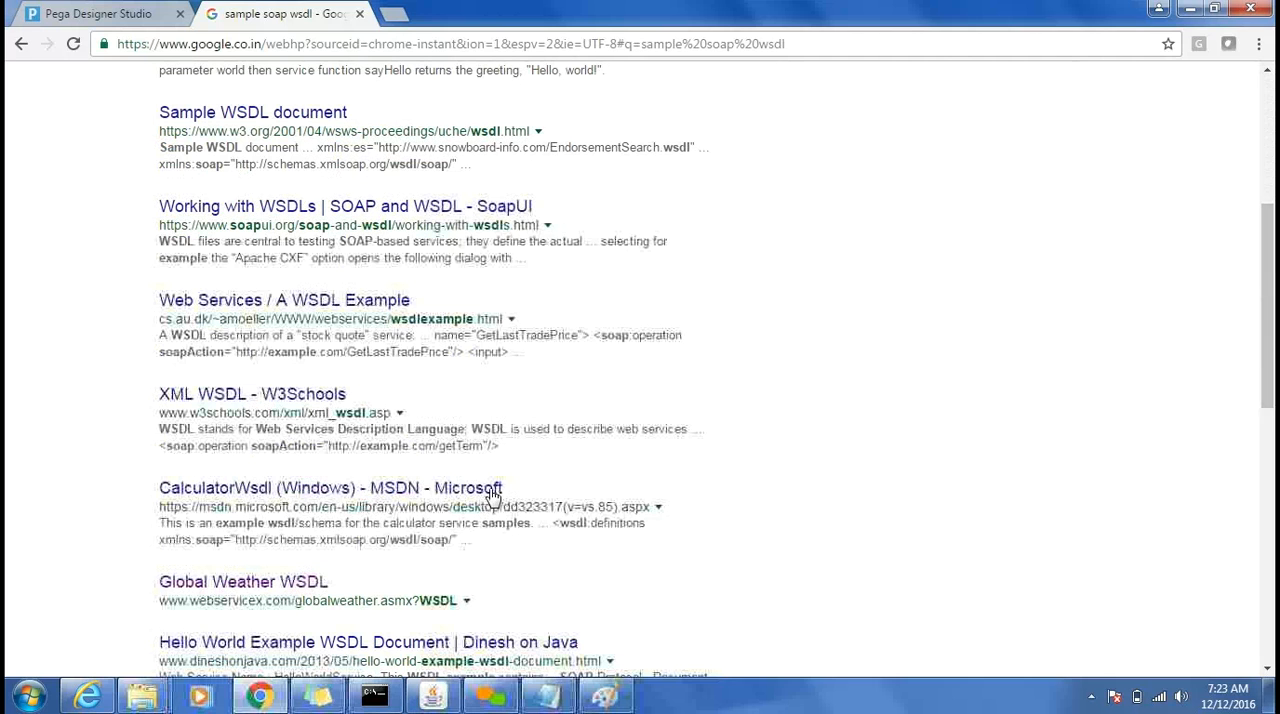
# Open the MSDN CalculatorWsdl search result in a new tab and go to the start of its Calculator.wsdl listing.
pyautogui.middleClick(407, 494)
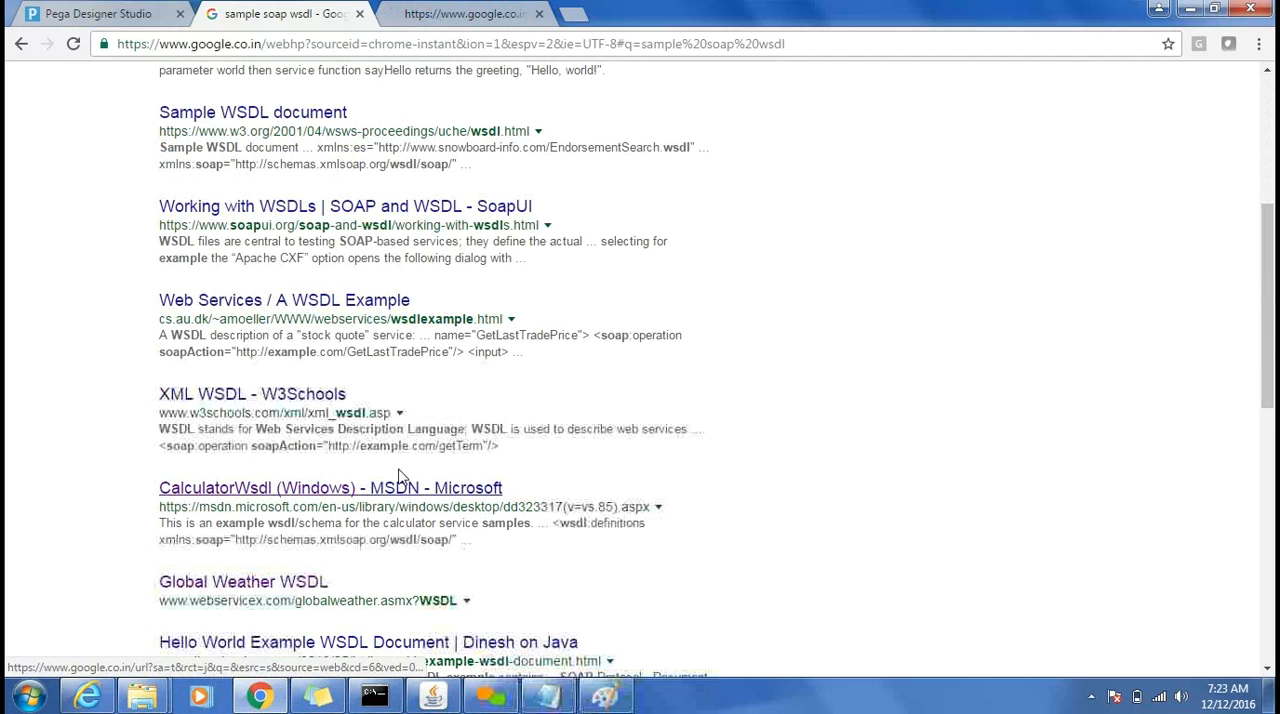
pyautogui.click(472, 12)
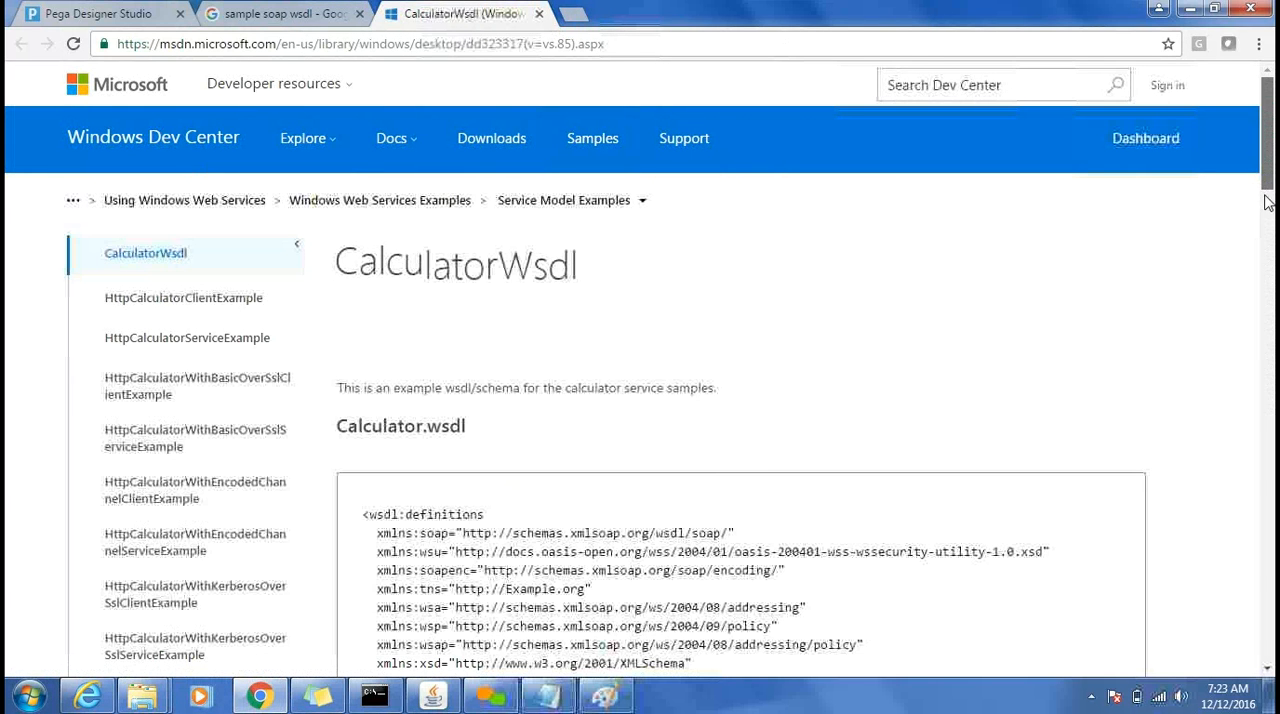
pyautogui.scroll(-5, 873, 141)
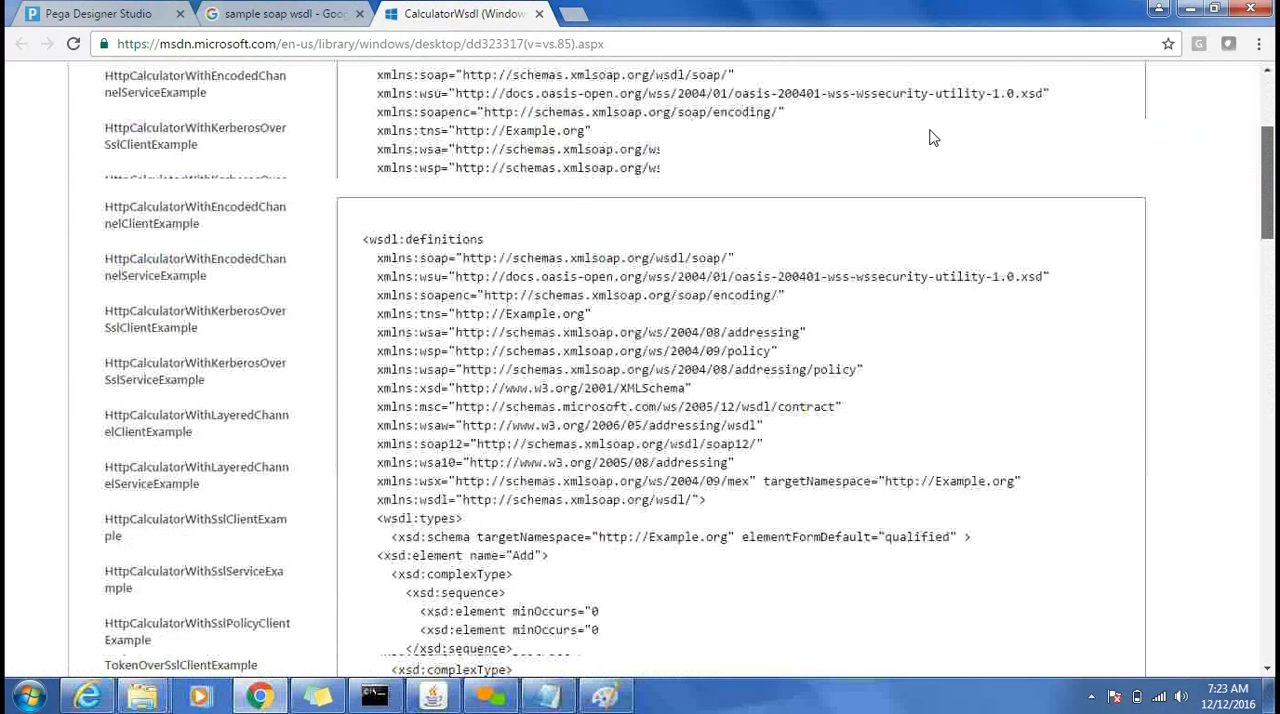
pyautogui.doubleClick(874, 141)
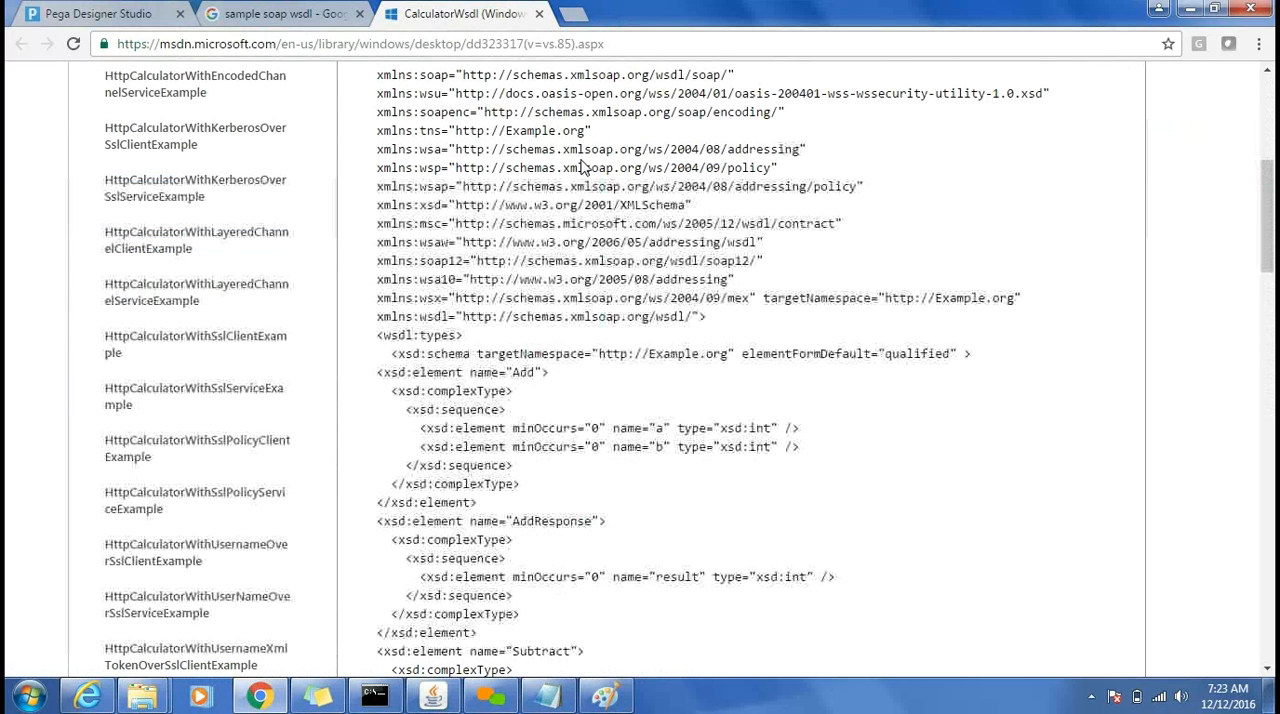
pyautogui.scroll(1, 571, 200)
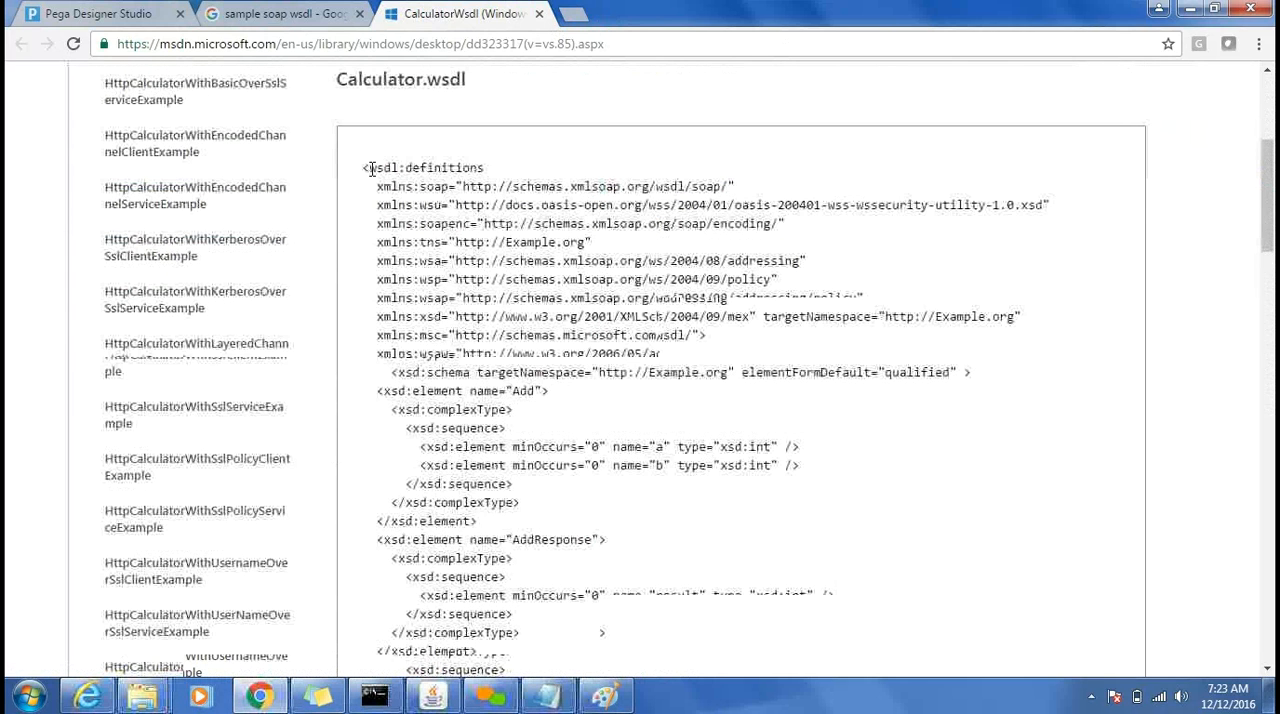
# Try to select the whole Calculator.wsdl listing from its opening definitions tag, and clear the selection.
pyautogui.moveTo(370, 169); pyautogui.dragTo(490, 205)
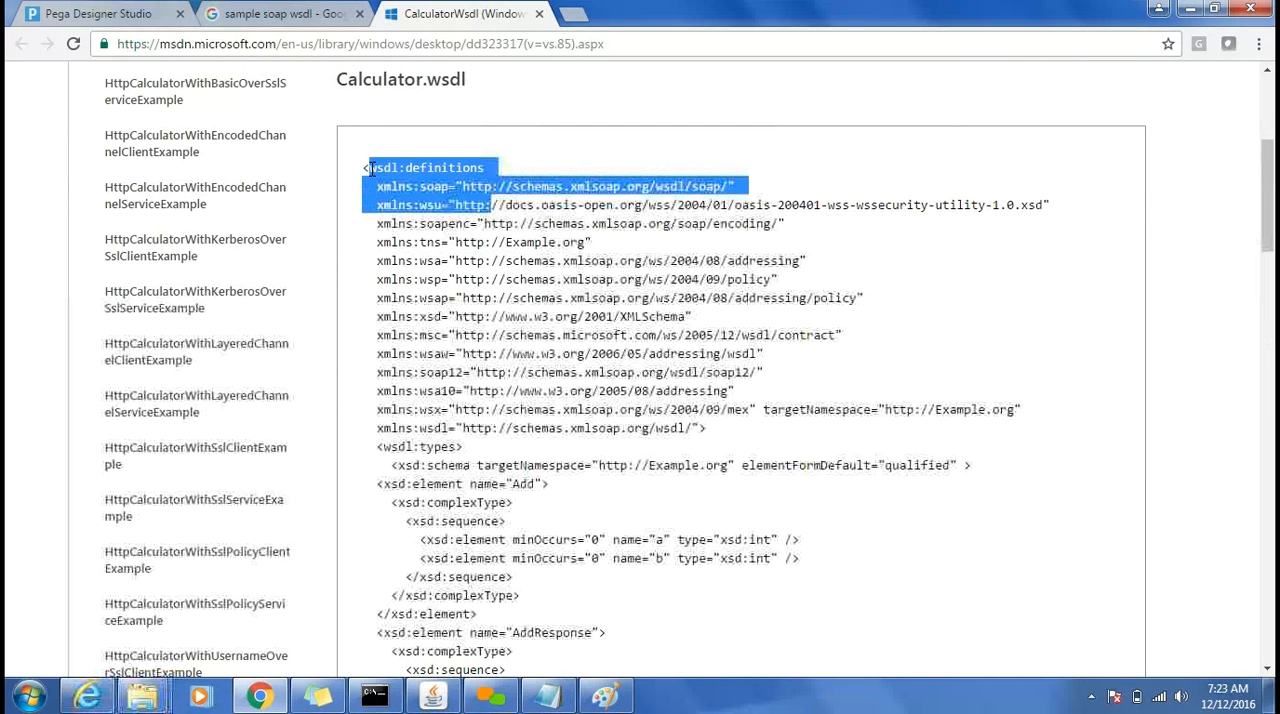
pyautogui.hotkey('shift', 'Down')
pyautogui.hotkey('shift', 'Down')
pyautogui.hotkey('shift', 'Down')
pyautogui.hotkey('shift', 'Down')
pyautogui.hotkey('shift', 'Down')
pyautogui.hotkey('shift', 'Down')
pyautogui.hotkey('shift', 'Down')
pyautogui.hotkey('shift', 'Down')
pyautogui.hotkey('shift', 'Down')
pyautogui.hotkey('shift', 'Down')
pyautogui.hotkey('shift', 'Down')
pyautogui.hotkey('shift', 'Down')
pyautogui.hotkey('shift', 'Down')
pyautogui.hotkey('shift', 'Down')
pyautogui.hotkey('shift', 'Down')
pyautogui.hotkey('shift', 'Down')
pyautogui.hotkey('shift', 'Down')
pyautogui.hotkey('shift', 'Down')
pyautogui.hotkey('shift', 'Down')
pyautogui.hotkey('shift', 'Down')
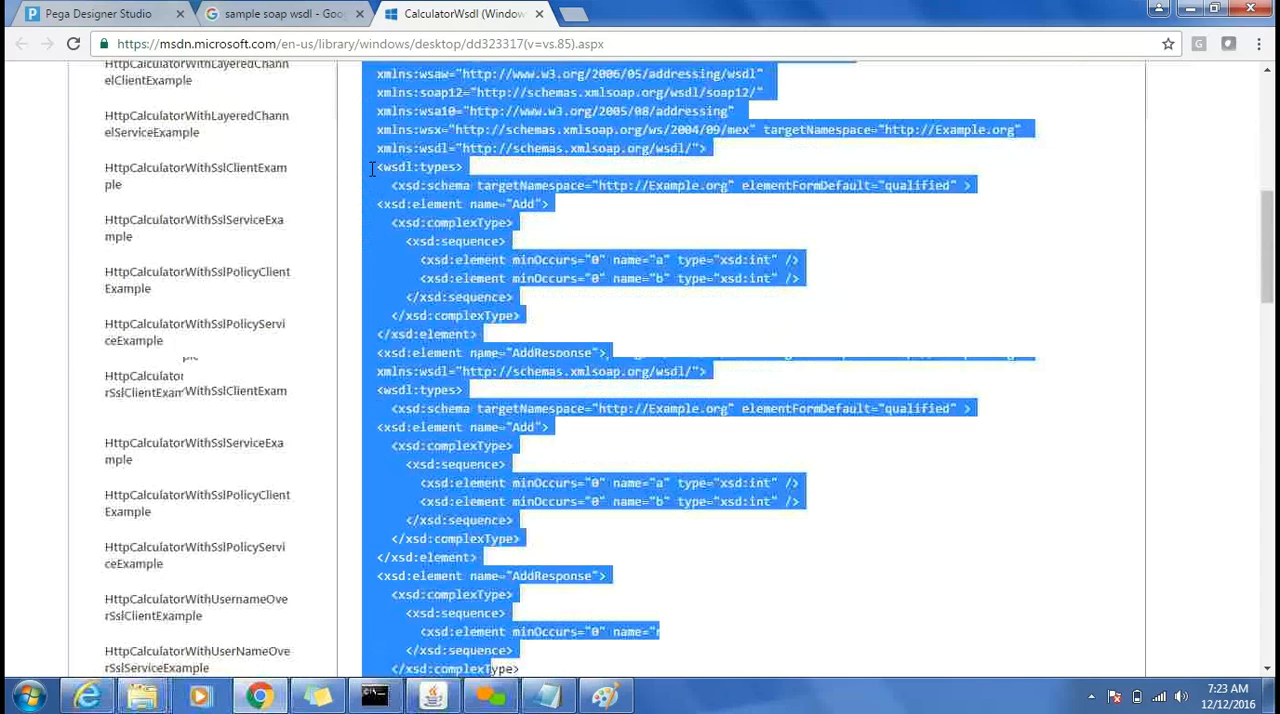
pyautogui.hotkey('shift', 'Down')
pyautogui.hotkey('shift', 'Down')
pyautogui.hotkey('shift', 'Down')
pyautogui.hotkey('shift', 'Down')
pyautogui.hotkey('shift', 'Down')
pyautogui.hotkey('shift', 'Down')
pyautogui.hotkey('shift', 'Down')
pyautogui.hotkey('shift', 'Down')
pyautogui.hotkey('shift', 'Down')
pyautogui.hotkey('shift', 'Down')
pyautogui.hotkey('shift', 'Down')
pyautogui.hotkey('shift', 'Down')
pyautogui.hotkey('shift', 'Down')
pyautogui.hotkey('shift', 'Down')
pyautogui.hotkey('shift', 'Down')
pyautogui.hotkey('shift', 'Down')
pyautogui.hotkey('shift', 'Down')
pyautogui.hotkey('shift', 'Down')
pyautogui.hotkey('shift', 'Down')
pyautogui.hotkey('shift', 'Down')
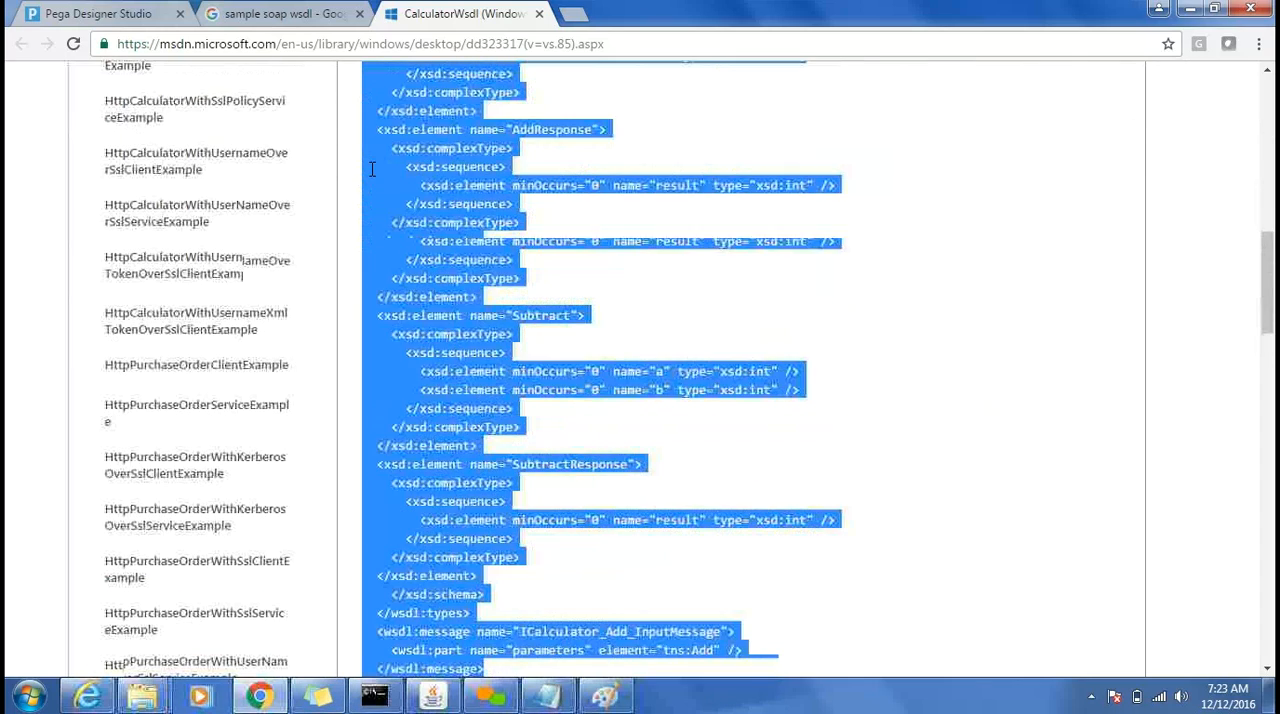
pyautogui.hotkey('shift', 'Down')
pyautogui.hotkey('shift', 'Down')
pyautogui.hotkey('shift', 'Down')
pyautogui.hotkey('shift', 'Down')
pyautogui.hotkey('shift', 'Down')
pyautogui.hotkey('shift', 'Down')
pyautogui.hotkey('shift', 'Down')
pyautogui.hotkey('shift', 'Down')
pyautogui.hotkey('shift', 'Down')
pyautogui.hotkey('shift', 'Down')
pyautogui.hotkey('shift', 'Down')
pyautogui.hotkey('shift', 'Down')
pyautogui.hotkey('shift', 'Down')
pyautogui.hotkey('shift', 'Down')
pyautogui.hotkey('shift', 'Down')
pyautogui.hotkey('shift', 'Down')
pyautogui.hotkey('shift', 'Down')
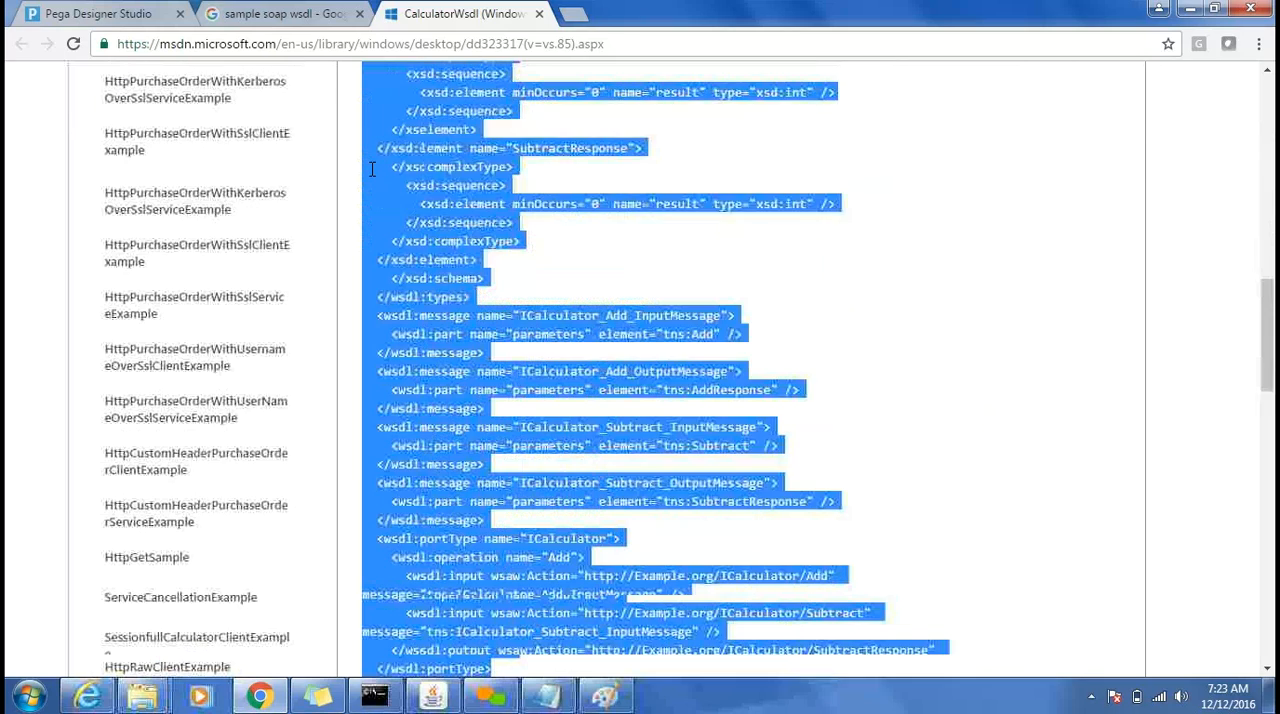
pyautogui.hotkey('shift', 'Down')
pyautogui.hotkey('shift', 'Down')
pyautogui.hotkey('shift', 'Down')
pyautogui.hotkey('shift', 'Down')
pyautogui.hotkey('shift', 'Down')
pyautogui.hotkey('shift', 'Down')
pyautogui.hotkey('shift', 'Down')
pyautogui.hotkey('shift', 'Down')
pyautogui.hotkey('shift', 'Down')
pyautogui.hotkey('shift', 'Down')
pyautogui.hotkey('shift', 'Down')
pyautogui.hotkey('shift', 'Down')
pyautogui.hotkey('shift', 'Down')
pyautogui.hotkey('shift', 'Down')
pyautogui.hotkey('shift', 'Down')
pyautogui.hotkey('shift', 'Down')
pyautogui.hotkey('shift', 'Down')
pyautogui.hotkey('shift', 'Down')
pyautogui.hotkey('shift', 'Down')
pyautogui.hotkey('shift', 'Down')
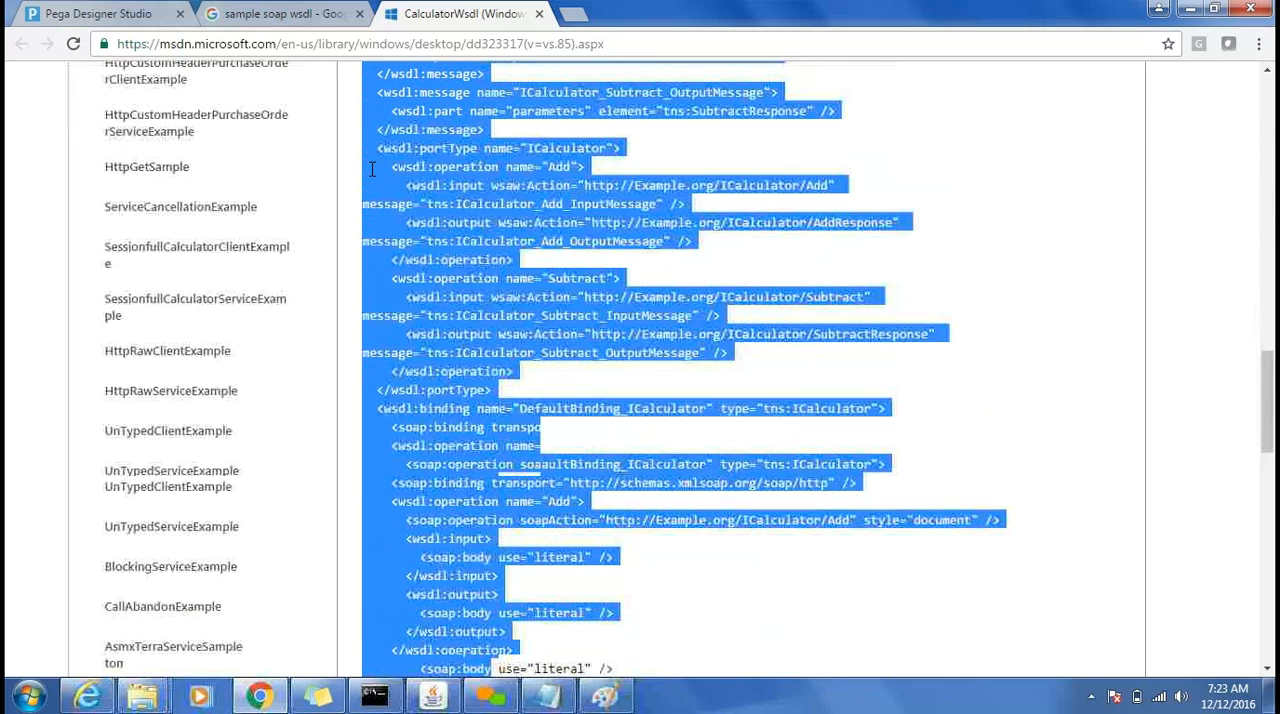
pyautogui.hotkey('shift', 'Down')
pyautogui.hotkey('shift', 'Down')
pyautogui.hotkey('shift', 'Down')
pyautogui.hotkey('shift', 'Down')
pyautogui.hotkey('shift', 'Down')
pyautogui.hotkey('shift', 'Down')
pyautogui.hotkey('shift', 'Down')
pyautogui.hotkey('shift', 'Down')
pyautogui.hotkey('shift', 'Down')
pyautogui.hotkey('shift', 'Down')
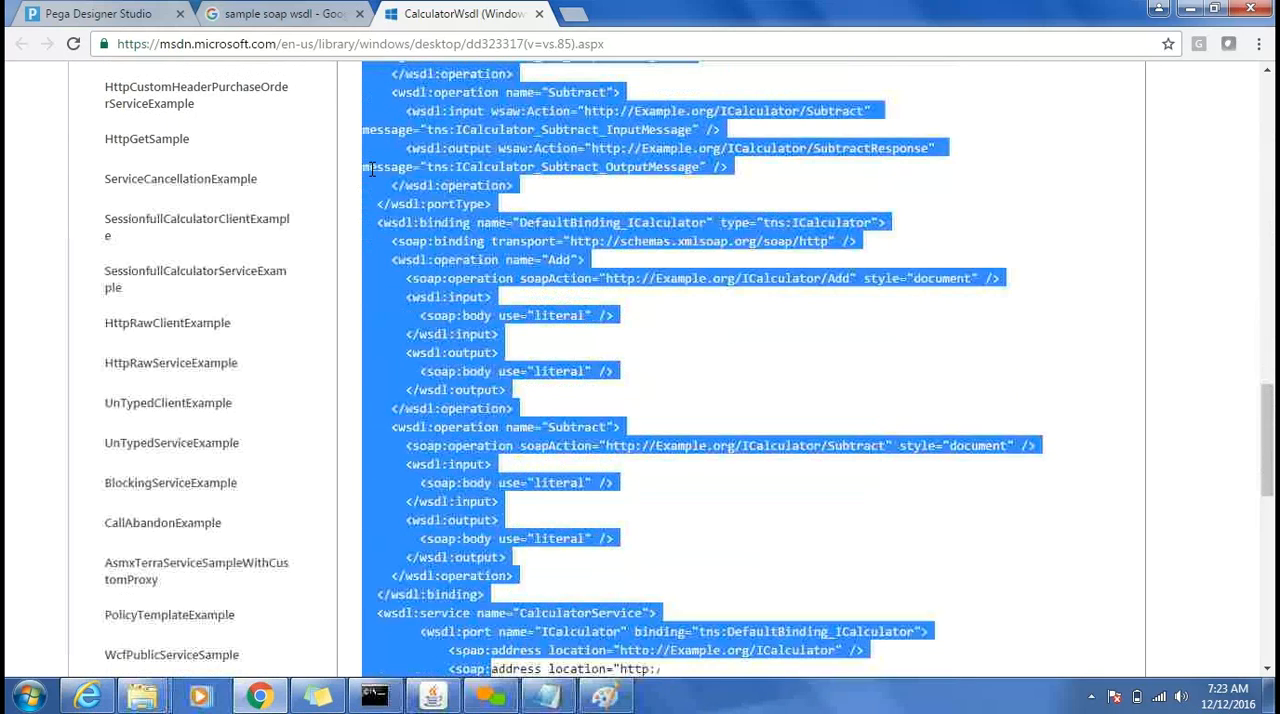
pyautogui.hotkey('shift', 'Down')
pyautogui.hotkey('shift', 'Down')
pyautogui.hotkey('shift', 'Down')
pyautogui.hotkey('shift', 'Down')
pyautogui.hotkey('shift', 'Down')
pyautogui.hotkey('shift', 'Down')
pyautogui.hotkey('shift', 'Down')
pyautogui.scroll(16, 371, 170)
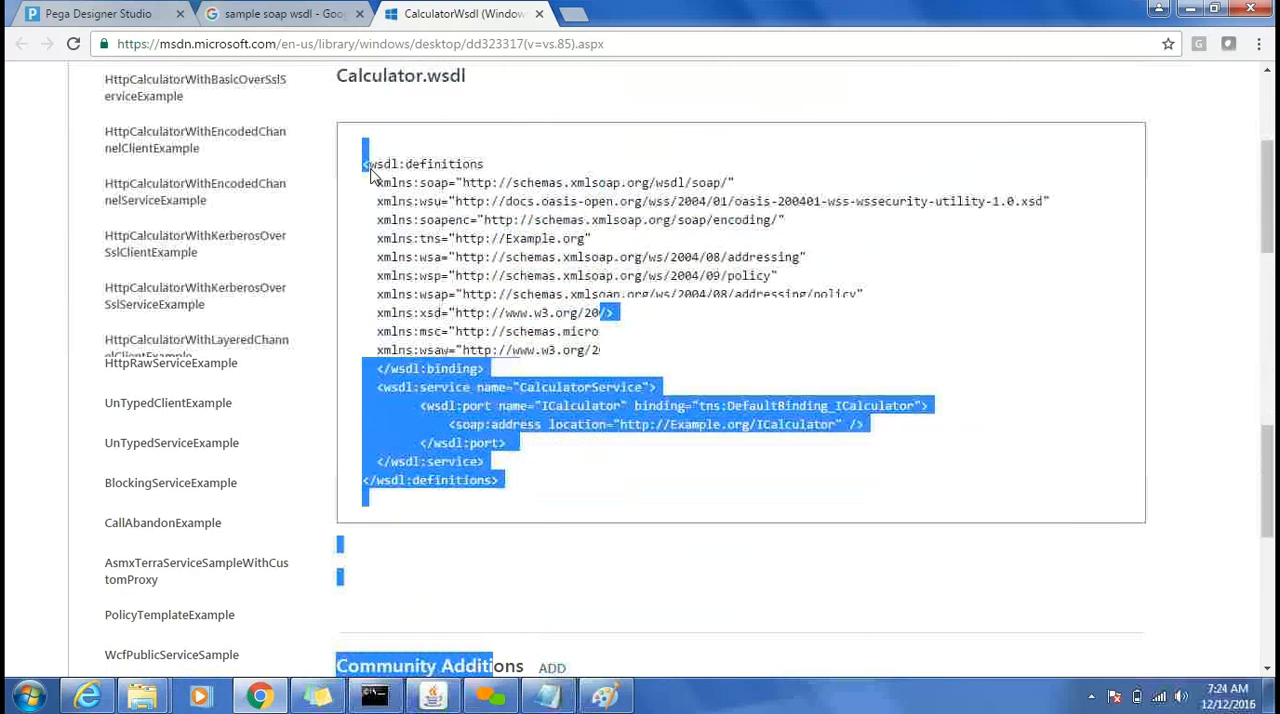
pyautogui.hotkey('shift', 'Up')
pyautogui.hotkey('shift', 'Up')
pyautogui.hotkey('shift', 'Down')
pyautogui.hotkey('shift', 'Down')
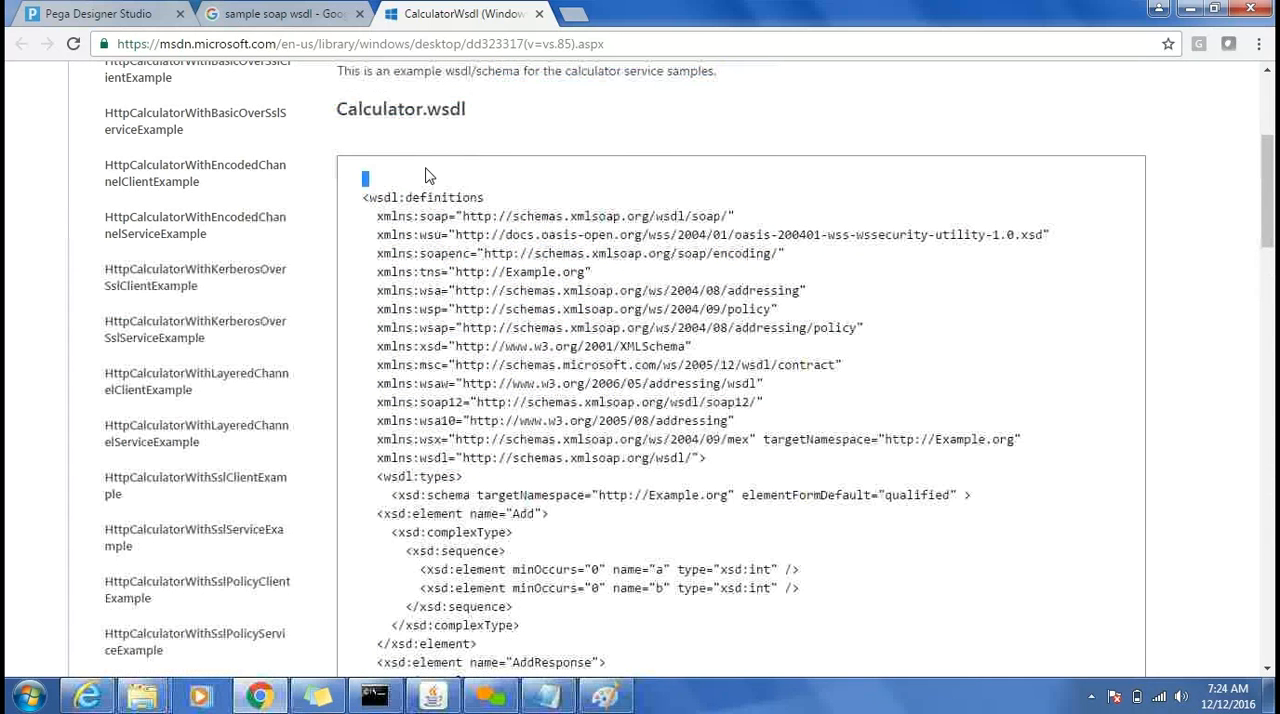
pyautogui.hotkey('shift', 'Down')
pyautogui.hotkey('shift', 'Down')
pyautogui.hotkey('shift', 'Down')
pyautogui.hotkey('shift', 'Down')
pyautogui.hotkey('shift', 'Down')
pyautogui.hotkey('shift', 'Down')
pyautogui.hotkey('shift', 'Down')
pyautogui.hotkey('shift', 'Down')
pyautogui.hotkey('shift', 'Down')
pyautogui.hotkey('shift', 'Down')
pyautogui.hotkey('shift', 'Down')
pyautogui.hotkey('shift', 'Down')
pyautogui.hotkey('shift', 'Down')
pyautogui.hotkey('shift', 'Down')
pyautogui.hotkey('shift', 'Down')
pyautogui.hotkey('shift', 'Down')
pyautogui.hotkey('shift', 'Down')
pyautogui.hotkey('shift', 'Down')
pyautogui.hotkey('shift', 'Down')
pyautogui.hotkey('shift', 'Down')
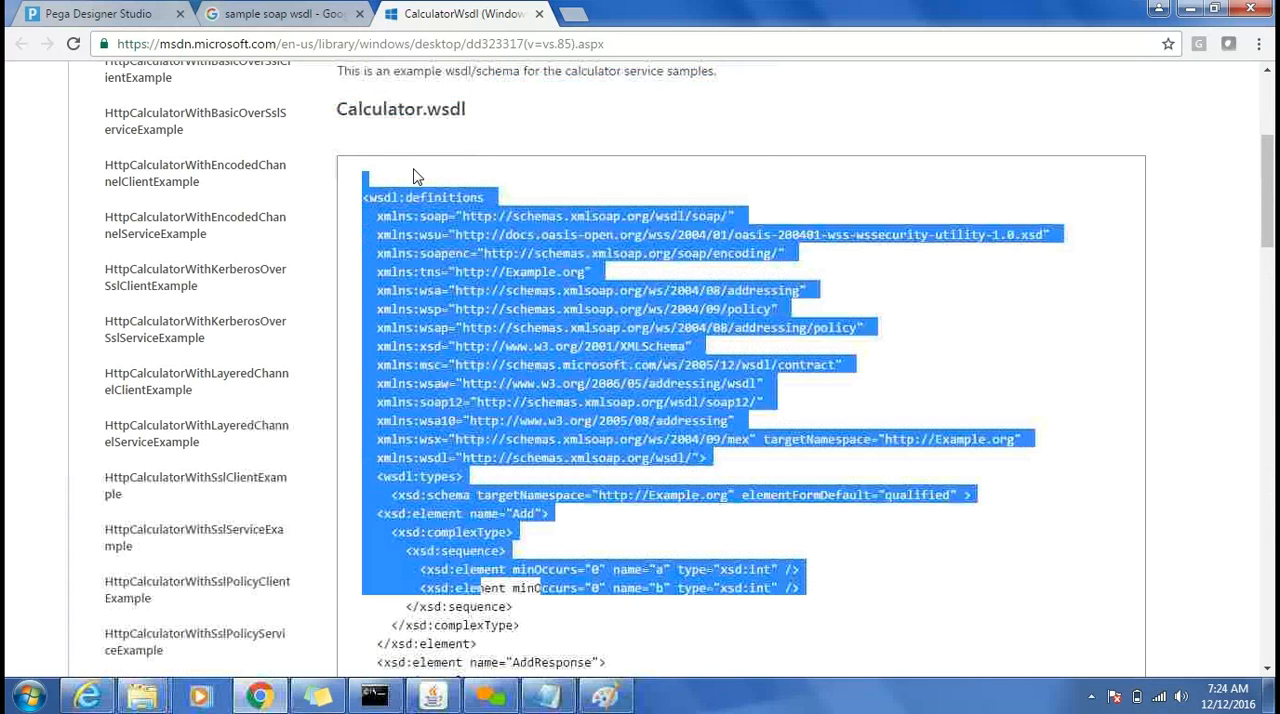
pyautogui.hotkey('shift', 'Down')
pyautogui.hotkey('shift', 'Down')
pyautogui.hotkey('shift', 'Down')
pyautogui.hotkey('shift', 'Down')
pyautogui.hotkey('shift', 'Down')
pyautogui.hotkey('shift', 'Down')
pyautogui.hotkey('shift', 'Down')
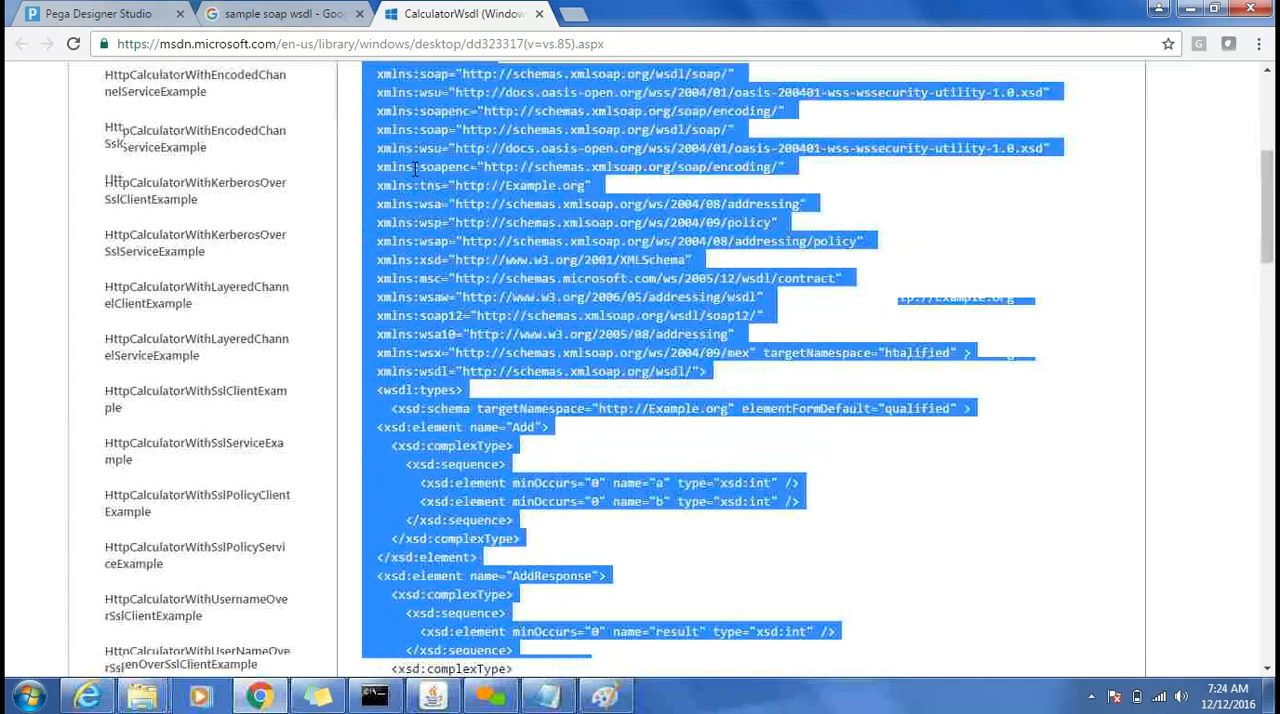
pyautogui.hotkey('shift', 'Down')
pyautogui.hotkey('shift', 'Down')
pyautogui.hotkey('shift', 'Down')
pyautogui.hotkey('shift', 'Down')
pyautogui.hotkey('shift', 'Down')
pyautogui.hotkey('shift', 'Down')
pyautogui.hotkey('shift', 'Down')
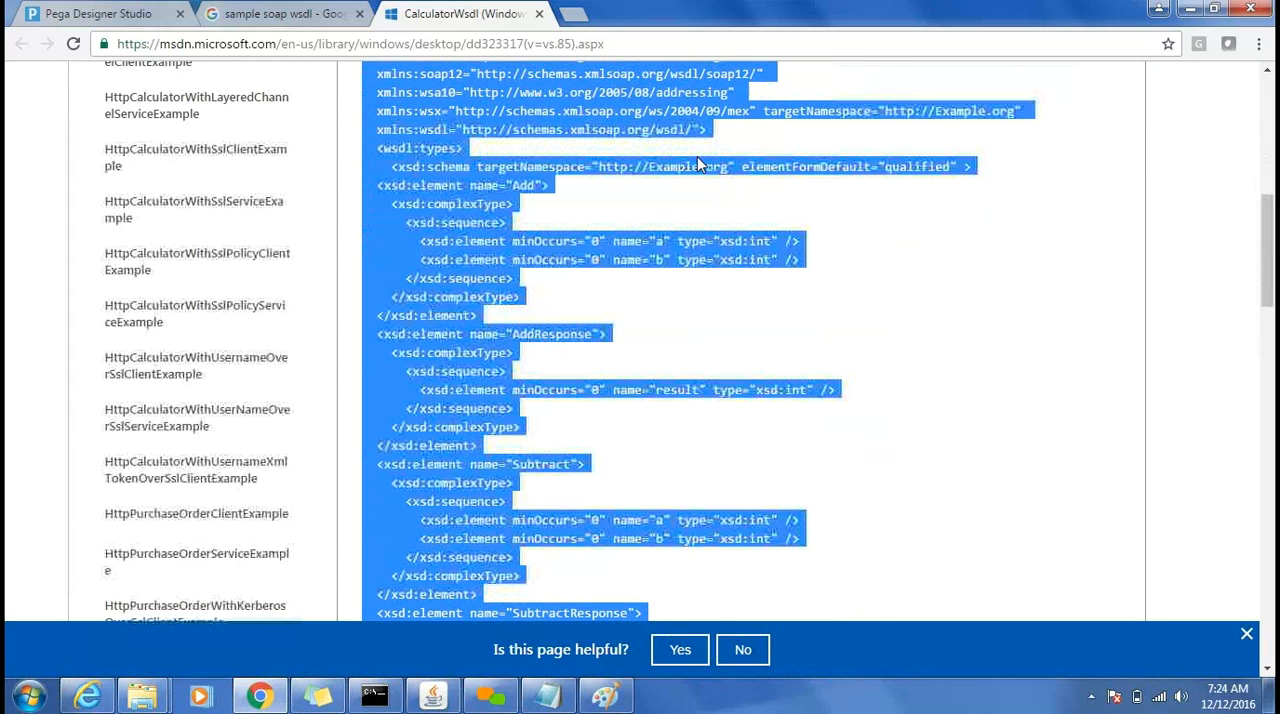
pyautogui.click(697, 156)
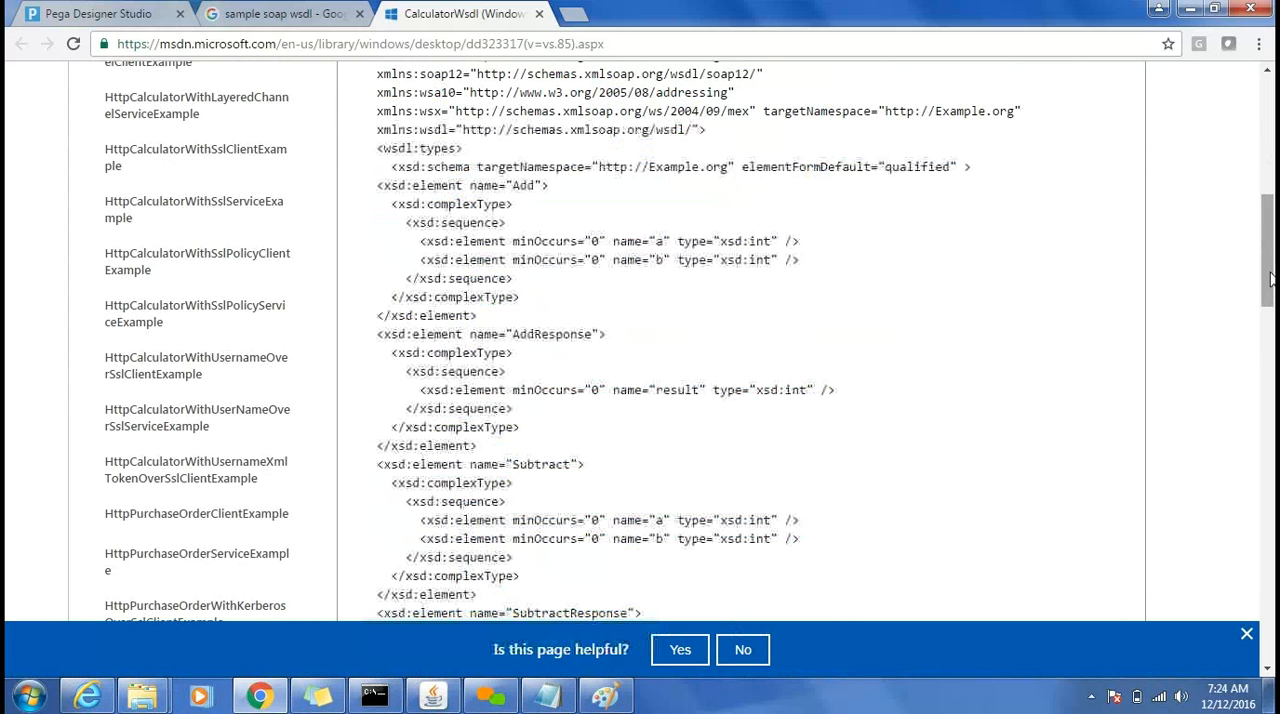
# Examine the Calculator.wsdl listing's schema types, port type operations, binding and service address.
pyautogui.scroll(-4, 1268, 388)
pyautogui.scroll(-15, 1265, 388)
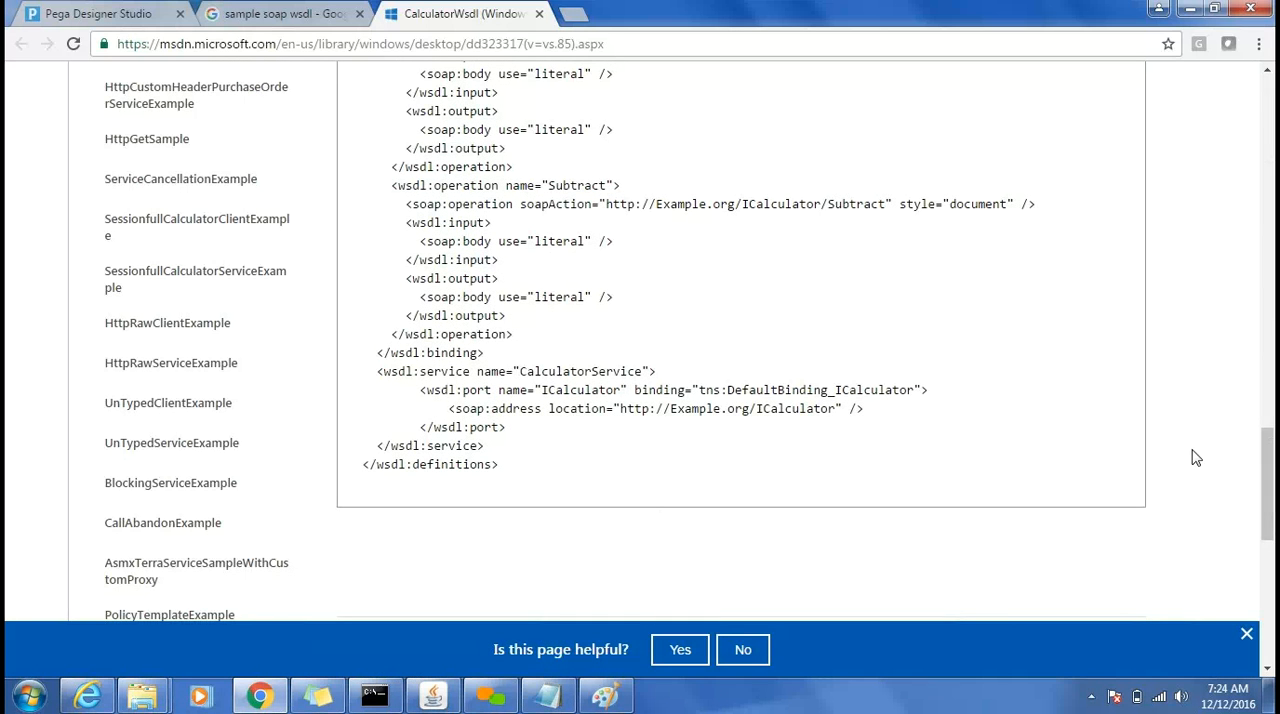
pyautogui.moveTo(1266, 497); pyautogui.dragTo(1266, 475)
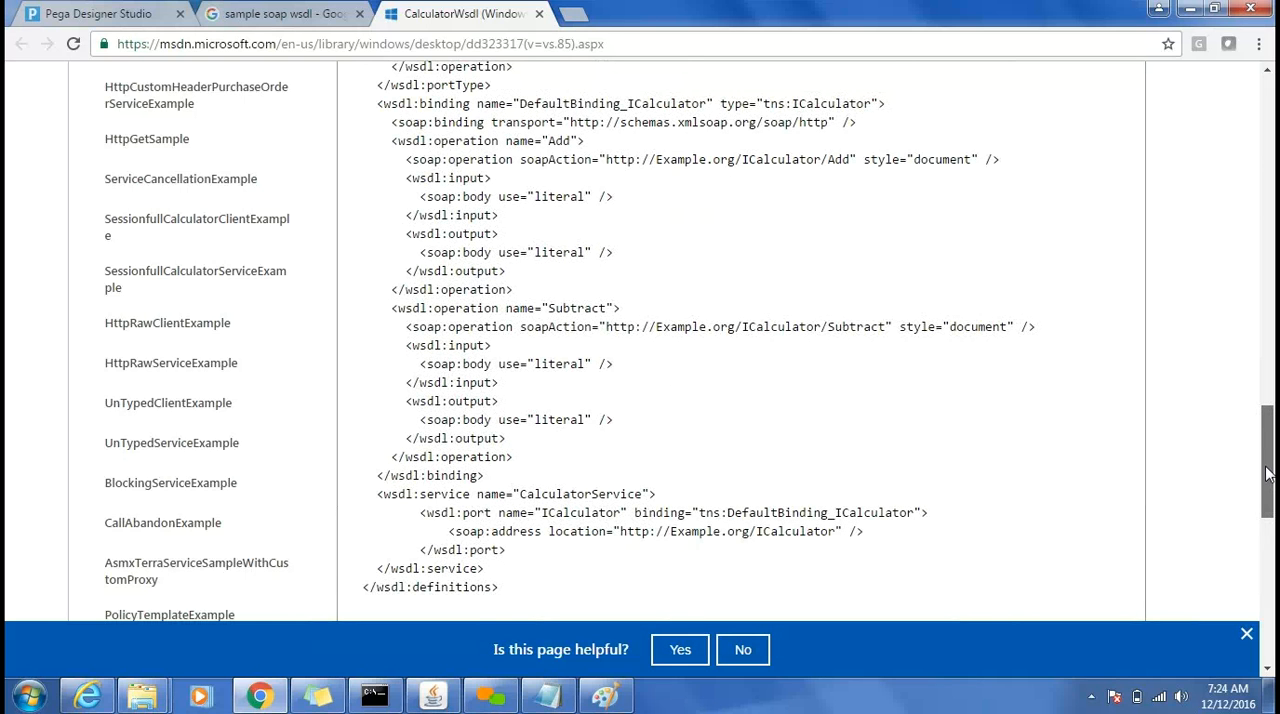
pyautogui.moveTo(1266, 475); pyautogui.dragTo(1236, 234)
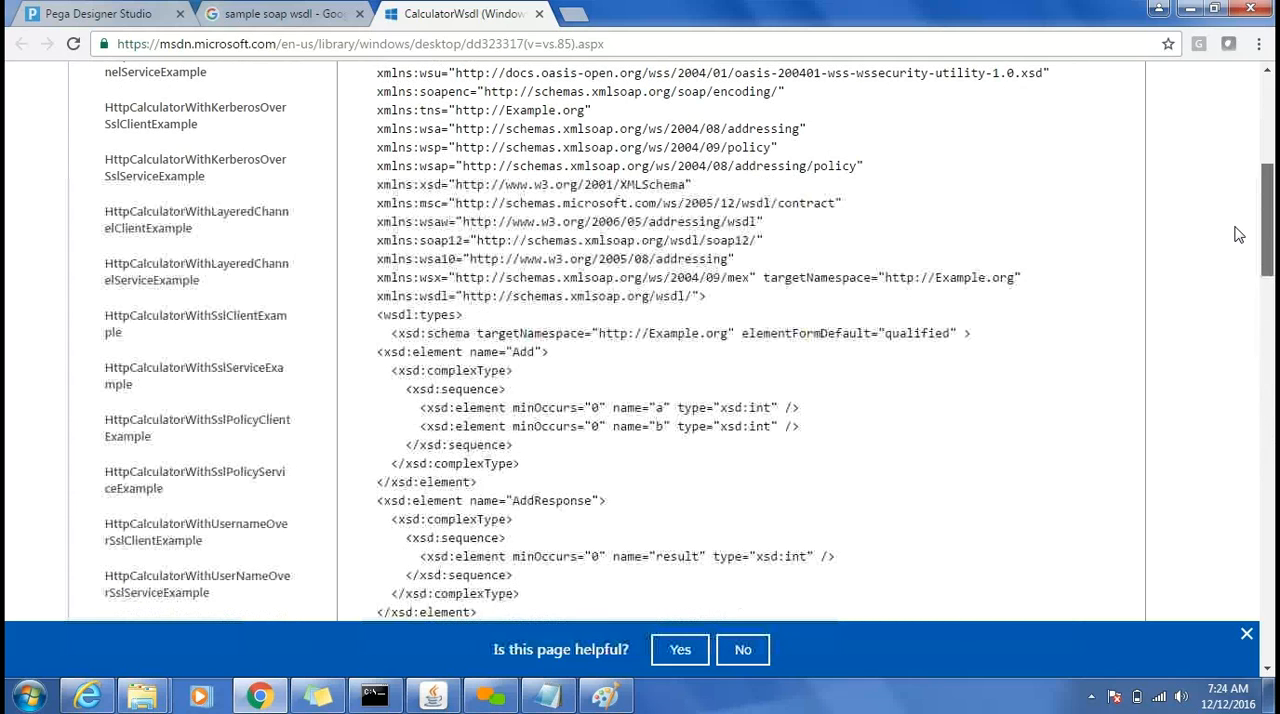
pyautogui.moveTo(1236, 234); pyautogui.dragTo(1252, 438)
pyautogui.scroll(1, 861, 360)
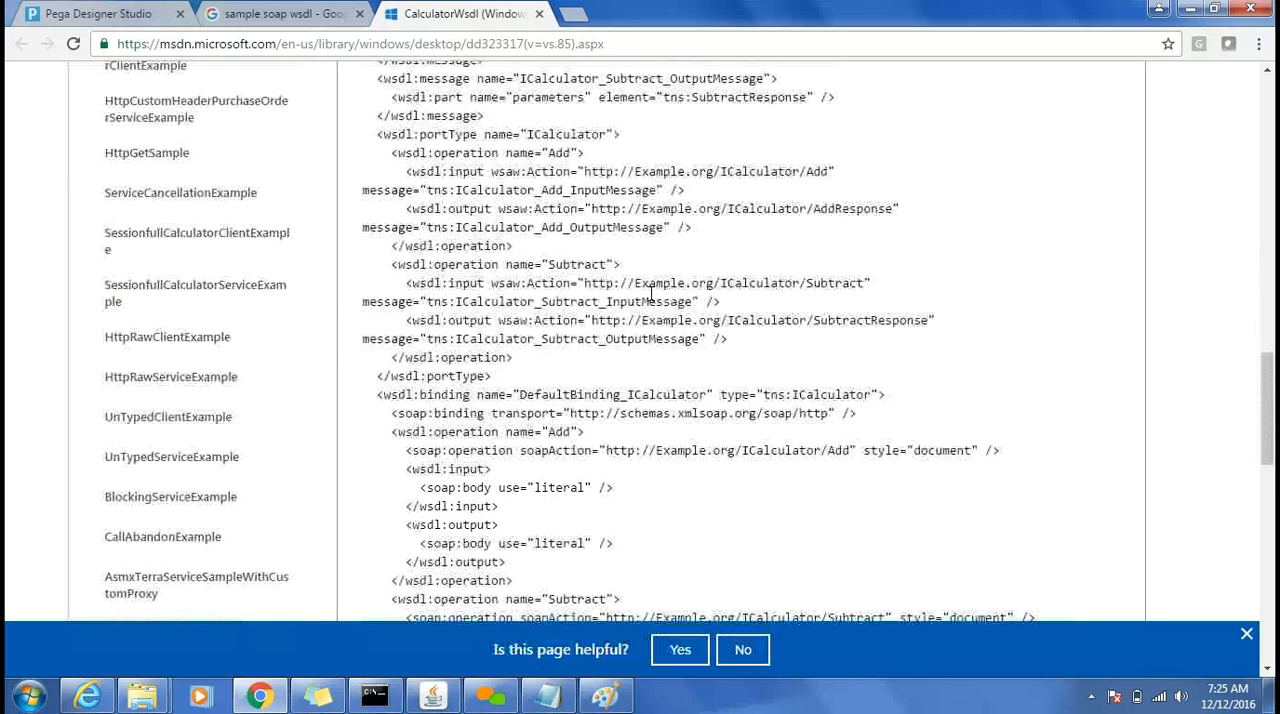
# Copy the Subtract operation's quoted input action URL from the WSDL and look it up in a new tab.
pyautogui.moveTo(578, 283); pyautogui.dragTo(588, 283)
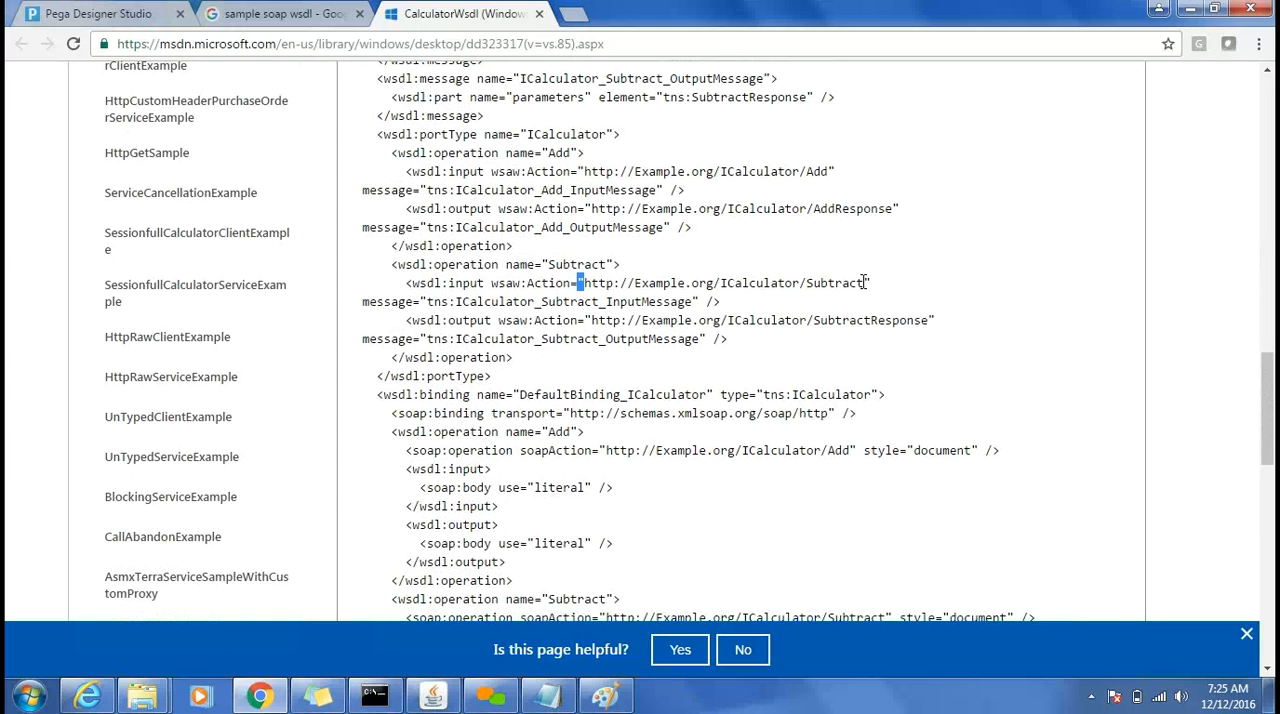
pyautogui.moveTo(864, 283); pyautogui.dragTo(866, 283)
pyautogui.hotkey('ctrl', 'c')
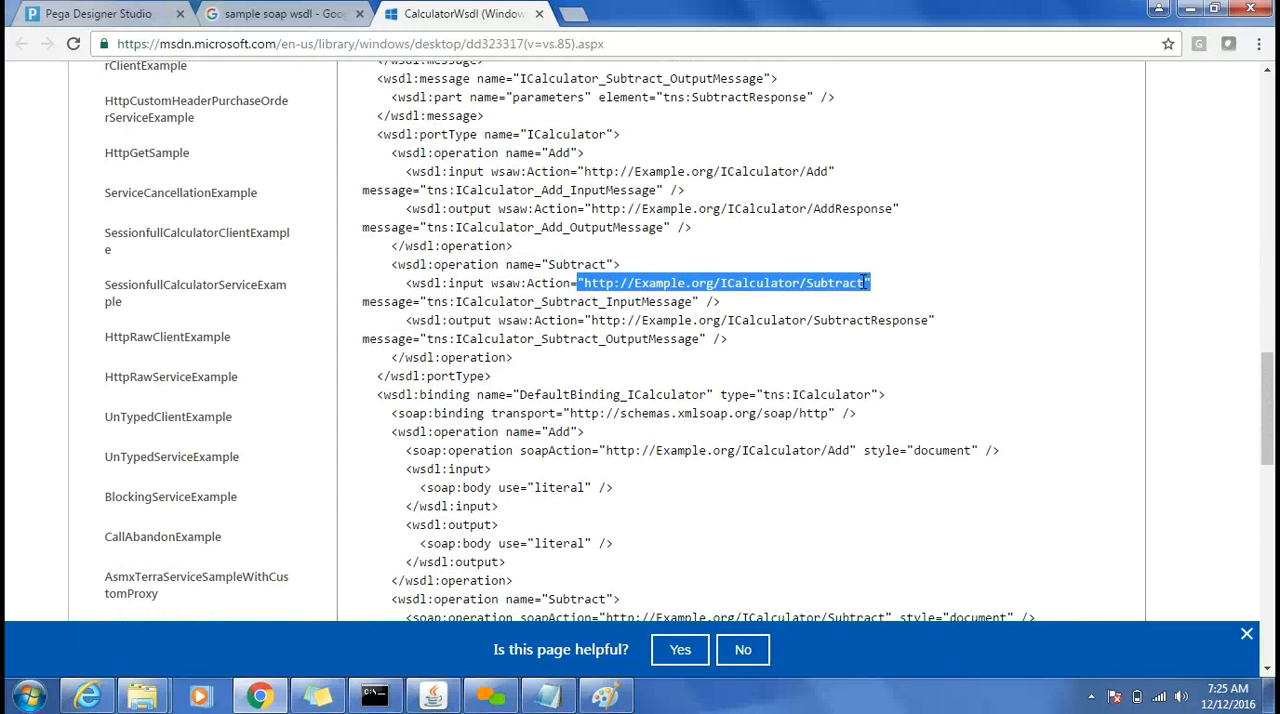
pyautogui.click(566, 14)
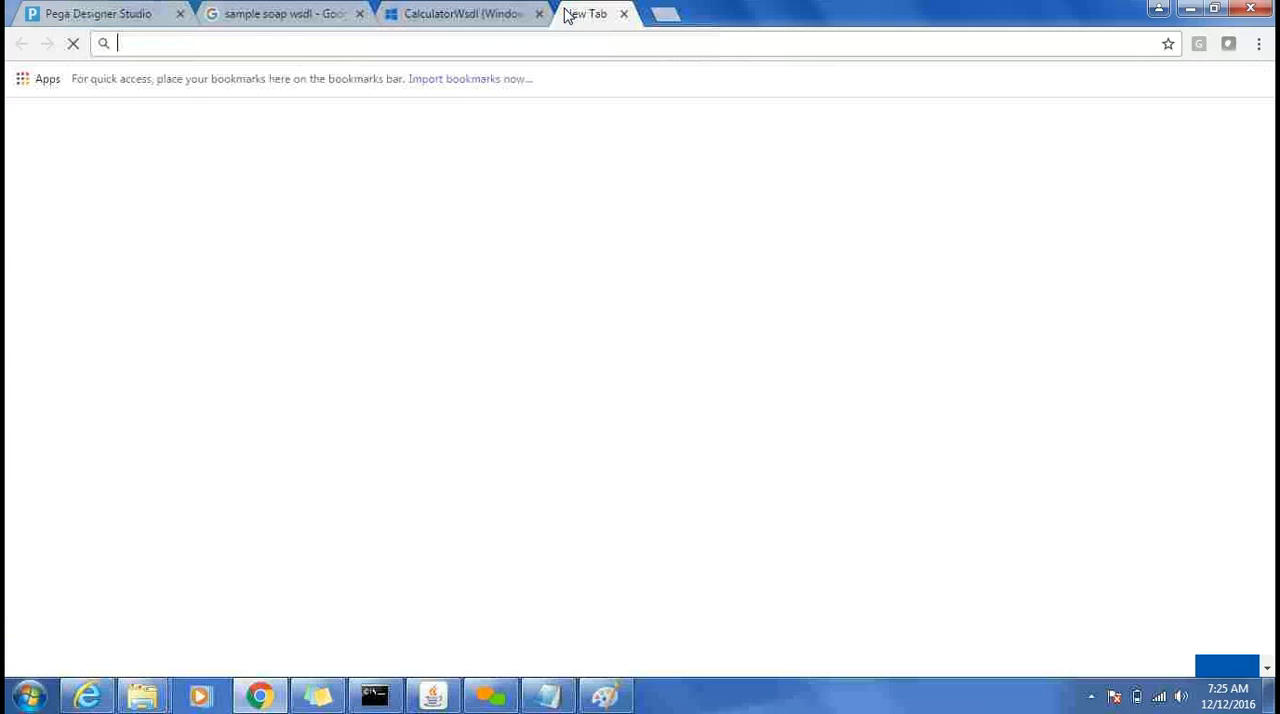
pyautogui.hotkey('ctrl', 'v')
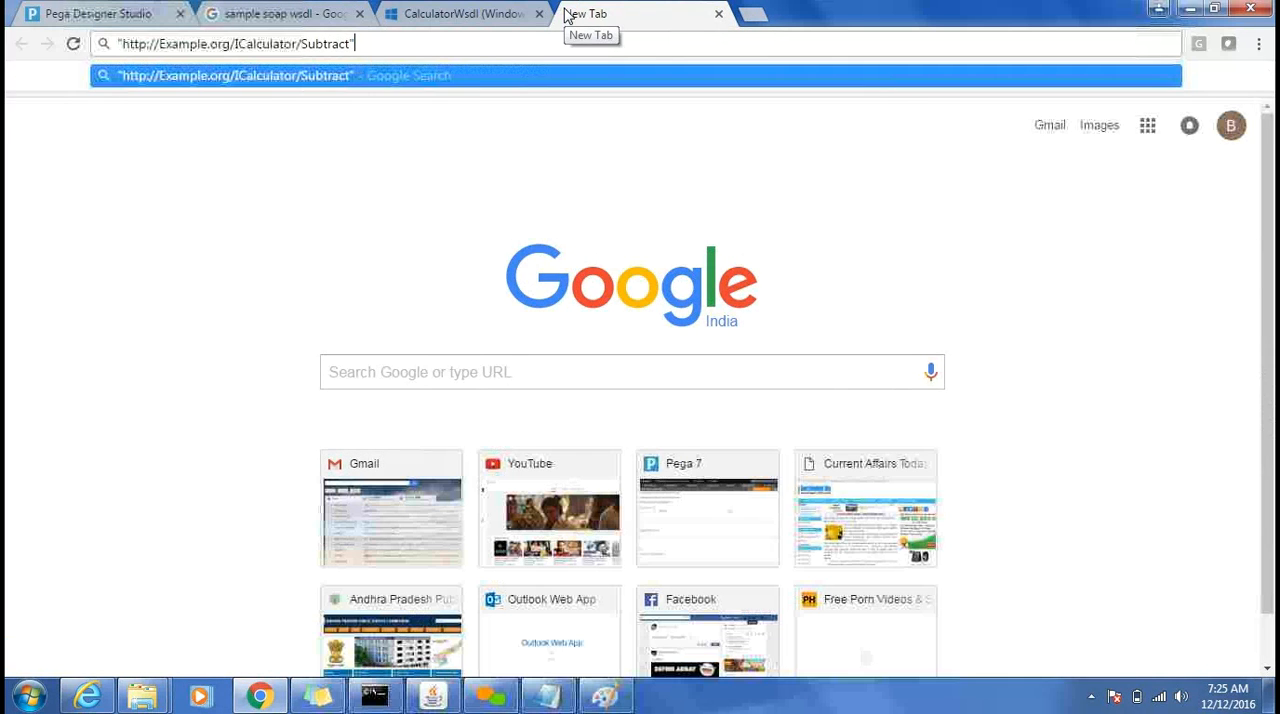
pyautogui.press('Return')
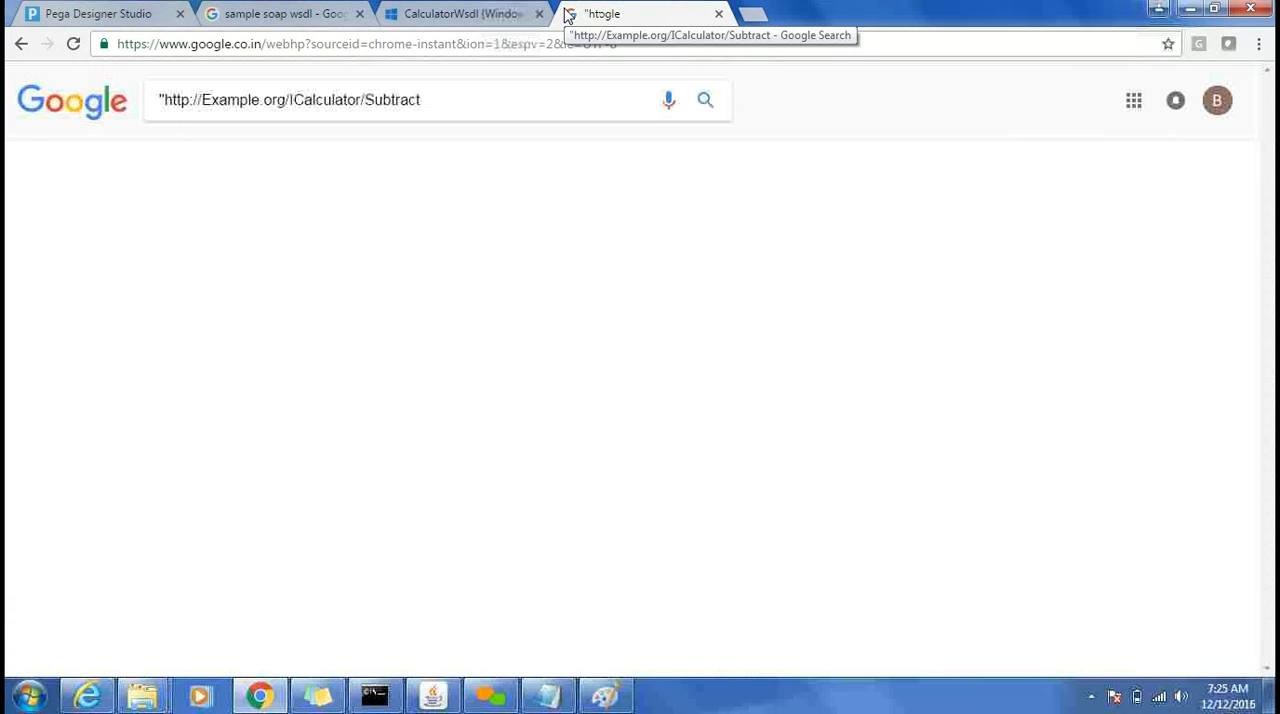
pyautogui.click(520, 44)
pyautogui.hotkey('ctrl', 'v')
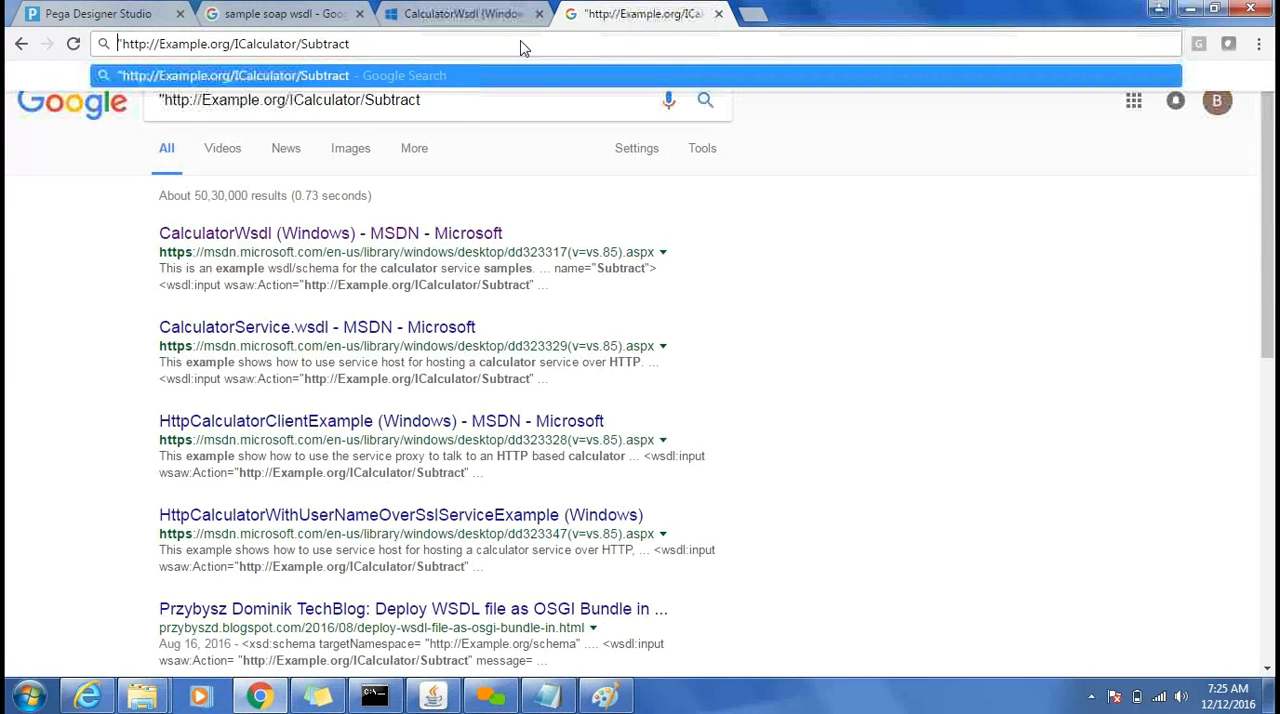
pyautogui.press('Home')
pyautogui.press('Delete')
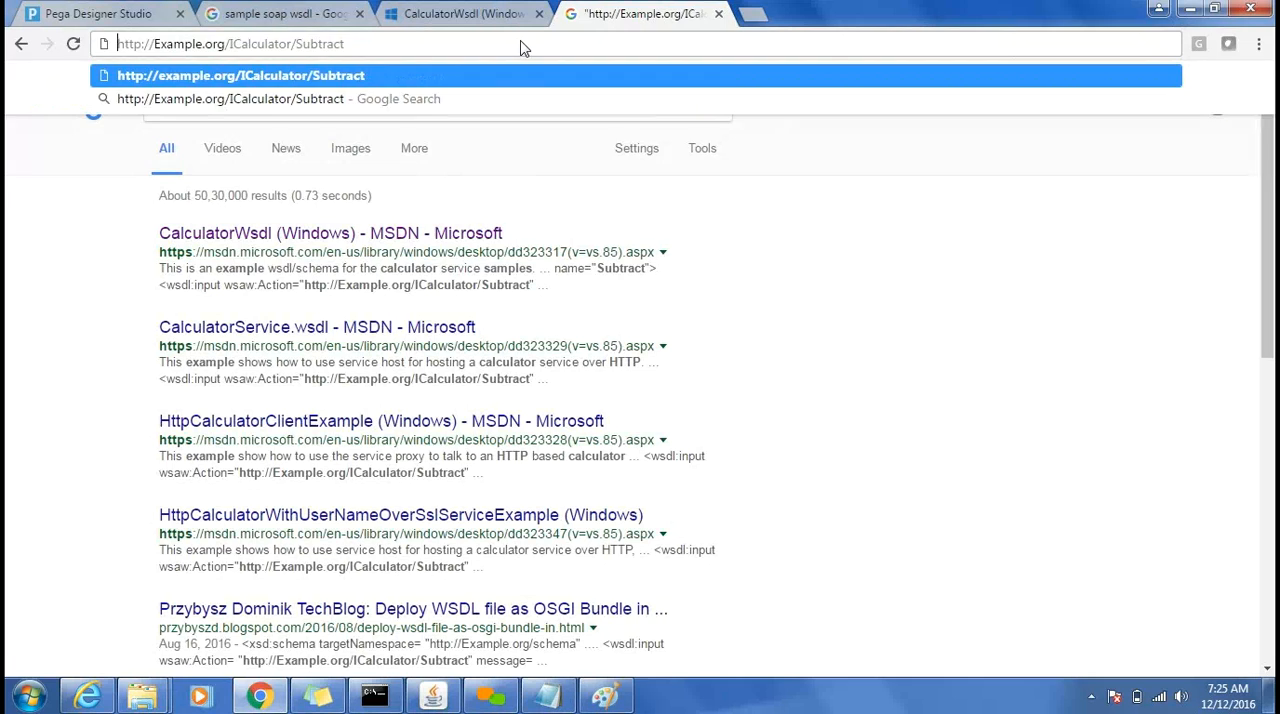
pyautogui.press('Return')
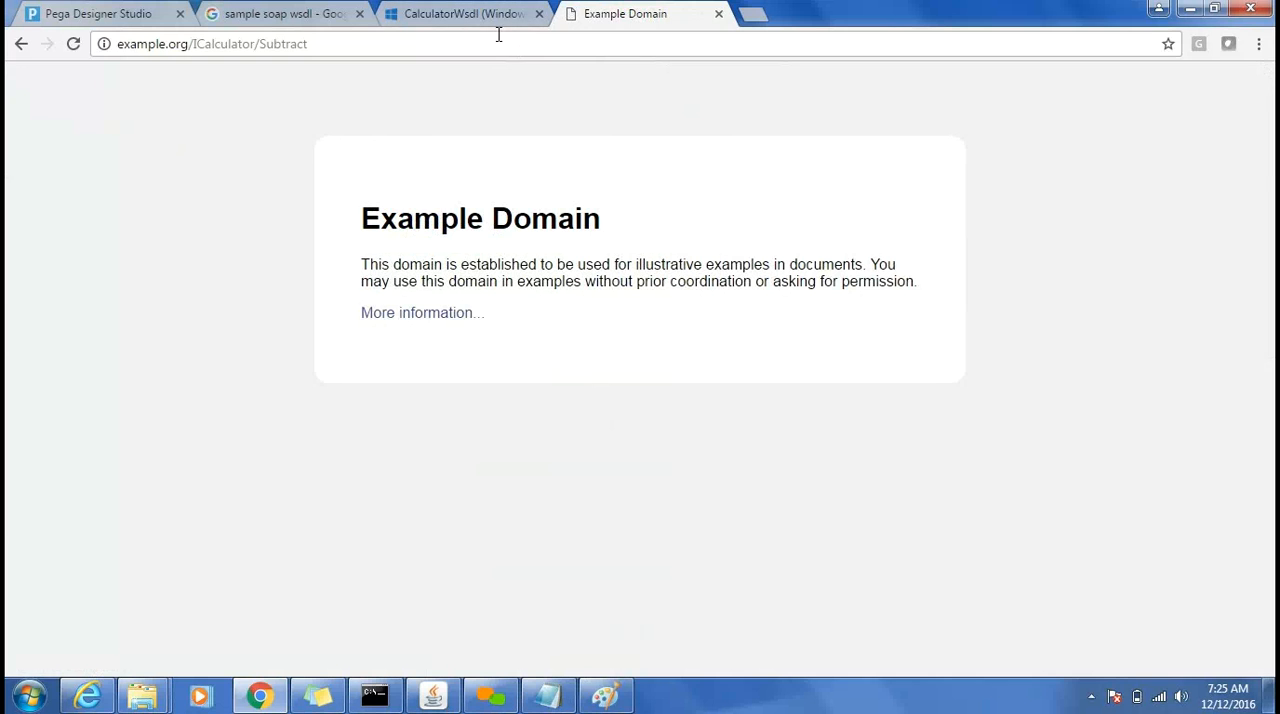
# Open the Sample WSDL document from the sample soap wsdl results, closing the CalculatorWsdl and Example Domain tabs, and view its service section.
pyautogui.click(303, 14)
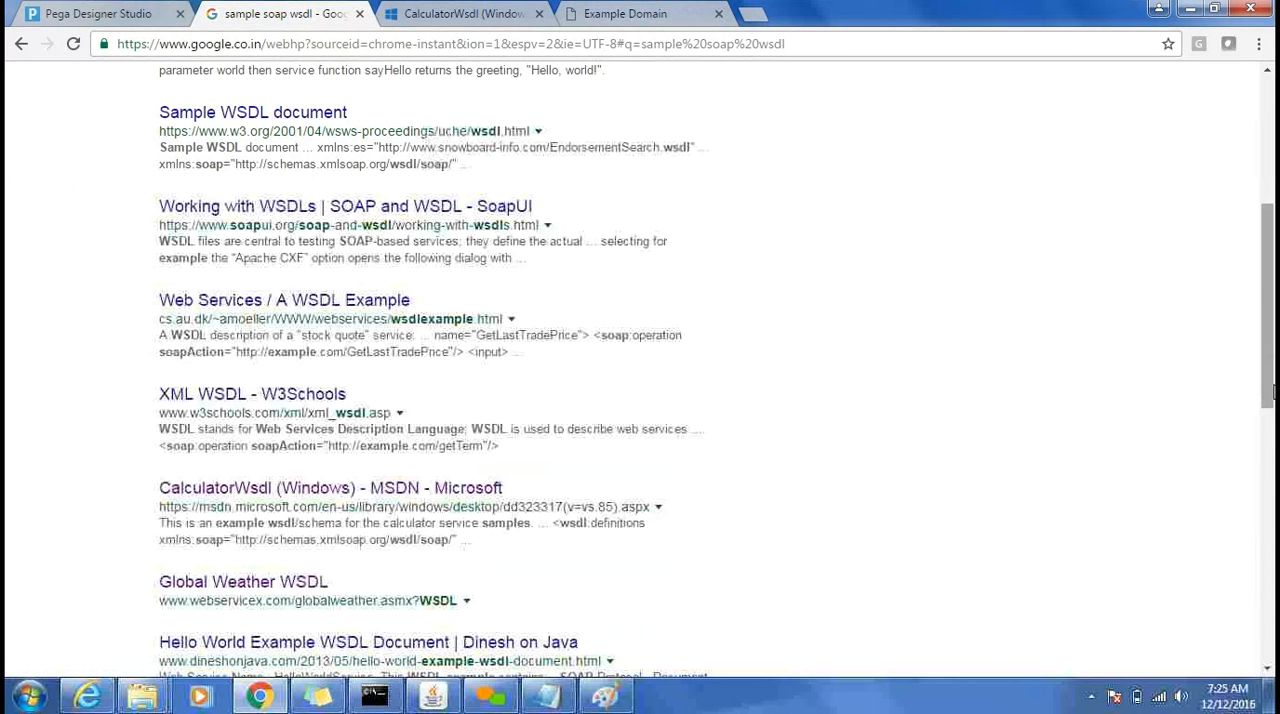
pyautogui.moveTo(1270, 392); pyautogui.dragTo(1266, 307)
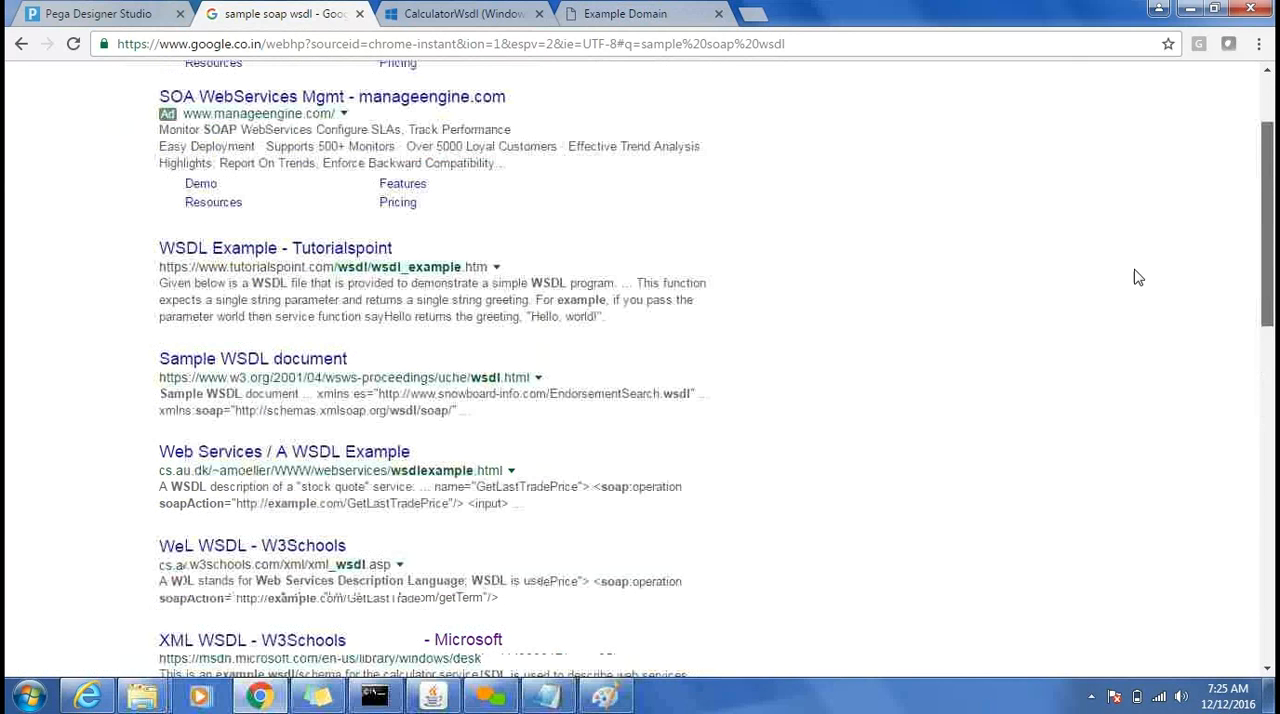
pyautogui.middleClick(266, 366)
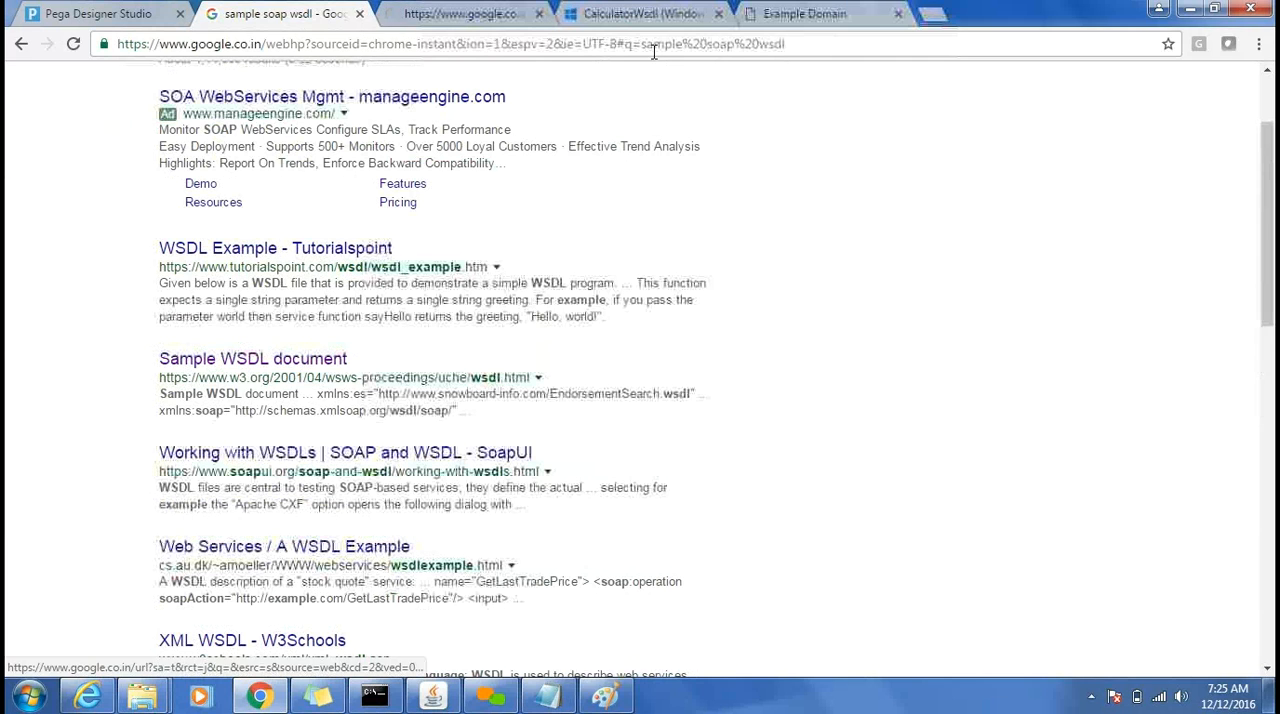
pyautogui.click(718, 13)
pyautogui.click(719, 14)
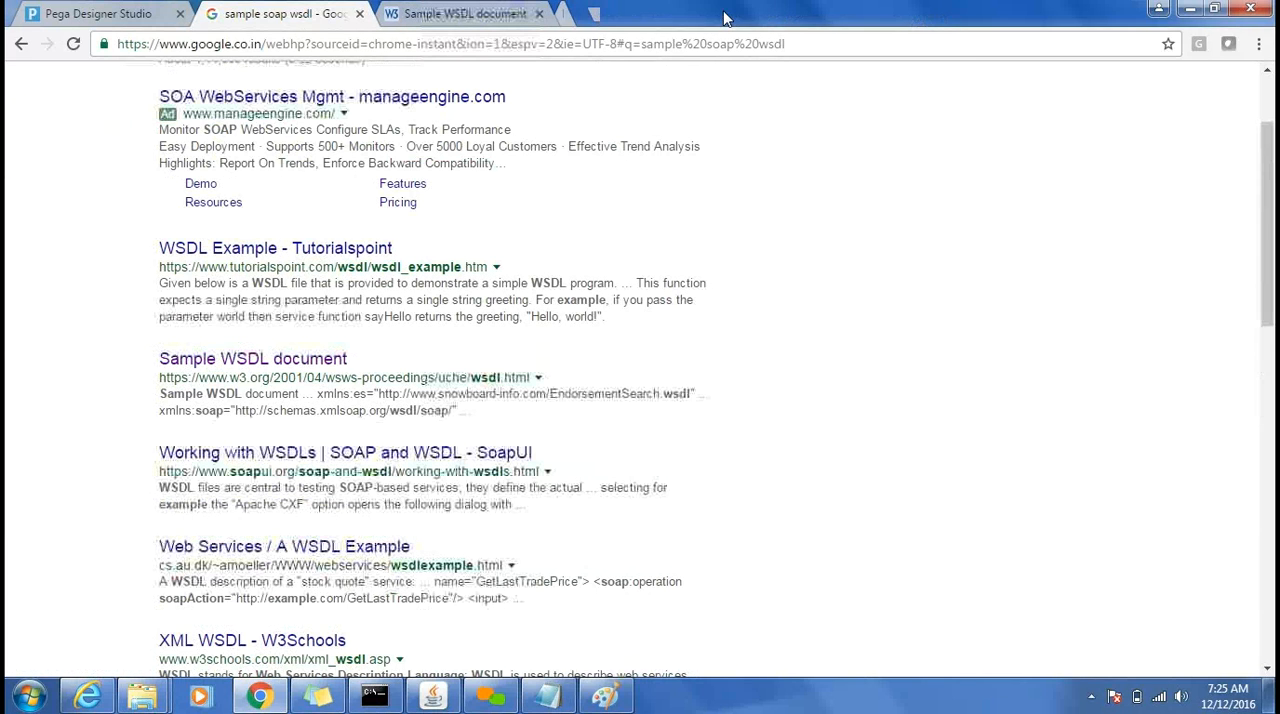
pyautogui.click(481, 14)
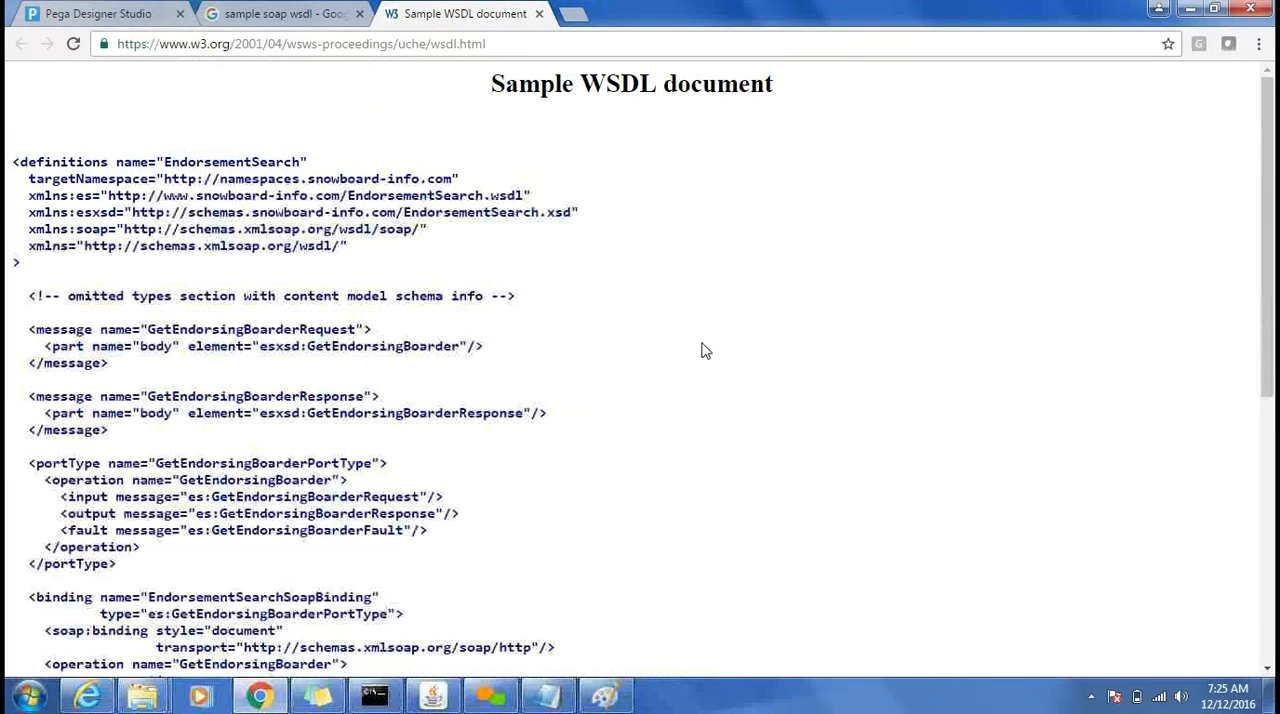
pyautogui.scroll(-5, 704, 350)
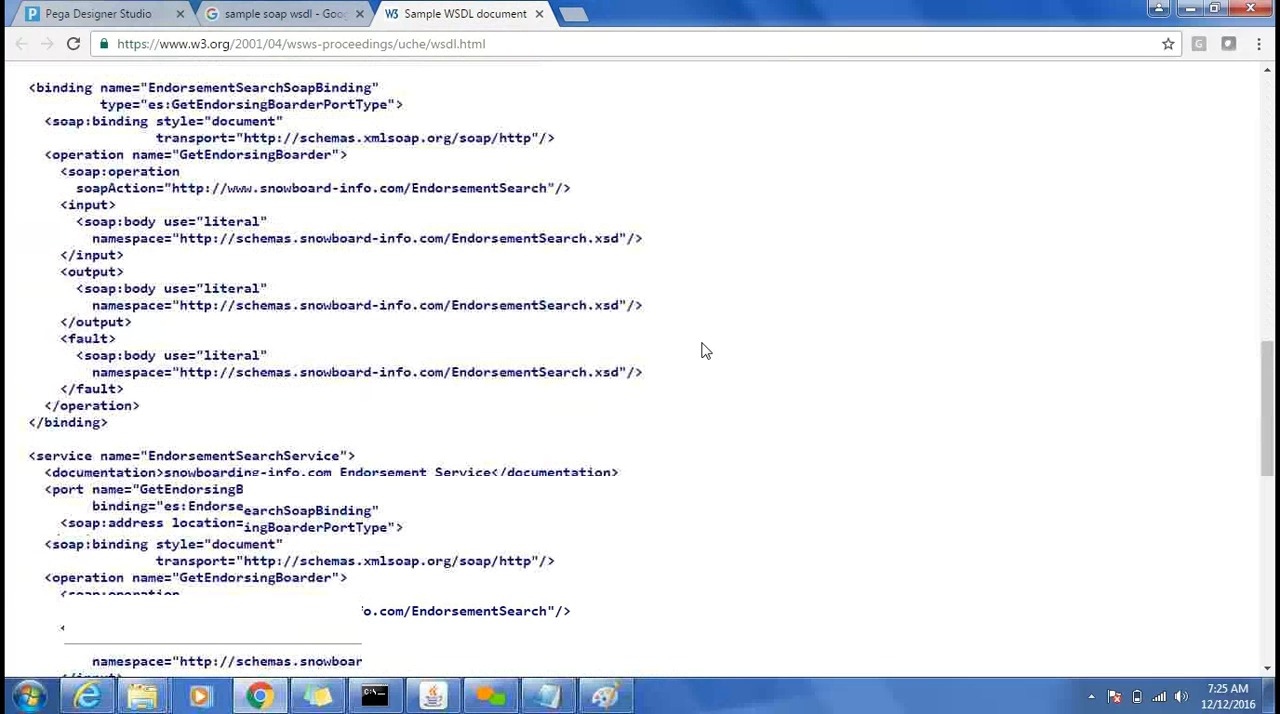
pyautogui.doubleClick(268, 522)
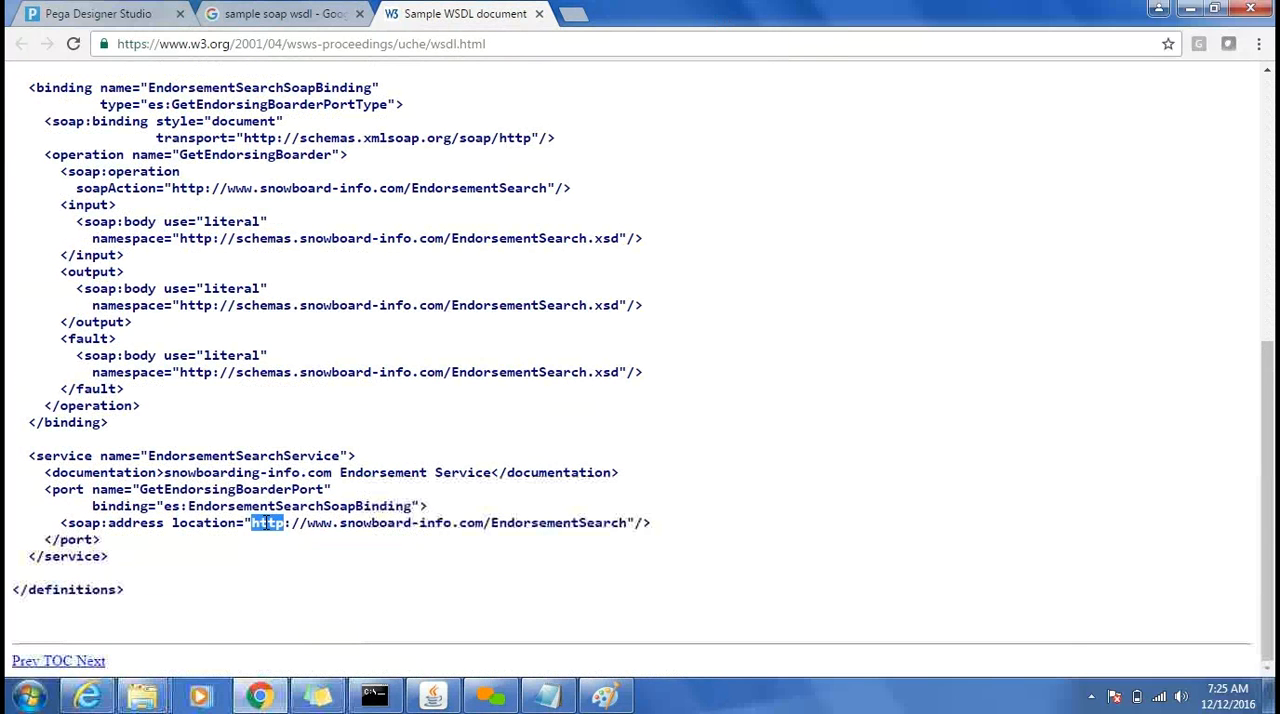
pyautogui.keyDown('shift'); pyautogui.click(628, 527); pyautogui.keyUp('shift')
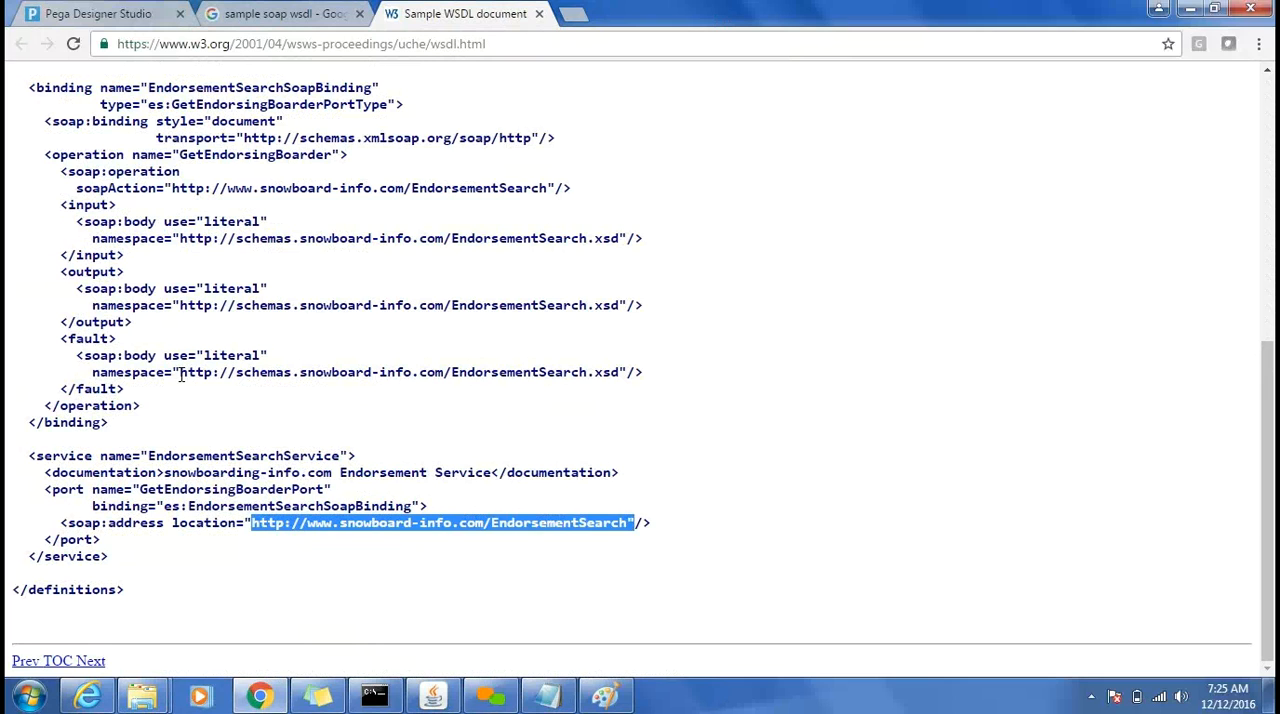
pyautogui.moveTo(183, 374); pyautogui.dragTo(210, 373)
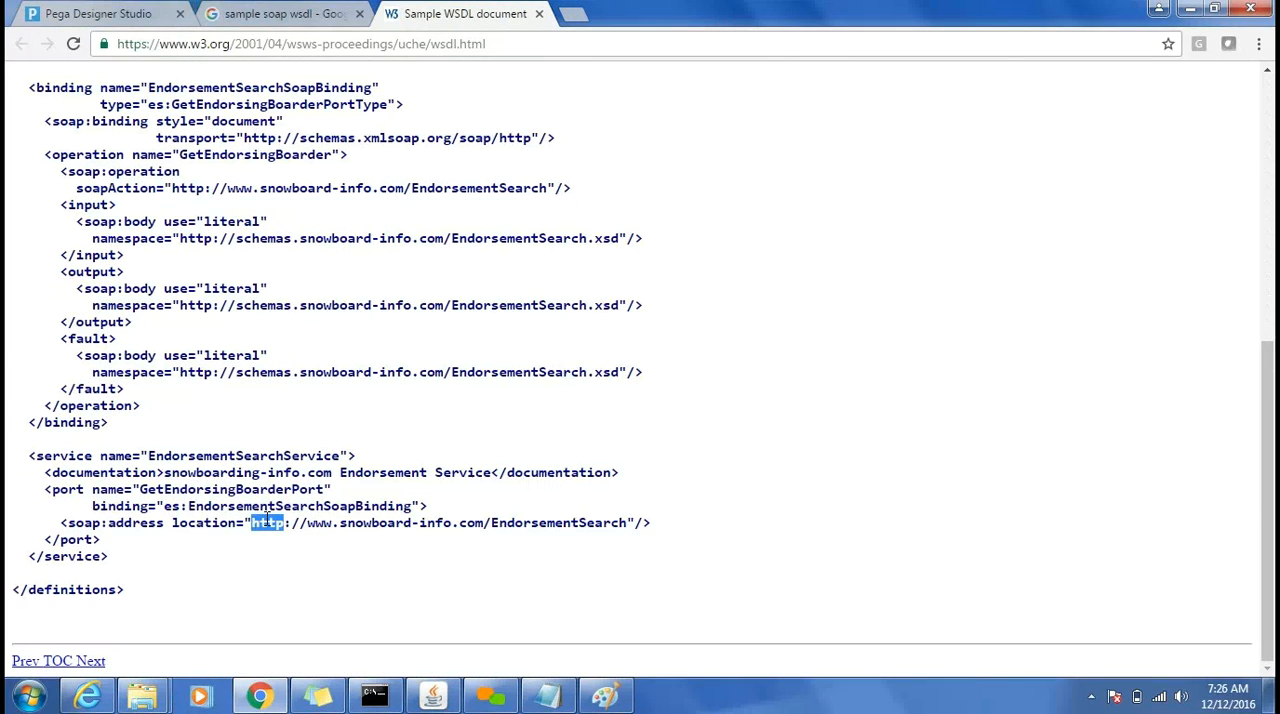
pyautogui.moveTo(628, 523); pyautogui.dragTo(628, 523)
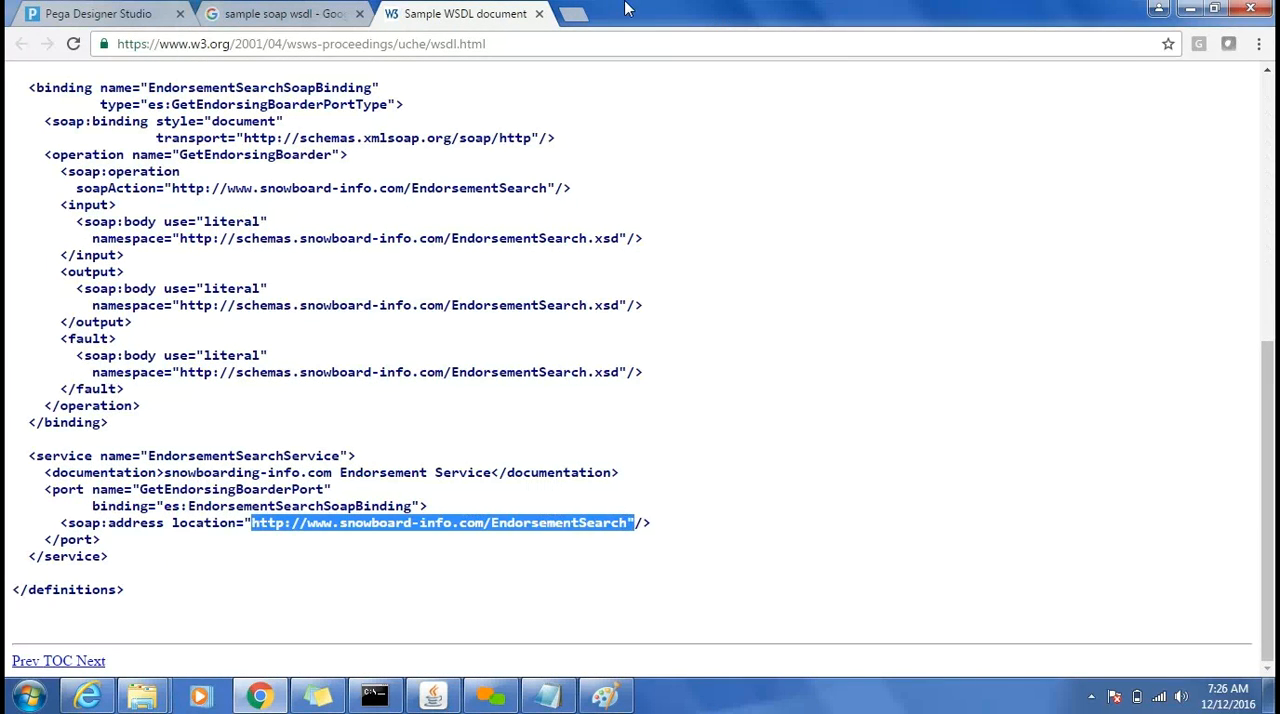
pyautogui.click(570, 13)
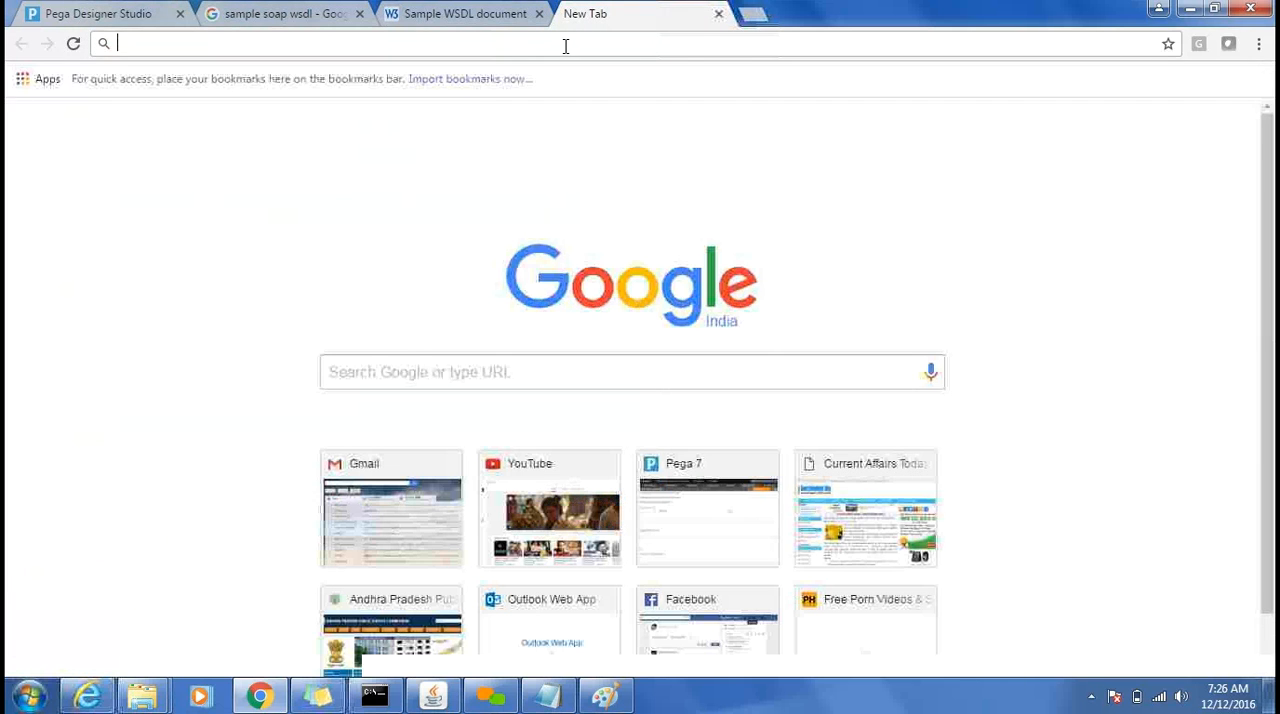
pyautogui.write('http://www.snowboard-info.com/EndorsementSearch"')
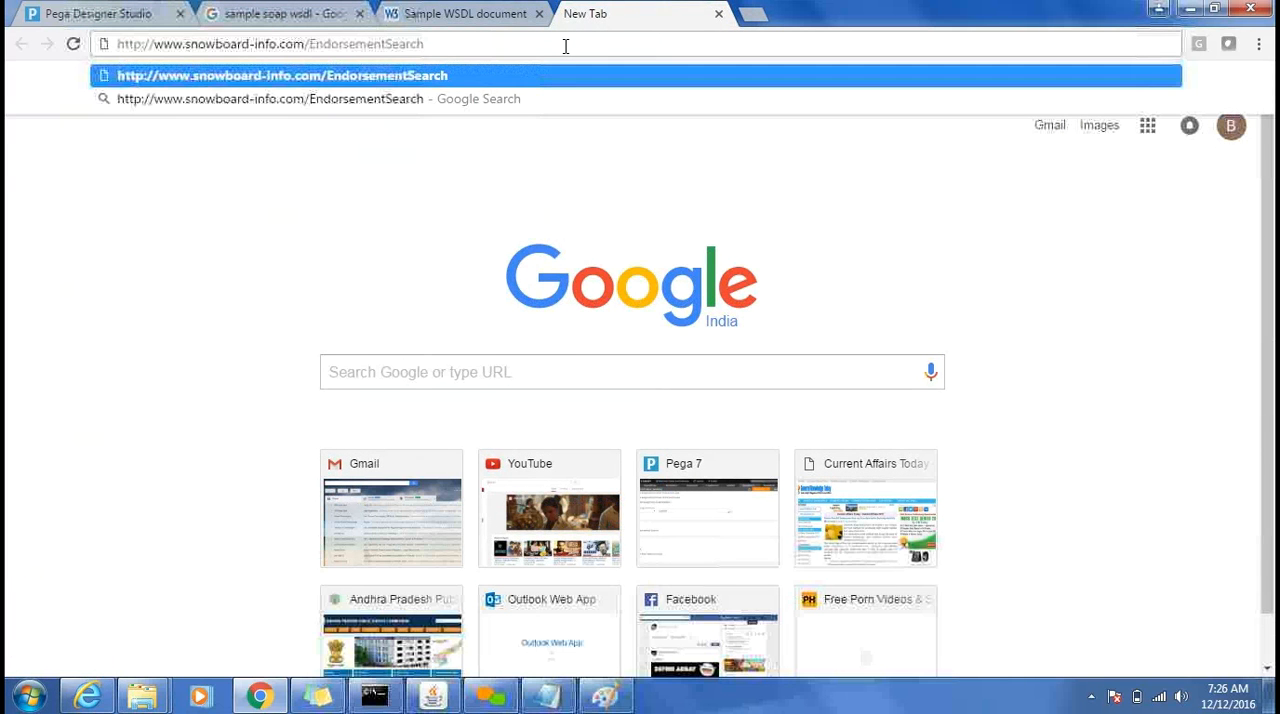
pyautogui.press('Return')
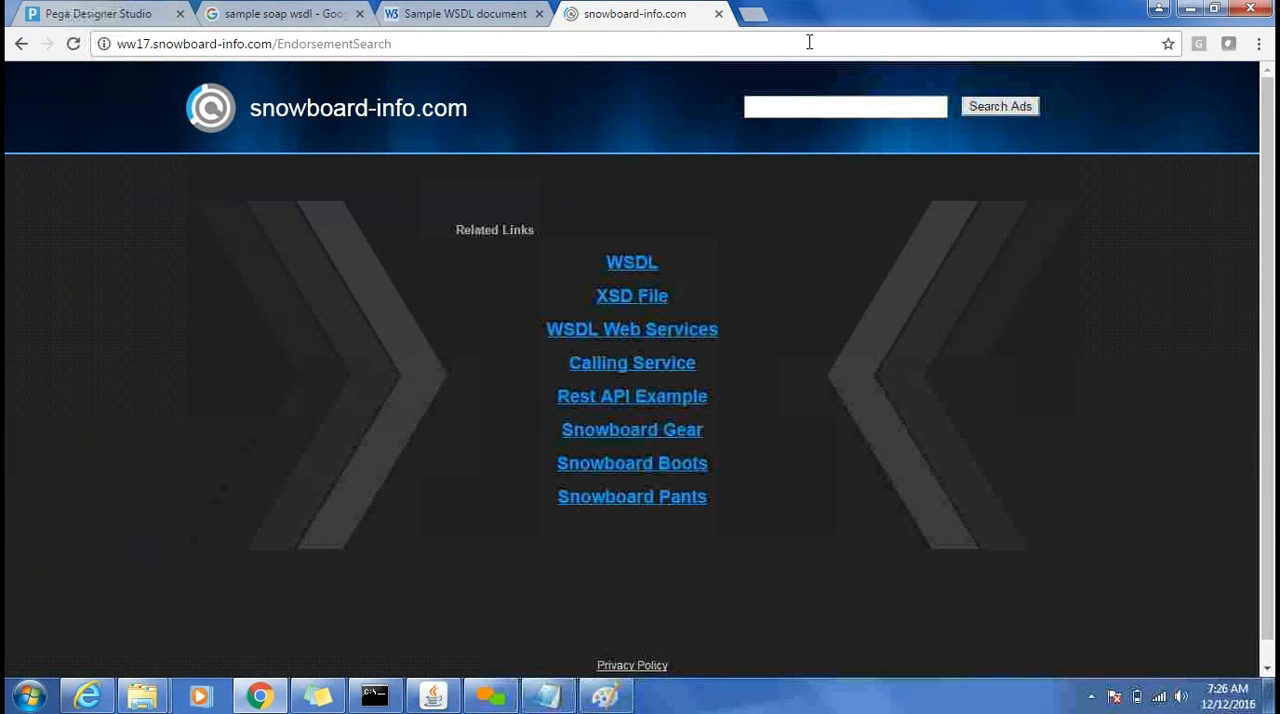
# Close the snowboard-info.com and Sample WSDL document tabs and open the Global Weather WSDL search result in a new tab.
pyautogui.click(719, 14)
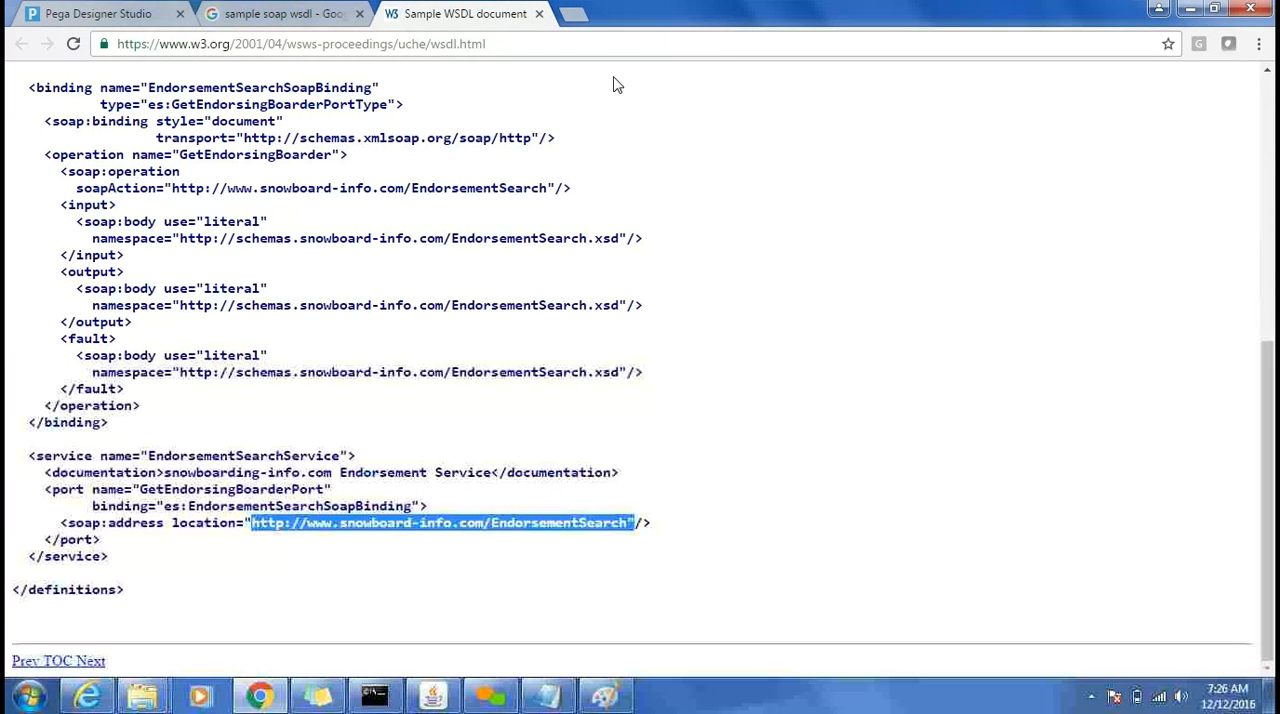
pyautogui.click(539, 14)
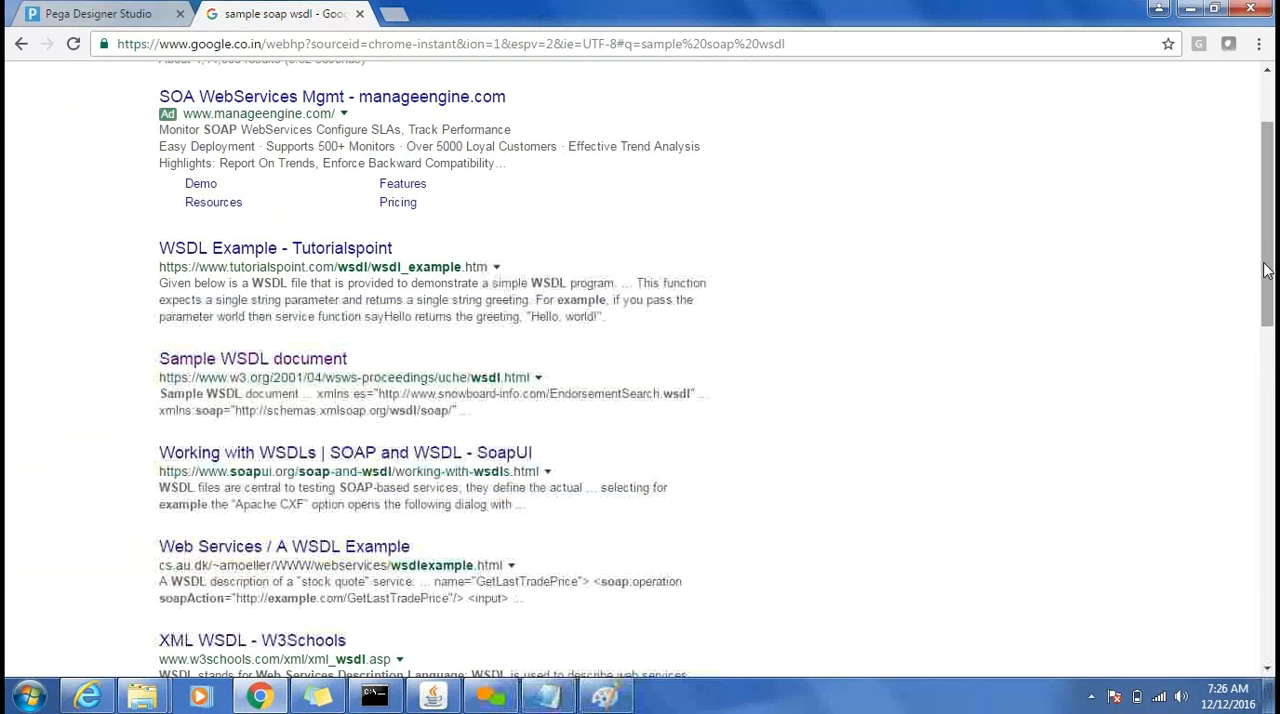
pyautogui.moveTo(1265, 267); pyautogui.dragTo(1261, 365)
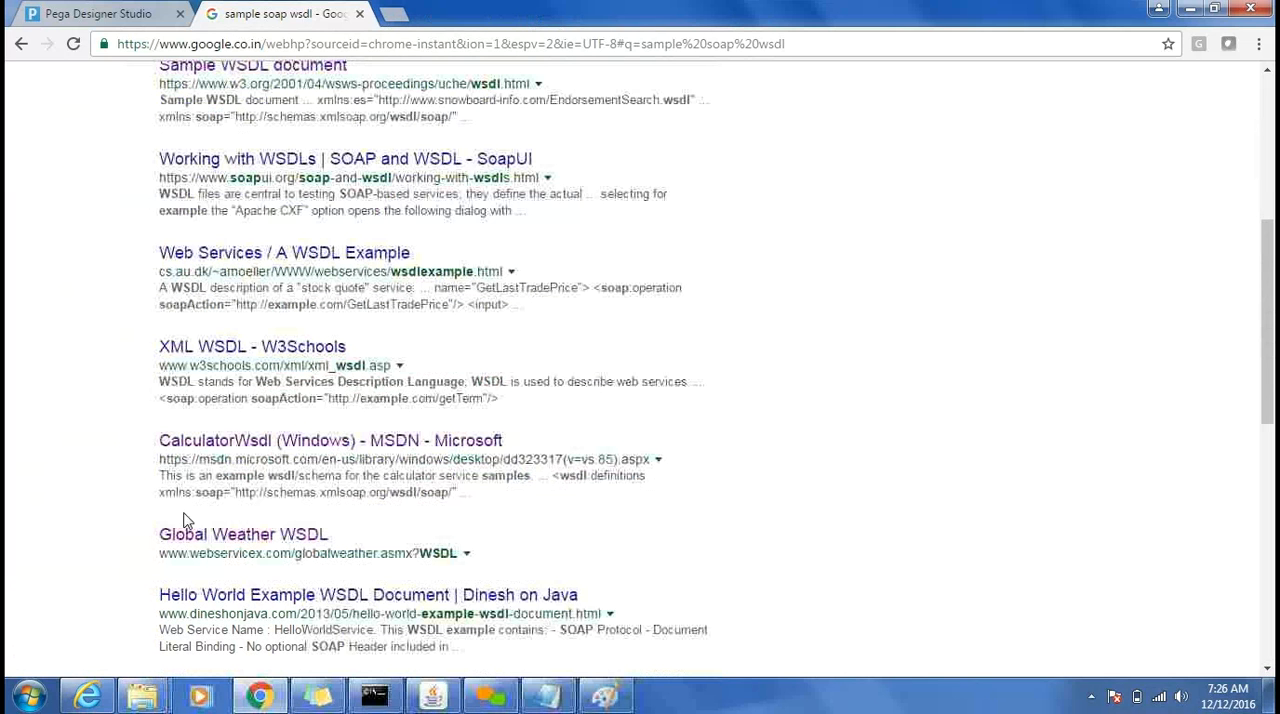
pyautogui.middleClick(263, 537)
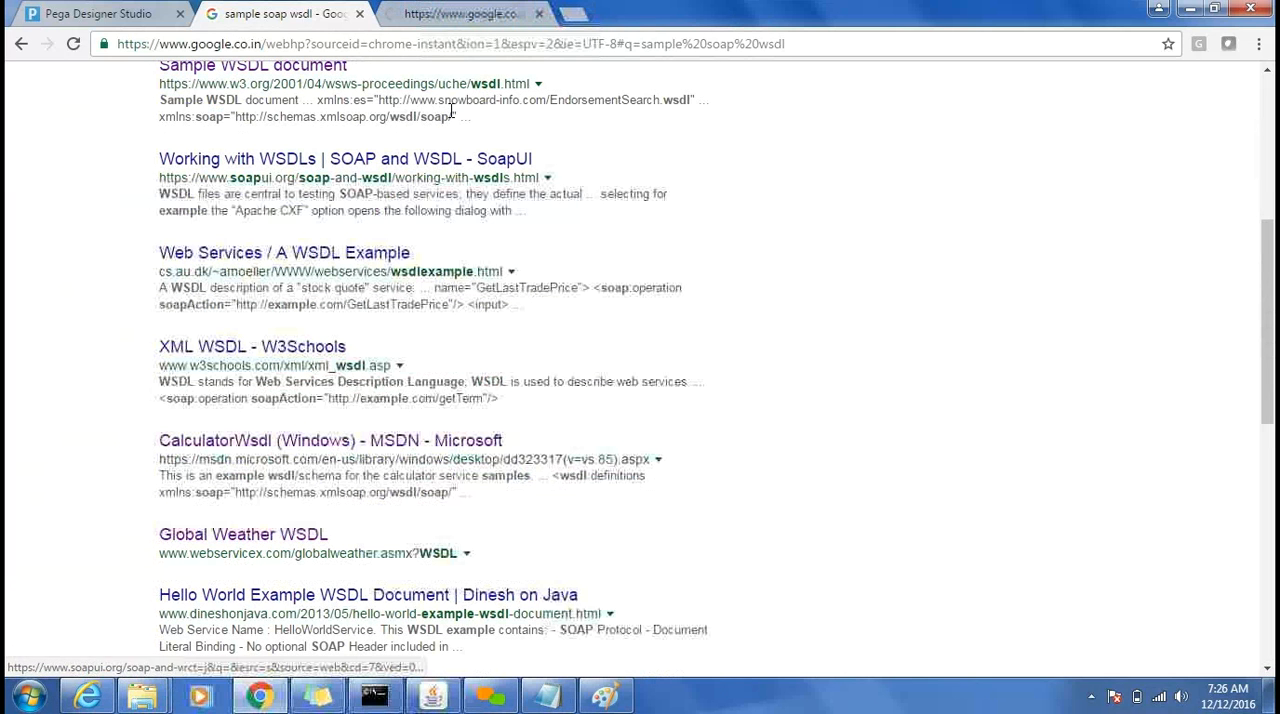
pyautogui.click(448, 20)
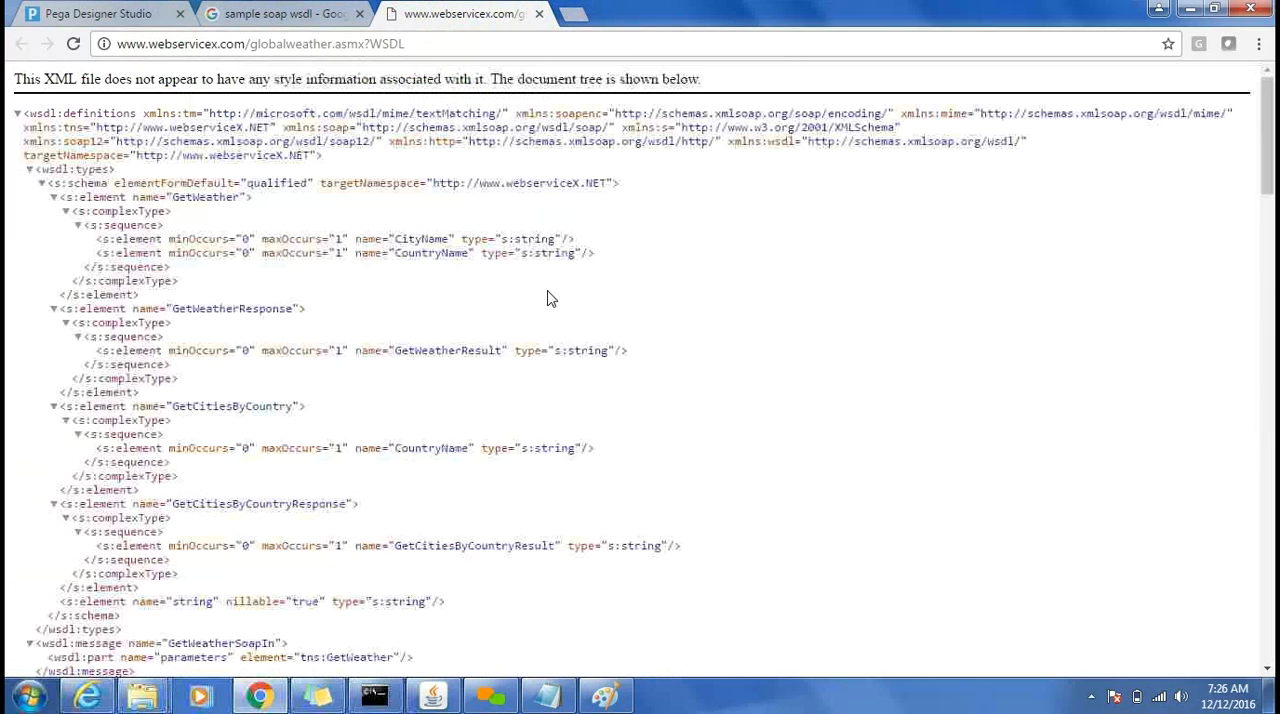
pyautogui.scroll(-9, 586, 333)
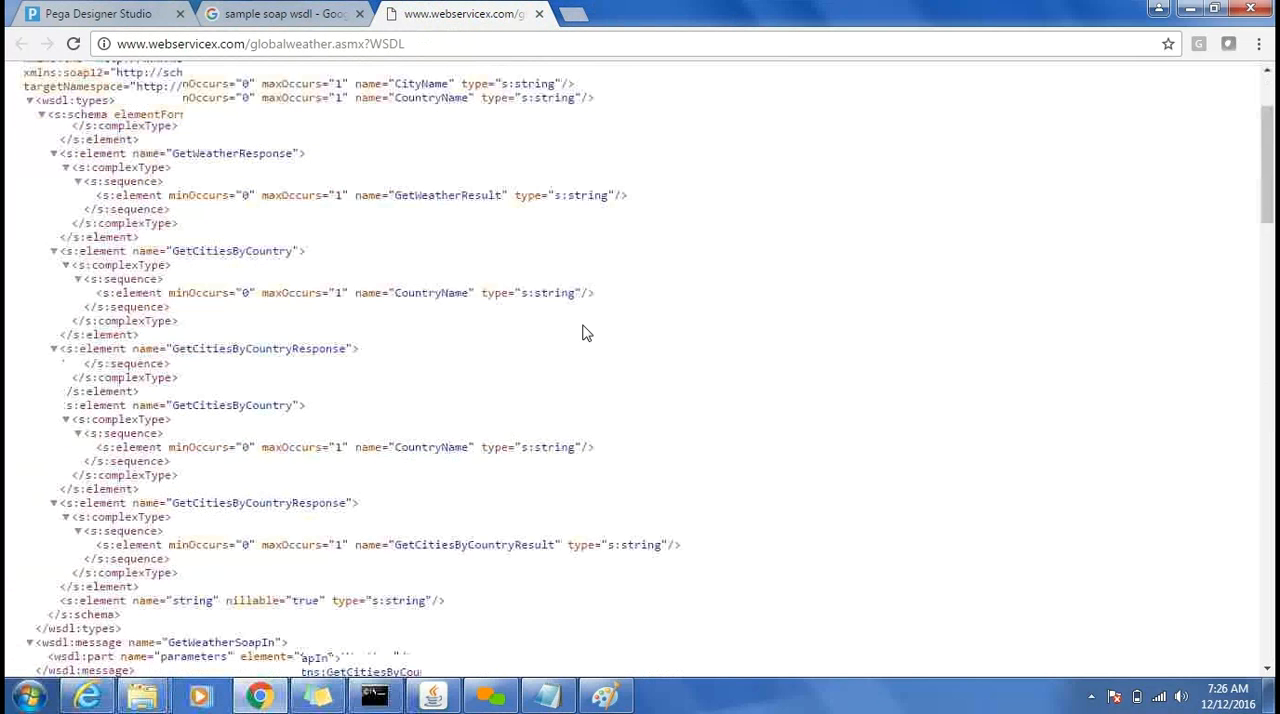
pyautogui.scroll(-10, 586, 333)
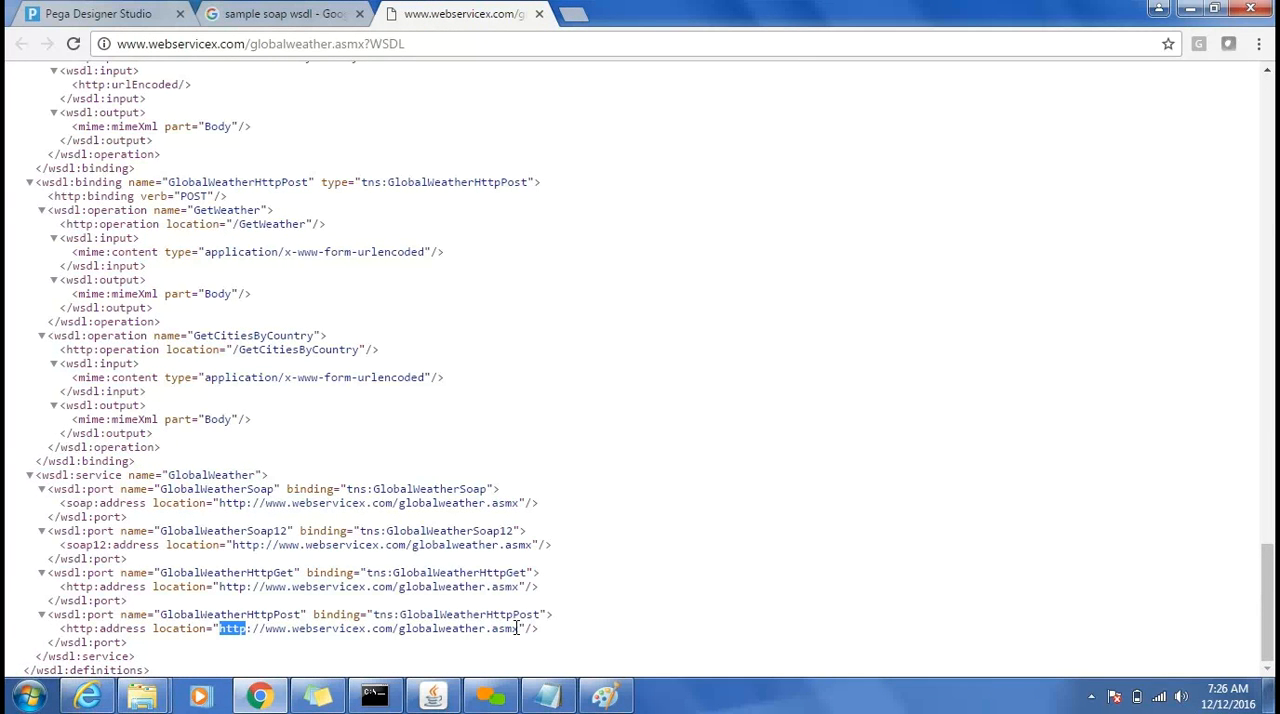
pyautogui.moveTo(517, 628); pyautogui.dragTo(517, 628)
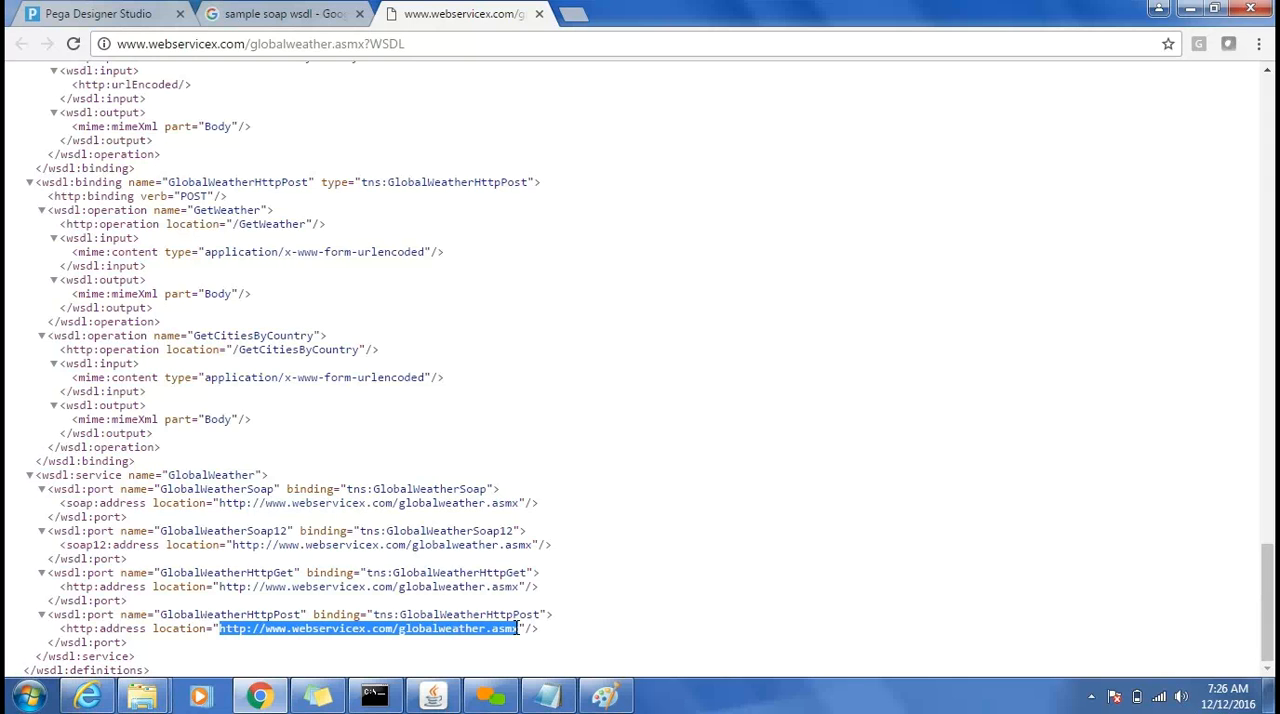
pyautogui.click(565, 14)
pyautogui.write('http://www.webservicex.com/globalweather.asmx')
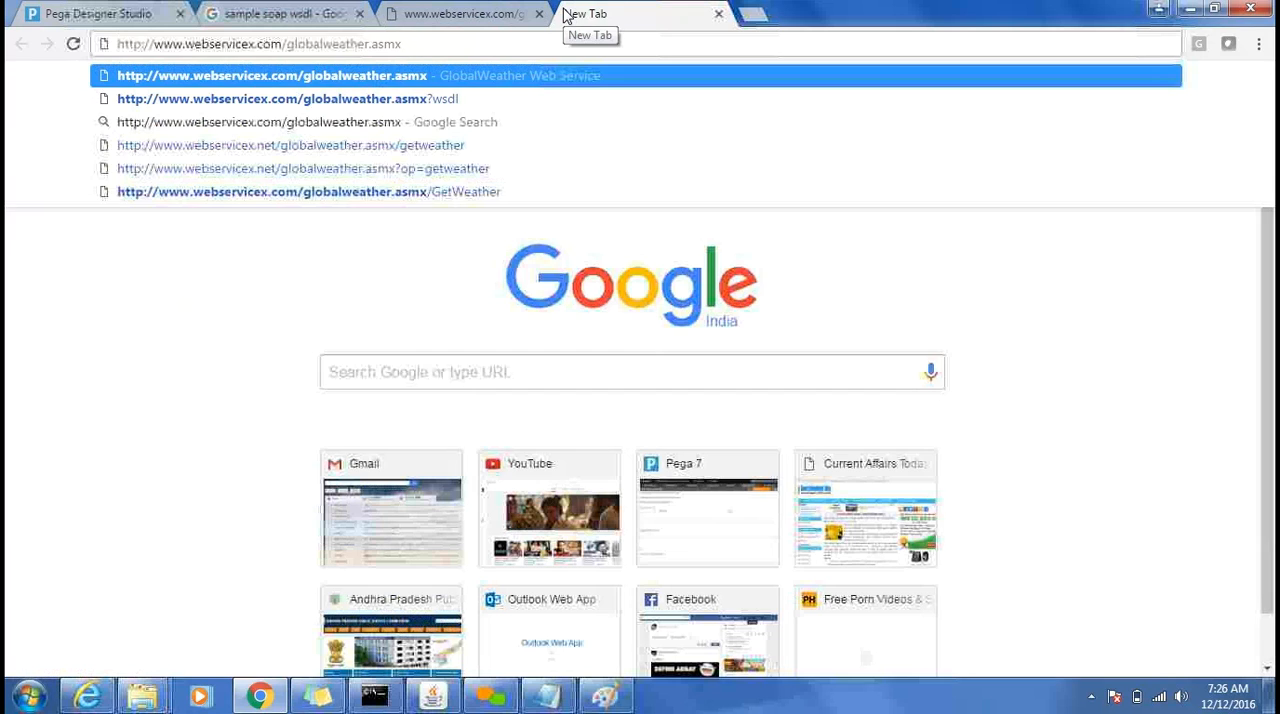
pyautogui.press('Return')
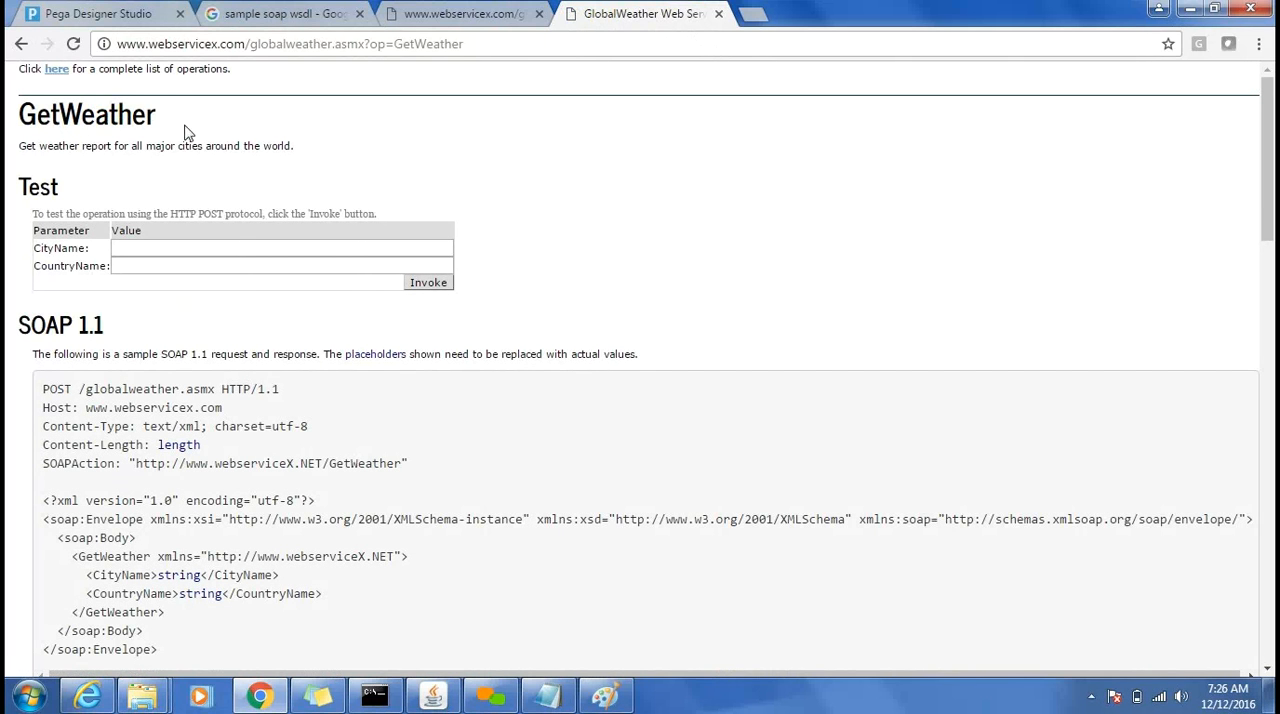
# Test the GetWeather operation by invoking it with the city name HYDERABAD.
pyautogui.click(169, 241)
pyautogui.write('HYDER')
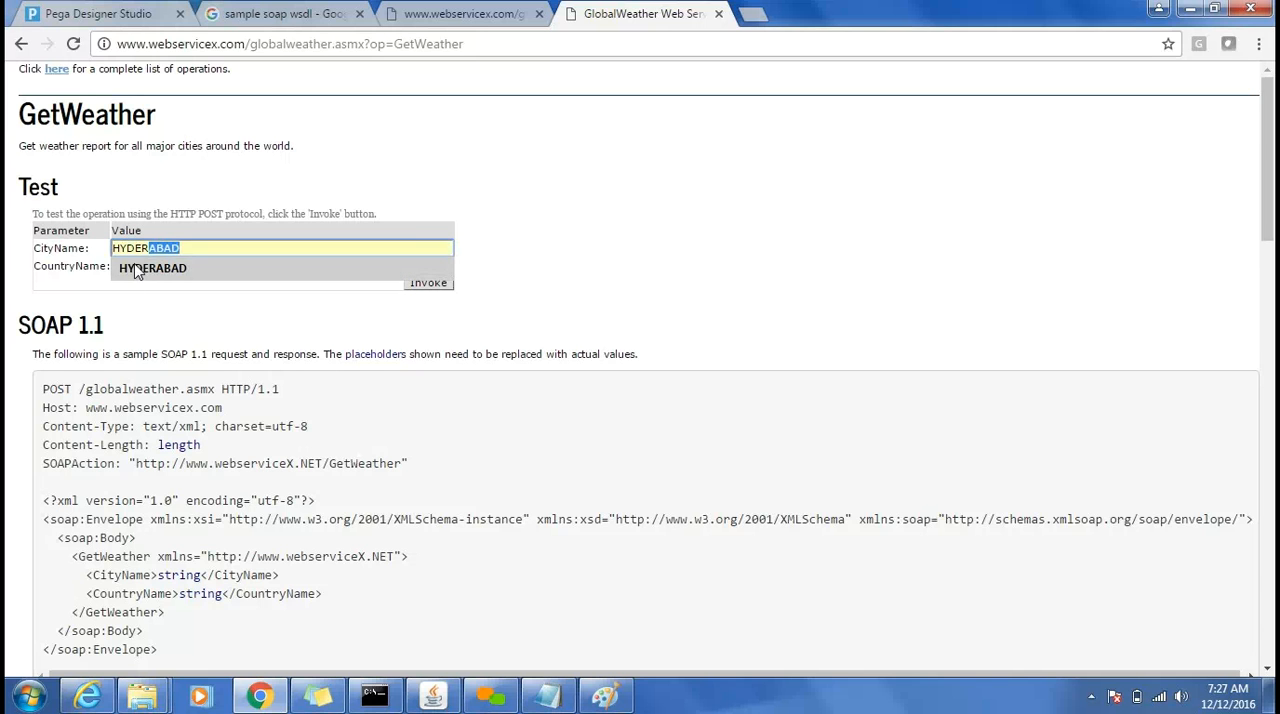
pyautogui.click(131, 268)
pyautogui.click(437, 285)
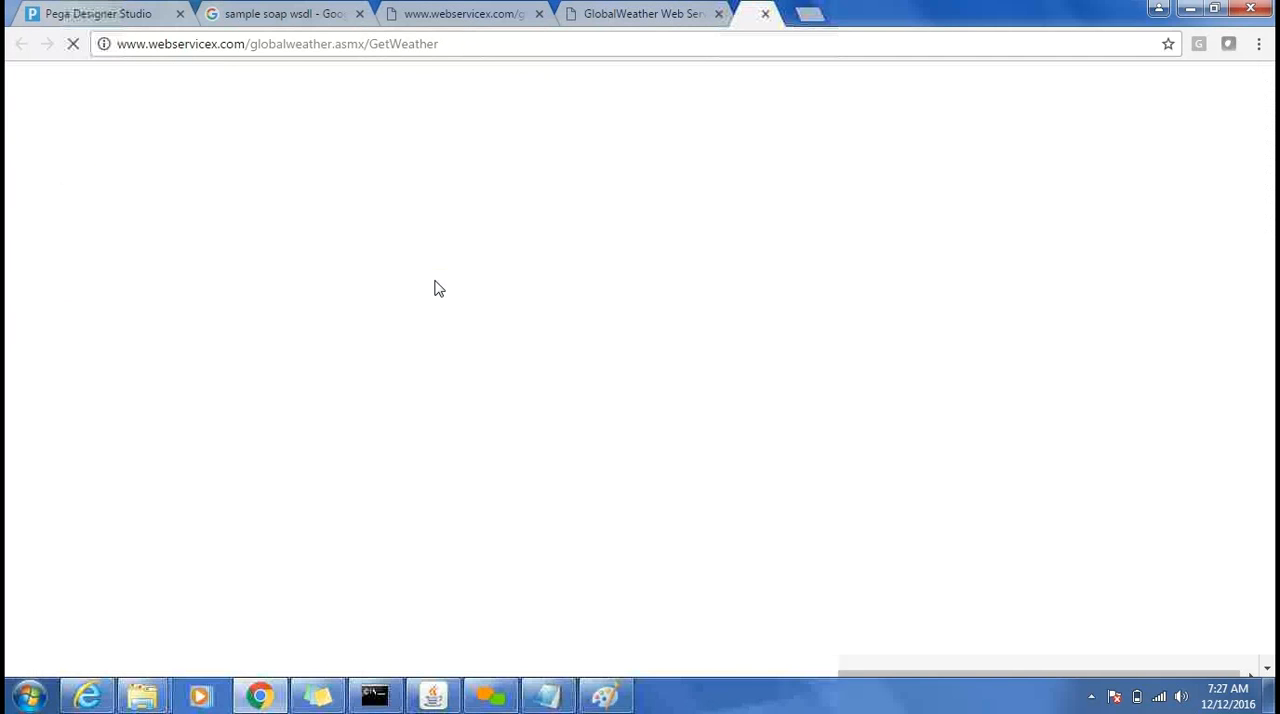
# Return to the service's complete operations list, open GetCitiesByCountry and invoke it with the country name PAKISTAN.
pyautogui.click(665, 13)
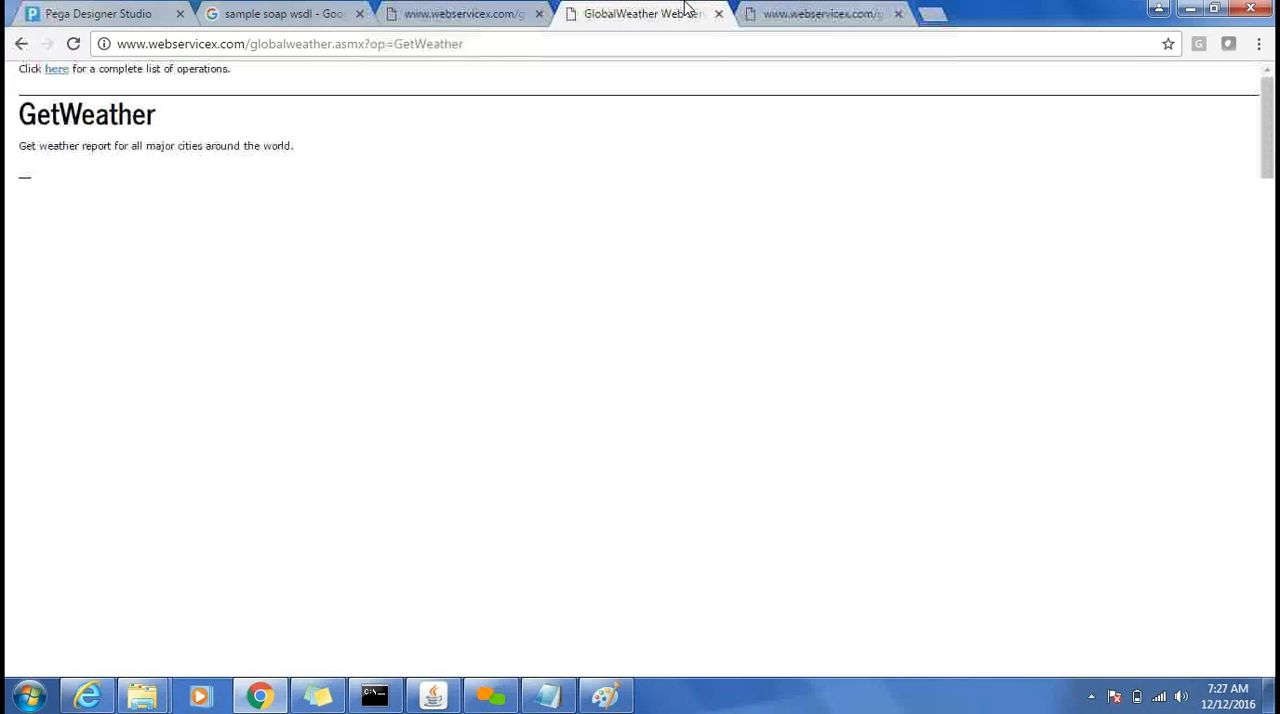
pyautogui.click(56, 69)
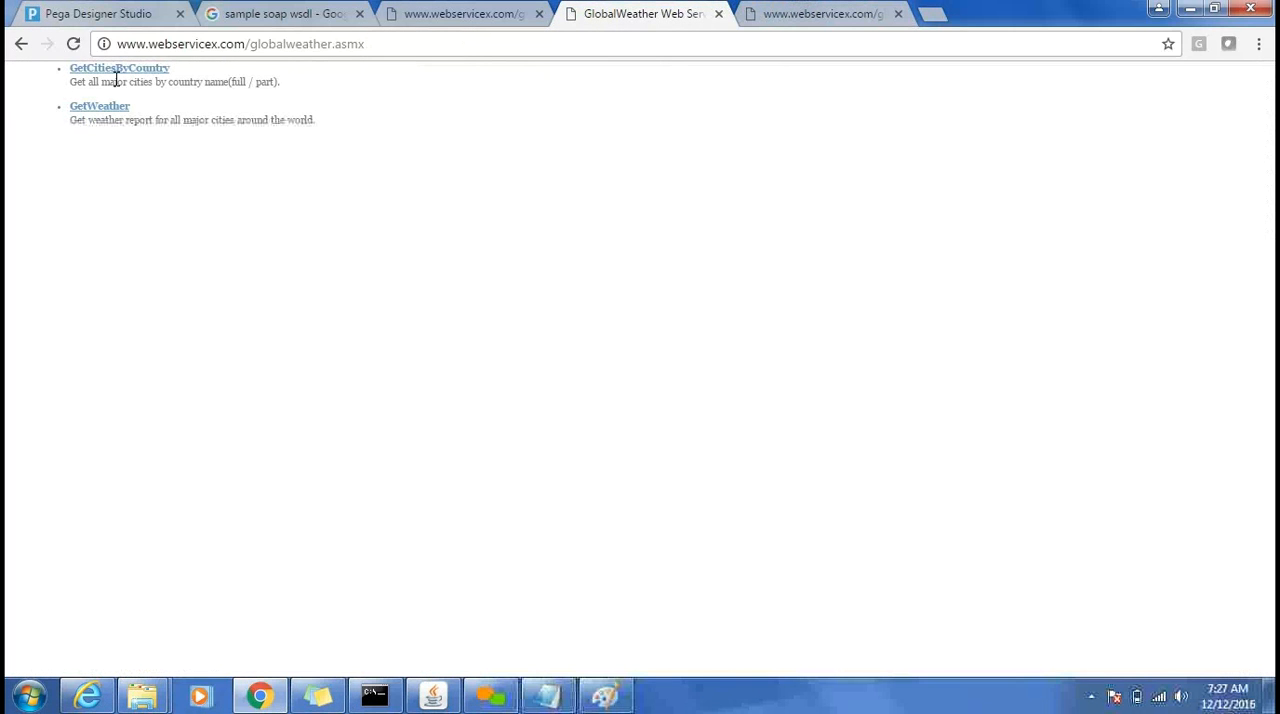
pyautogui.click(115, 74)
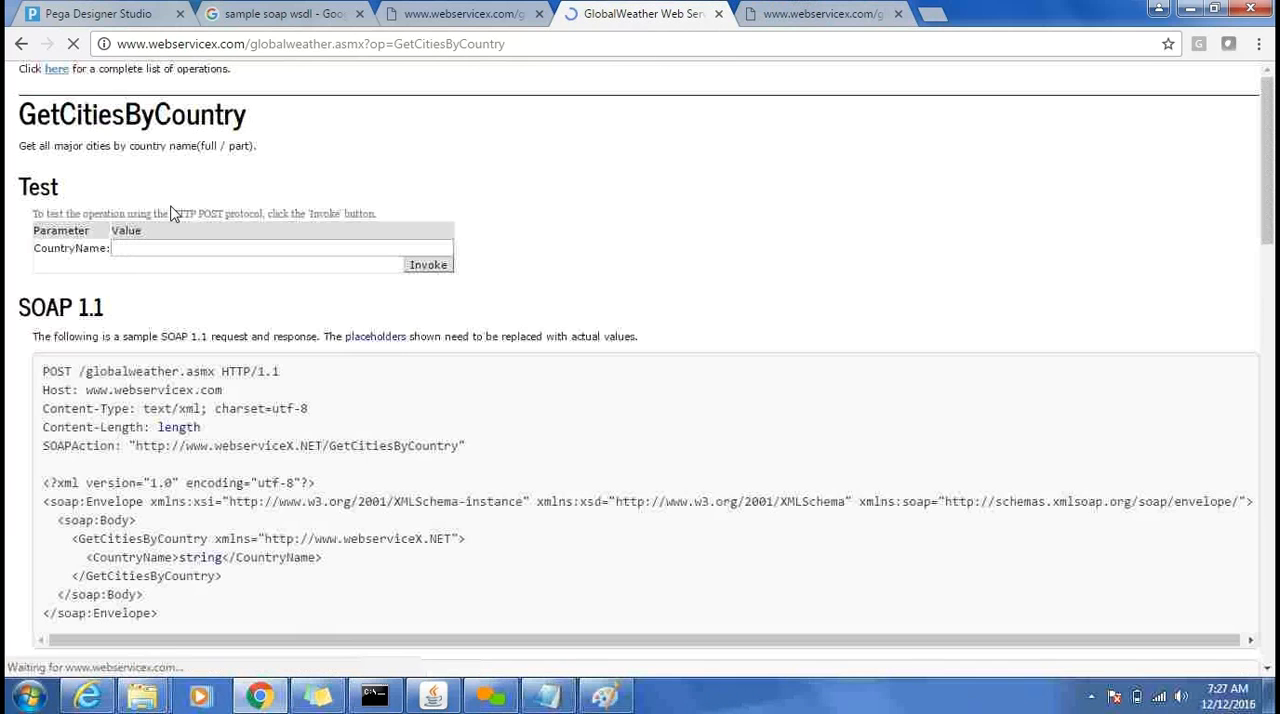
pyautogui.click(172, 248)
pyautogui.write('P')
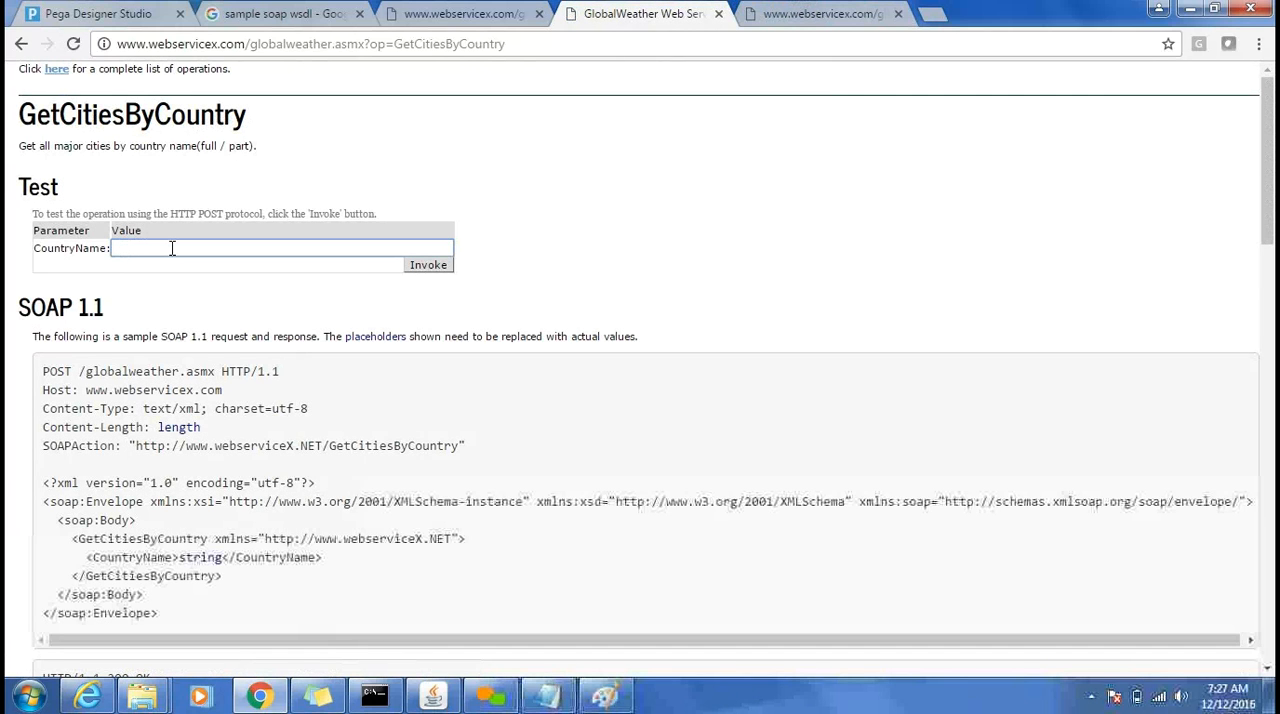
pyautogui.write('AKISTAN')
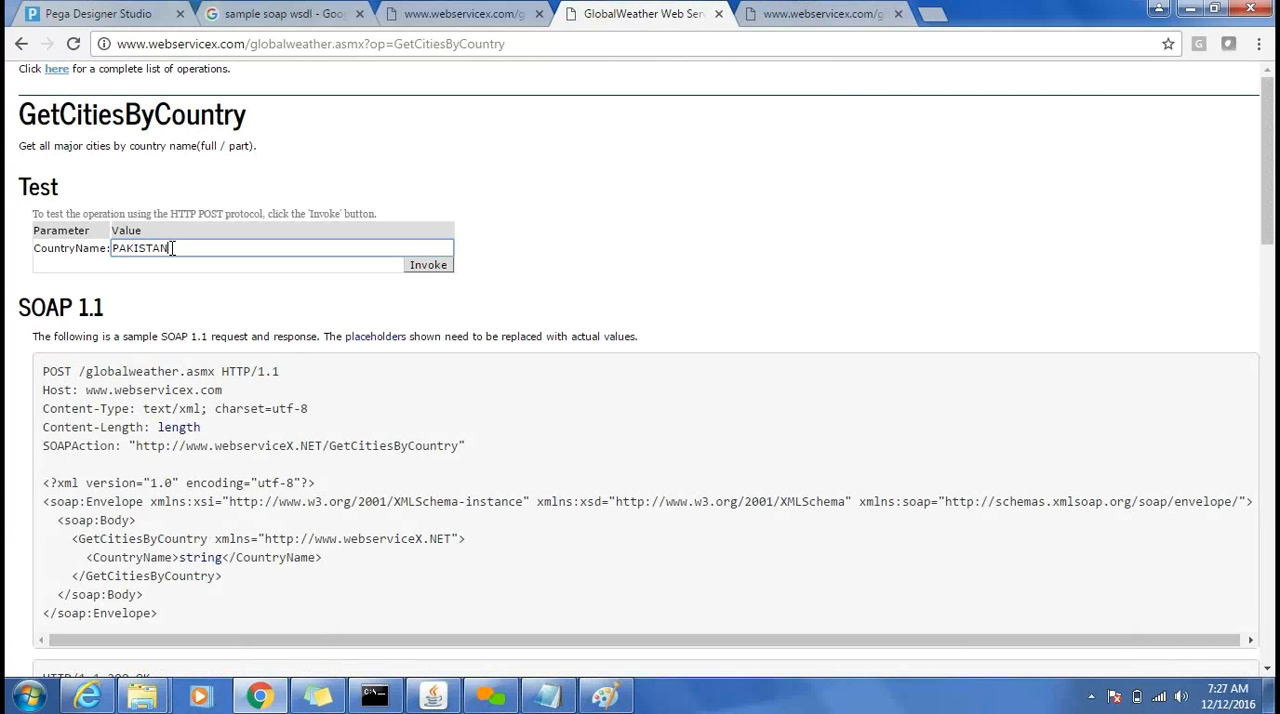
pyautogui.click(430, 265)
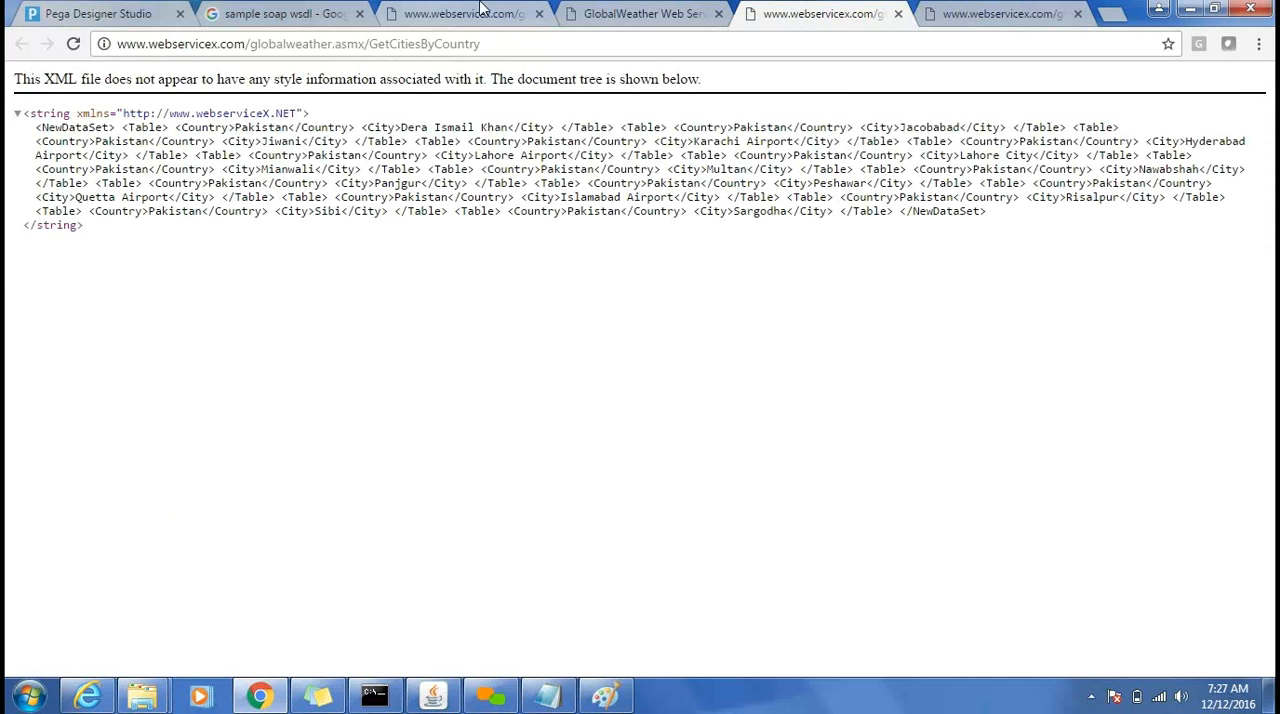
pyautogui.click(625, 13)
pyautogui.click(465, 14)
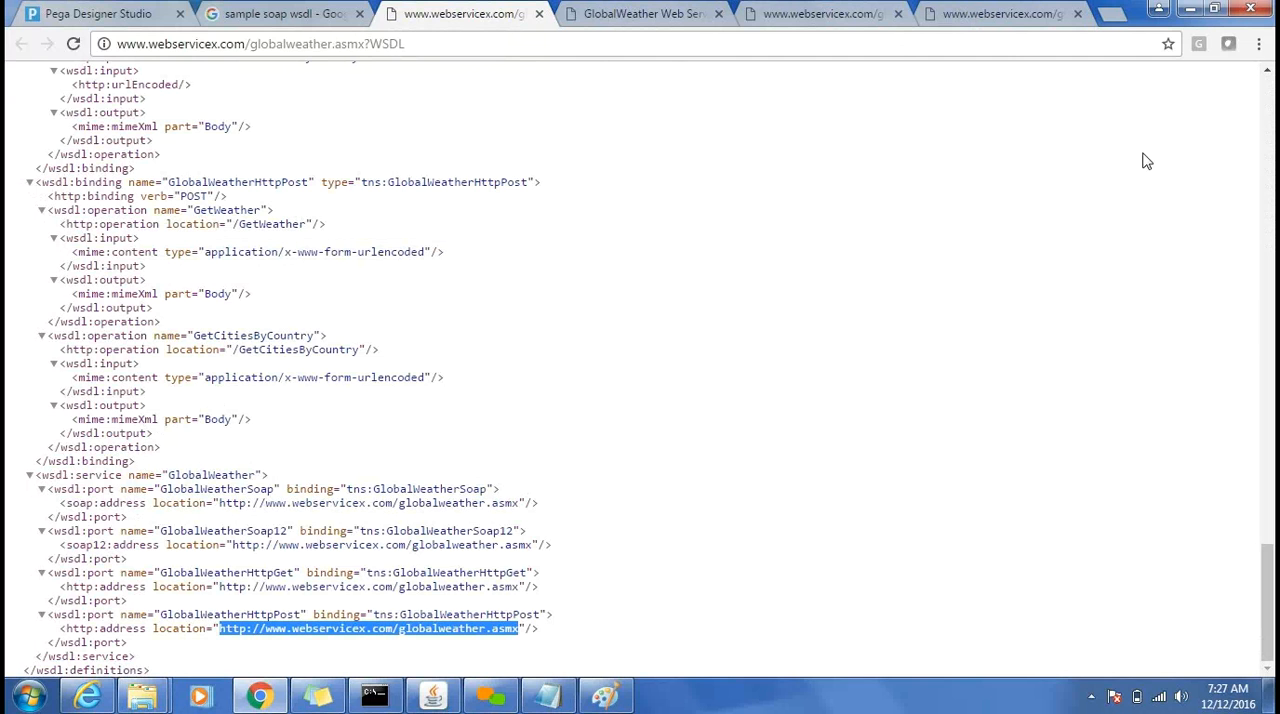
pyautogui.moveTo(1267, 617); pyautogui.dragTo(1209, 106)
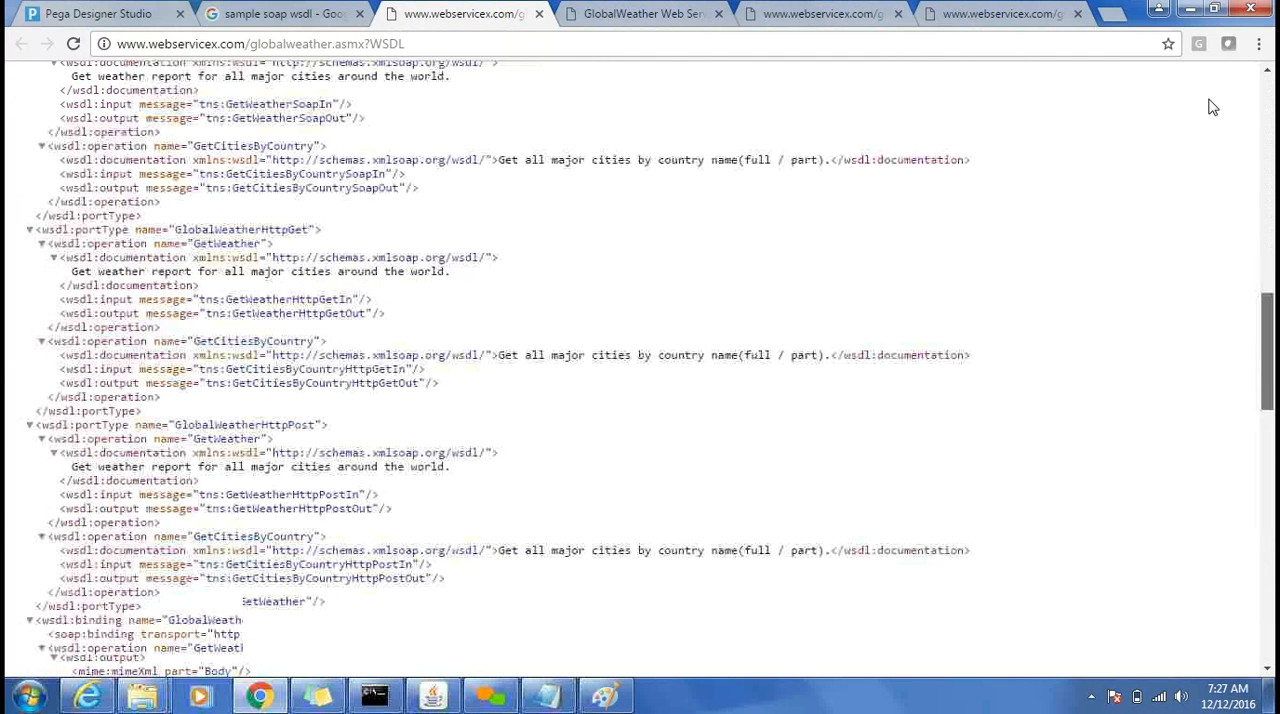
pyautogui.click(564, 48)
pyautogui.hotkey('ctrl', 'c')
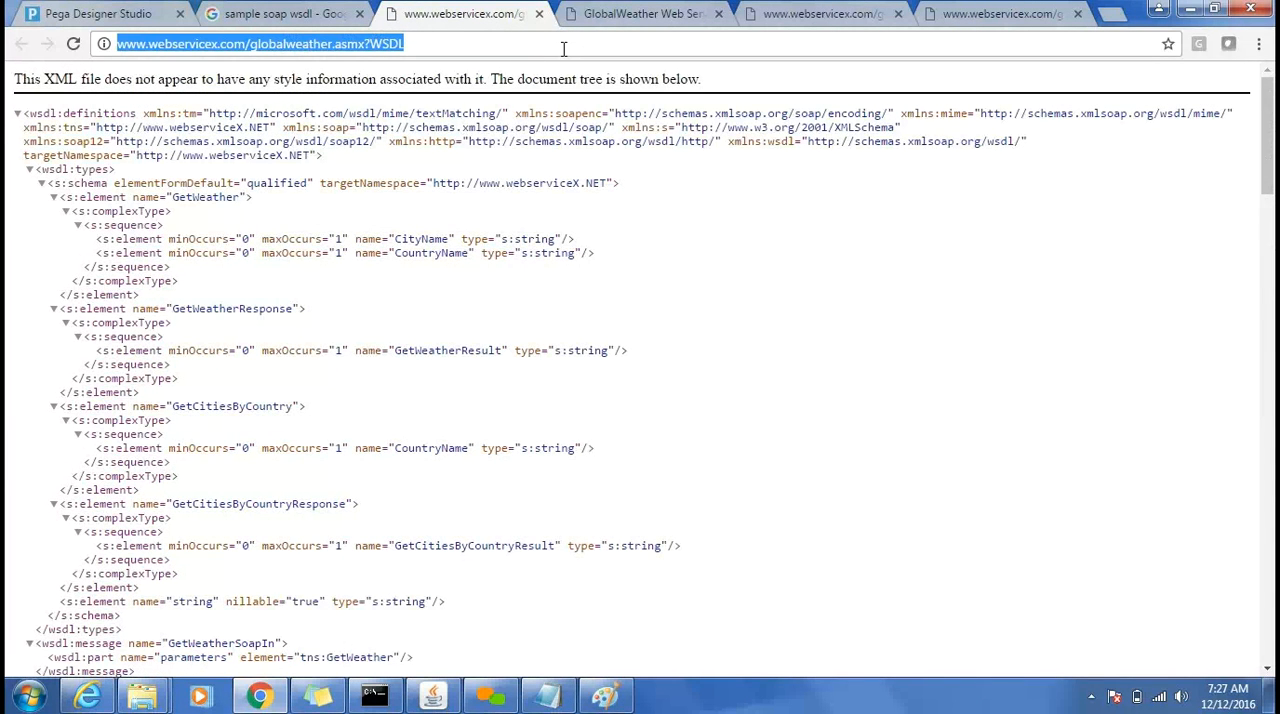
# Switch to Pega Designer Studio and start the Create SOAP Integration wizard from the integration connectors.
pyautogui.click(148, 13)
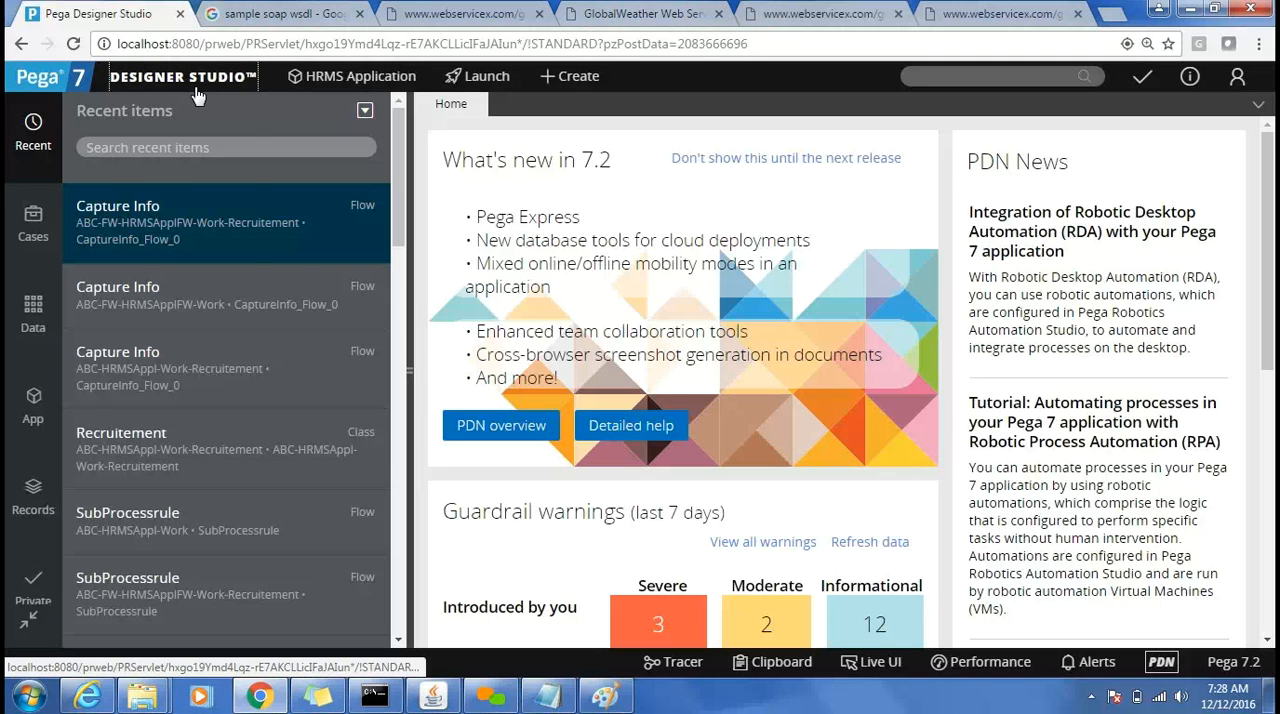
pyautogui.moveTo(196, 95)
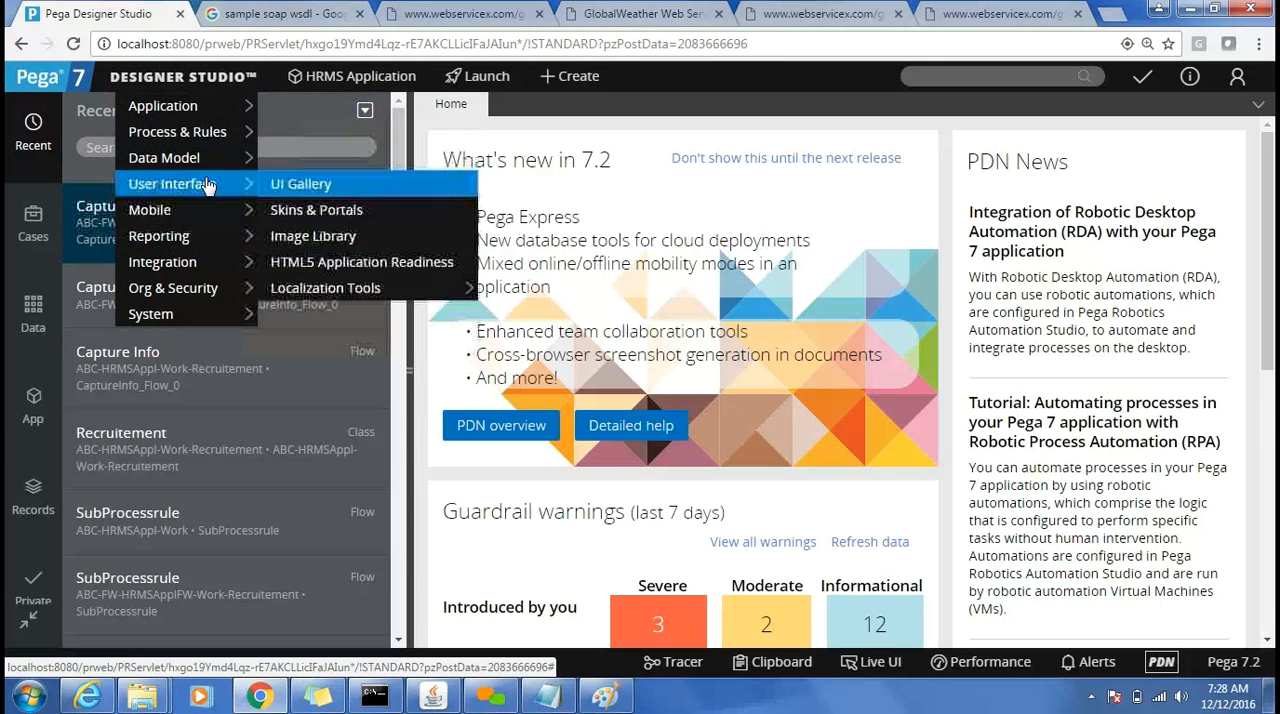
pyautogui.moveTo(207, 262)
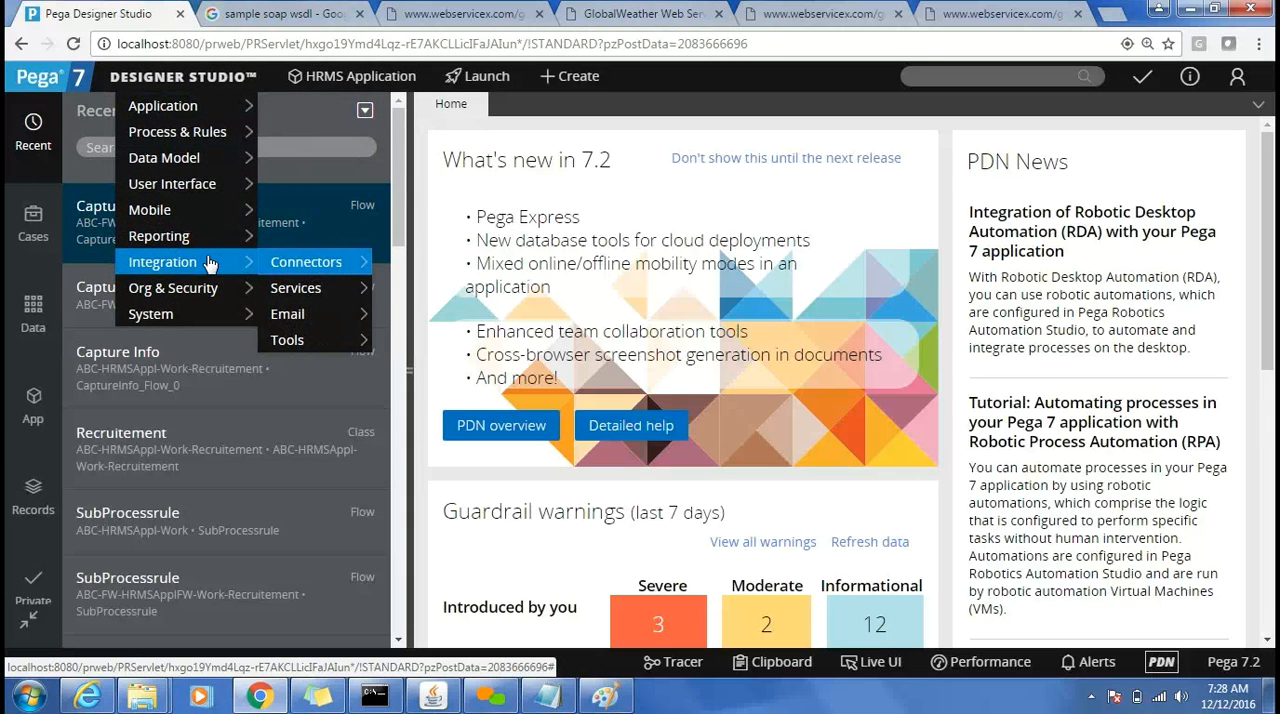
pyautogui.moveTo(296, 270)
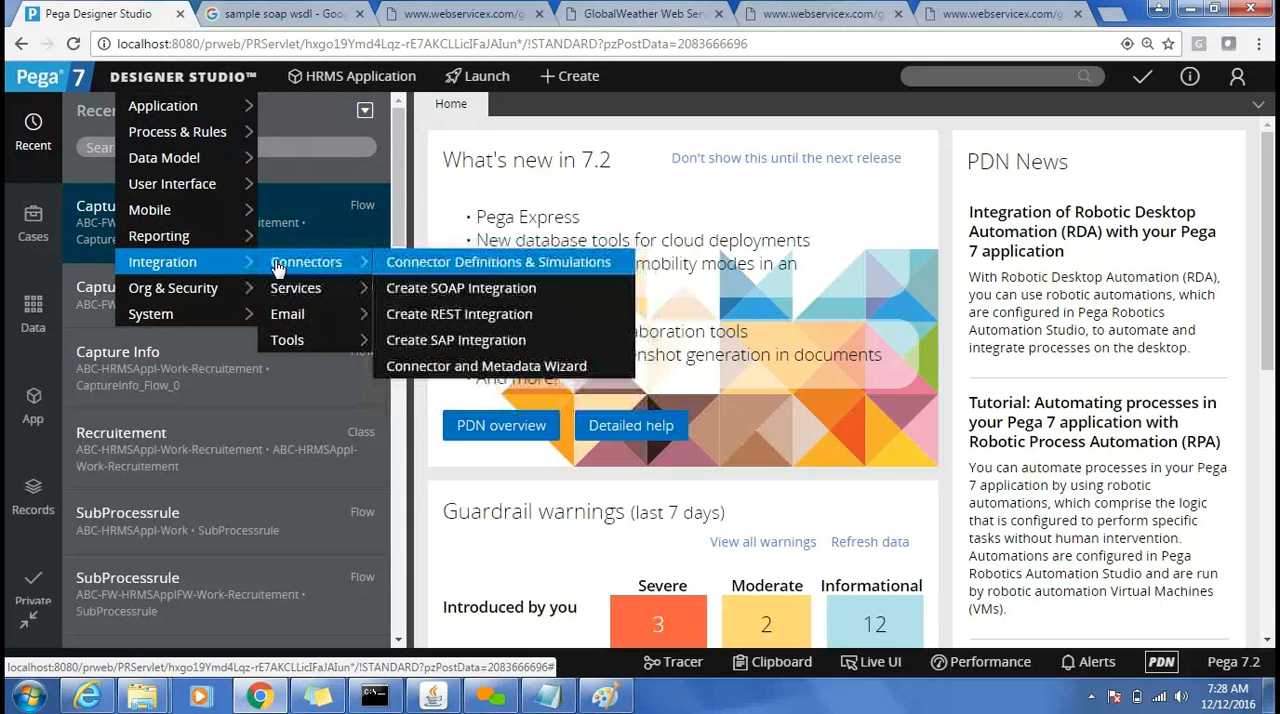
pyautogui.click(441, 290)
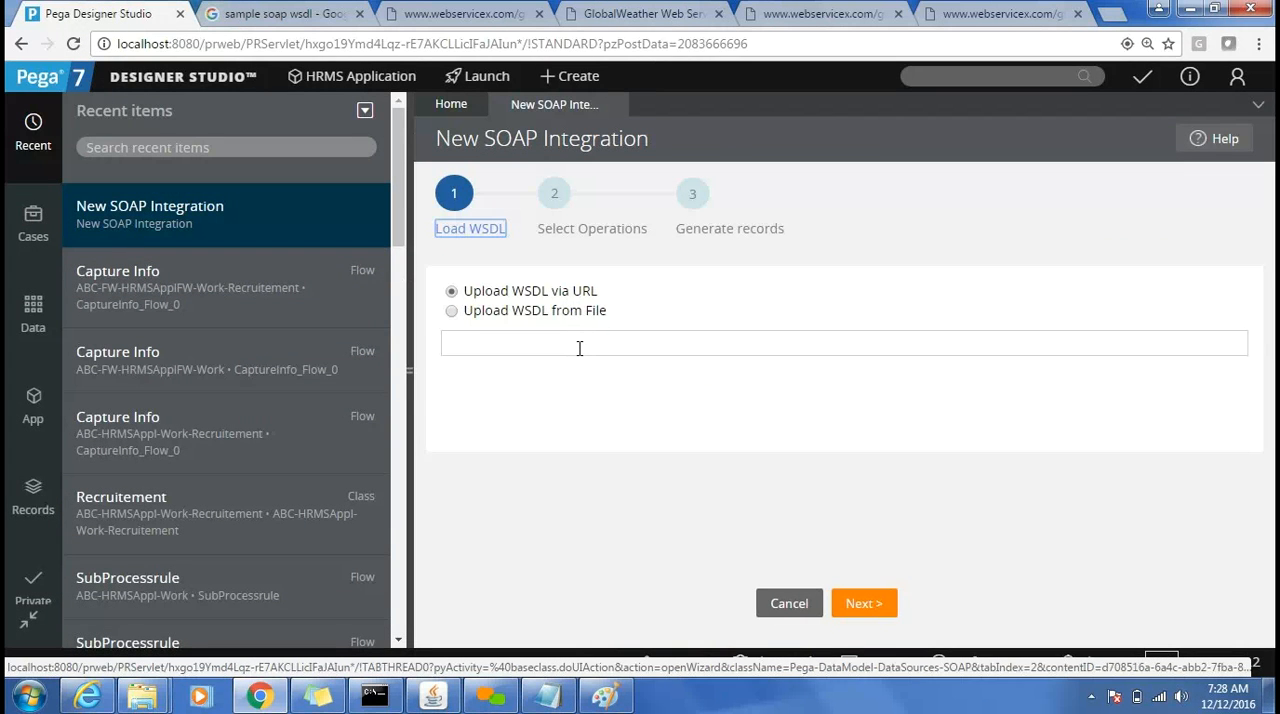
pyautogui.click(412, 368)
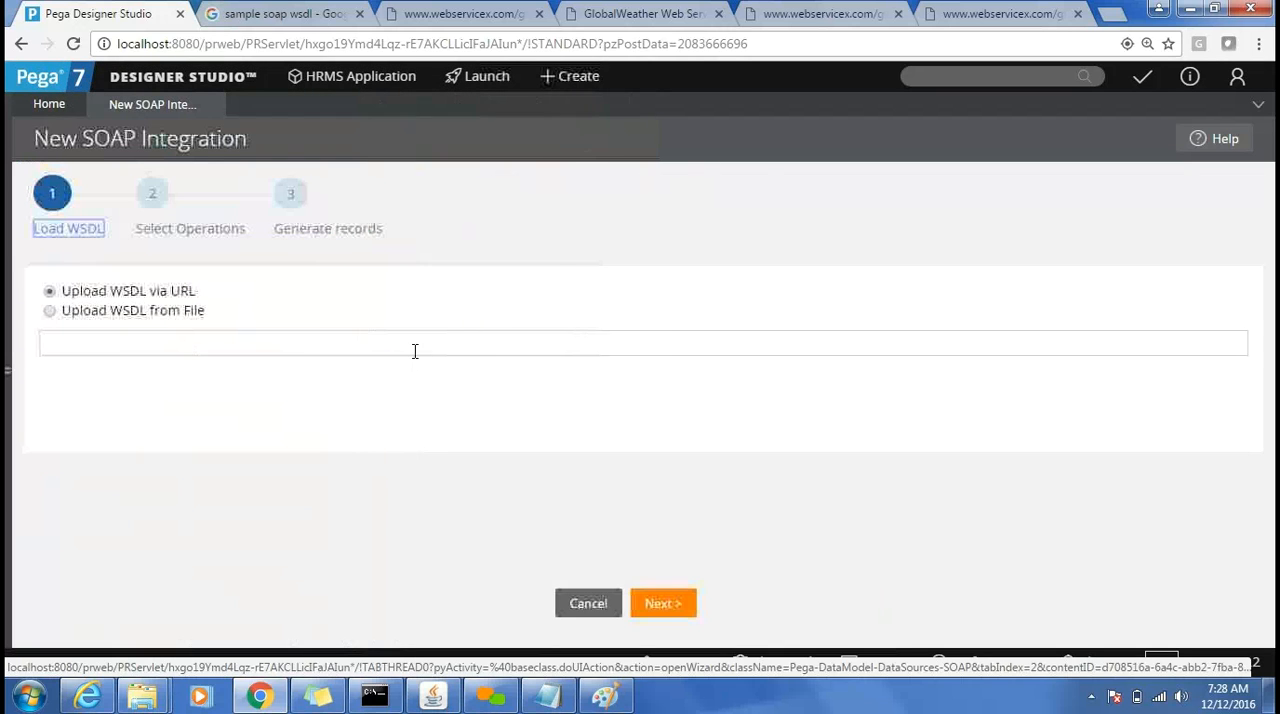
pyautogui.click(415, 350)
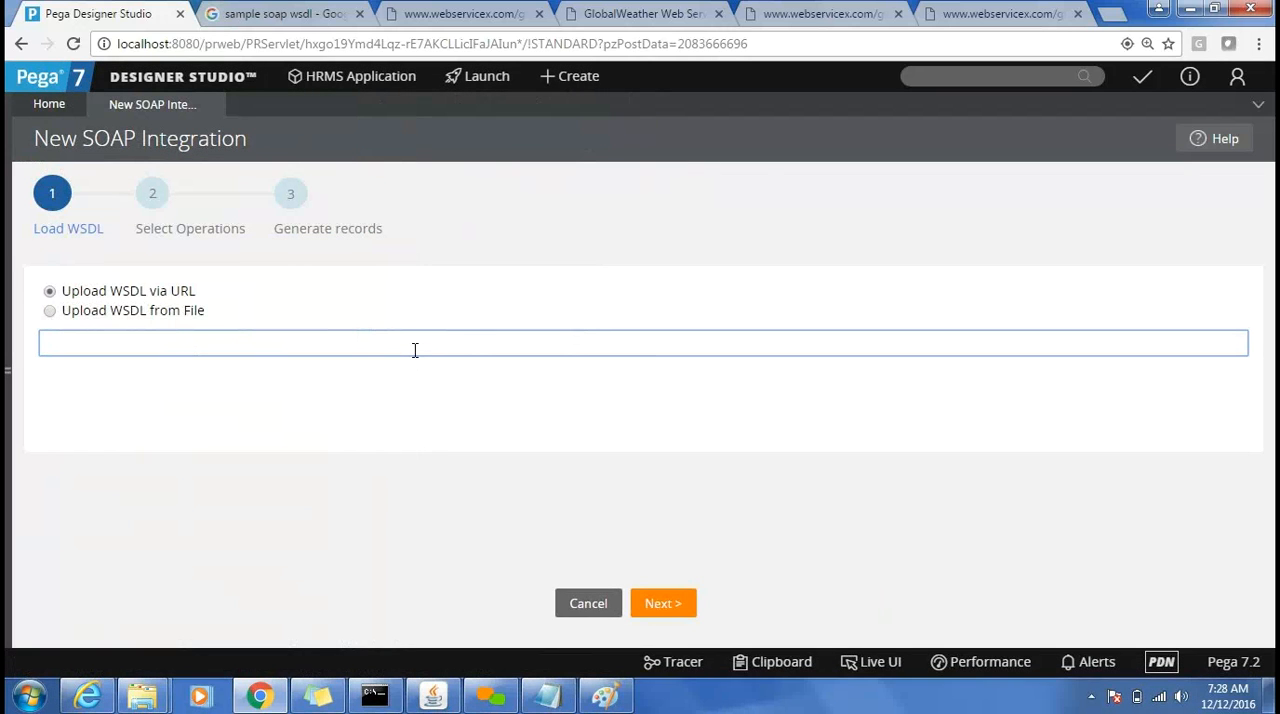
pyautogui.hotkey('ctrl', 'v')
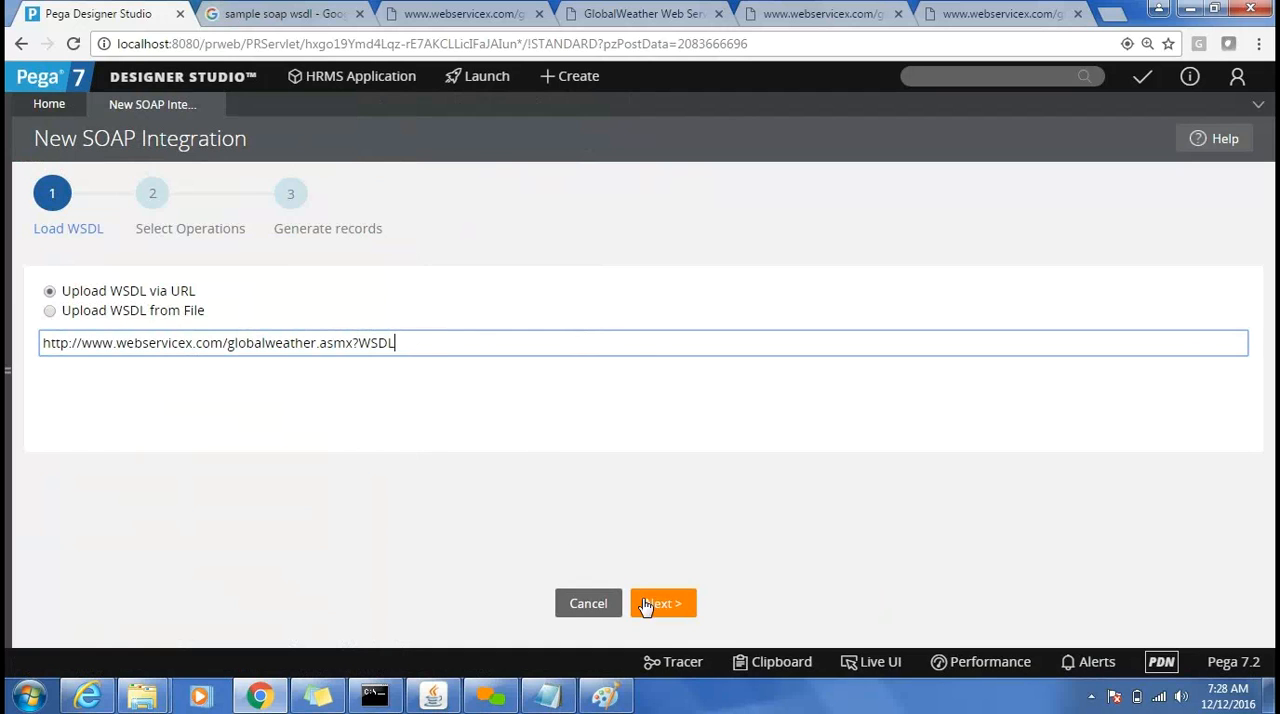
pyautogui.click(668, 622)
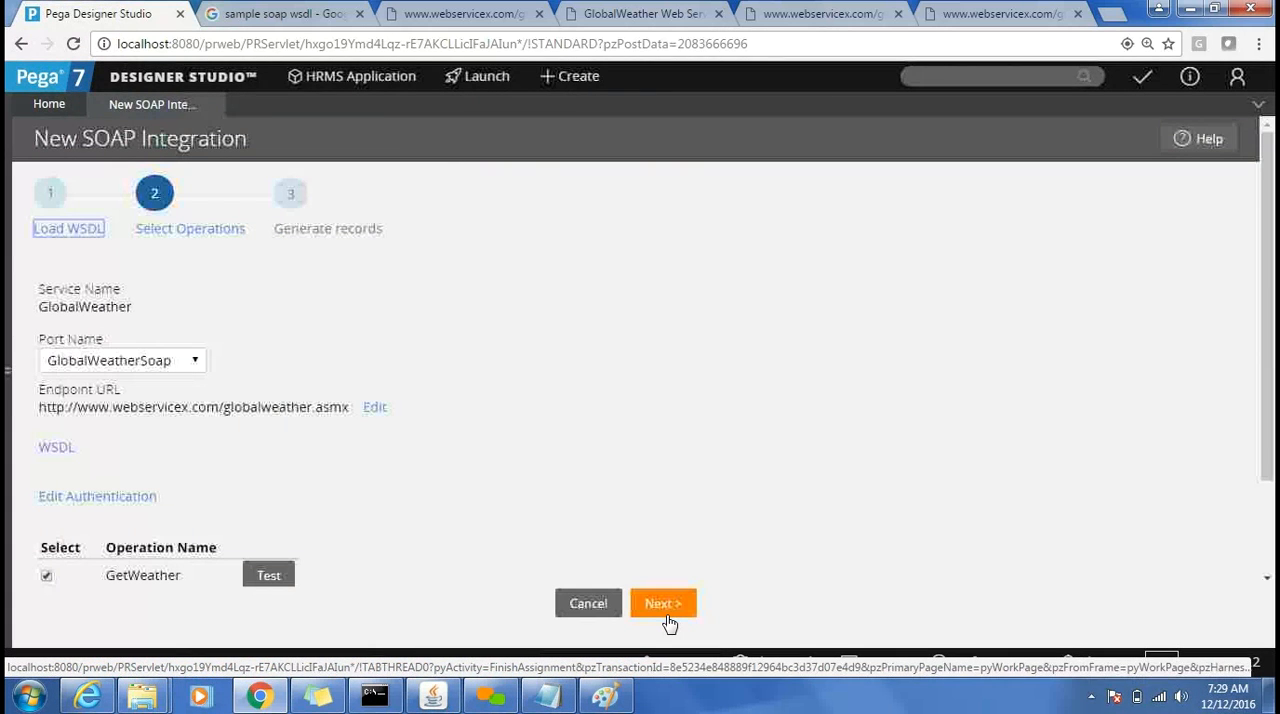
# Compare the wizard's endpoint URL with the Global Weather service page address and the port addresses at the end of the WSDL document.
pyautogui.doubleClick(340, 410)
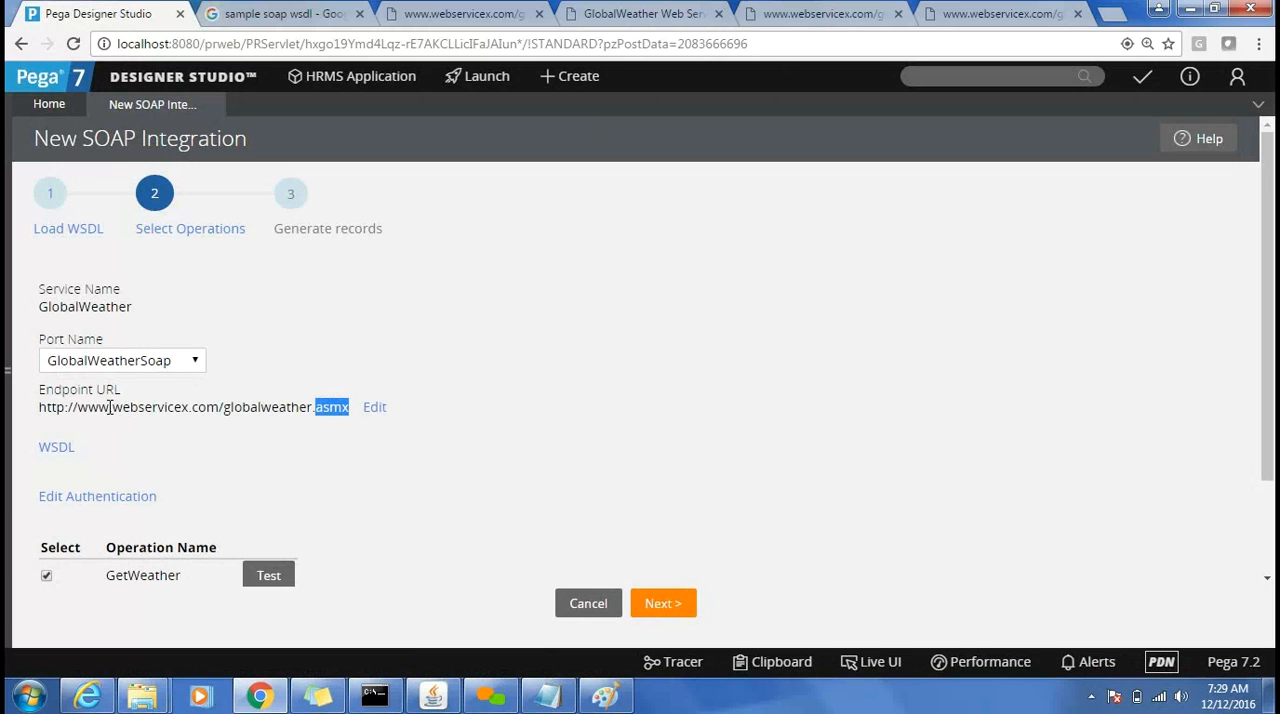
pyautogui.click(630, 16)
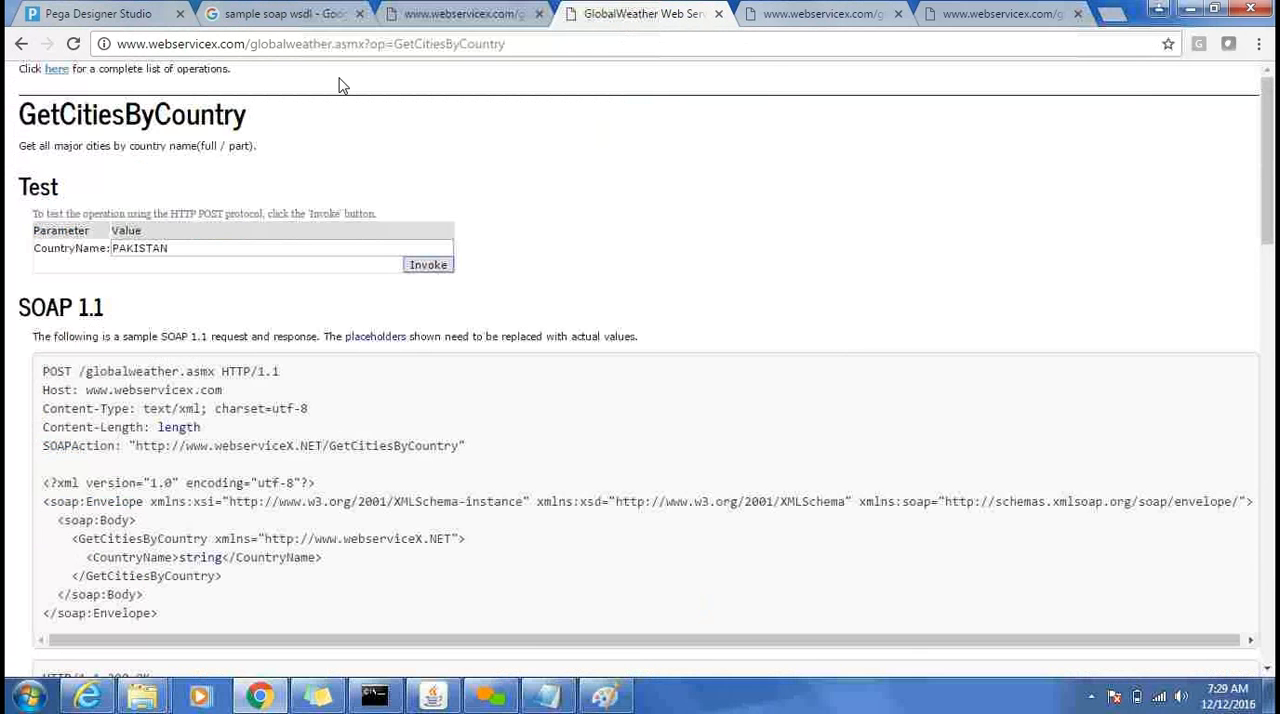
pyautogui.click(57, 70)
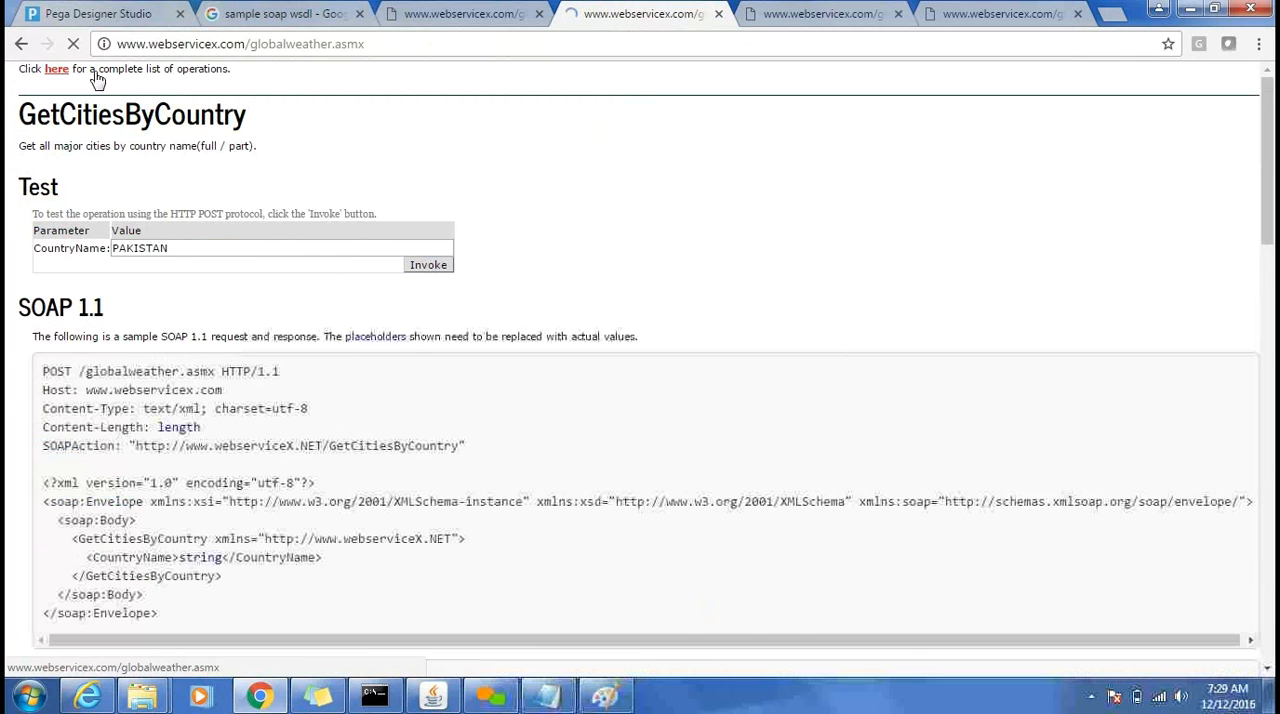
pyautogui.click(406, 51)
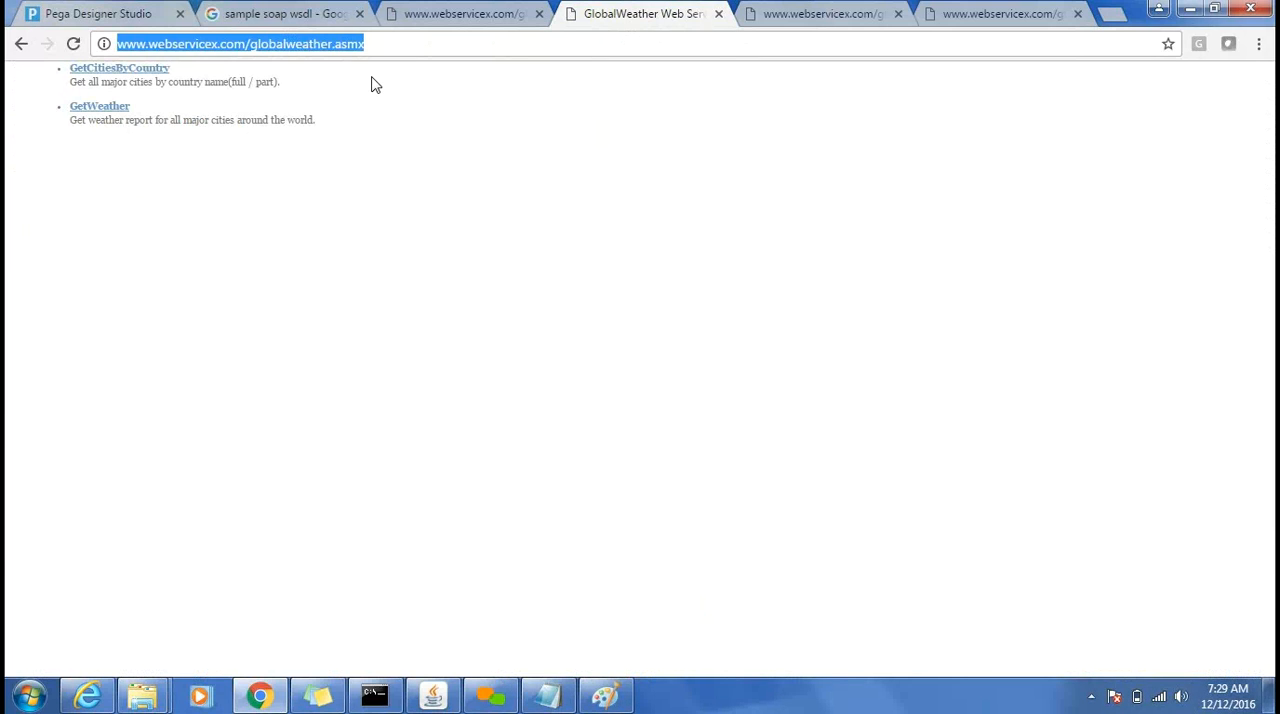
pyautogui.click(428, 16)
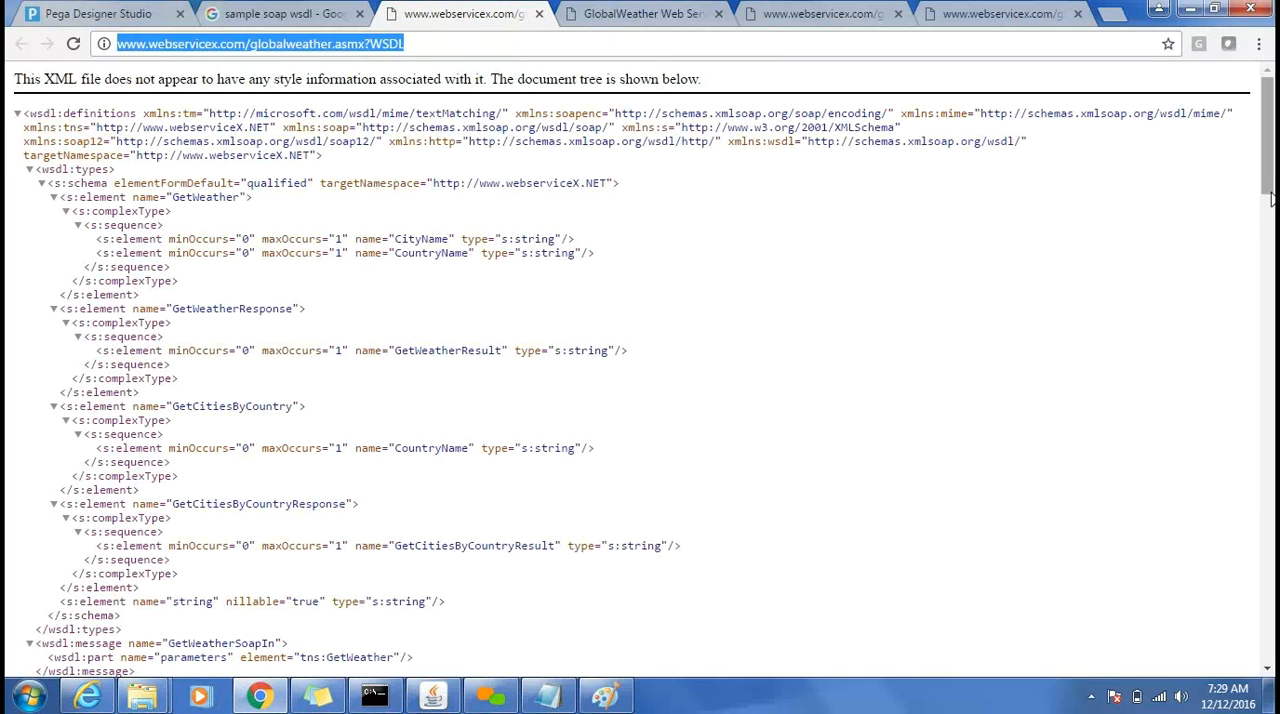
pyautogui.moveTo(1271, 195); pyautogui.dragTo(1271, 420)
pyautogui.moveTo(1274, 532); pyautogui.dragTo(1274, 660)
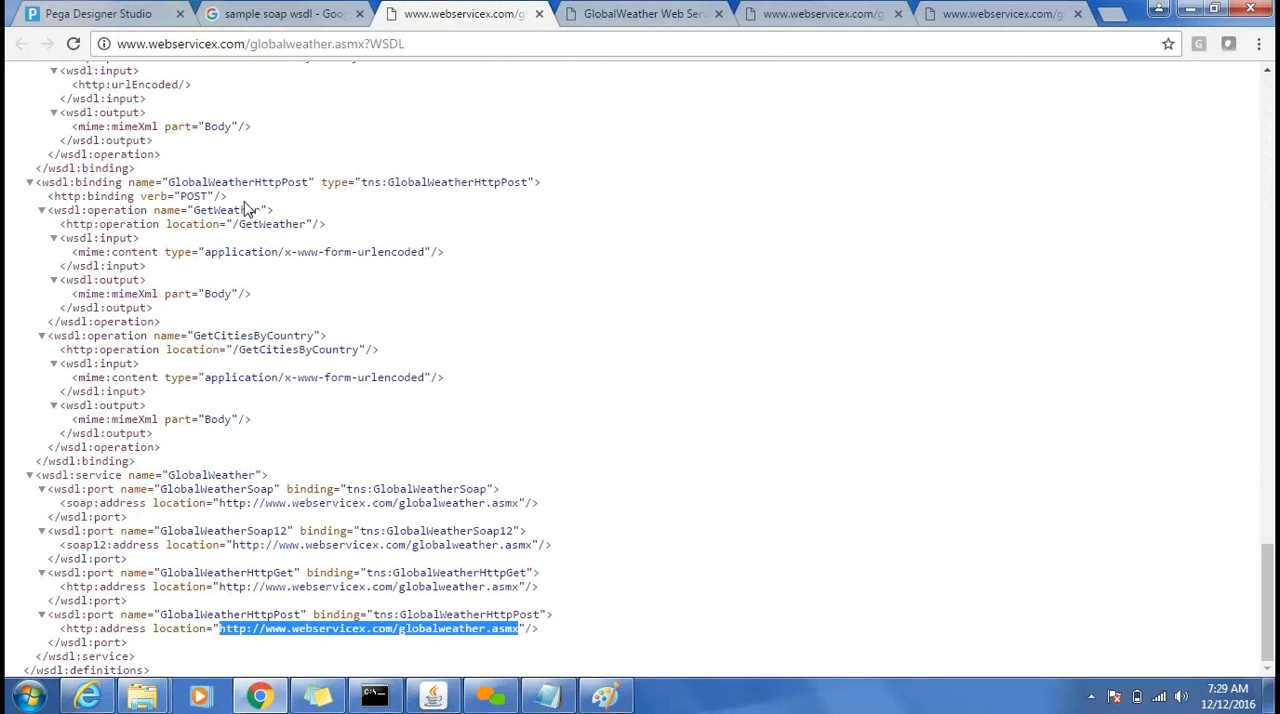
pyautogui.click(110, 13)
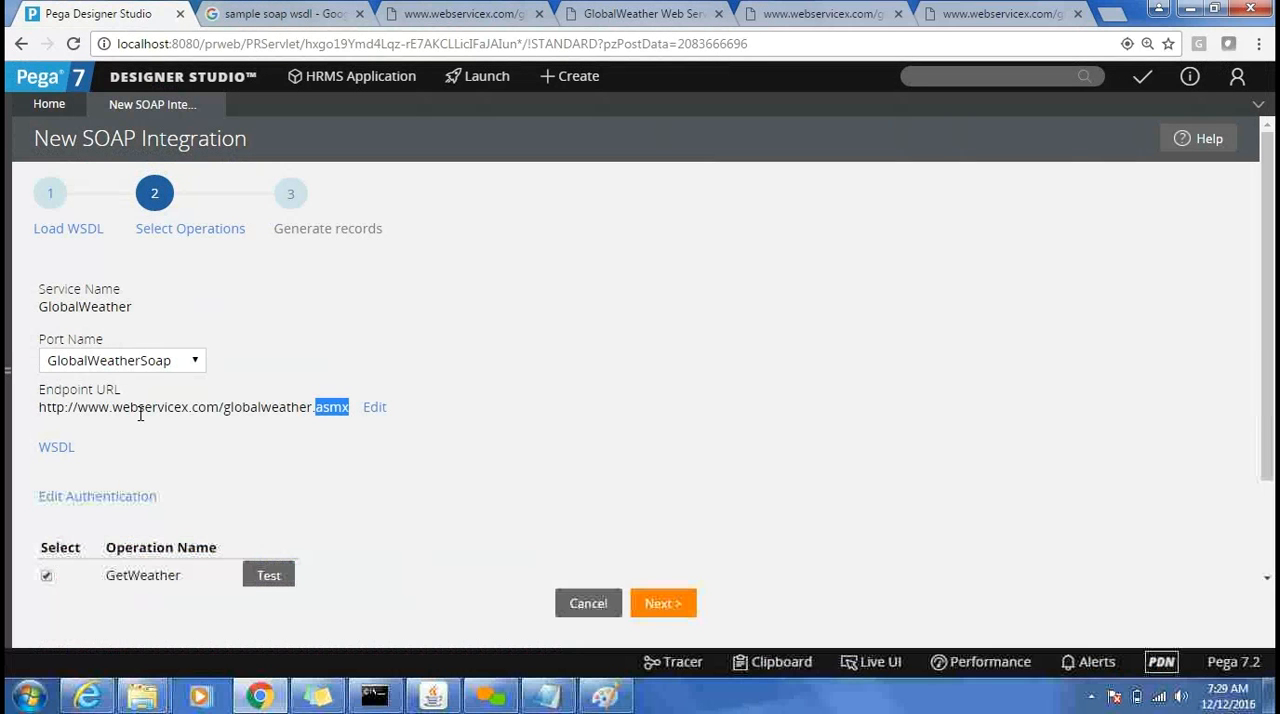
# Check the wizard's service name and port name against the service and SOAP port entries in the WSDL document.
pyautogui.doubleClick(110, 313)
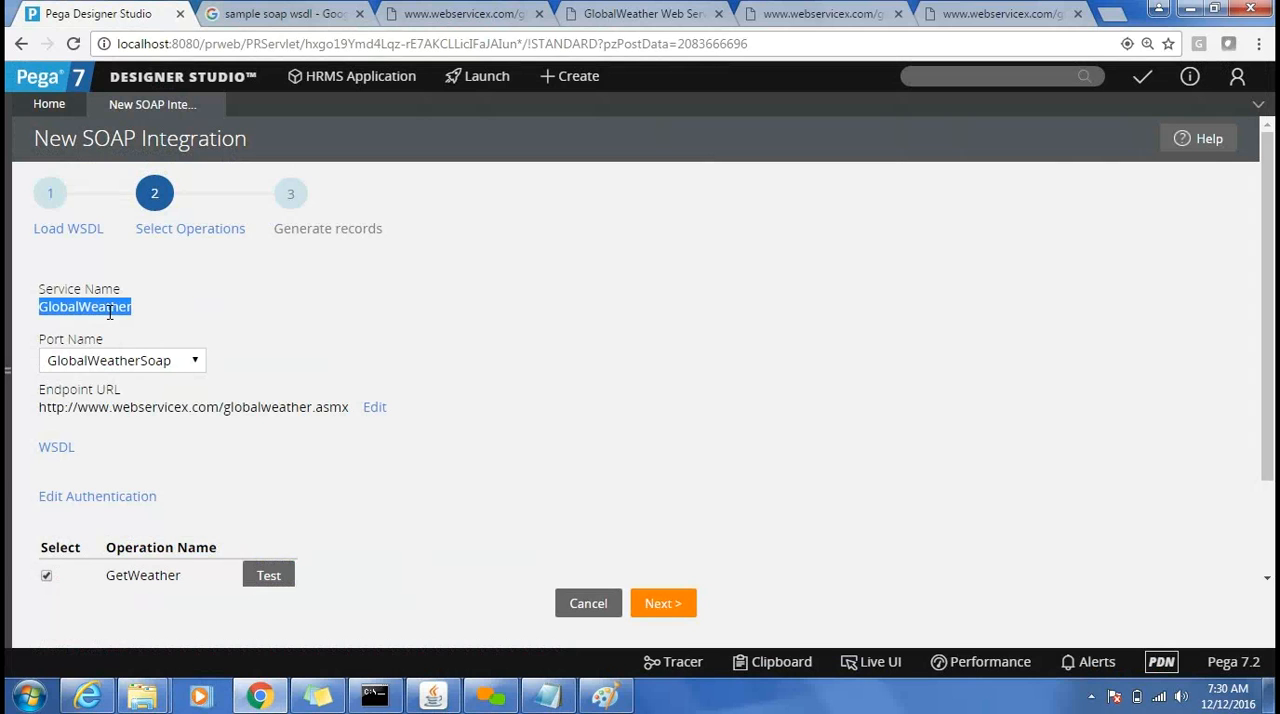
pyautogui.click(447, 14)
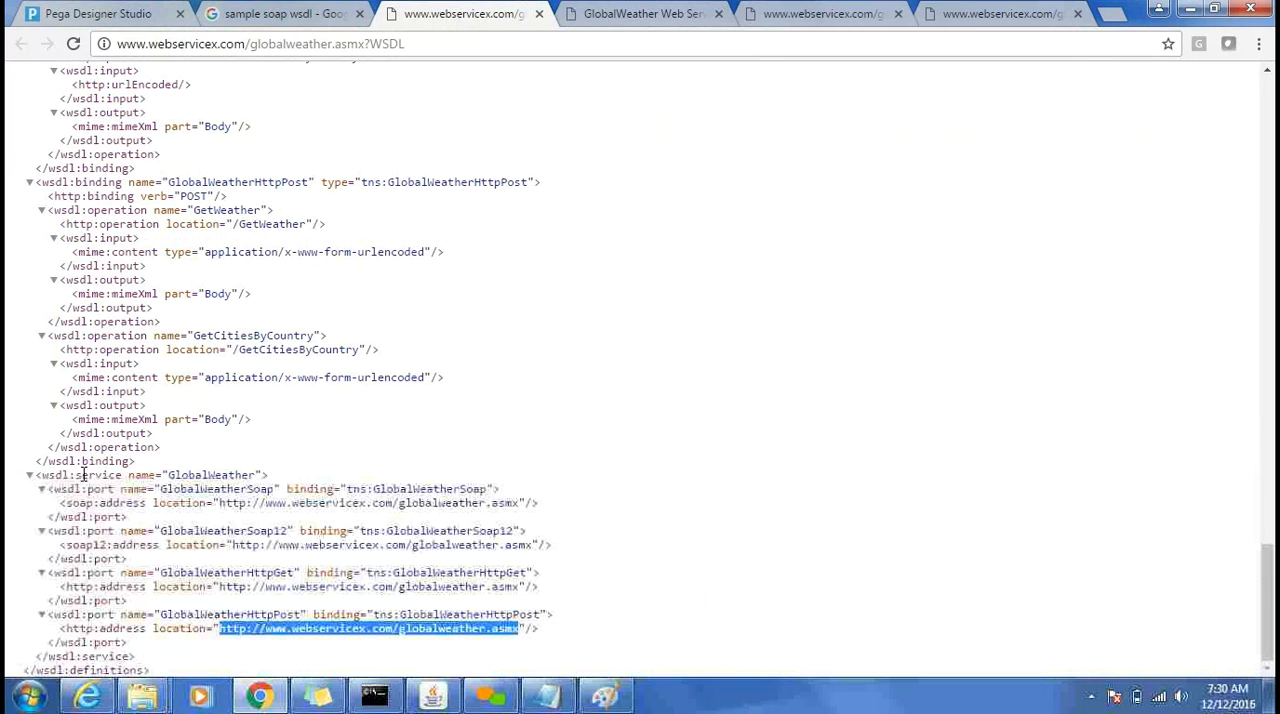
pyautogui.doubleClick(201, 476)
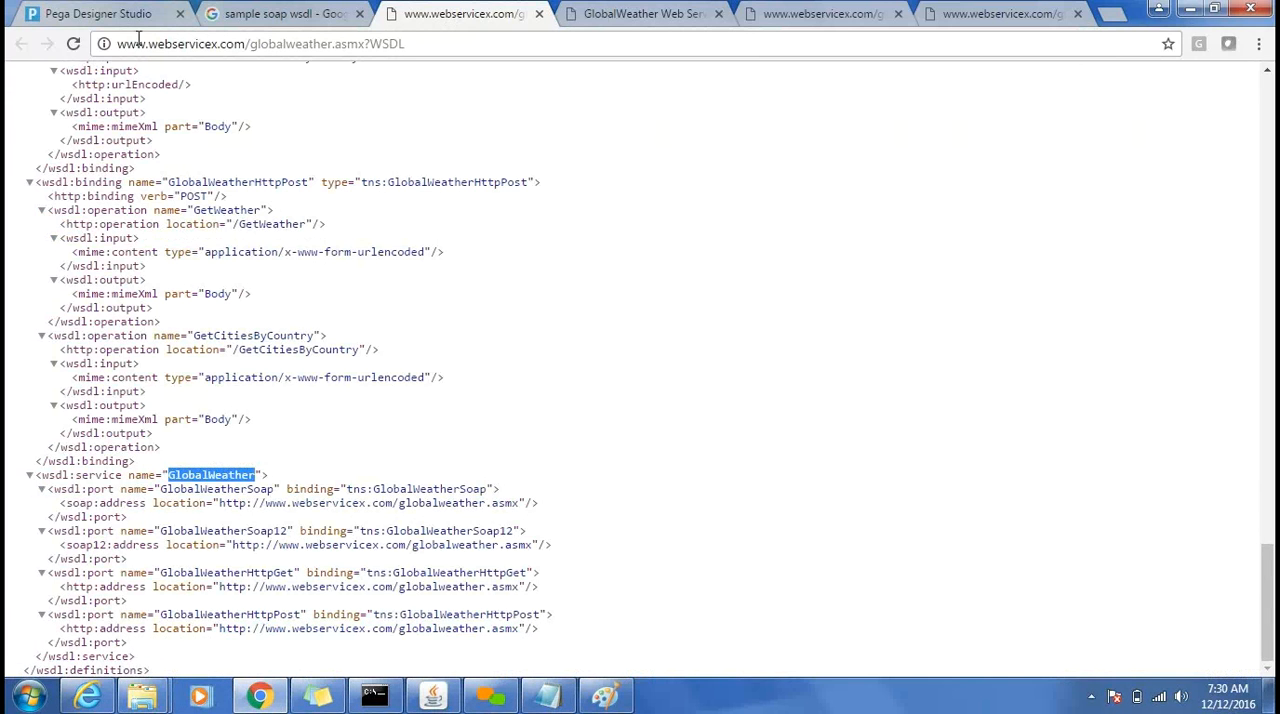
pyautogui.click(97, 14)
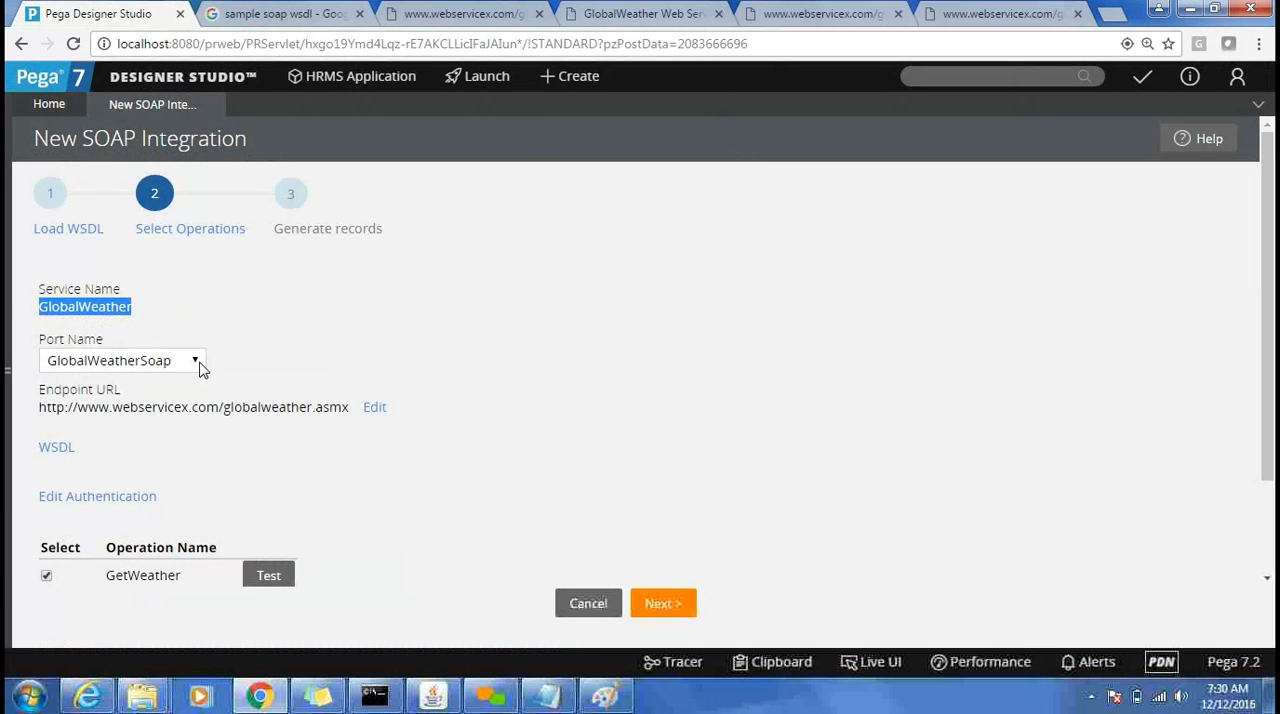
pyautogui.click(508, 12)
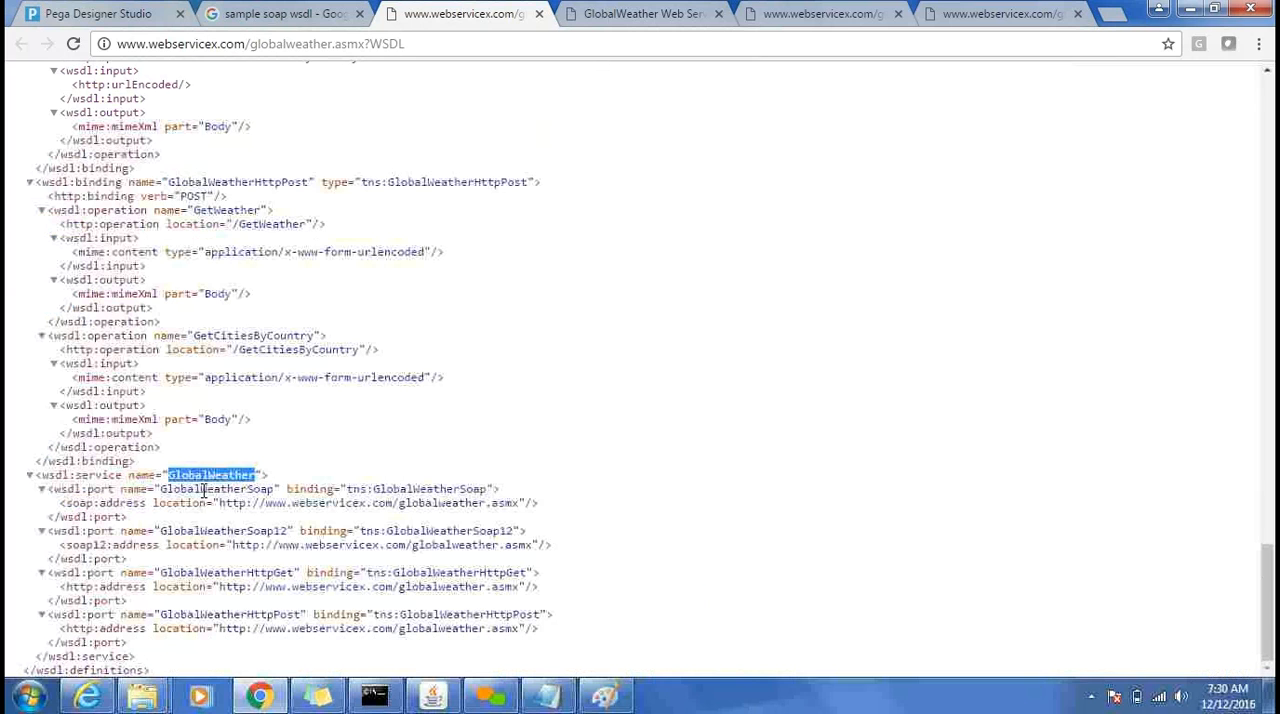
pyautogui.doubleClick(204, 490)
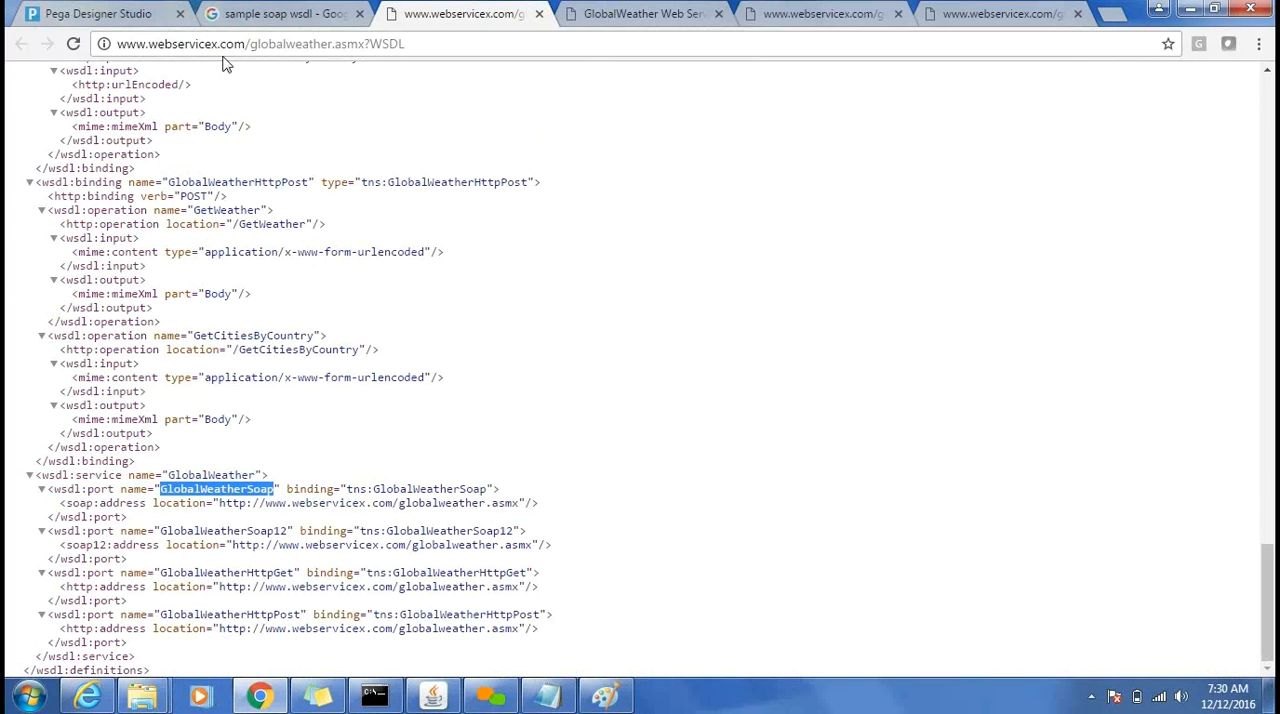
pyautogui.click(143, 12)
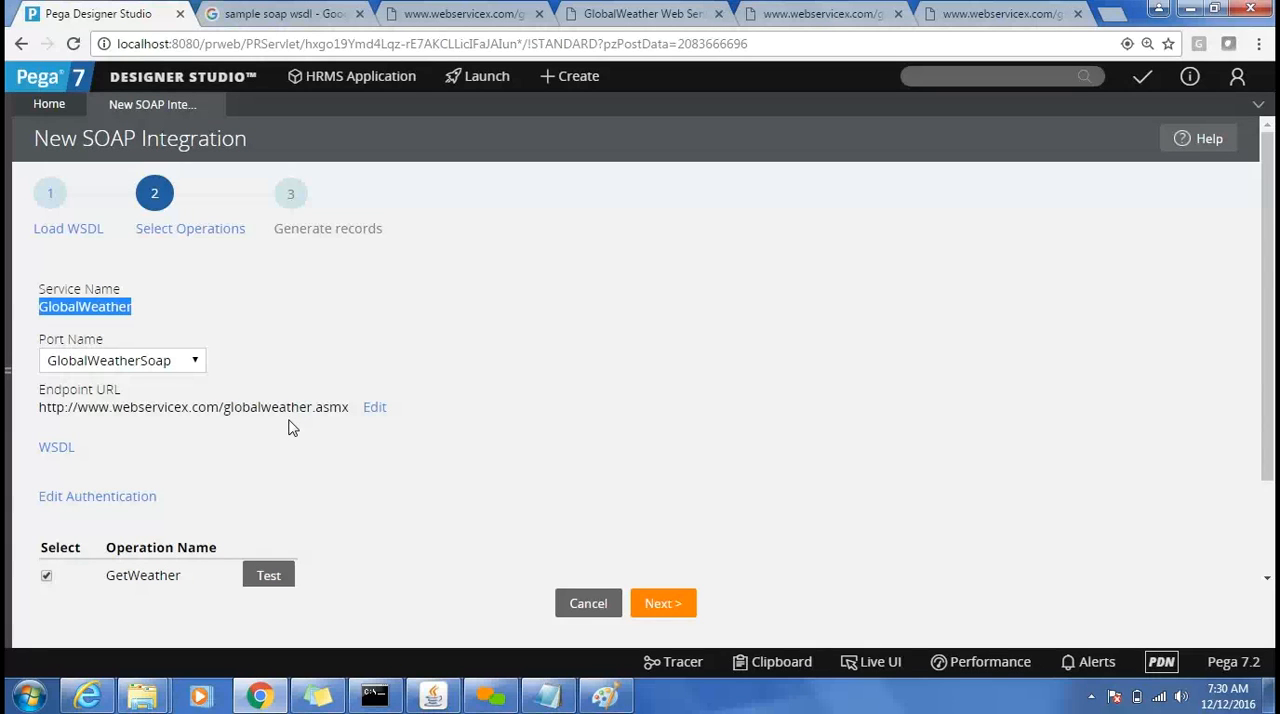
# Inspect the authentication profile options for the data sources and close them without making changes.
pyautogui.click(122, 498)
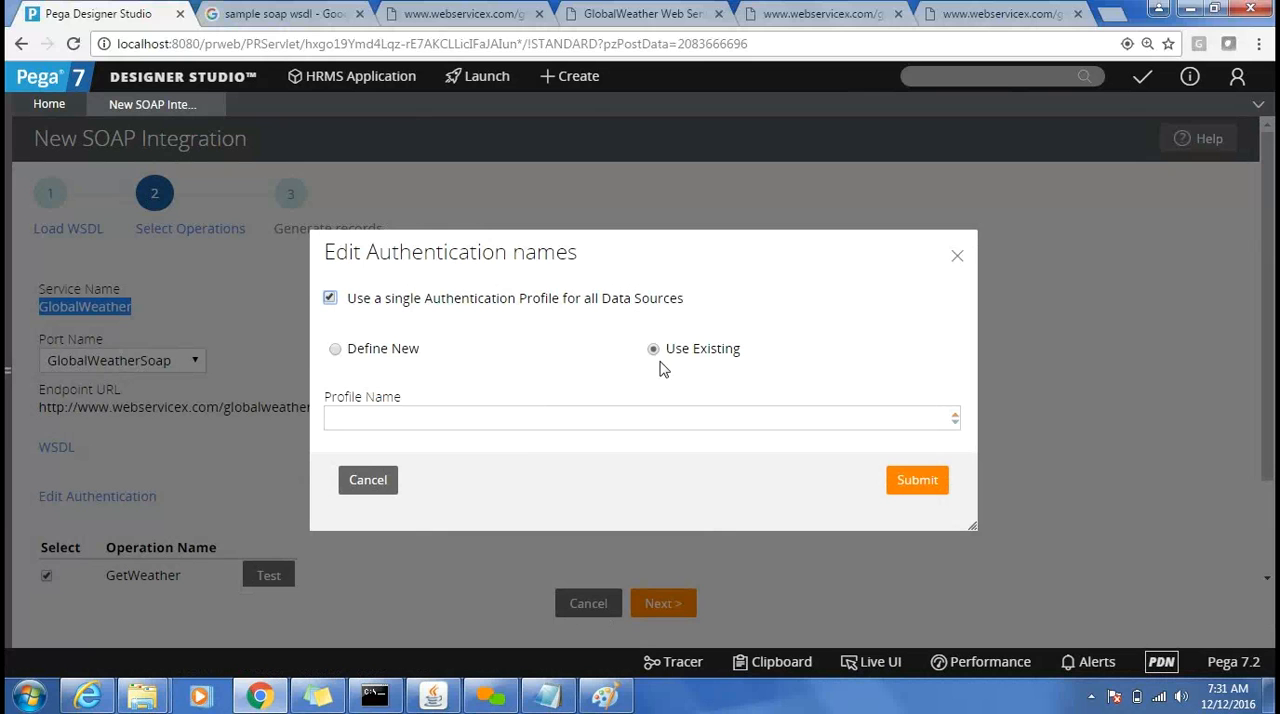
pyautogui.click(957, 257)
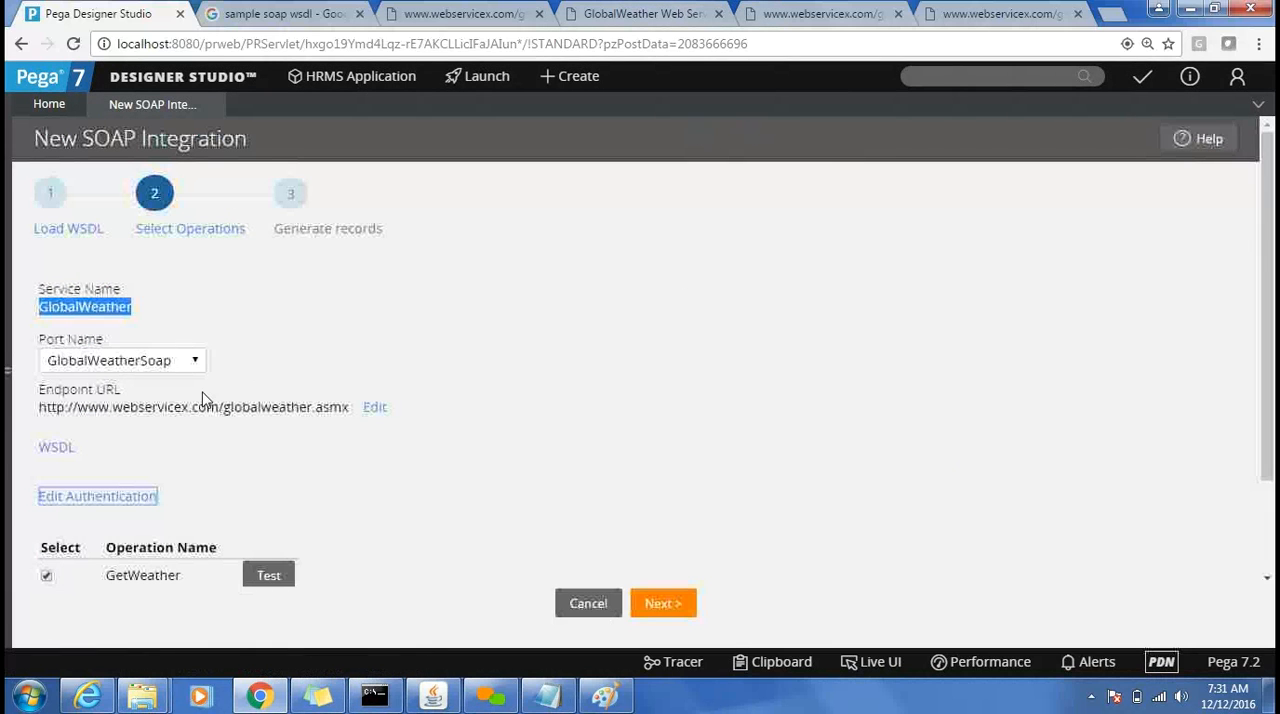
pyautogui.click(376, 456)
# Check the available operations on the Global Weather service page and select only GetCitiesByCountry for the integration, clearing GetWeather.
pyautogui.scroll(-1, 376, 456)
pyautogui.scroll(-2, 374, 451)
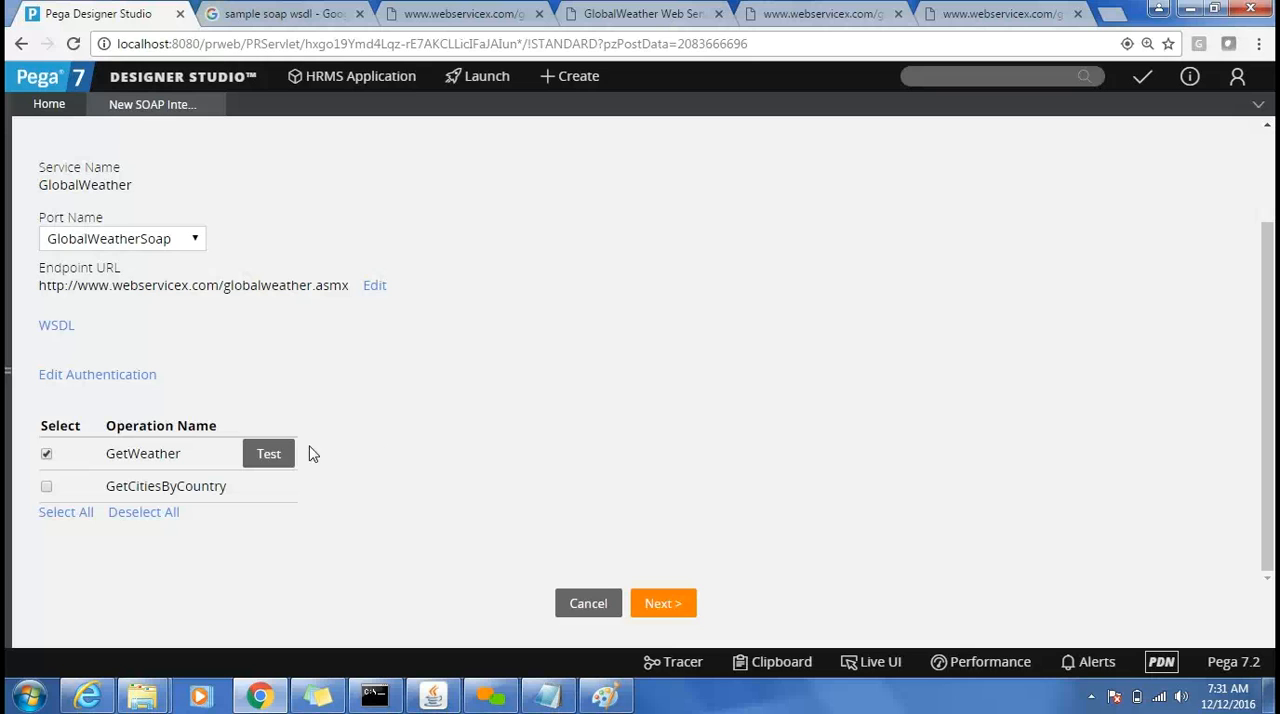
pyautogui.click(650, 14)
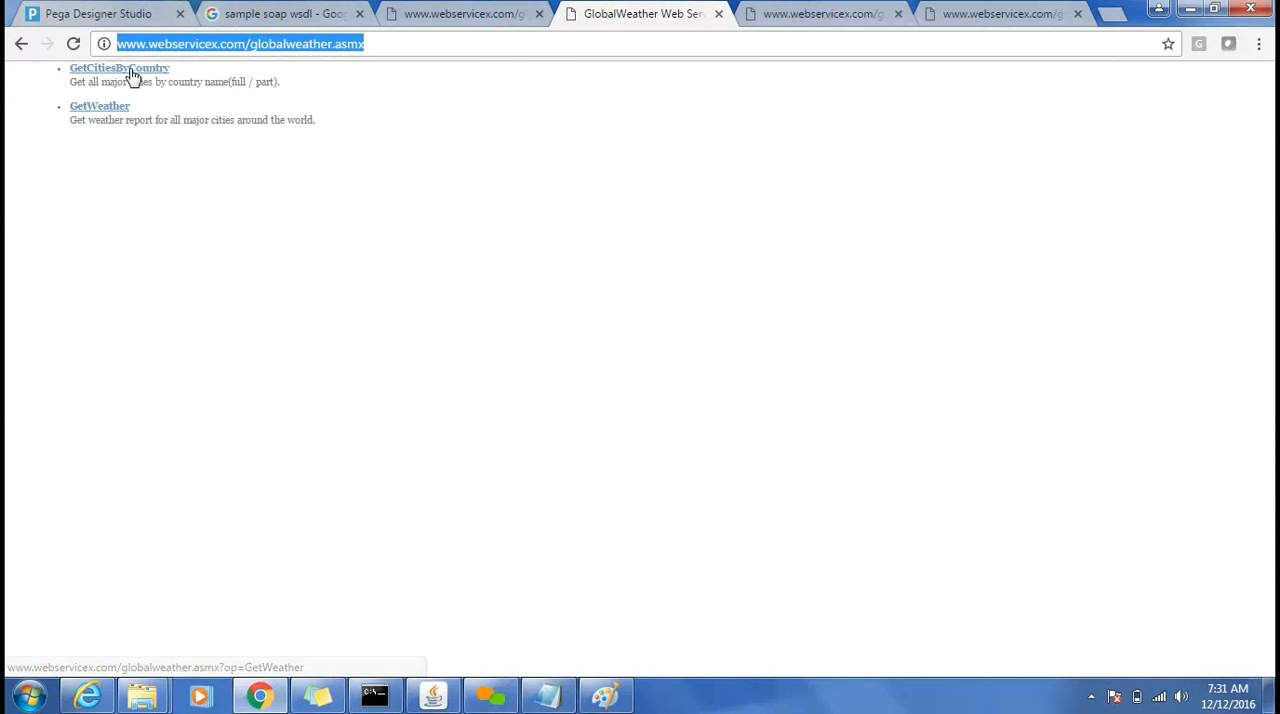
pyautogui.click(80, 14)
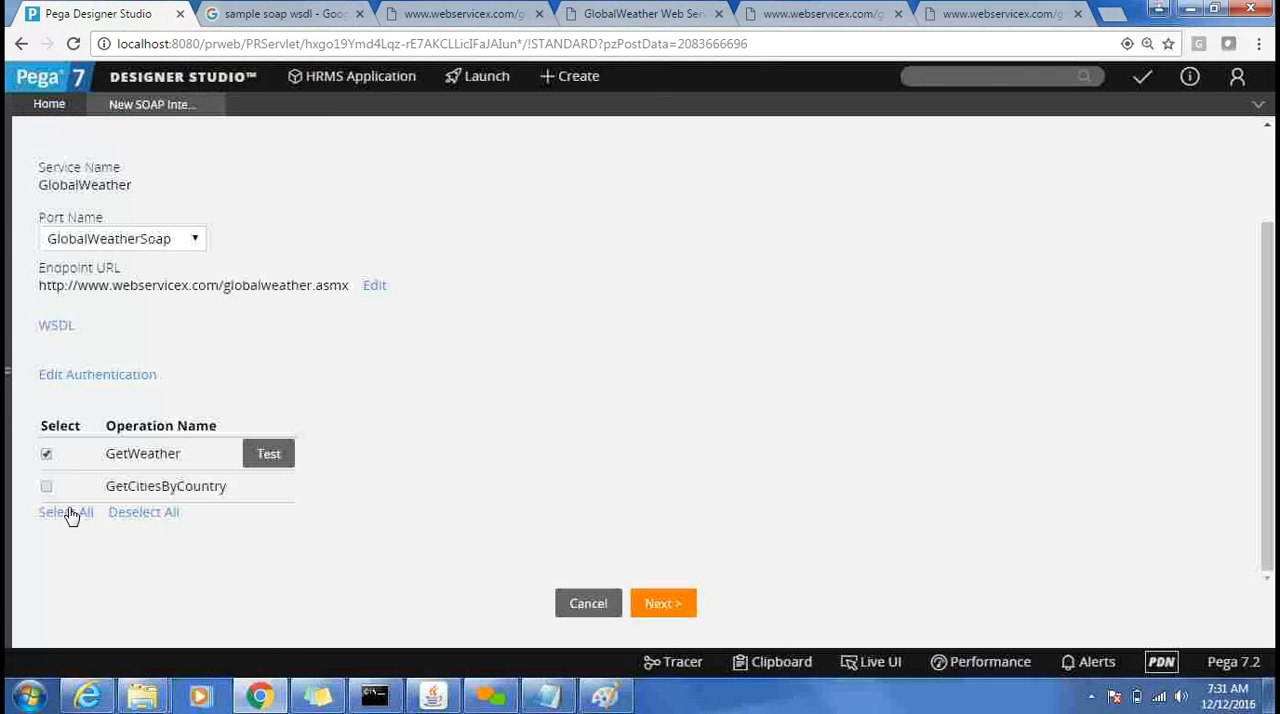
pyautogui.click(46, 487)
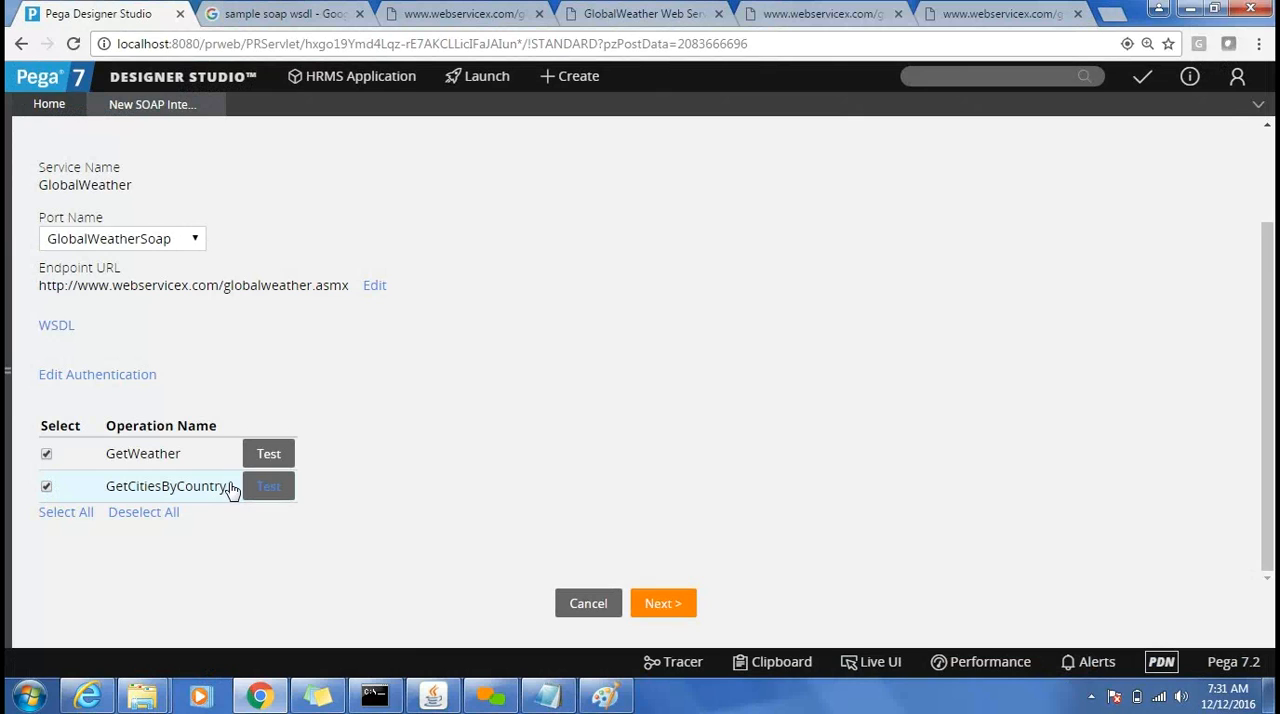
pyautogui.click(46, 455)
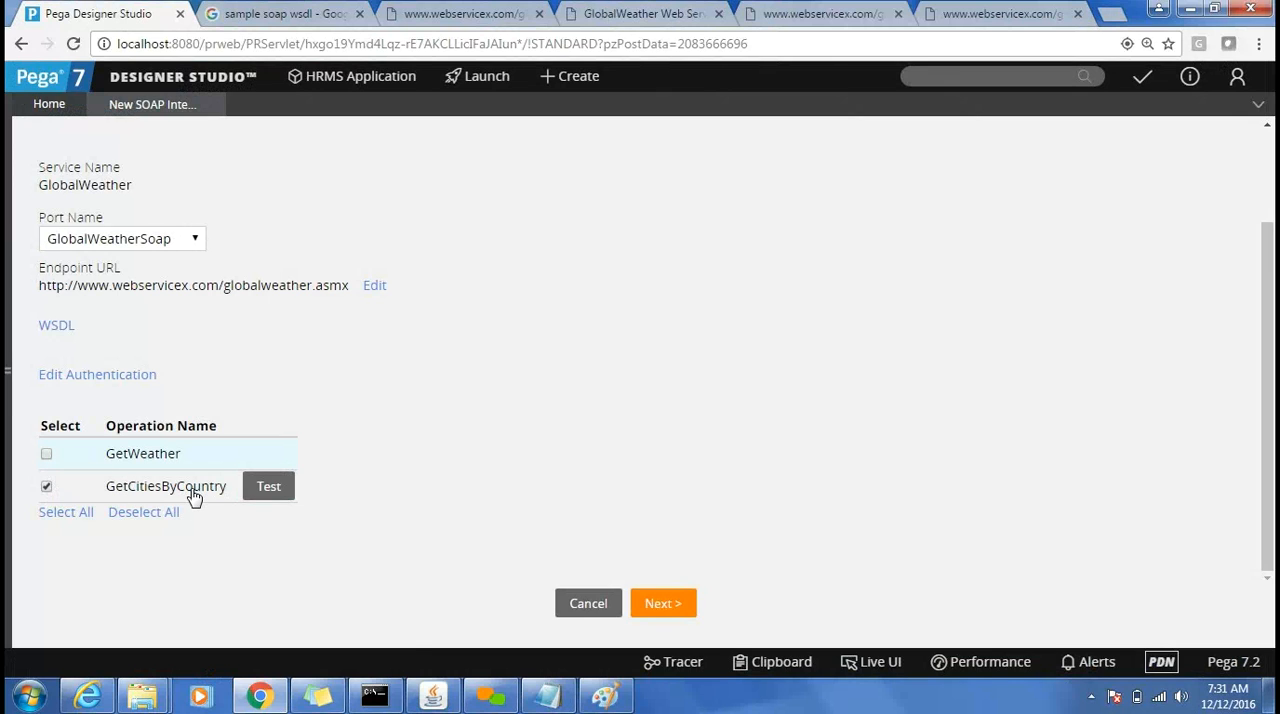
# Test the GetCitiesByCountry data source with CountryName set to China, look through the response and close the test.
pyautogui.click(268, 490)
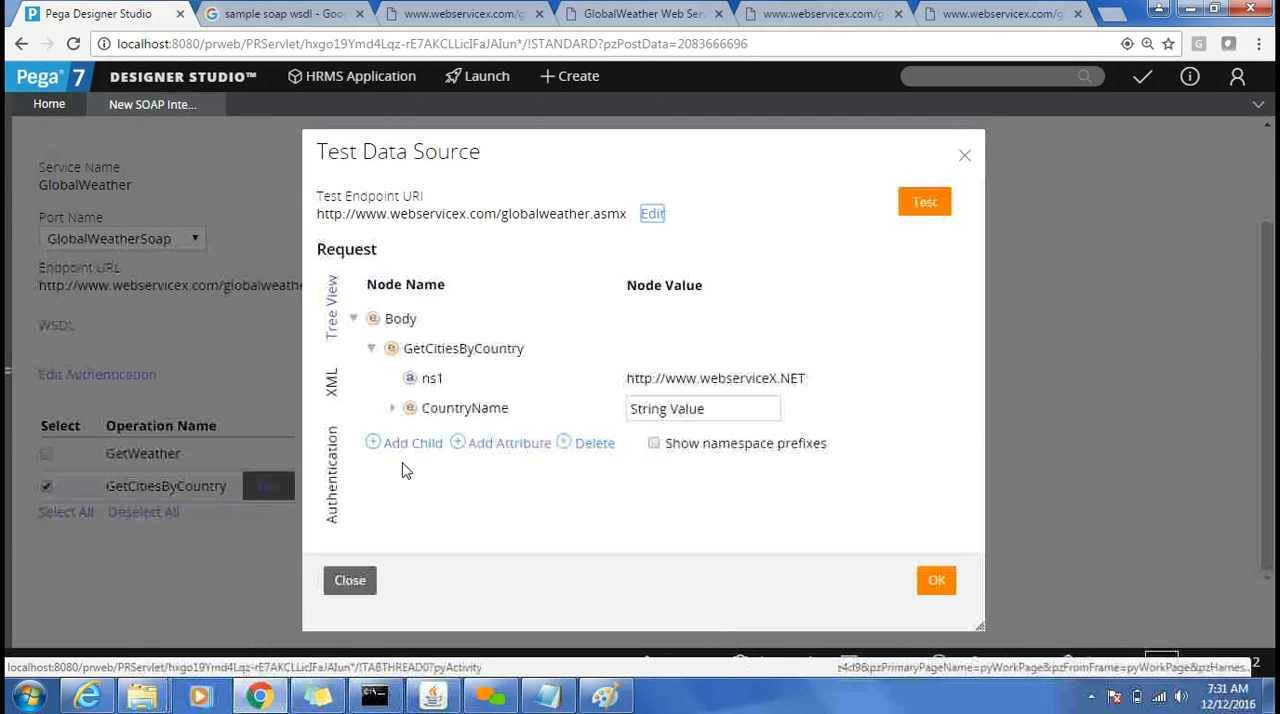
pyautogui.click(716, 410)
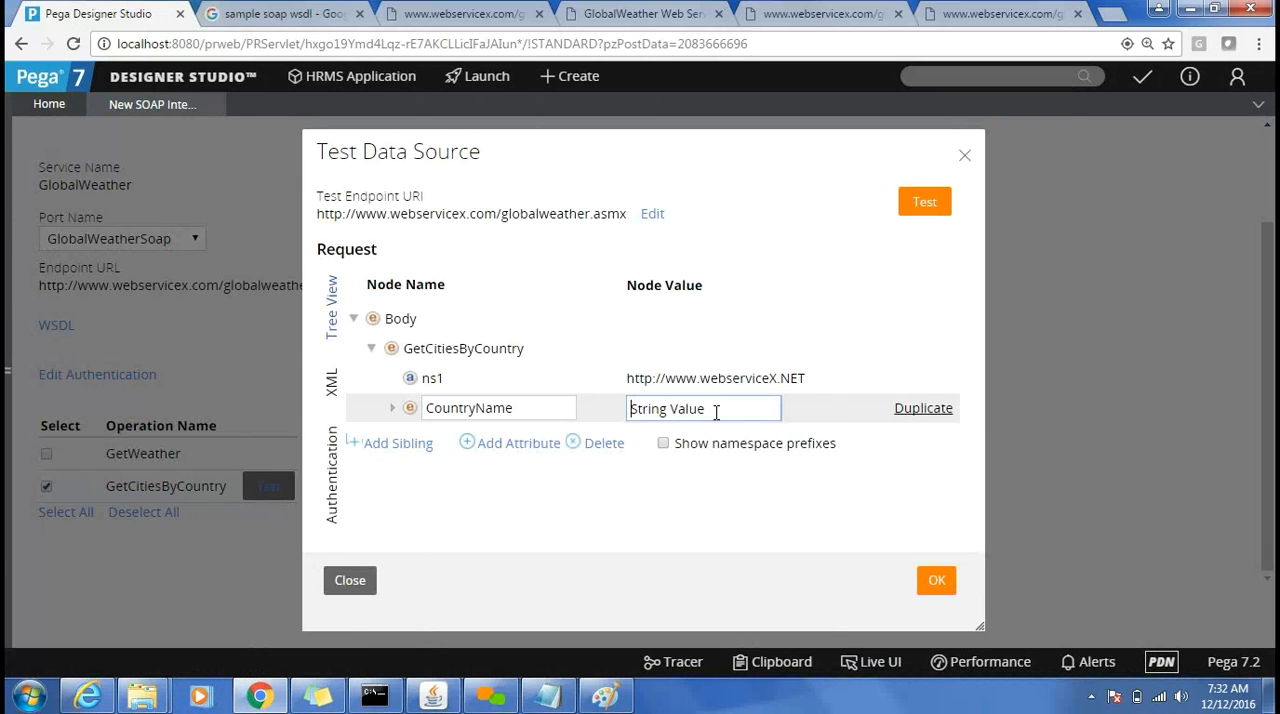
pyautogui.hotkey('ctrl', 'a')
pyautogui.write('Chin')
pyautogui.click(925, 204)
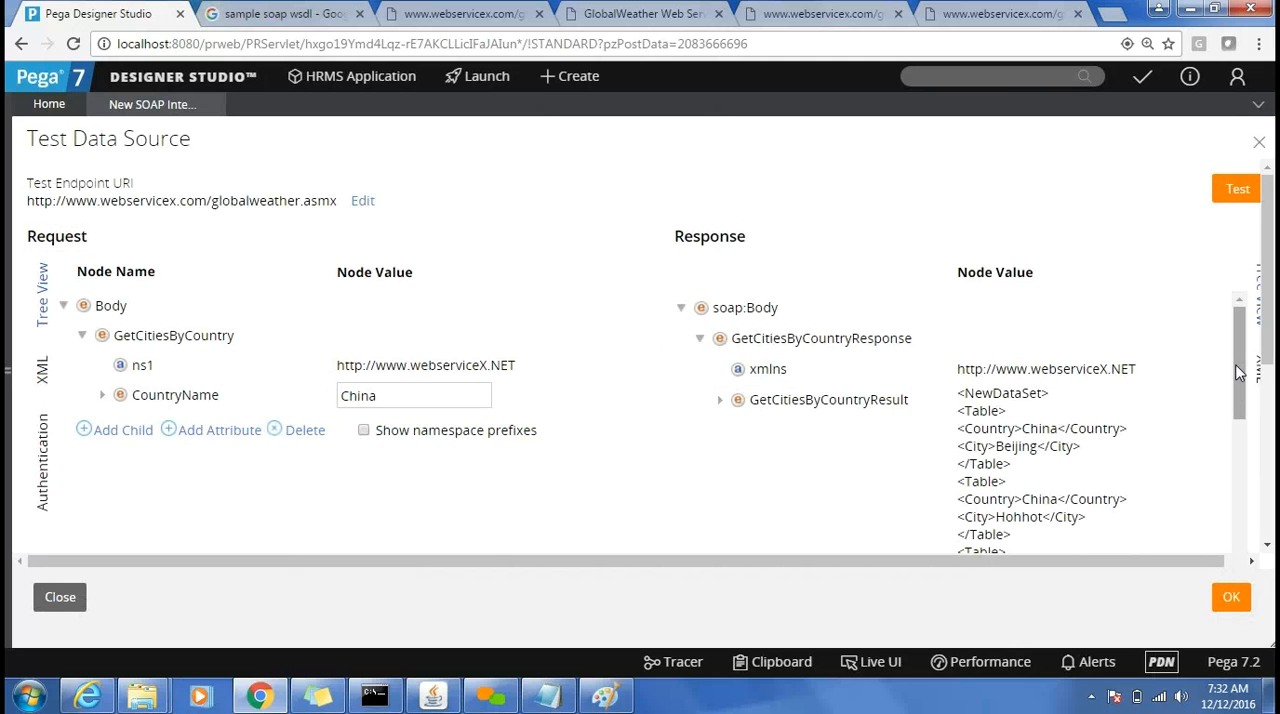
pyautogui.moveTo(1236, 372); pyautogui.dragTo(1246, 320)
pyautogui.click(1259, 143)
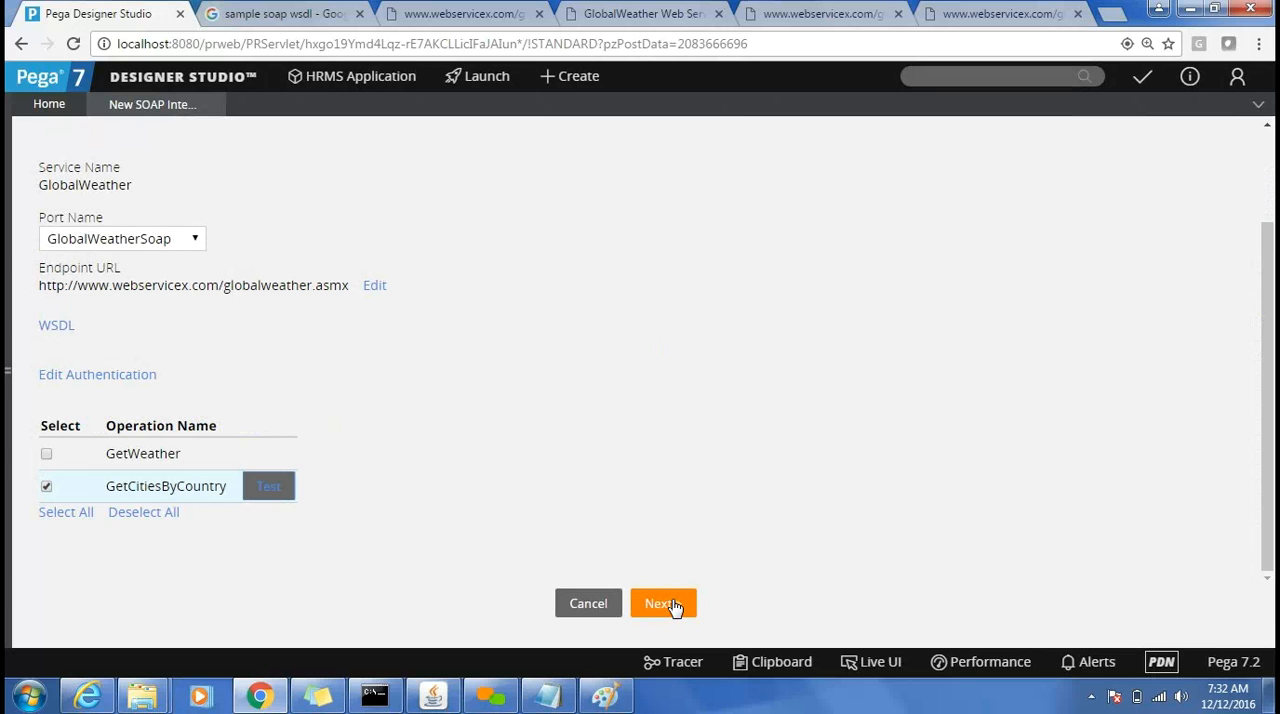
# Advance to record generation and change the integration layer's identifier to ABC-Int-GlobalWeather.
pyautogui.click(662, 603)
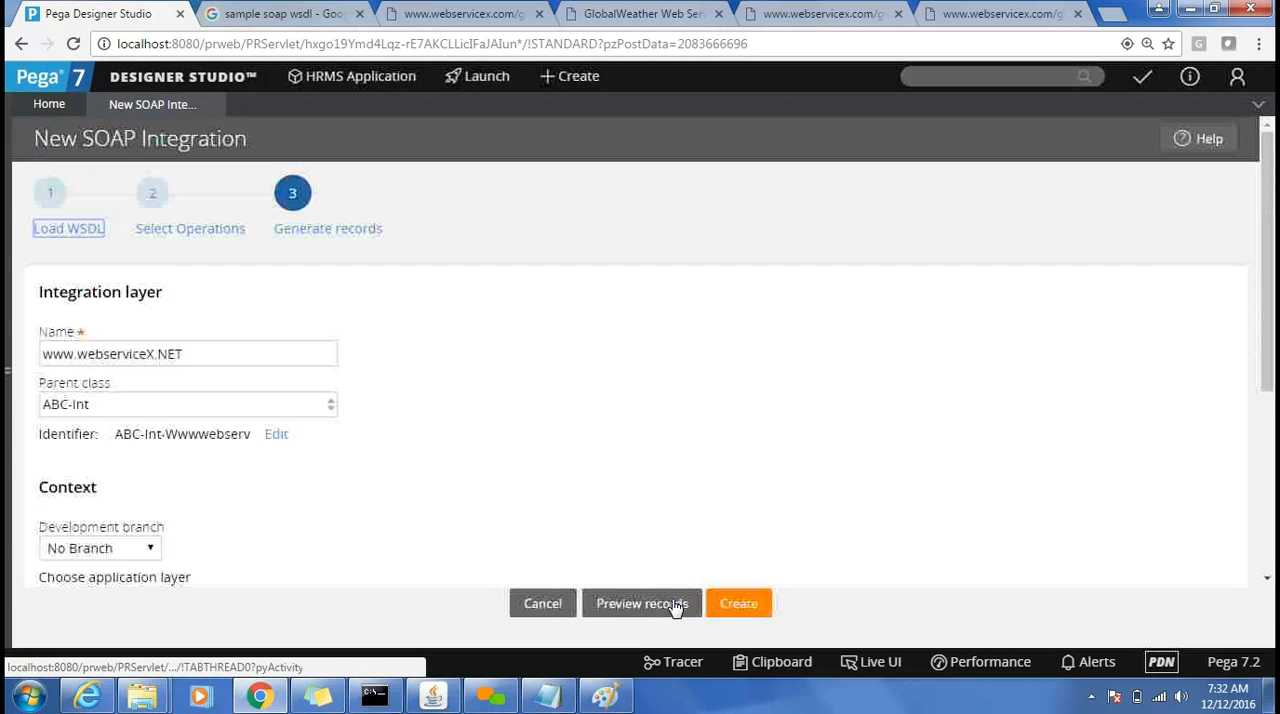
pyautogui.click(195, 352)
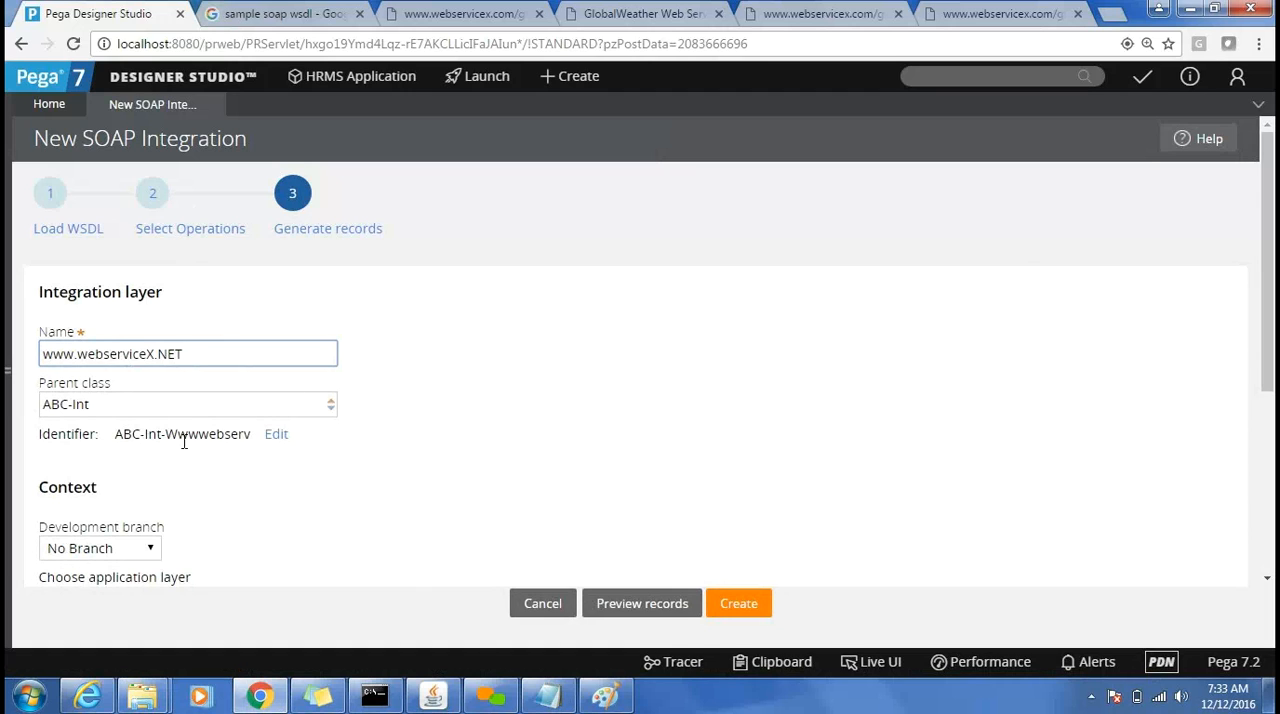
pyautogui.click(274, 437)
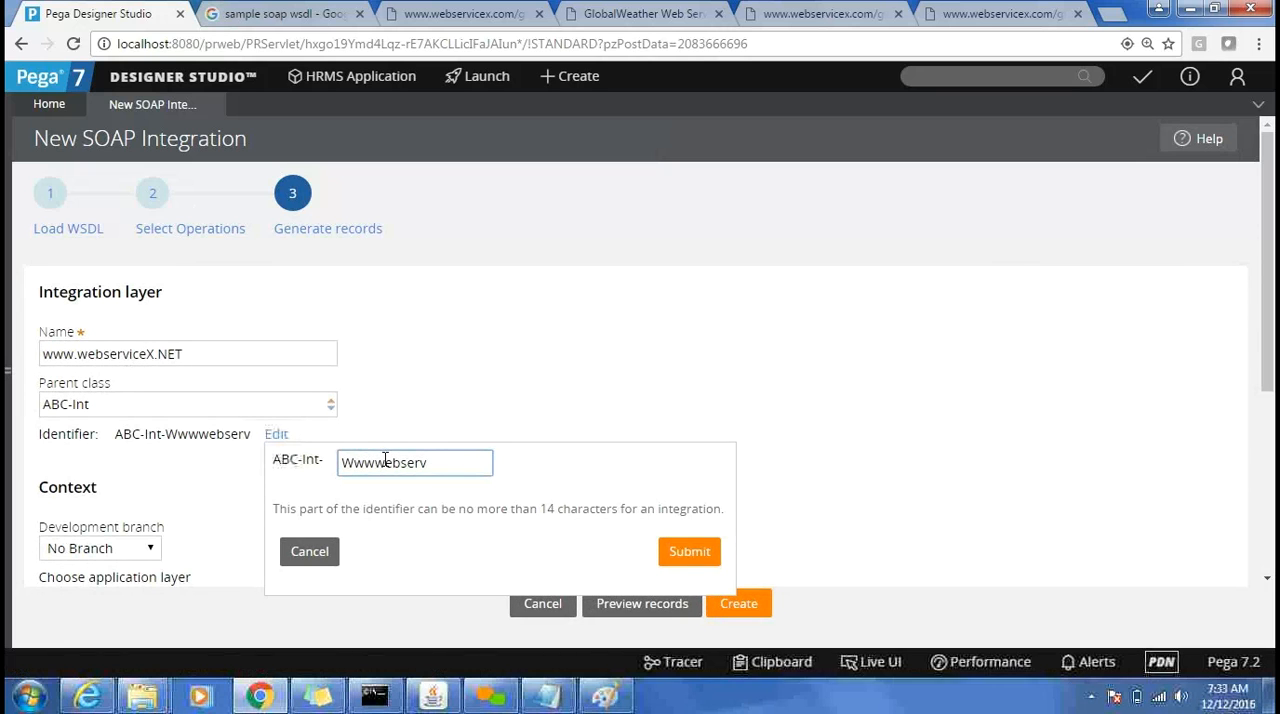
pyautogui.doubleClick(385, 460)
pyautogui.write('GlobalWeat')
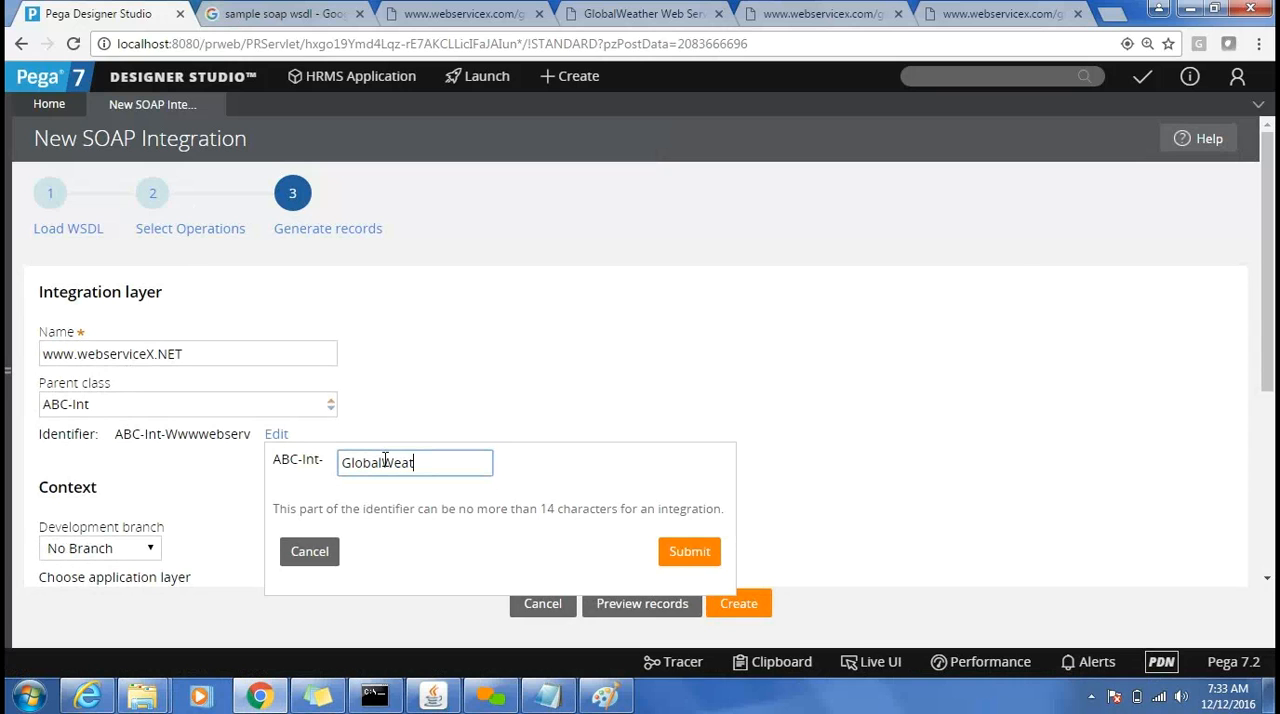
pyautogui.write('her')
pyautogui.click(680, 553)
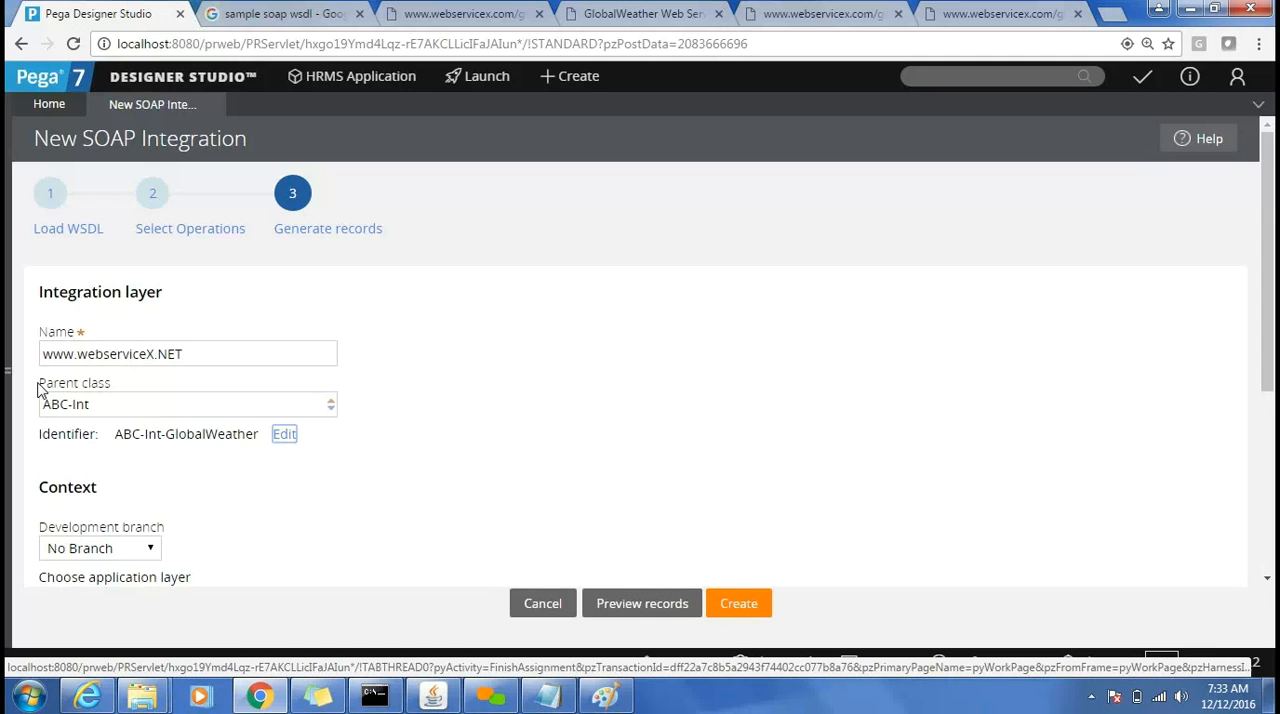
pyautogui.click(1267, 580)
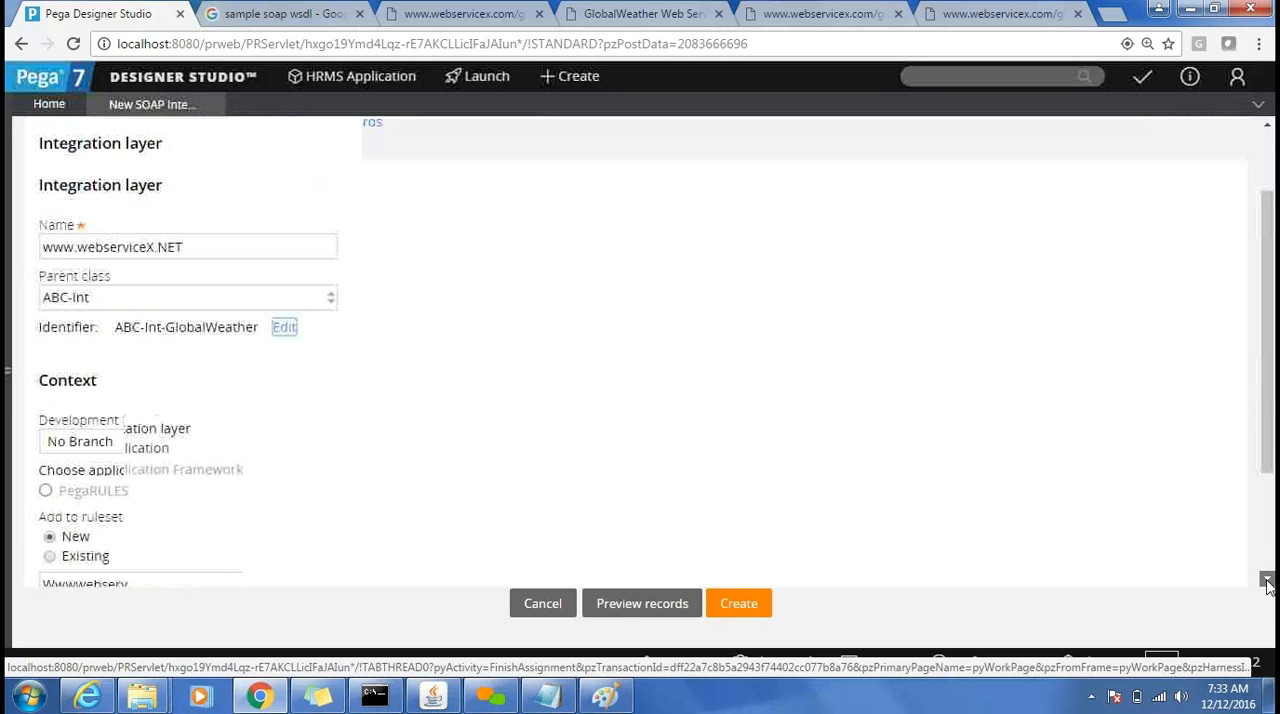
# Assign the integration records to the existing ruleset ABCInt with version 01-01-01.
pyautogui.click(1267, 580)
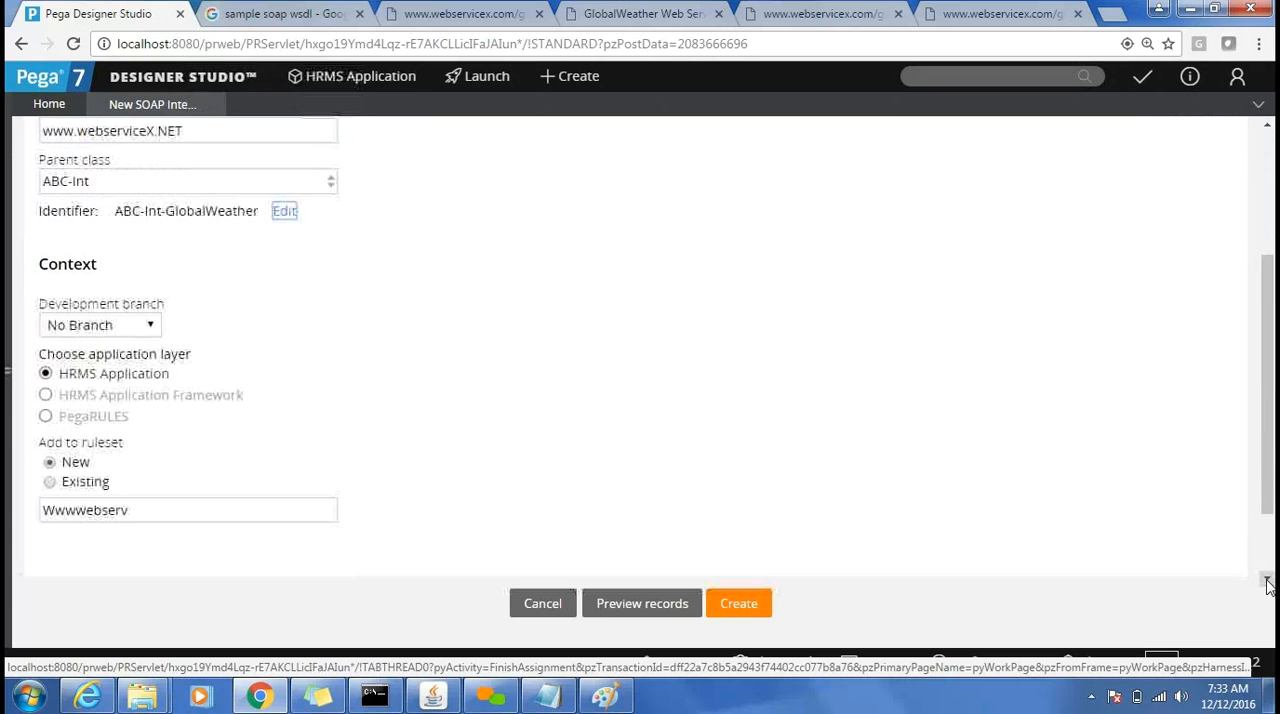
pyautogui.click(1267, 580)
pyautogui.click(1267, 580)
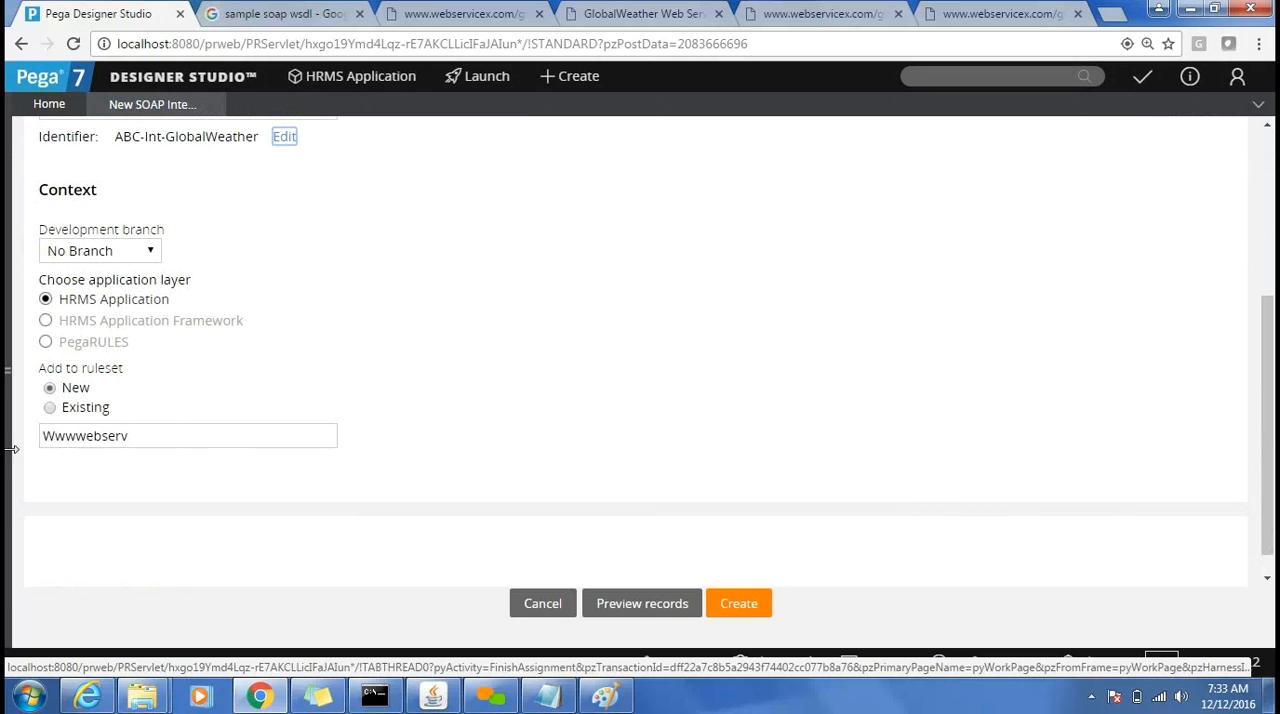
pyautogui.click(51, 410)
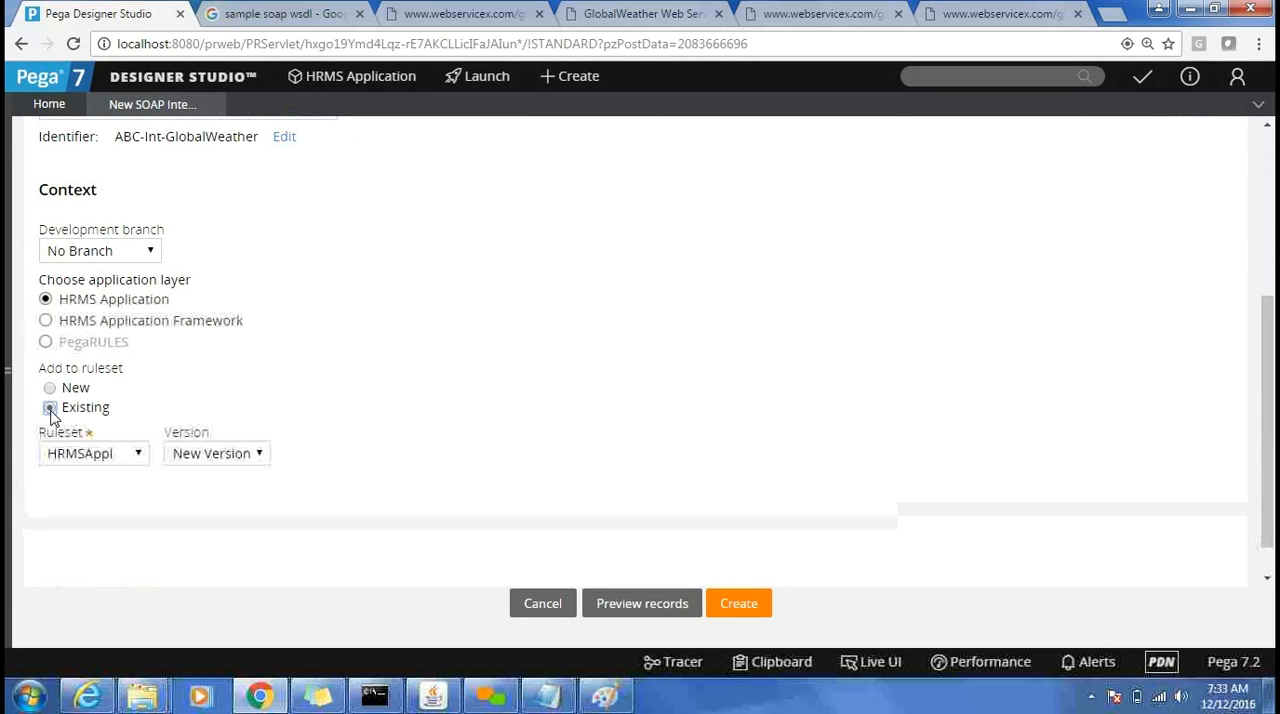
pyautogui.click(104, 463)
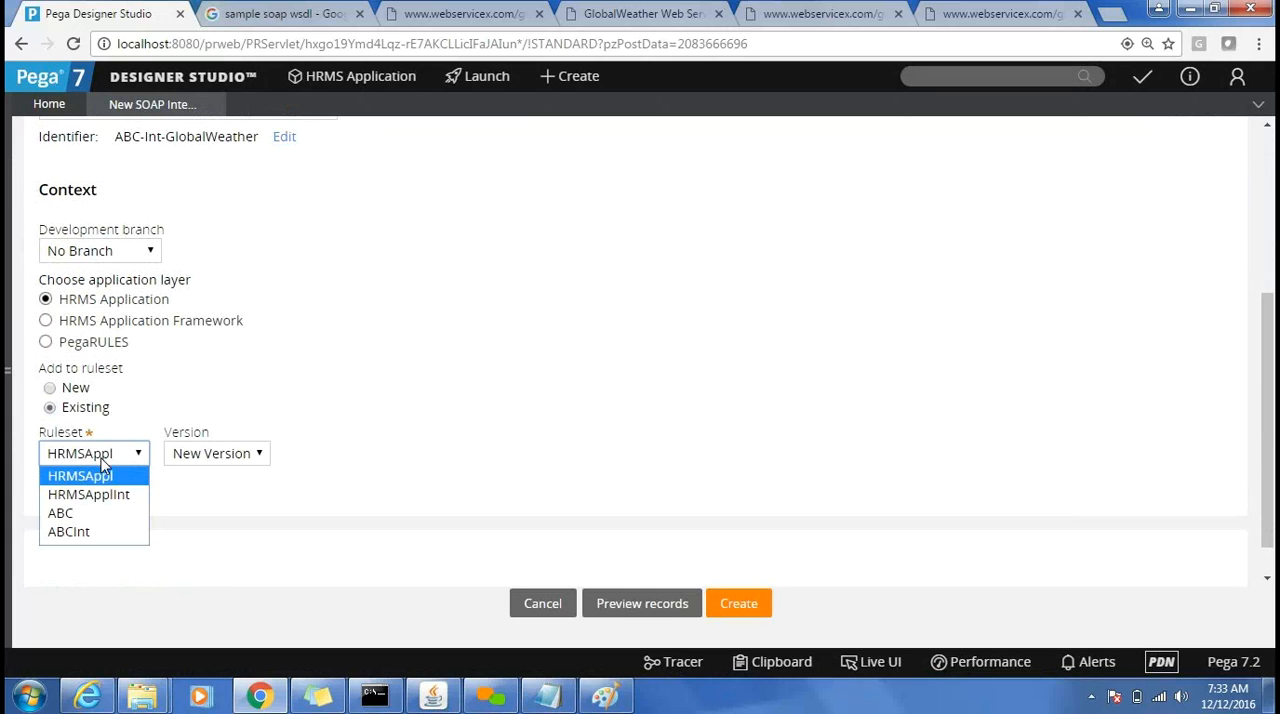
pyautogui.click(79, 533)
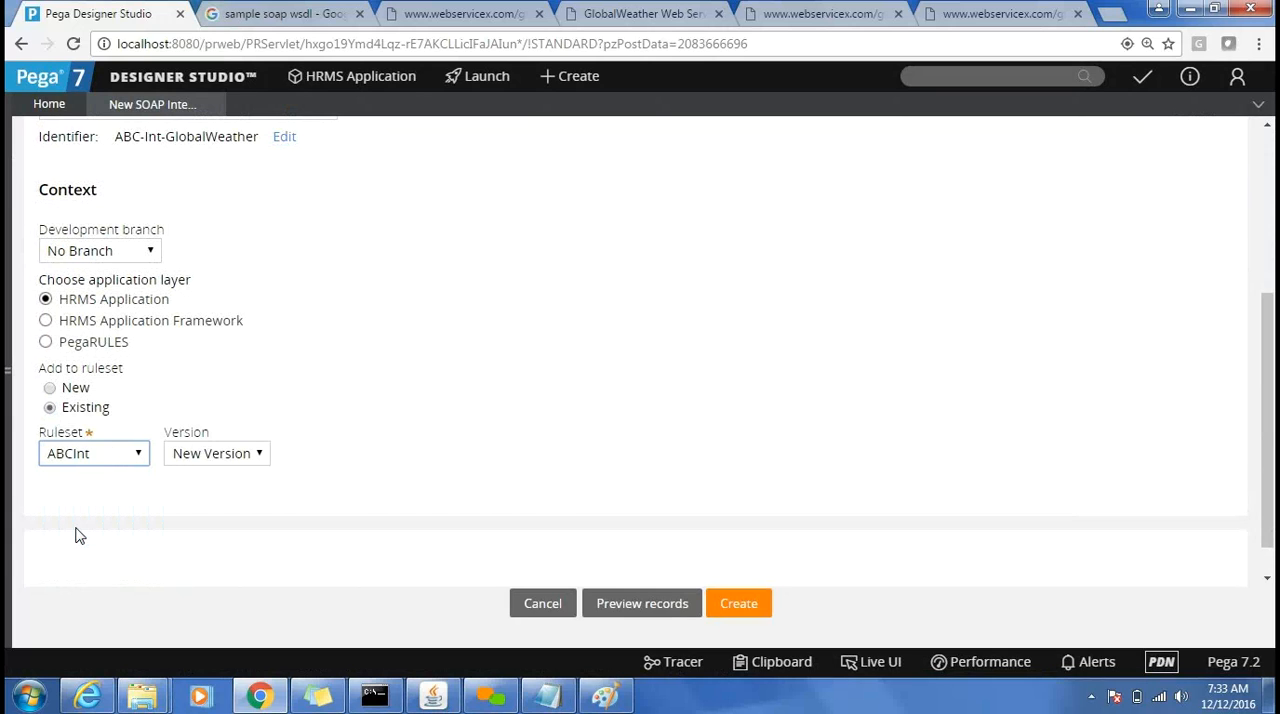
pyautogui.click(218, 455)
pyautogui.click(211, 501)
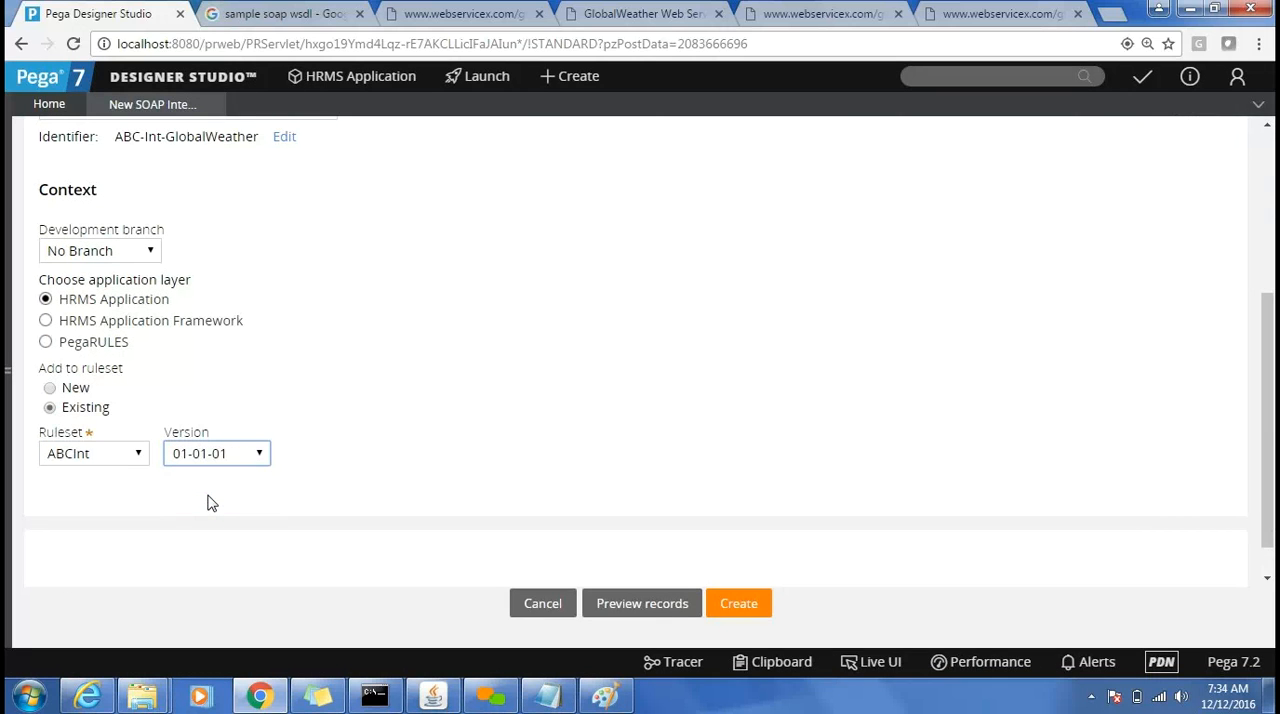
# Change the existing ruleset for the integration records to HRMSApplInt and review the integration layer settings.
pyautogui.click(97, 455)
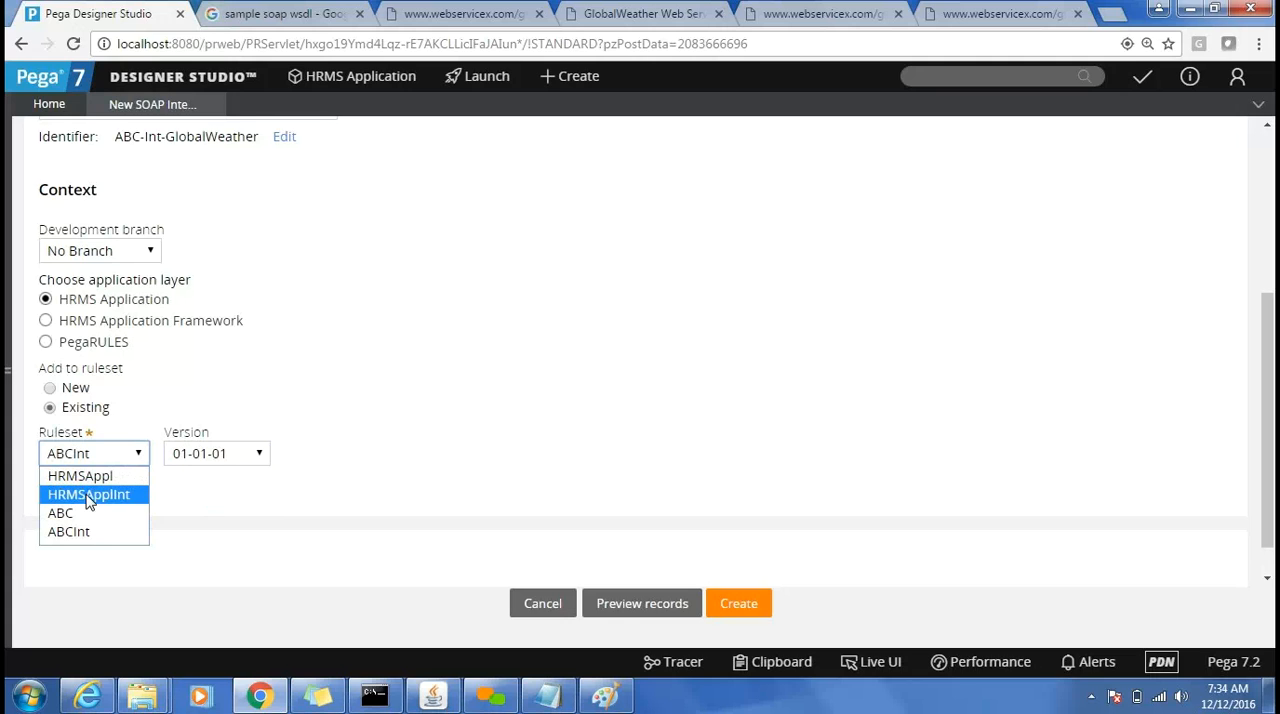
pyautogui.click(140, 495)
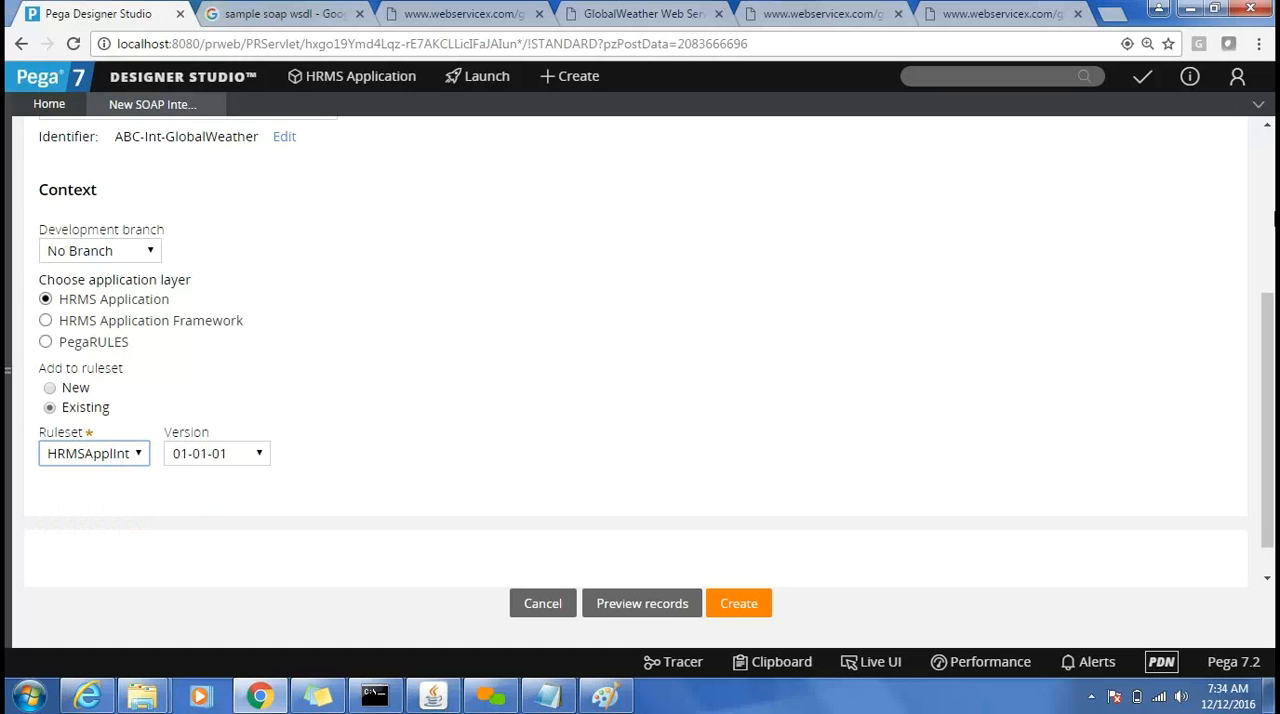
pyautogui.scroll(5, 1268, 222)
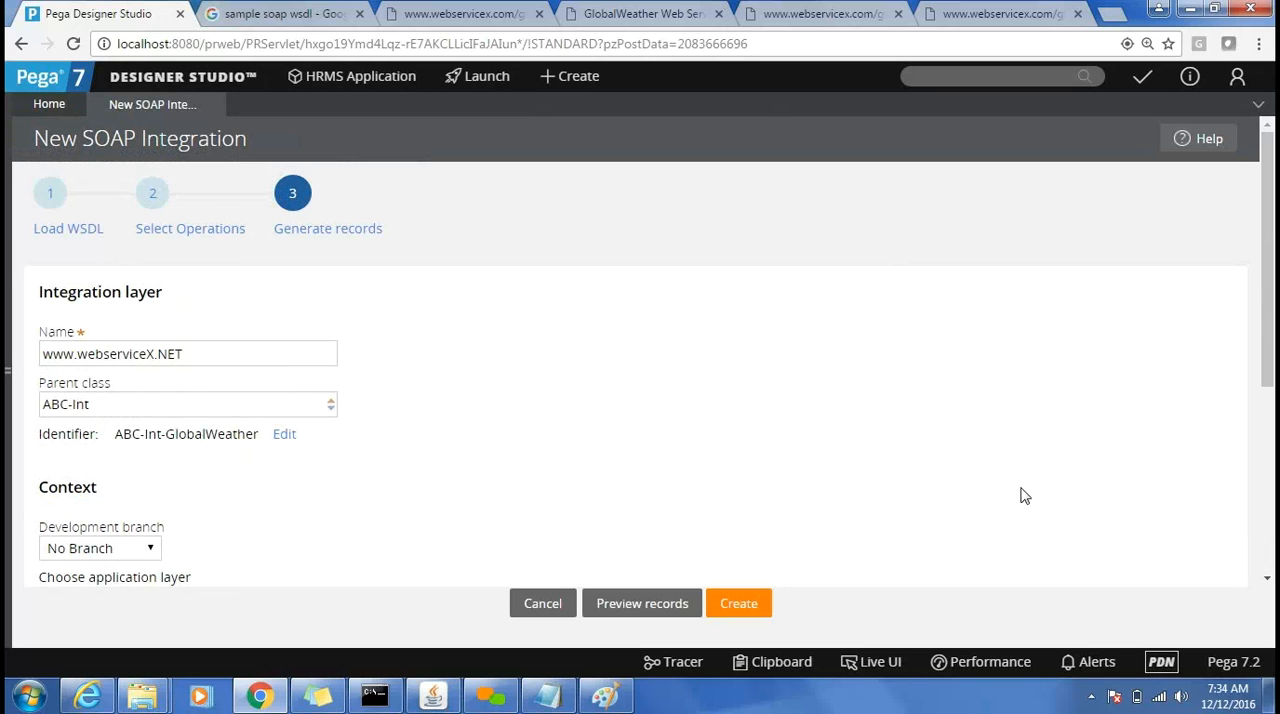
# Create the integration records and open the generated GetCitiesByCountry data source from the generation summary.
pyautogui.click(741, 615)
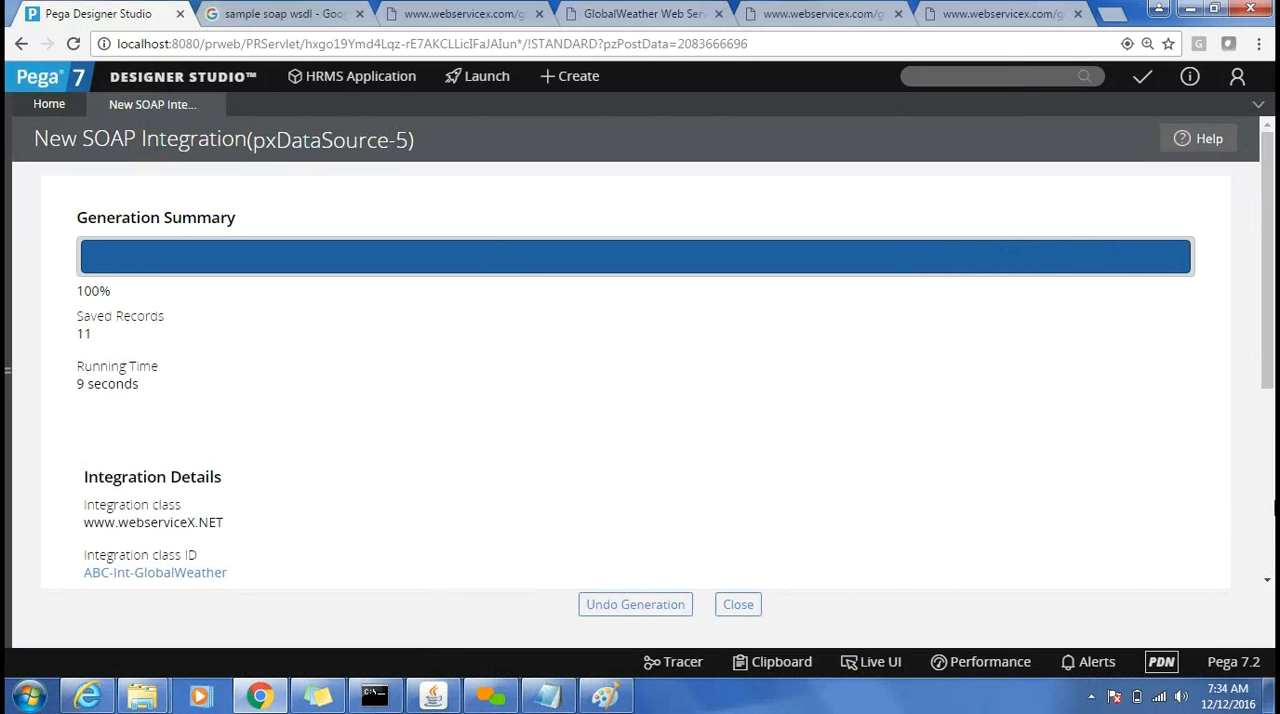
pyautogui.click(1267, 585)
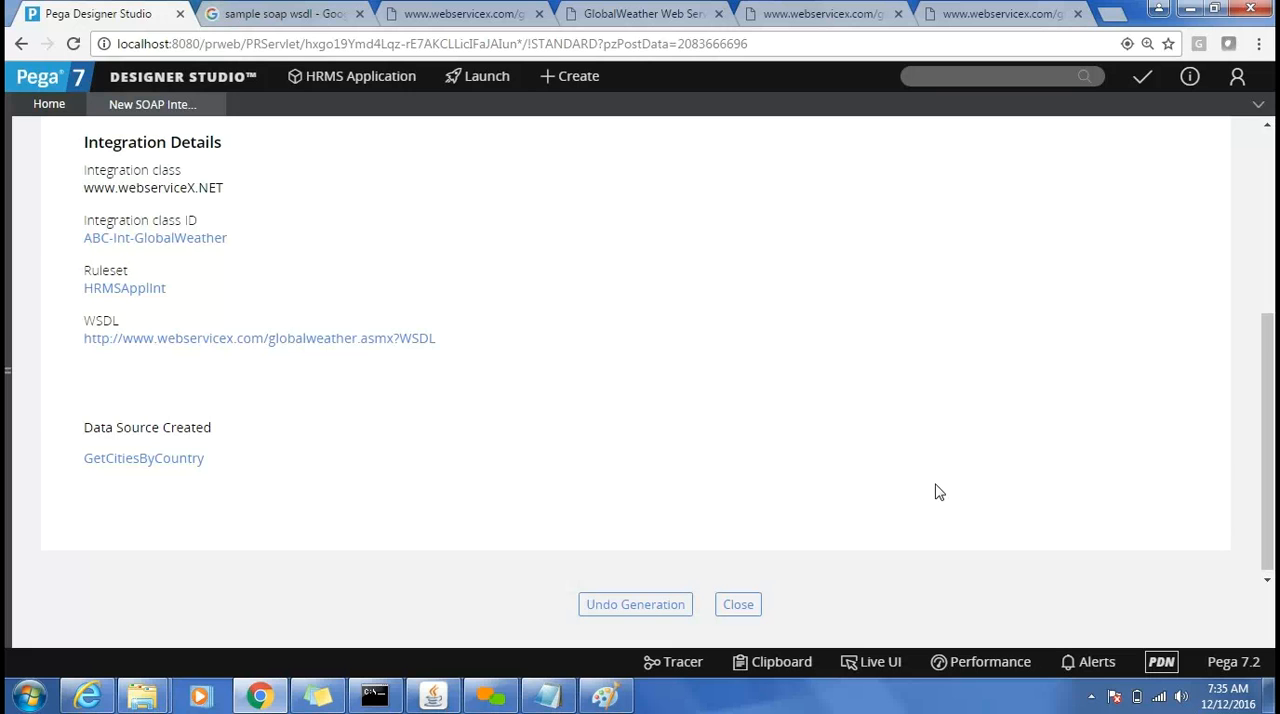
pyautogui.click(182, 463)
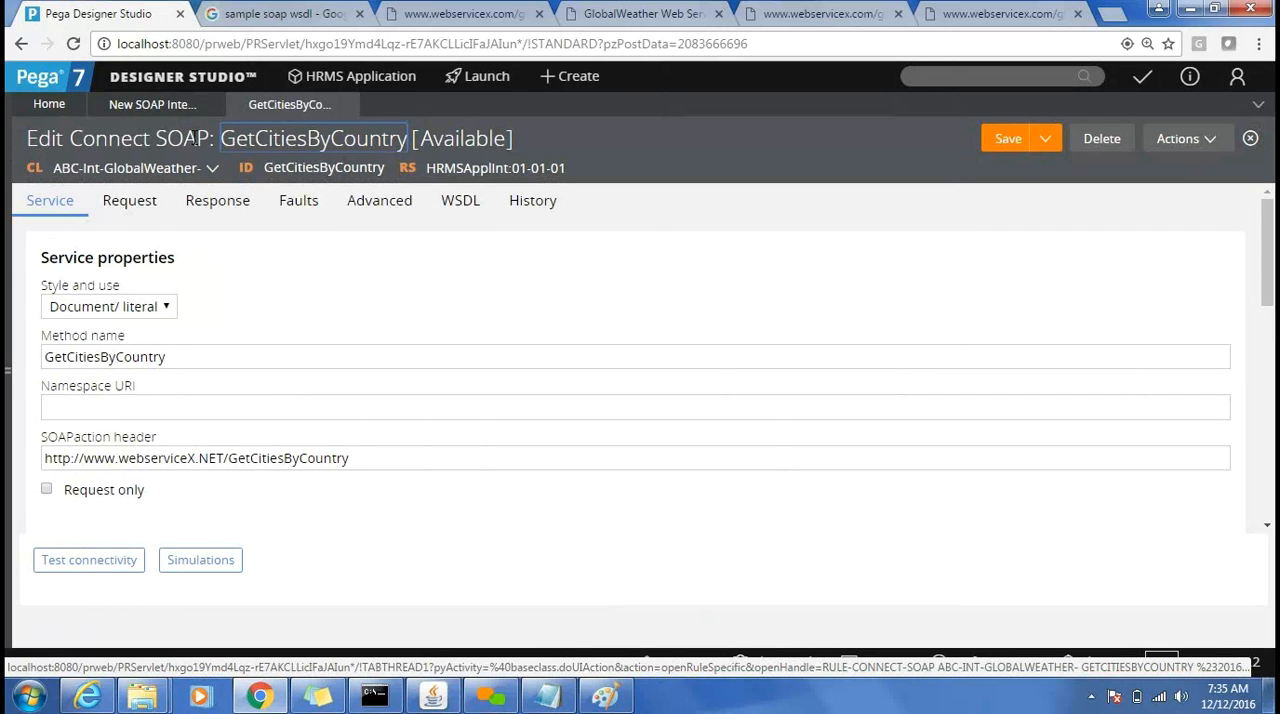
# Find the ABC-Int-GlobalWeather class in the application explorer by searching for ABC-Int- and display its contents.
pyautogui.click(8, 285)
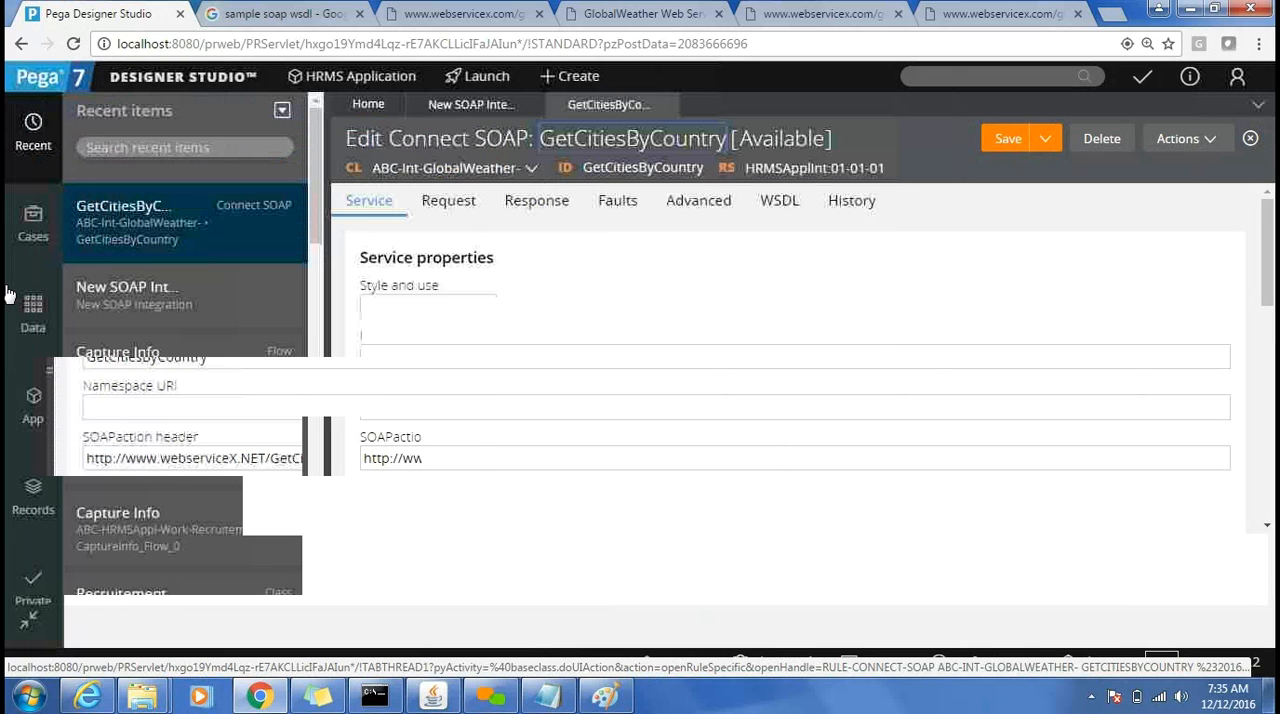
pyautogui.click(28, 406)
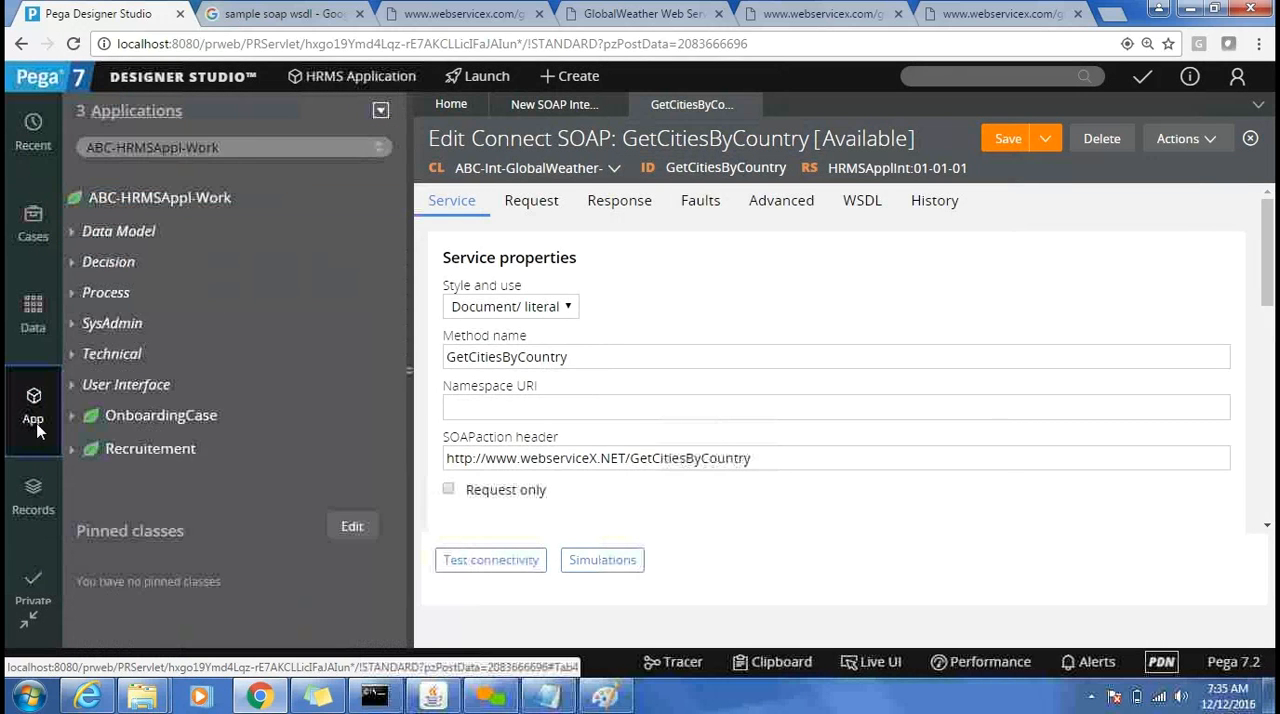
pyautogui.click(220, 415)
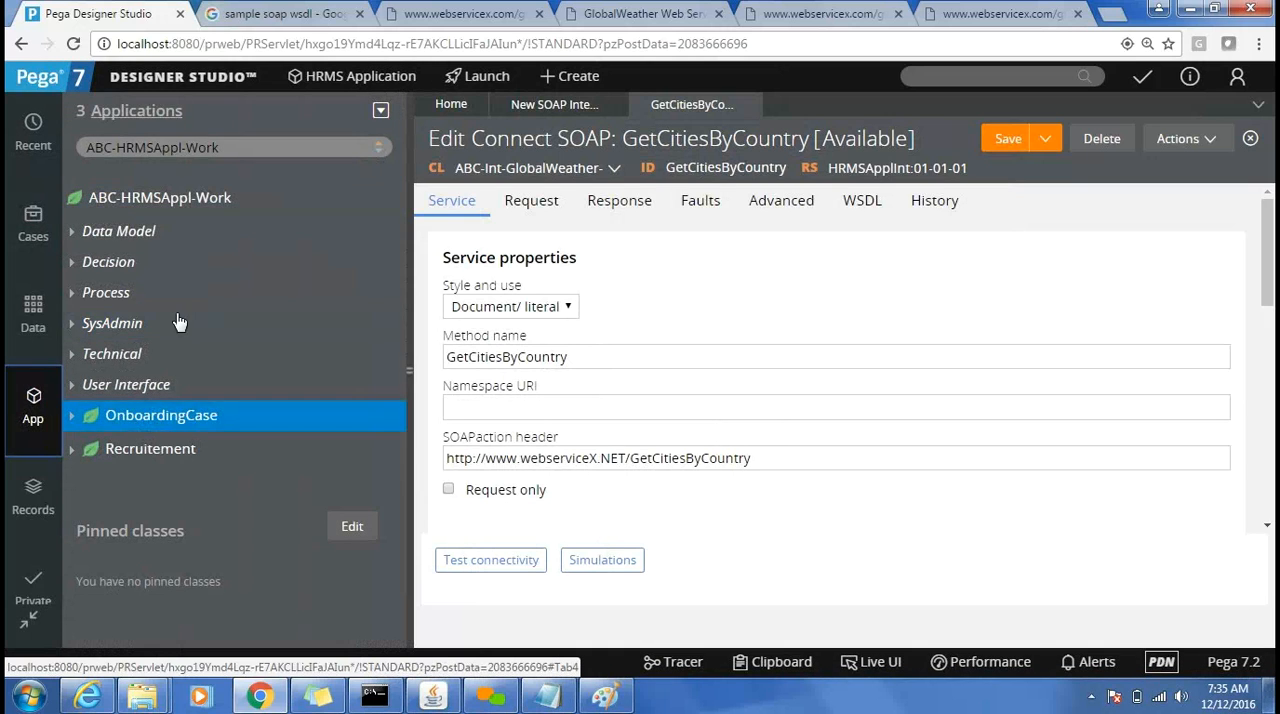
pyautogui.click(228, 148)
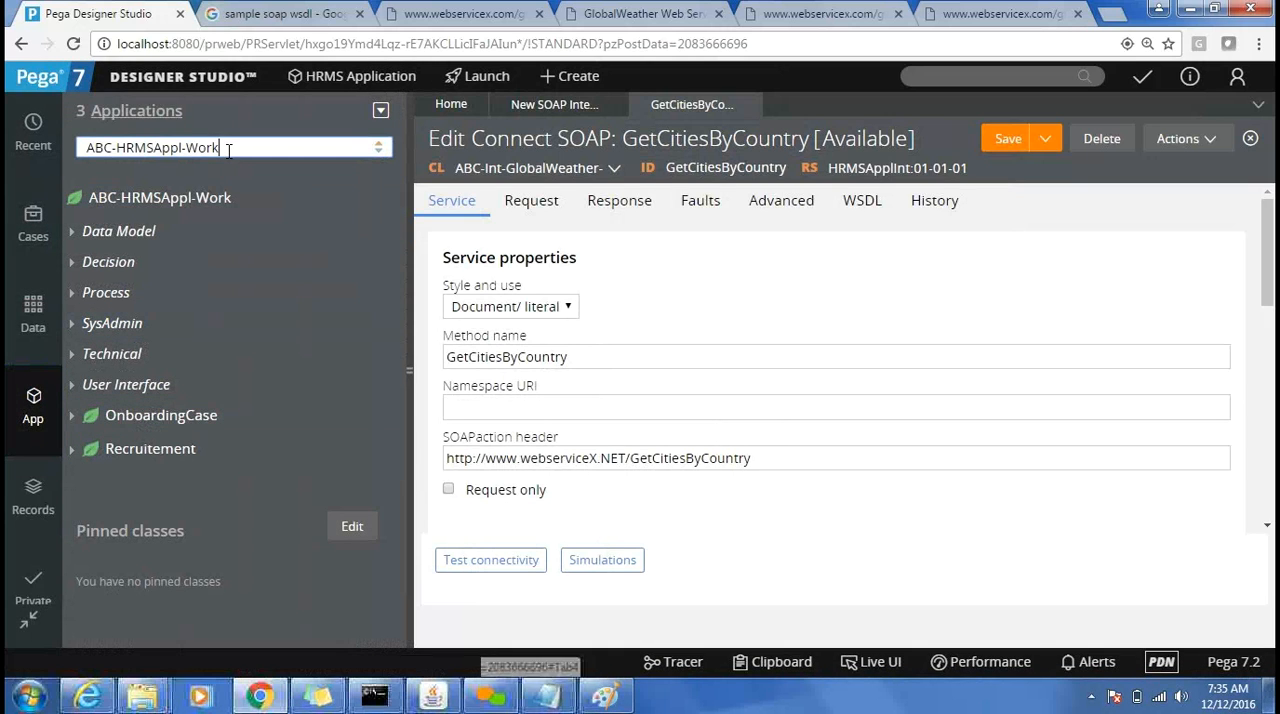
pyautogui.hotkey('ctrl', 'a')
pyautogui.write('A')
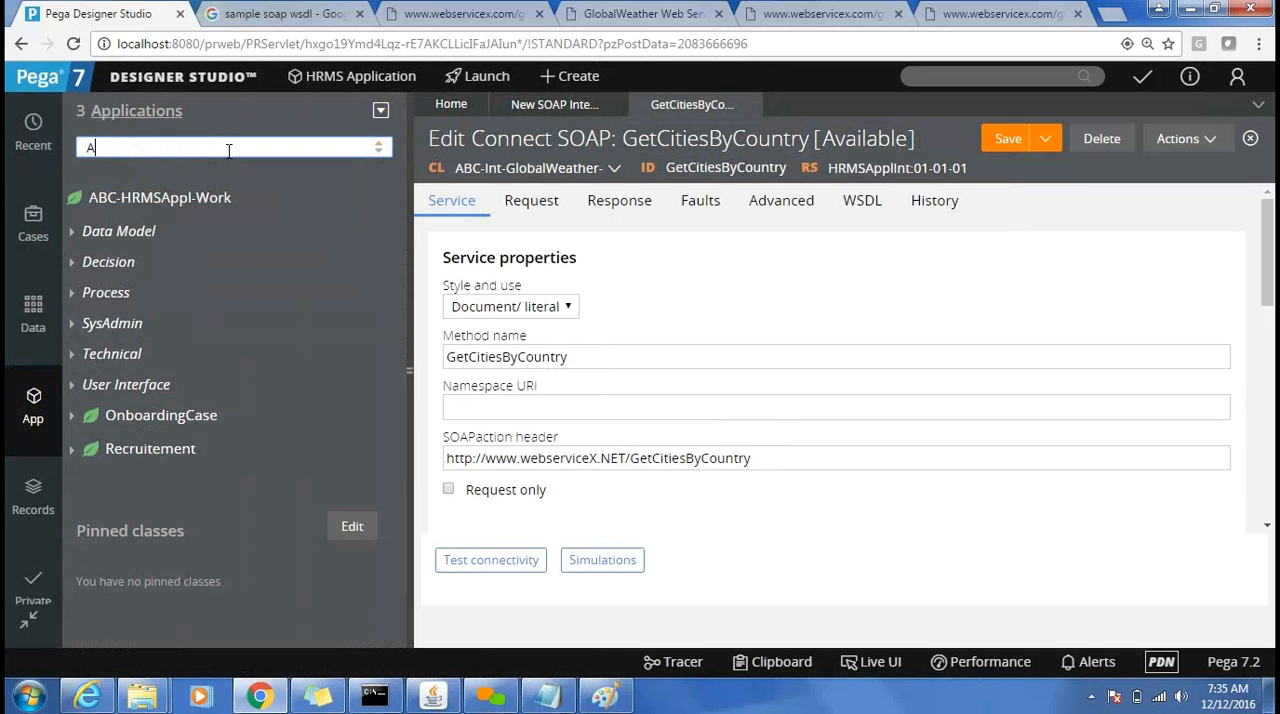
pyautogui.write('BC-')
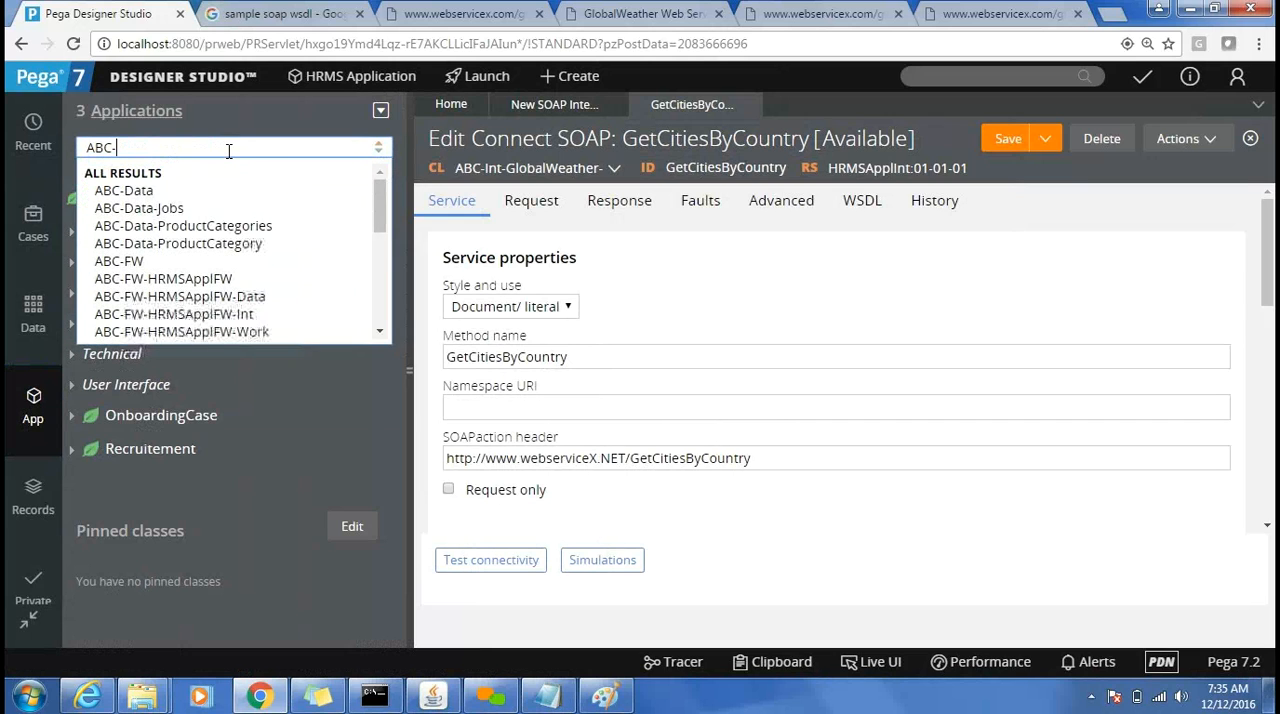
pyautogui.write('Int-')
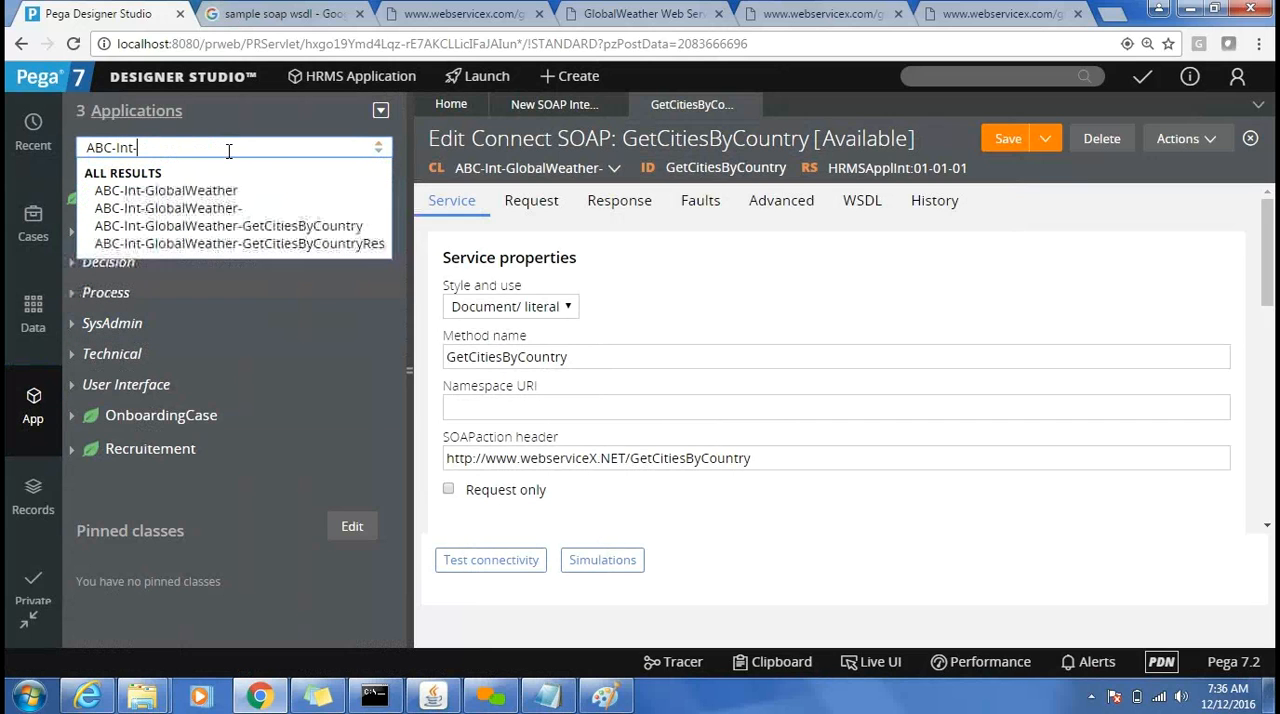
pyautogui.click(199, 192)
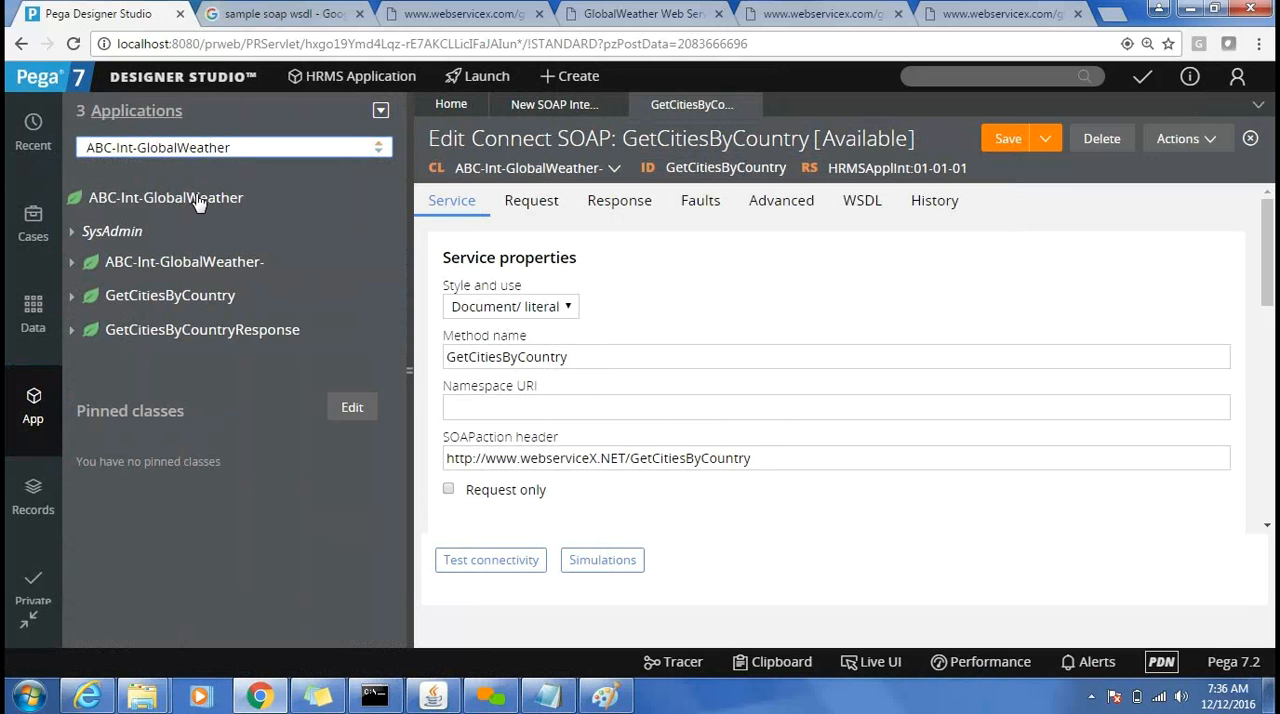
# Expand the ABC-Int-GlobalWeather- class down to its Connect SOAP rules and open GetCitiesByCountry.
pyautogui.click(71, 264)
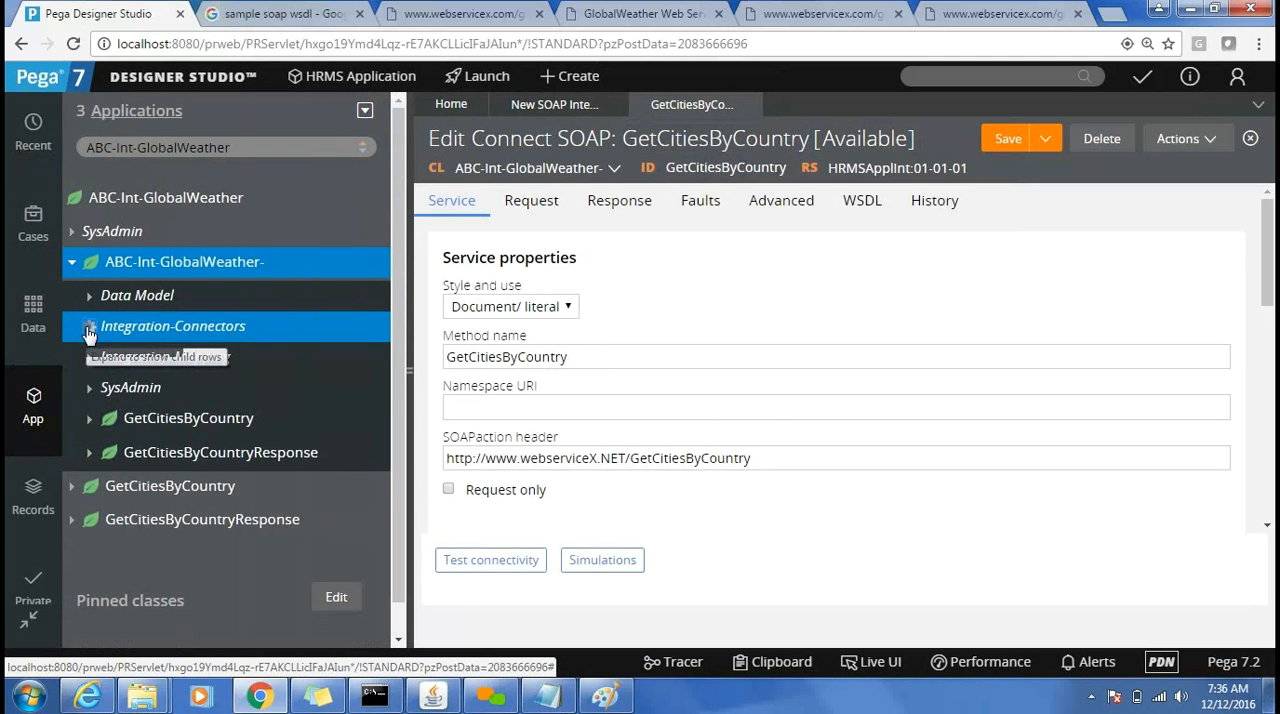
pyautogui.click(88, 330)
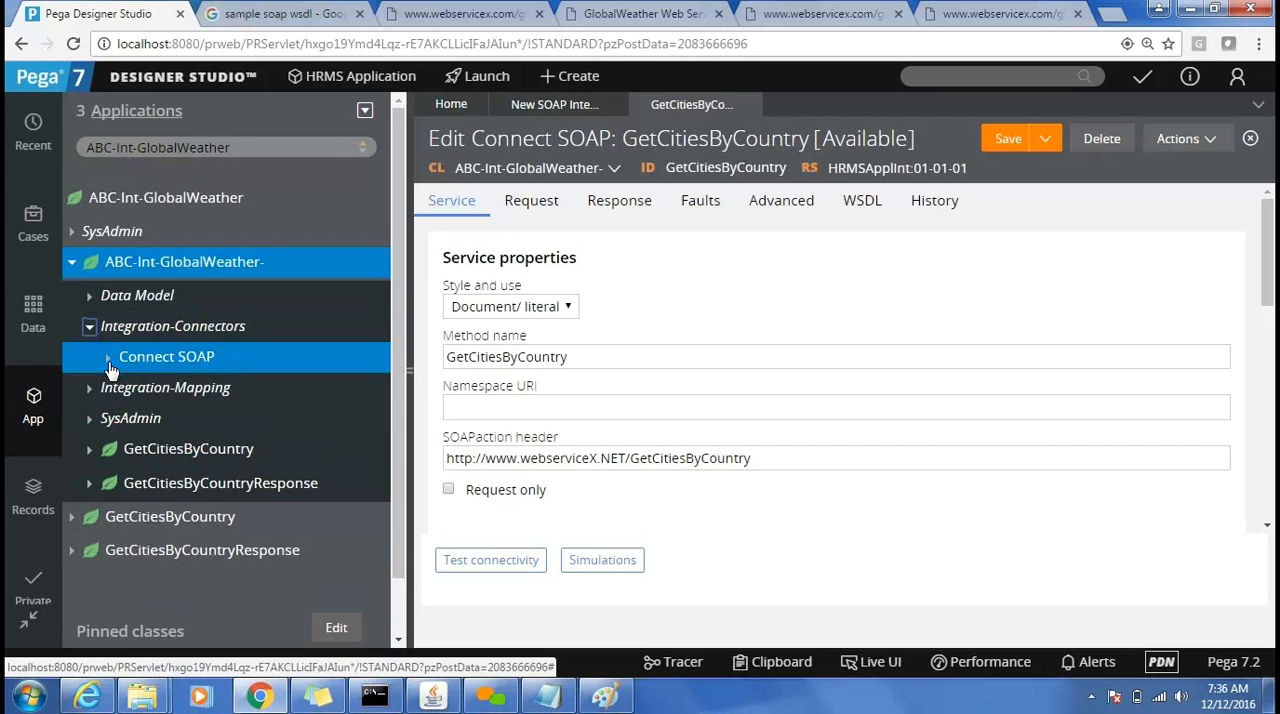
pyautogui.click(108, 360)
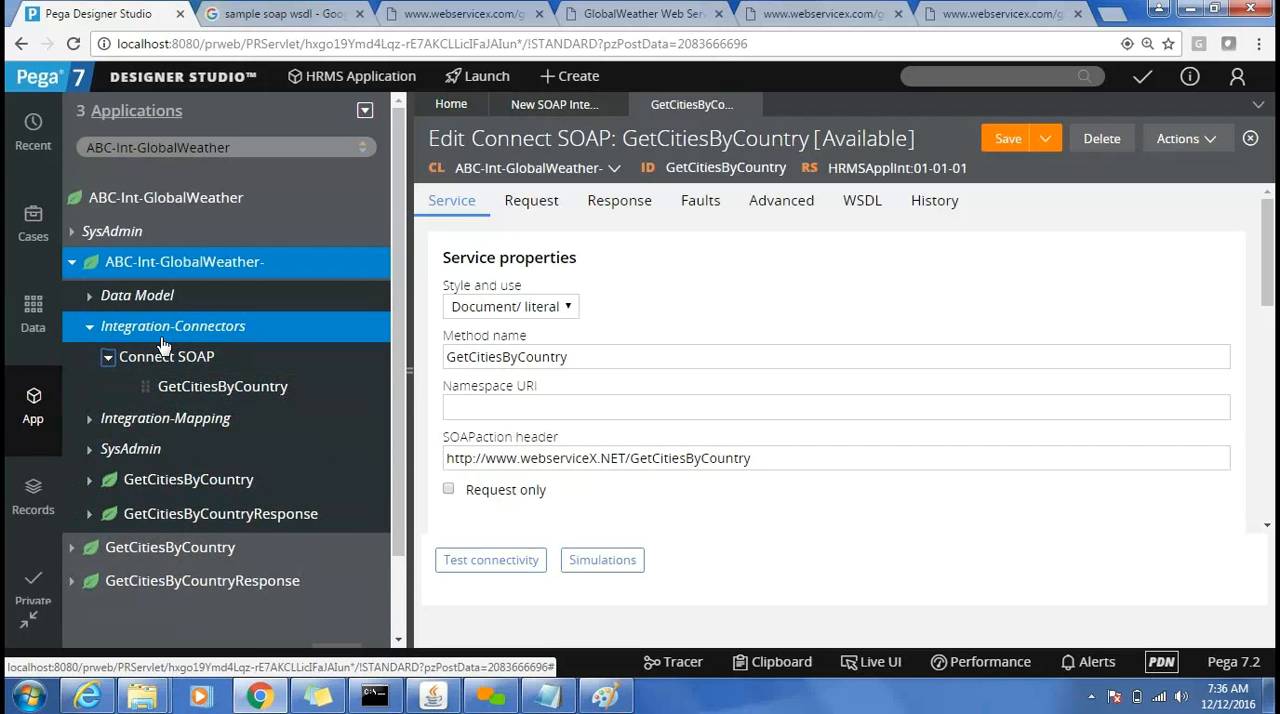
pyautogui.click(200, 393)
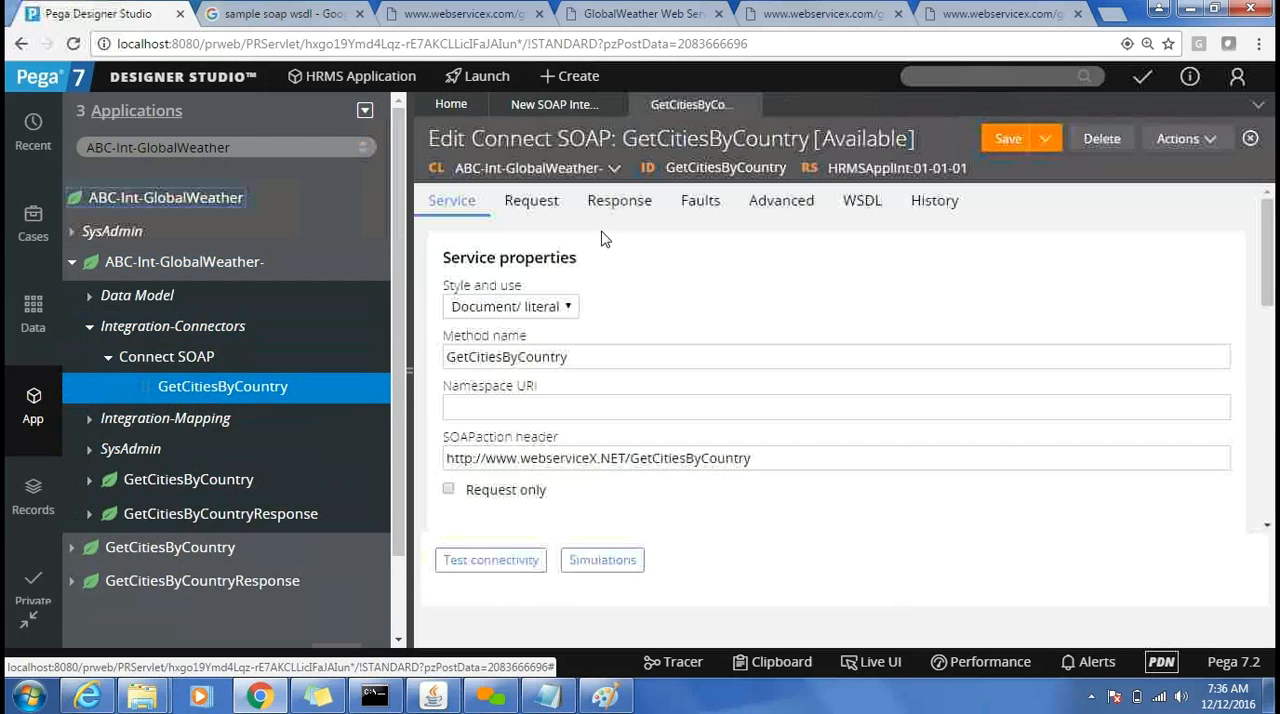
# Check the method name in the GetCitiesByCountry connector's service properties.
pyautogui.doubleClick(500, 355)
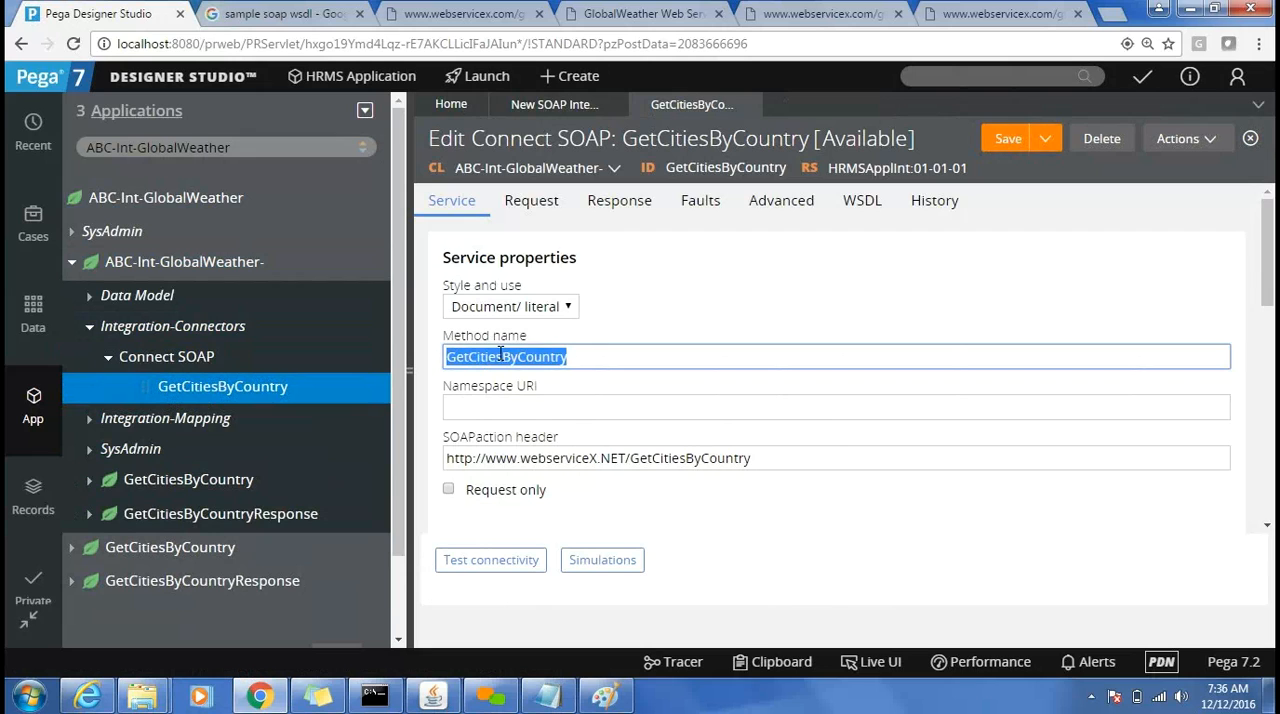
pyautogui.click(496, 356)
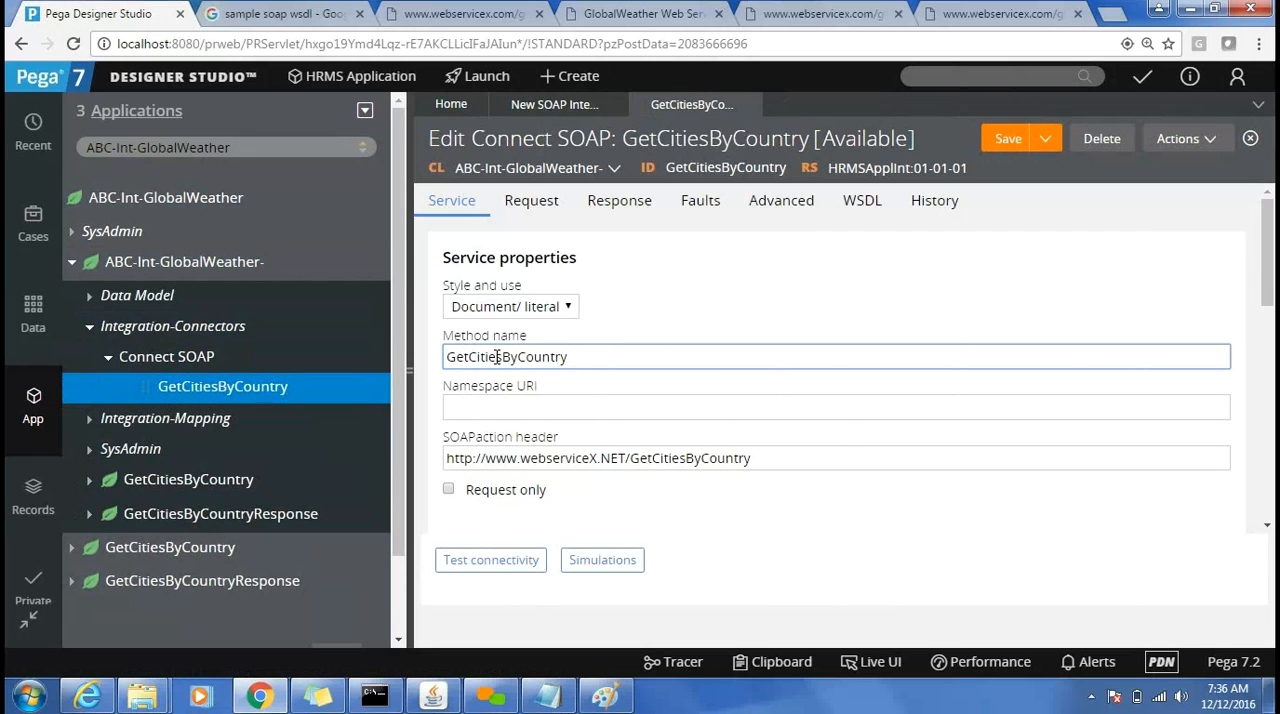
pyautogui.doubleClick(496, 358)
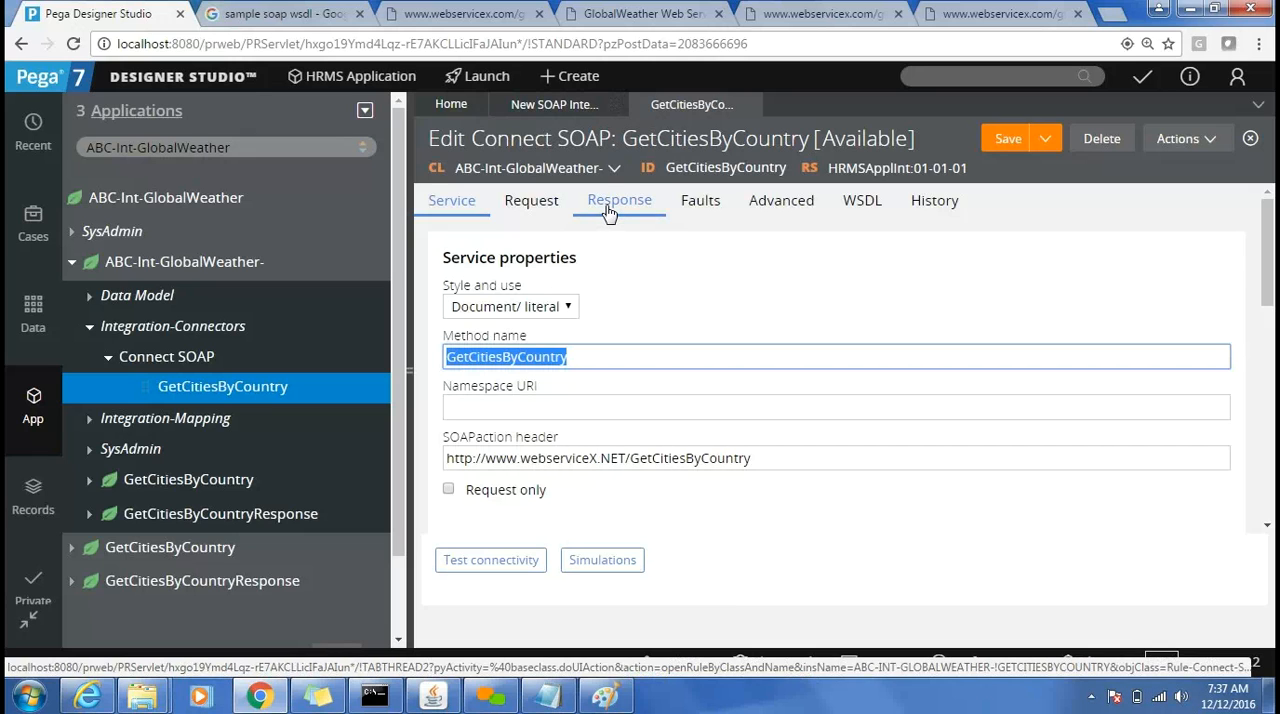
# Examine the connector's request parameters with the explorer collapsed, checking how the parameter is mapped and its mapping key.
pyautogui.click(540, 210)
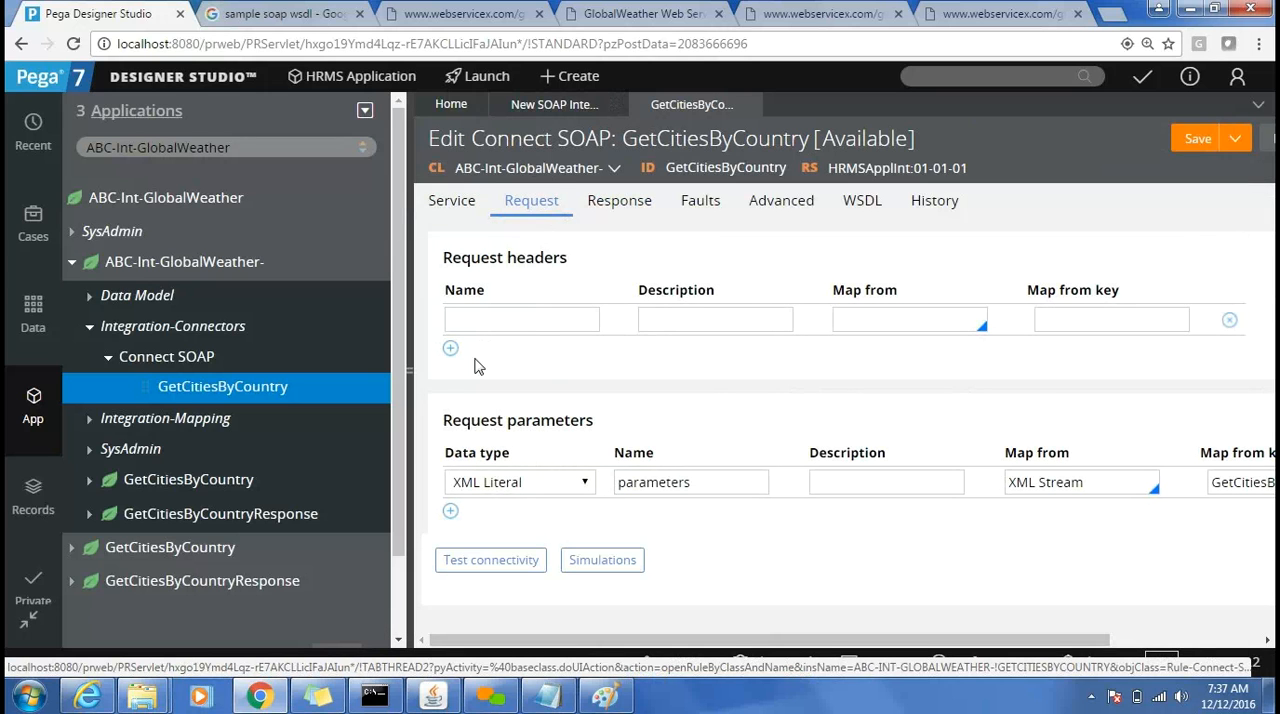
pyautogui.click(408, 358)
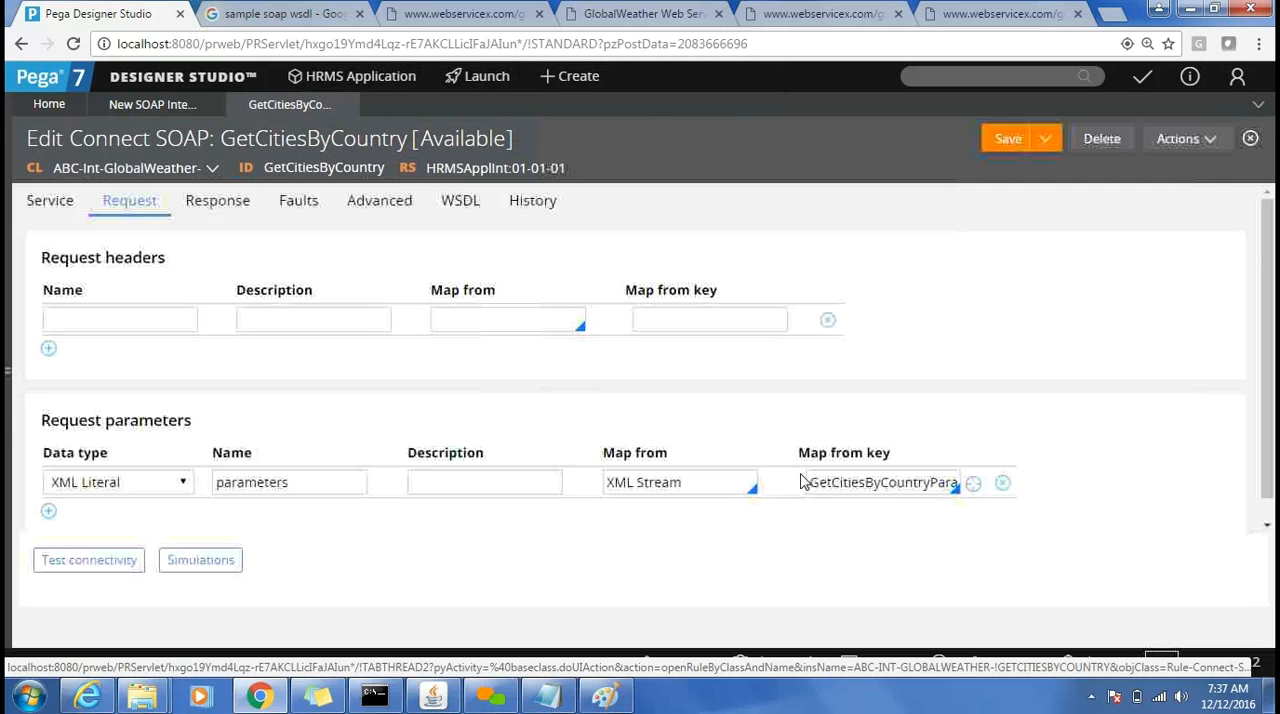
pyautogui.doubleClick(895, 485)
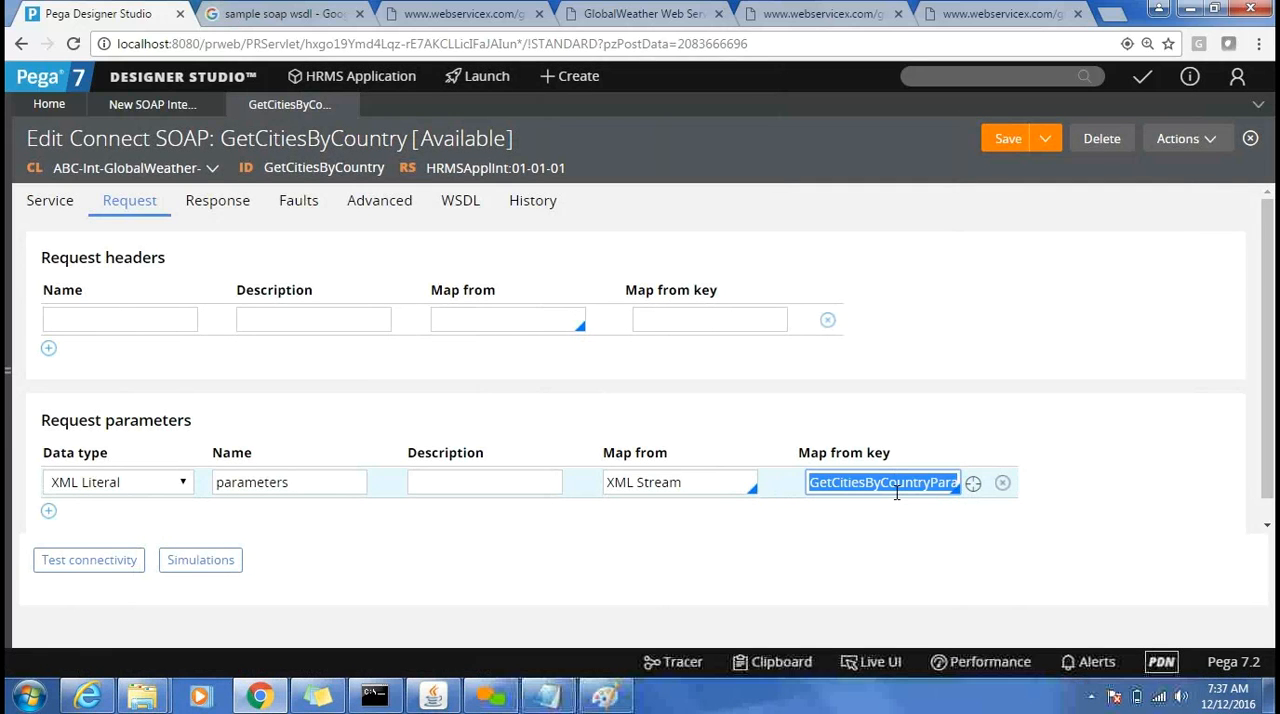
pyautogui.click(697, 482)
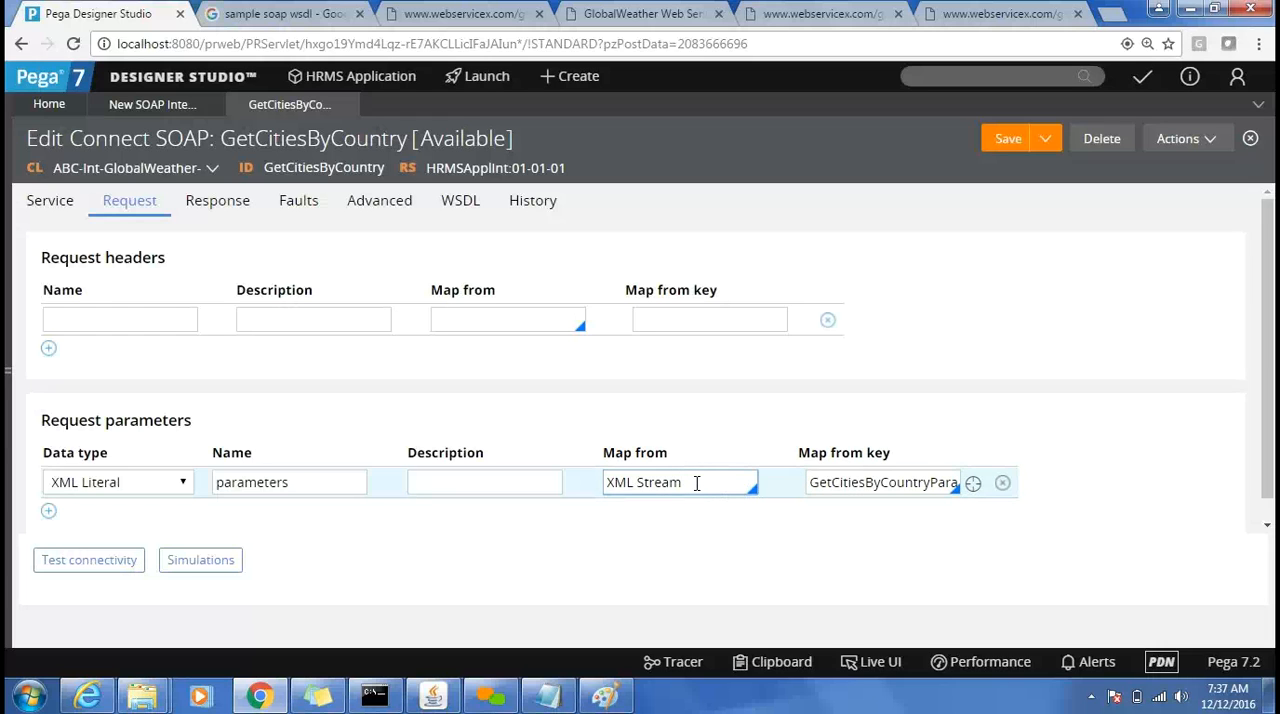
pyautogui.hotkey('ctrl', 'a')
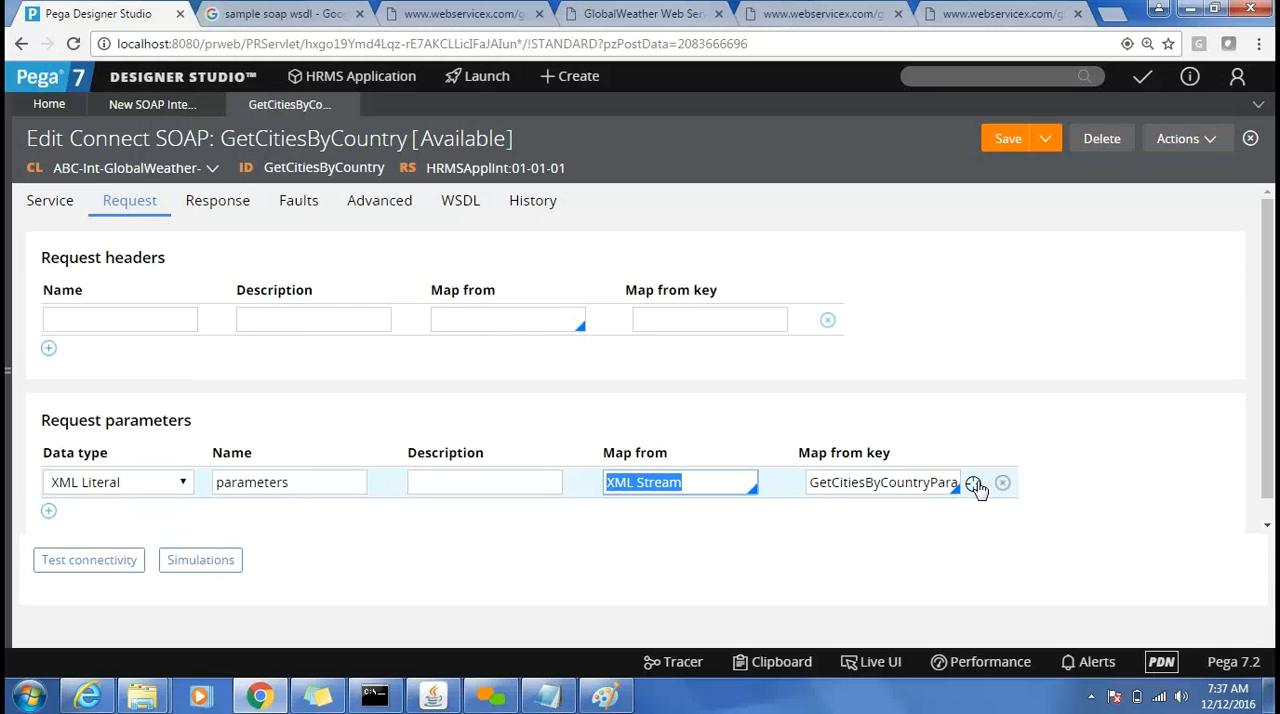
# Open the GetCitiesByCountryParameters MapFrom XML Stream rule referenced by the request parameter's mapping key.
pyautogui.click(974, 485)
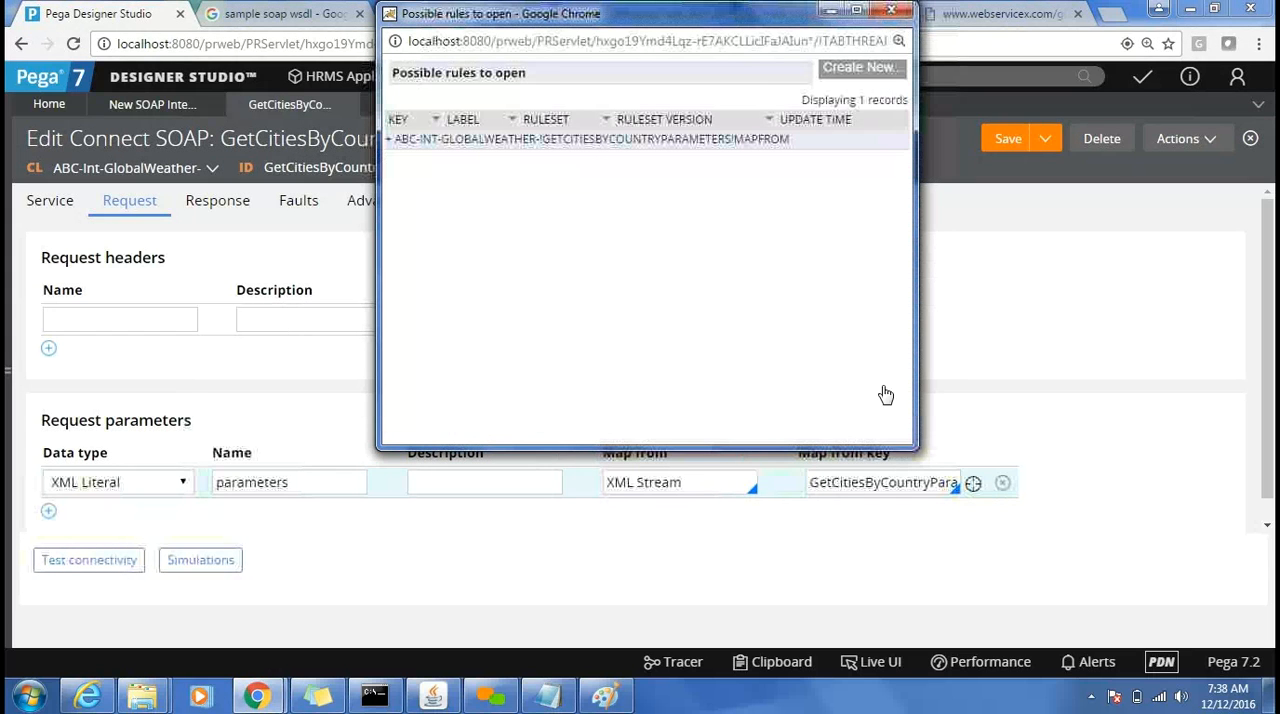
pyautogui.click(443, 152)
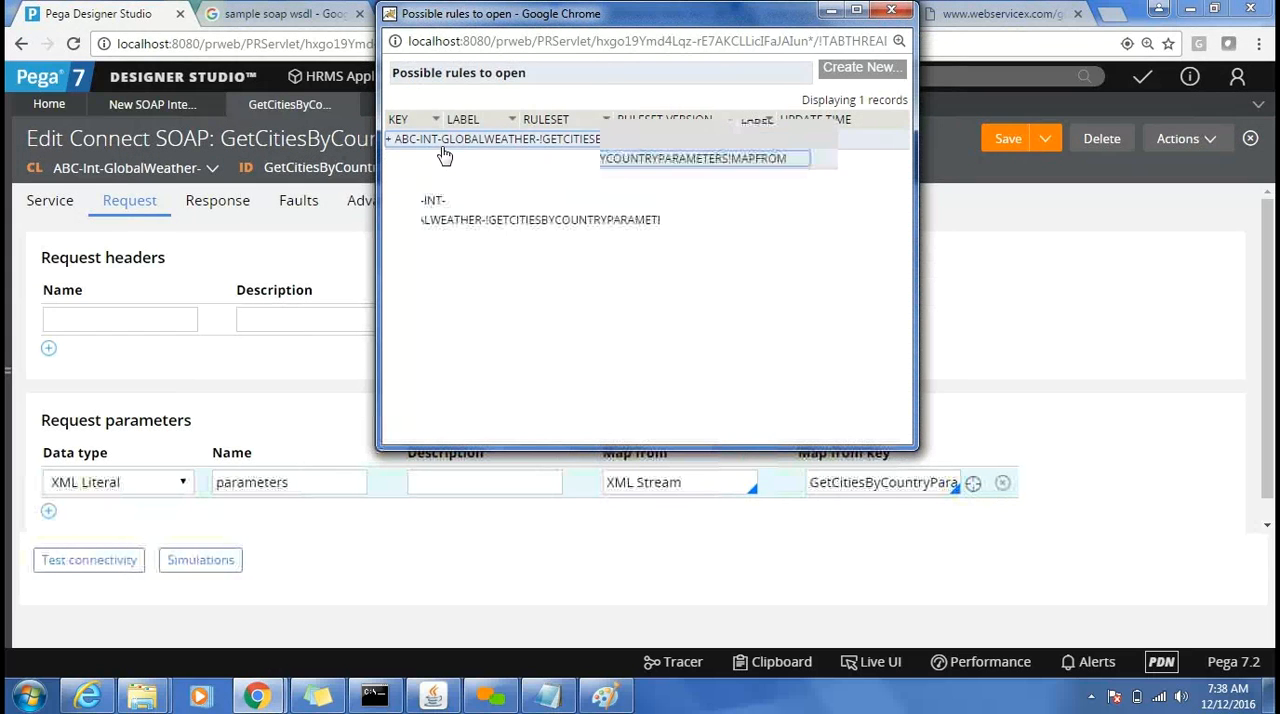
pyautogui.click(505, 212)
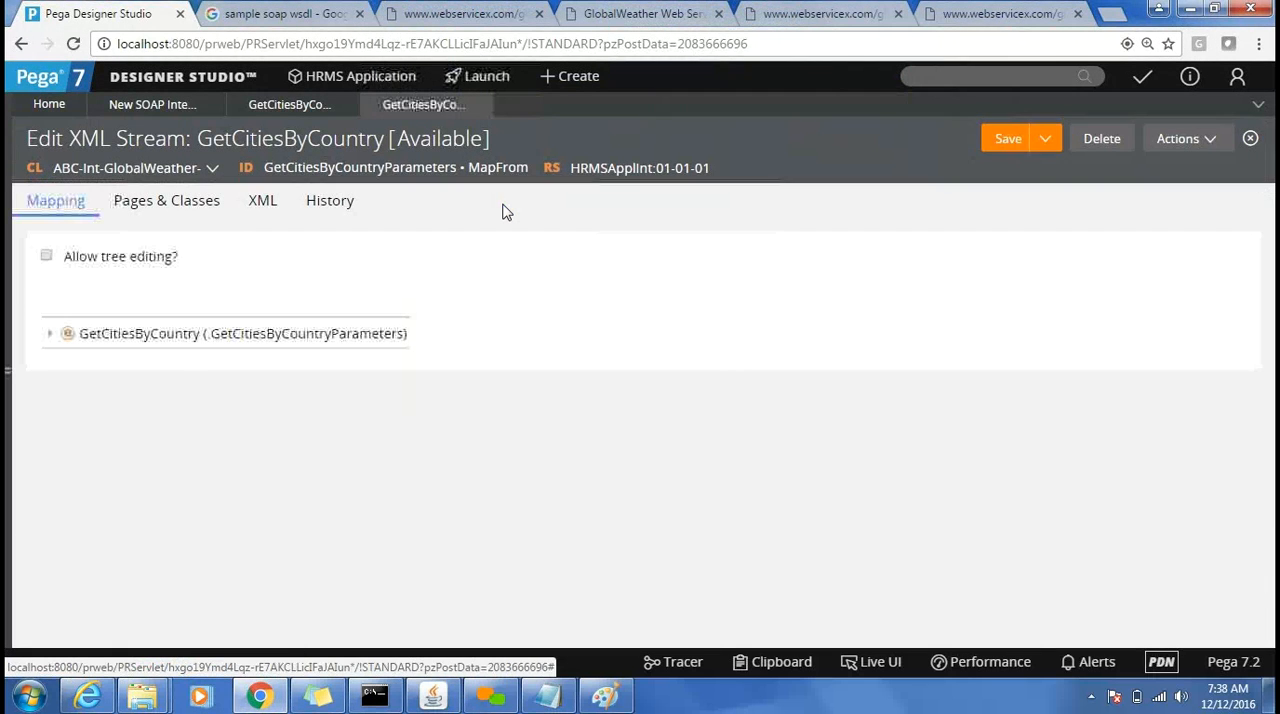
# Expand the GetCitiesByCountry mapping node, and open the GetCitiesByCountryParameters property from the ABC-Int-GlobalWeather- data model to check its page definition.
pyautogui.click(48, 336)
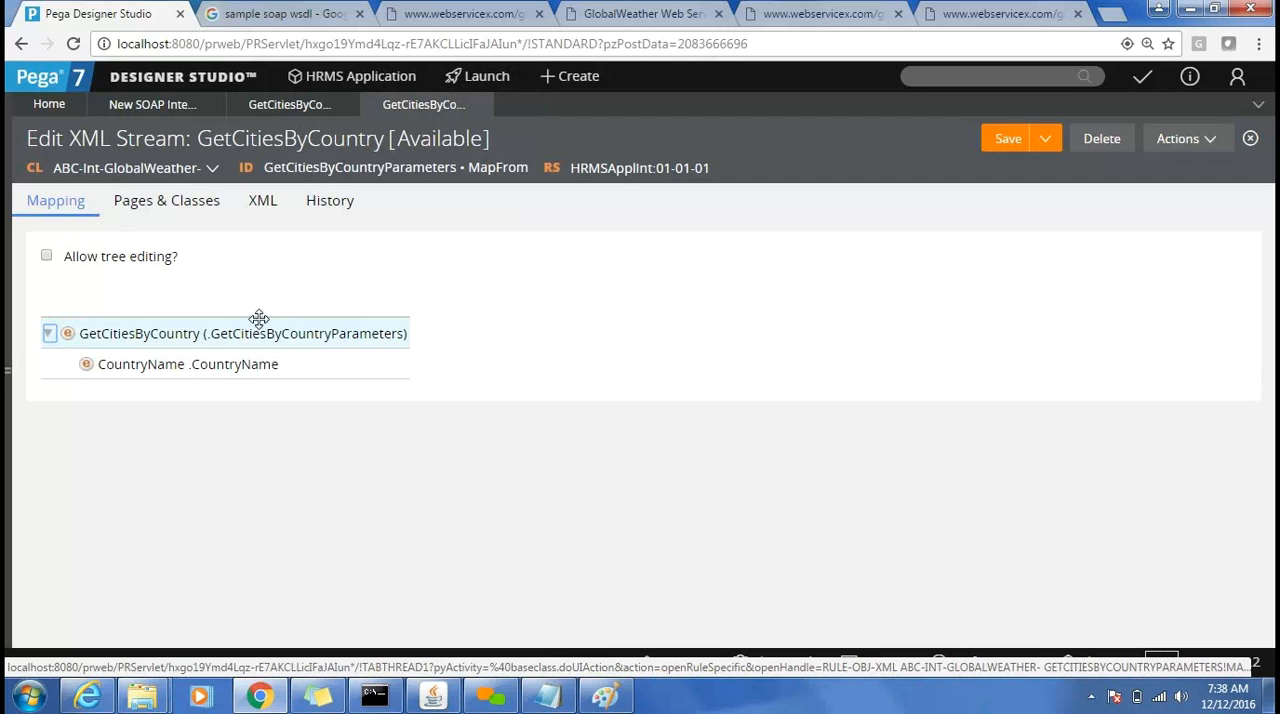
pyautogui.click(10, 309)
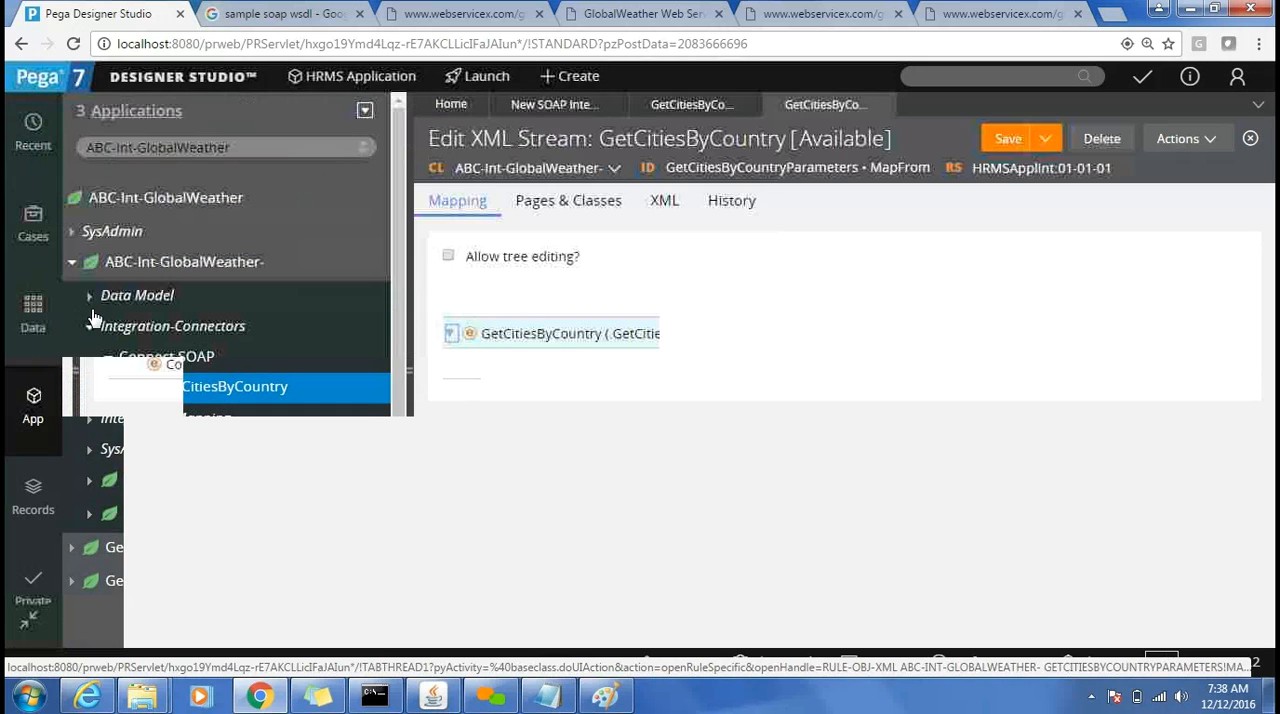
pyautogui.click(89, 297)
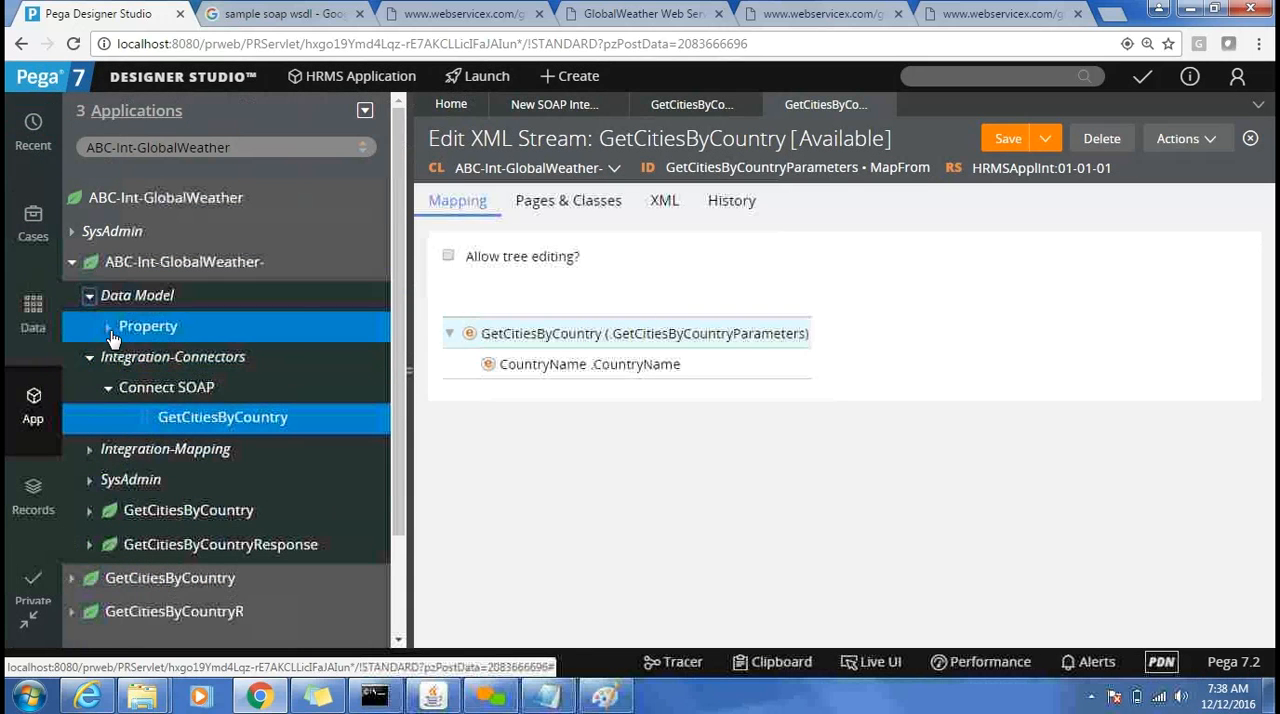
pyautogui.click(109, 329)
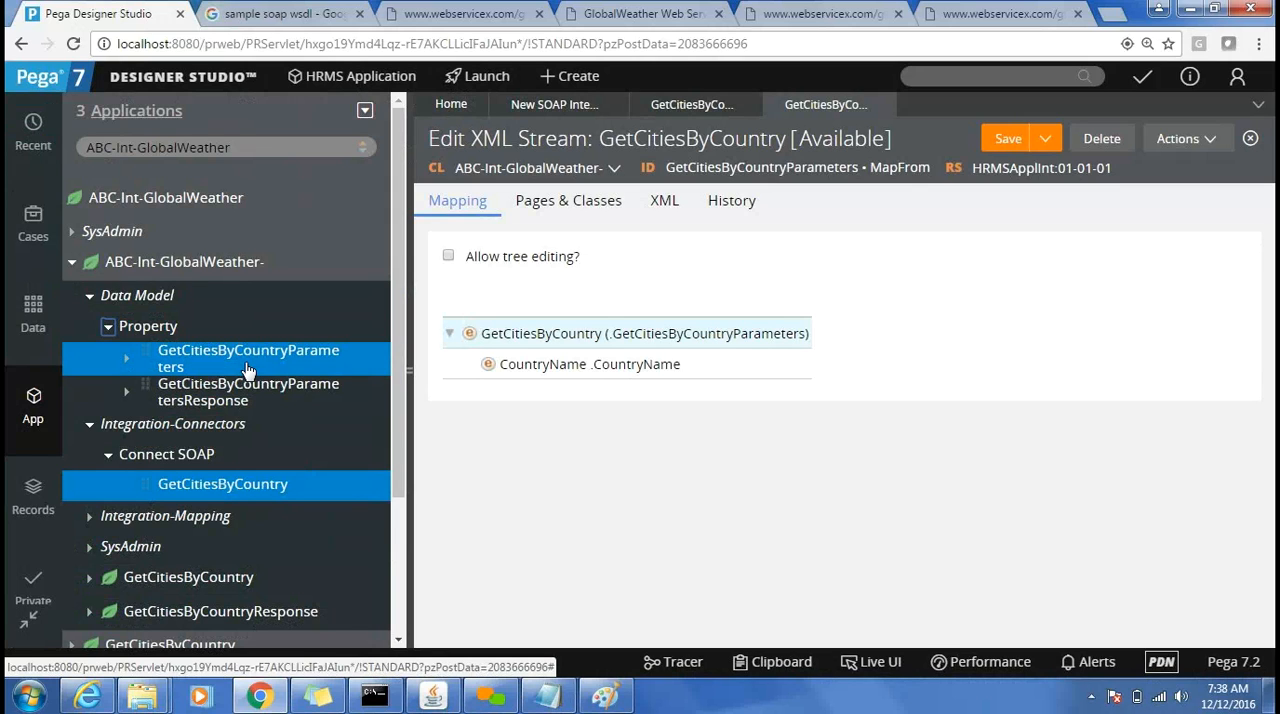
pyautogui.click(247, 369)
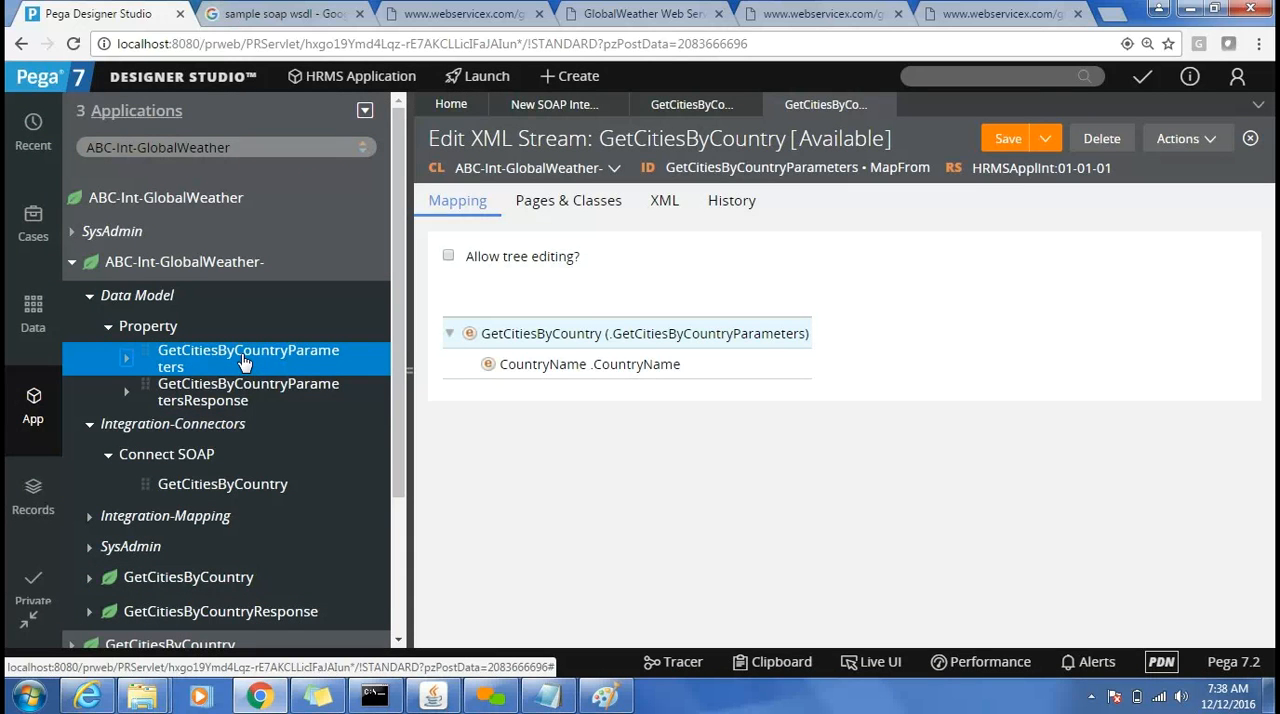
pyautogui.click(241, 353)
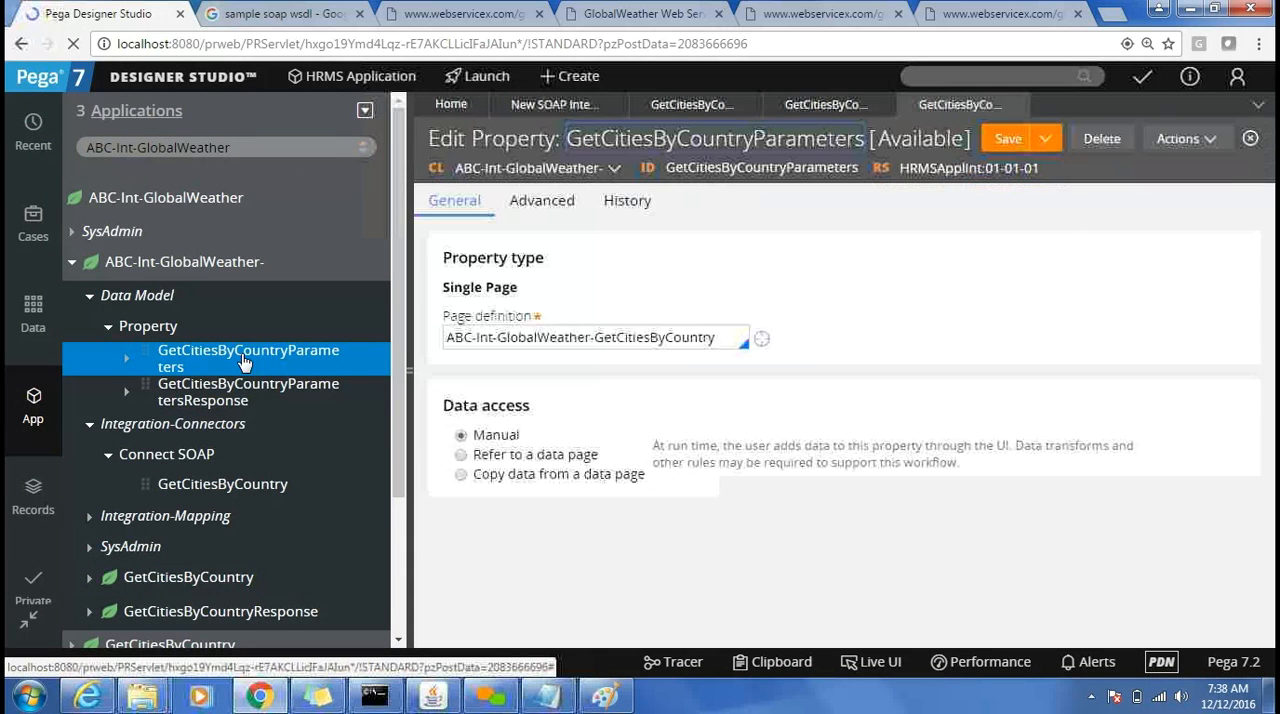
pyautogui.click(457, 339)
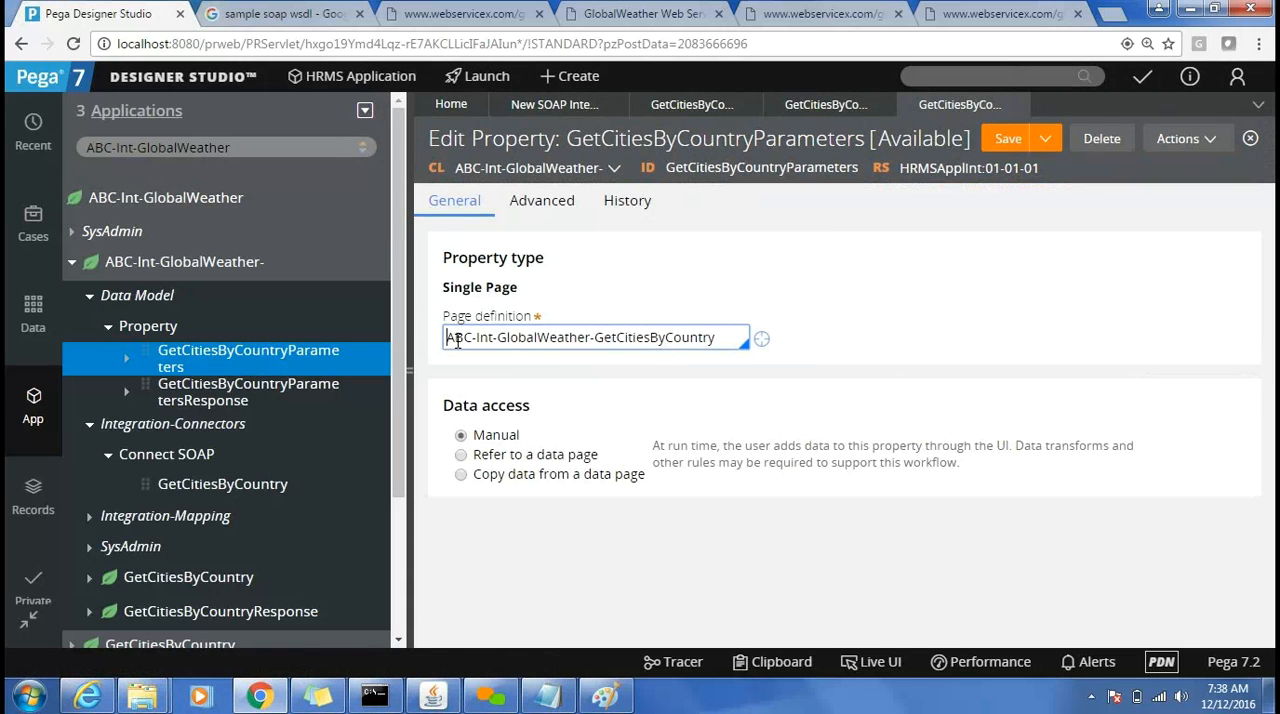
pyautogui.hotkey('ctrl', 'a')
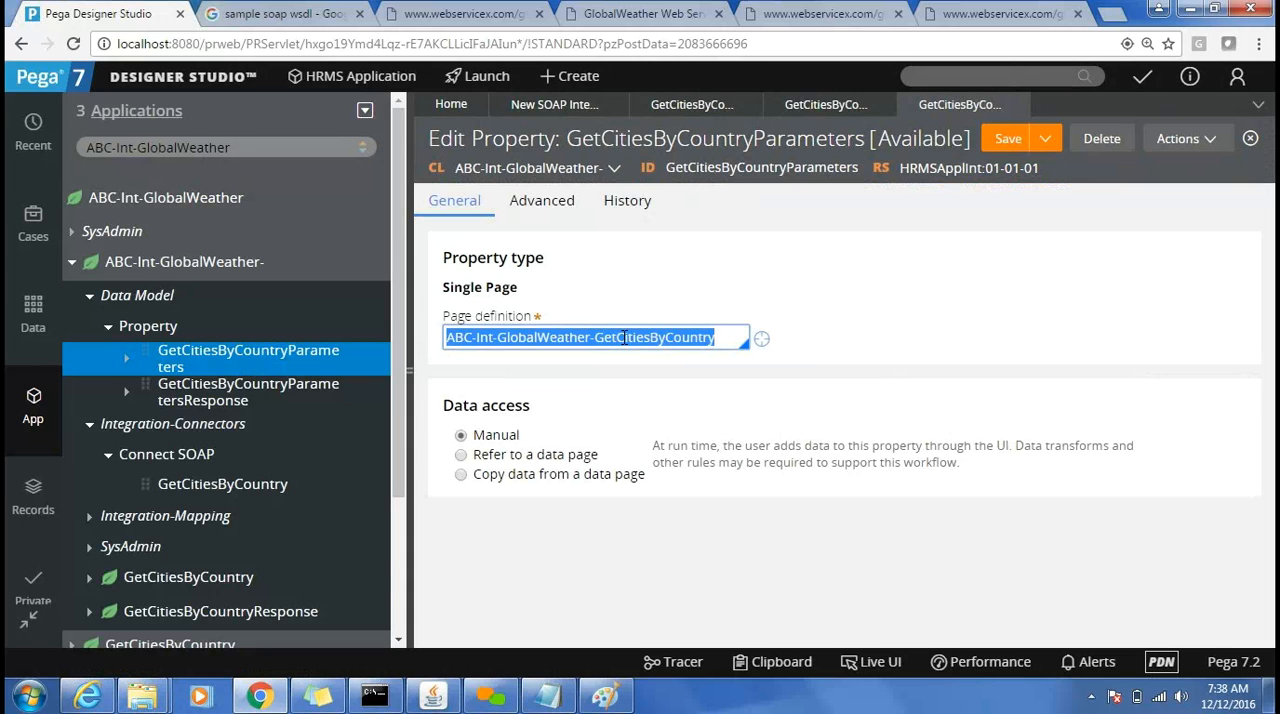
# Expand the GetCitiesByCountry class down to its properties, and expand the GetCitiesByCountryParameters property to compare its embedded properties.
pyautogui.click(399, 639)
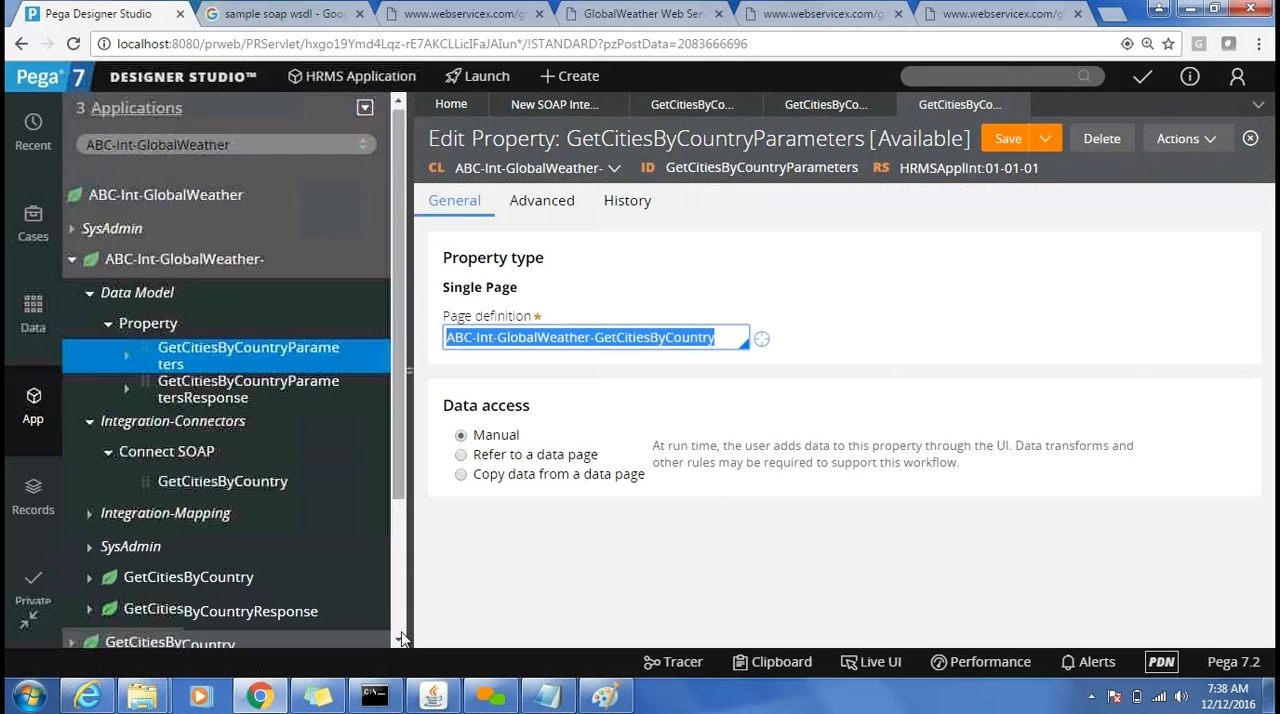
pyautogui.scroll(-3, 323, 563)
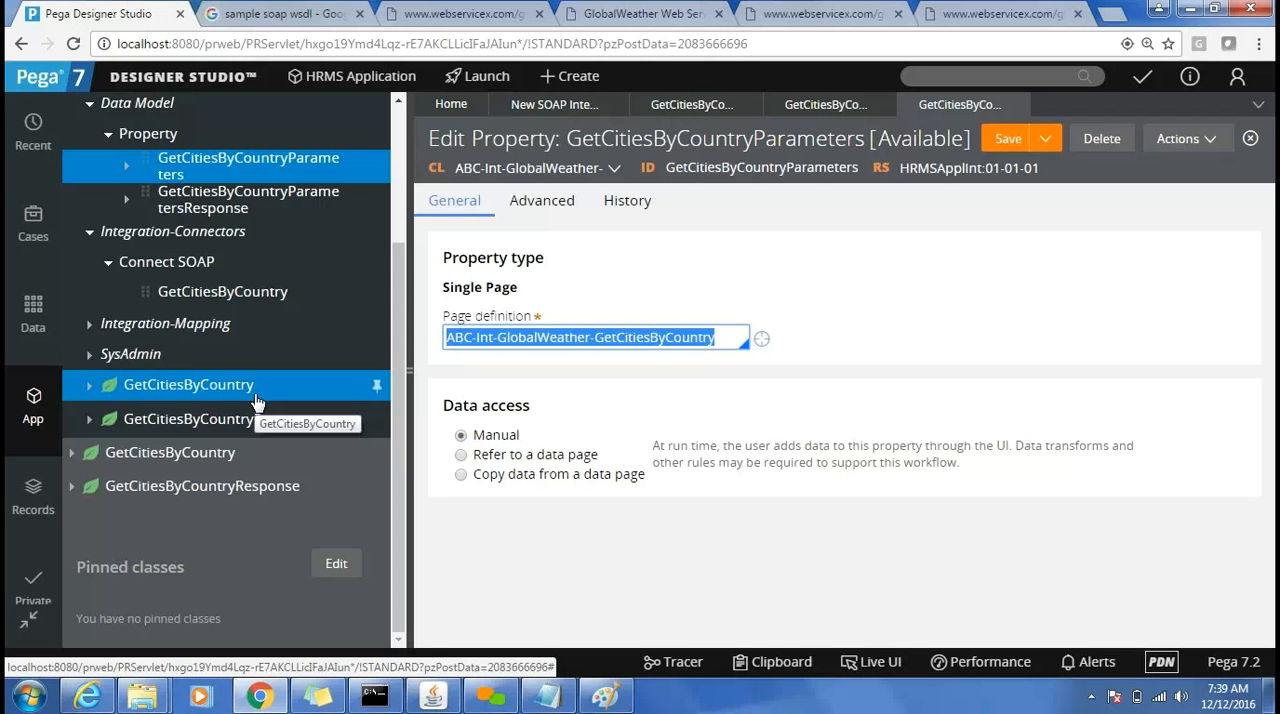
pyautogui.click(90, 388)
pyautogui.click(100, 419)
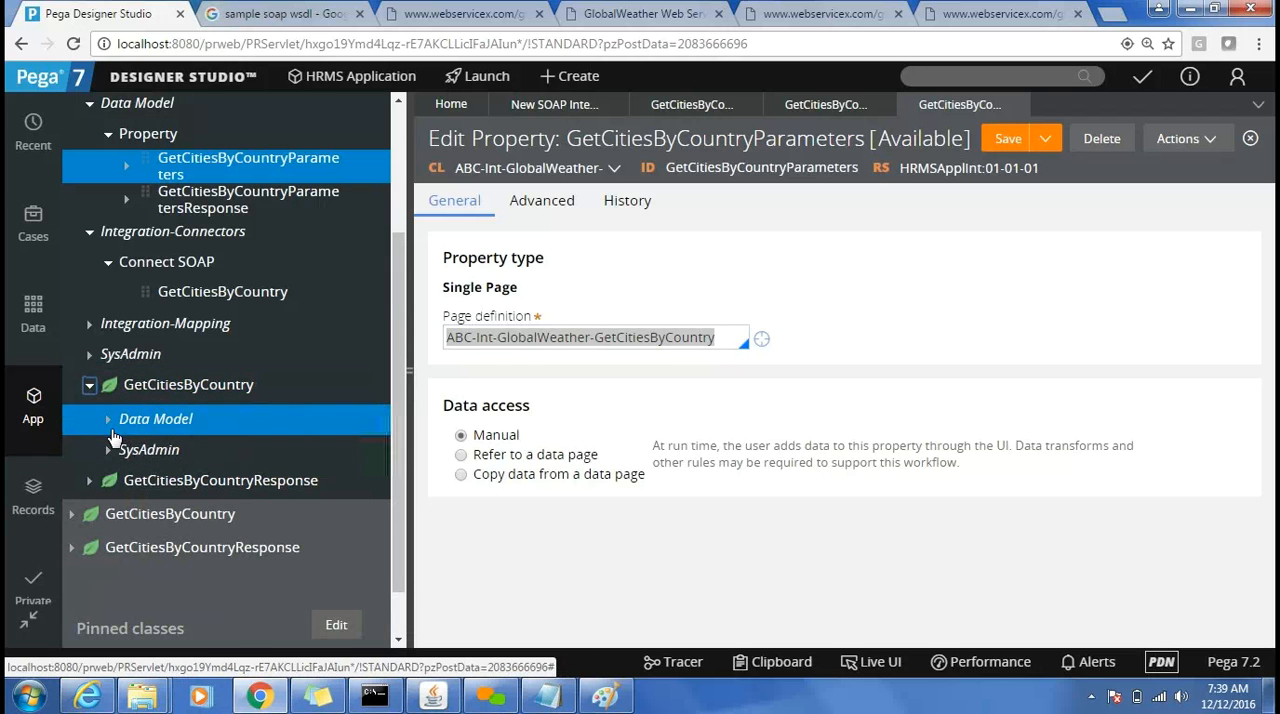
pyautogui.click(108, 420)
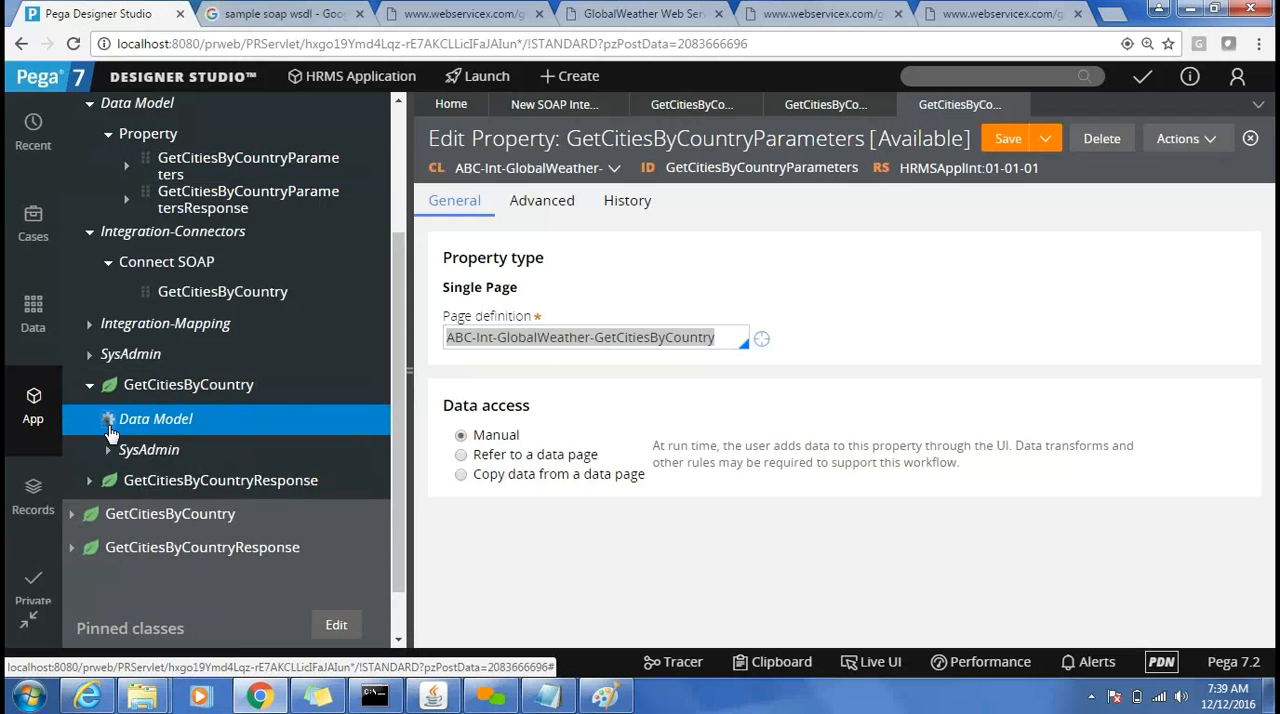
pyautogui.click(126, 450)
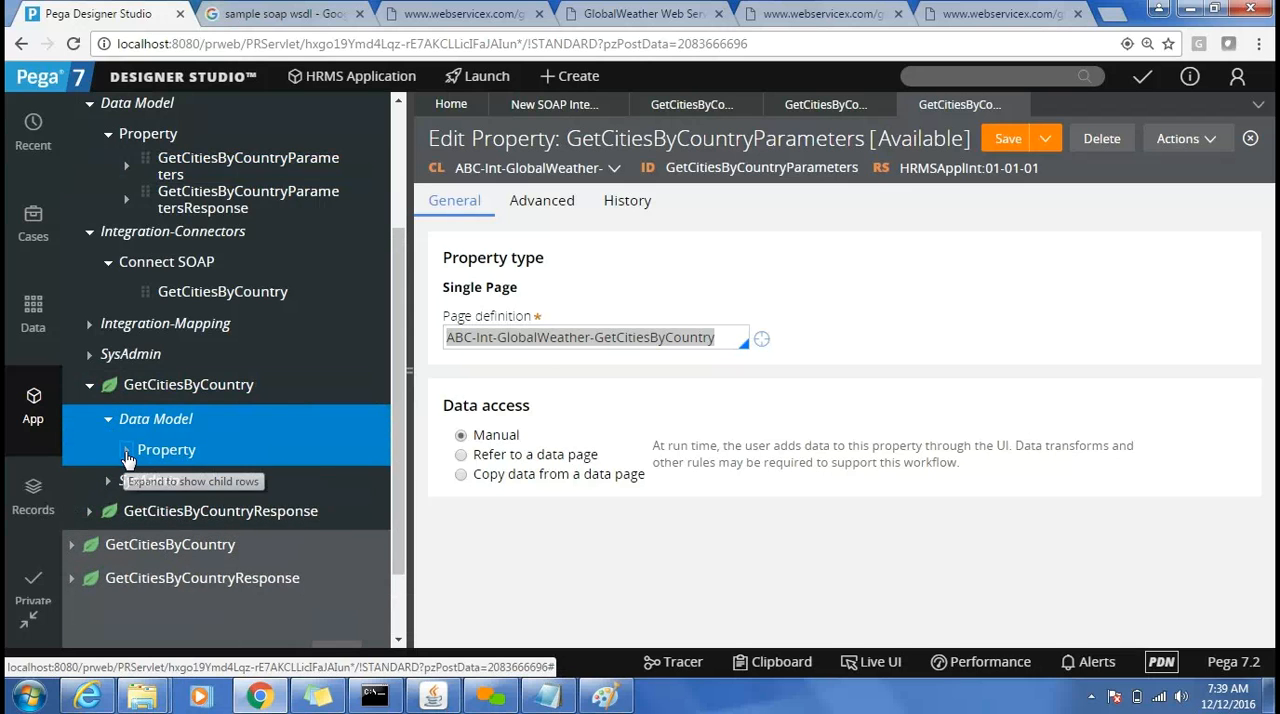
pyautogui.click(219, 482)
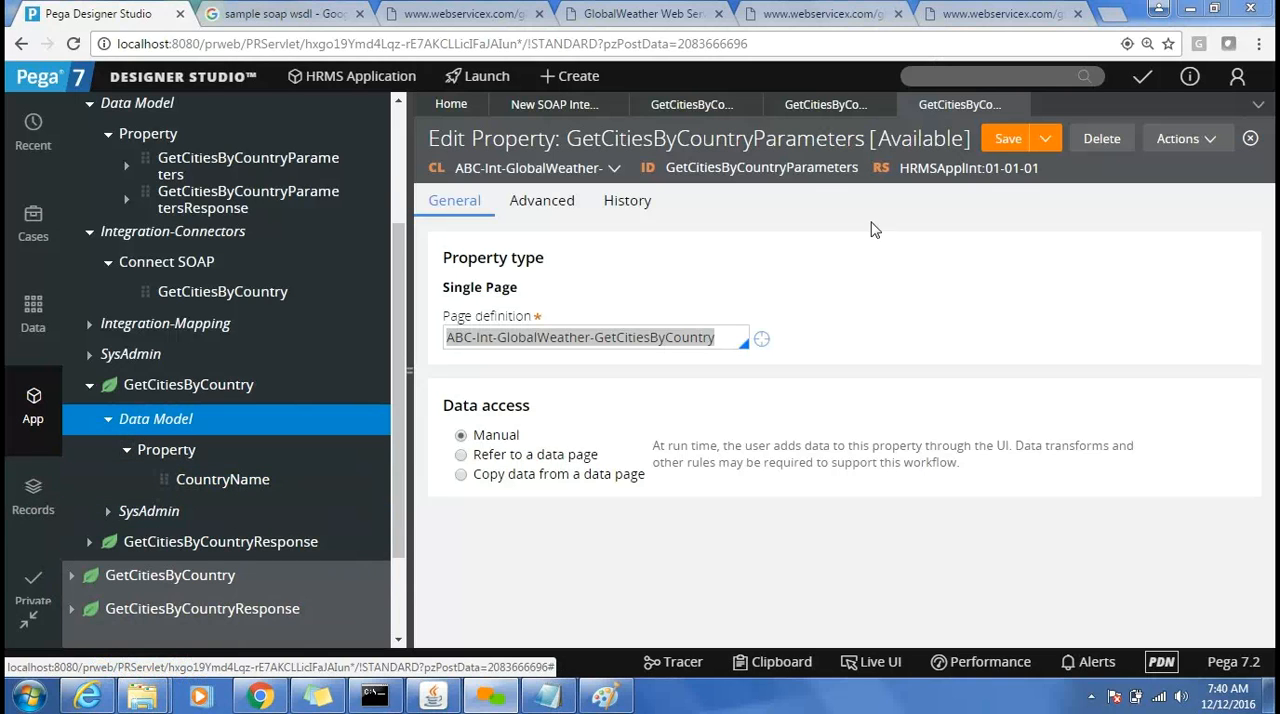
pyautogui.doubleClick(761, 170)
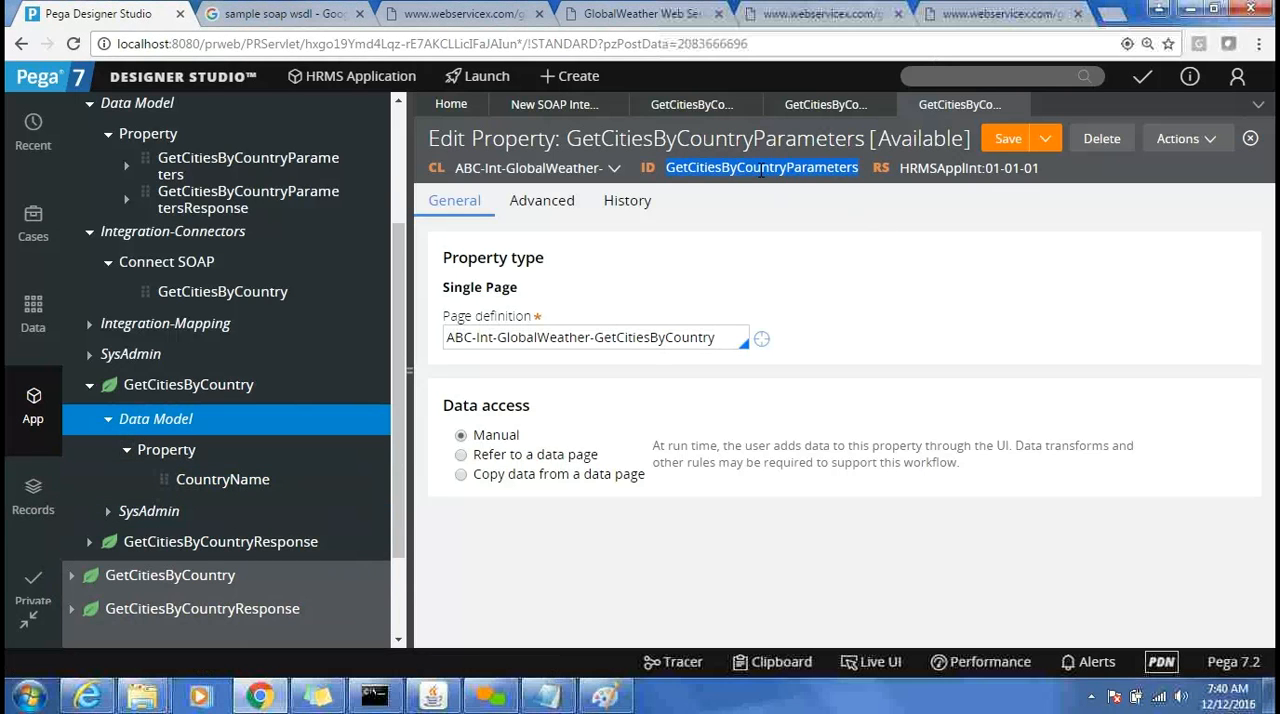
pyautogui.click(126, 170)
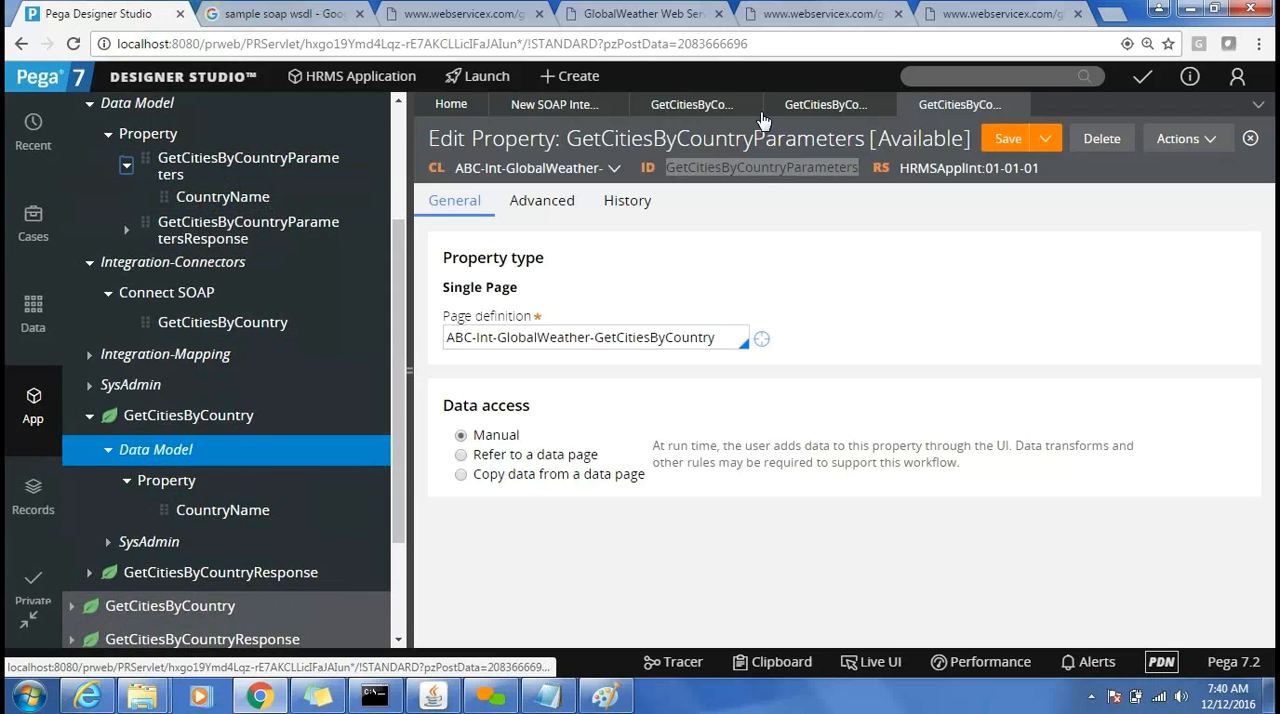
# Return to the GetCitiesByCountry XML Stream rule and inspect the CountryName element's node type and source property without changing them.
pyautogui.click(802, 111)
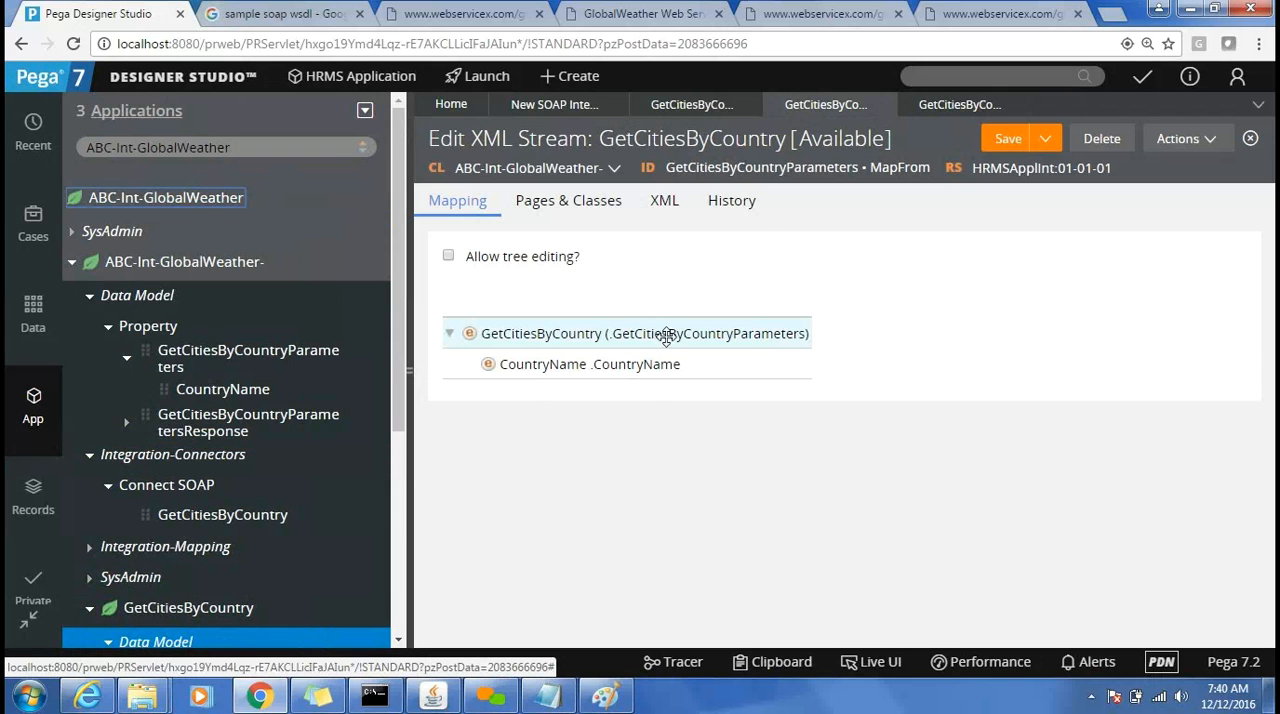
pyautogui.doubleClick(626, 364)
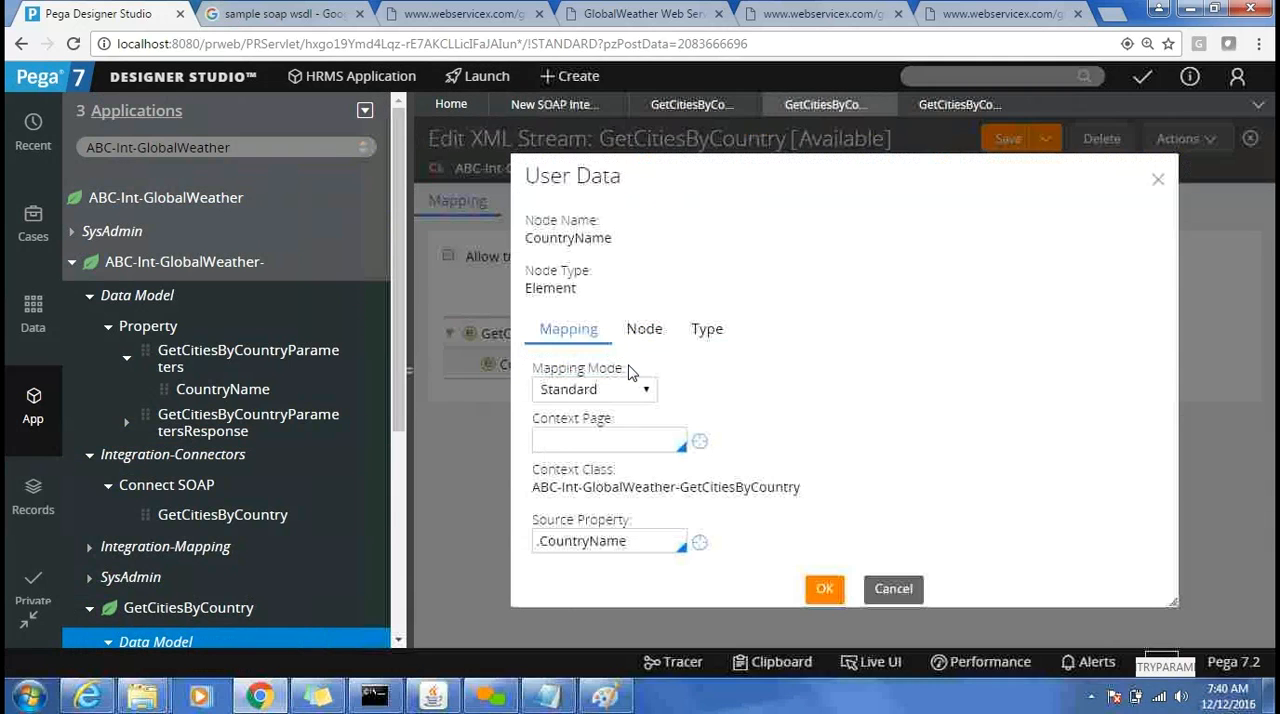
pyautogui.click(1156, 181)
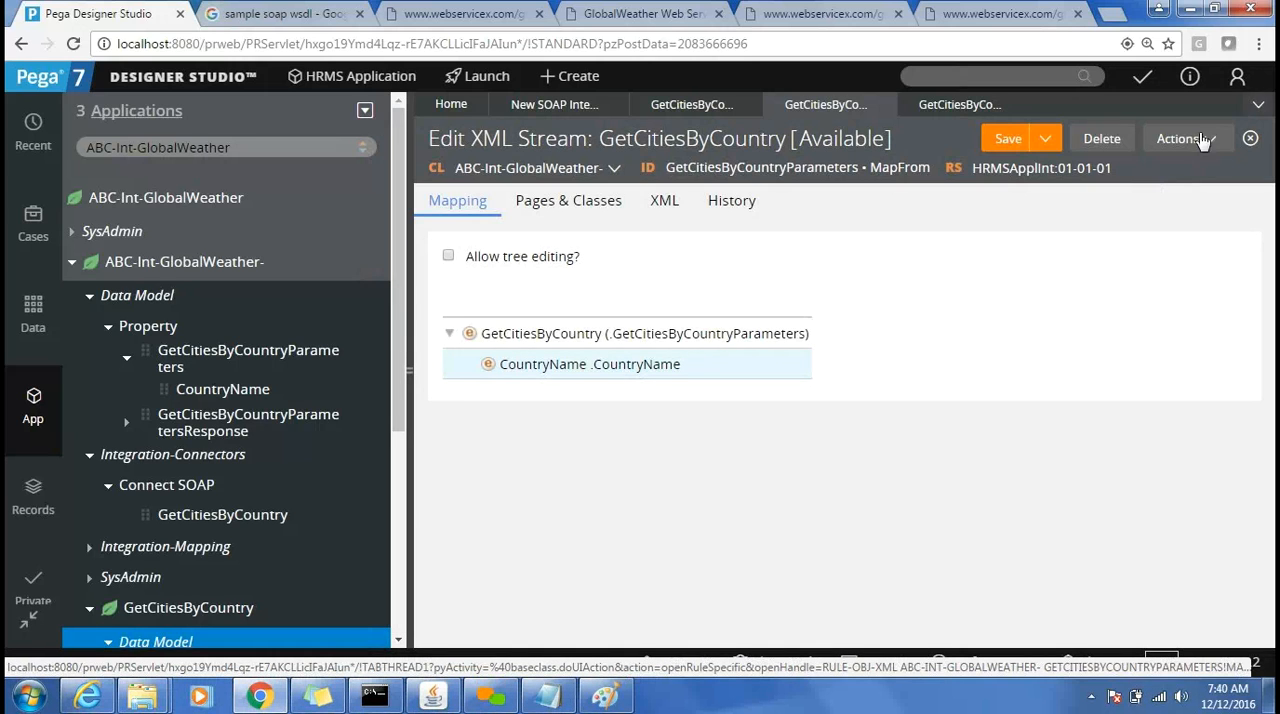
pyautogui.doubleClick(568, 372)
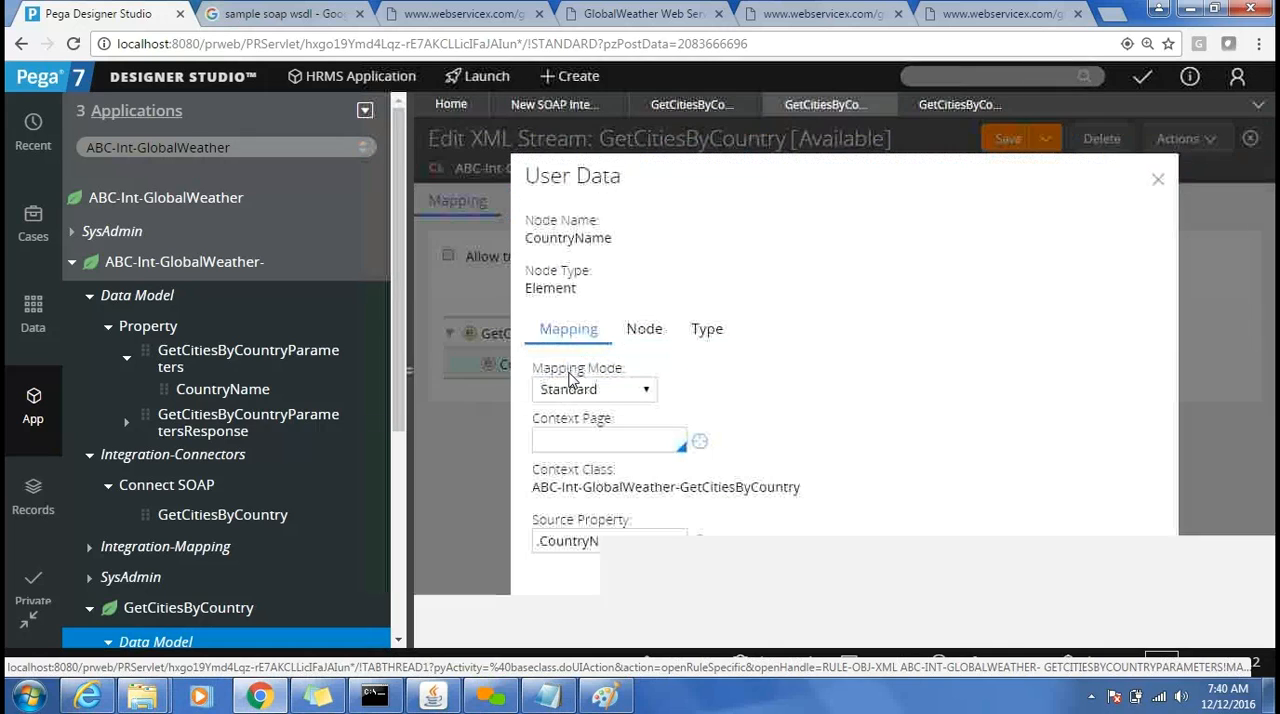
pyautogui.doubleClick(556, 288)
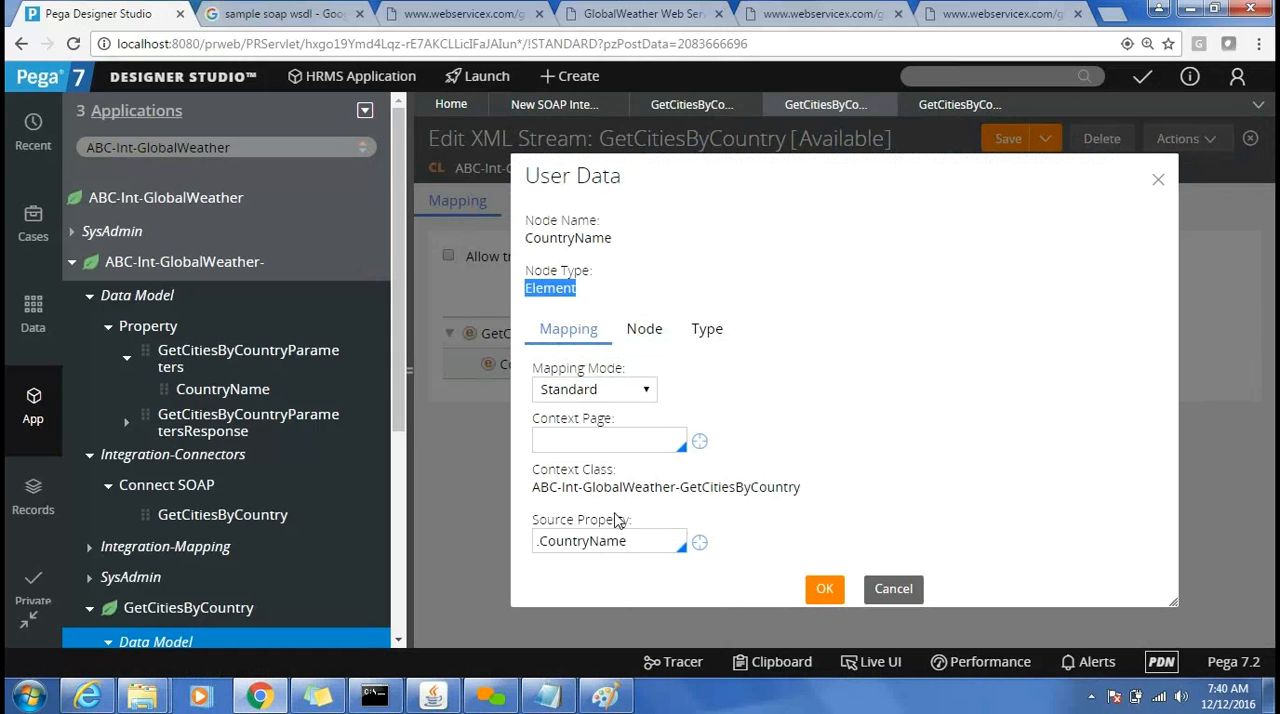
pyautogui.click(894, 589)
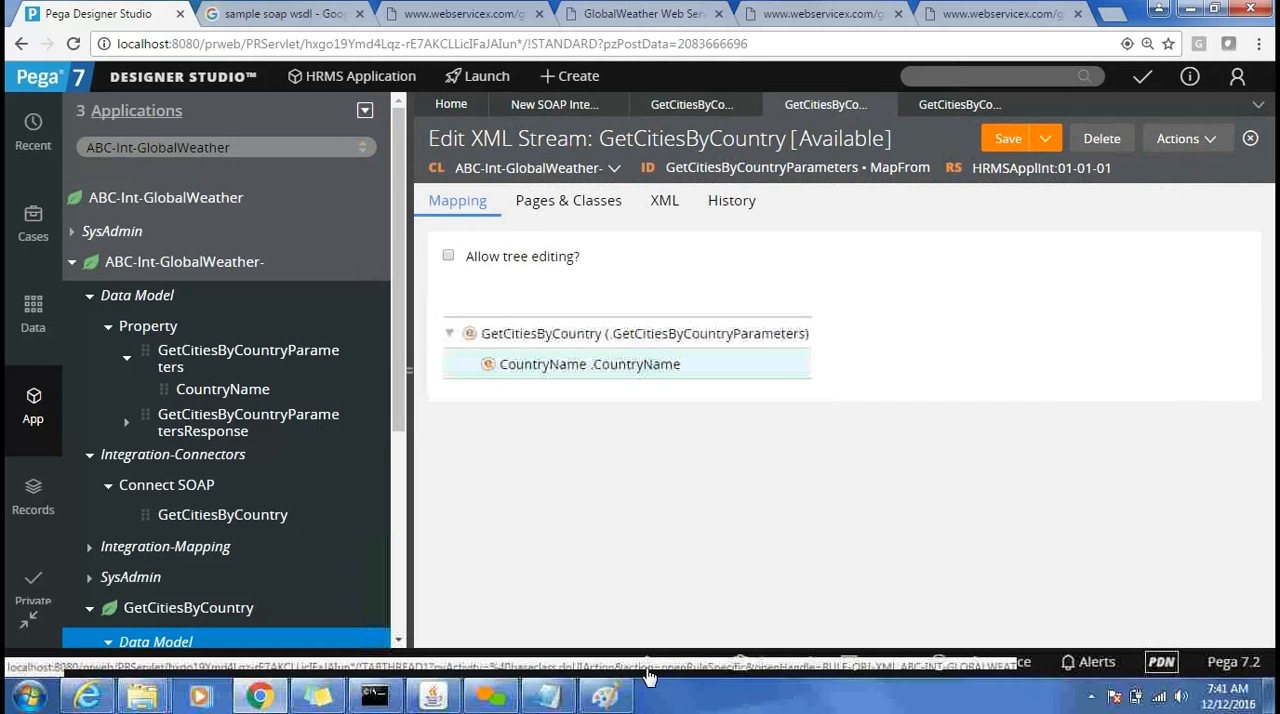
# Switch to the untitled Notepad window and narrow it so that it sits beside the XML Stream rule's mapping.
pyautogui.click(537, 703)
pyautogui.moveTo(703, 162); pyautogui.dragTo(1278, 283)
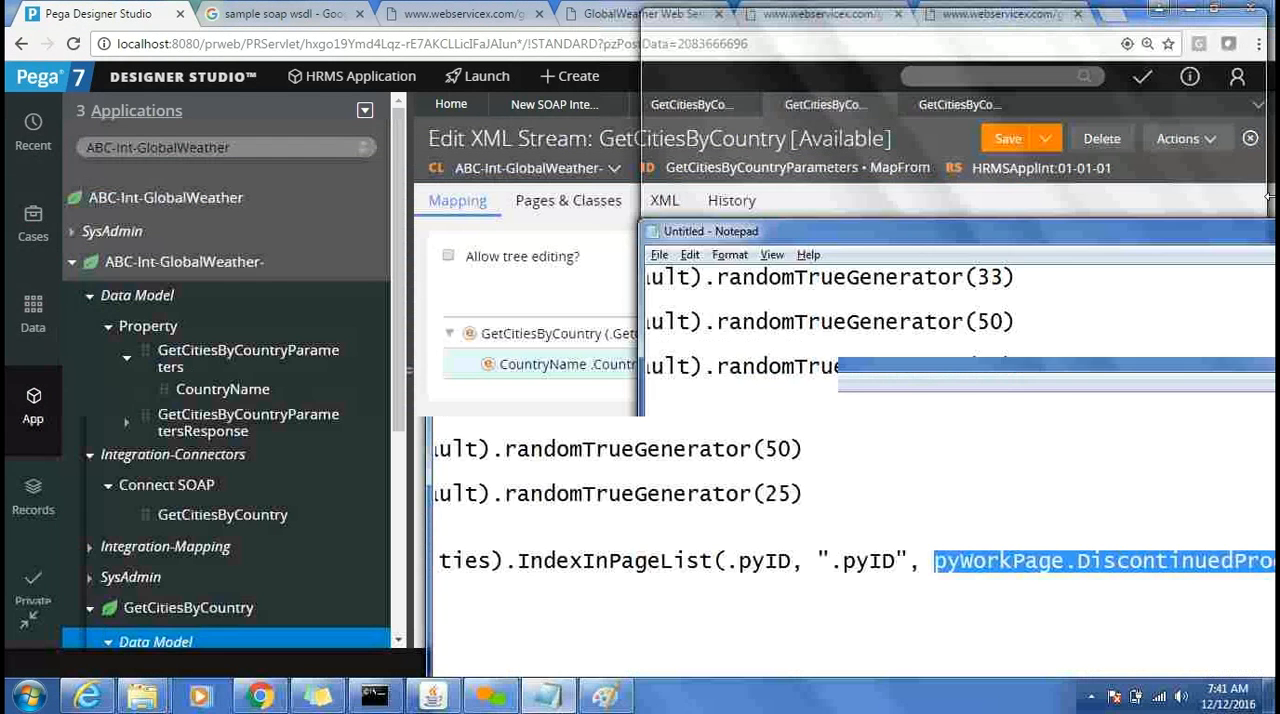
pyautogui.moveTo(643, 333); pyautogui.dragTo(878, 343)
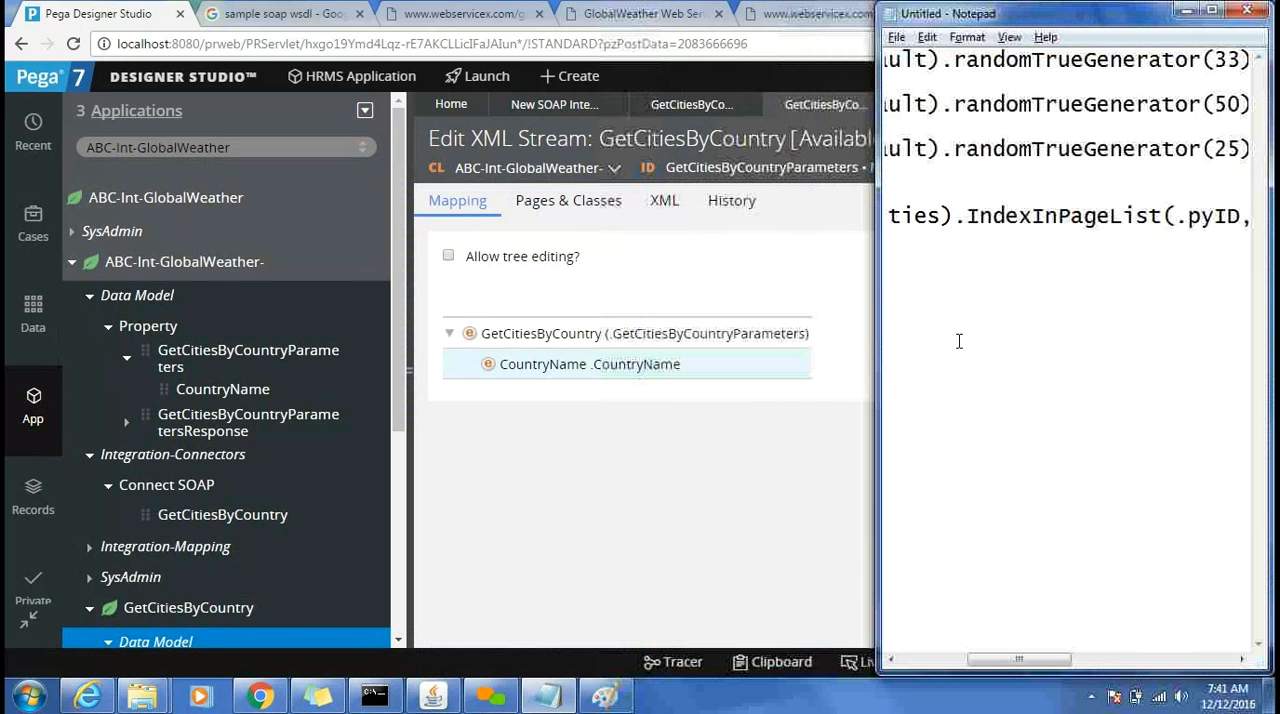
# Add the opening tags <GetCitiesByCountry> and <CountryName> on separate lines below the existing notes, copying the GetCitiesByCountry tag for reuse.
pyautogui.press('Home')
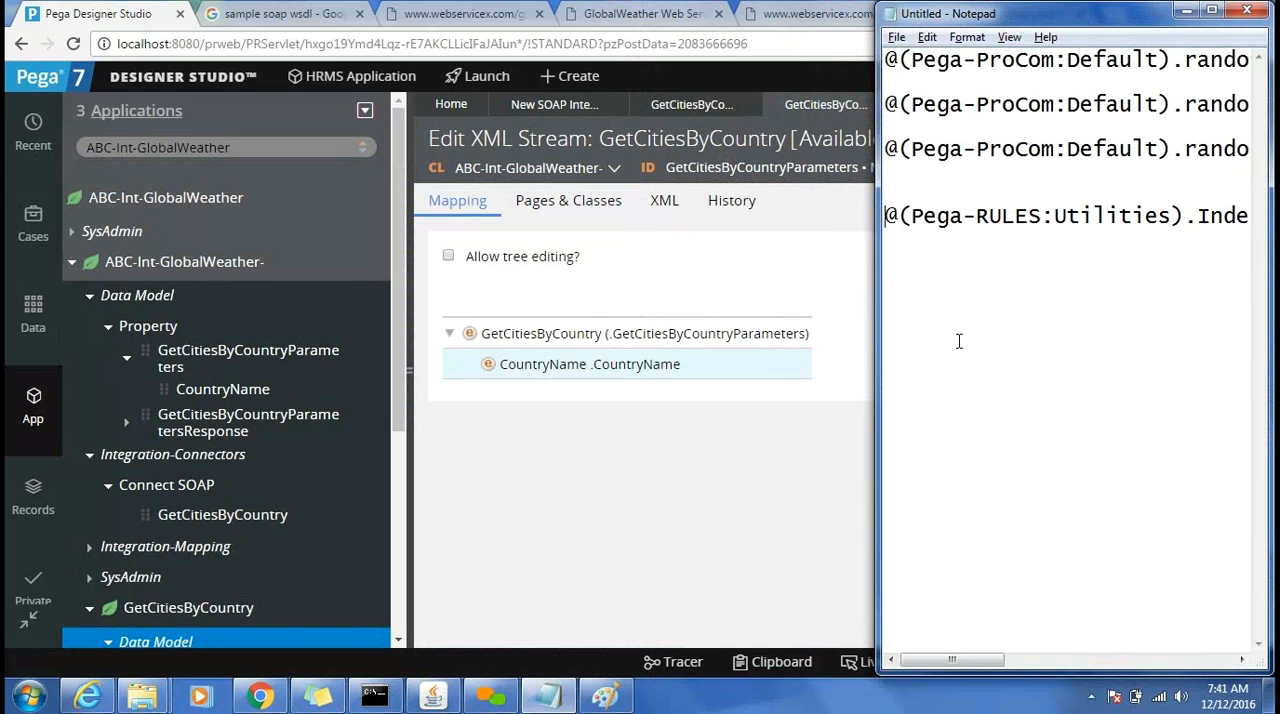
pyautogui.press('End')
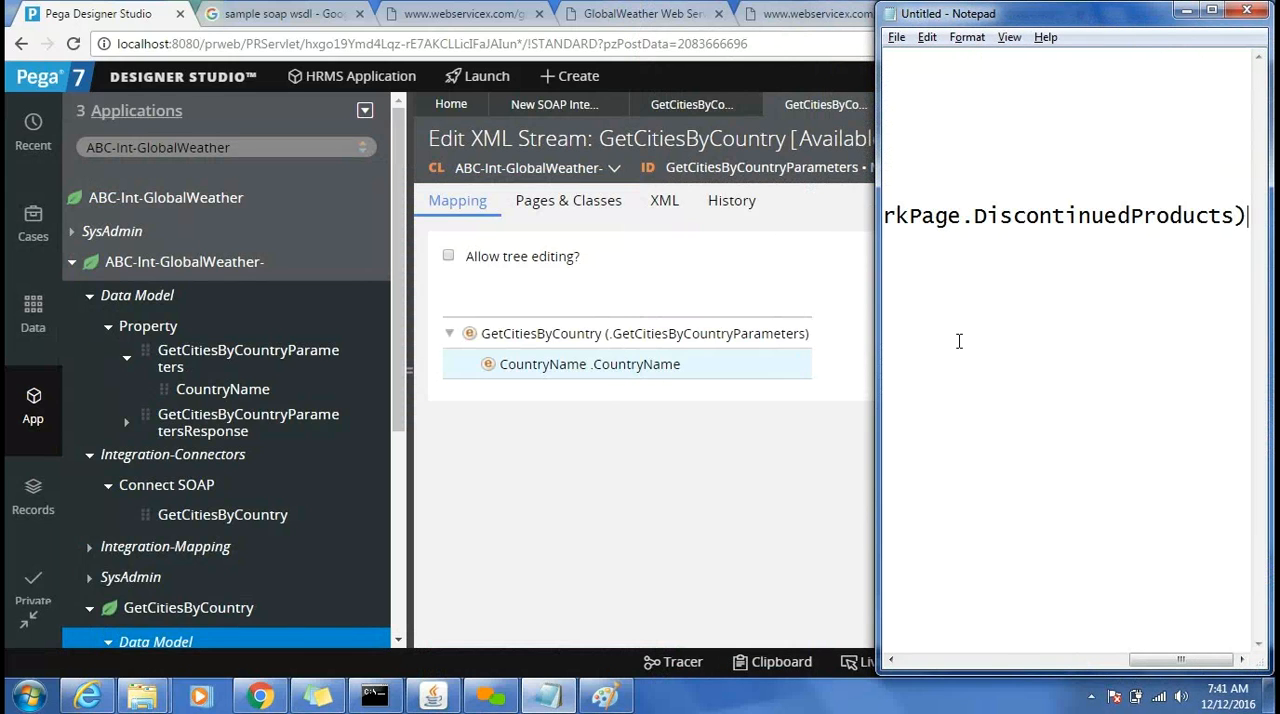
pyautogui.press('Home')
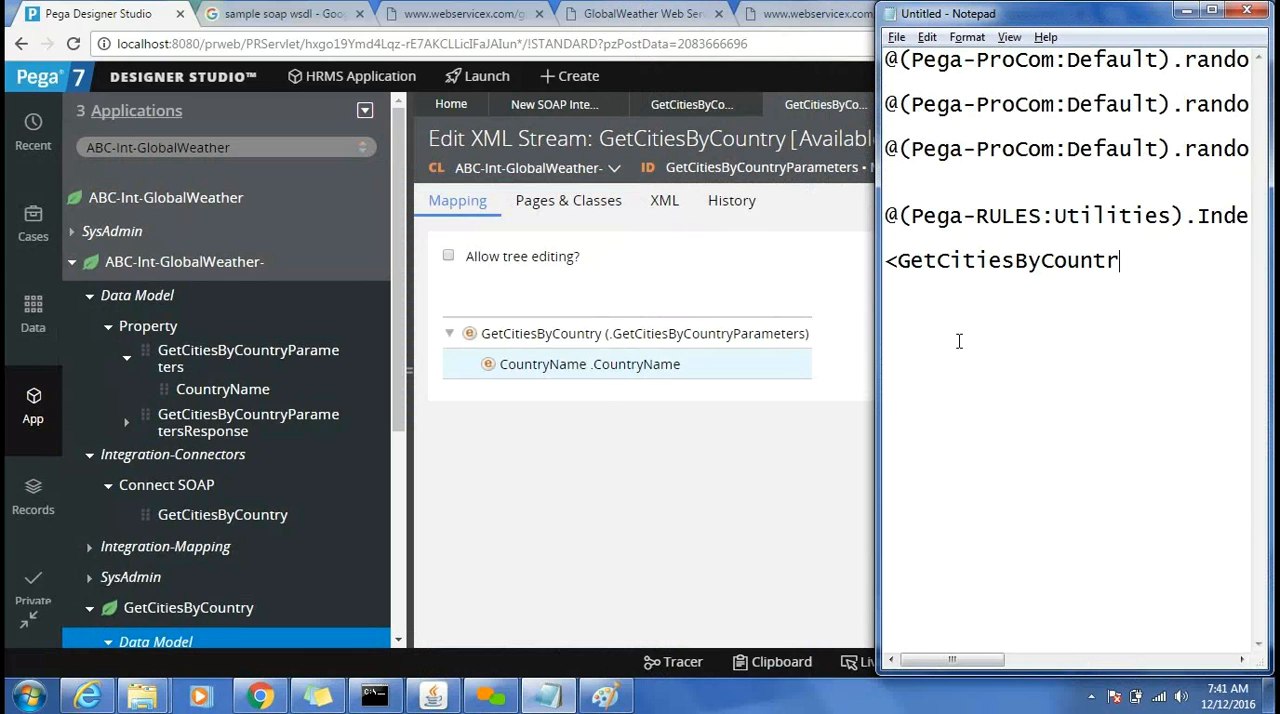
pyautogui.hotkey('shift', 'Home')
pyautogui.hotkey('ctrl', 'c')
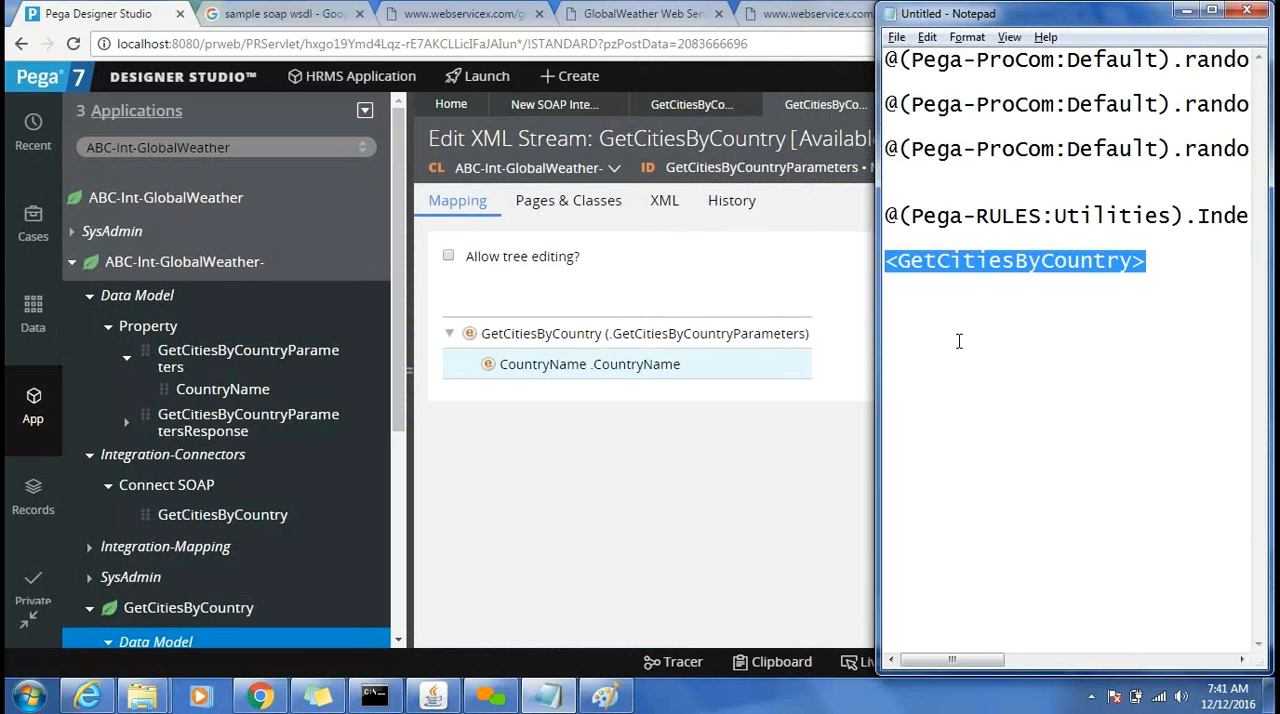
pyautogui.press('Right')
pyautogui.press('Return')
pyautogui.press('BackSpace')
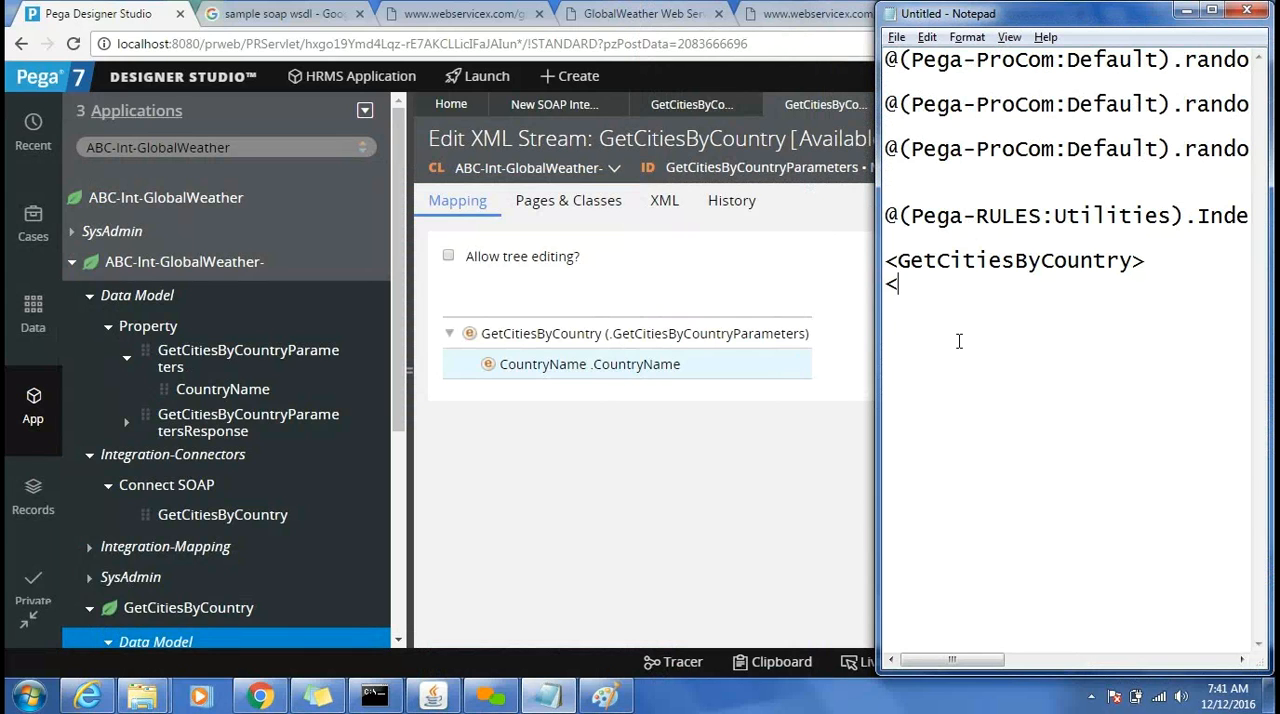
pyautogui.write('COU')
pyautogui.write('oun')
pyautogui.write('tryName>')
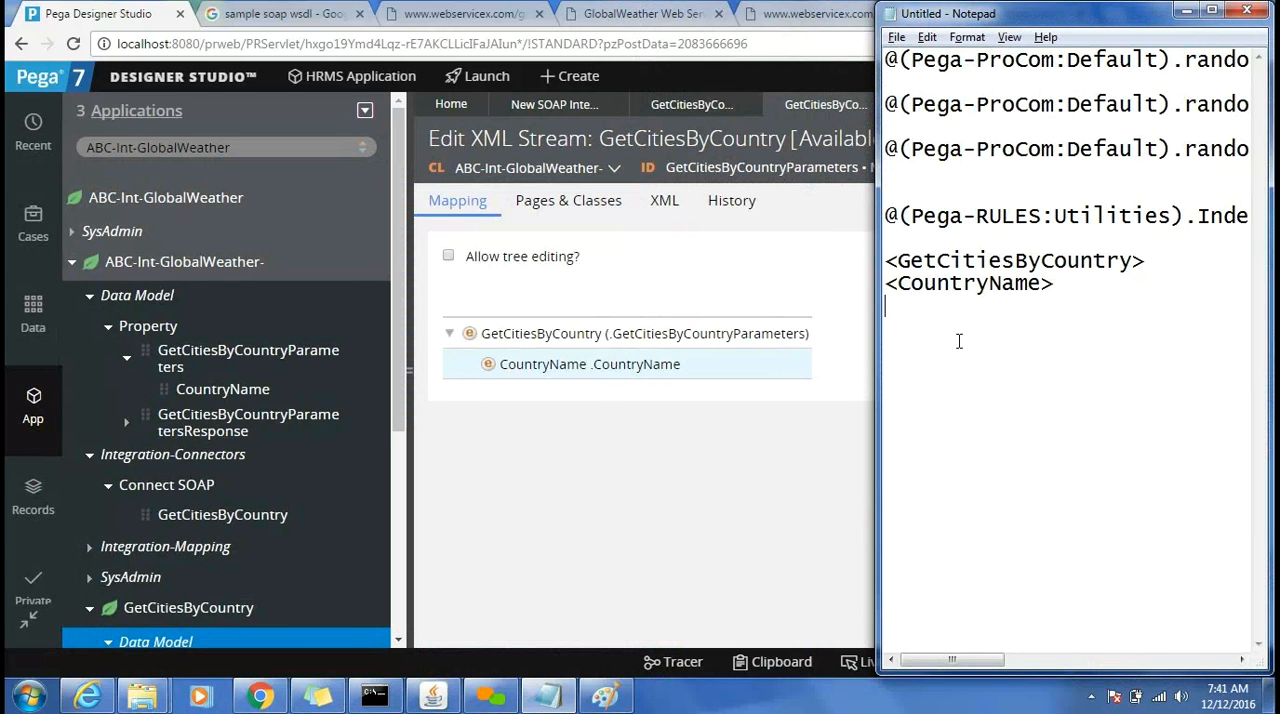
# Enter INDIA as the country name value and close the sample XML with </CountryName> and </GetCitiesByCountry>.
pyautogui.write('INDIA </C')
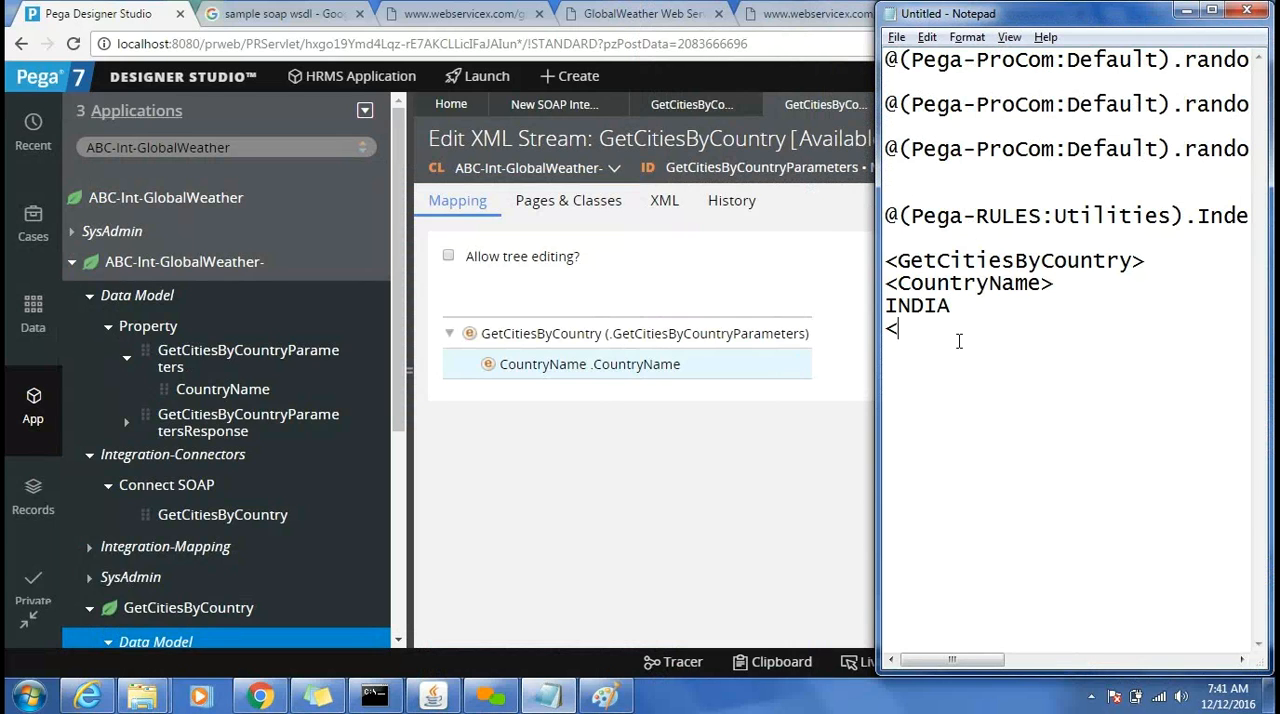
pyautogui.write('ontr')
pyautogui.press('BackSpace')
pyautogui.press('BackSpace')
pyautogui.press('BackSpace')
pyautogui.write('untryName>')
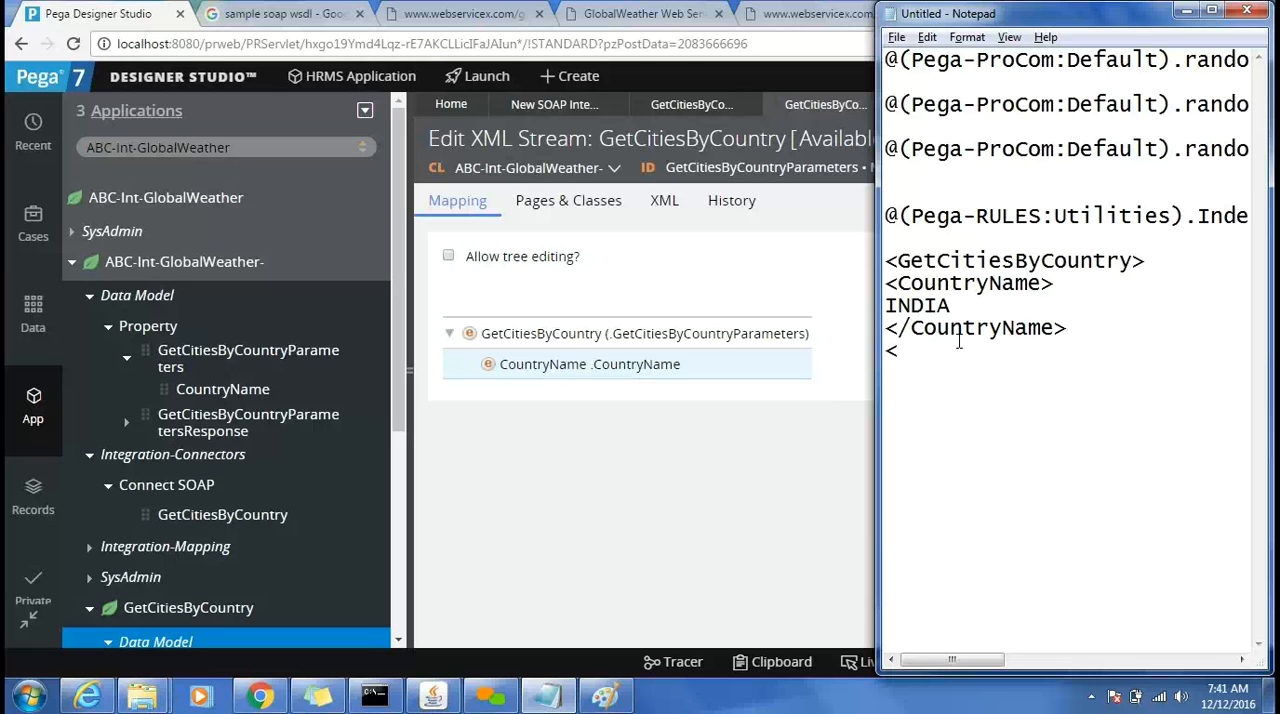
pyautogui.hotkey('ctrl', 'v')
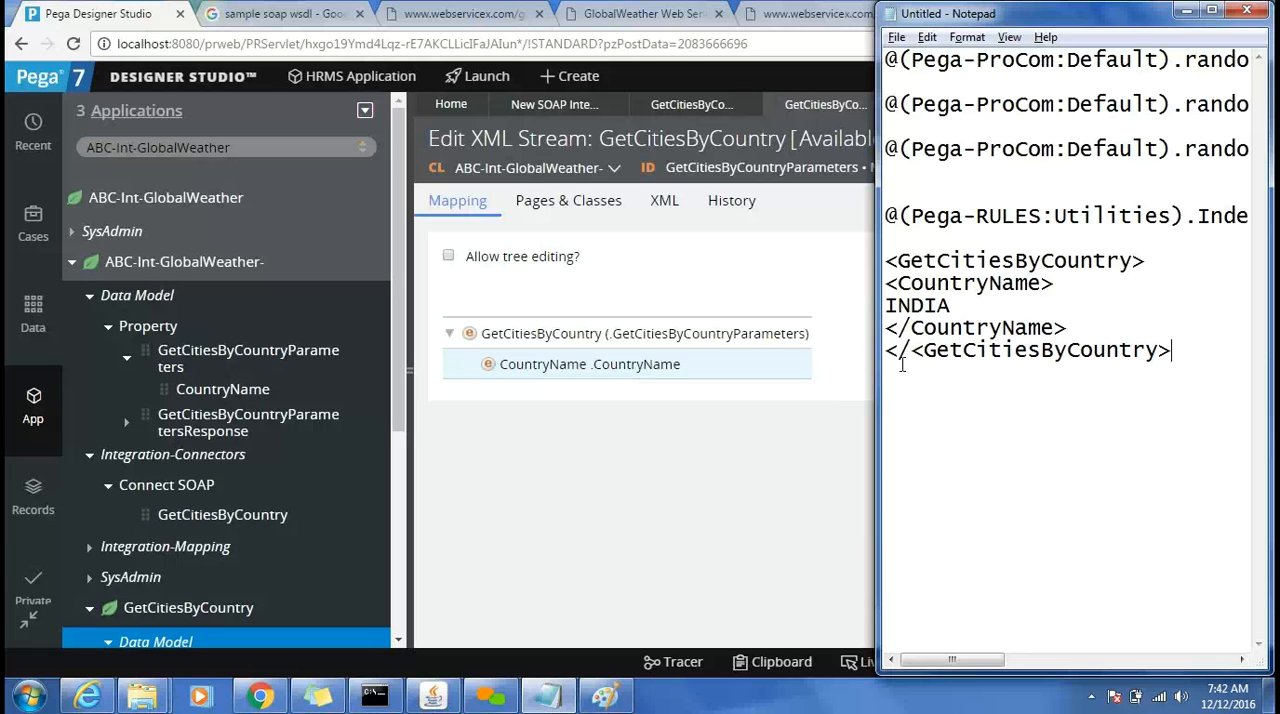
pyautogui.press('BackSpace')
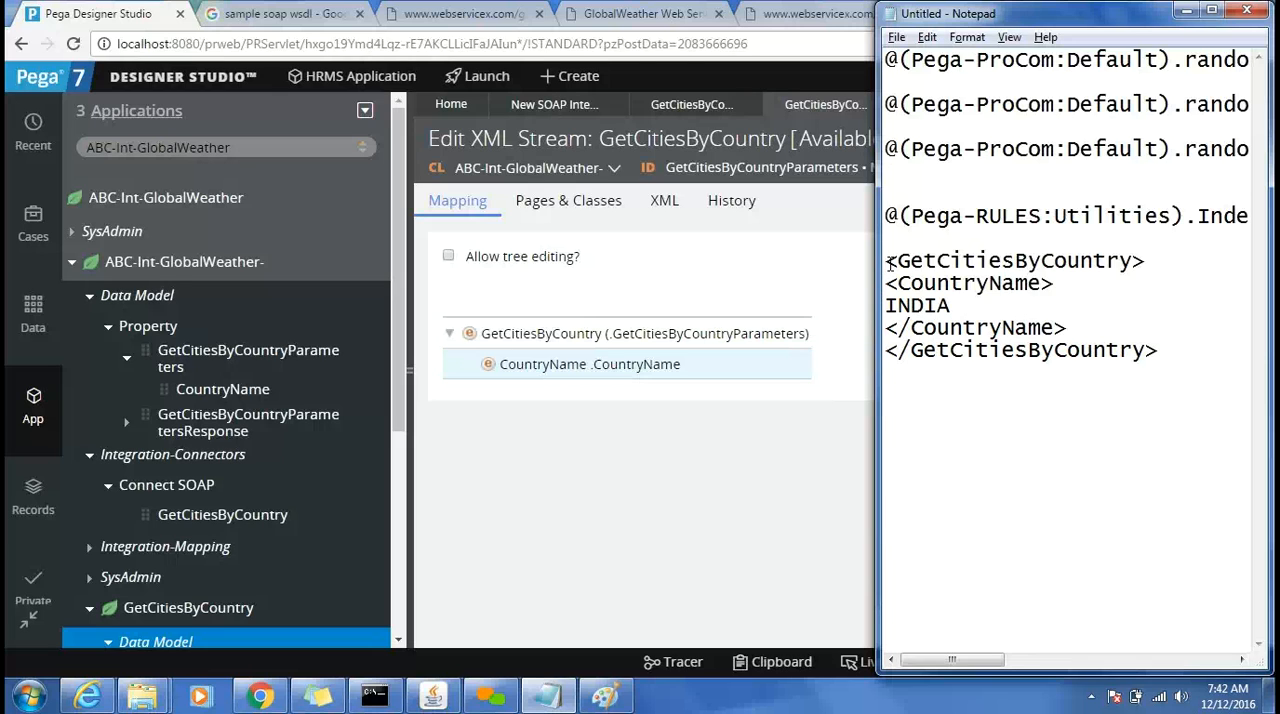
# Highlight the sample XML lines from <GetCitiesByCountry> through </CountryName> to review the request structure.
pyautogui.hotkey('shift', 'Down')
pyautogui.hotkey('shift', 'Down')
pyautogui.hotkey('shift', 'Down')
pyautogui.hotkey('shift', 'Down')
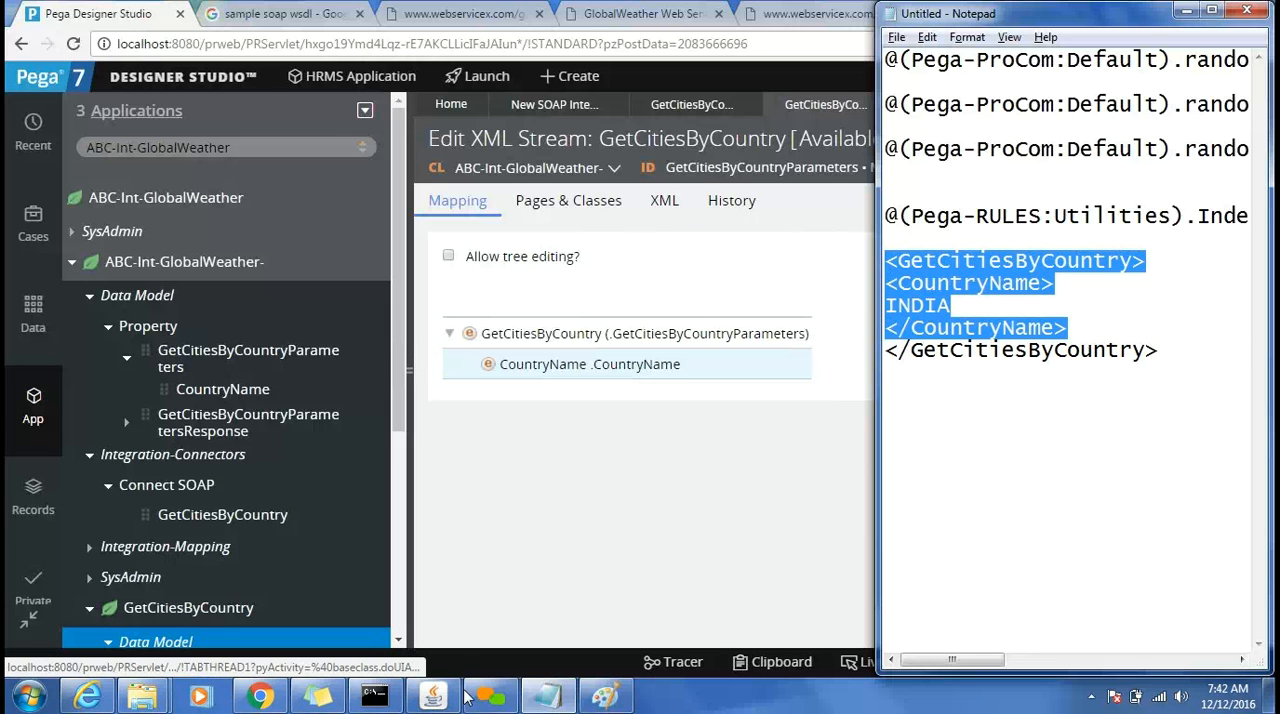
# Switch to the Paint diagram and add the text (XML Stream) beside the request label above the upper arrow.
pyautogui.click(606, 694)
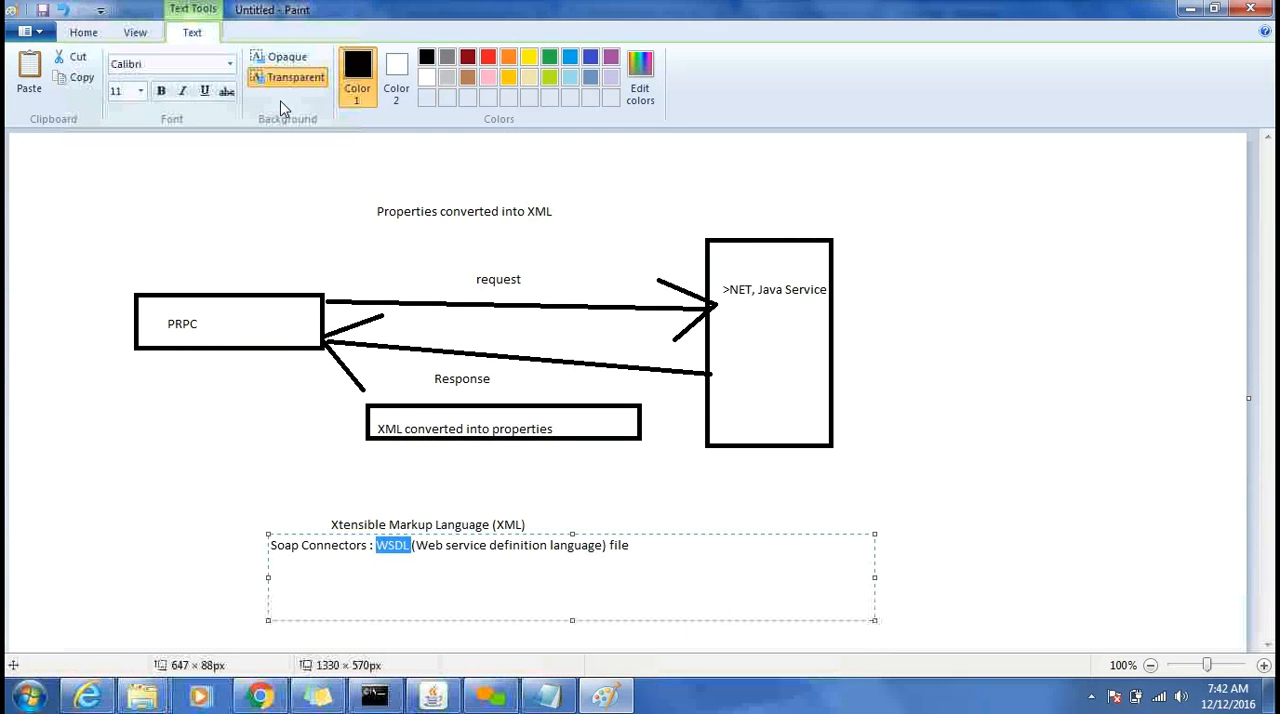
pyautogui.click(84, 33)
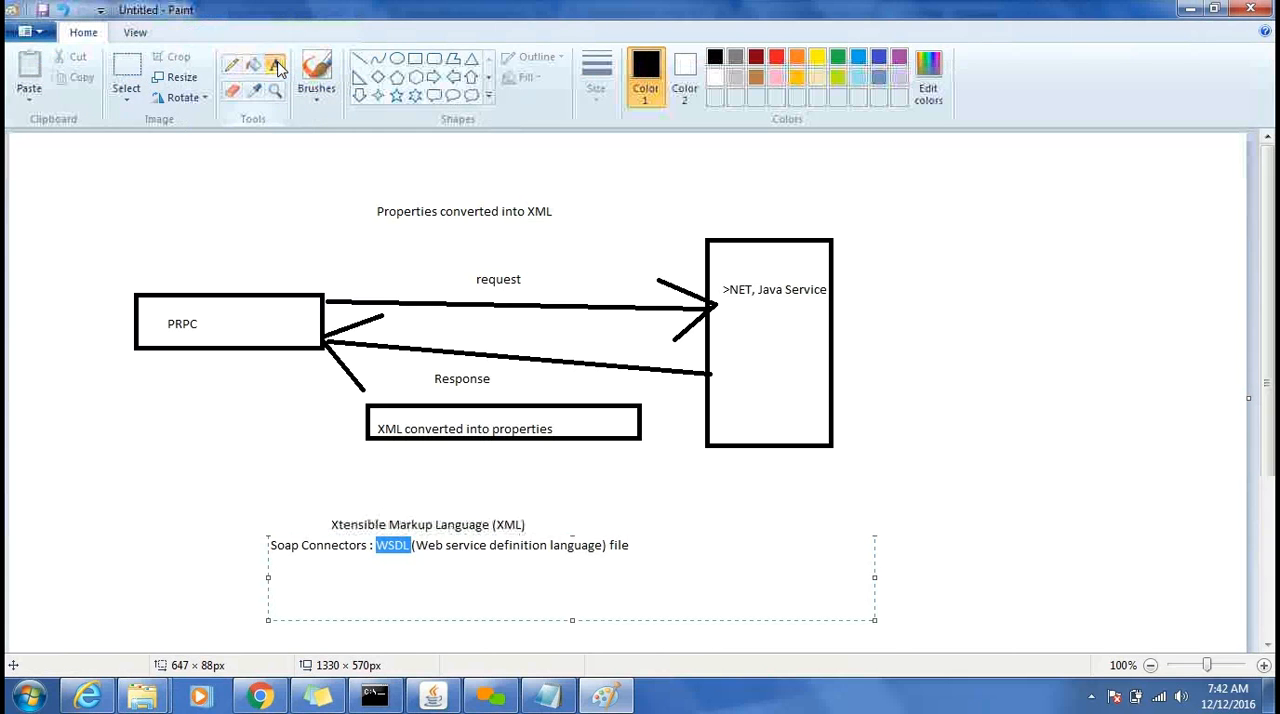
pyautogui.click(509, 266)
pyautogui.click(534, 266)
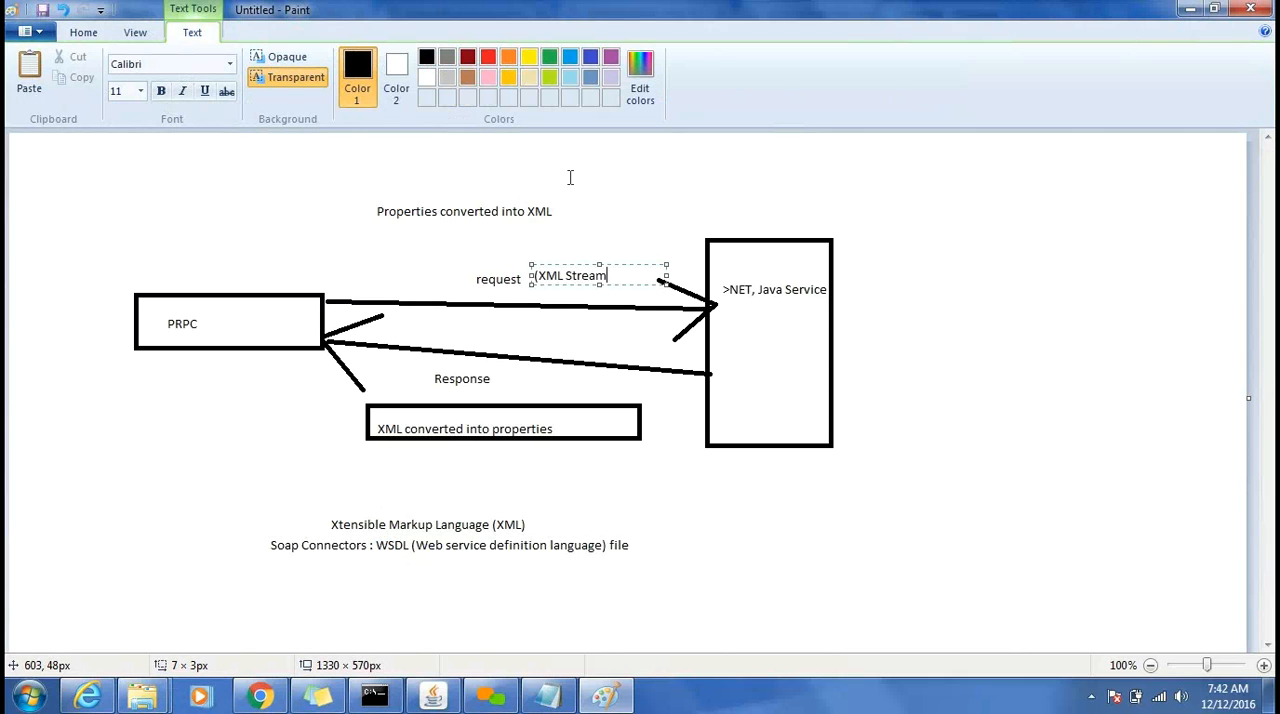
pyautogui.click(905, 355)
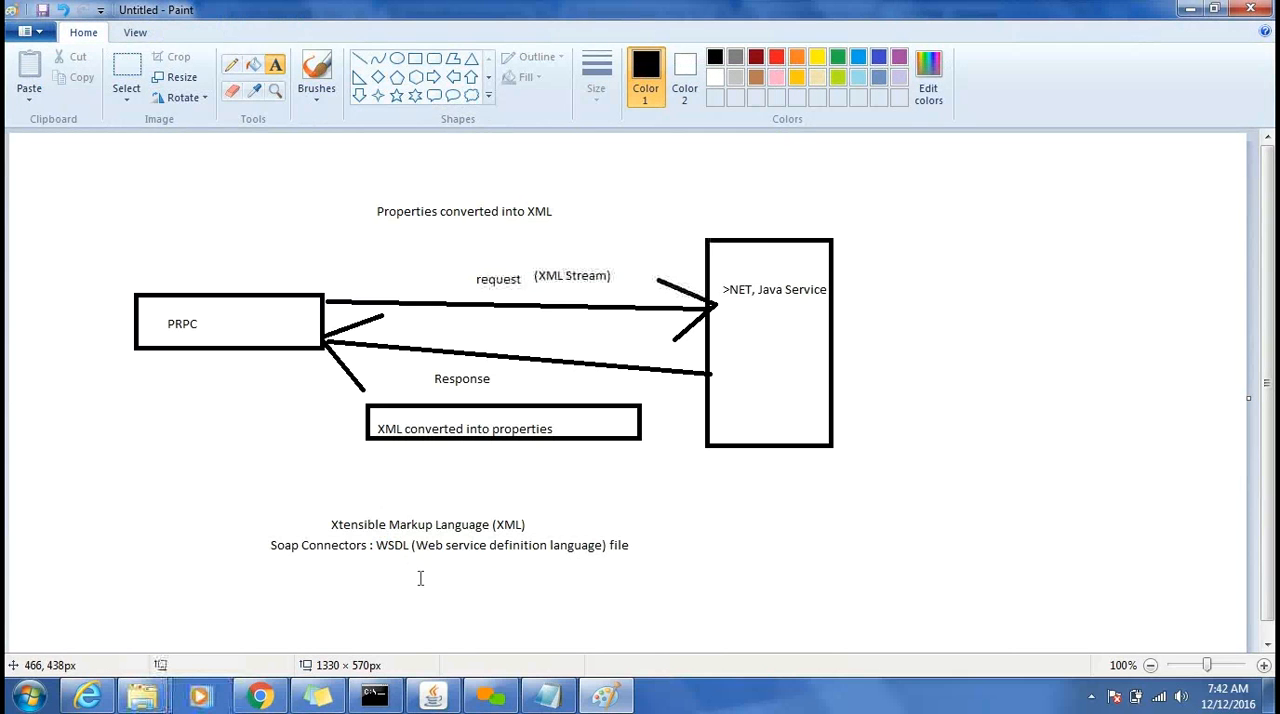
pyautogui.click(597, 704)
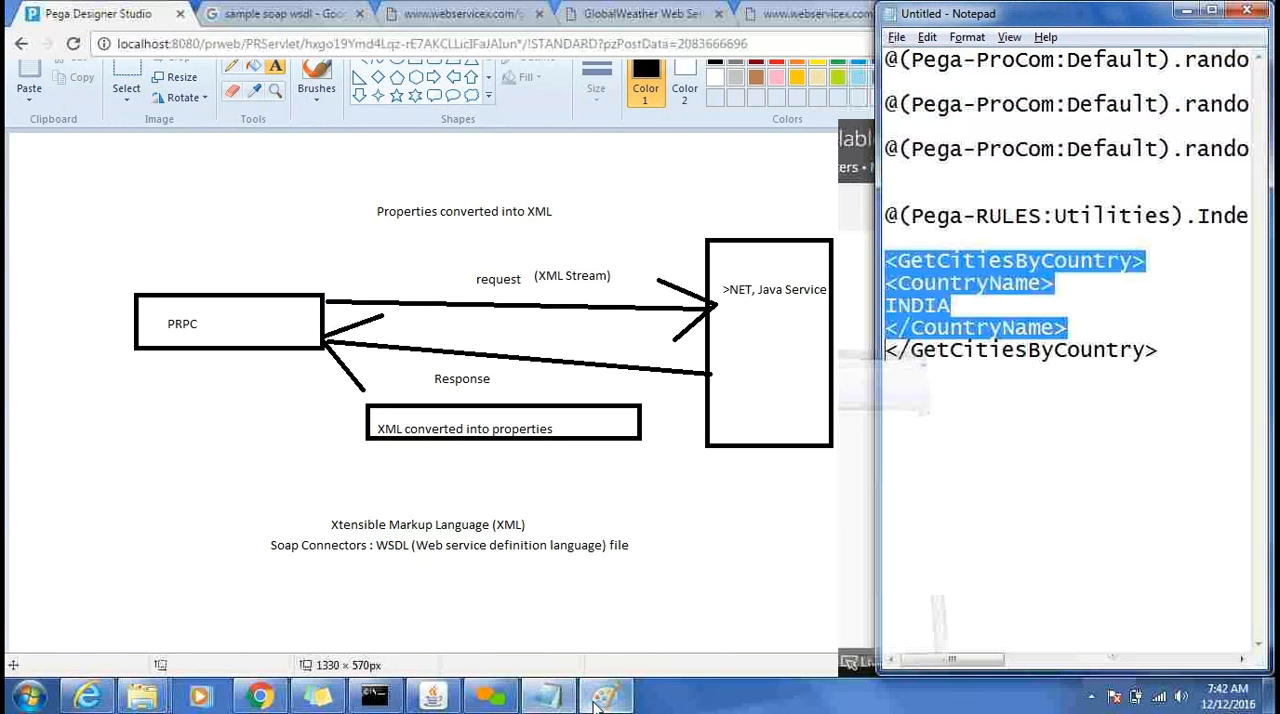
# Return to Pega Designer Studio and examine the GetCitiesByCountry Connect SOAP rule's service properties, authentication and connection settings, including the service endpoint URL.
pyautogui.click(686, 515)
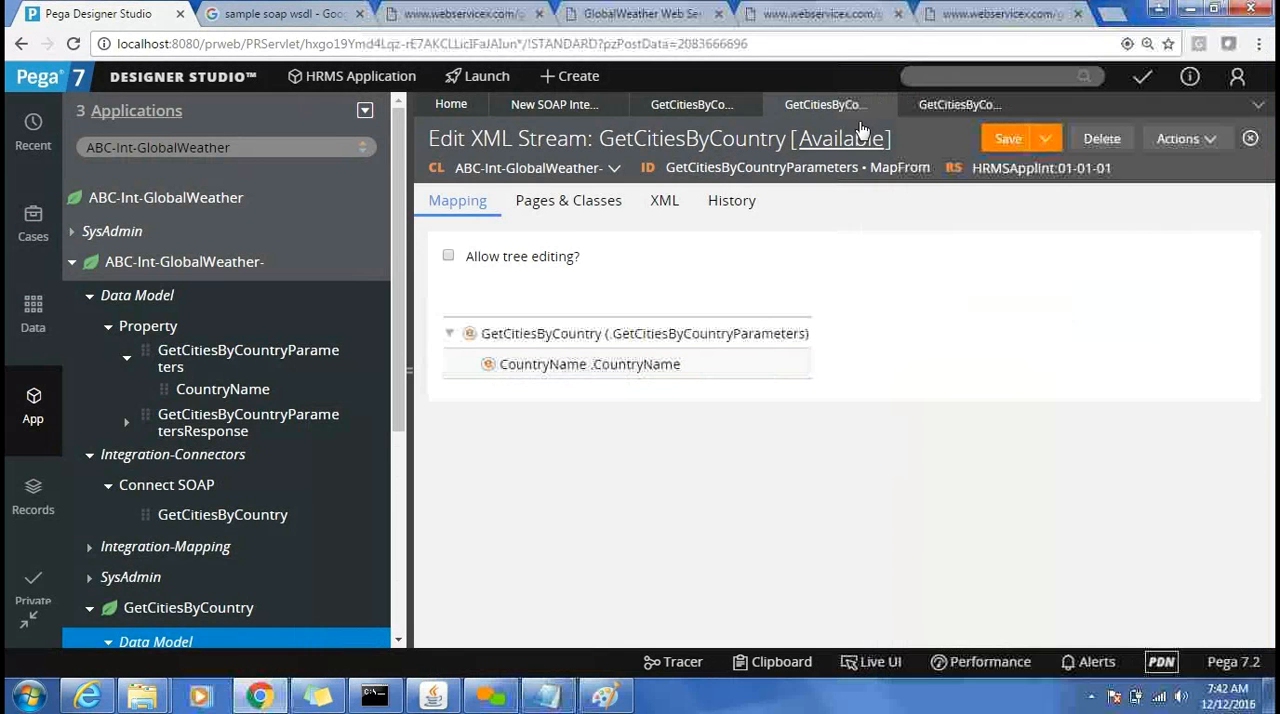
pyautogui.click(693, 105)
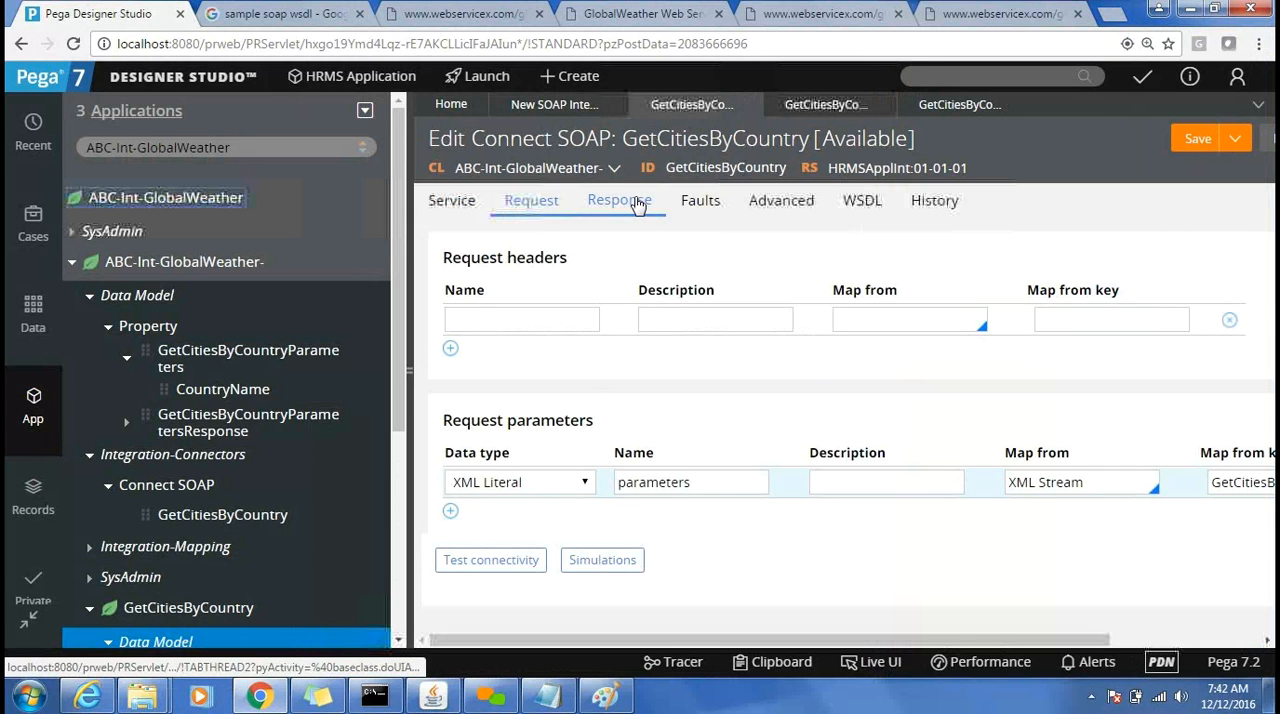
pyautogui.click(476, 210)
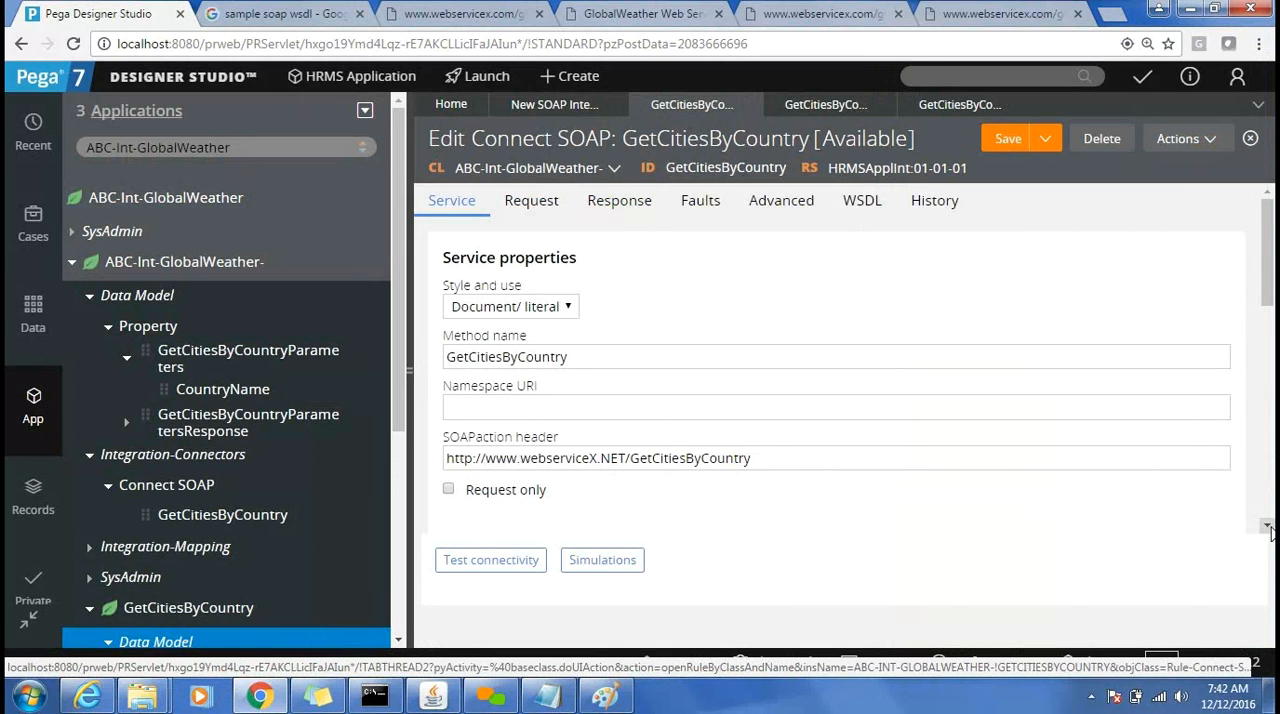
pyautogui.scroll(-5, 1268, 528)
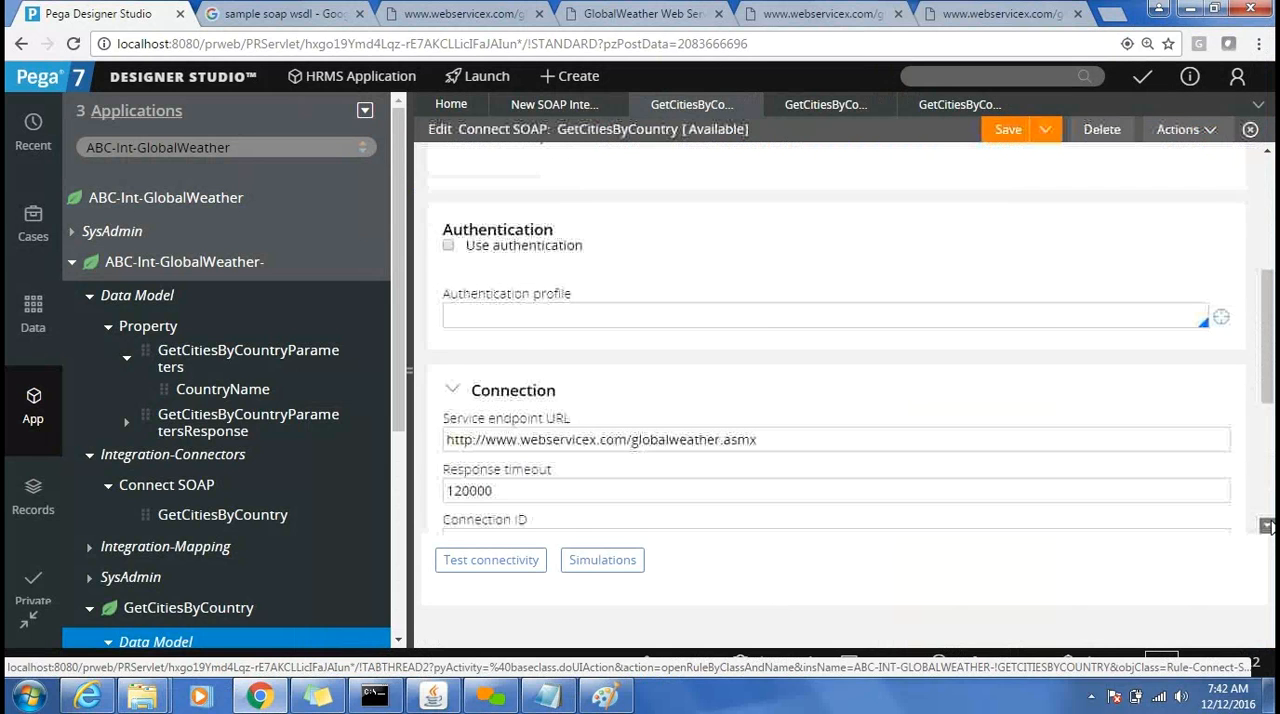
pyautogui.click(1268, 526)
pyautogui.click(1268, 526)
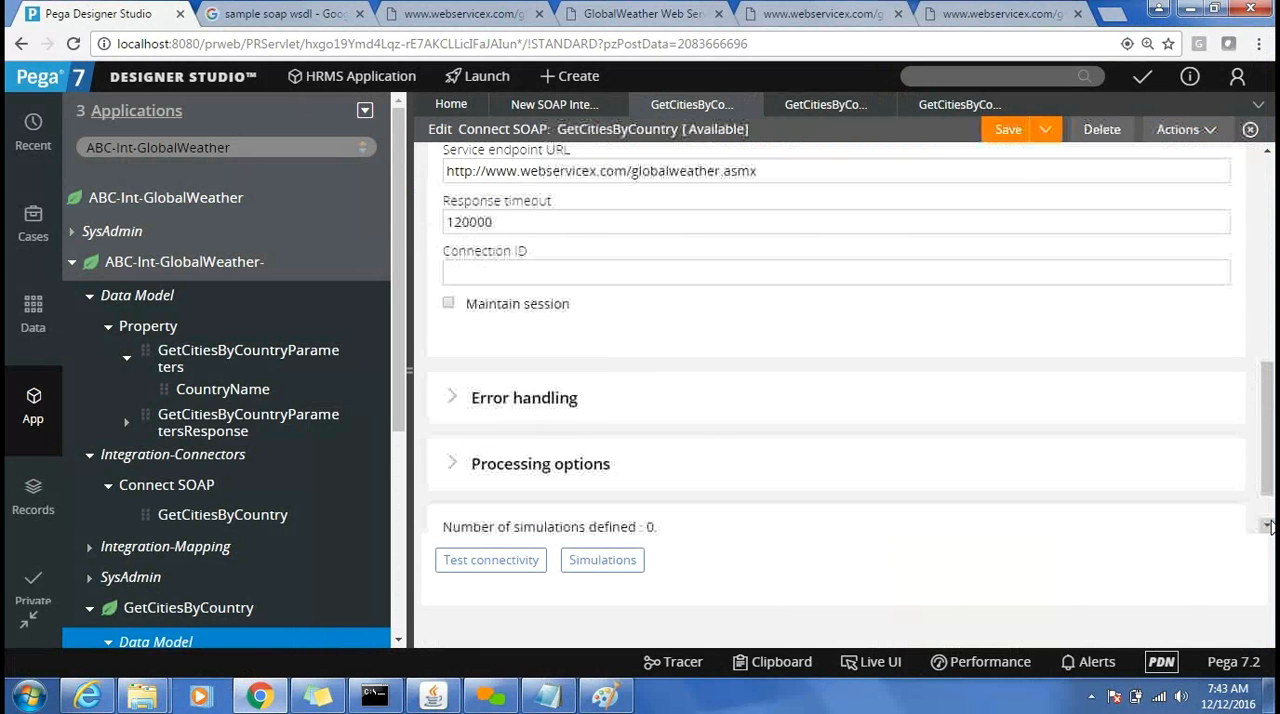
pyautogui.scroll(10, 1262, 214)
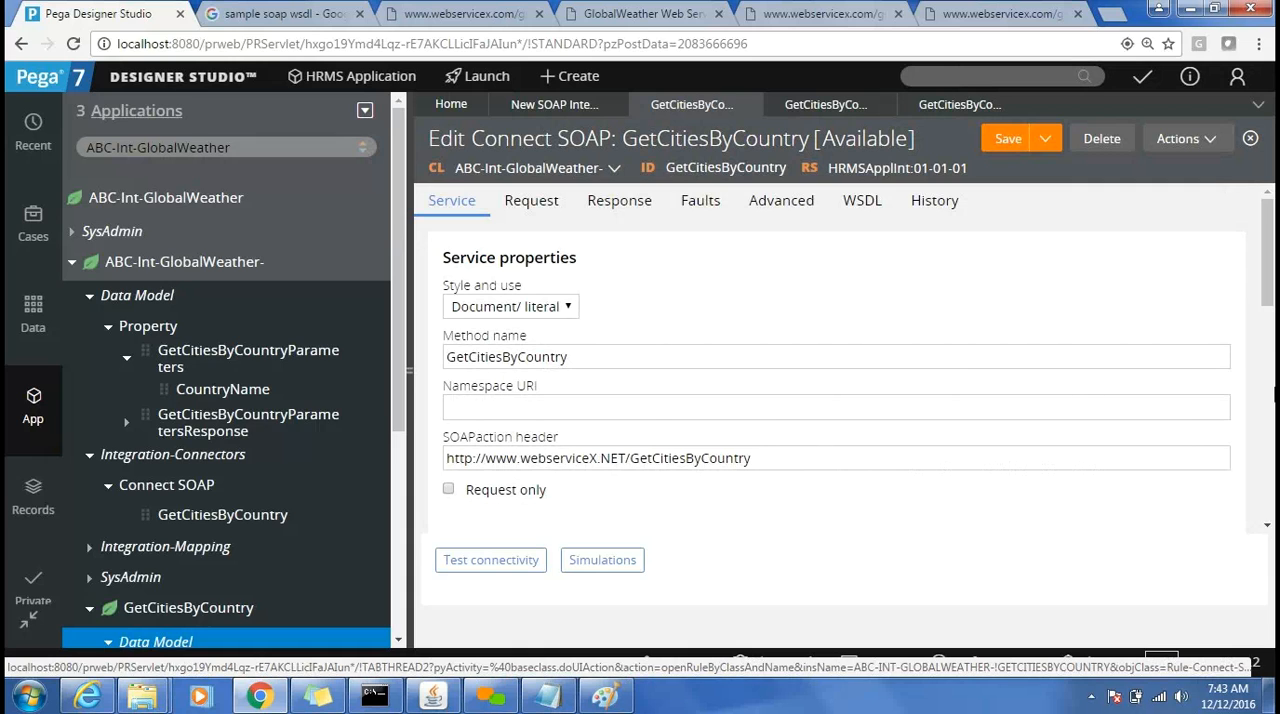
pyautogui.moveTo(1268, 287); pyautogui.dragTo(1268, 429)
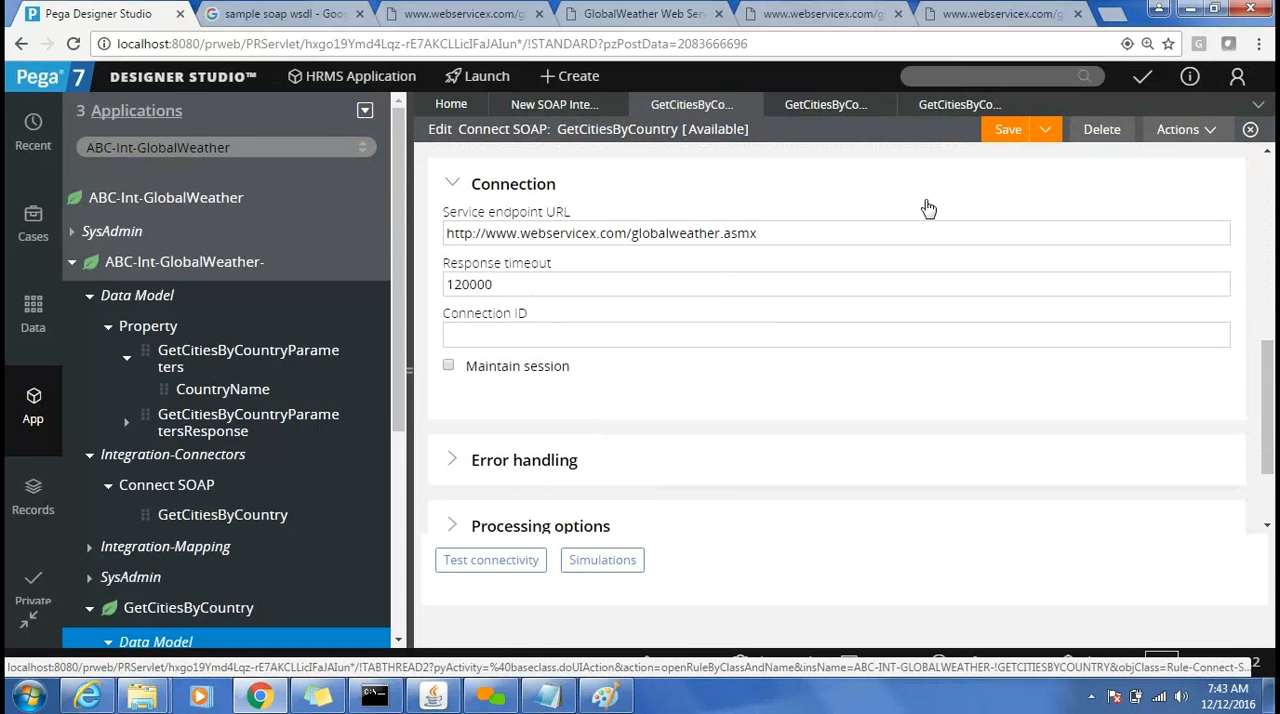
pyautogui.click(835, 231)
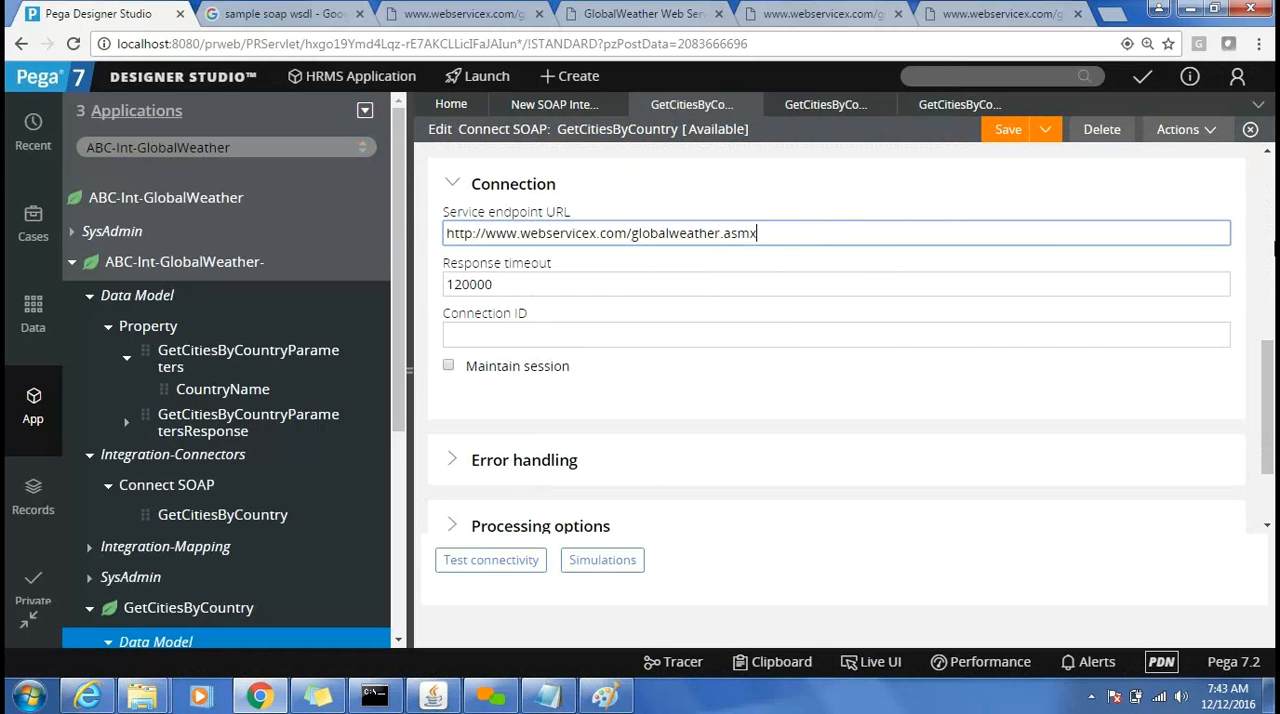
pyautogui.scroll(3, 1268, 177)
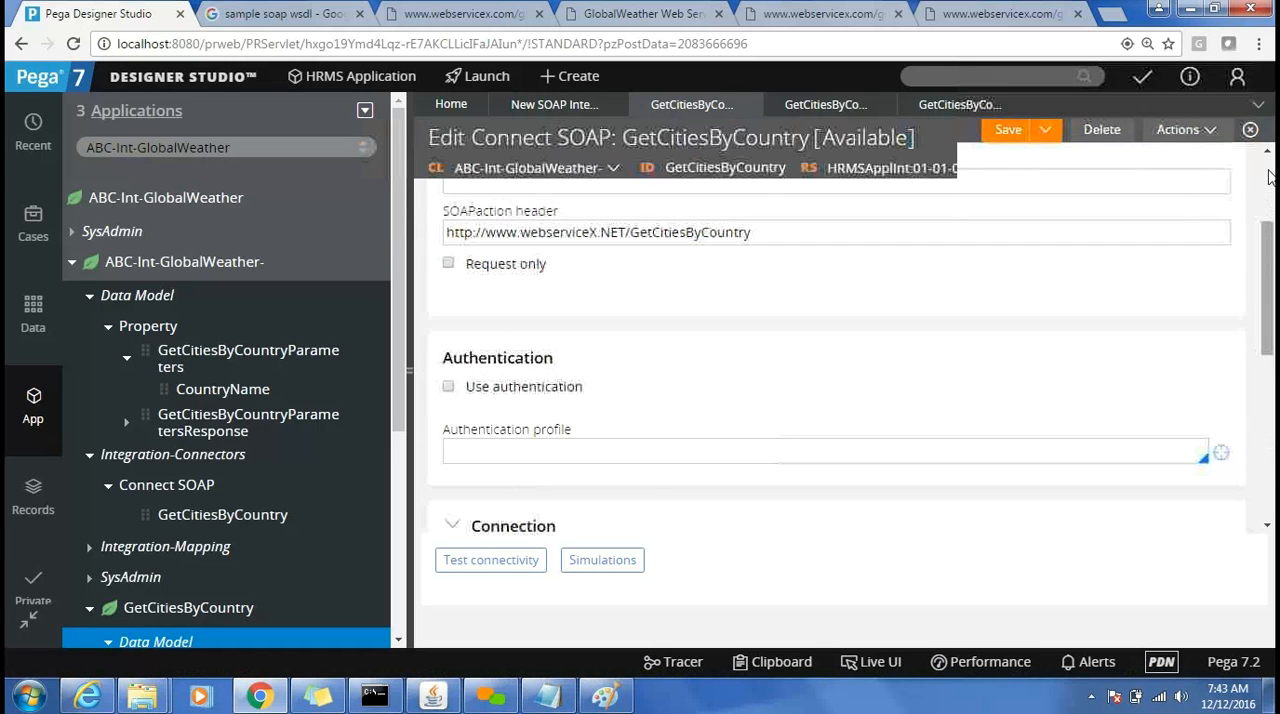
pyautogui.scroll(2, 1268, 177)
# Show the connector's response settings with the explorer pane collapsed, and highlight ParseRule in the response parameter's mapping type.
pyautogui.click(607, 201)
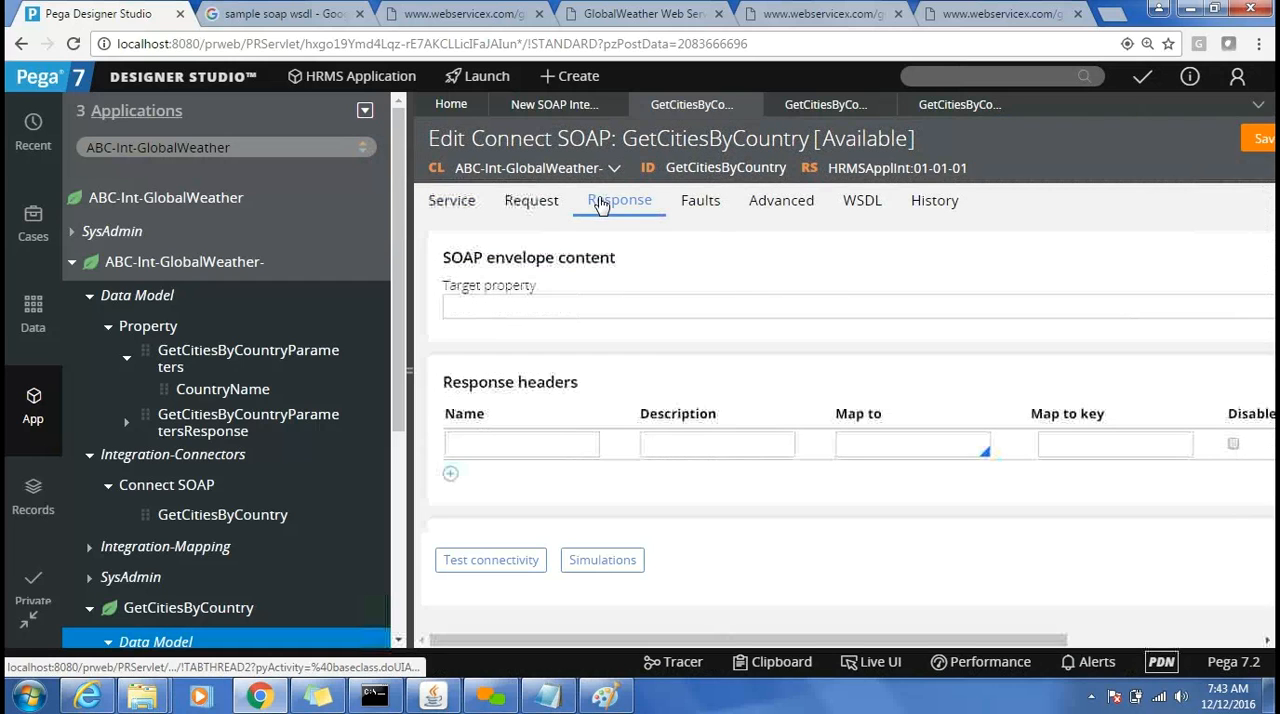
pyautogui.click(410, 358)
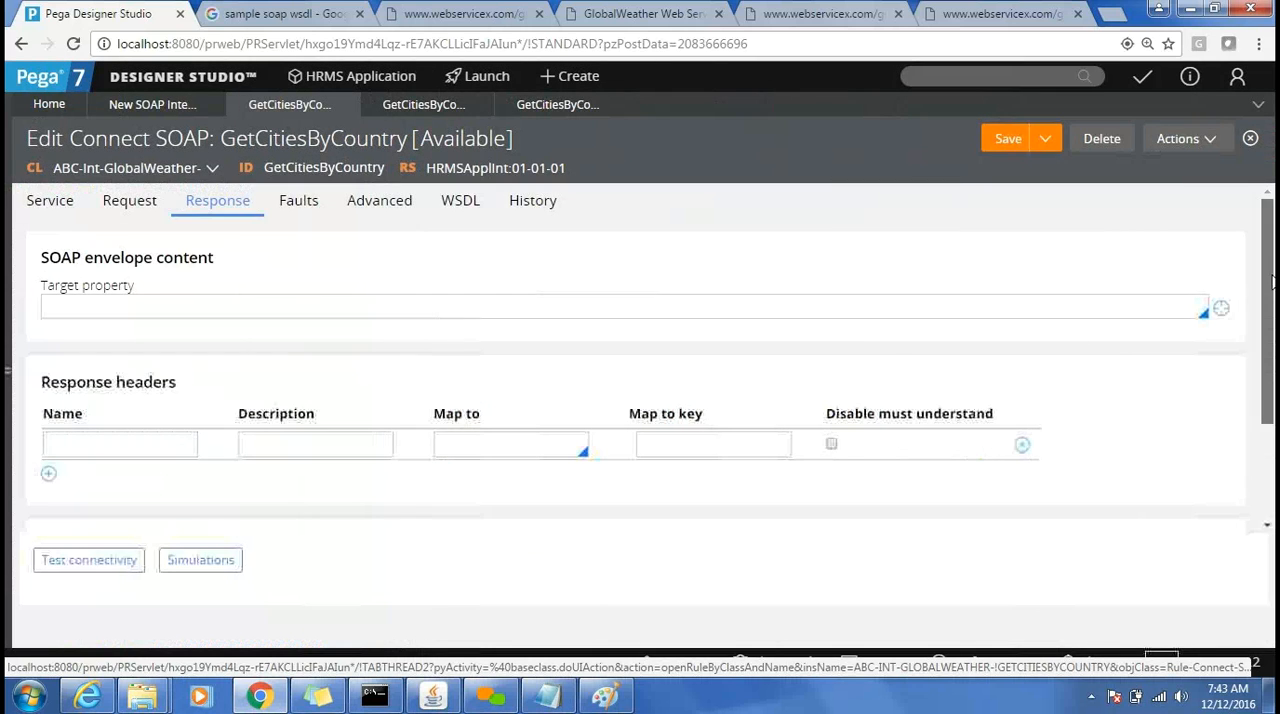
pyautogui.moveTo(1270, 282); pyautogui.dragTo(1268, 381)
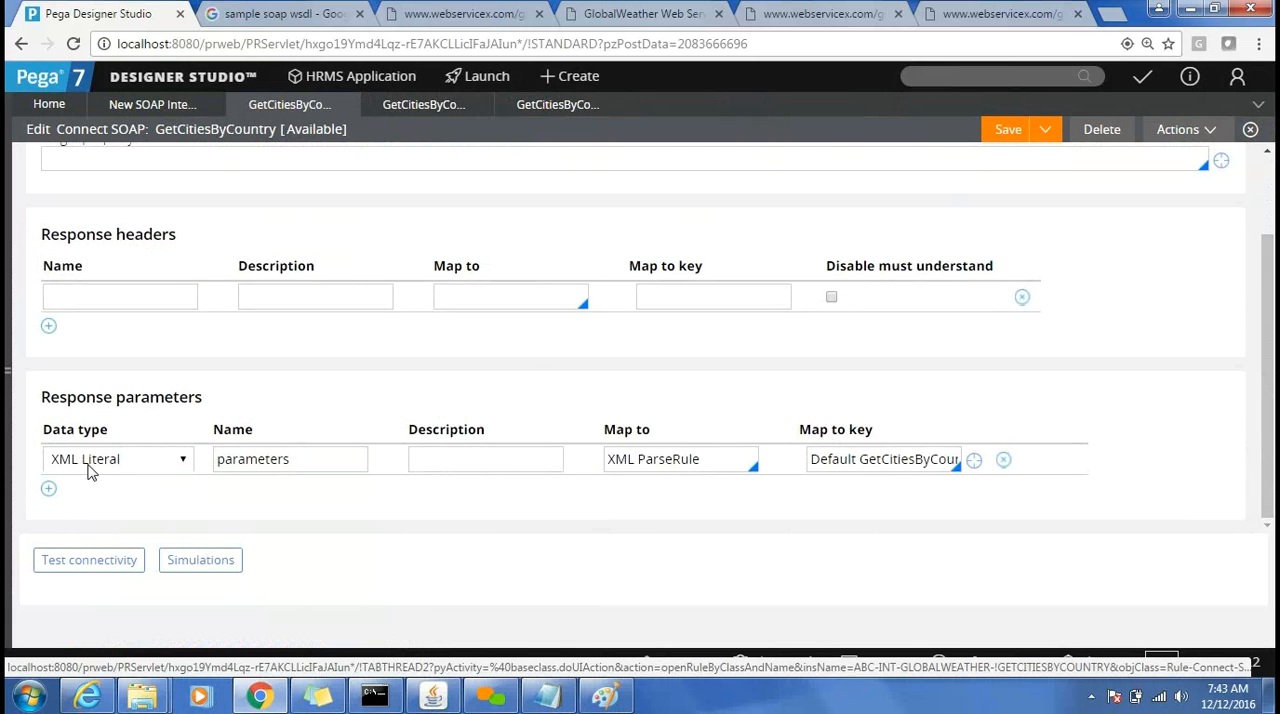
pyautogui.doubleClick(657, 462)
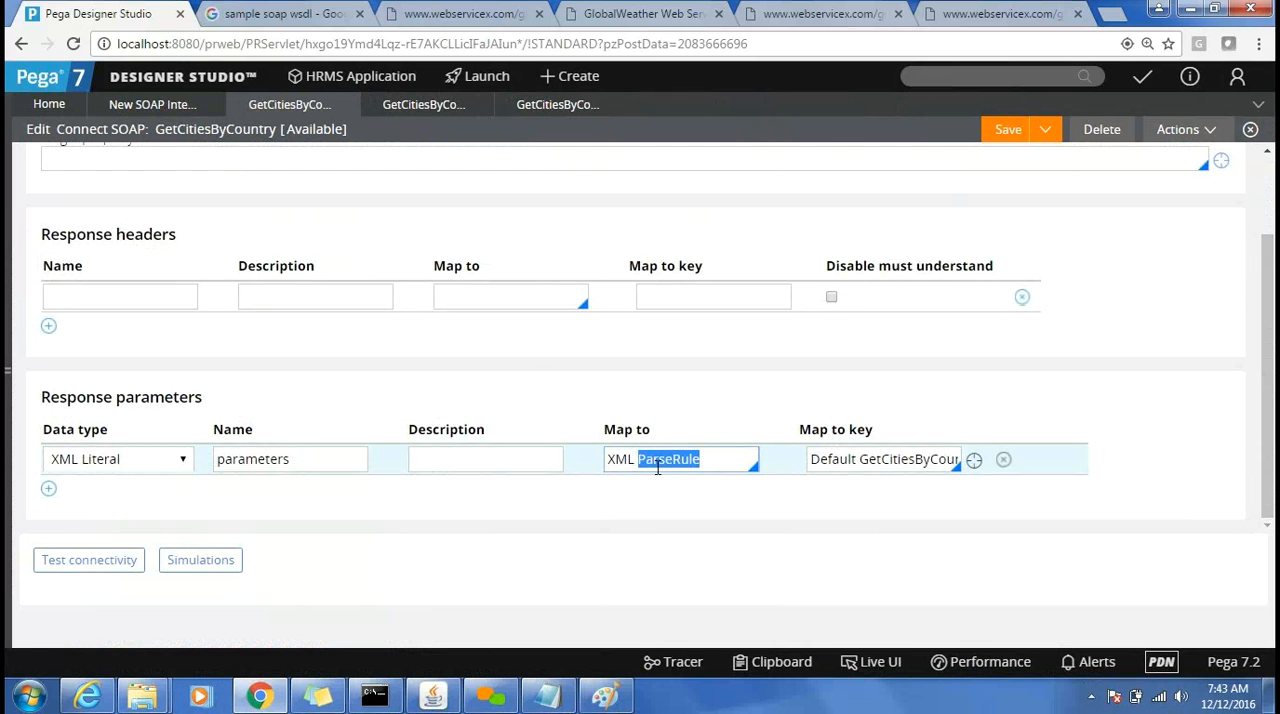
# Add the text (Parse XML) beside the Response label in the Paint diagram, and return to Pega Designer Studio.
pyautogui.click(607, 697)
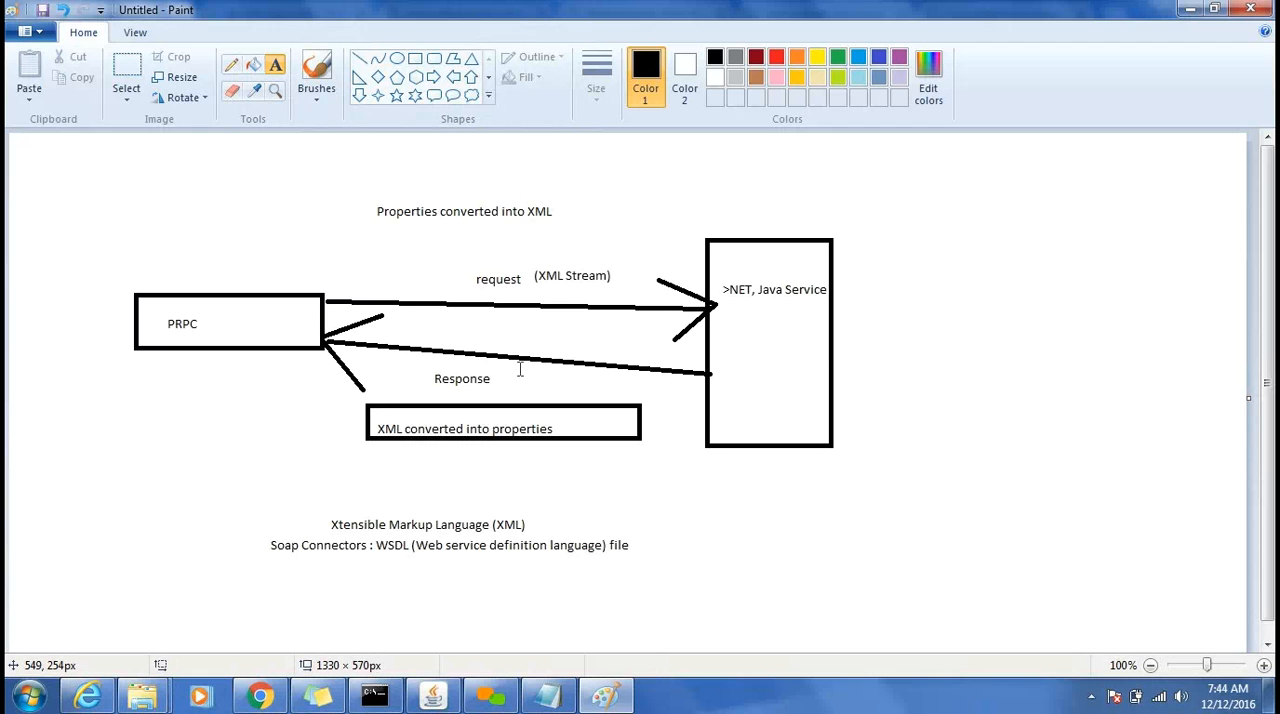
pyautogui.moveTo(516, 367); pyautogui.dragTo(633, 398)
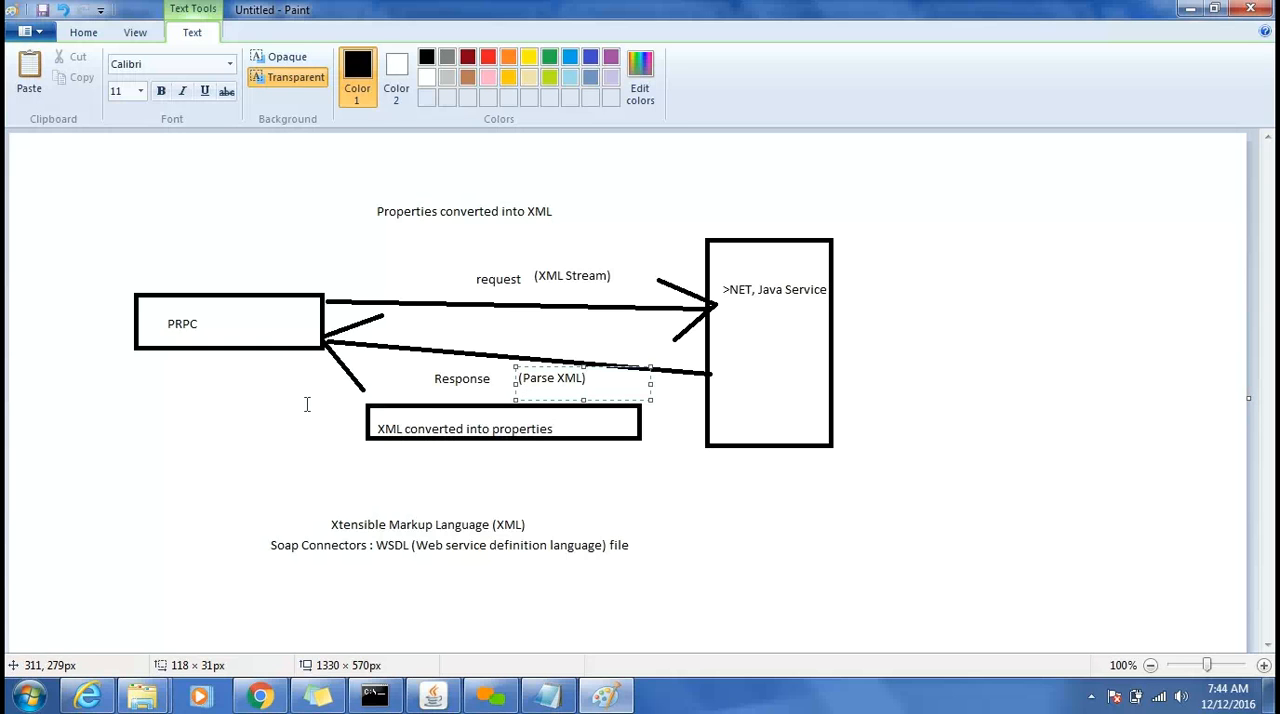
pyautogui.click(278, 703)
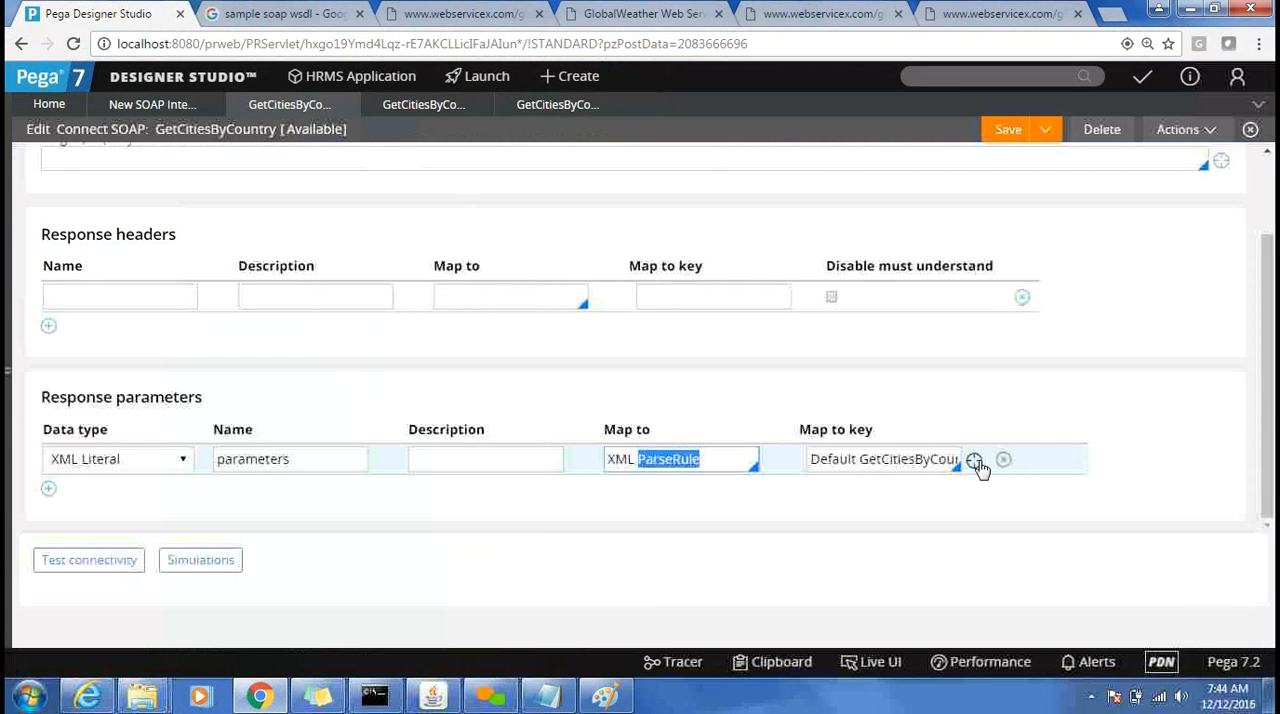
# Open the Parse XML rule mapped to the response parameter and compare its mapping with the GetCitiesByCountry XML Stream rule.
pyautogui.click(975, 461)
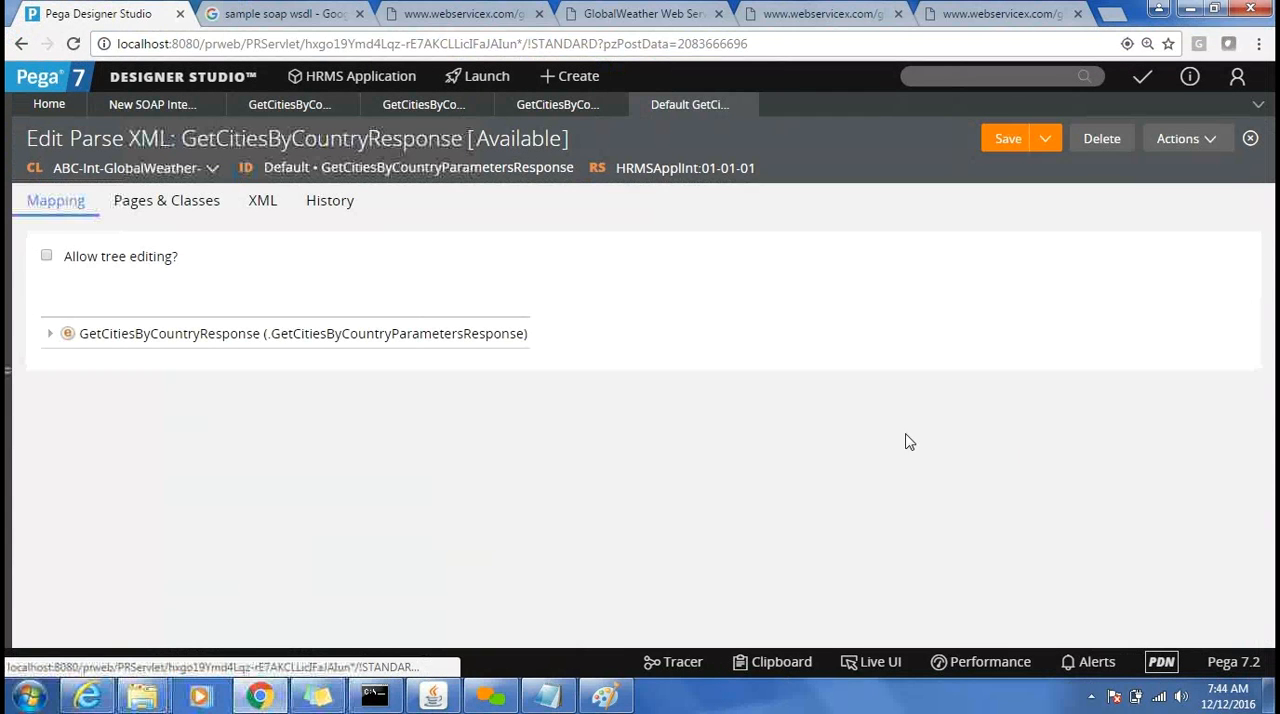
pyautogui.doubleClick(100, 139)
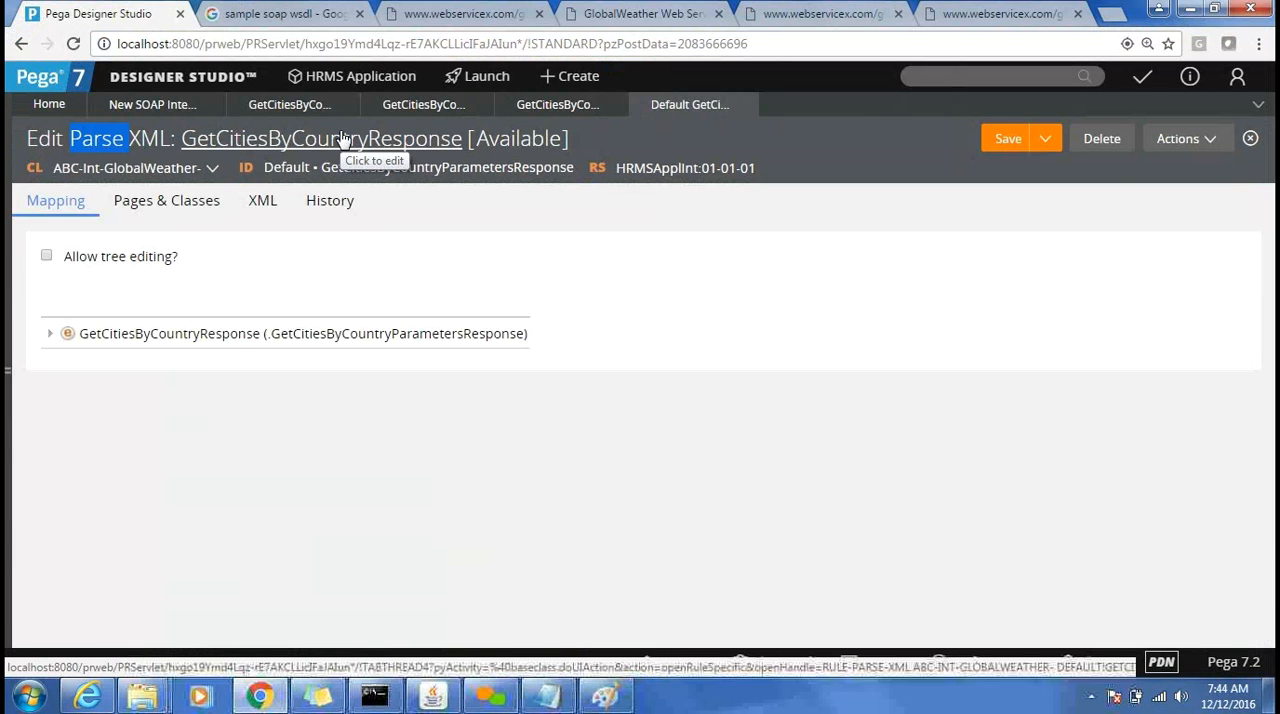
pyautogui.click(426, 109)
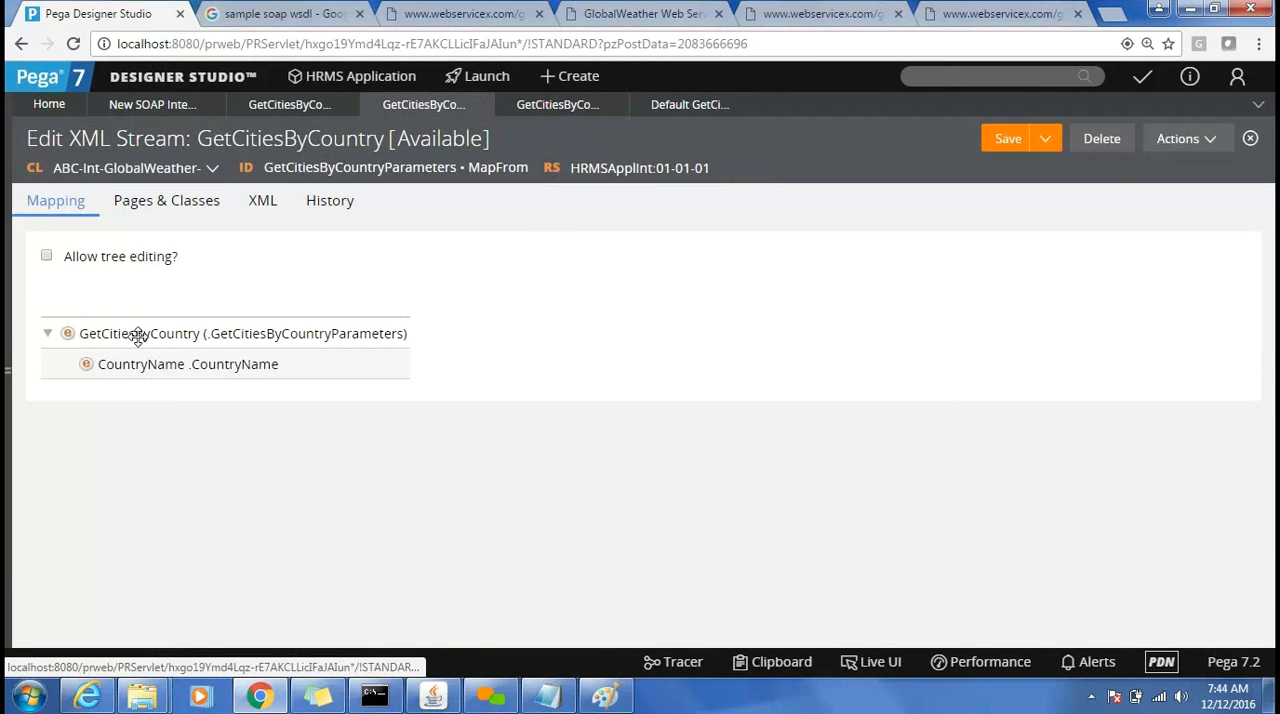
pyautogui.click(687, 110)
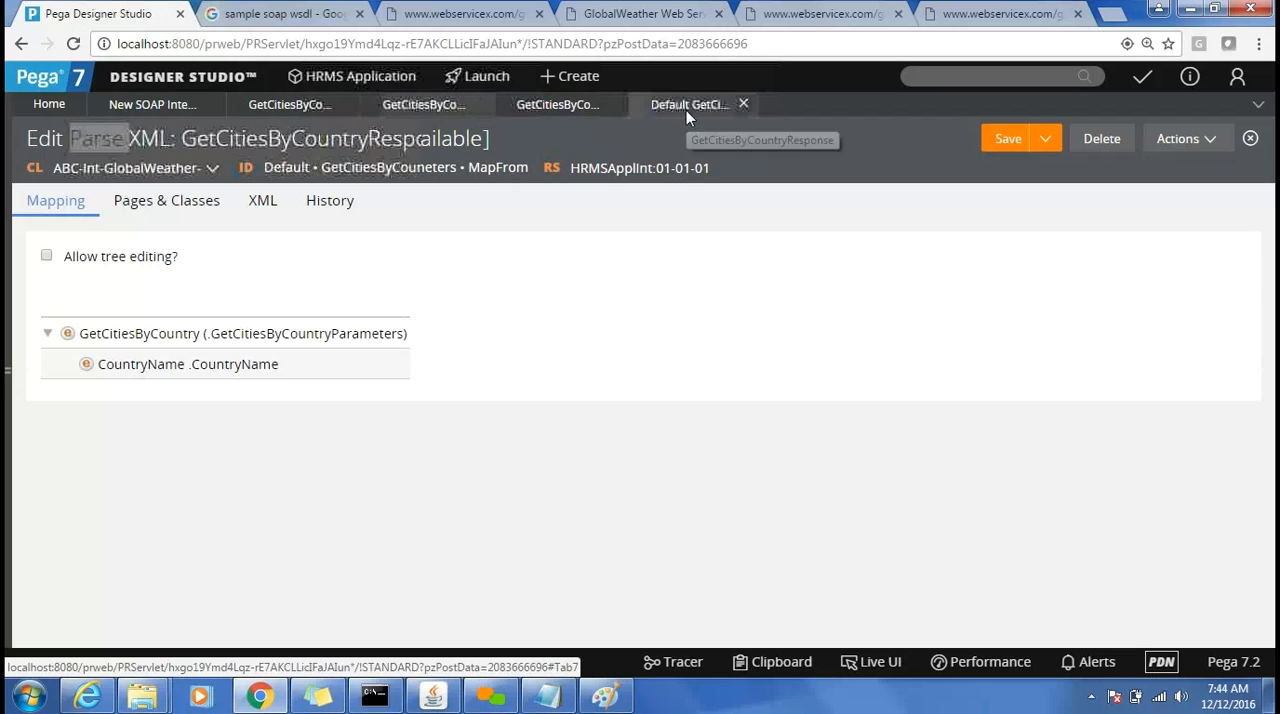
# Expand the GetCitiesByCountryResponse node and inspect the context page in its mapping details.
pyautogui.click(50, 334)
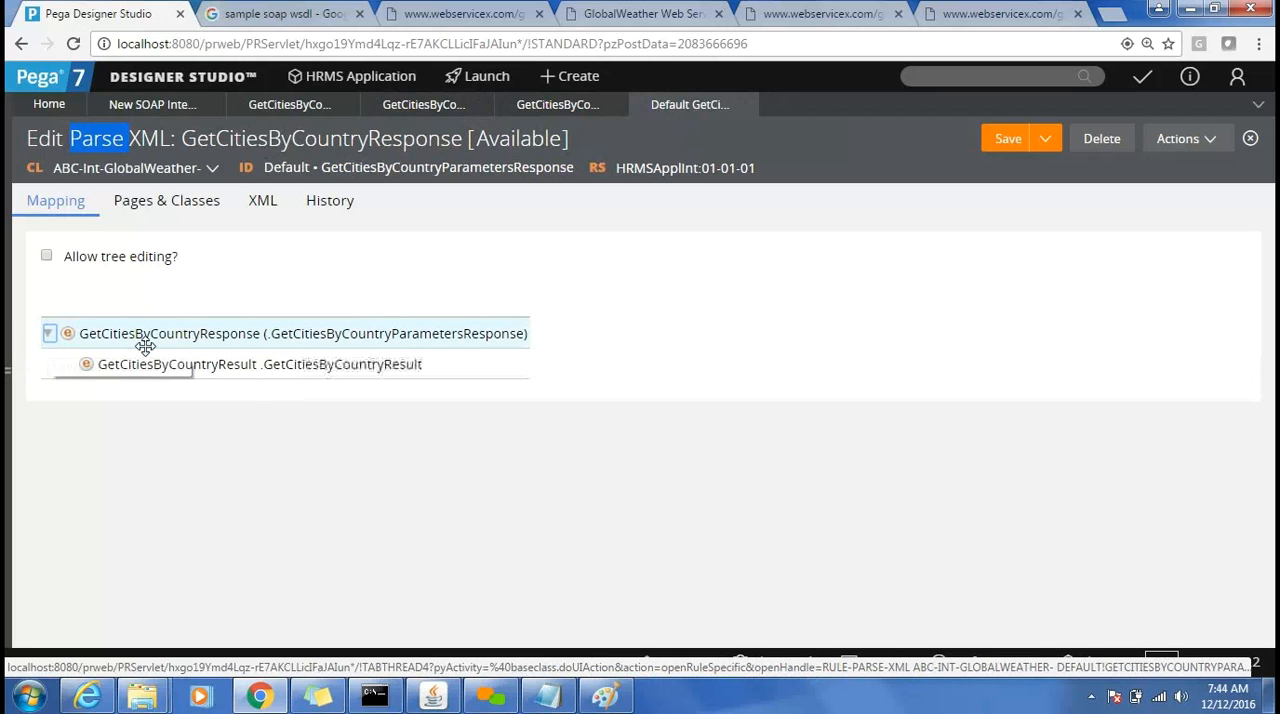
pyautogui.doubleClick(320, 337)
pyautogui.tripleClick(387, 401)
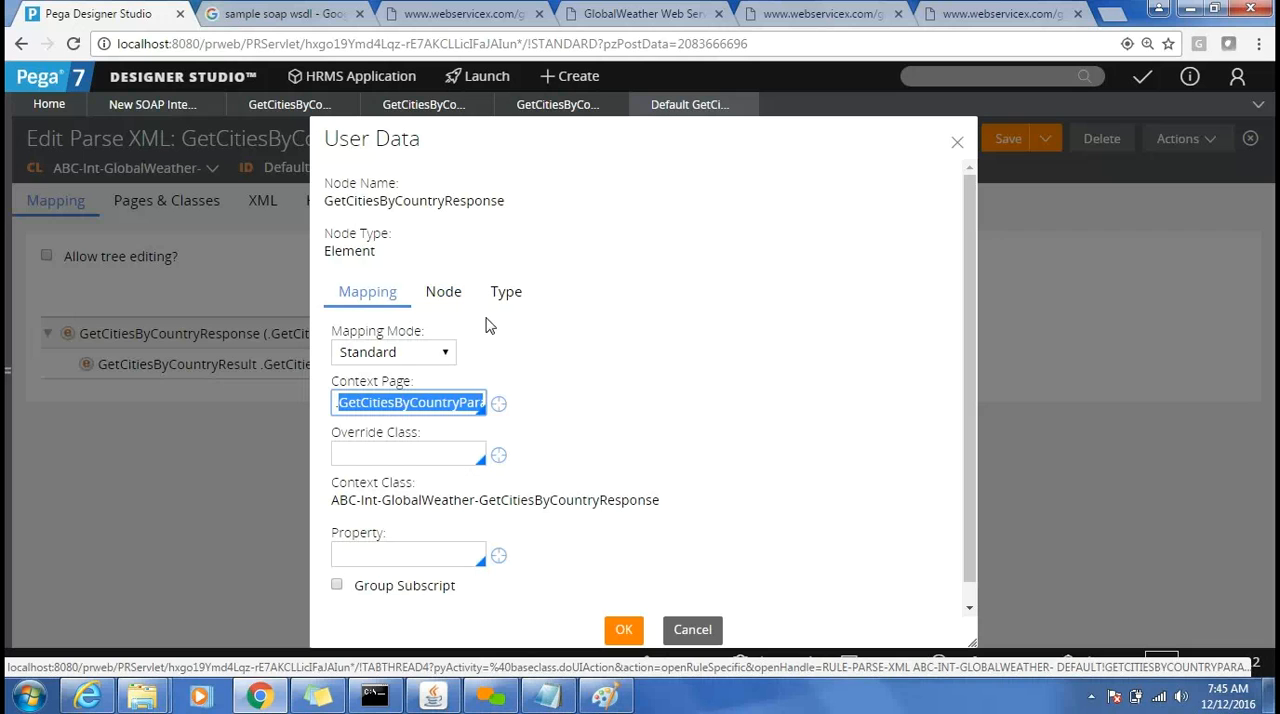
pyautogui.click(623, 629)
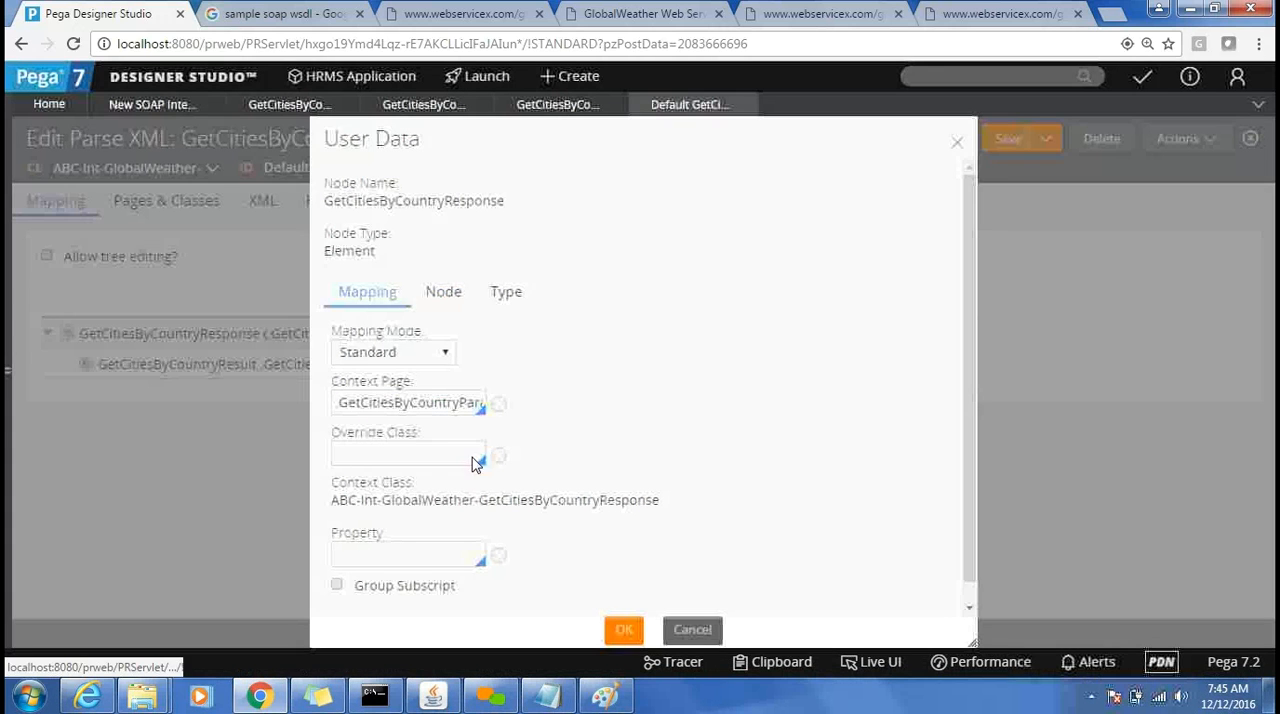
# Inspect the property mapped to the GetCitiesByCountryResult node in its mapping details.
pyautogui.click(383, 368)
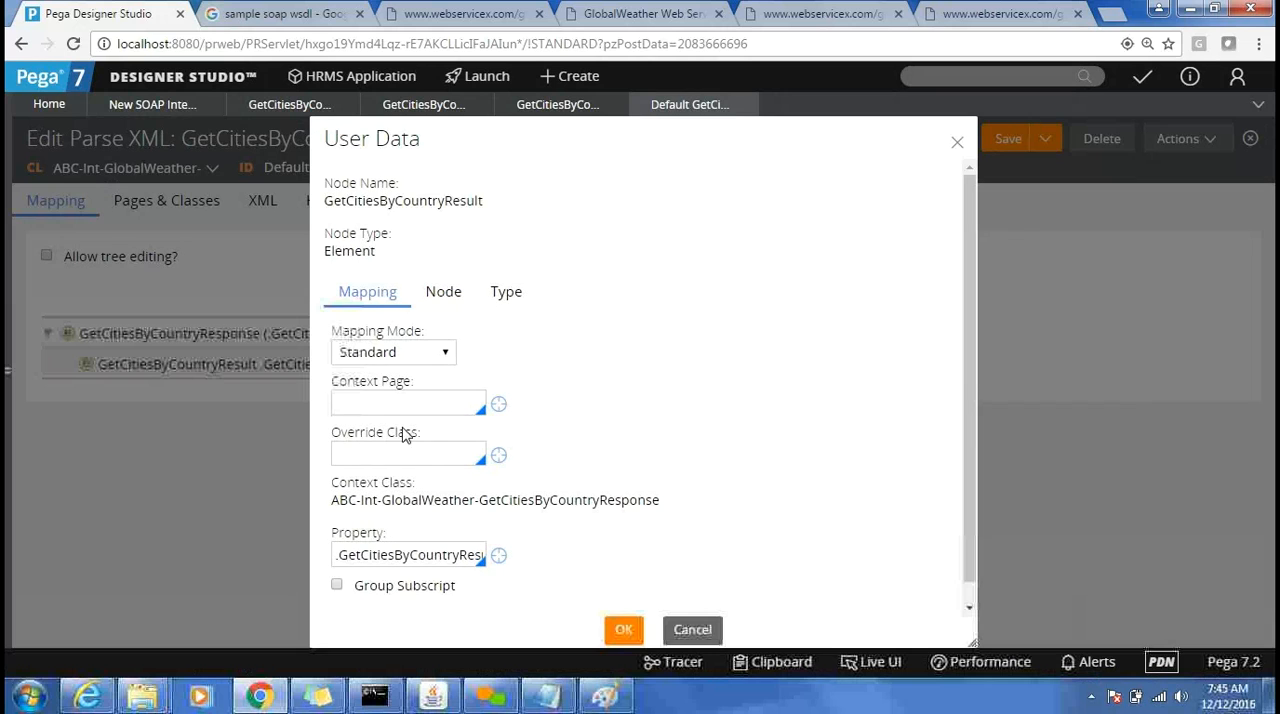
pyautogui.doubleClick(423, 555)
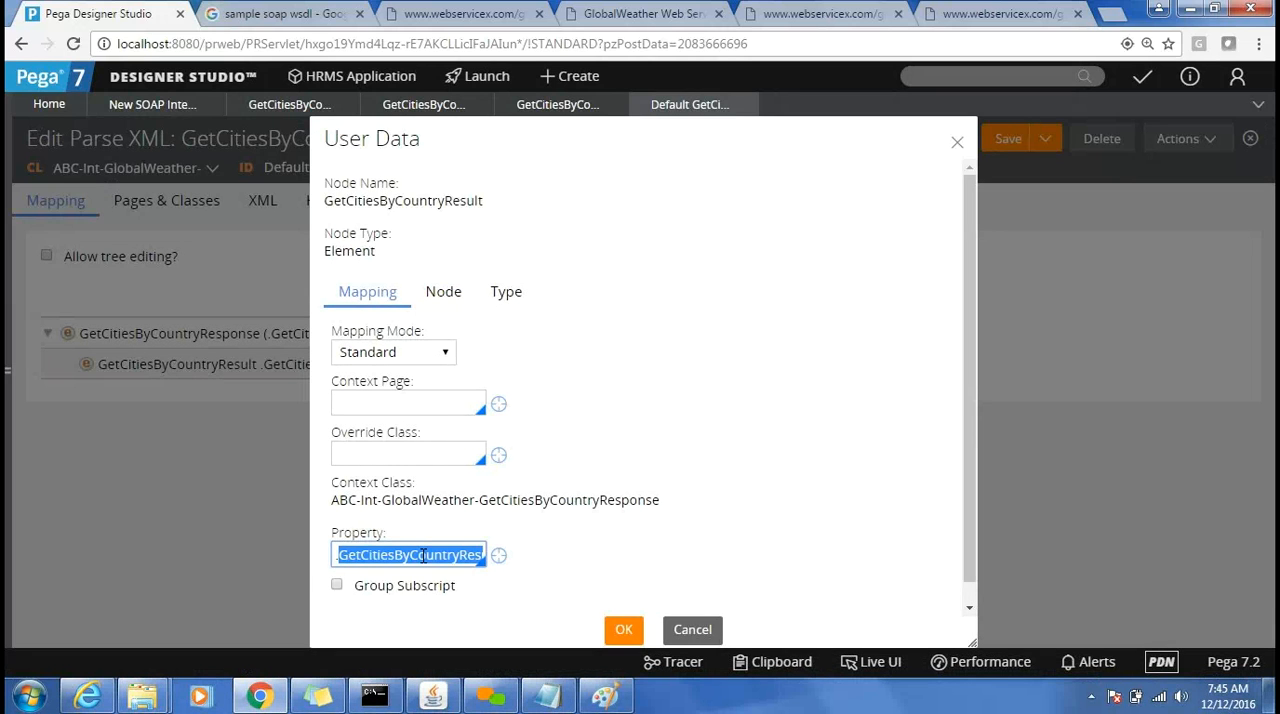
pyautogui.click(624, 632)
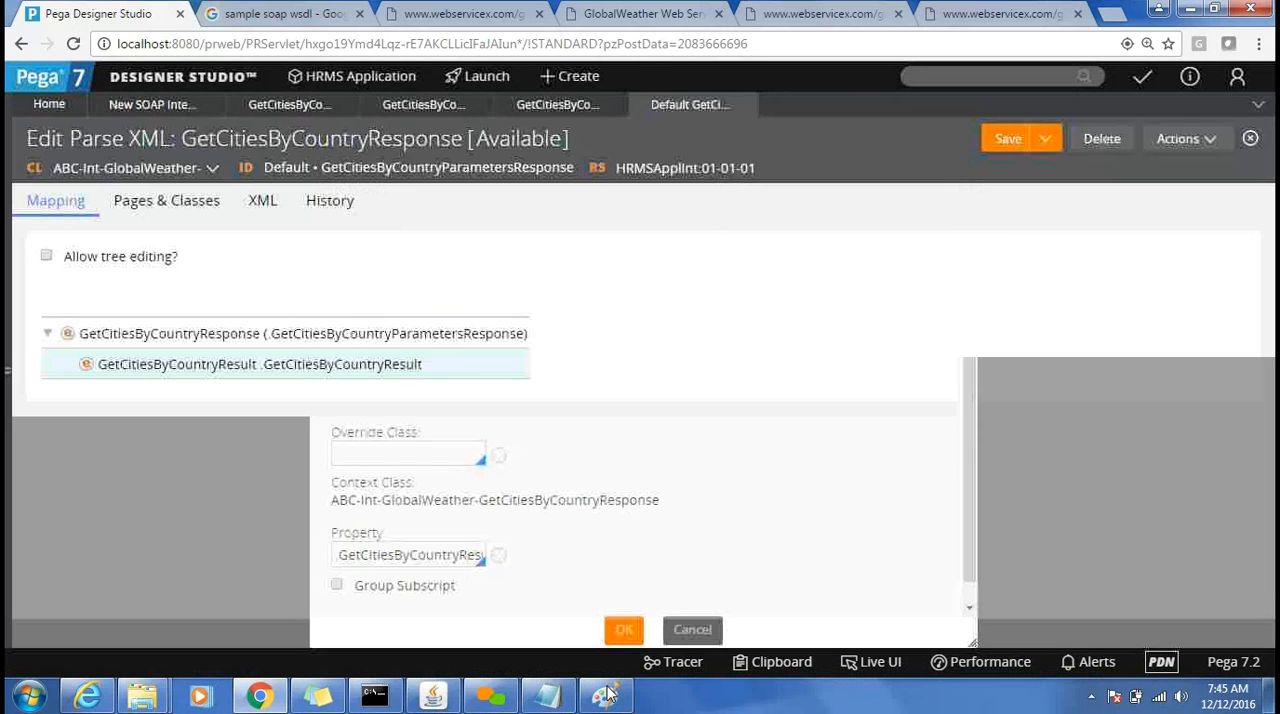
# Switch to Notepad and start a new line below the GetCitiesByCountry XML sample with .GetCitiesByCountryParameters.
pyautogui.click(607, 694)
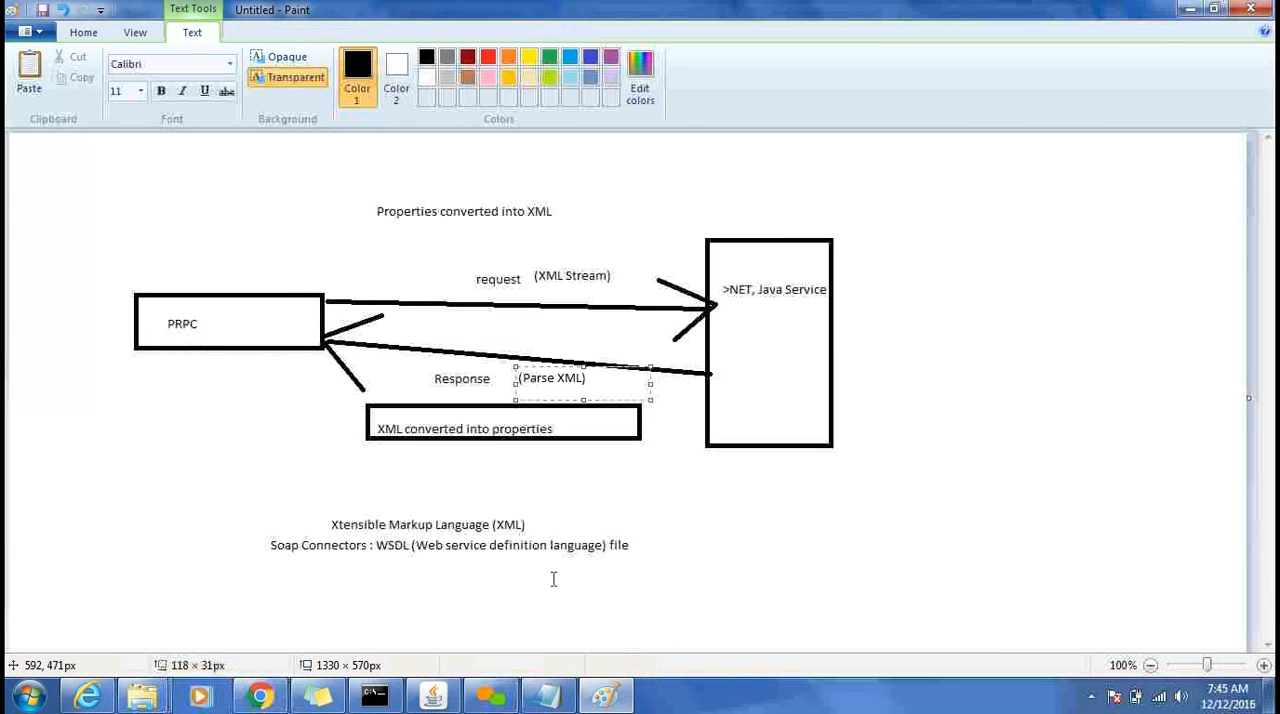
pyautogui.click(550, 696)
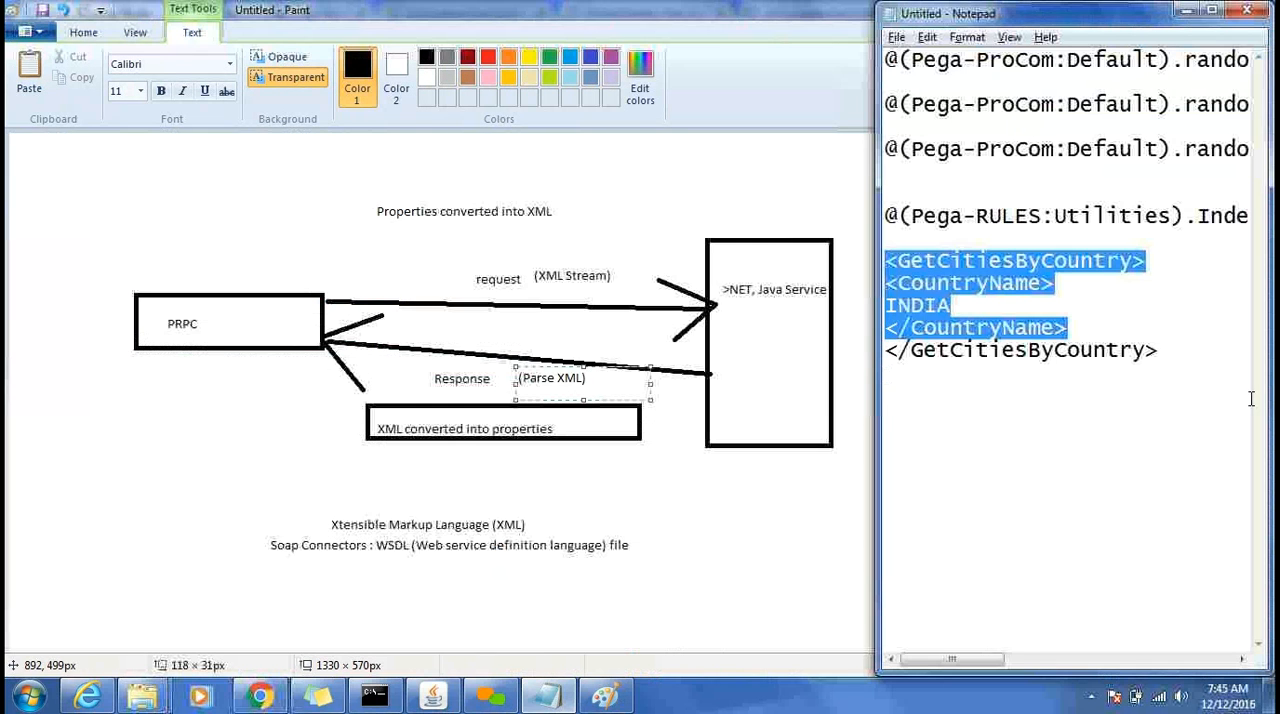
pyautogui.click(1198, 358)
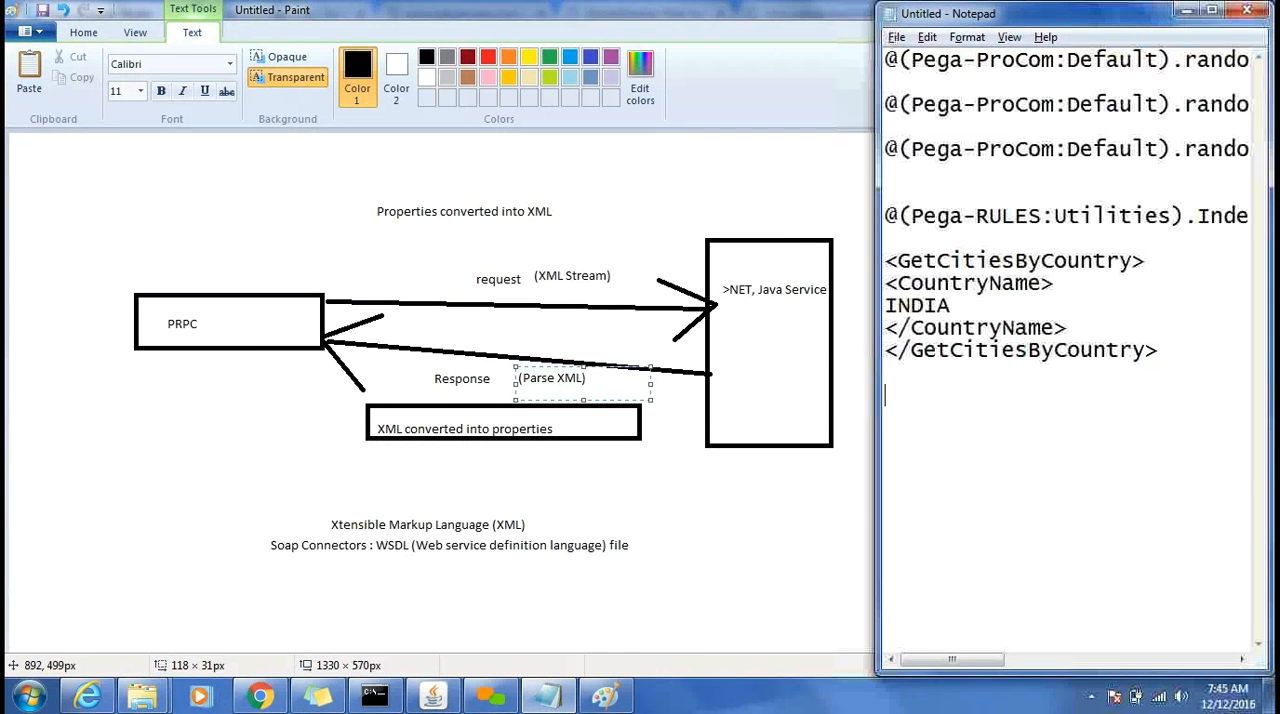
pyautogui.press('Return')
pyautogui.press('Return')
pyautogui.write('.Get')
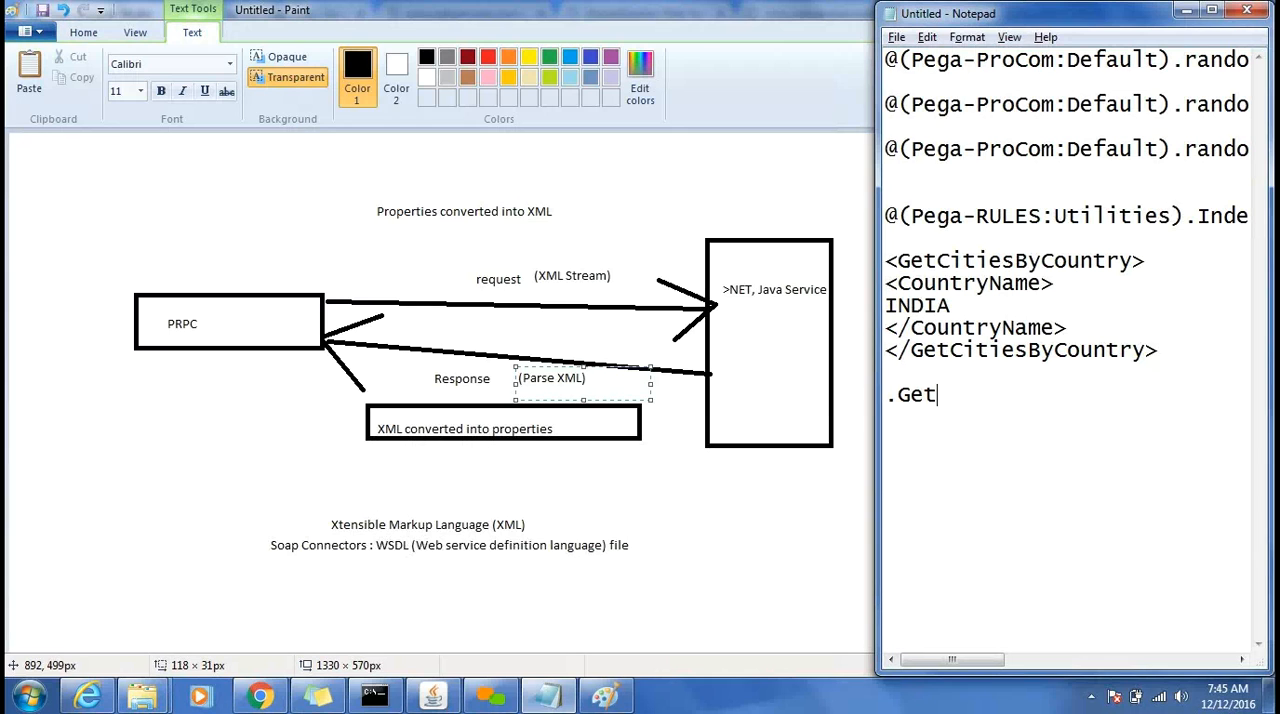
pyautogui.write('CitiesByCountryParamet')
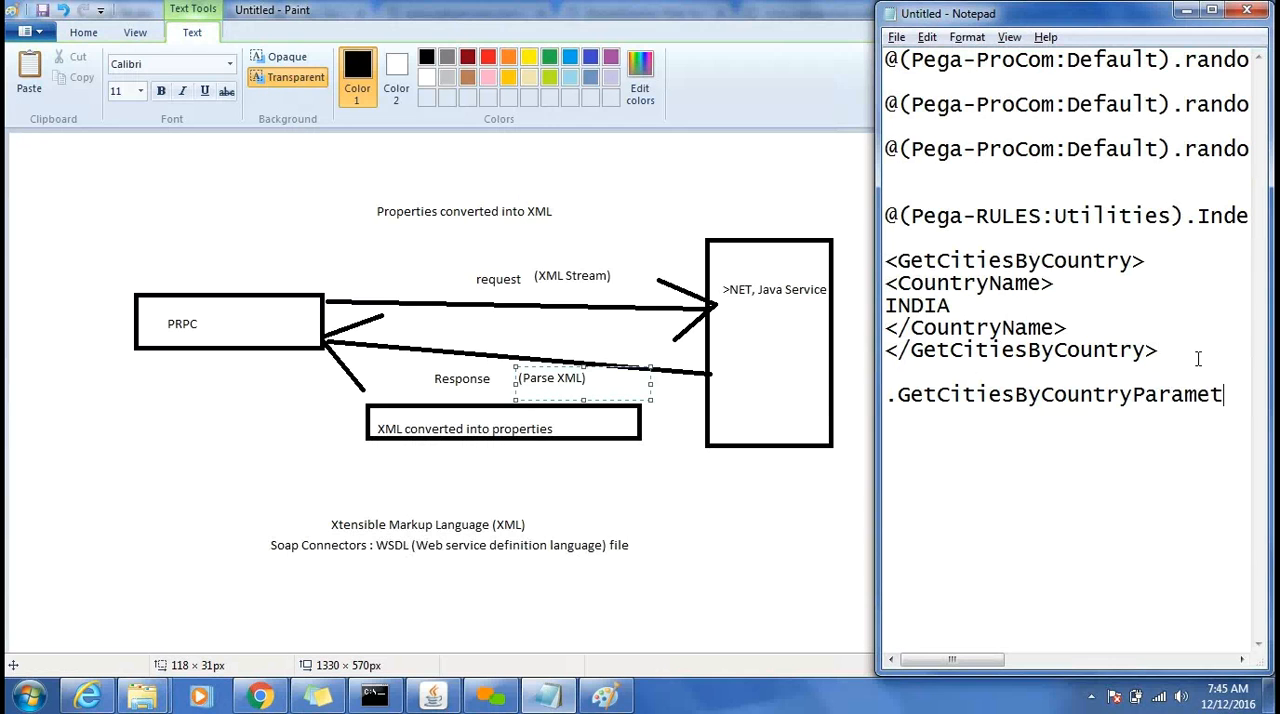
pyautogui.write('ers.')
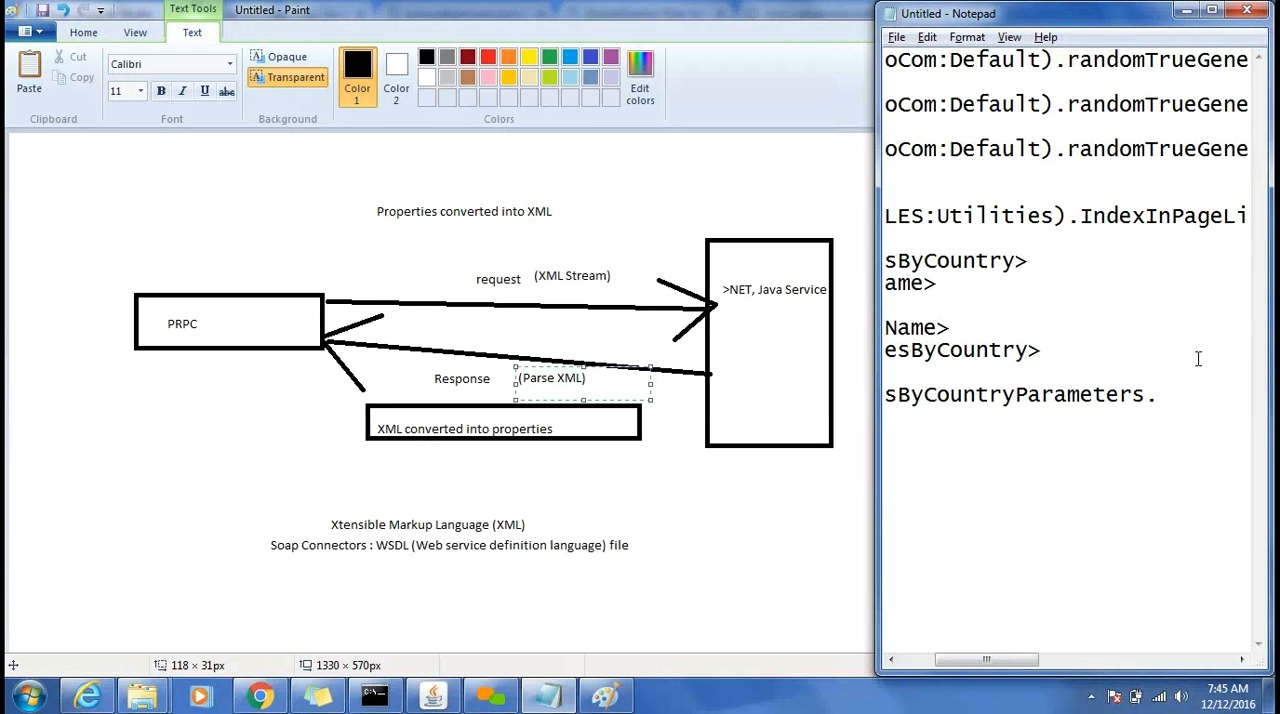
# Place the Notepad window over the Parse XML rule in Designer Studio and widen it to show the whole reference line.
pyautogui.hotkey('alt', 'Tab')
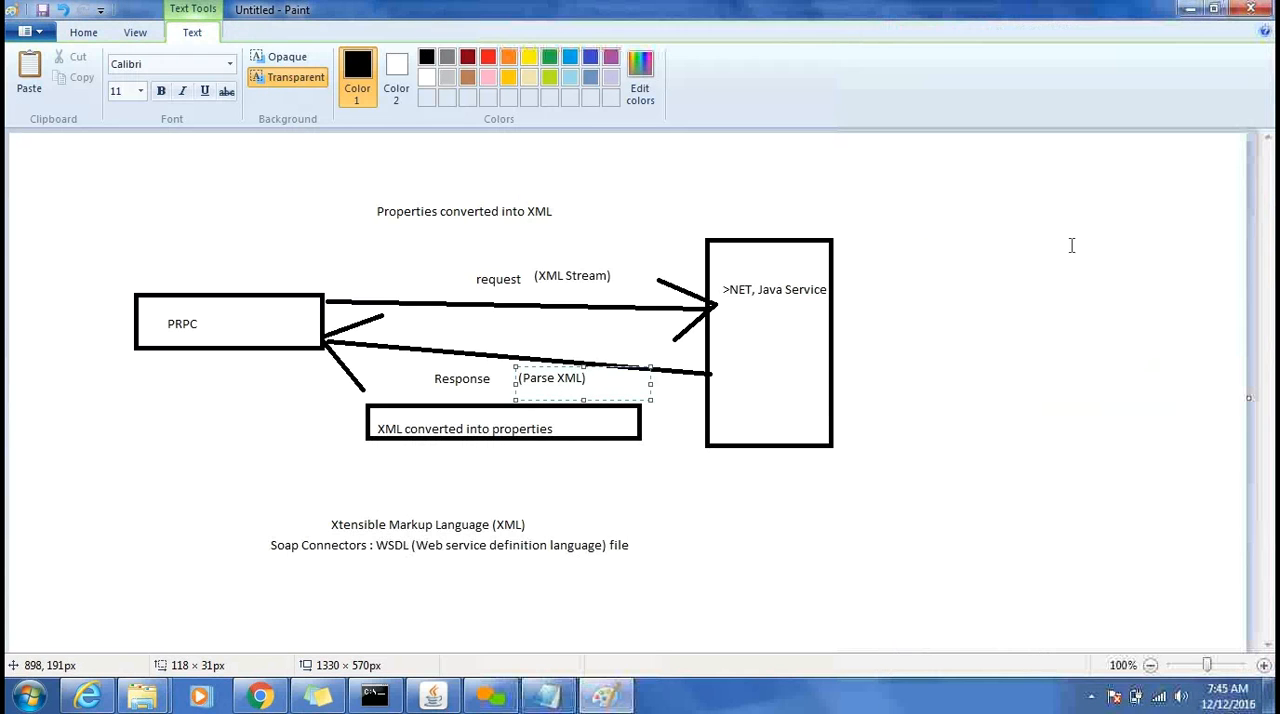
pyautogui.click(607, 703)
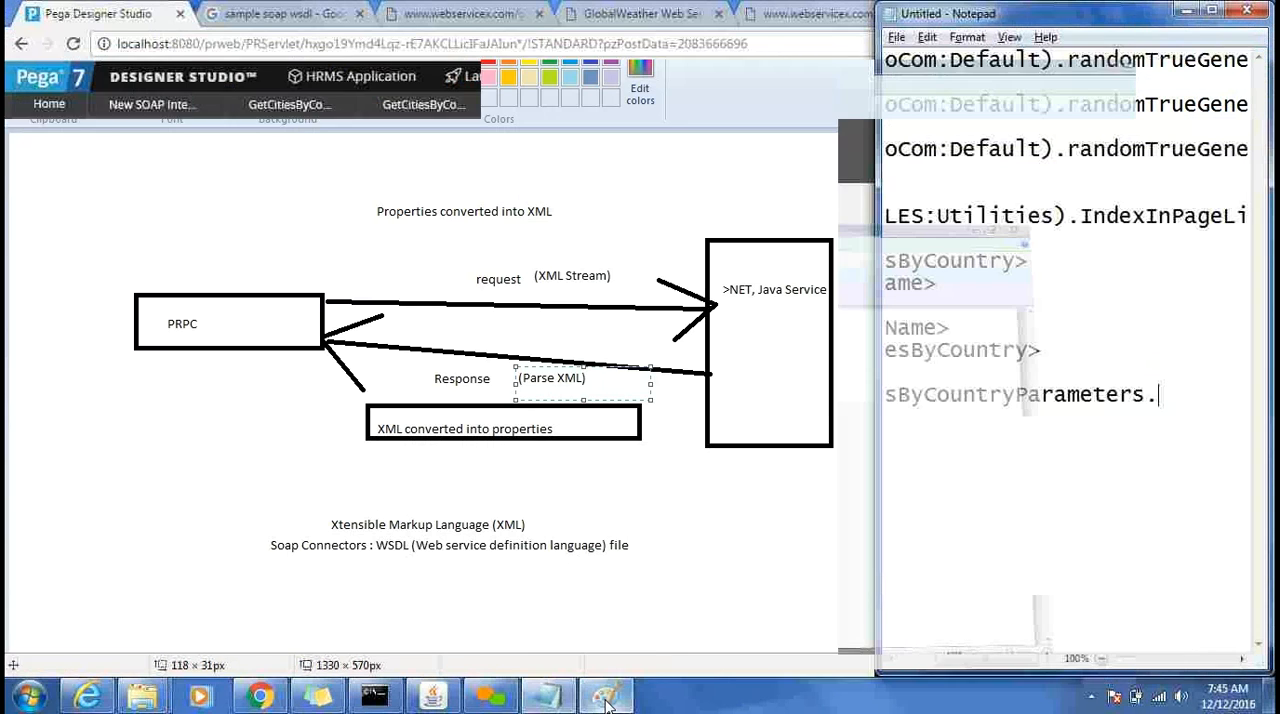
pyautogui.click(548, 697)
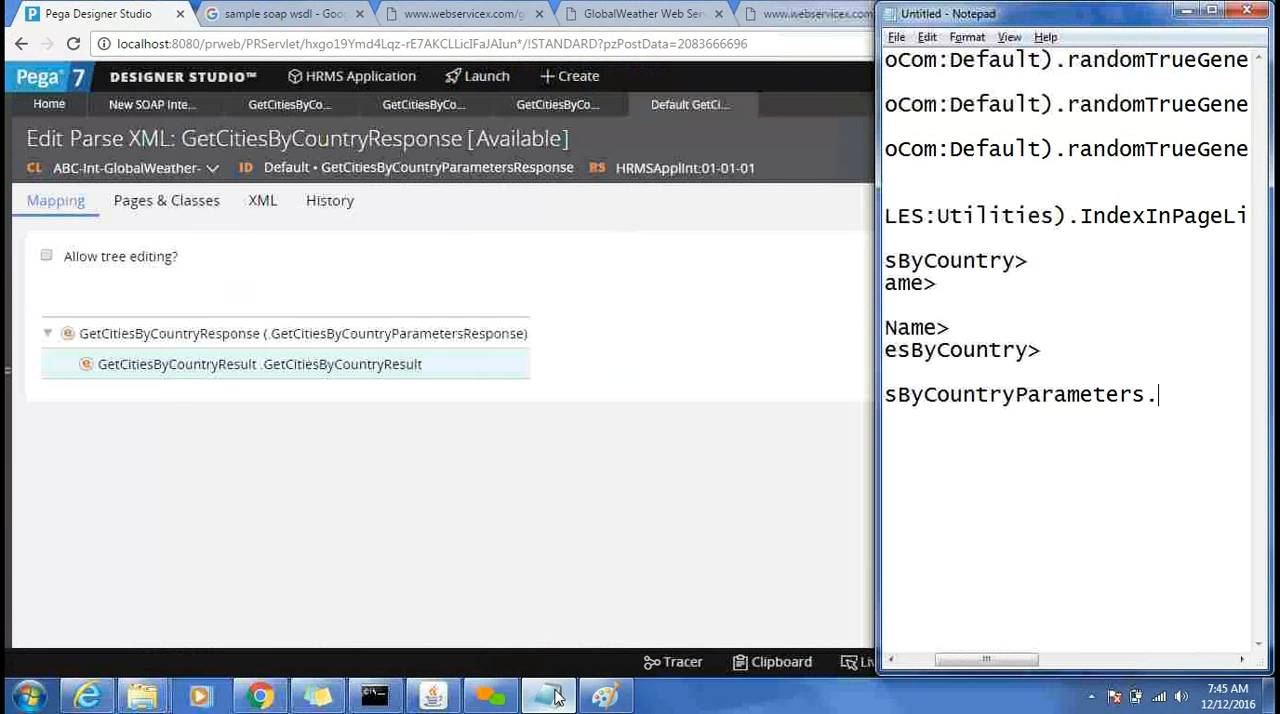
pyautogui.hotkey('alt', 'Tab')
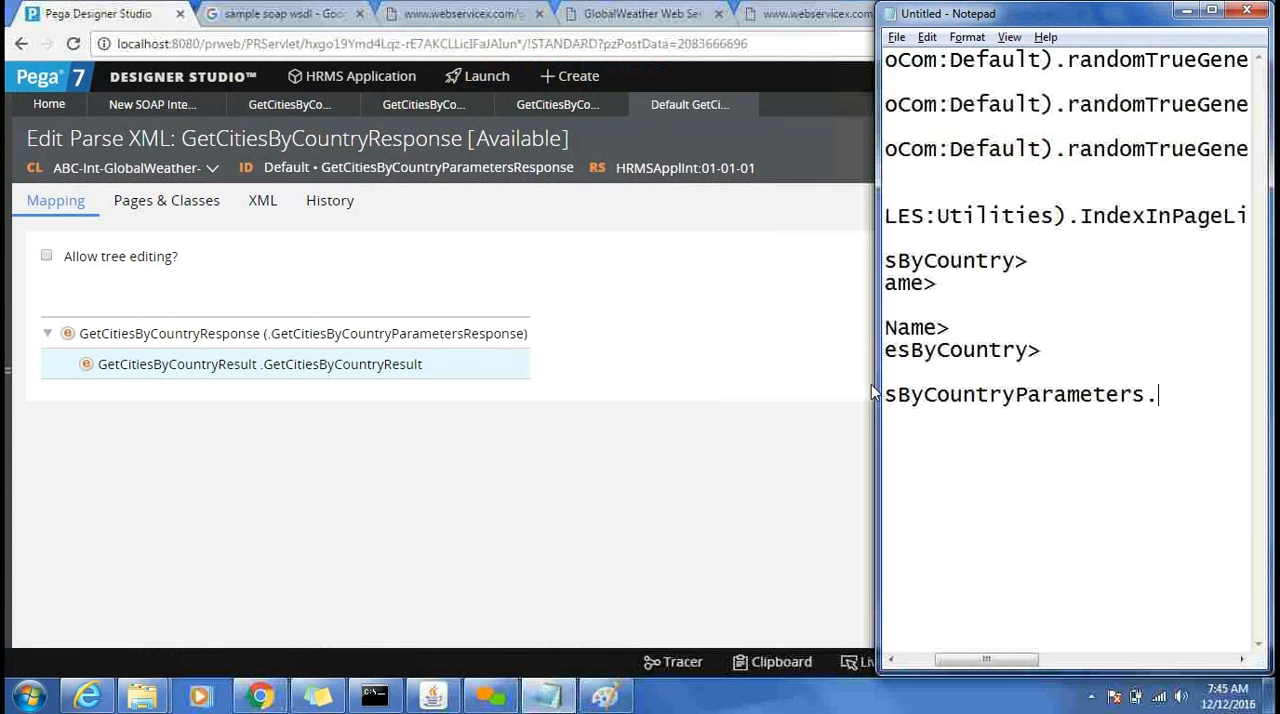
pyautogui.moveTo(874, 384); pyautogui.dragTo(245, 443)
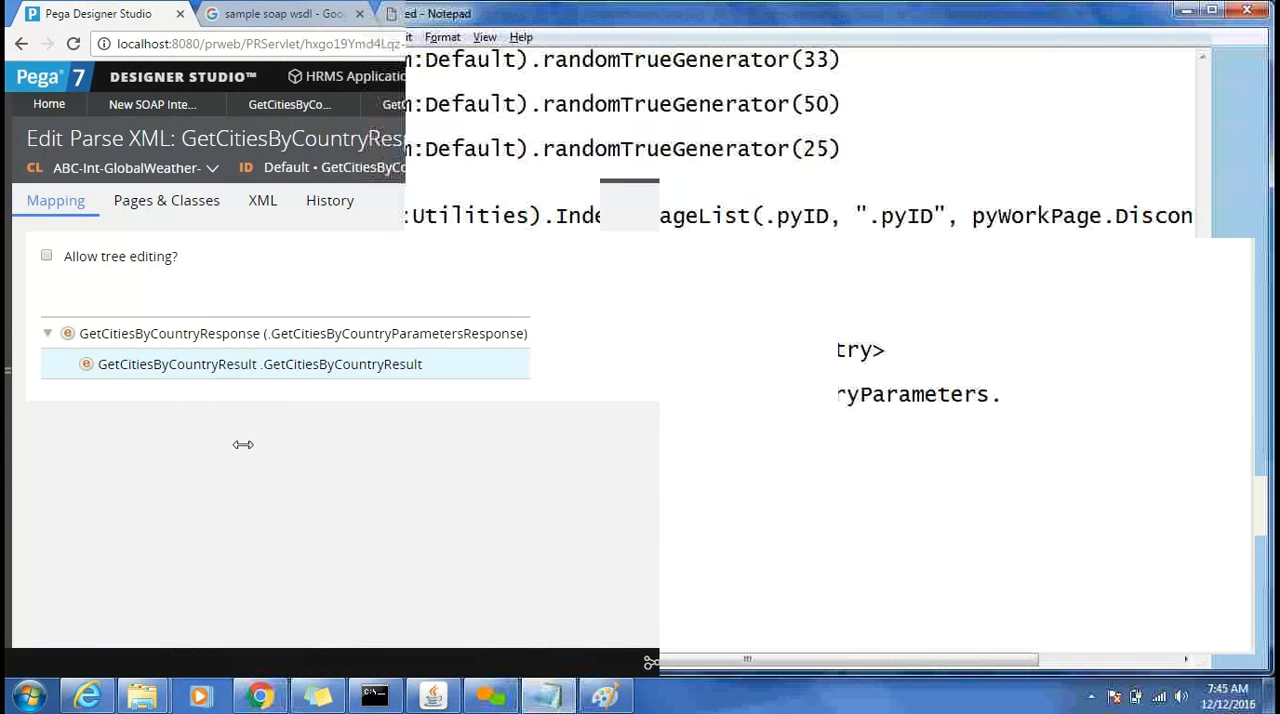
# Complete the property reference in Notepad by adding GetCitiesByCountryResult after .GetCitiesByCountryParameters.
pyautogui.write('Gt')
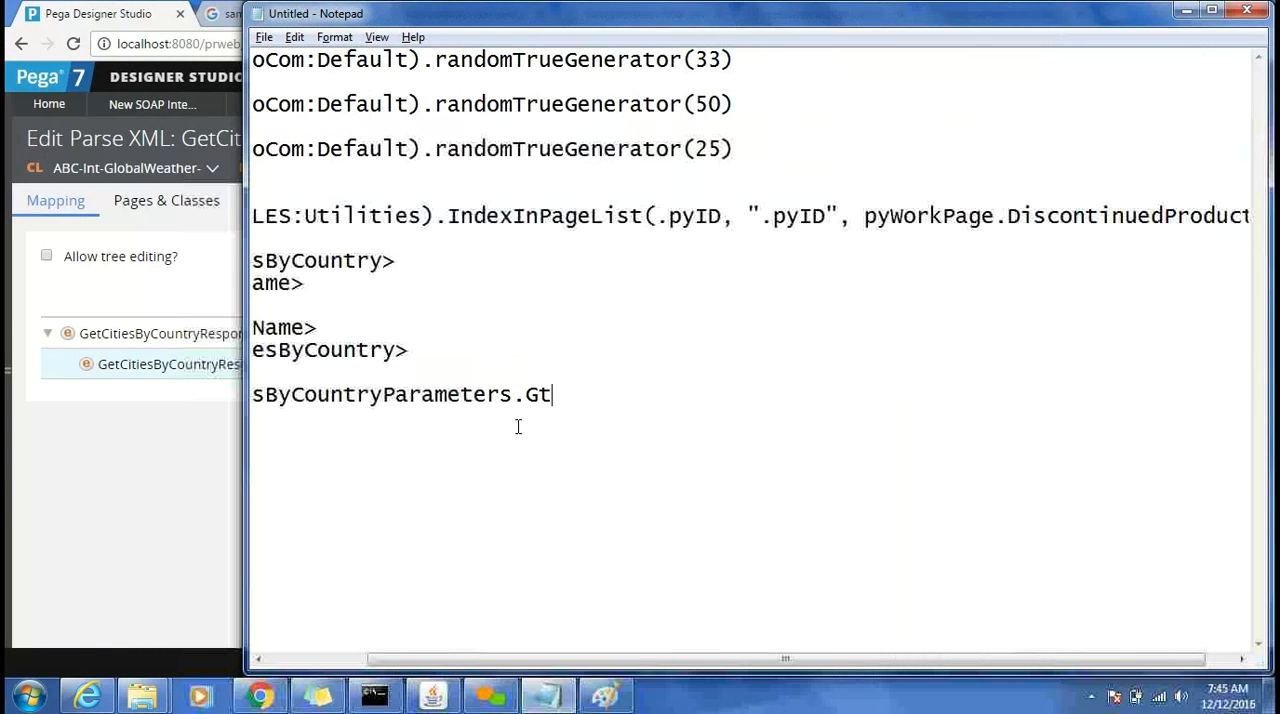
pyautogui.press('BackSpace')
pyautogui.write('etCities')
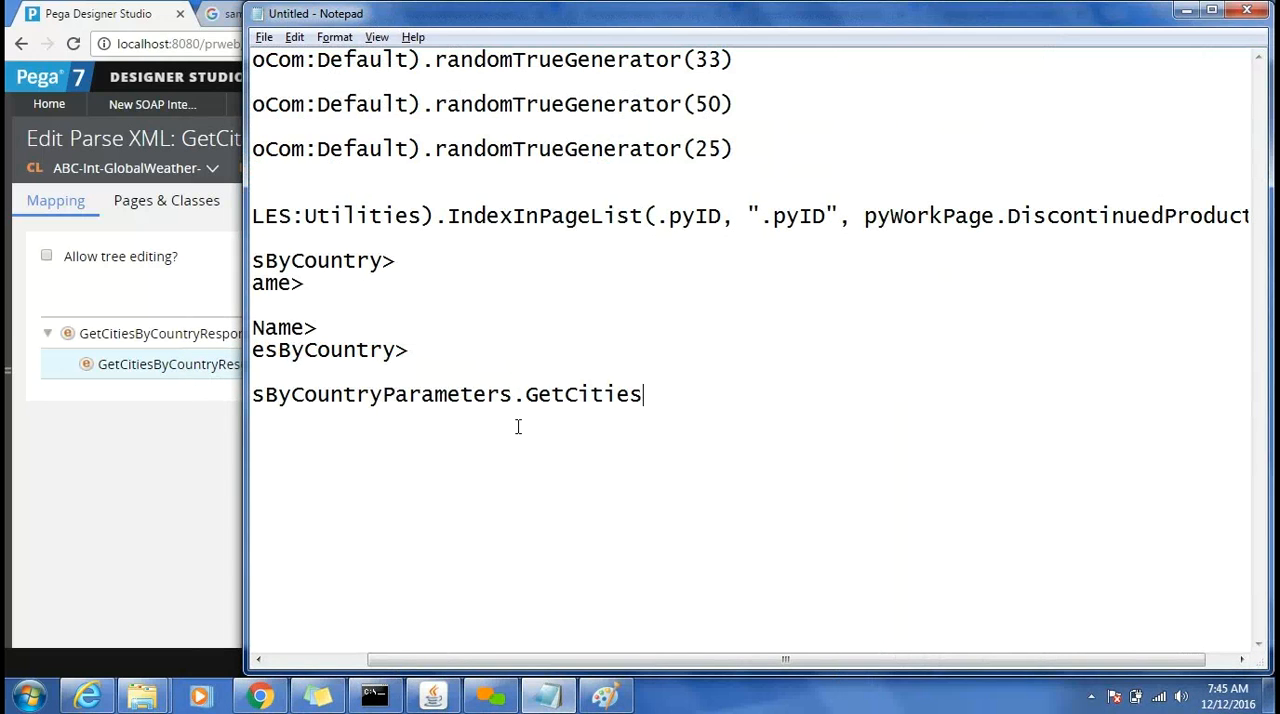
pyautogui.write('ByCountry')
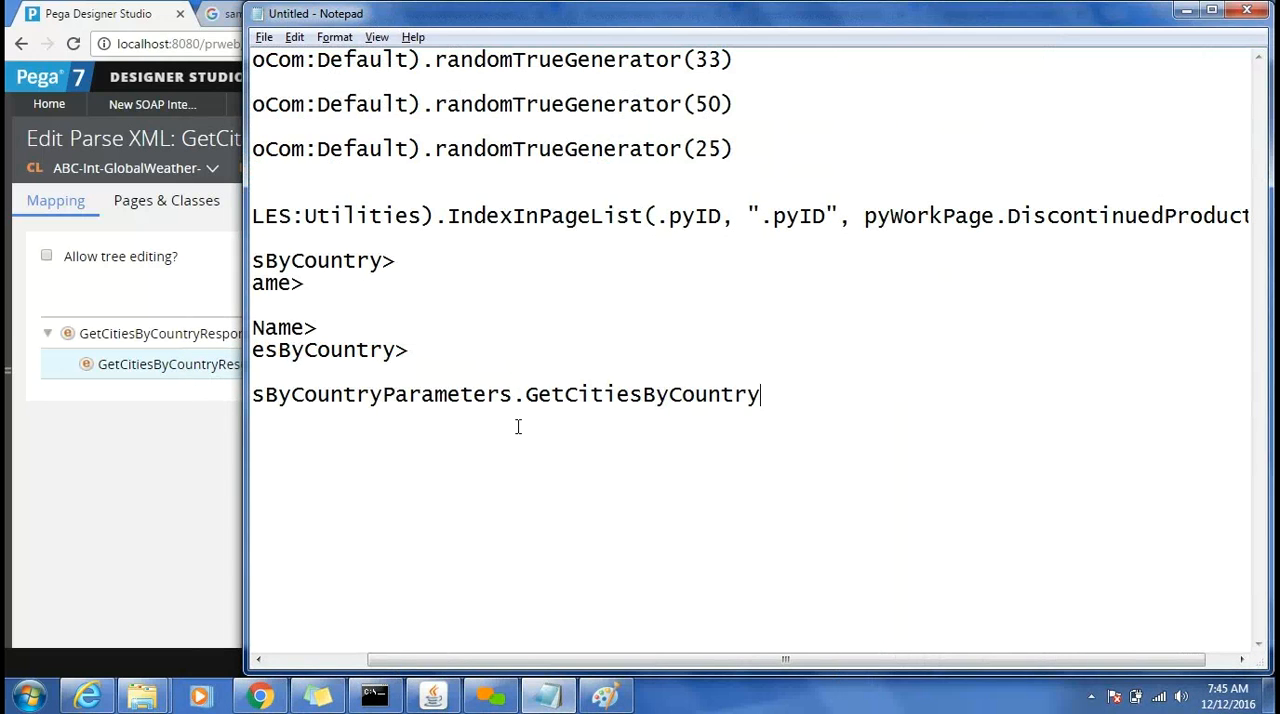
pyautogui.write('Result')
pyautogui.press('Home')
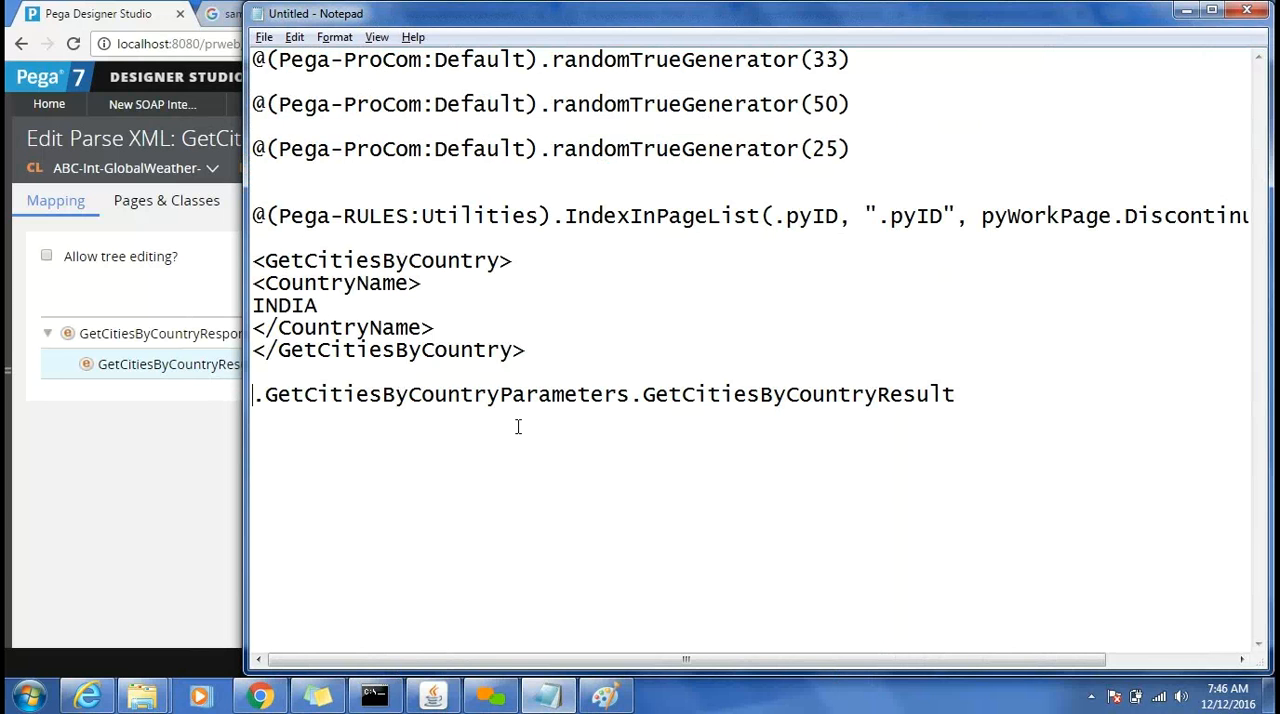
# Return to Pega Designer Studio and open the service properties of the GetCitiesByCountry Connect SOAP rule.
pyautogui.click(41, 515)
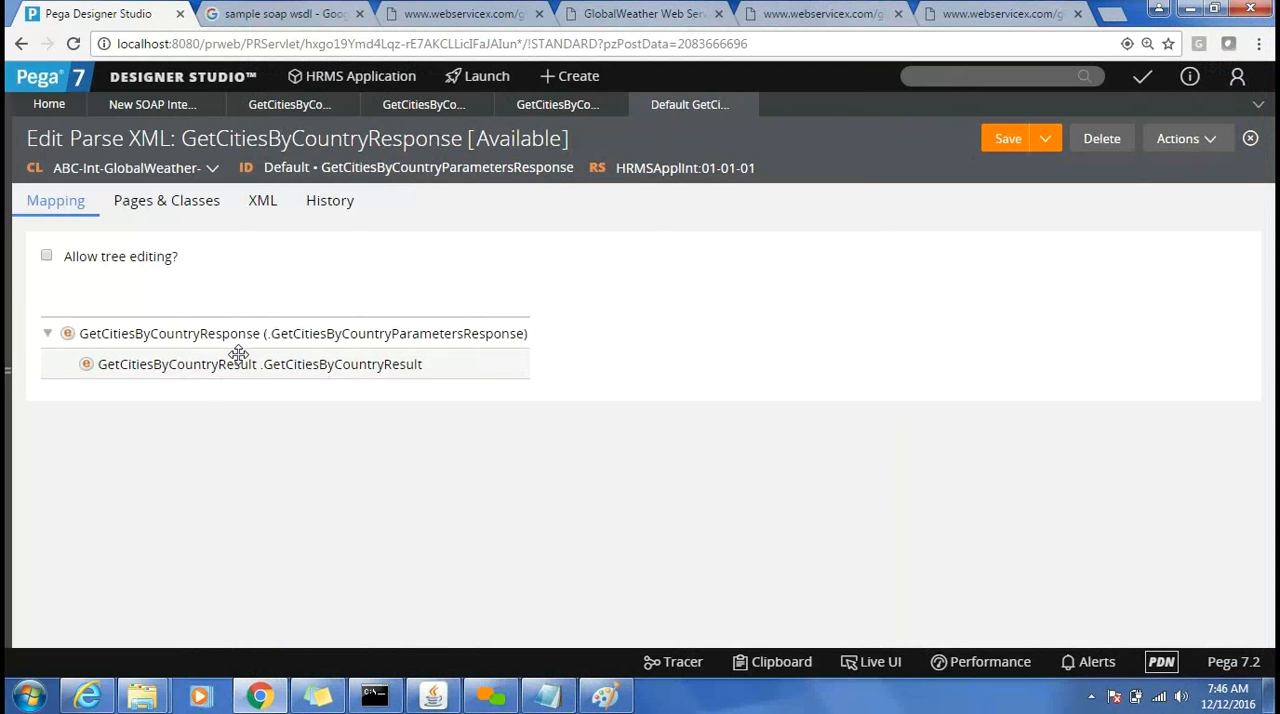
pyautogui.click(8, 337)
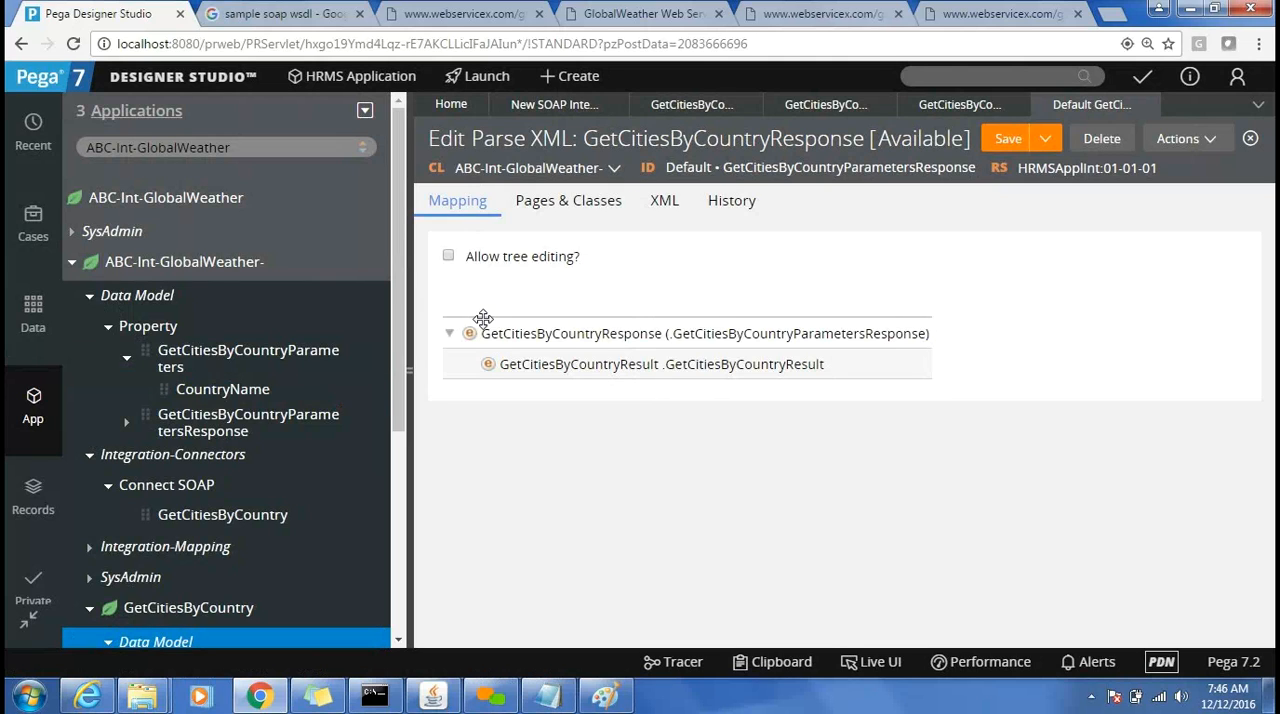
pyautogui.click(712, 107)
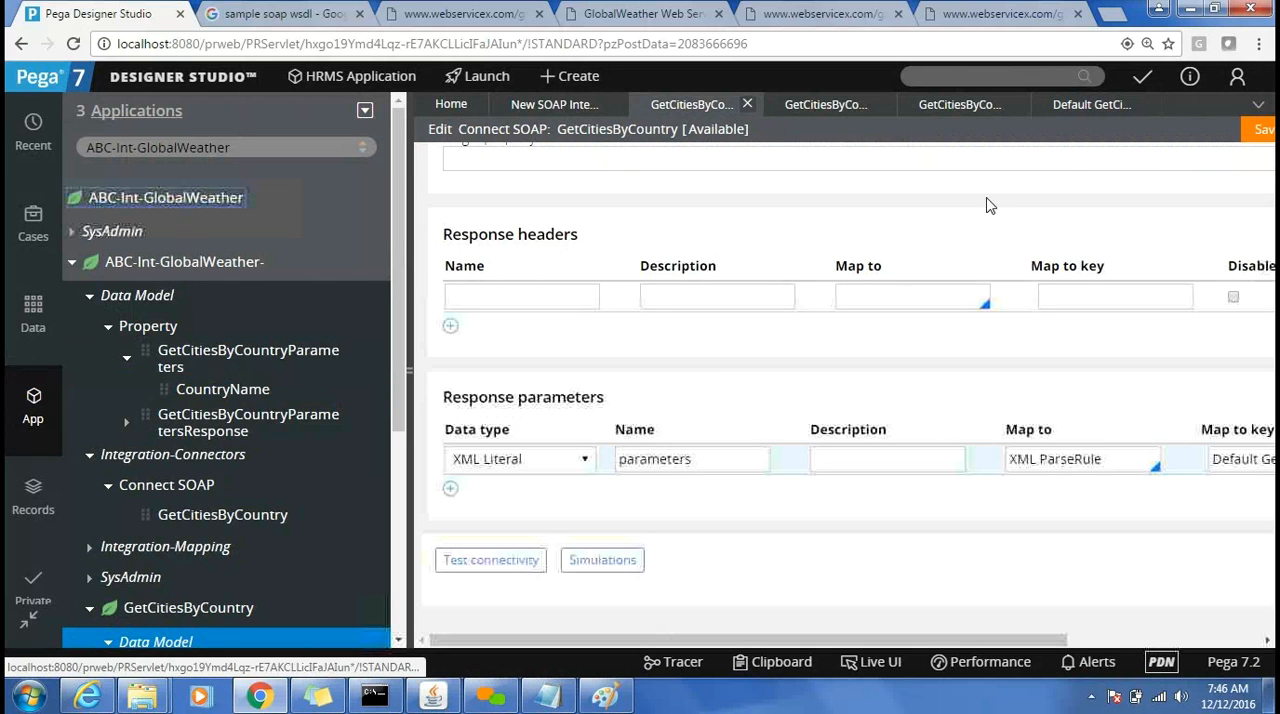
pyautogui.click(409, 370)
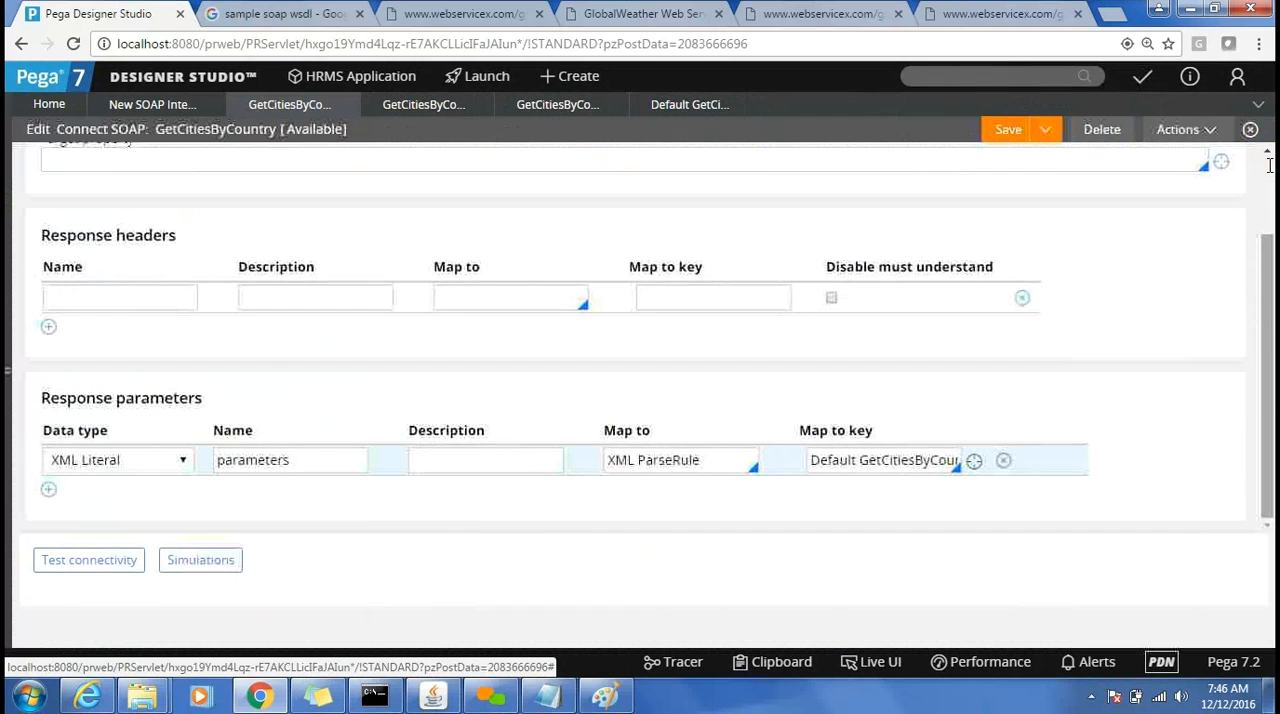
pyautogui.click(1192, 148)
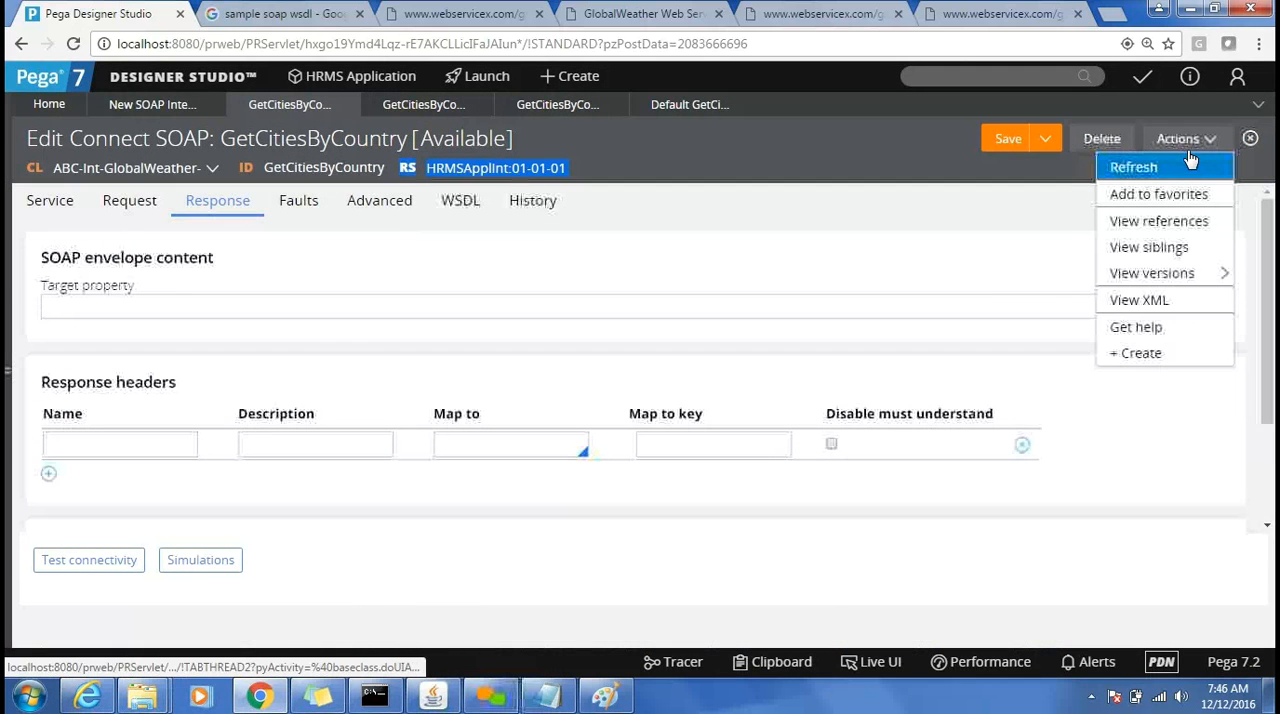
pyautogui.click(902, 195)
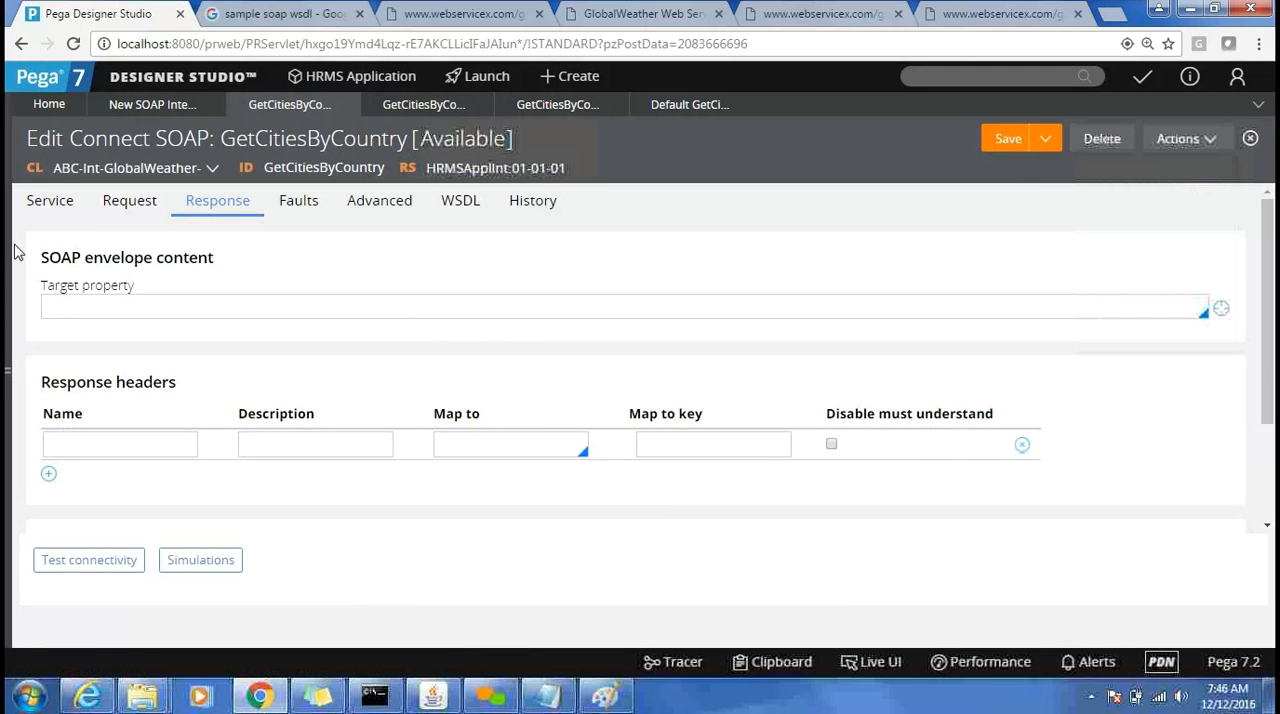
pyautogui.click(57, 212)
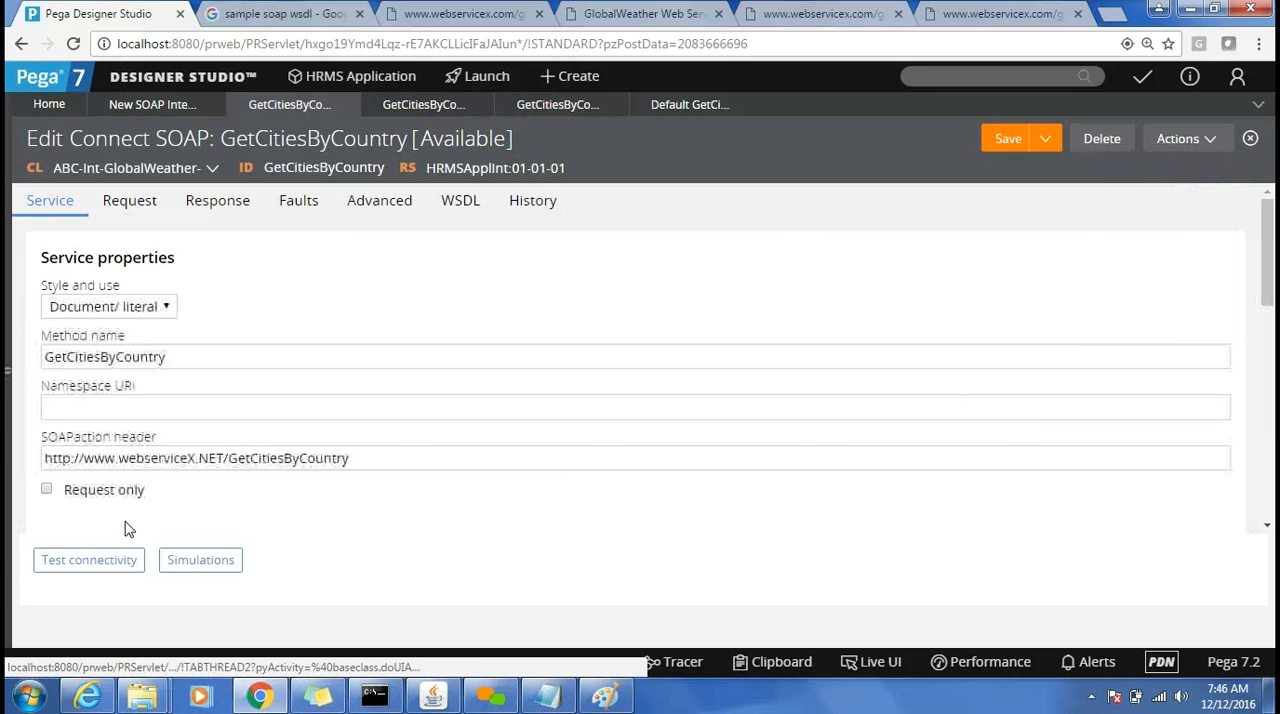
# Test the GetCitiesByCountry connector's connectivity to the SOAP server and close the test report.
pyautogui.click(106, 563)
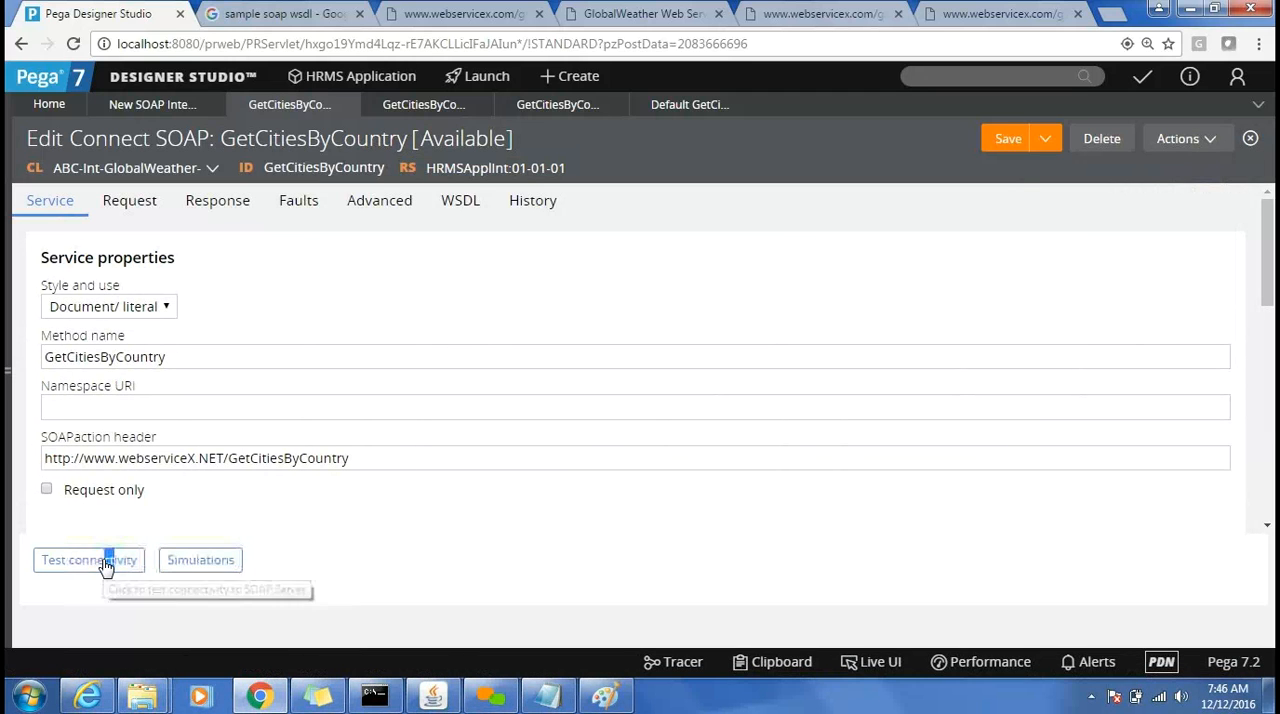
pyautogui.click(106, 567)
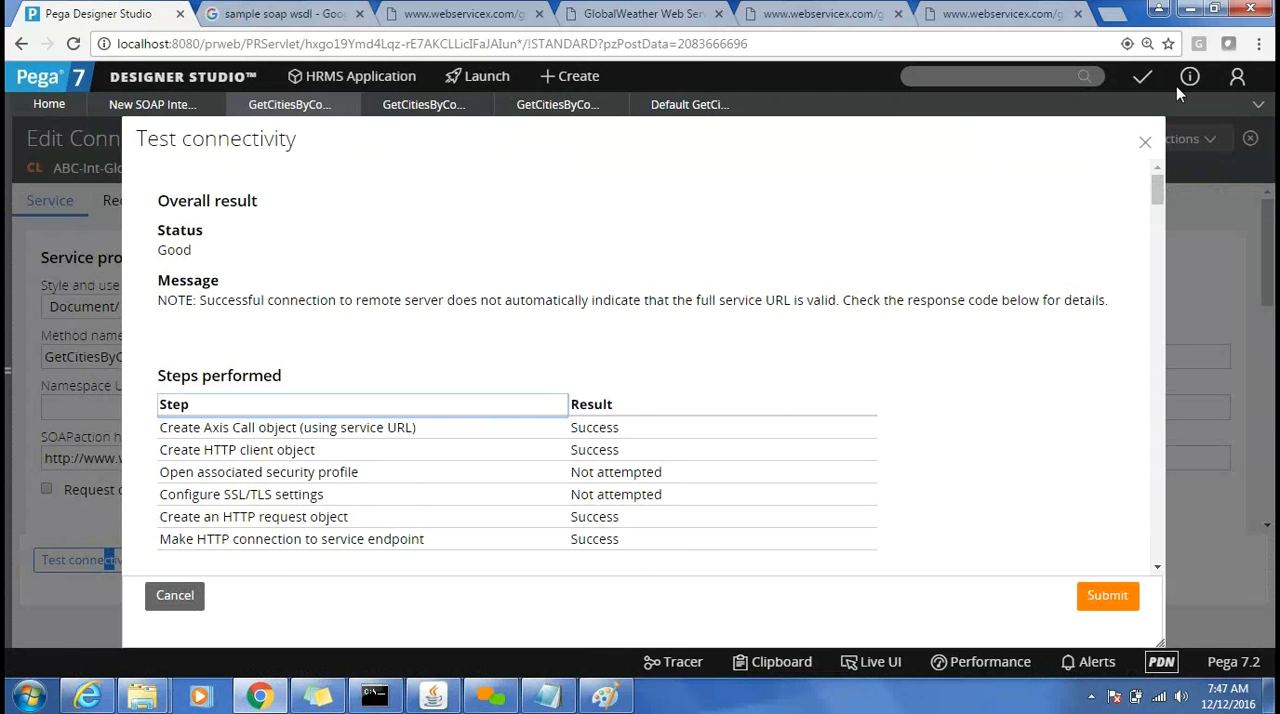
pyautogui.click(1141, 142)
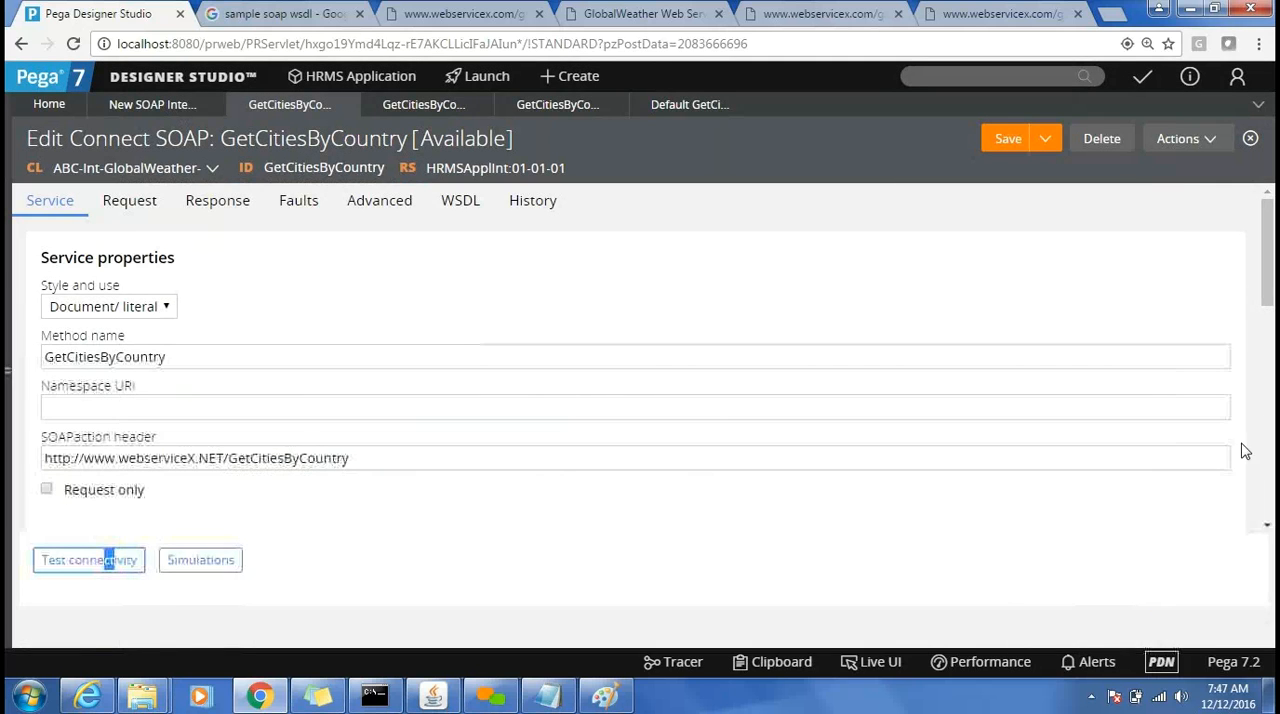
# Expand the connector's error handling settings and examine the status value property, status message property and error handler flow.
pyautogui.scroll(-3, 1267, 521)
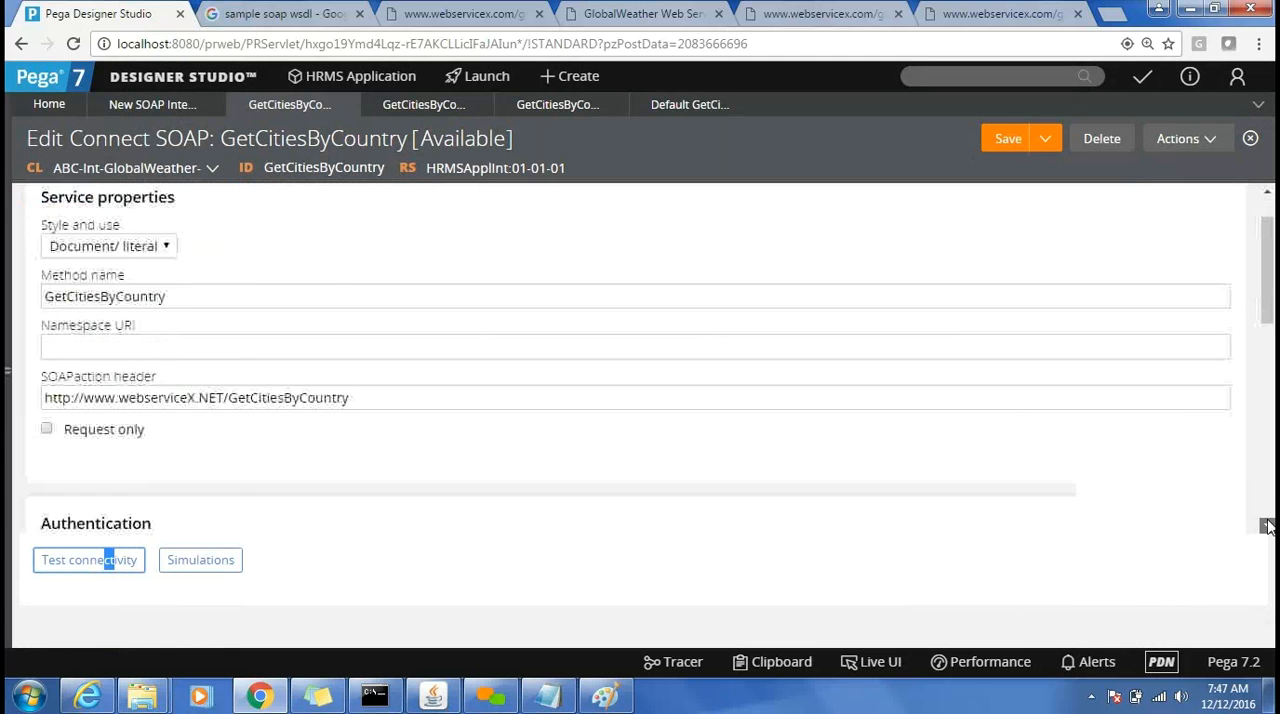
pyautogui.scroll(-4, 1267, 527)
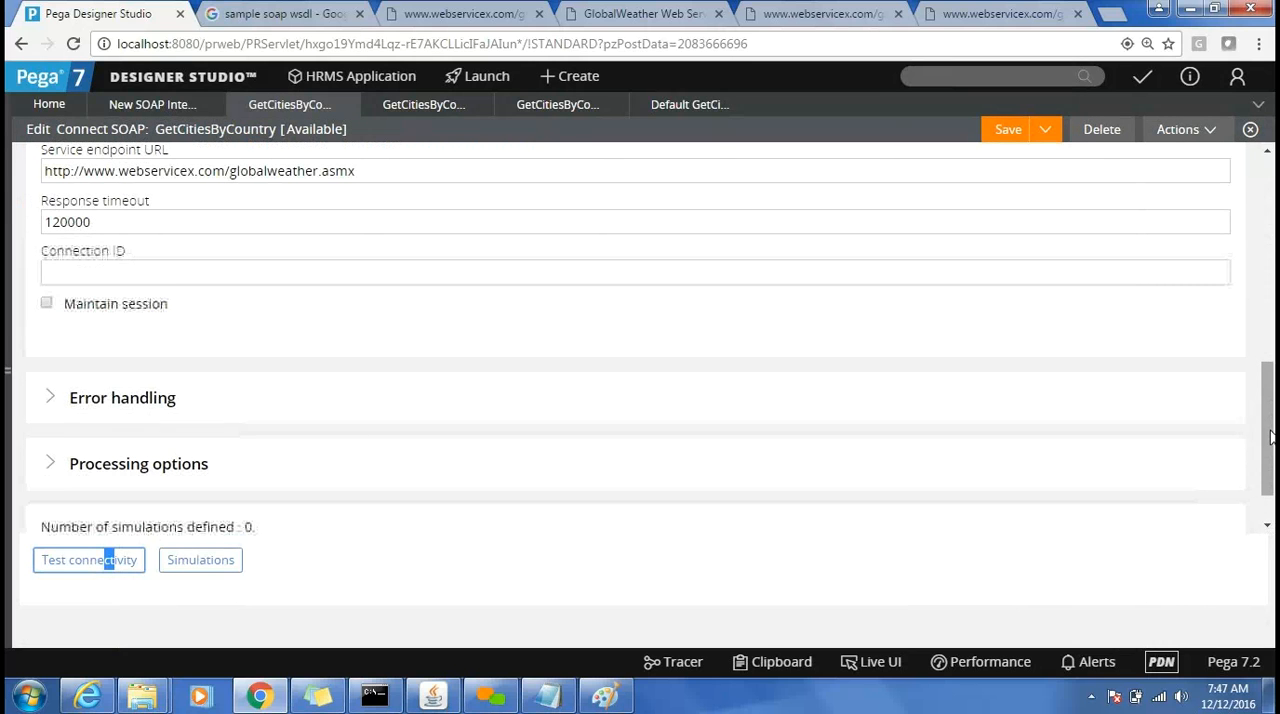
pyautogui.moveTo(1271, 431); pyautogui.dragTo(1271, 453)
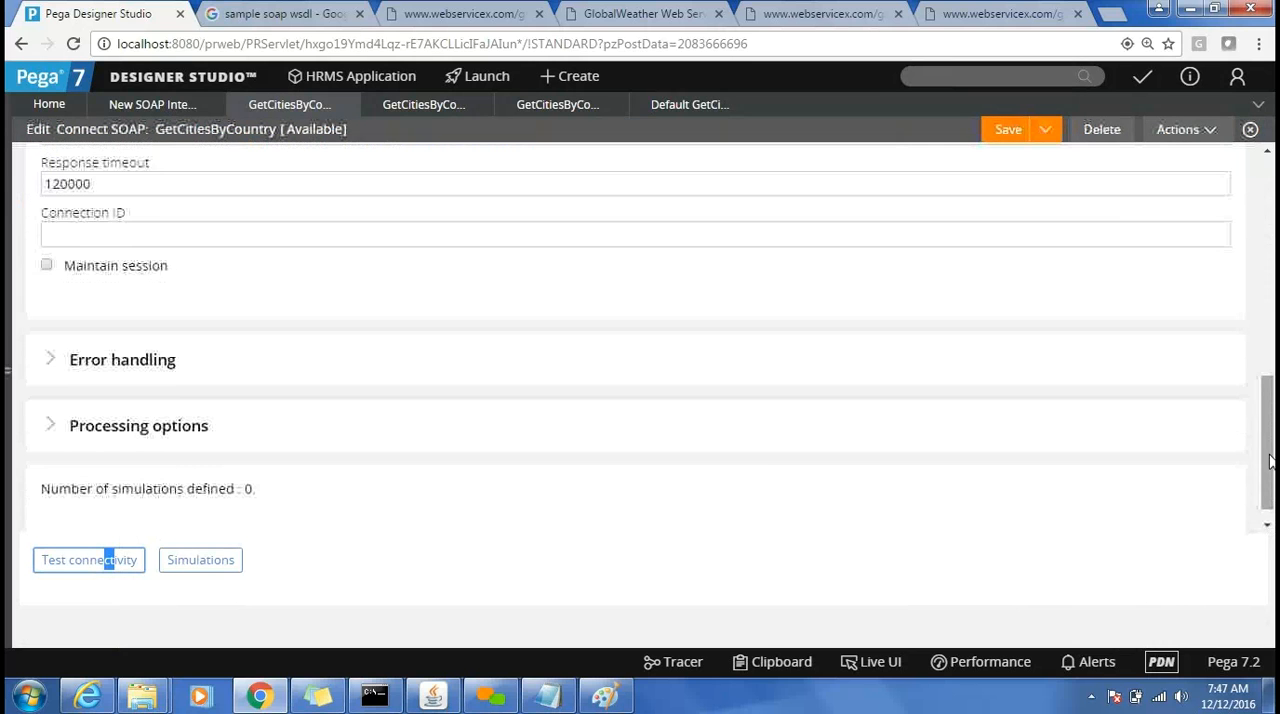
pyautogui.click(77, 371)
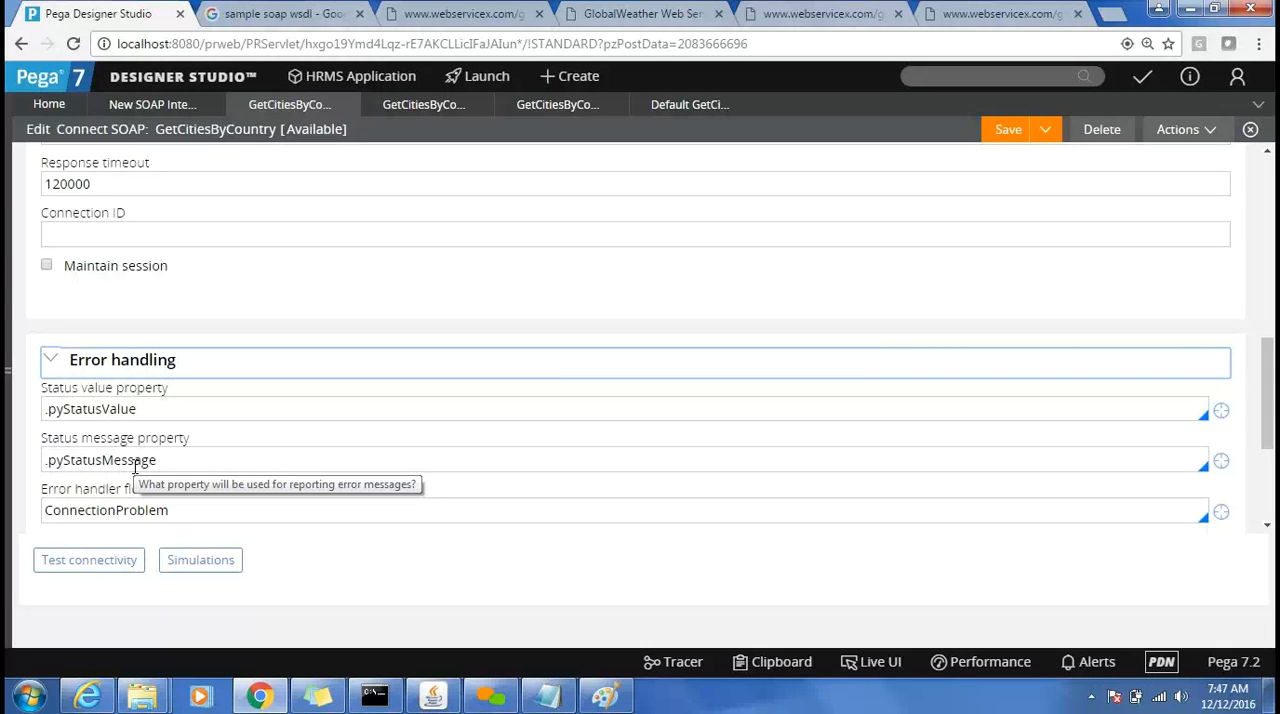
pyautogui.tripleClick(121, 409)
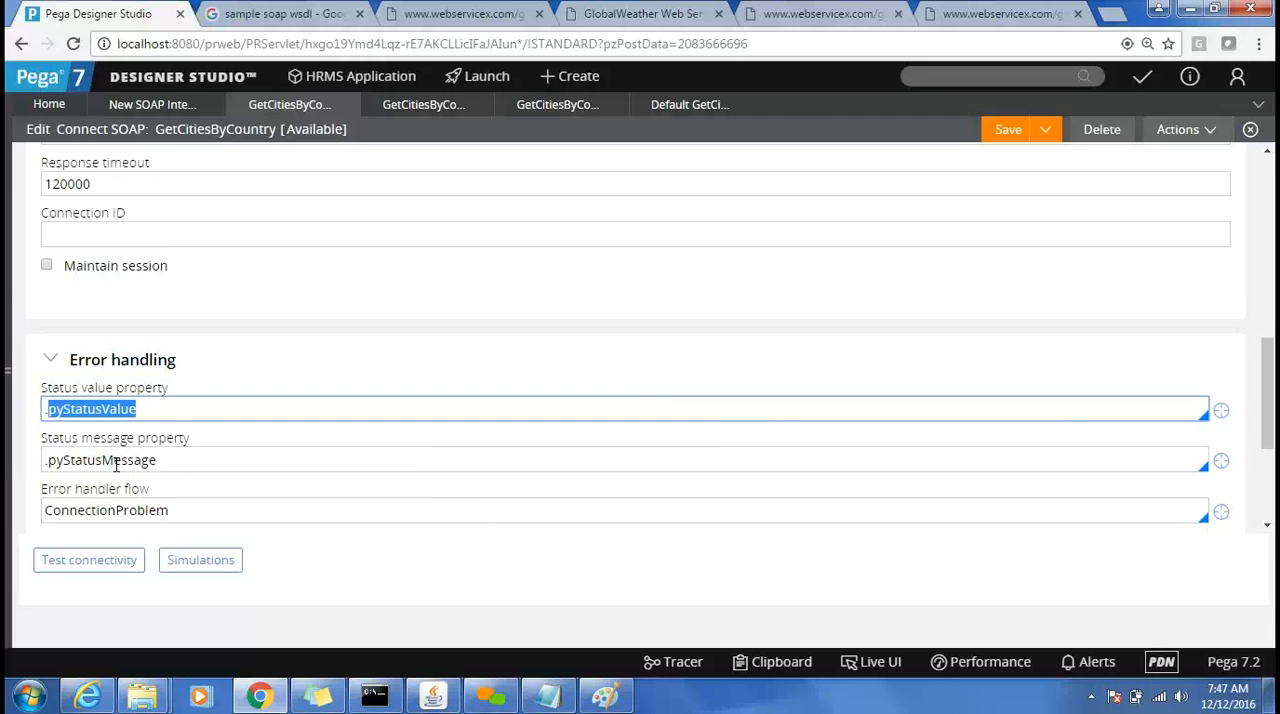
pyautogui.tripleClick(118, 460)
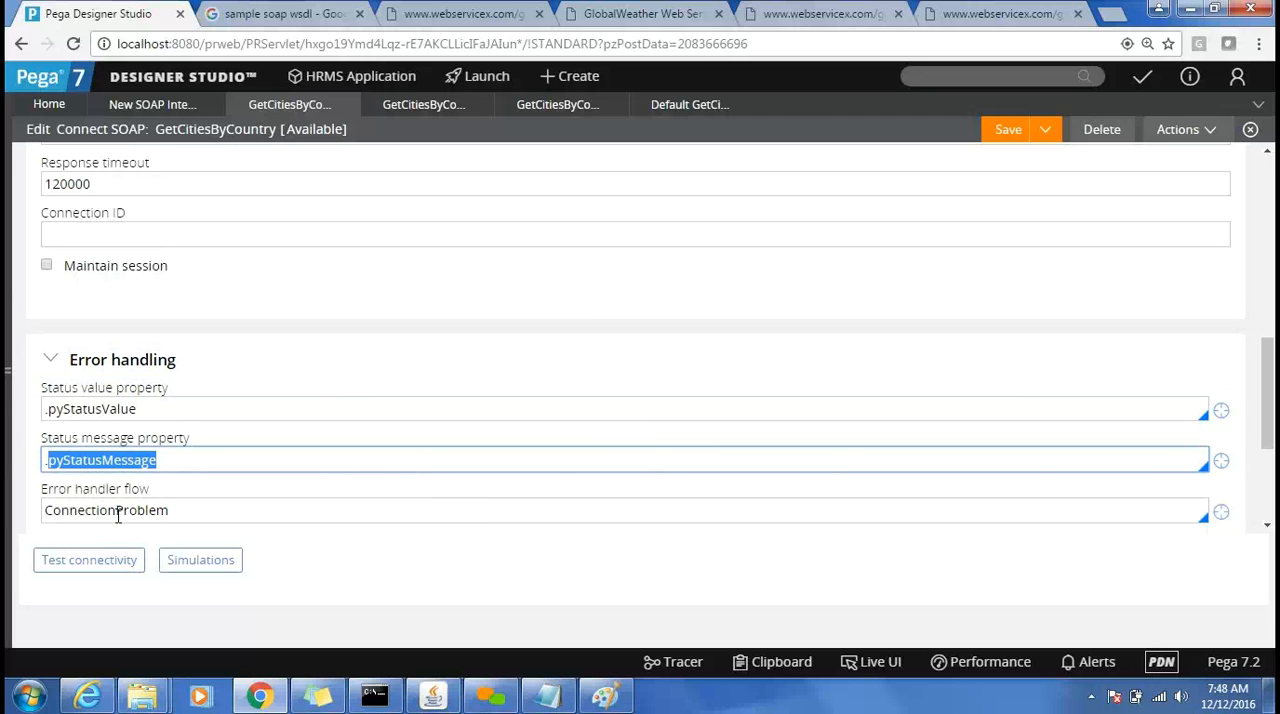
pyautogui.click(117, 512)
pyautogui.doubleClick(117, 512)
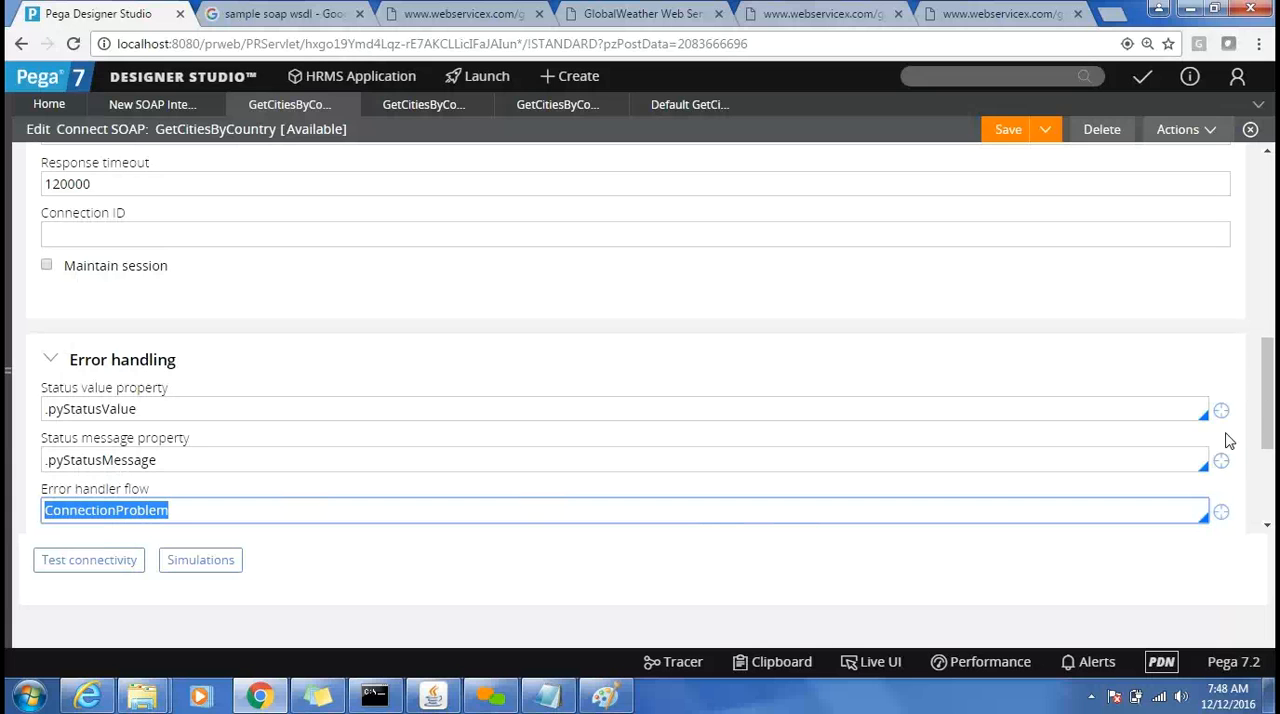
# Try to open the ConnectionProblem error handler flow and return to the connector's error handling settings.
pyautogui.click(1222, 514)
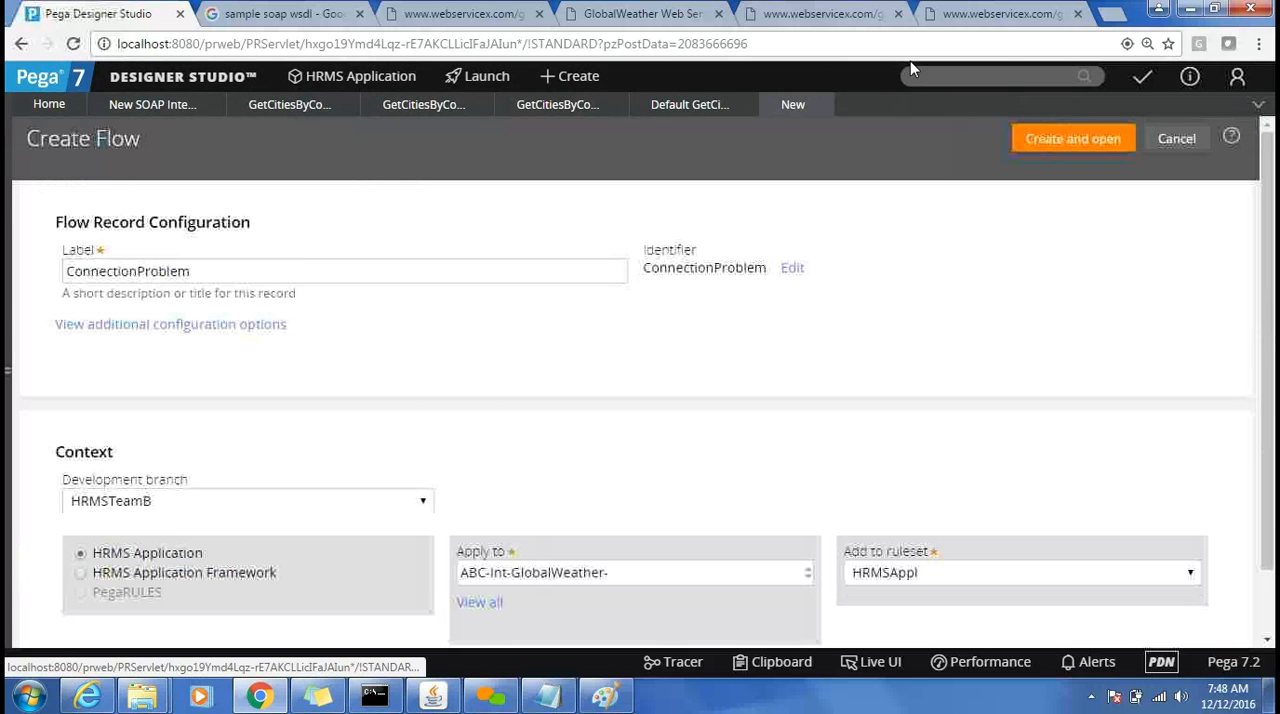
pyautogui.click(820, 105)
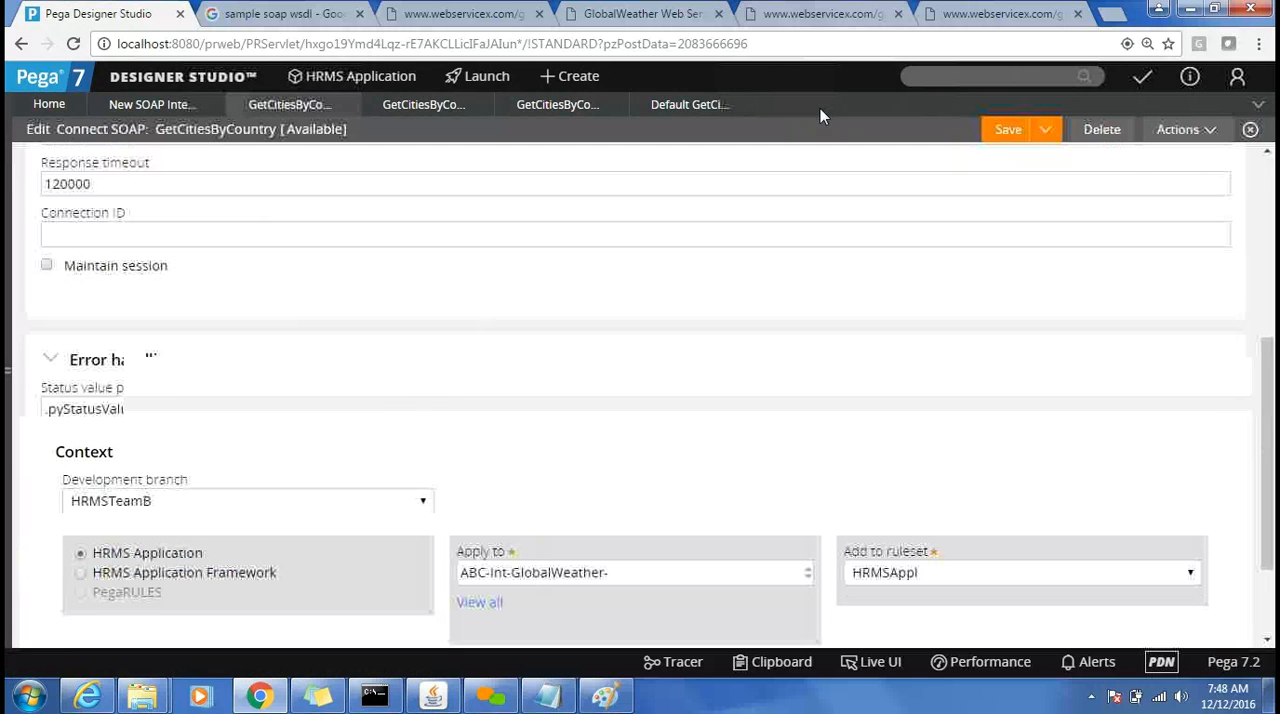
pyautogui.click(120, 508)
pyautogui.doubleClick(120, 506)
pyautogui.hotkey('ctrl', 'c')
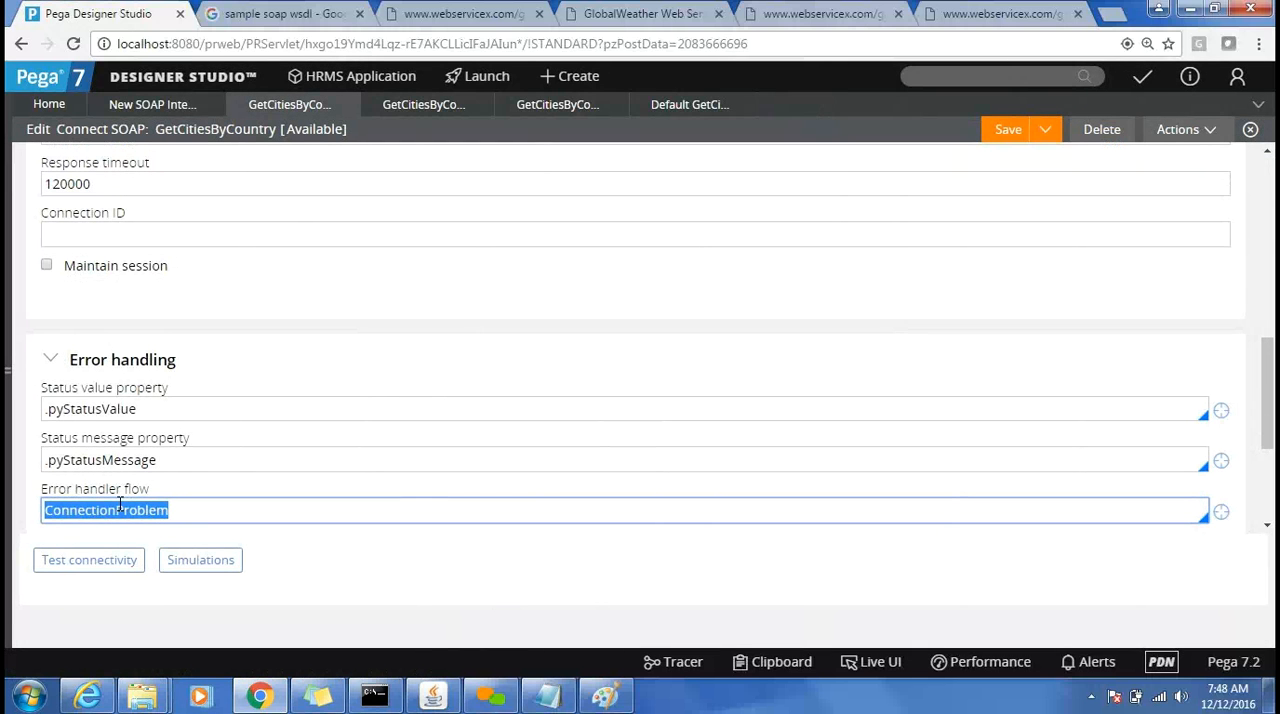
# Search the application's rules for ConnectionProblem, examine the diagram of the matching Work- flow and close the flow.
pyautogui.click(958, 80)
pyautogui.hotkey('ctrl', 'v')
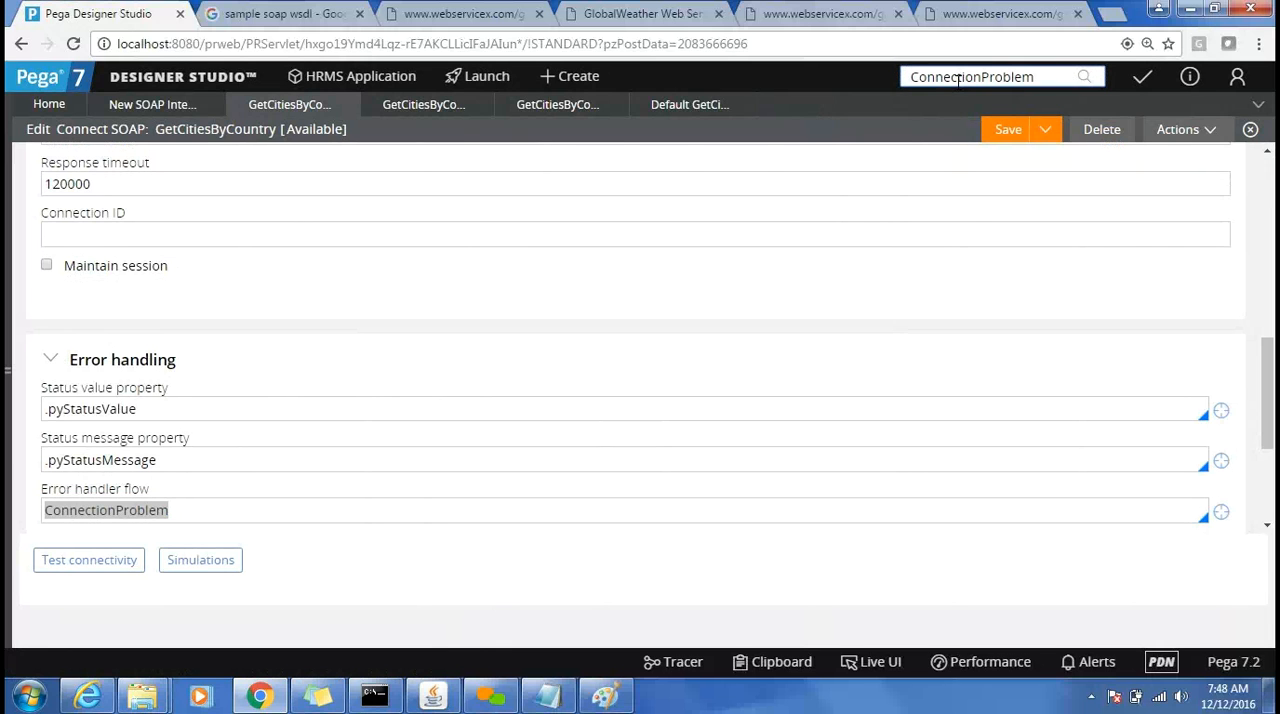
pyautogui.press('Return')
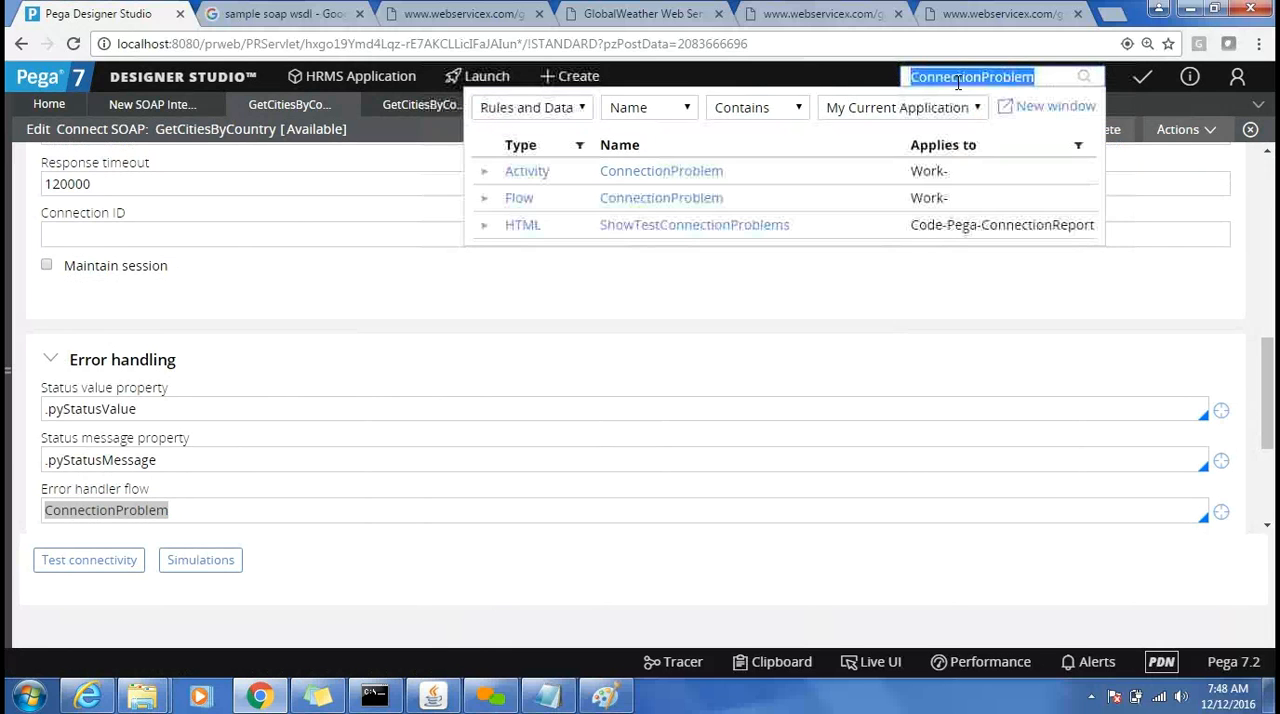
pyautogui.click(686, 199)
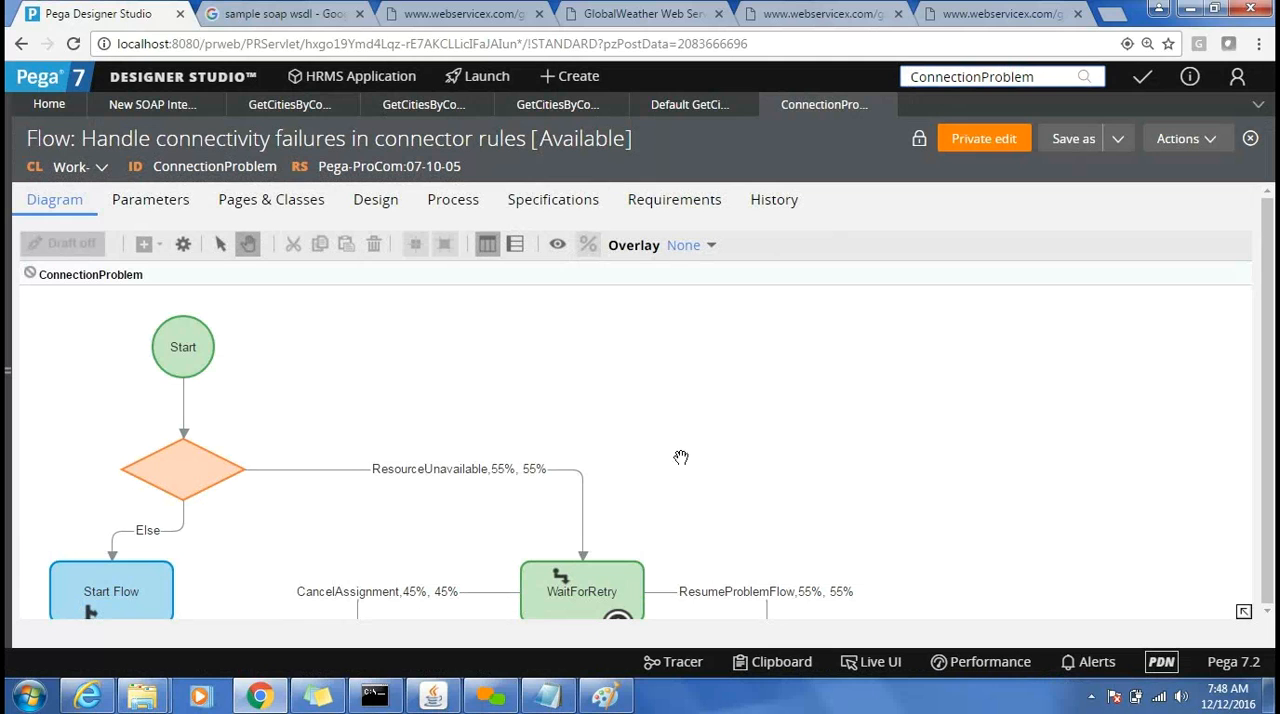
pyautogui.moveTo(774, 479); pyautogui.dragTo(857, 373)
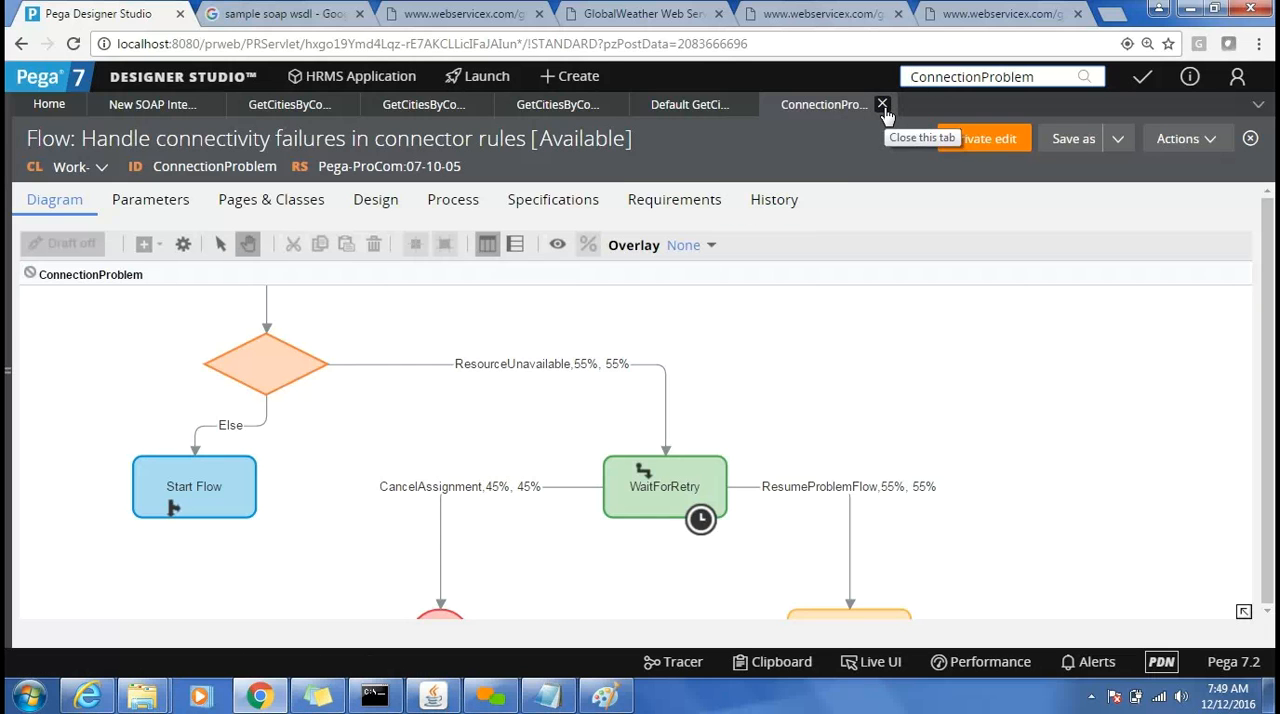
pyautogui.click(882, 105)
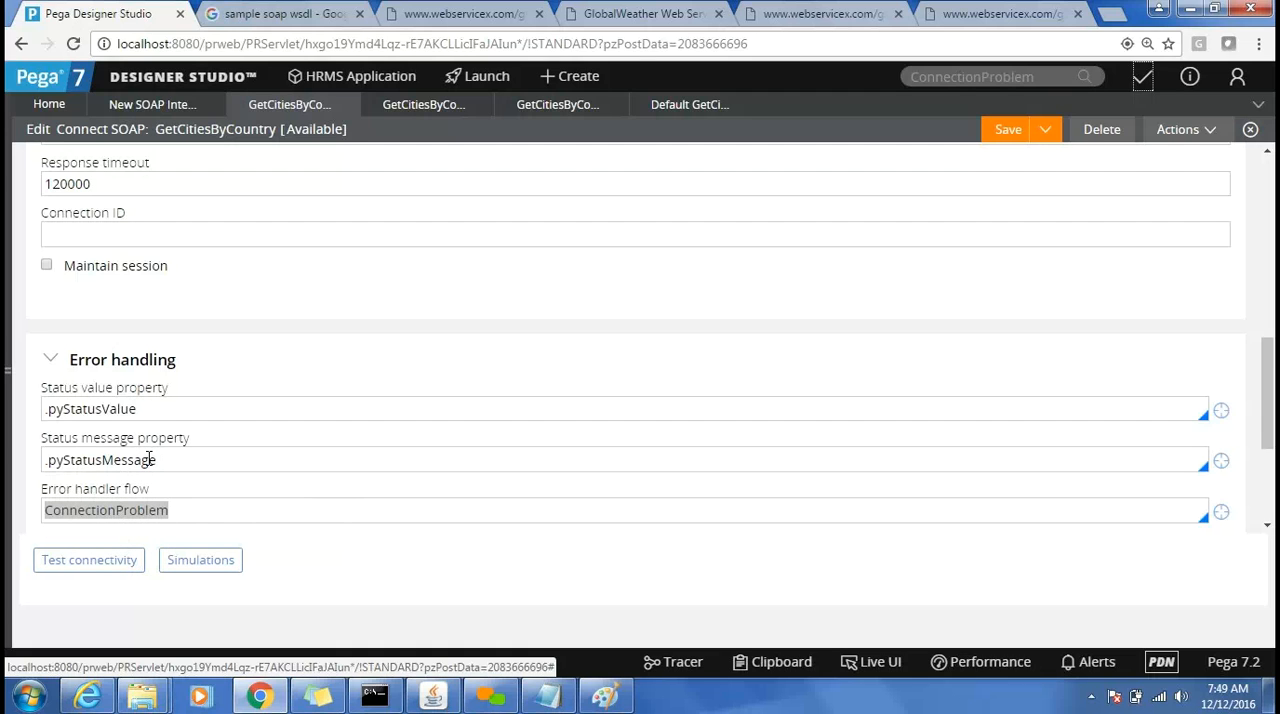
# Review the status value property and status message property in the connector's error handling settings.
pyautogui.click(130, 410)
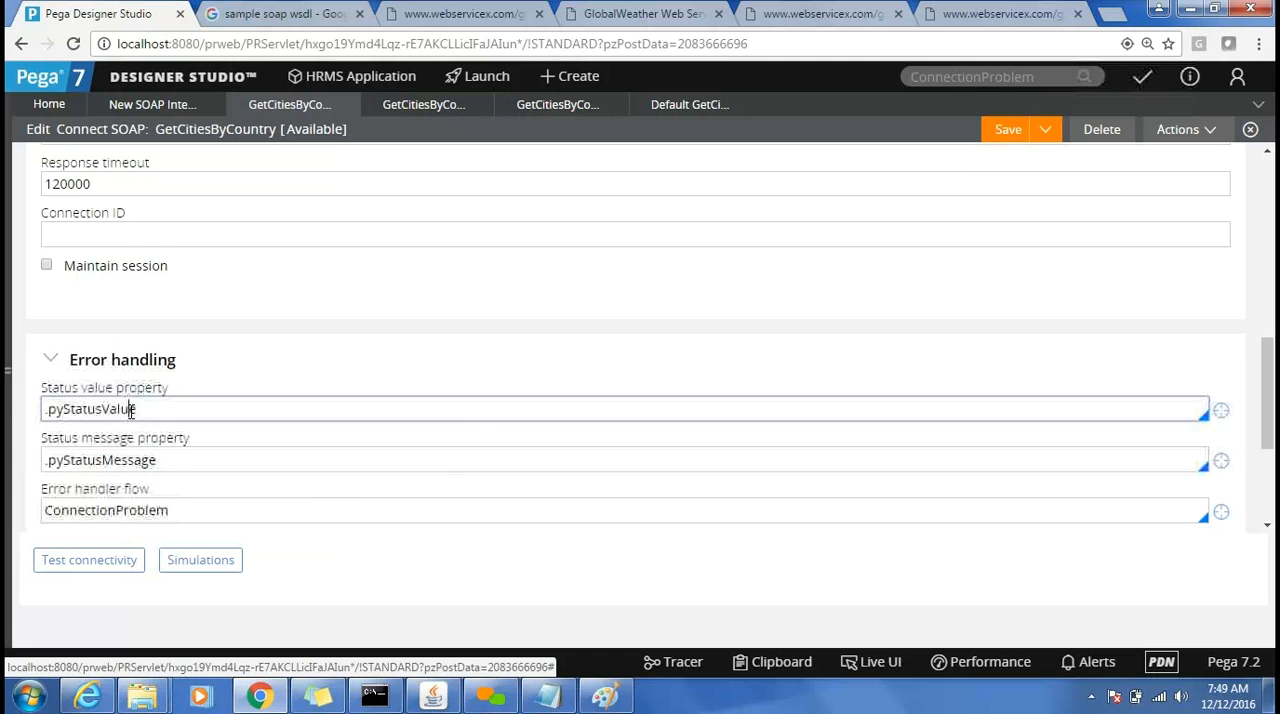
pyautogui.tripleClick(130, 410)
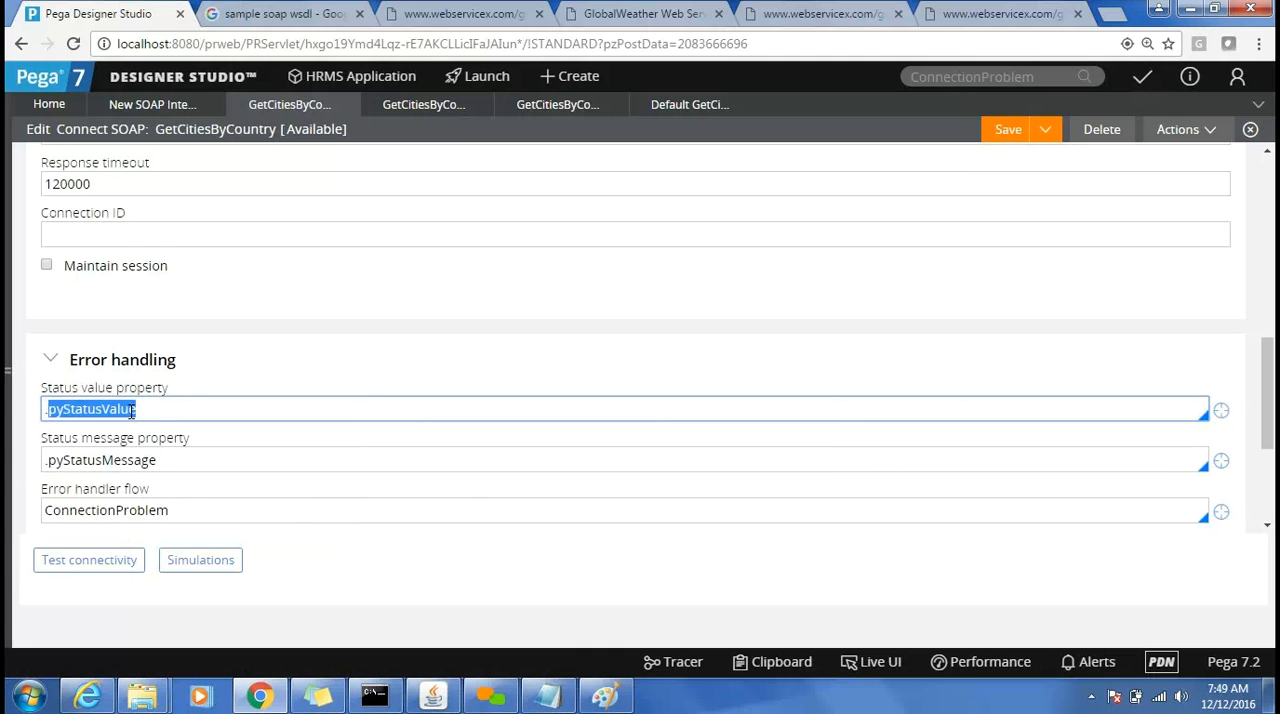
pyautogui.click(131, 458)
pyautogui.tripleClick(131, 458)
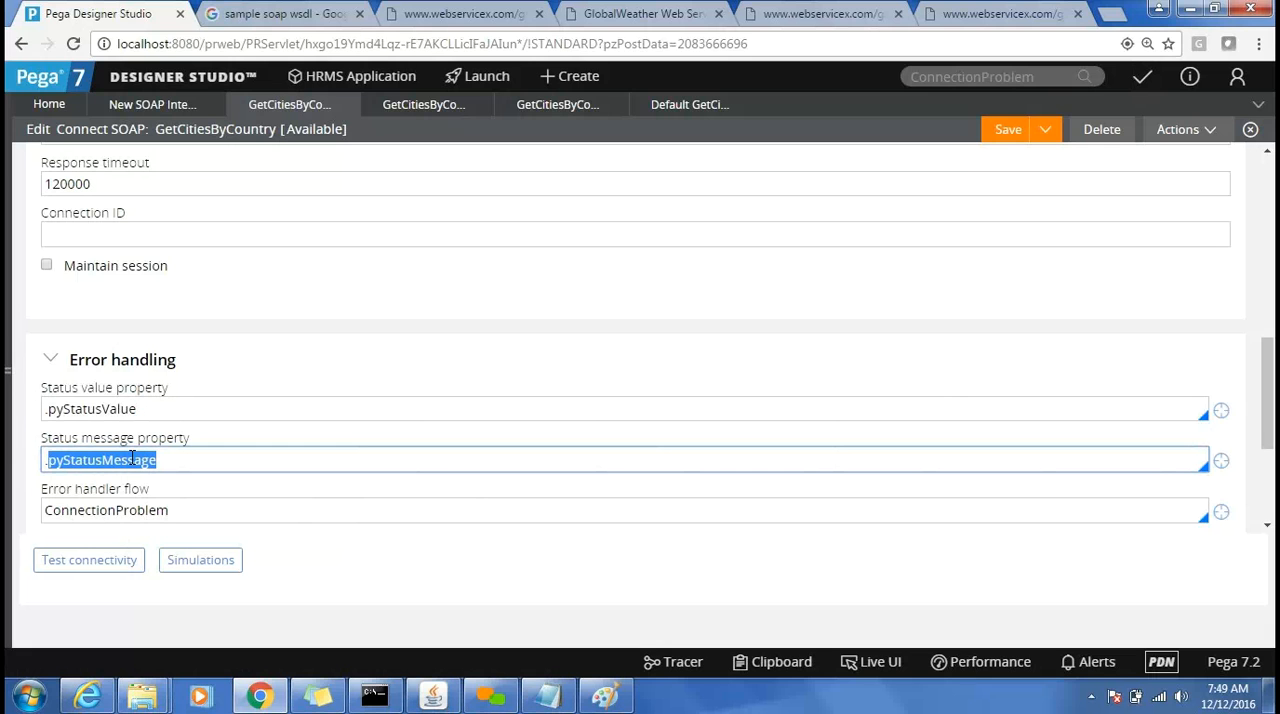
# Open the connector's fault settings and examine the SOAP envelope target property and the fault code, reason and detail properties.
pyautogui.click(1268, 255)
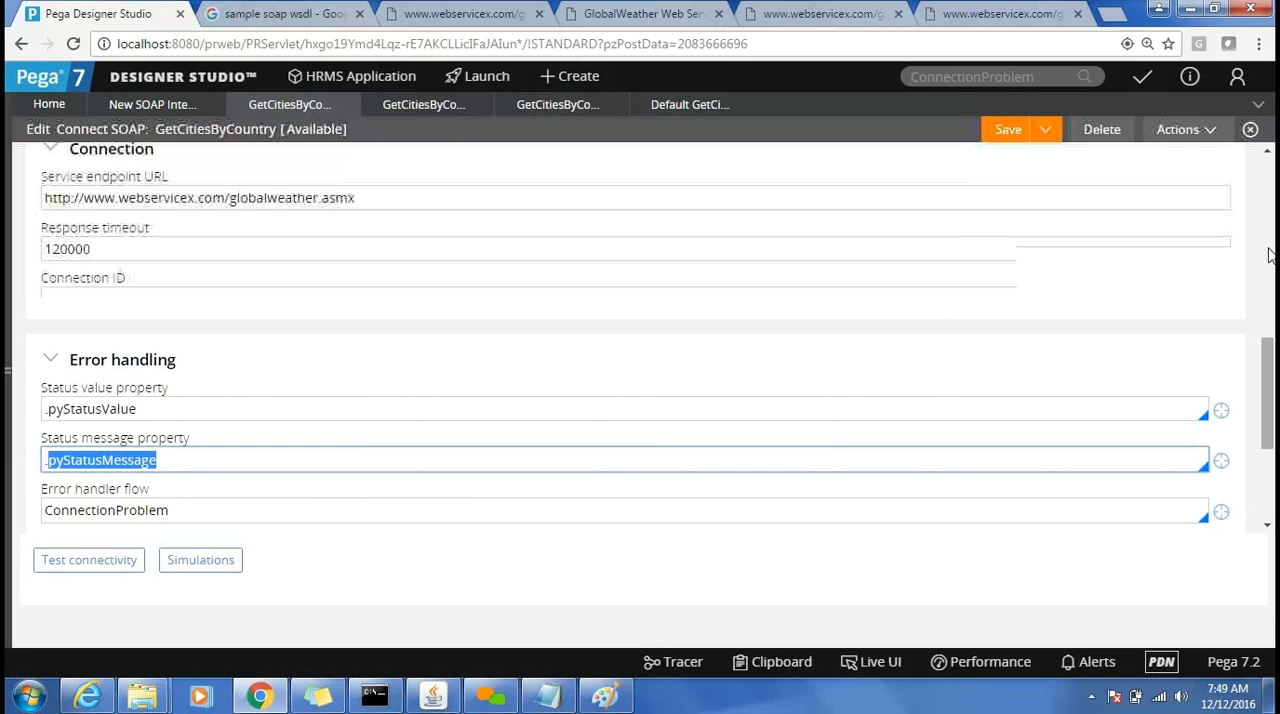
pyautogui.click(1268, 198)
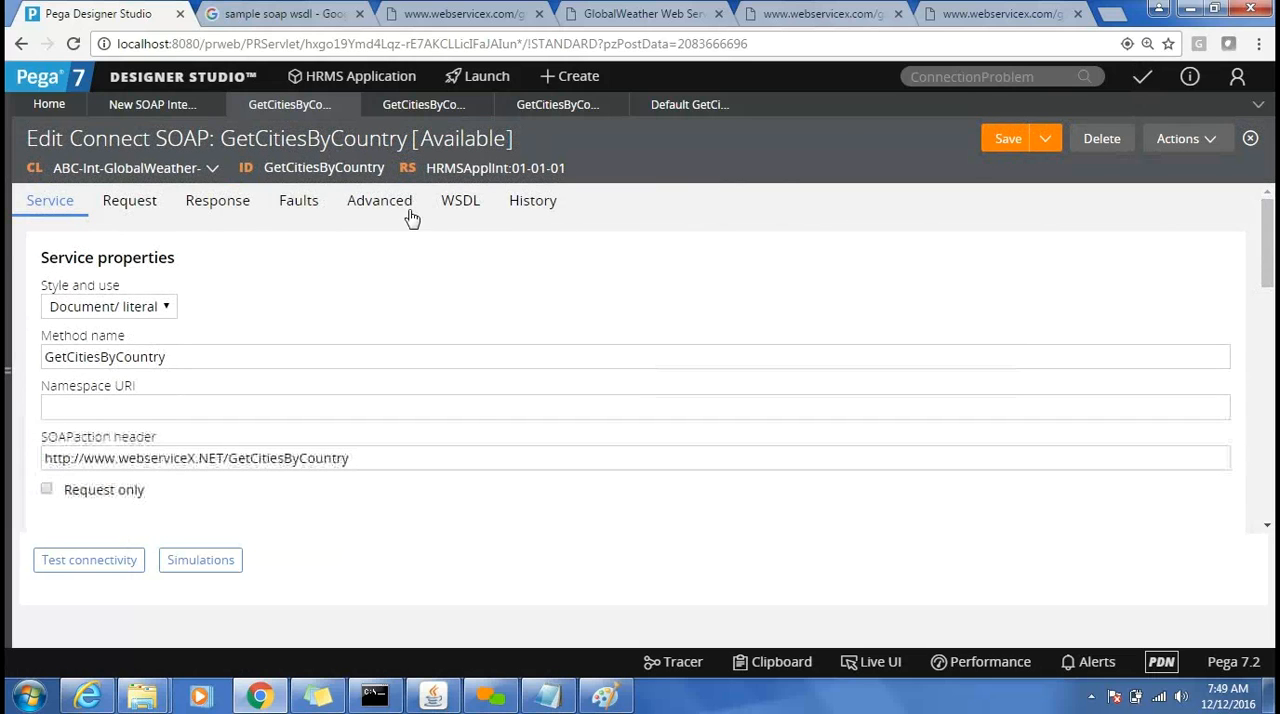
pyautogui.click(289, 222)
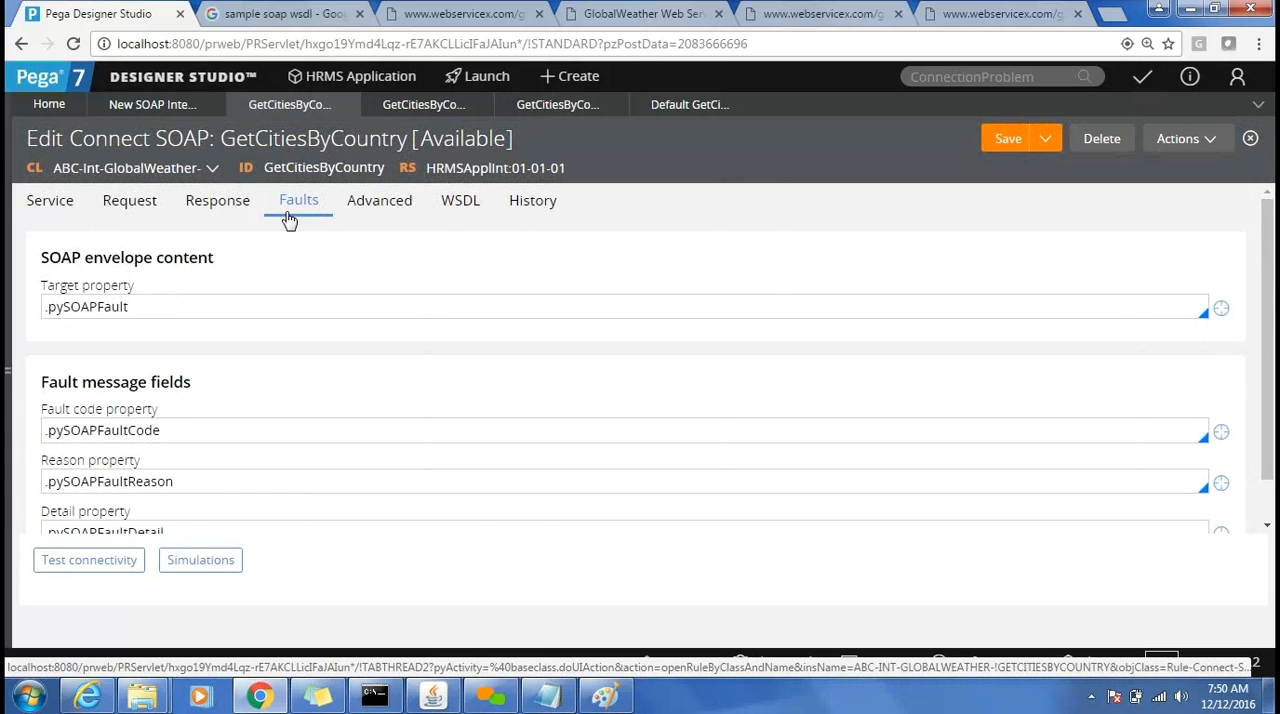
pyautogui.tripleClick(96, 307)
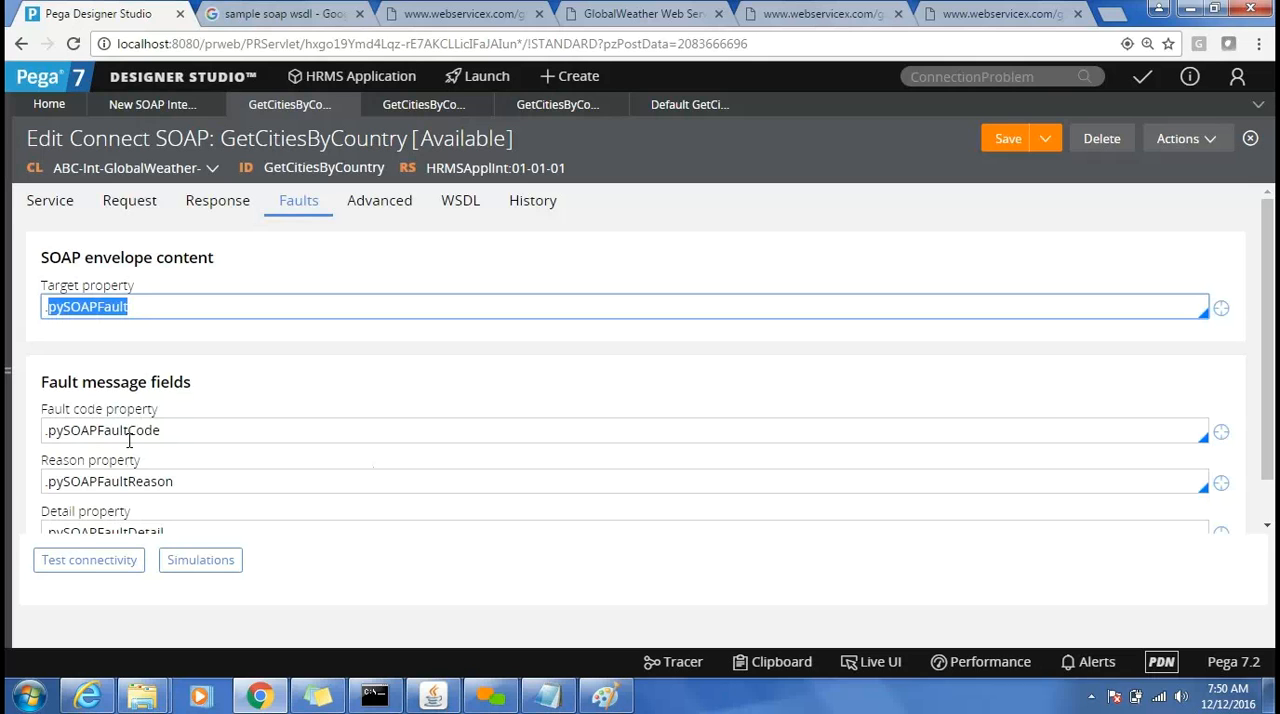
pyautogui.press('Tab')
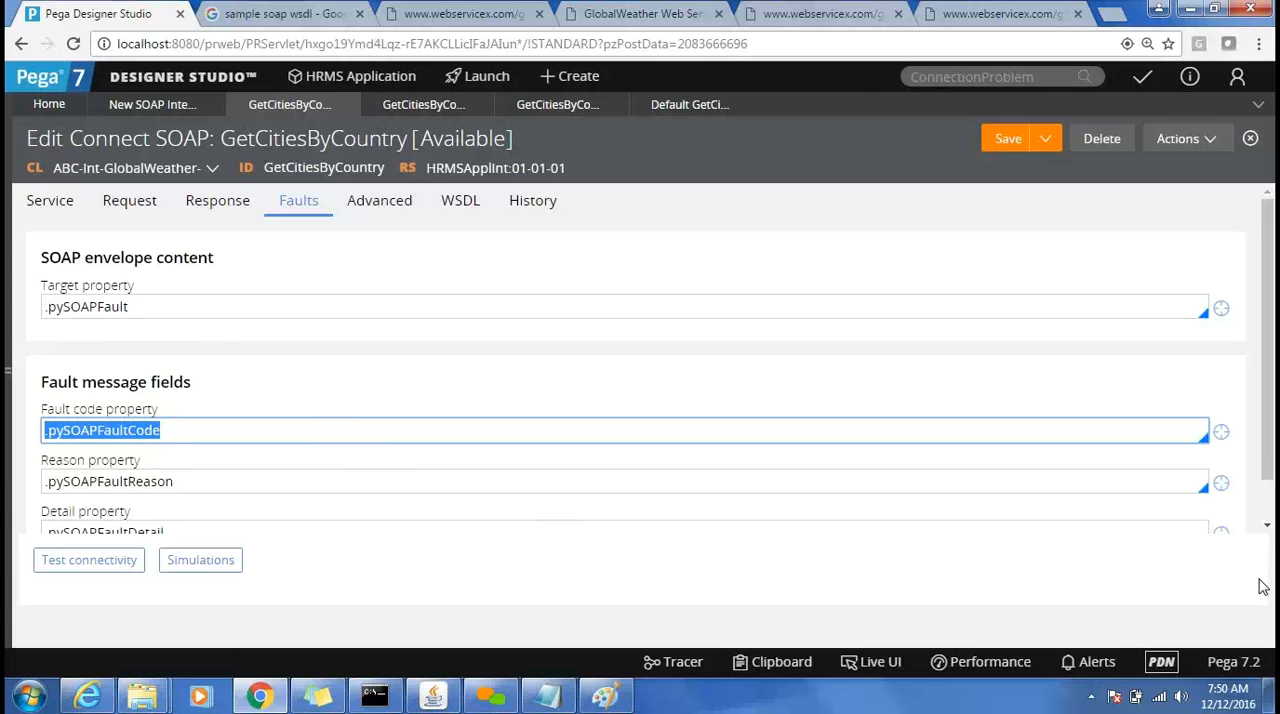
pyautogui.click(1268, 527)
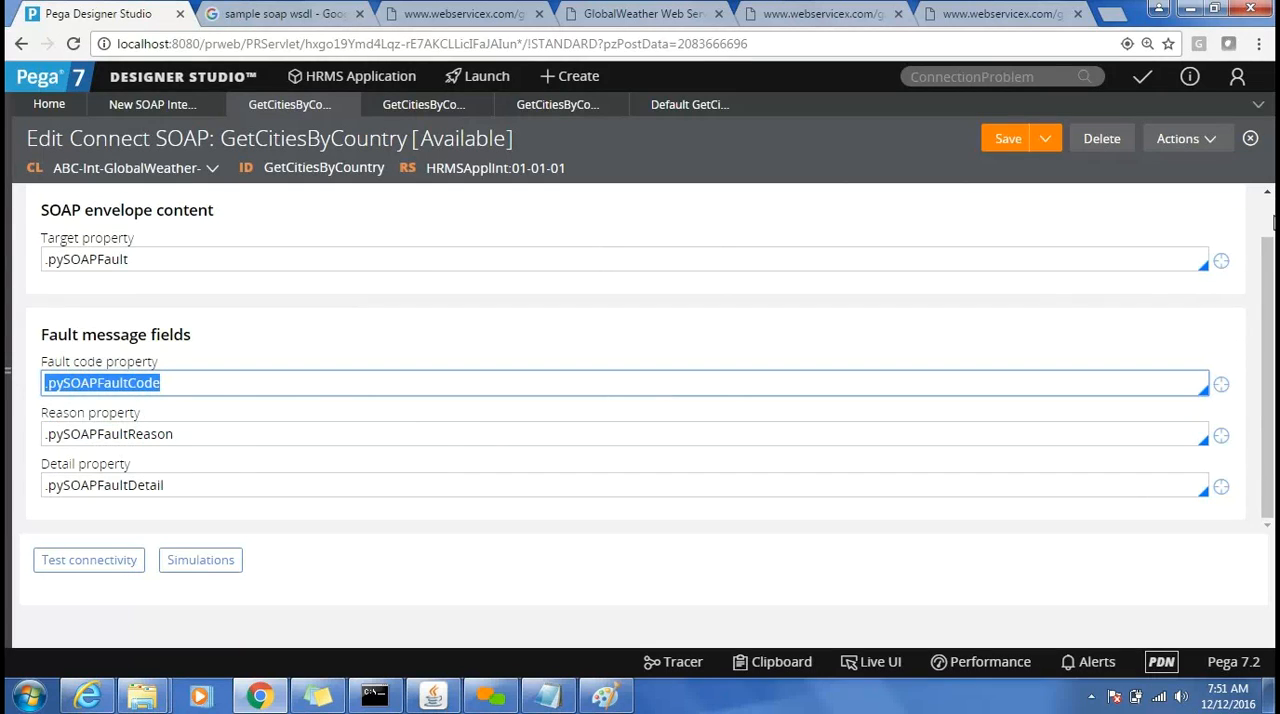
# Start a new Technical Activity rule from the application explorer and label it ConnectSOAP.
pyautogui.scroll(1, 1270, 222)
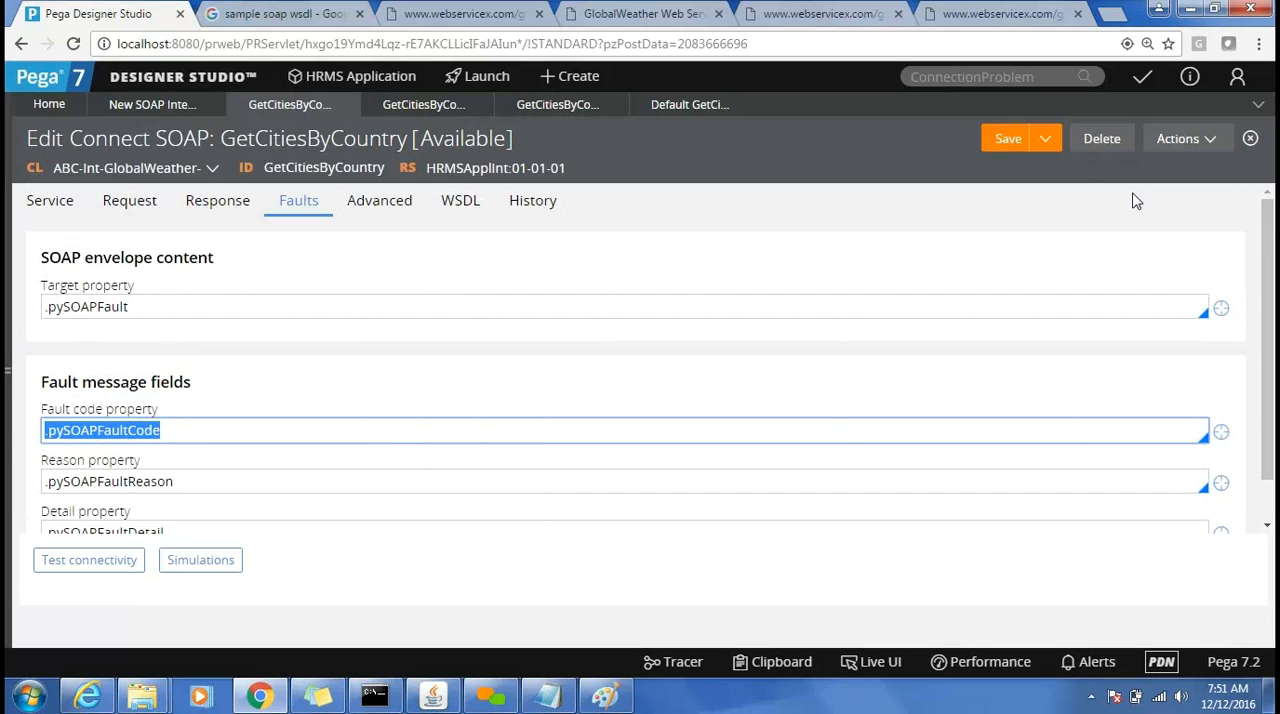
pyautogui.click(8, 262)
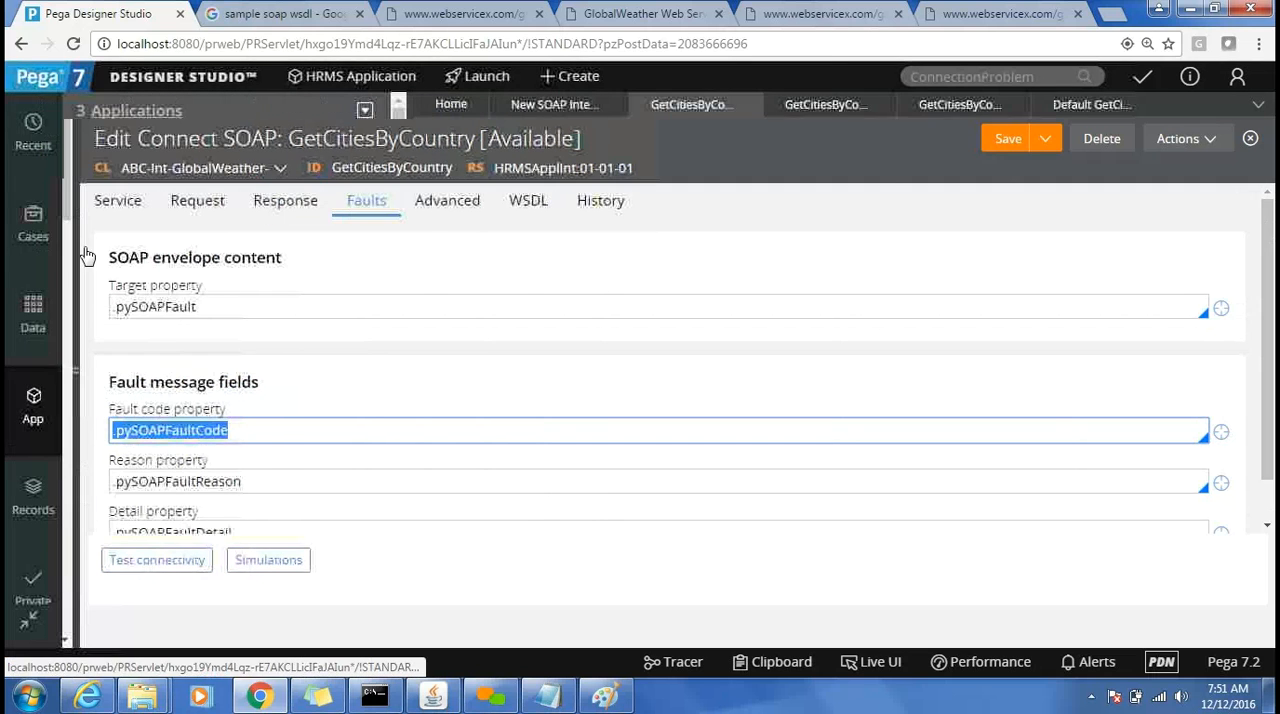
pyautogui.click(365, 111)
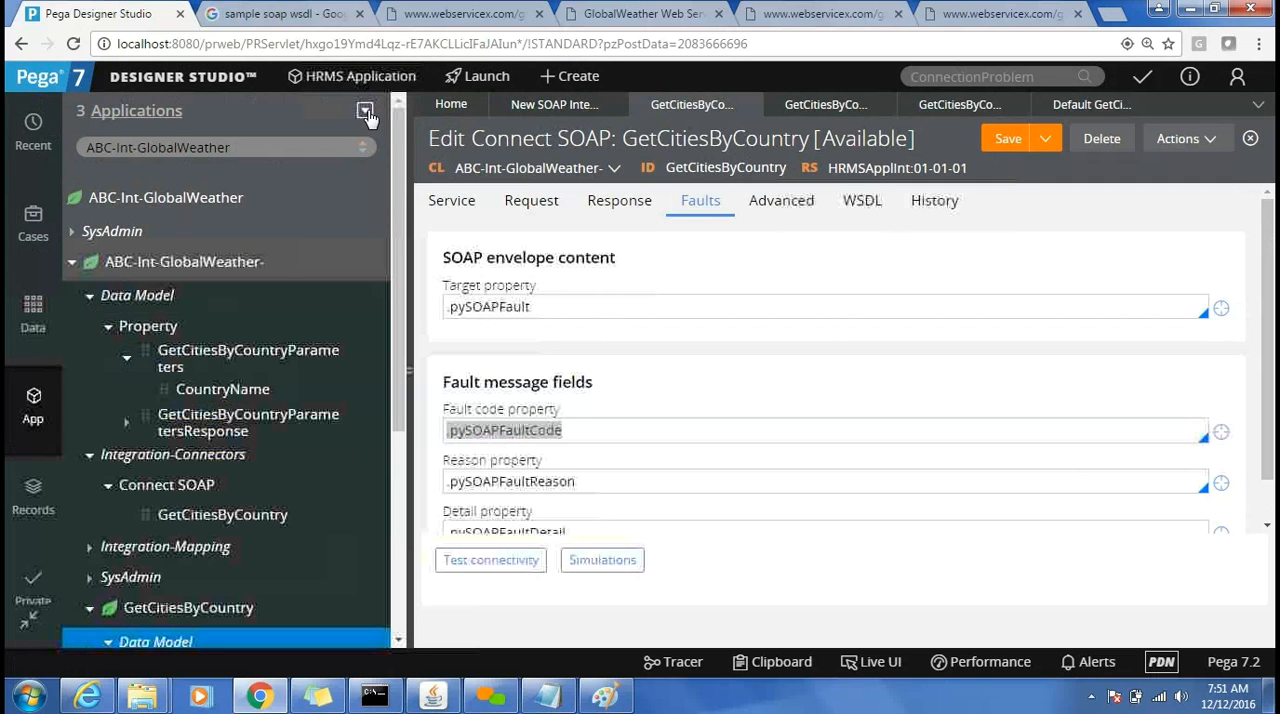
pyautogui.moveTo(390, 158)
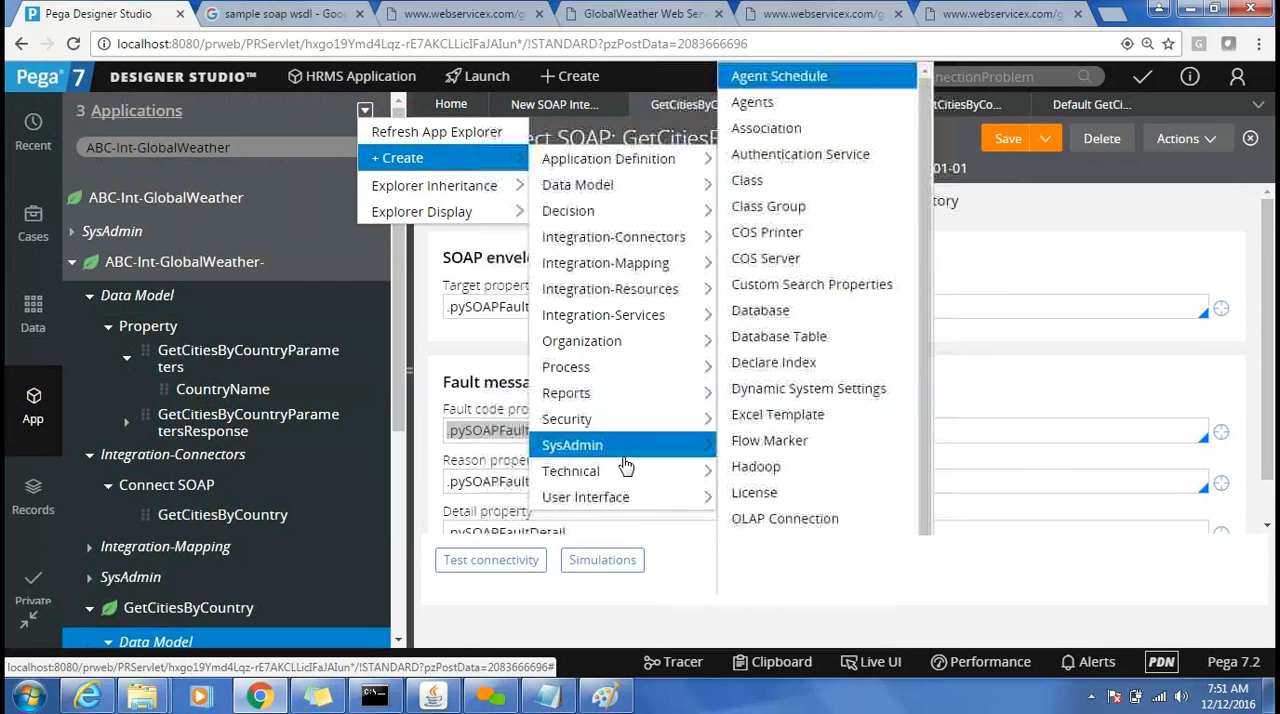
pyautogui.moveTo(640, 472)
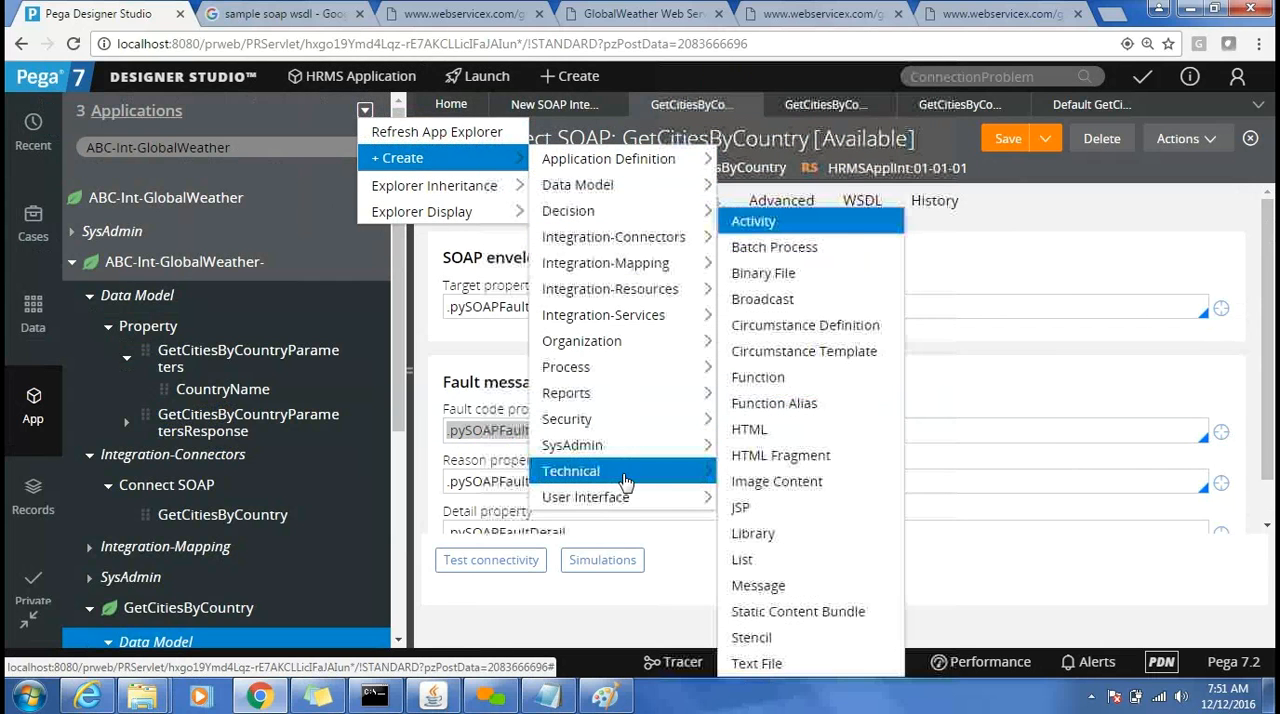
pyautogui.click(813, 221)
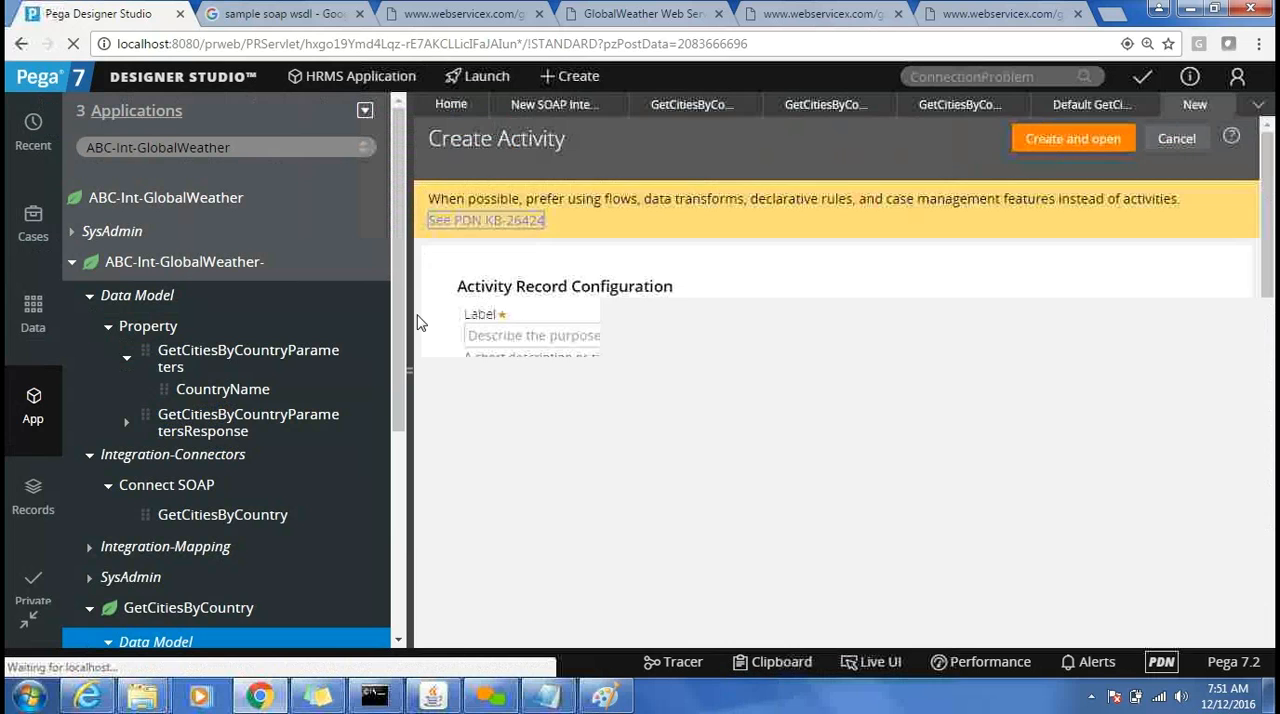
pyautogui.click(412, 315)
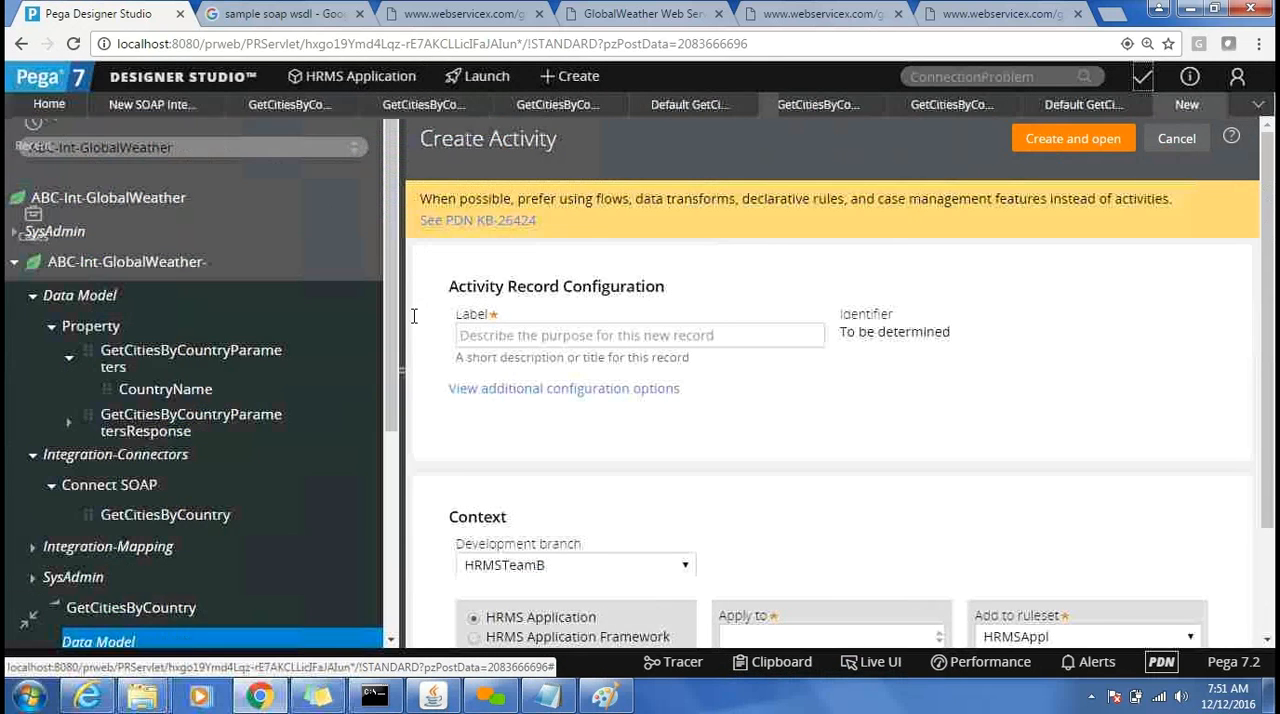
pyautogui.write('Co')
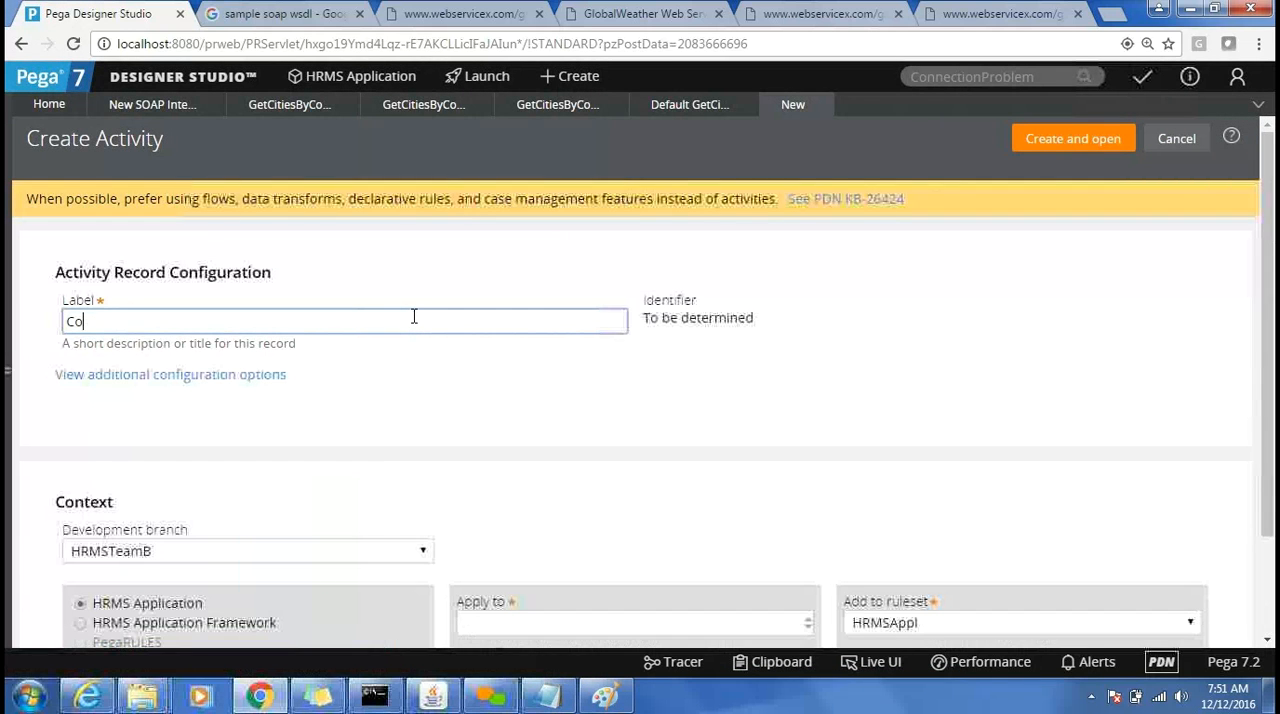
pyautogui.write('nnectSOAP')
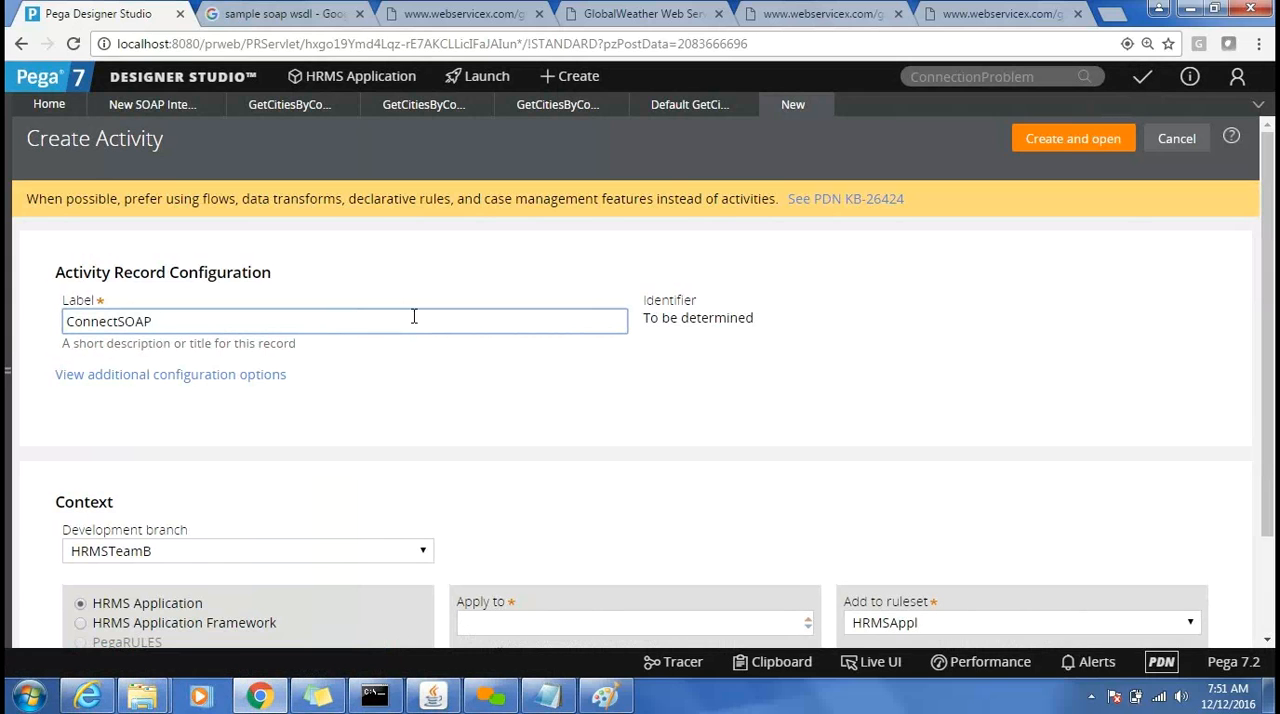
pyautogui.click(844, 415)
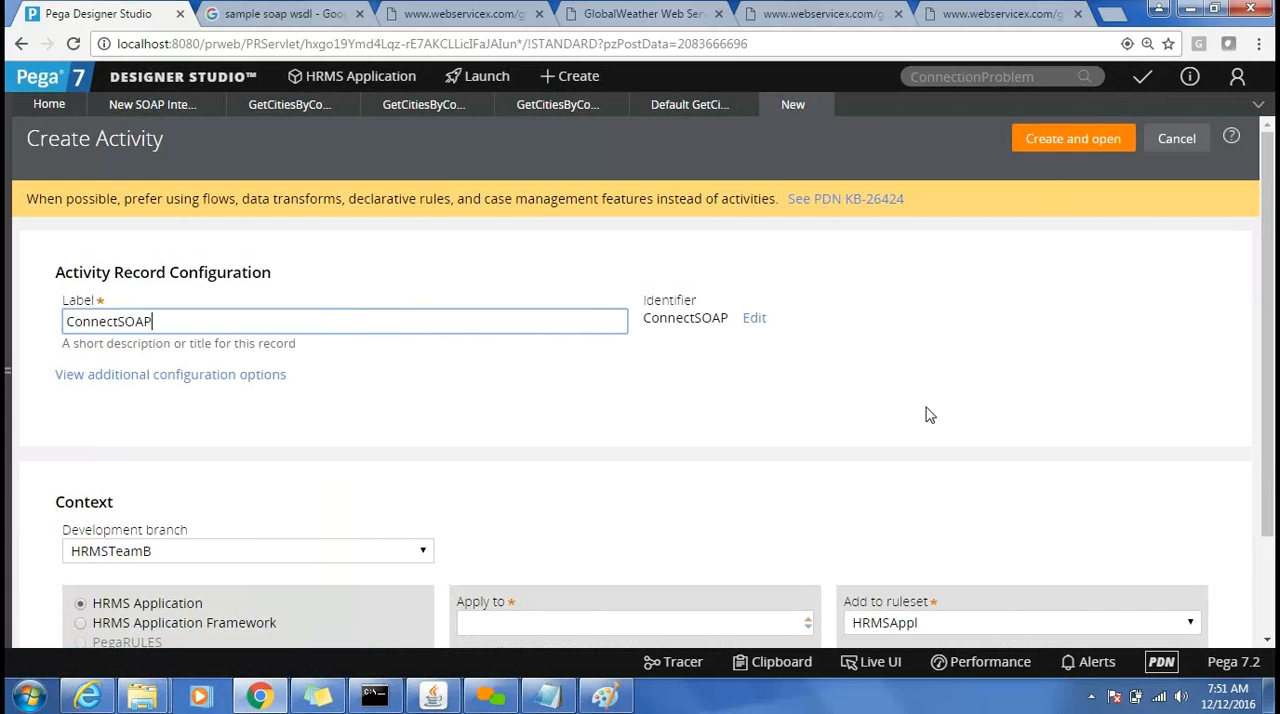
# Set the activity's context to no development branch, applying to ABC-HRMSAppl-Work, and create and open it.
pyautogui.click(252, 543)
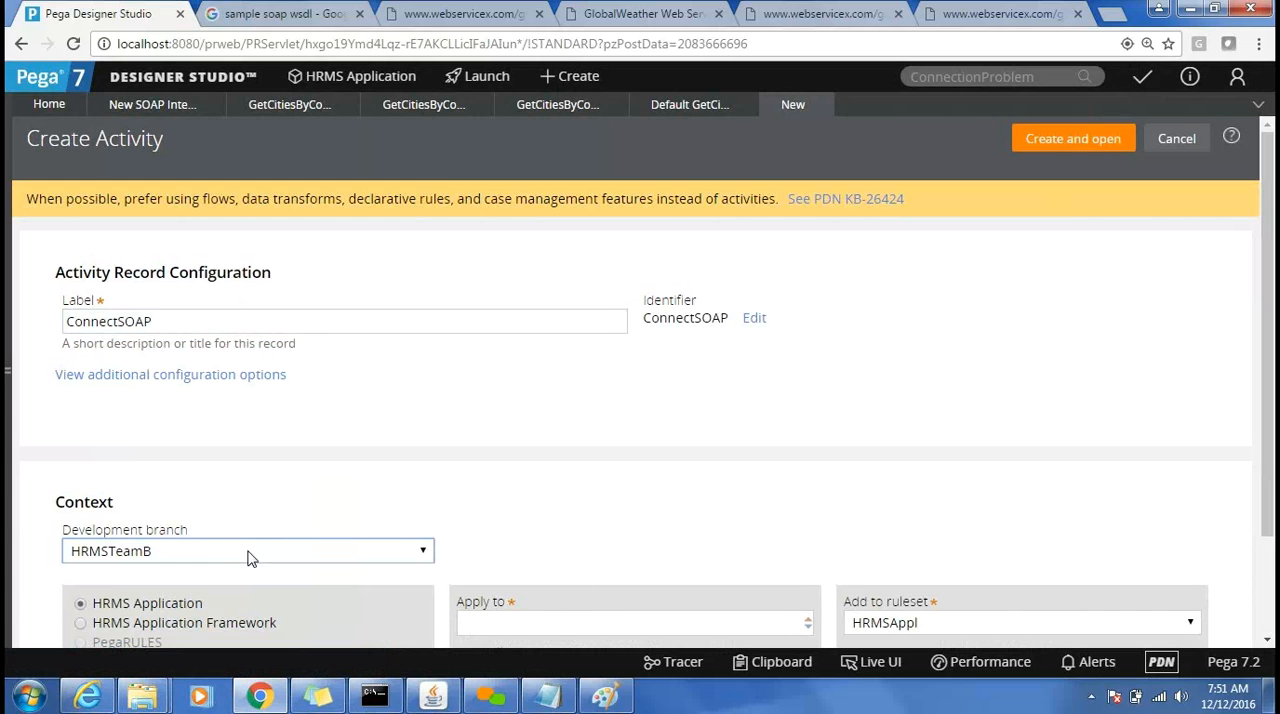
pyautogui.click(197, 612)
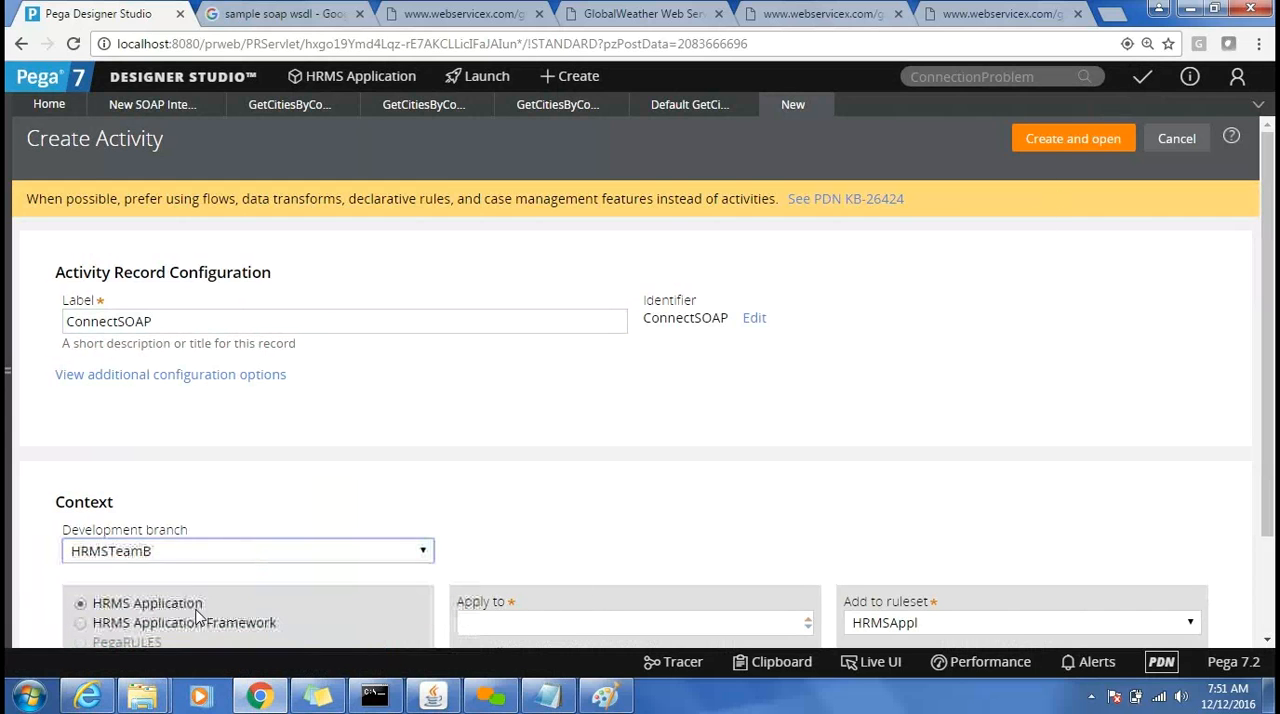
pyautogui.click(504, 629)
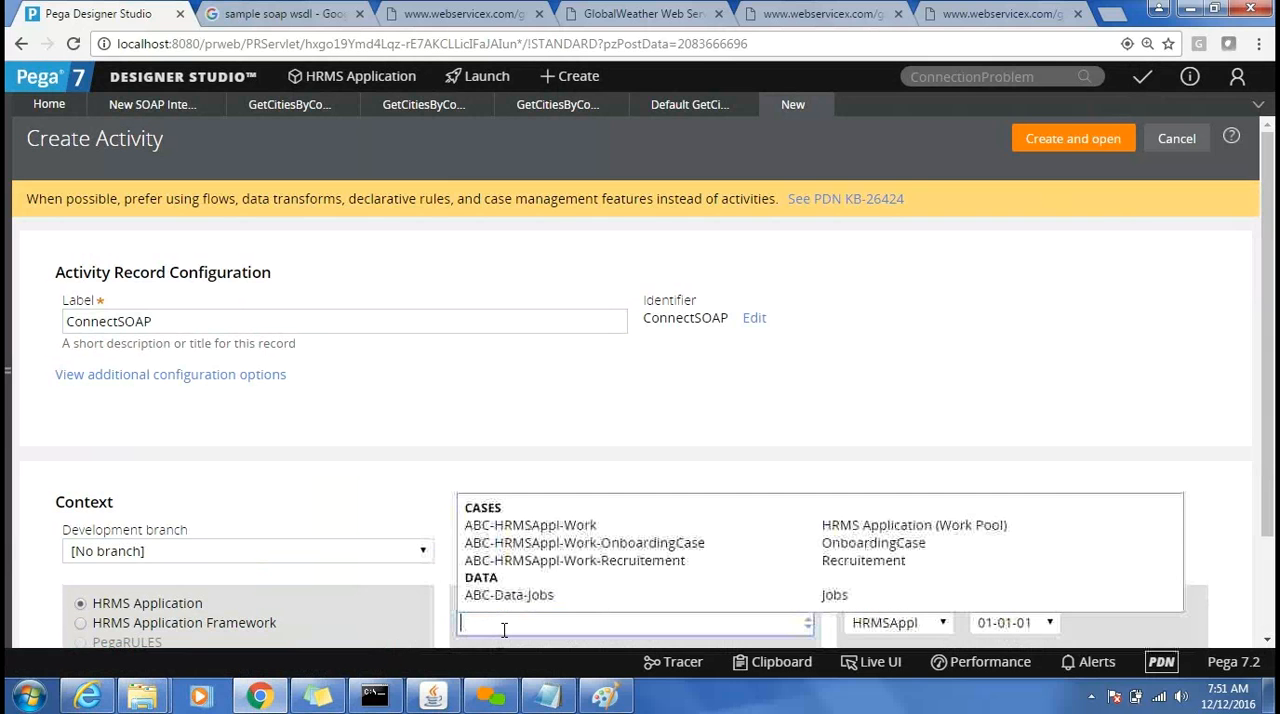
pyautogui.click(572, 531)
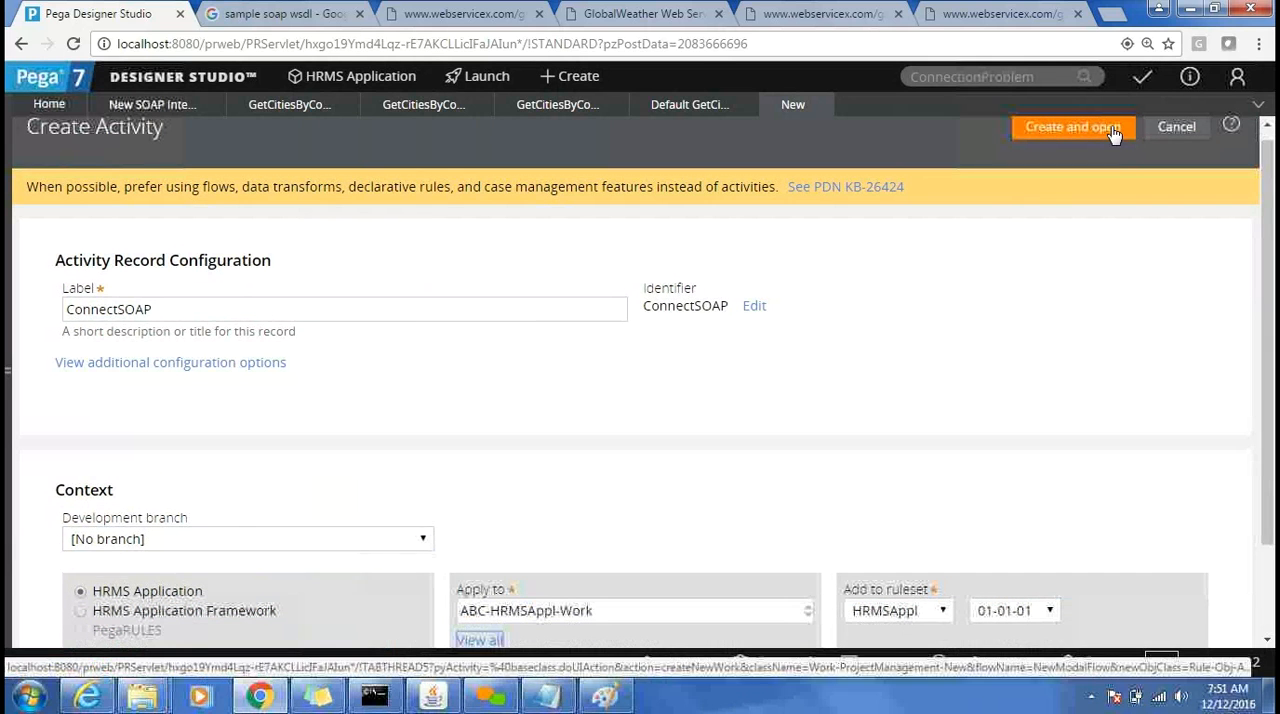
pyautogui.click(1128, 136)
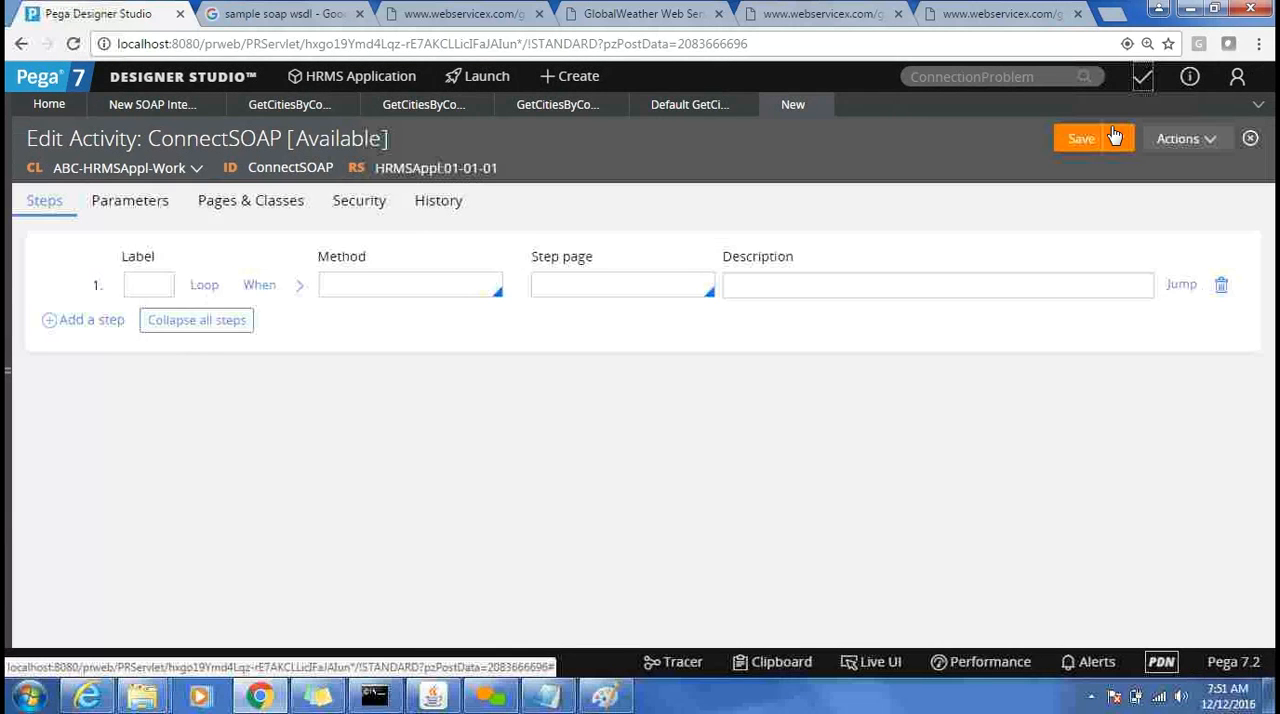
# Set the method of the activity's first step to Connect-SOAP.
pyautogui.click(453, 287)
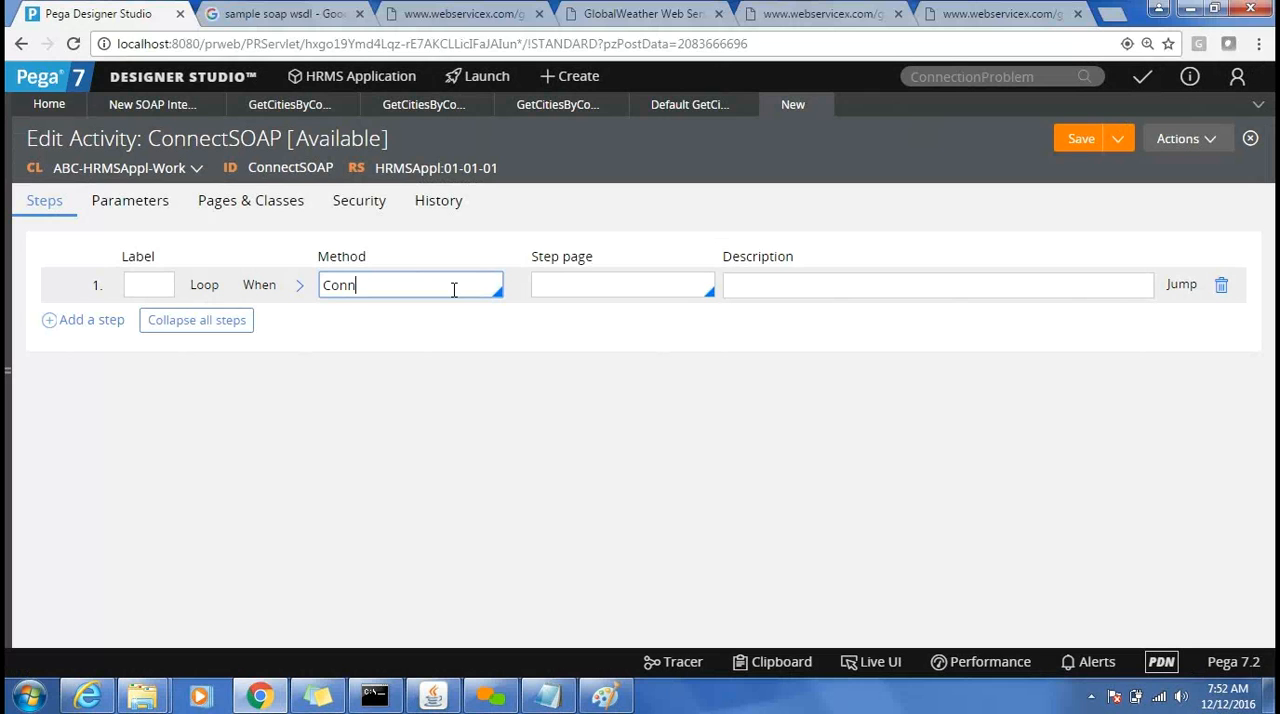
pyautogui.press('Down')
pyautogui.press('Down')
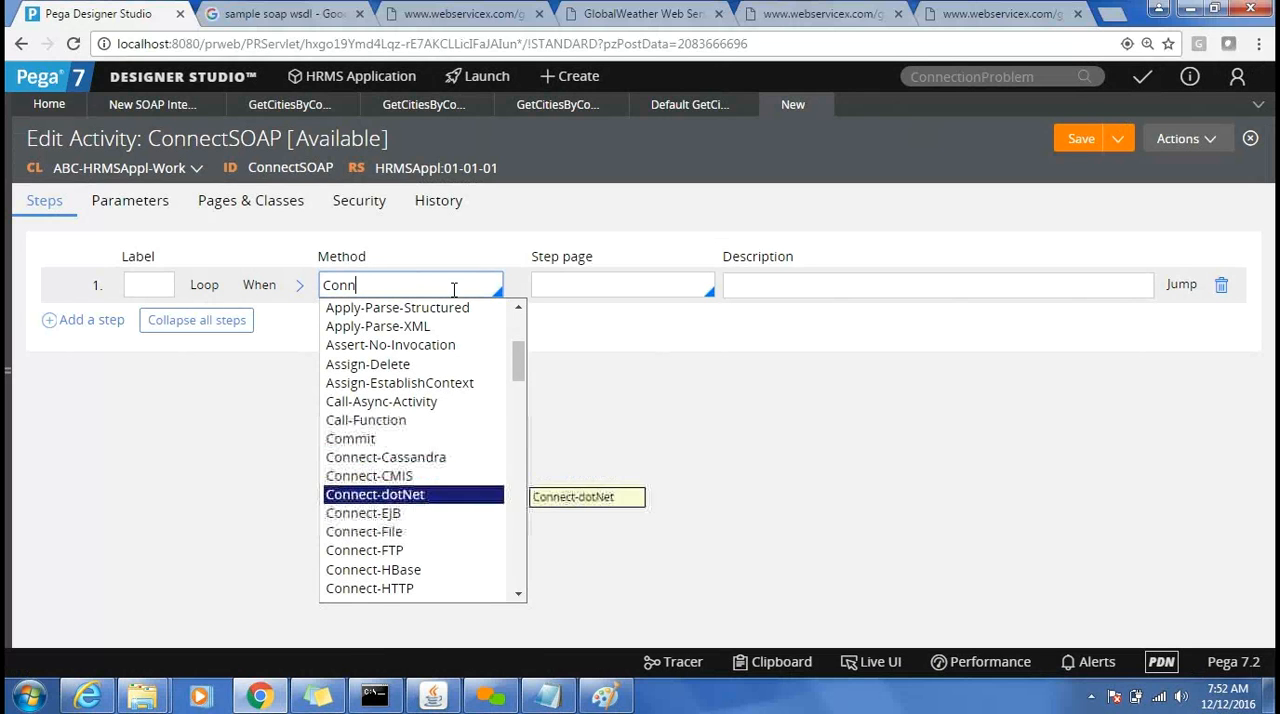
pyautogui.press('Down')
pyautogui.press('Down')
pyautogui.press('Down')
pyautogui.press('Down')
pyautogui.press('Down')
pyautogui.press('Down')
pyautogui.press('Down')
pyautogui.press('Down')
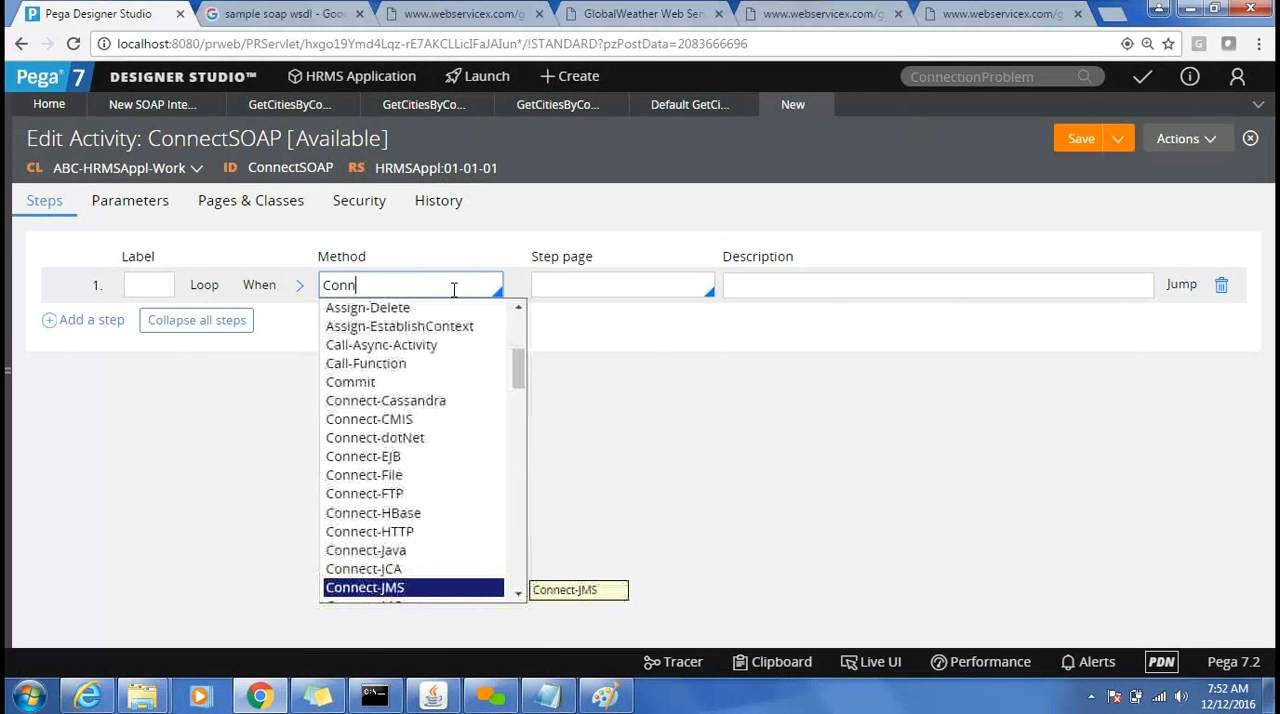
pyautogui.press('Down')
pyautogui.press('Down')
pyautogui.press('Down')
pyautogui.press('Down')
pyautogui.press('Down')
pyautogui.press('Down')
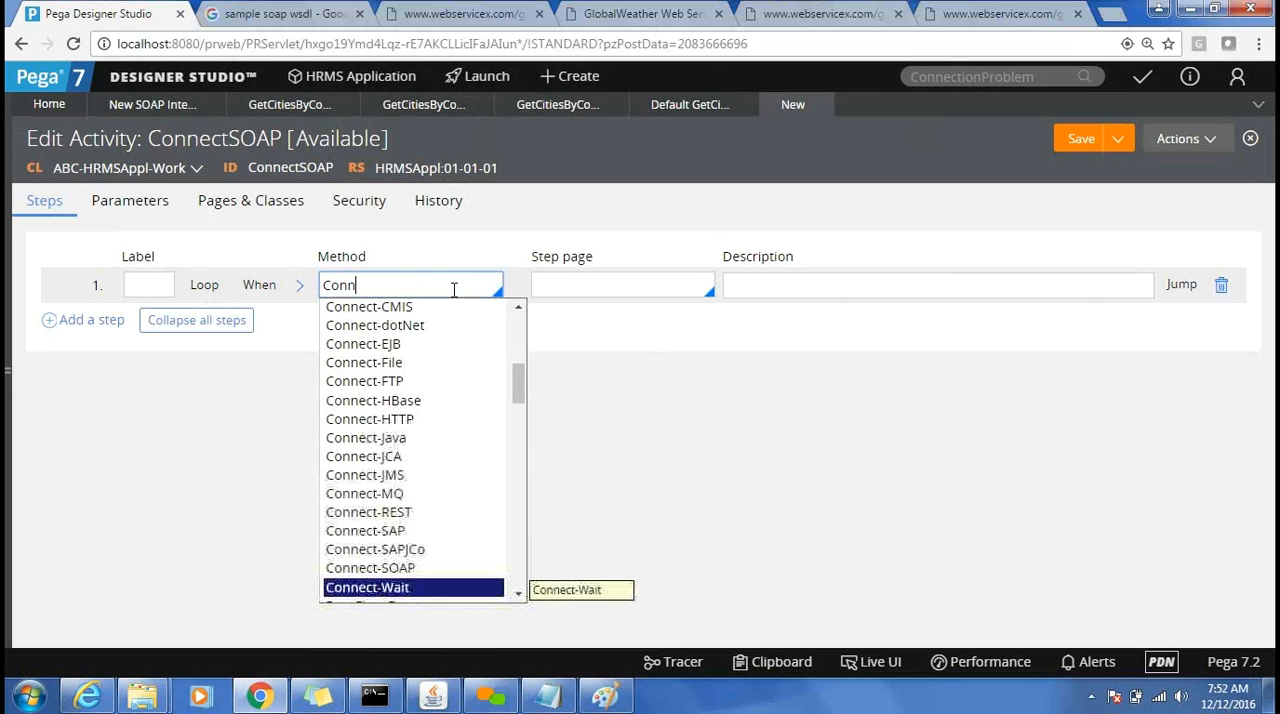
pyautogui.press('Up')
pyautogui.press('Return')
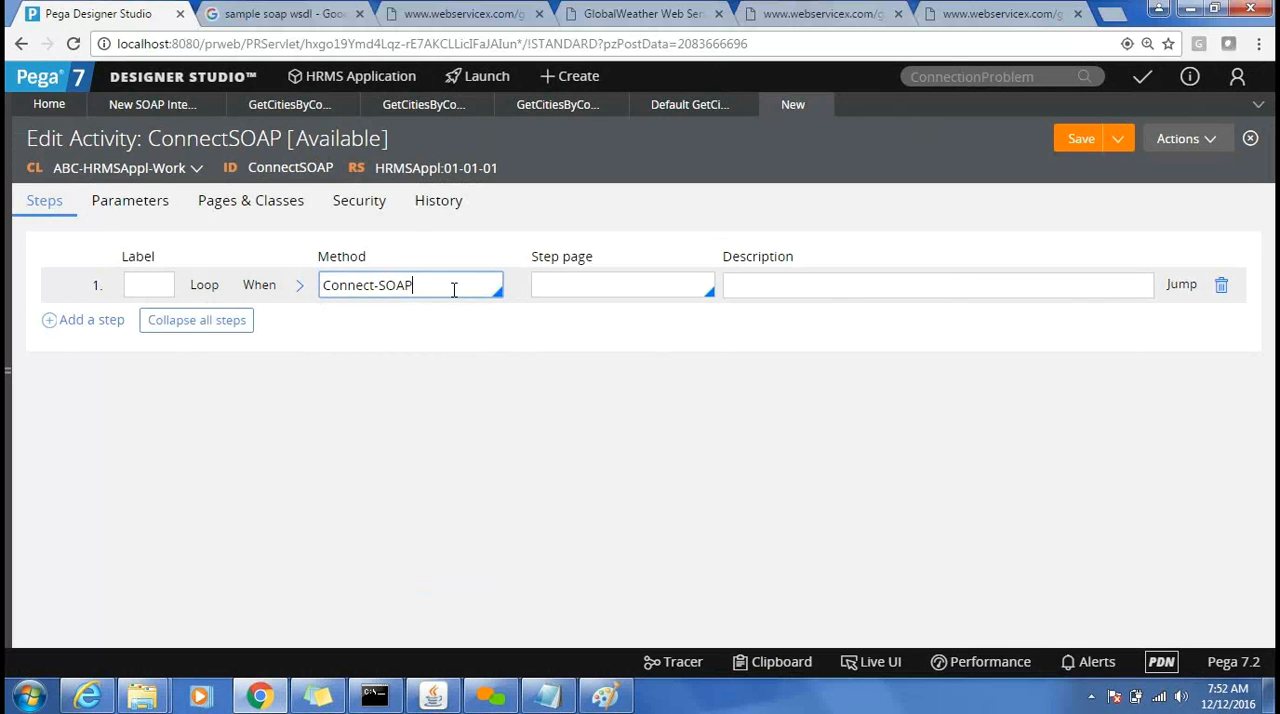
# Expand the Connect-SOAP method parameters and compare the available ServiceName options with the GetCitiesByCountry connector's ID and class.
pyautogui.click(300, 290)
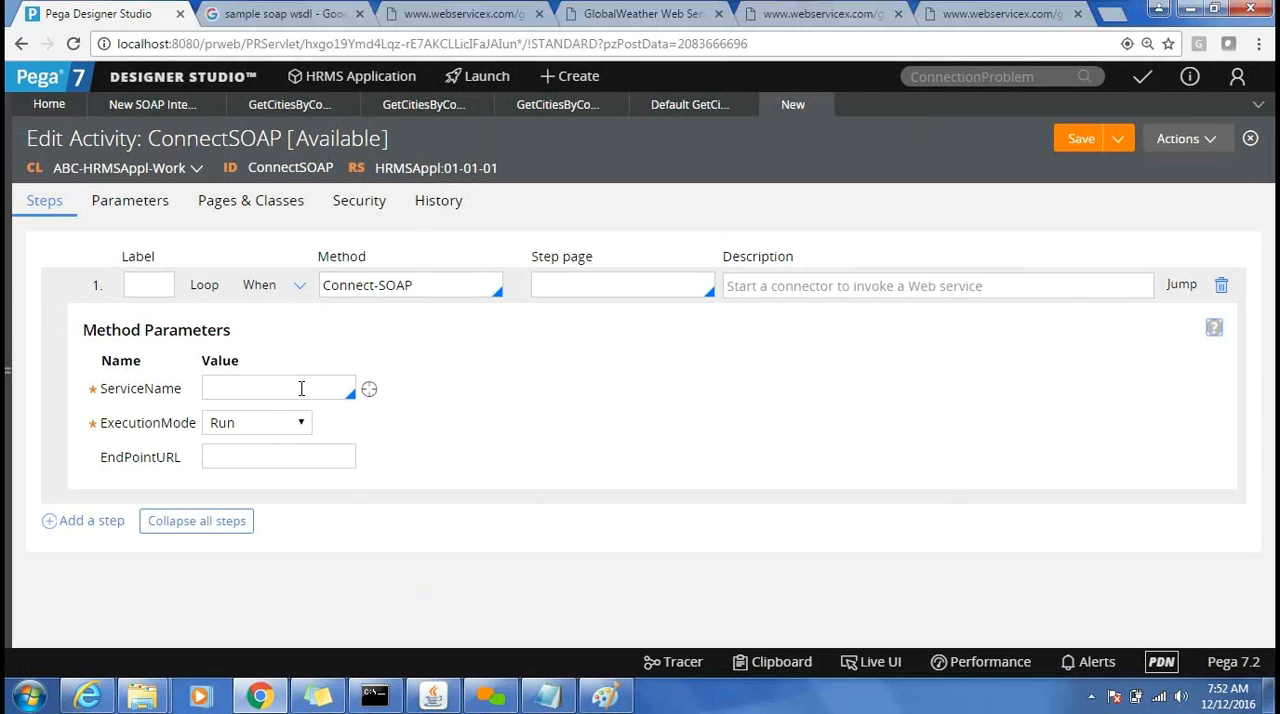
pyautogui.click(301, 388)
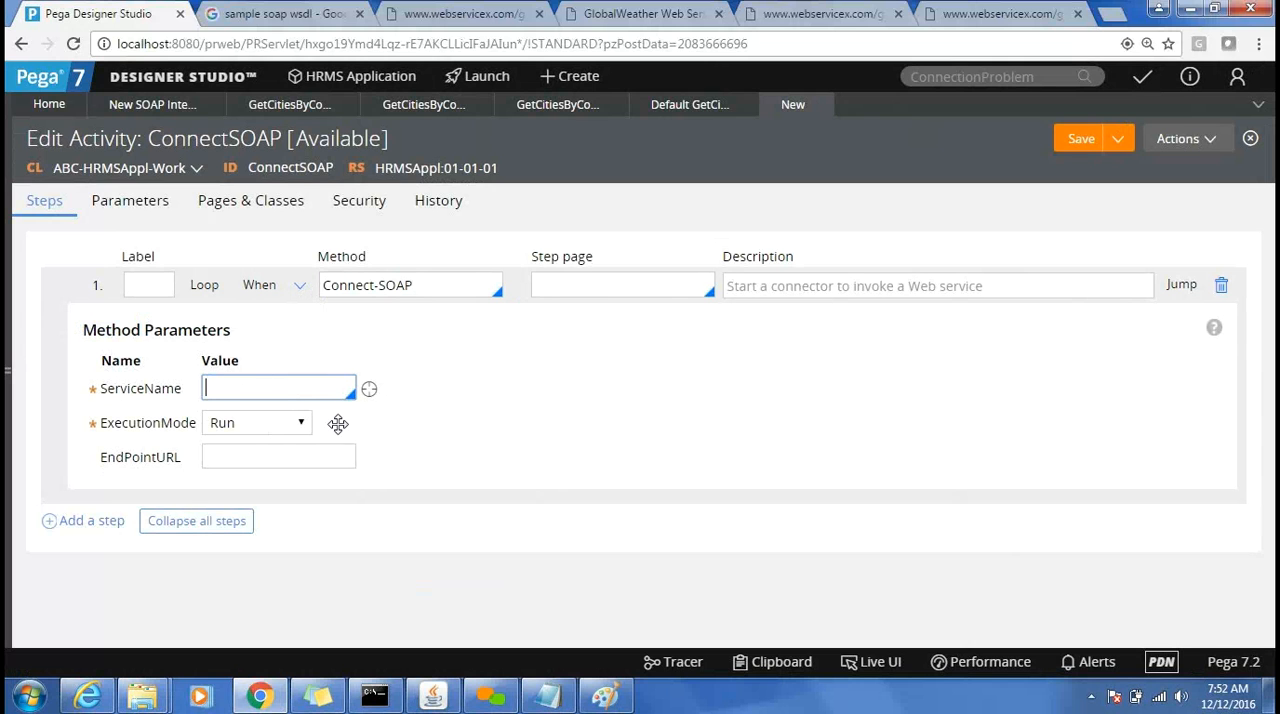
pyautogui.click(265, 103)
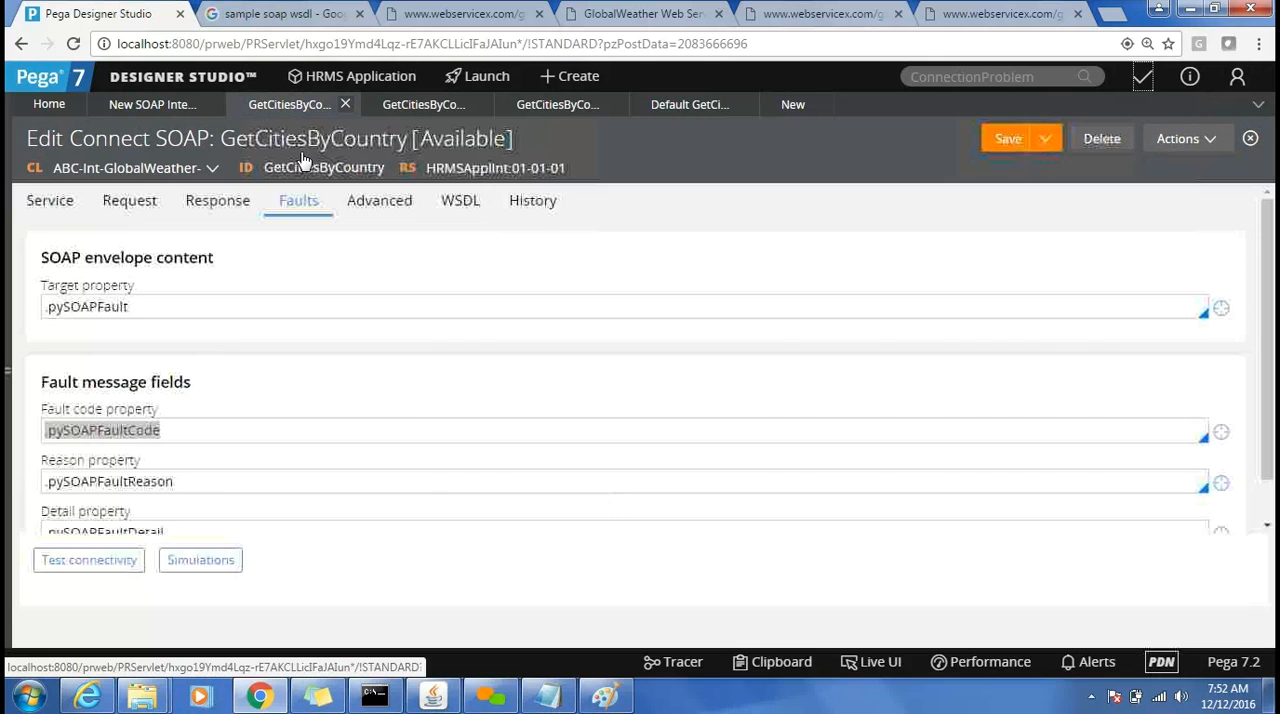
pyautogui.doubleClick(331, 168)
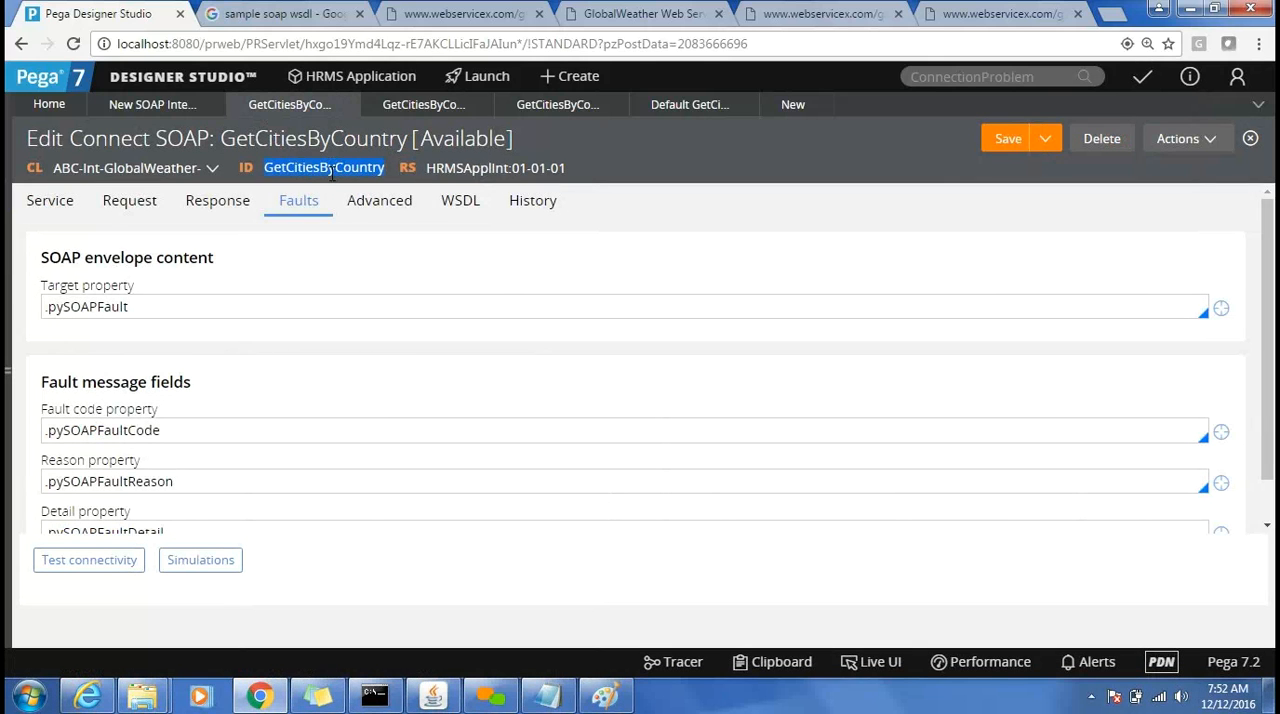
pyautogui.click(790, 104)
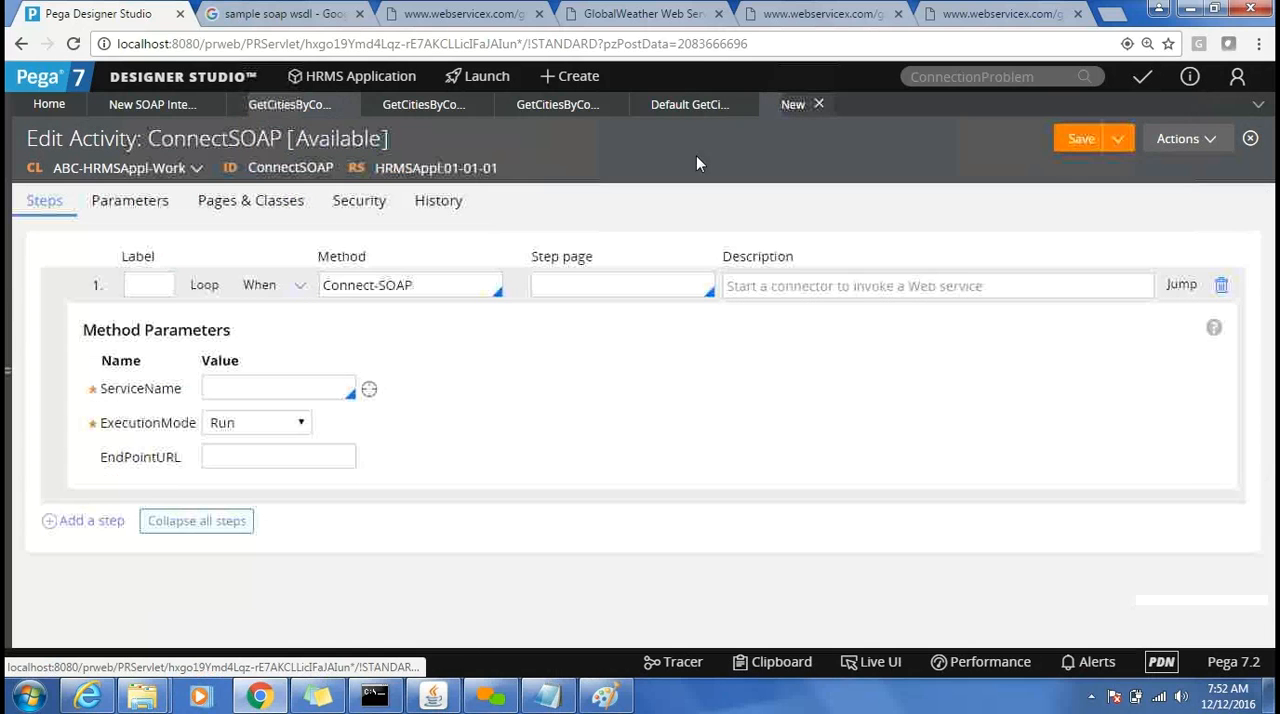
pyautogui.click(321, 391)
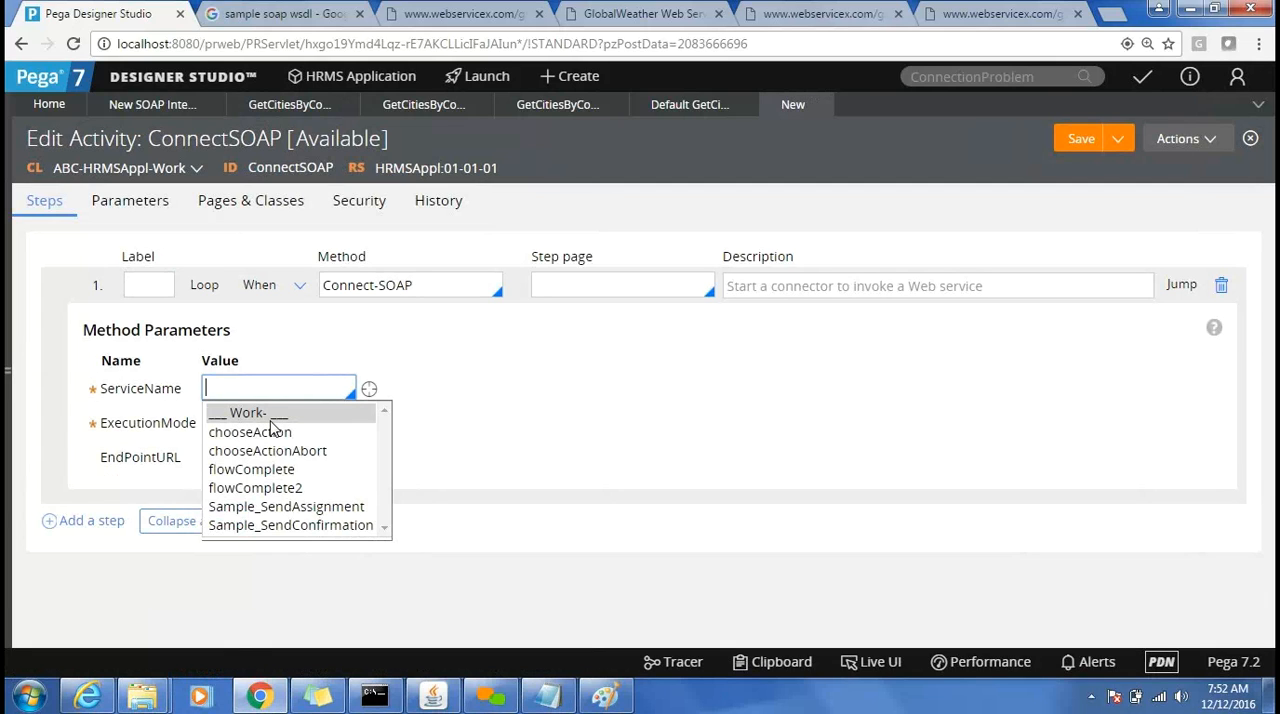
pyautogui.click(275, 112)
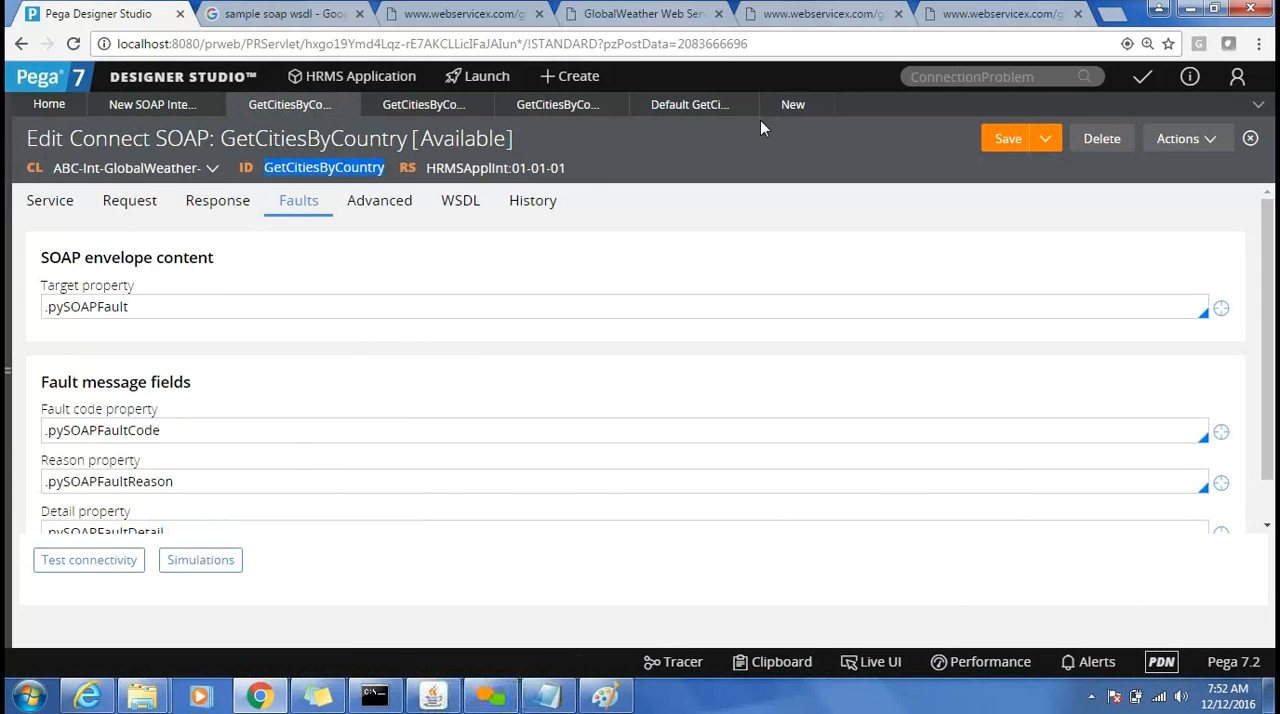
pyautogui.click(785, 112)
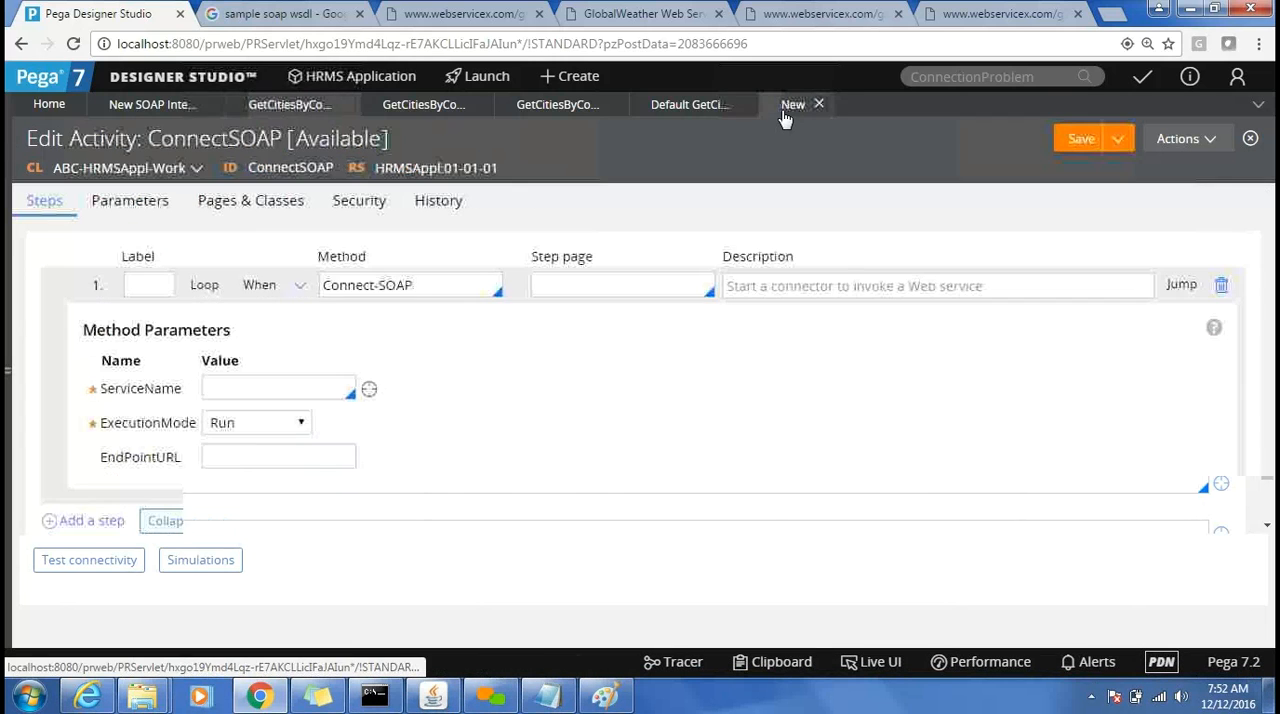
# Define the page pgInt with class ABC-Int-GlobalWeather- in the activity's pages and classes.
pyautogui.click(643, 289)
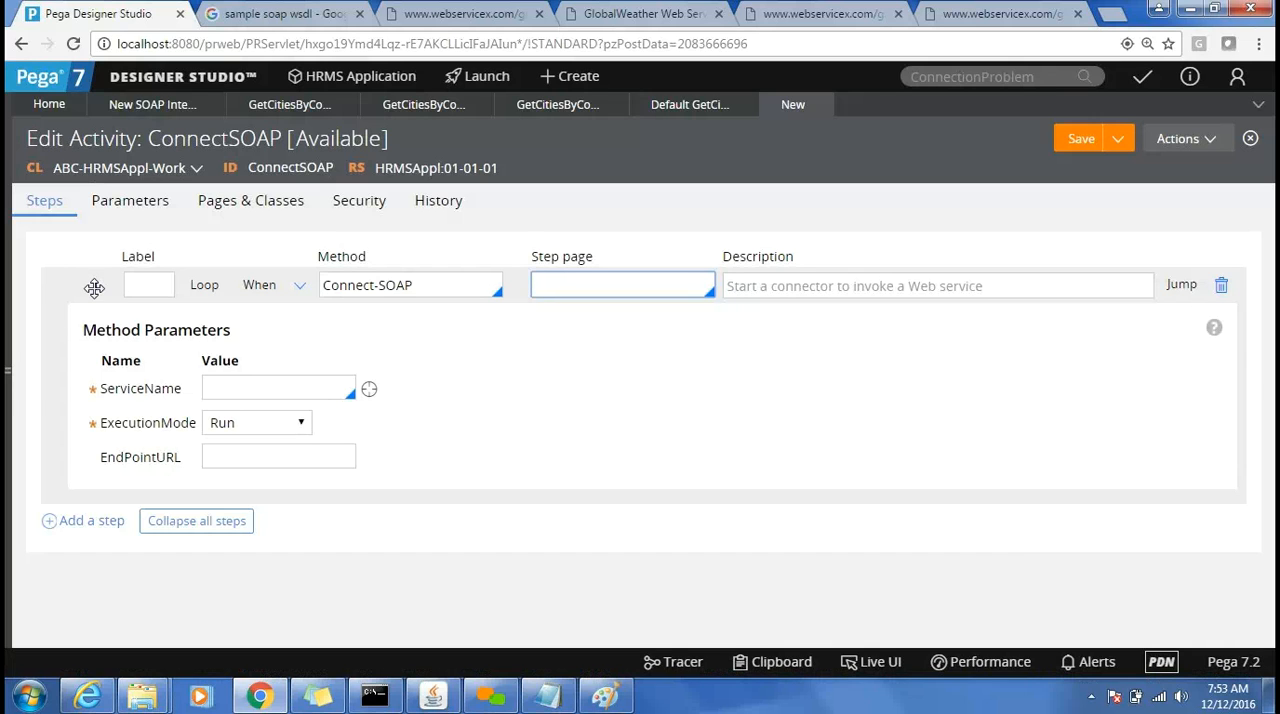
pyautogui.click(279, 218)
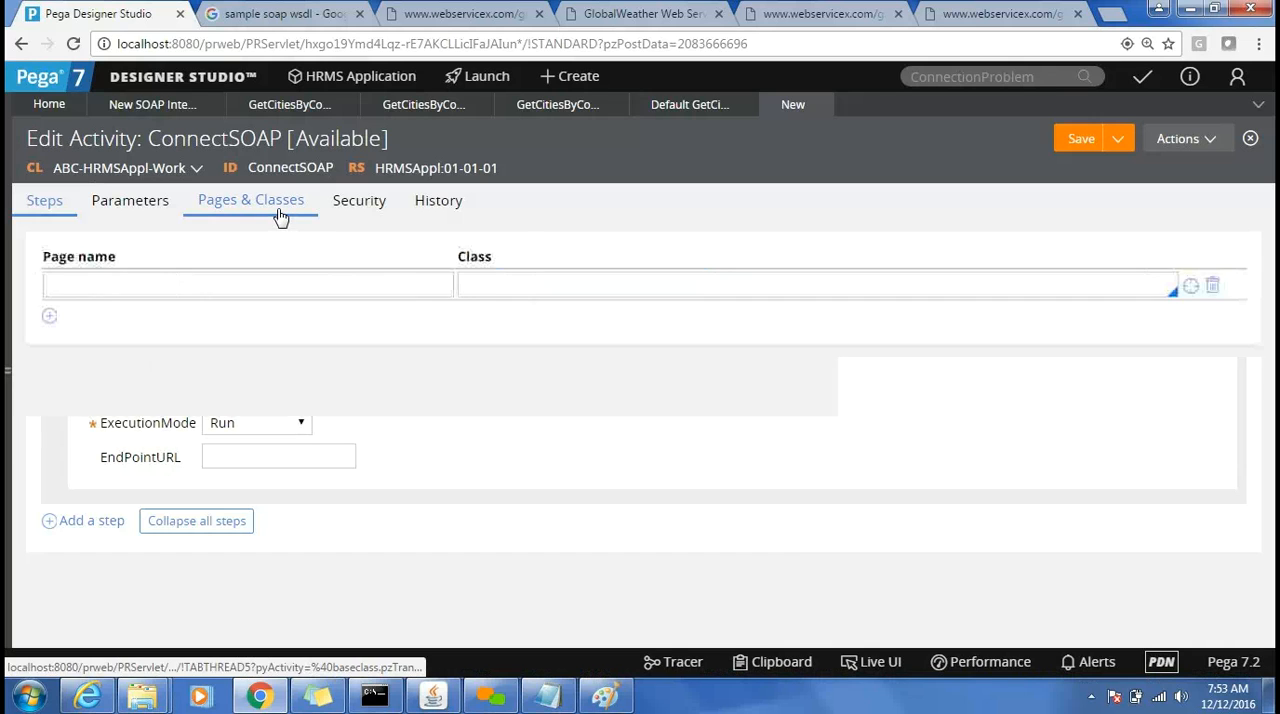
pyautogui.click(247, 282)
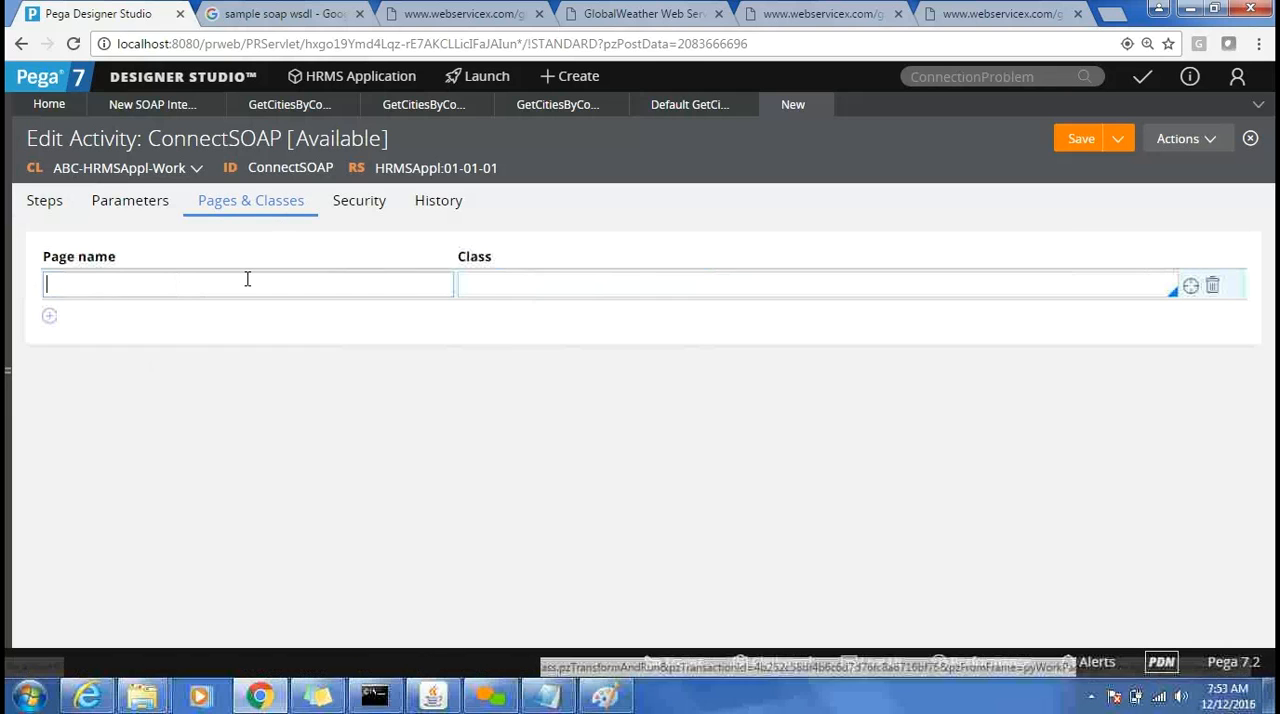
pyautogui.write('teno')
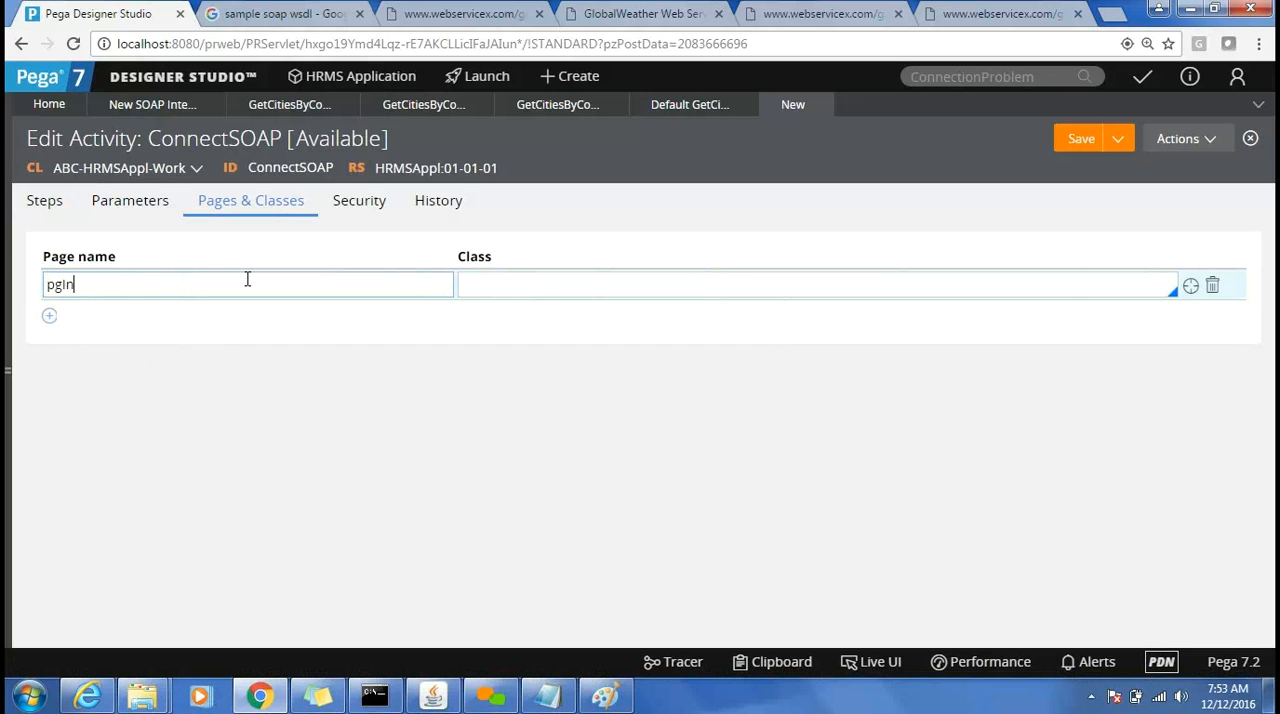
pyautogui.doubleClick(247, 280)
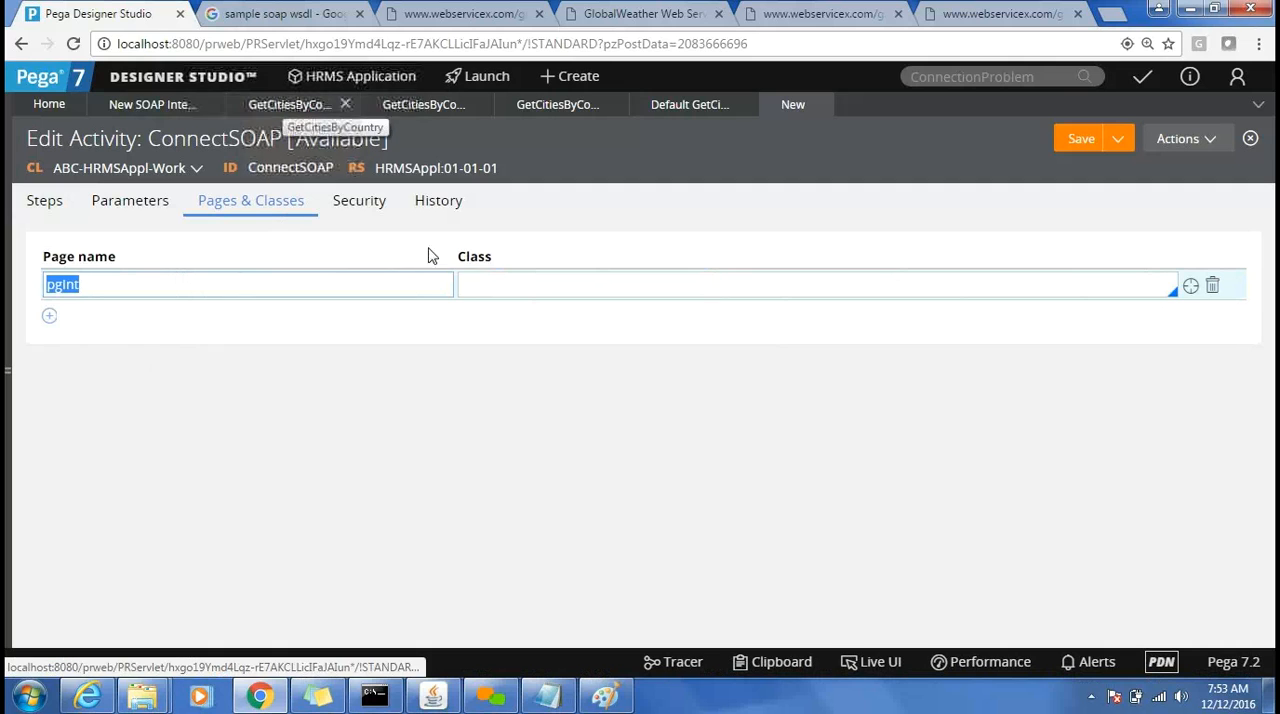
pyautogui.click(481, 284)
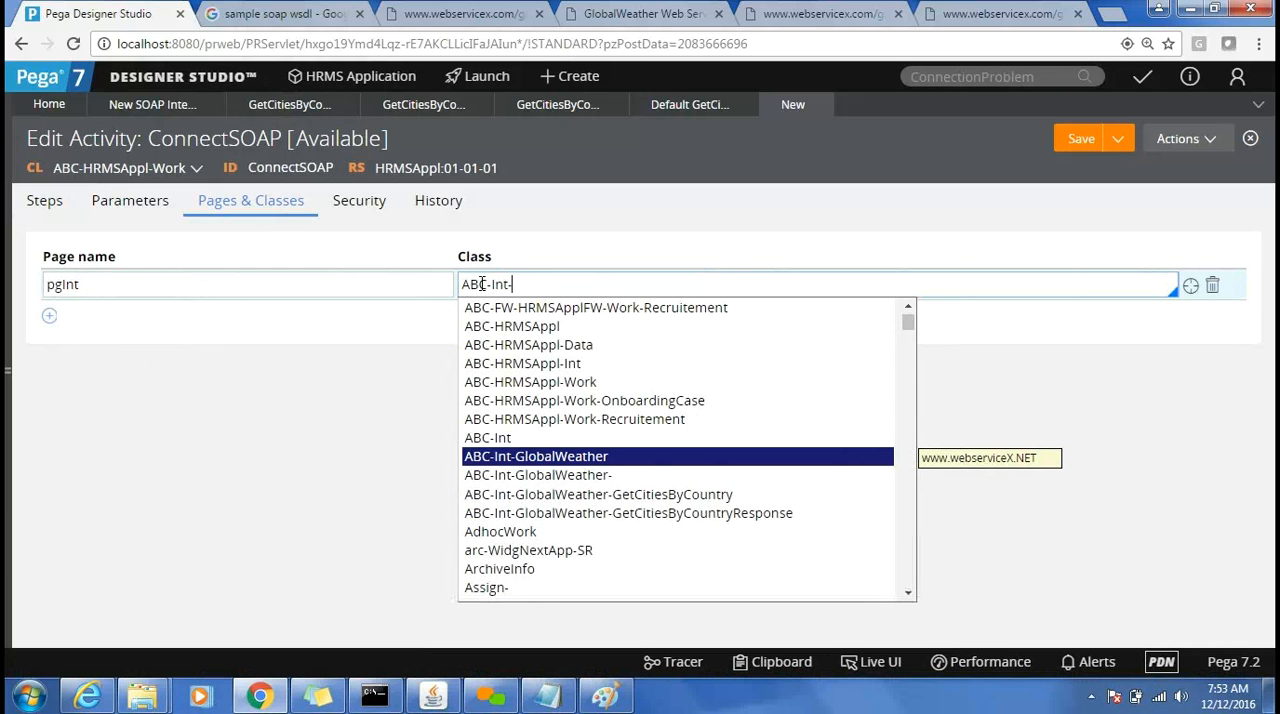
pyautogui.press('Down')
pyautogui.press('Return')
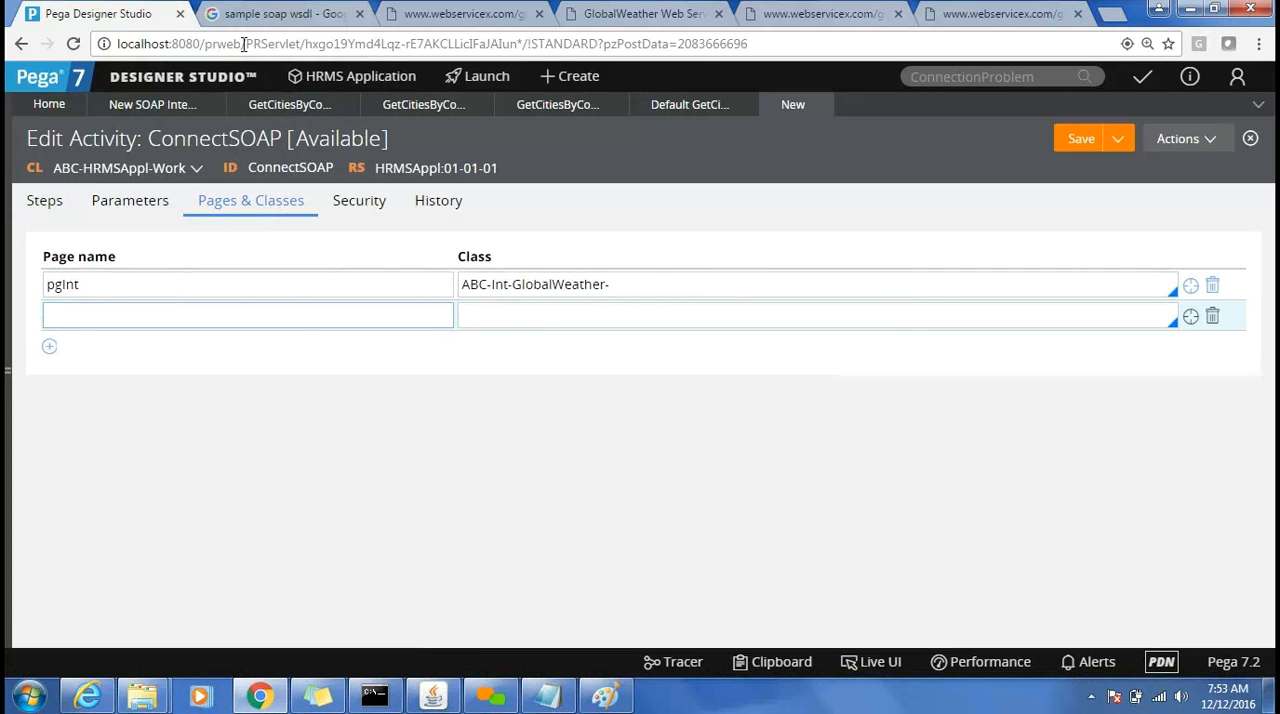
# Delete the empty row below pgInt in the activity's pages and classes, and check back on the GetCitiesByCountry connector.
pyautogui.click(1212, 318)
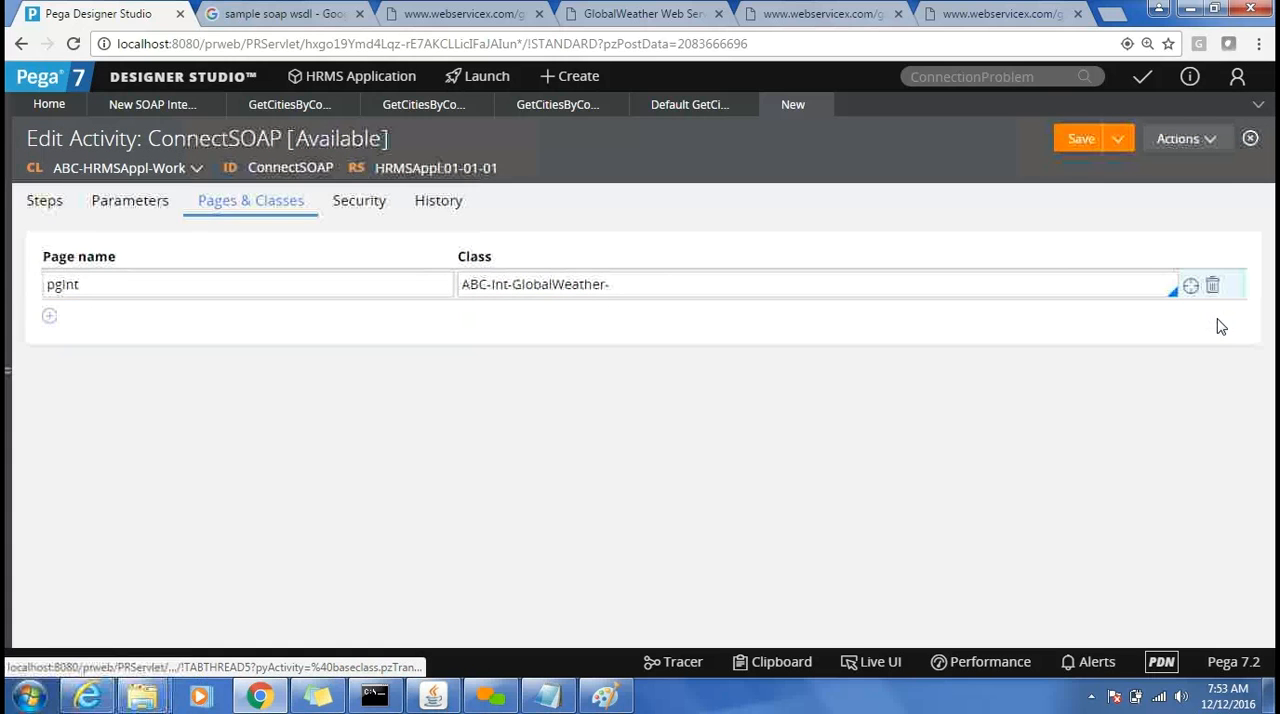
pyautogui.click(287, 106)
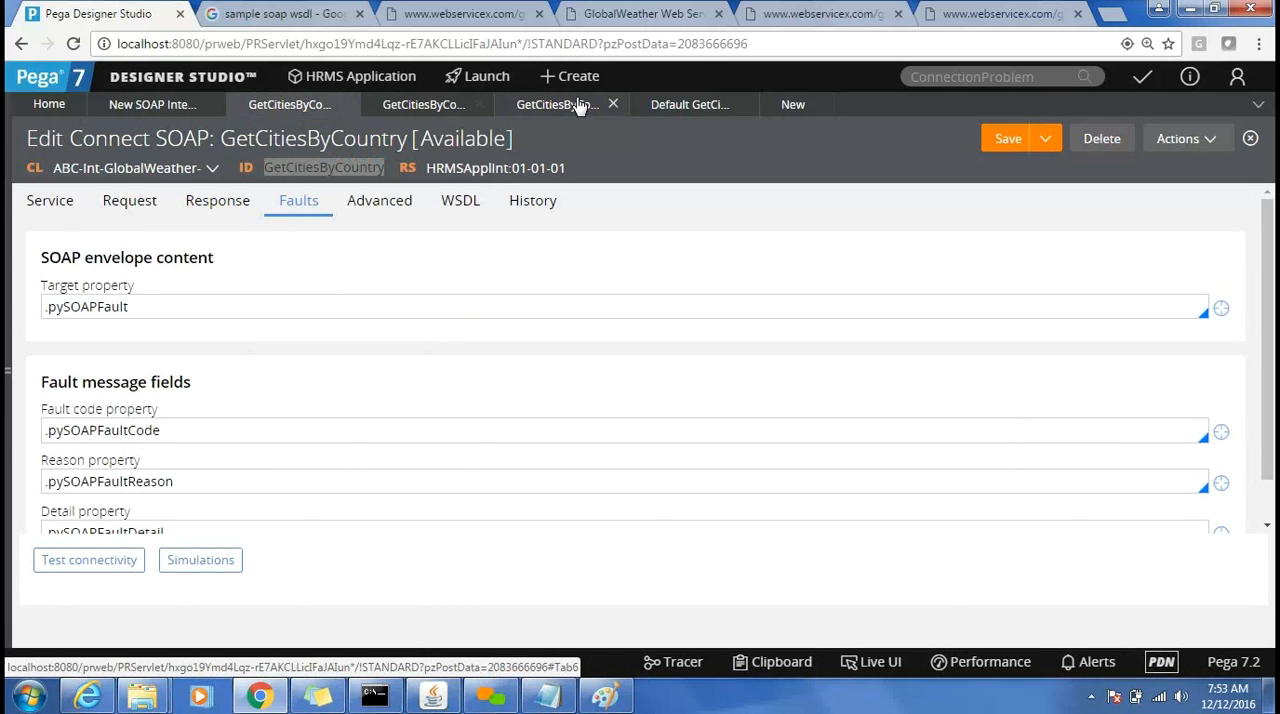
pyautogui.click(782, 108)
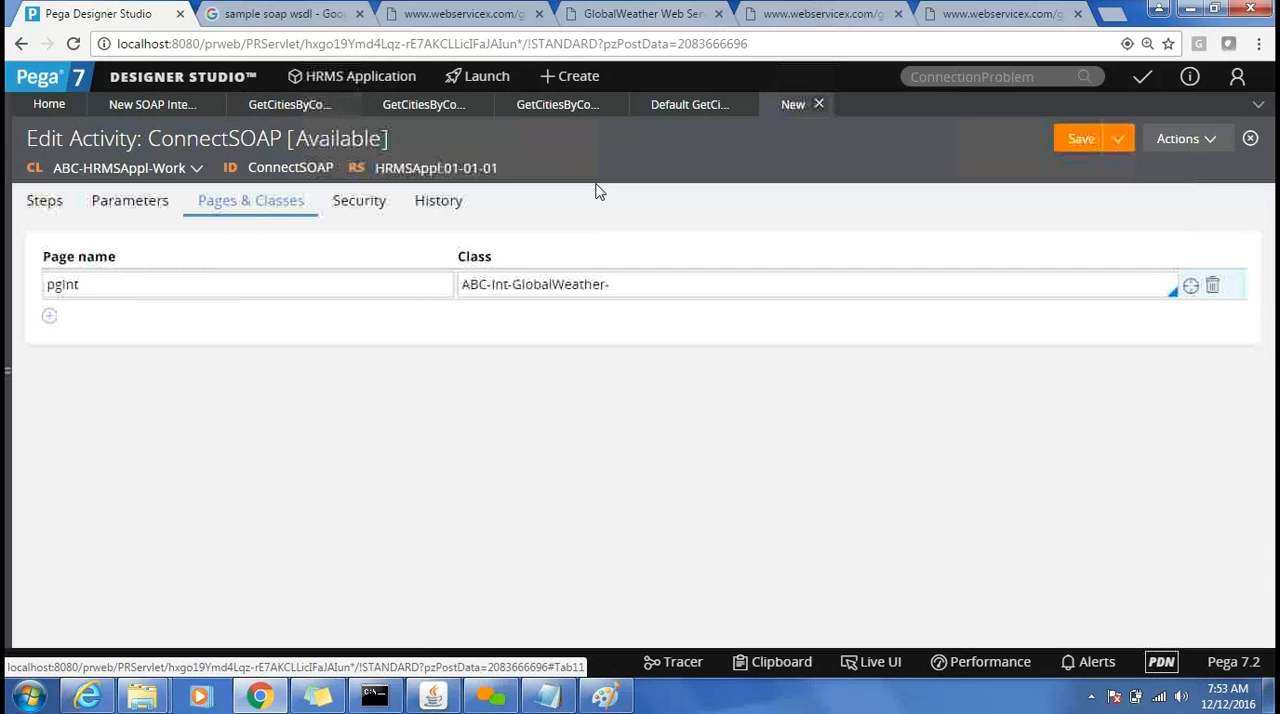
# Set the step page of the activity's Connect-SOAP step to pgInt, copying the name from the page definition.
pyautogui.doubleClick(60, 284)
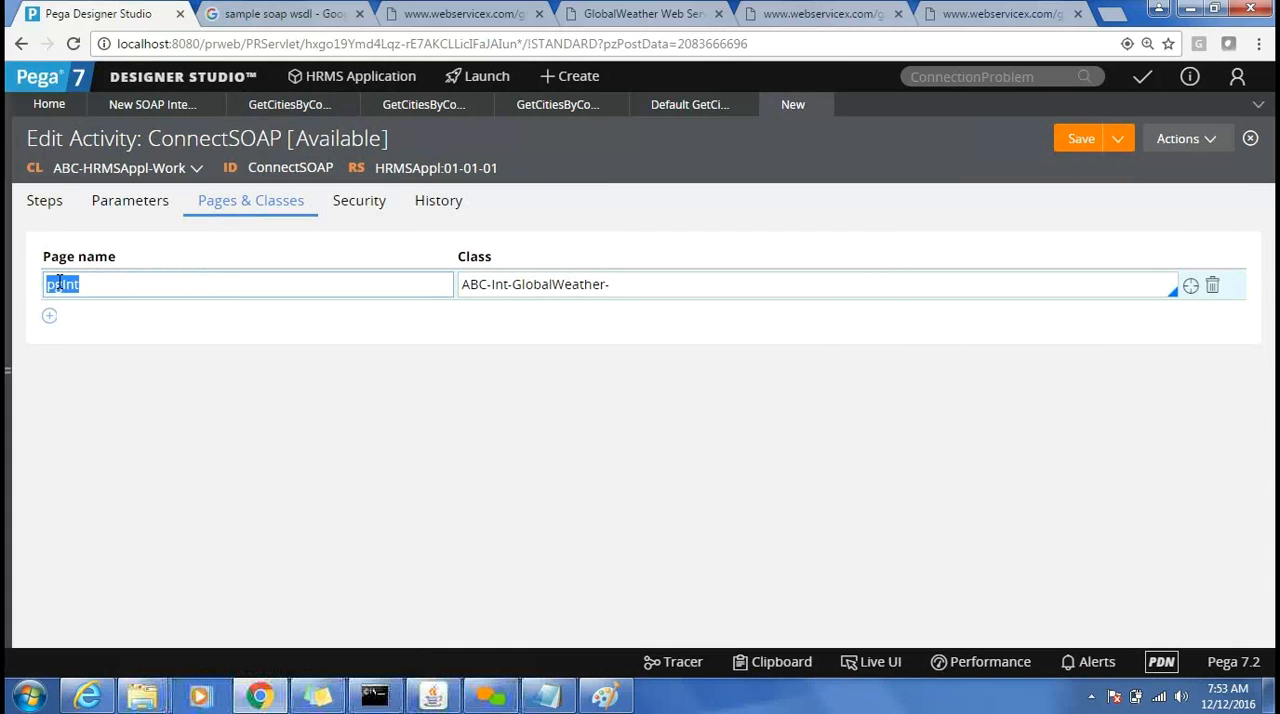
pyautogui.click(46, 202)
pyautogui.click(581, 284)
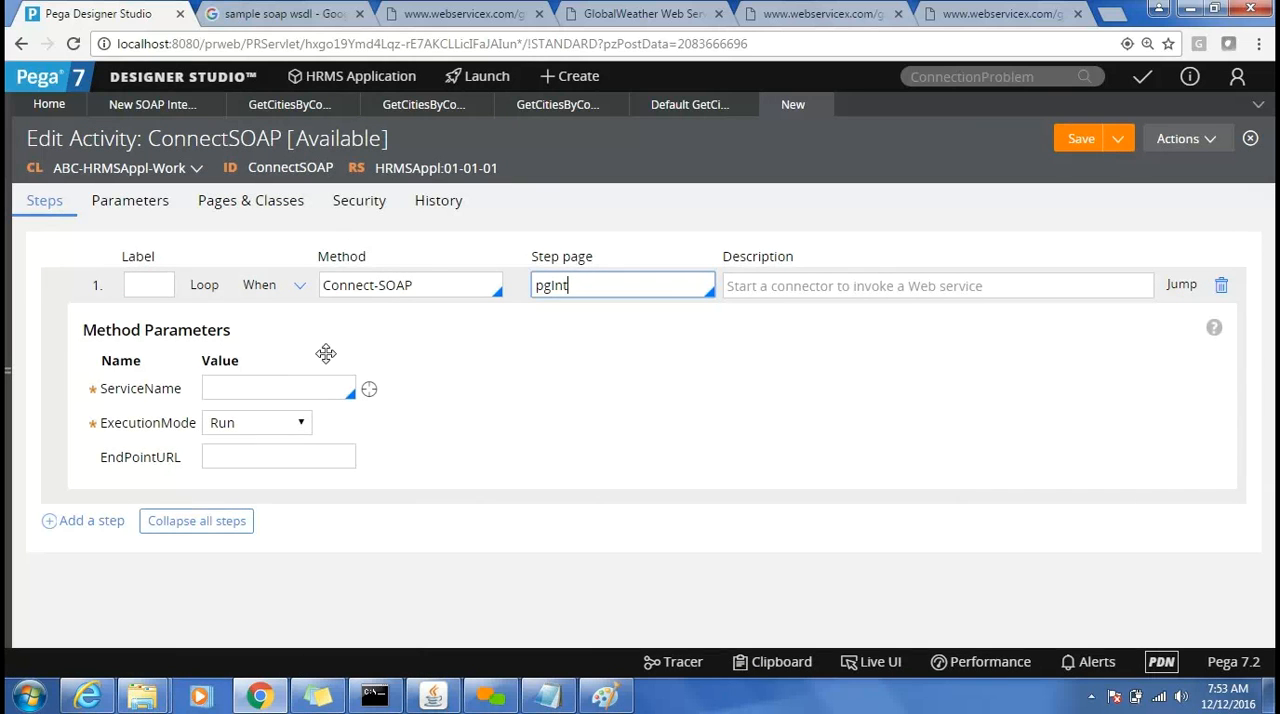
# Set the Connect-SOAP step's ServiceName to GetCitiesByCountry from class ABC-Int-GlobalWeather-.
pyautogui.click(266, 395)
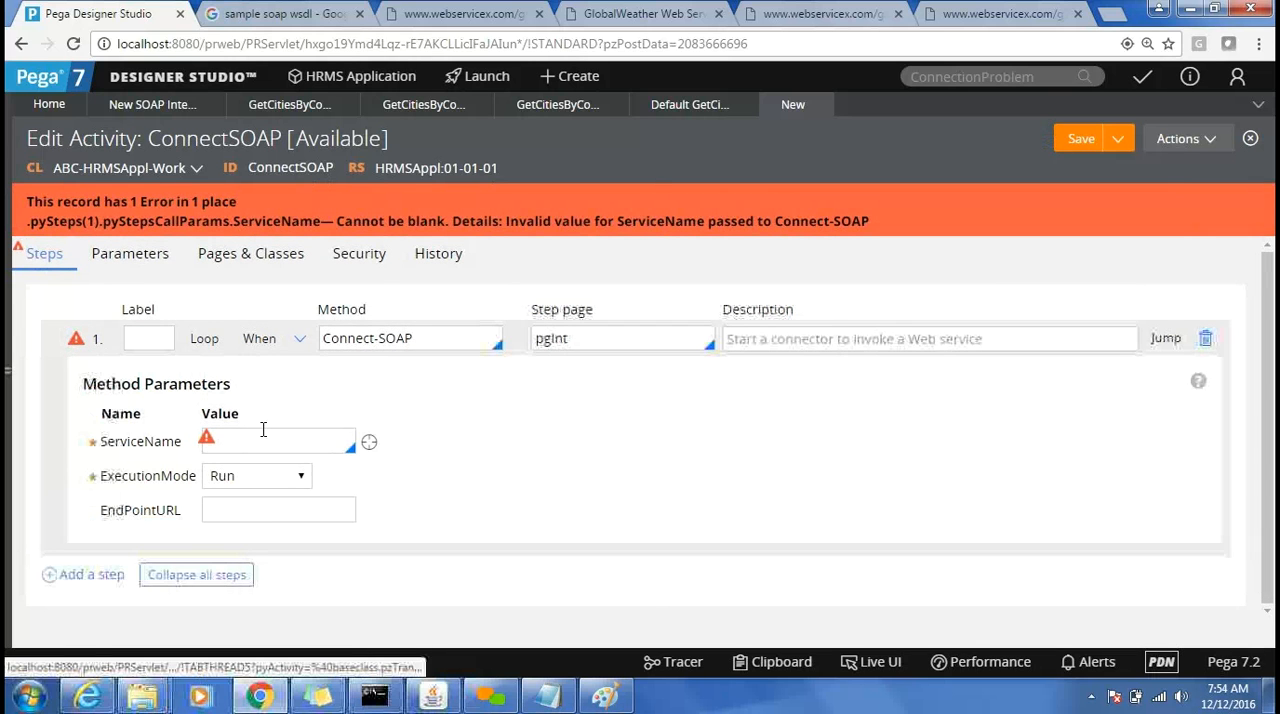
pyautogui.click(263, 430)
pyautogui.press('Down')
pyautogui.press('Down')
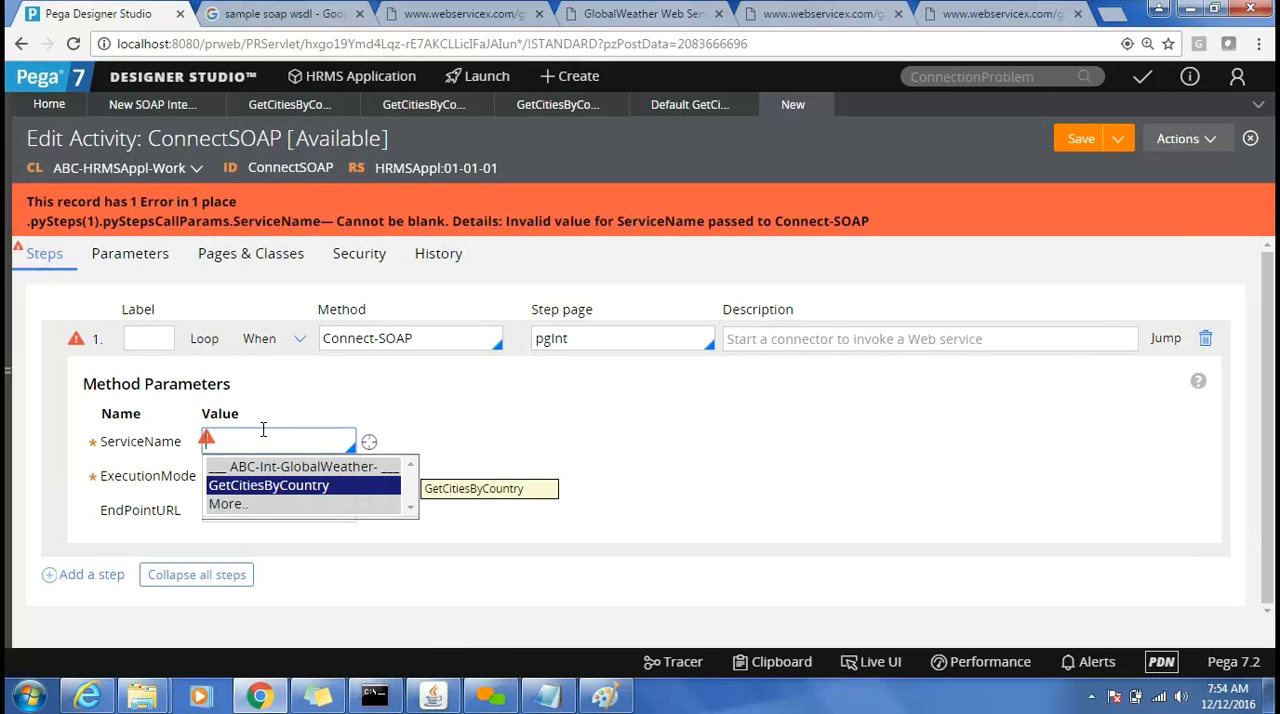
pyautogui.press('Return')
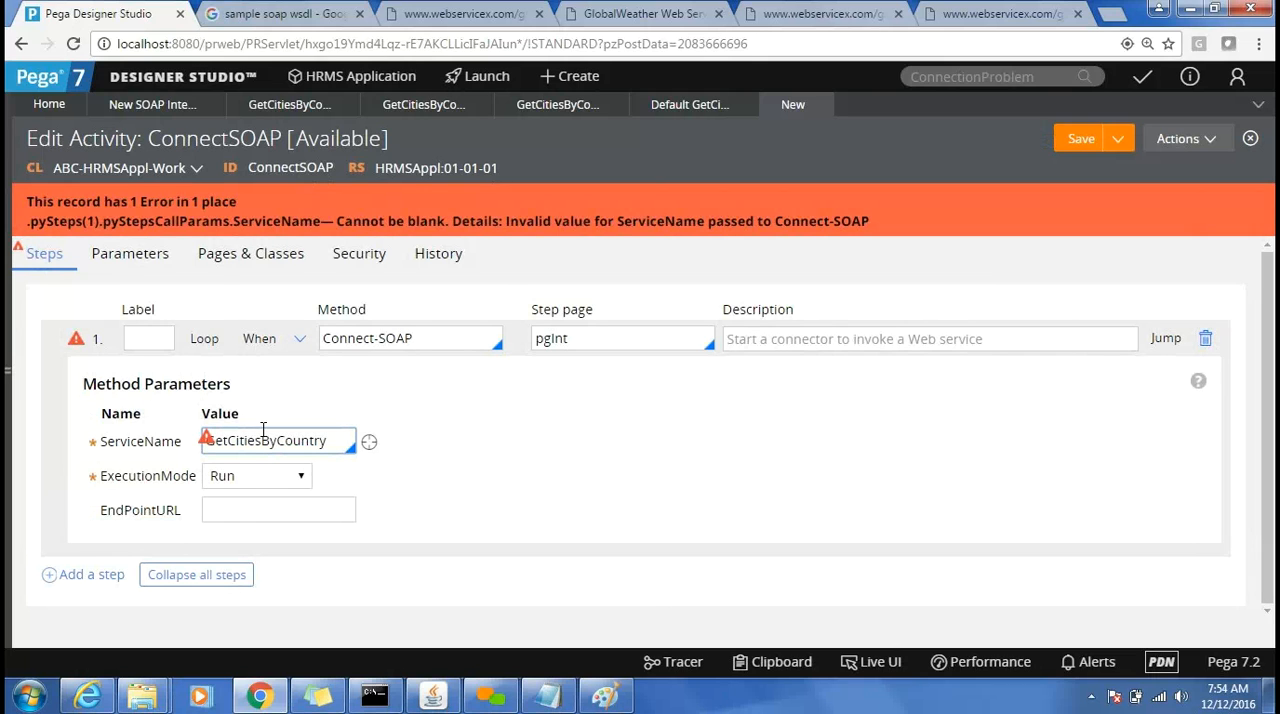
# Keep the Connect-SOAP step's ExecutionMode at Run and save the activity.
pyautogui.click(281, 479)
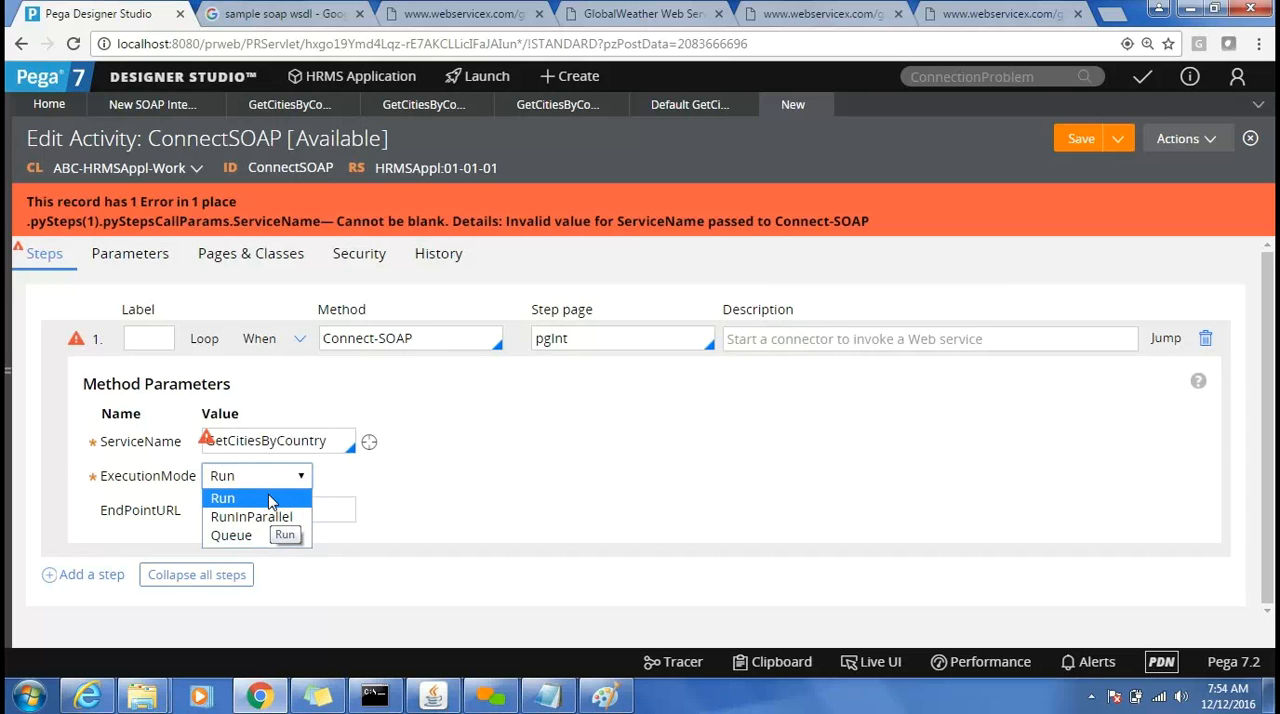
pyautogui.click(270, 500)
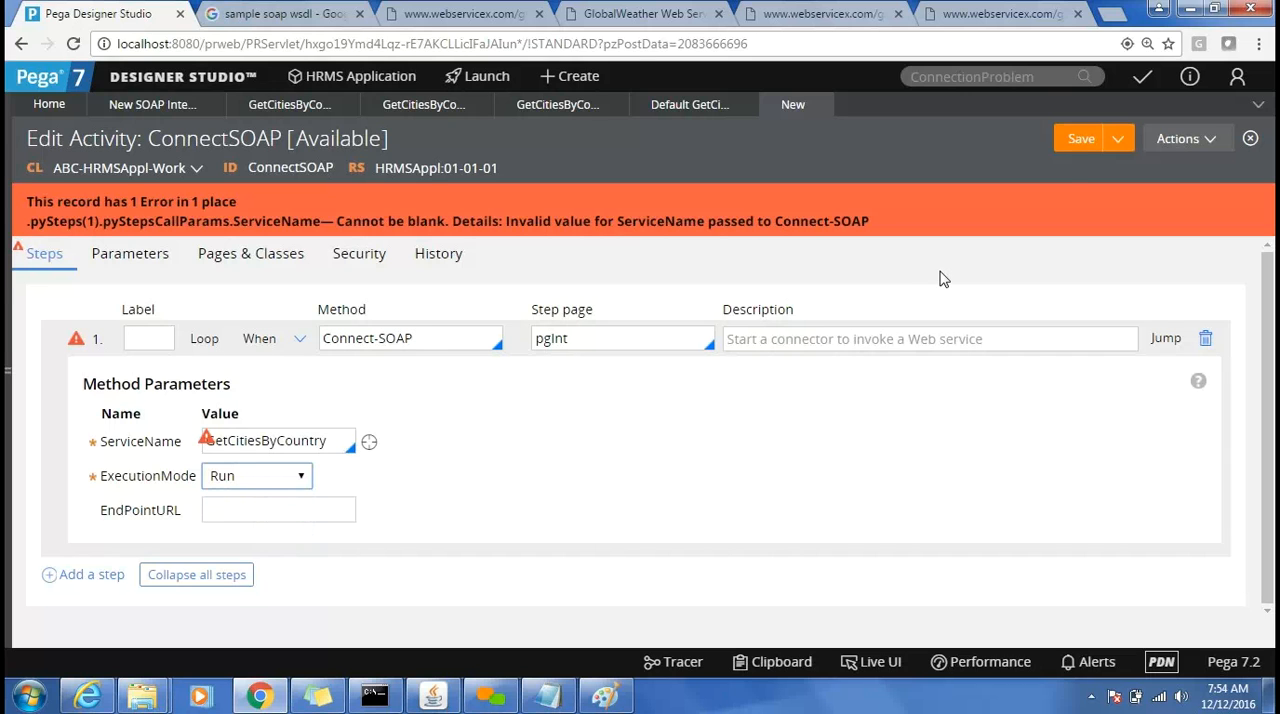
pyautogui.click(1081, 137)
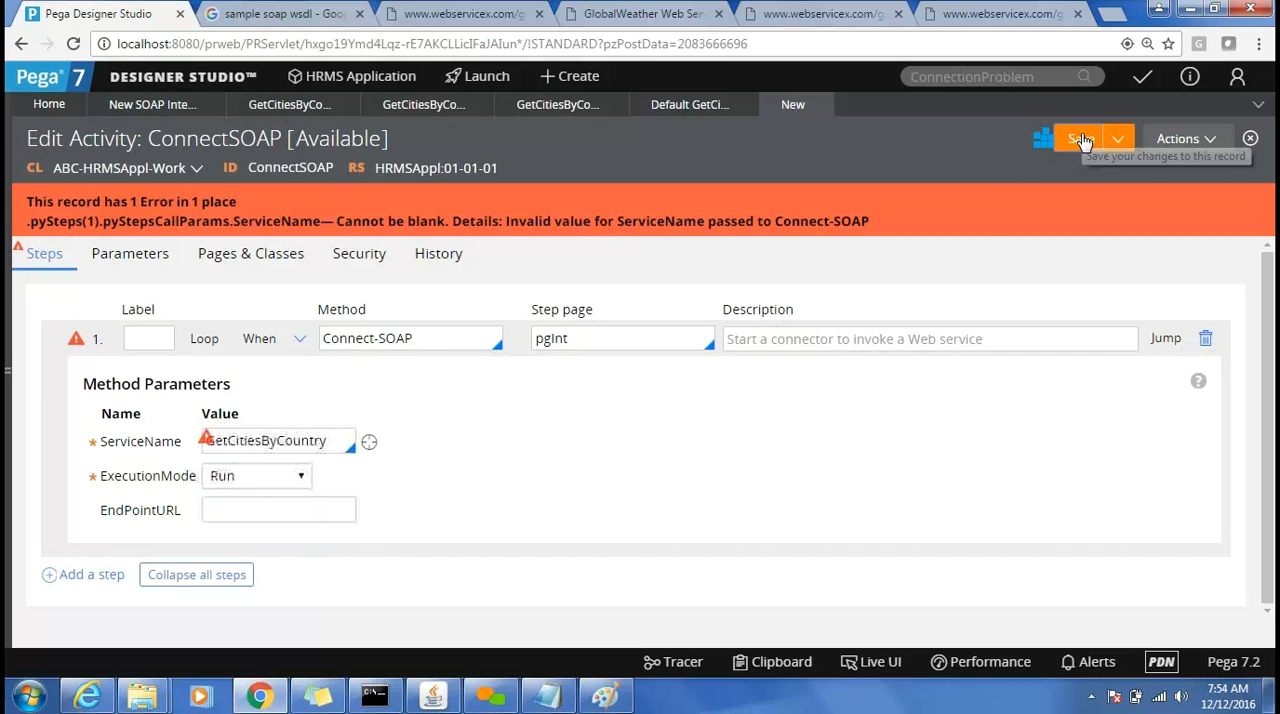
pyautogui.click(1081, 139)
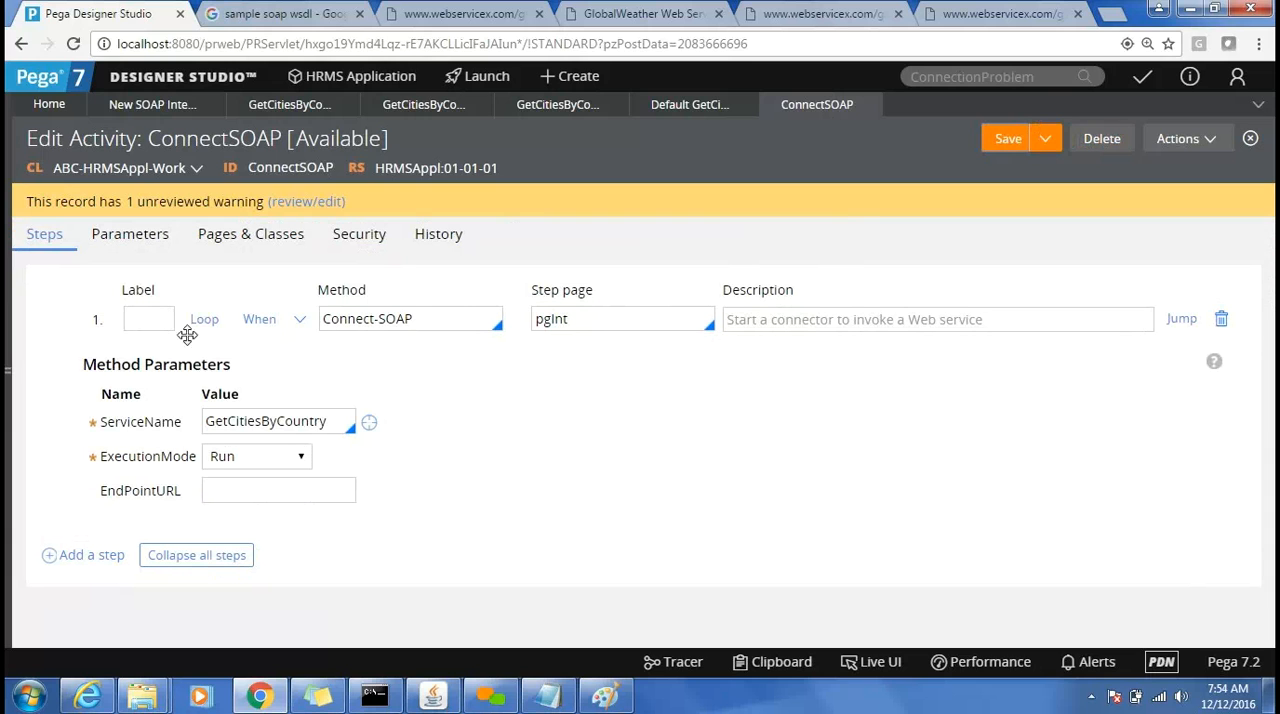
# Insert a Property-Set step above the Connect-SOAP step and set its step page to pgInt.
pyautogui.rightClick(100, 321)
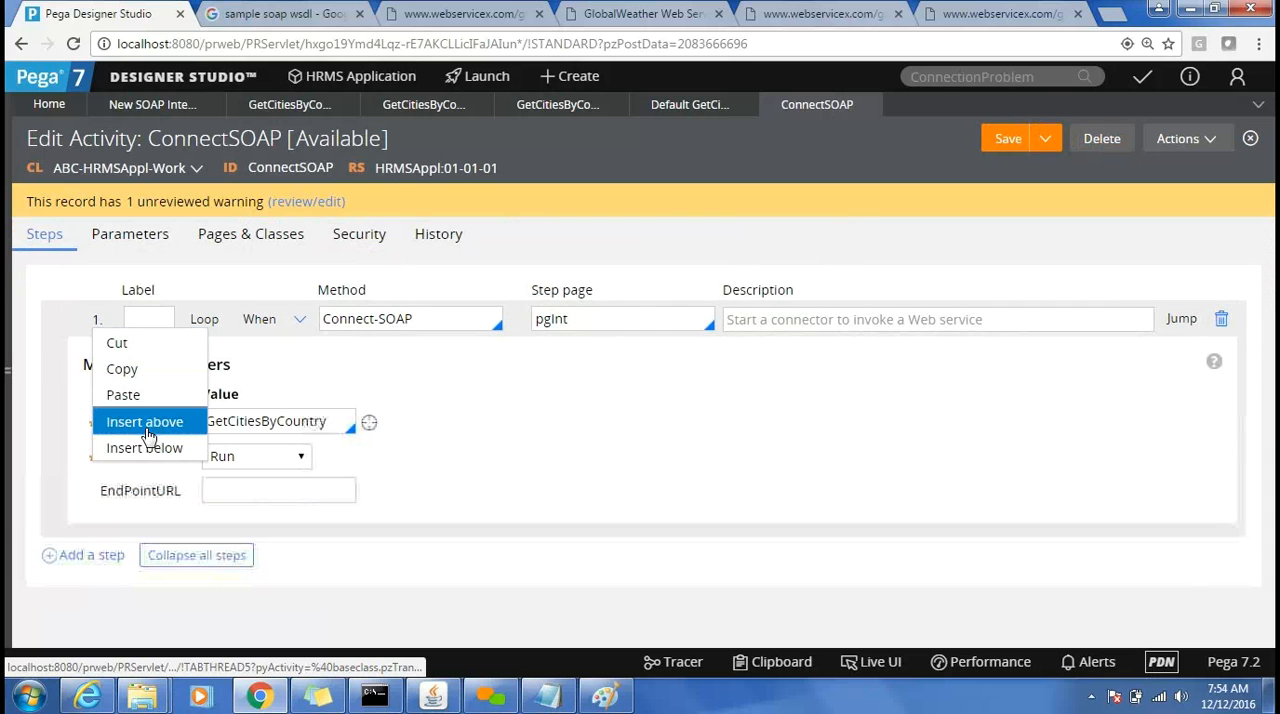
pyautogui.click(143, 428)
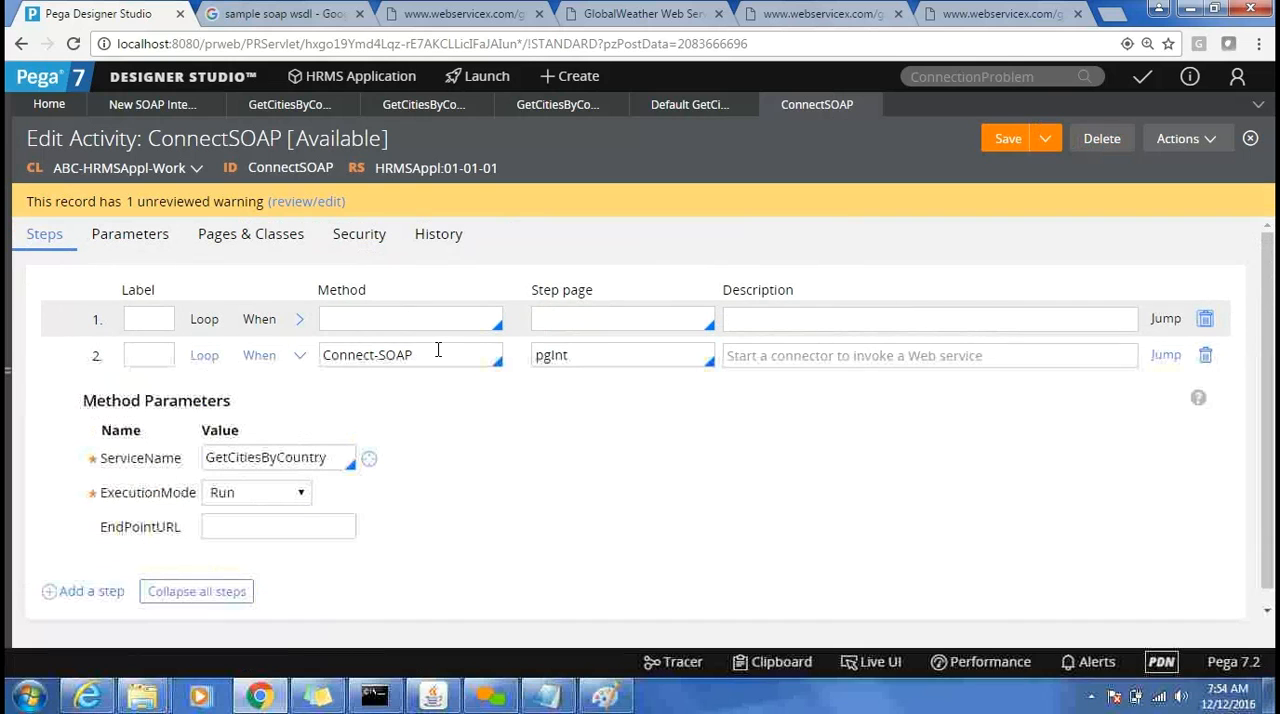
pyautogui.click(421, 322)
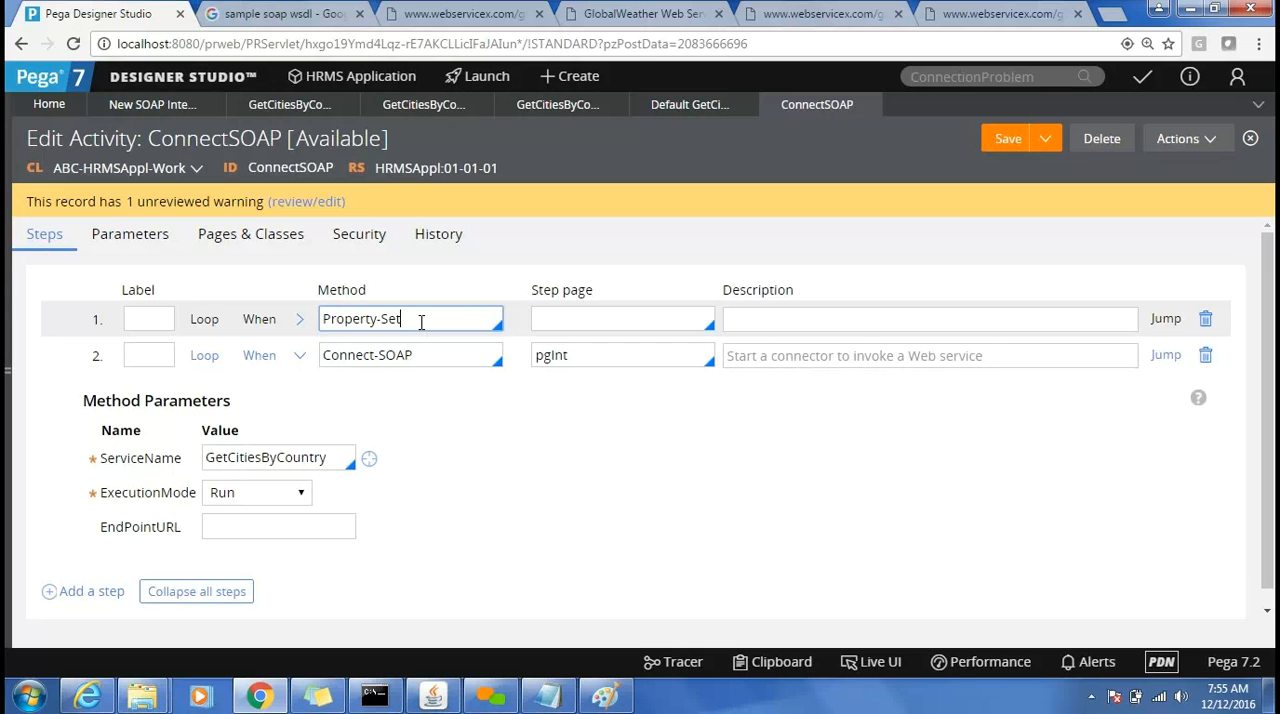
pyautogui.doubleClick(548, 355)
pyautogui.hotkey('ctrl', 'c')
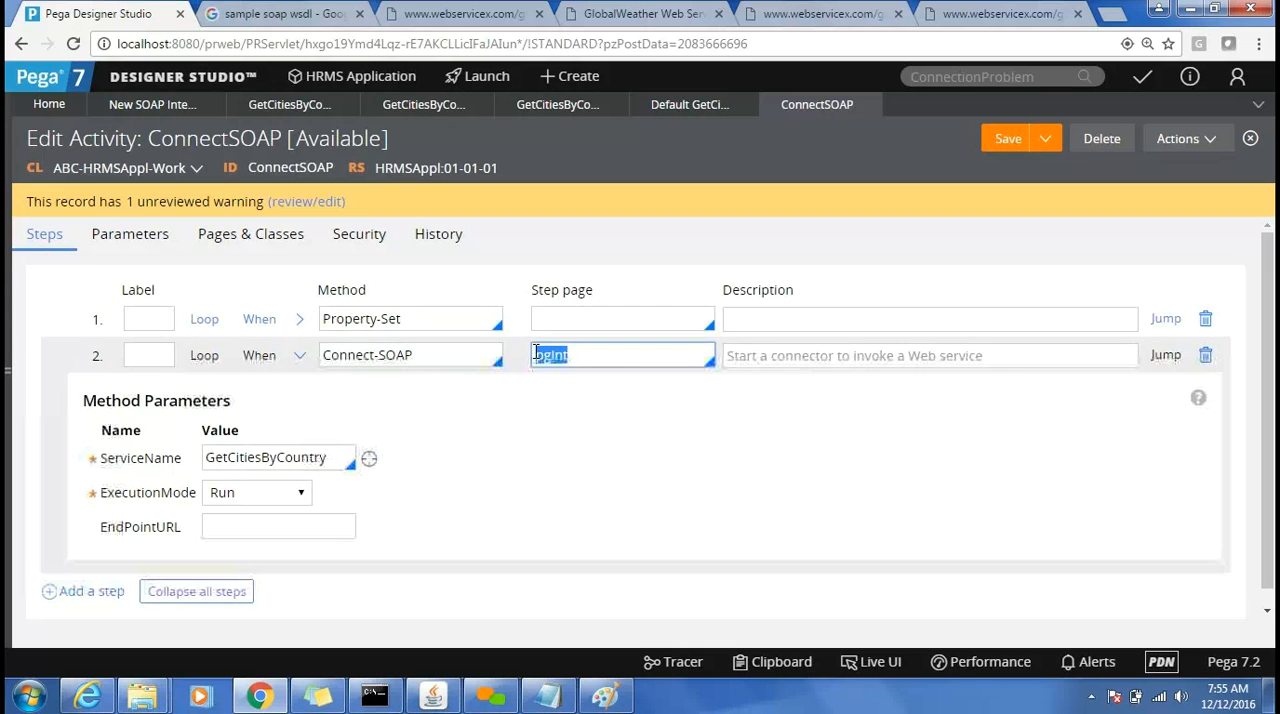
pyautogui.click(569, 318)
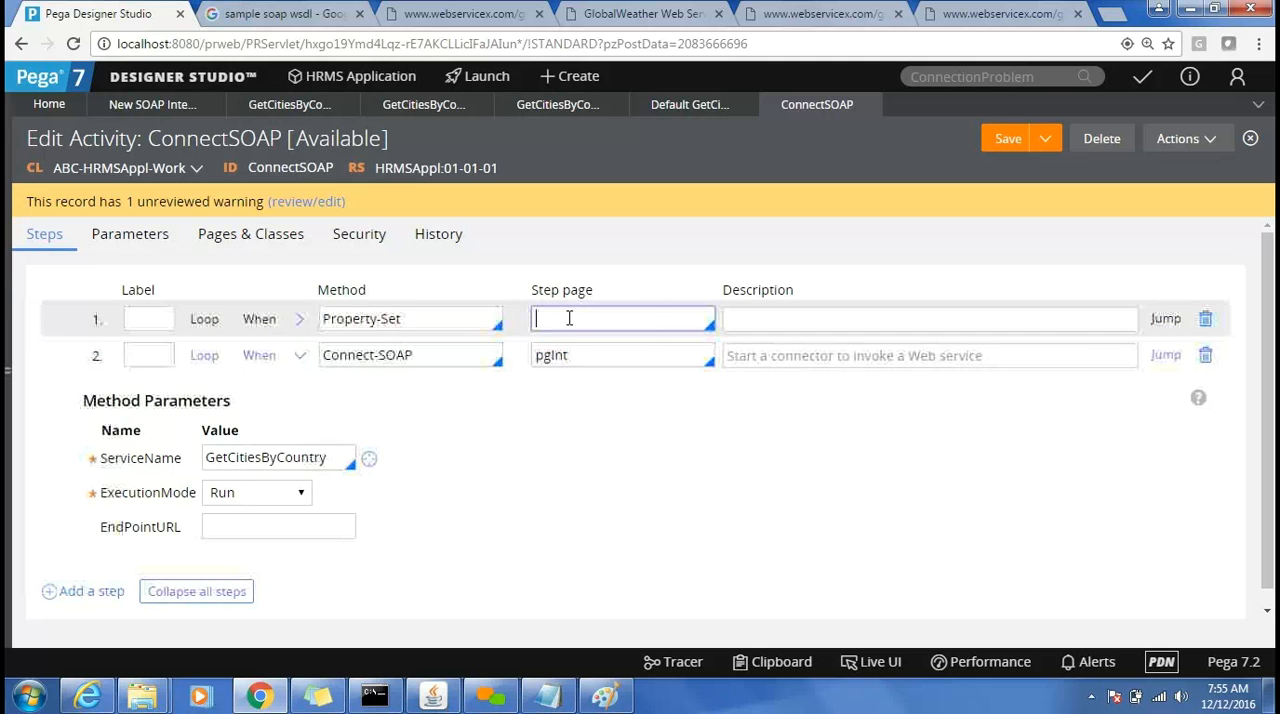
pyautogui.hotkey('ctrl', 'v')
# Expand the Property-Set parameters and set the property name to .GetCitiesByCountryParameters.CountryName.
pyautogui.click(298, 322)
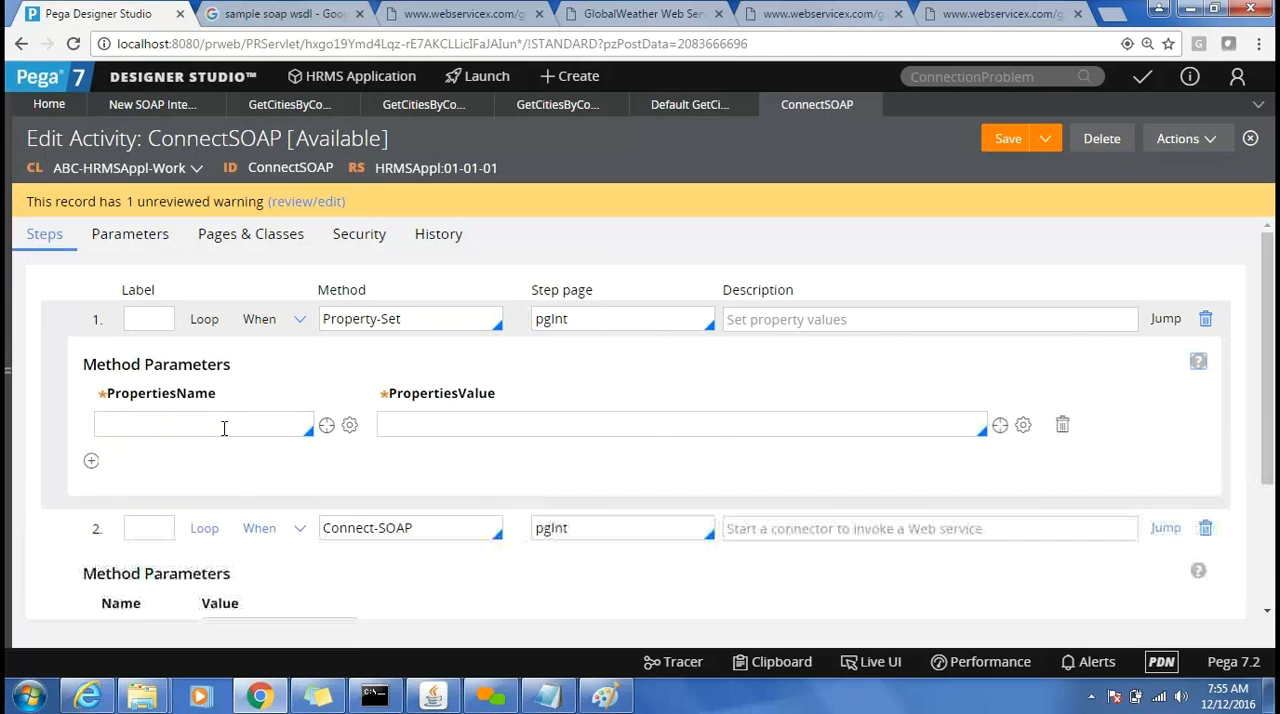
pyautogui.click(223, 425)
pyautogui.write('.')
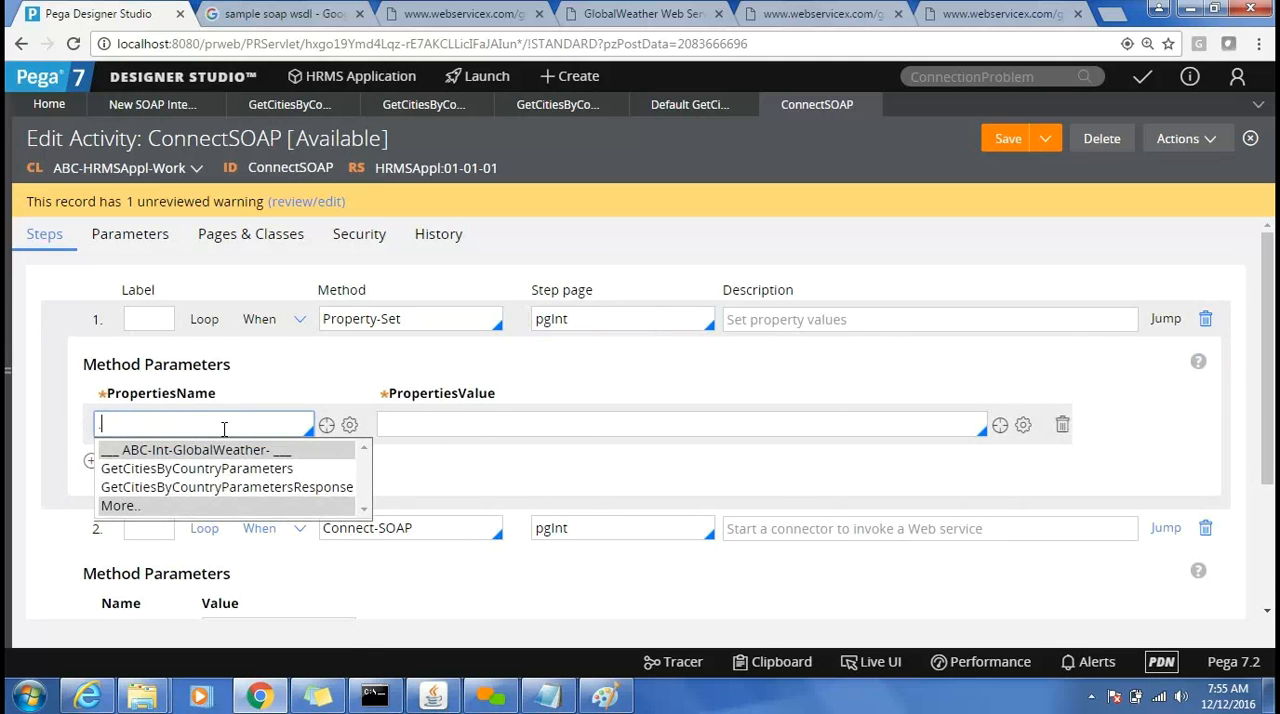
pyautogui.press('Down')
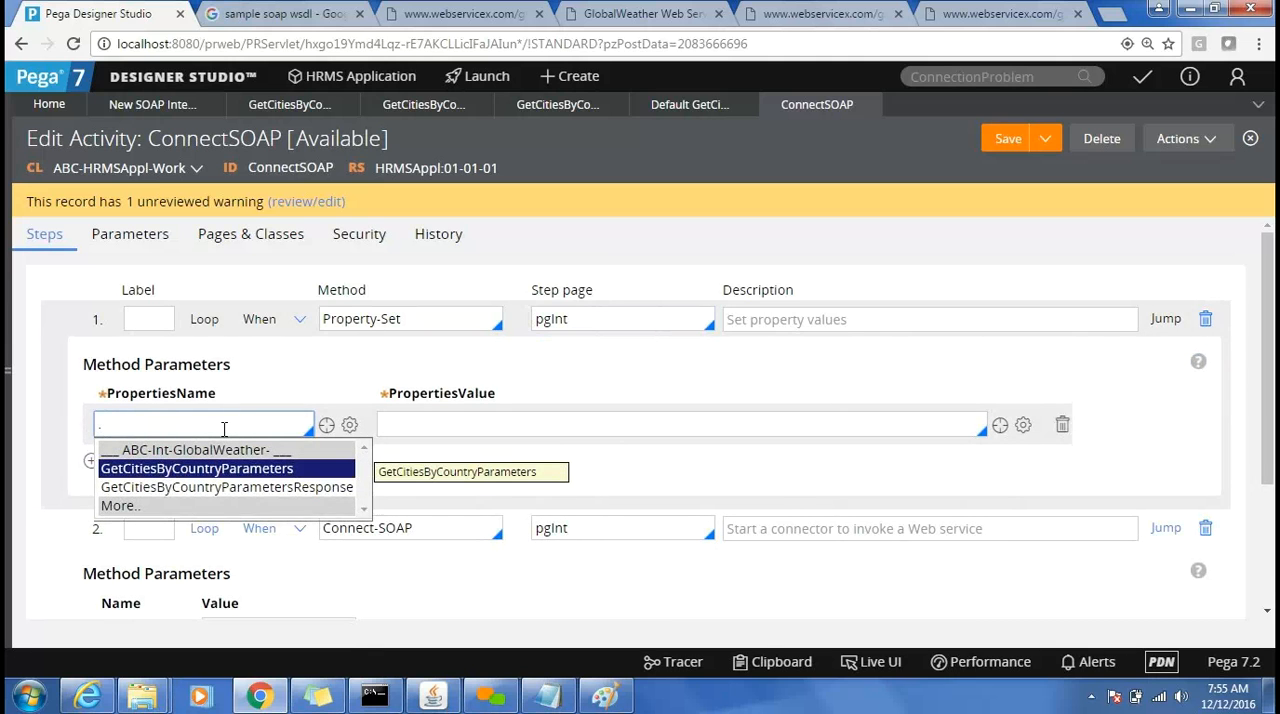
pyautogui.press('Return')
pyautogui.write('.')
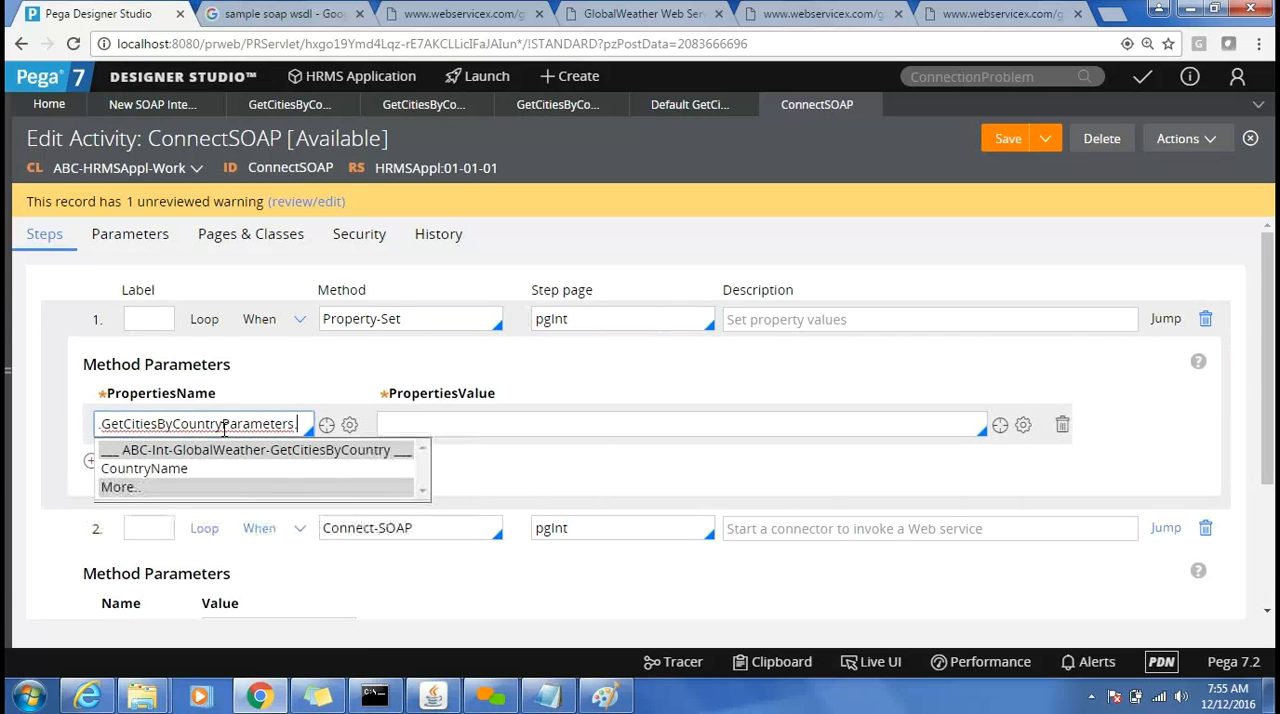
pyautogui.press('Down')
pyautogui.press('Return')
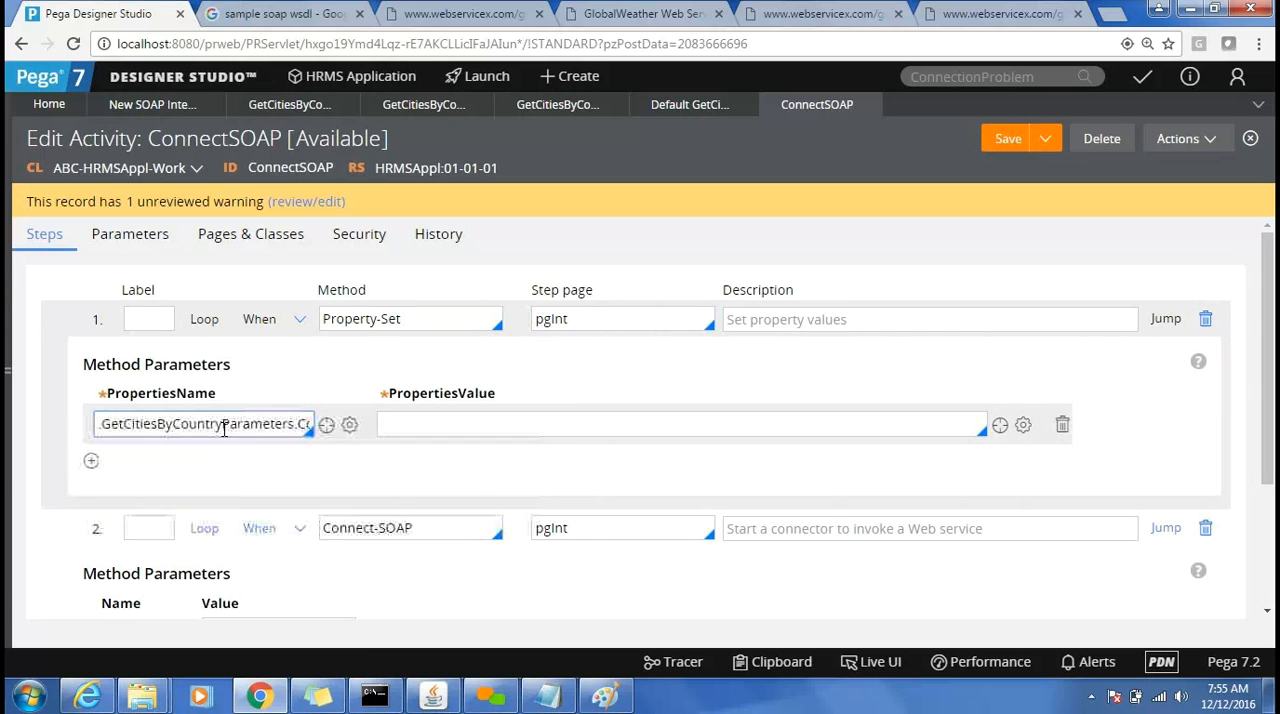
# Set the country name property's value to "INDIA" and save the activity.
pyautogui.click(431, 428)
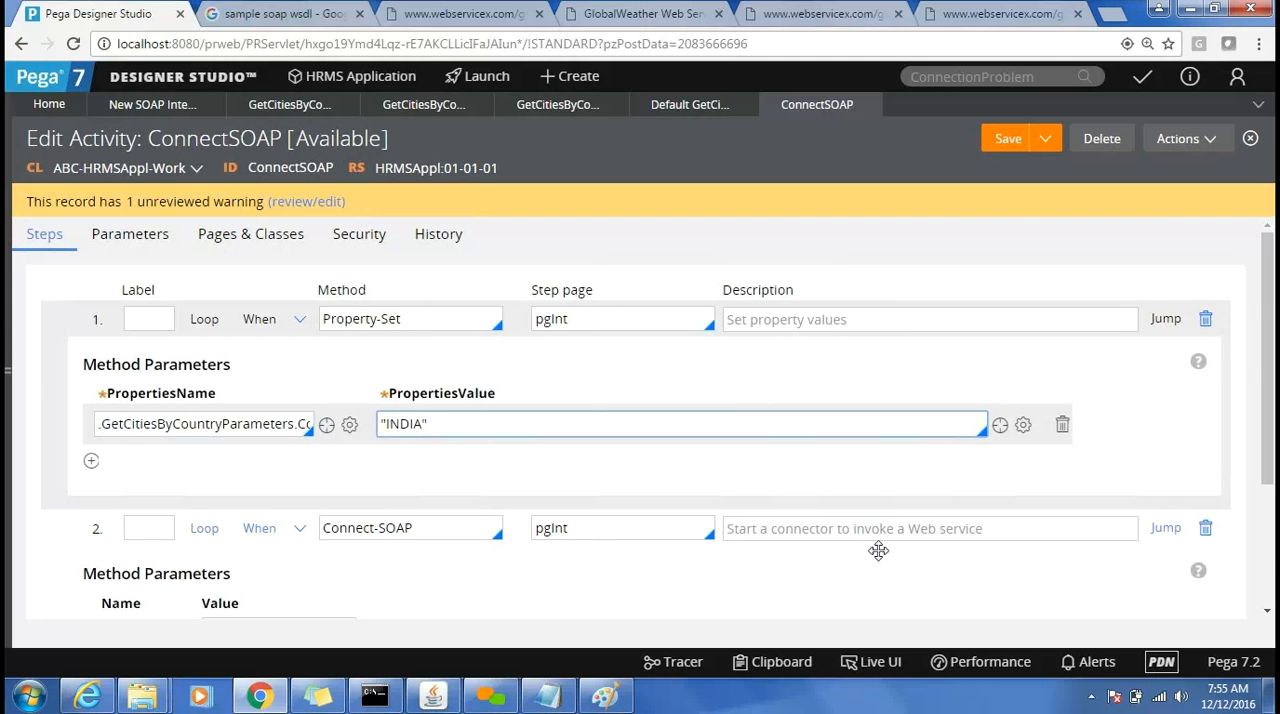
pyautogui.click(1265, 612)
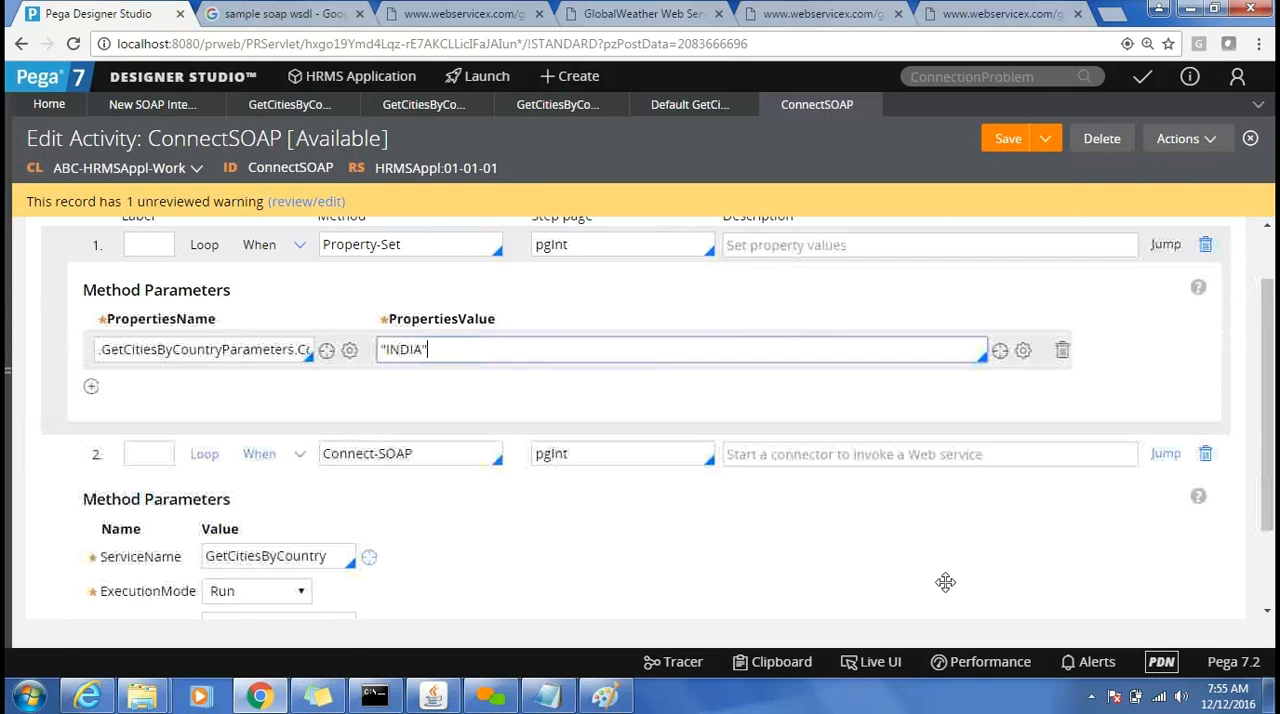
pyautogui.click(1265, 614)
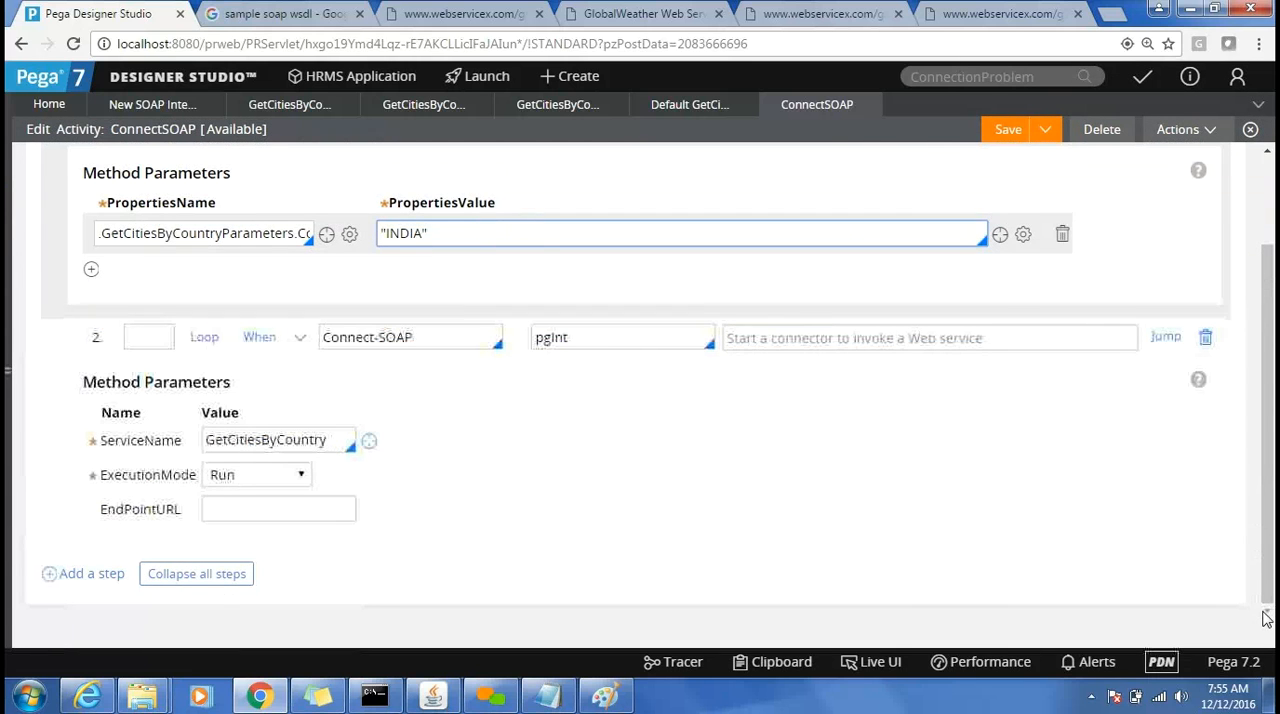
pyautogui.click(1008, 130)
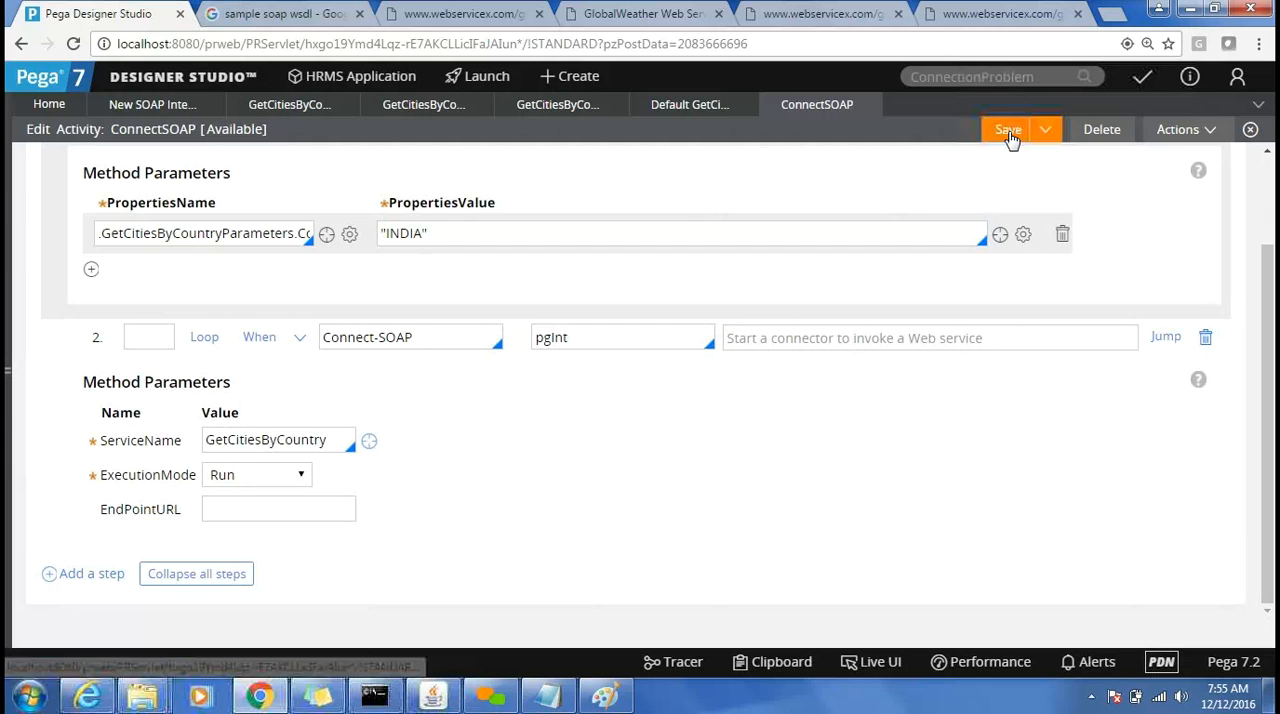
# Run the ConnectSOAP activity and close the resulting status window.
pyautogui.click(1197, 130)
pyautogui.click(1175, 151)
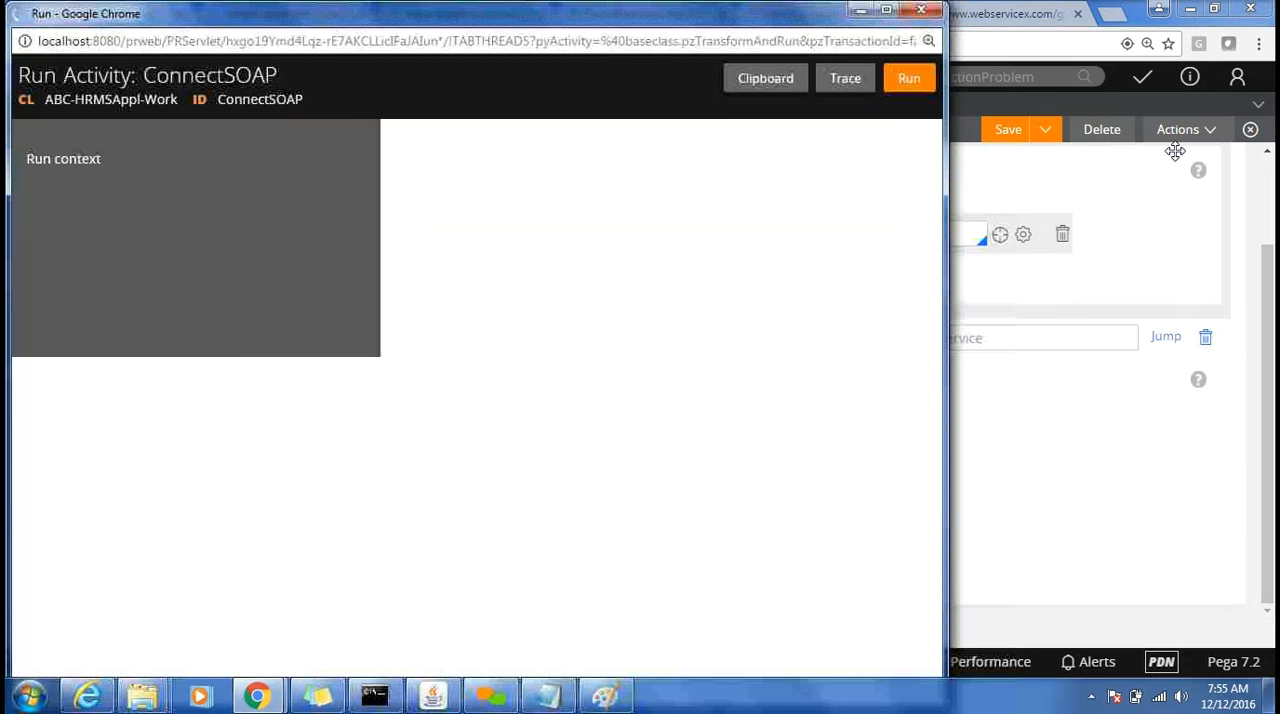
pyautogui.click(907, 79)
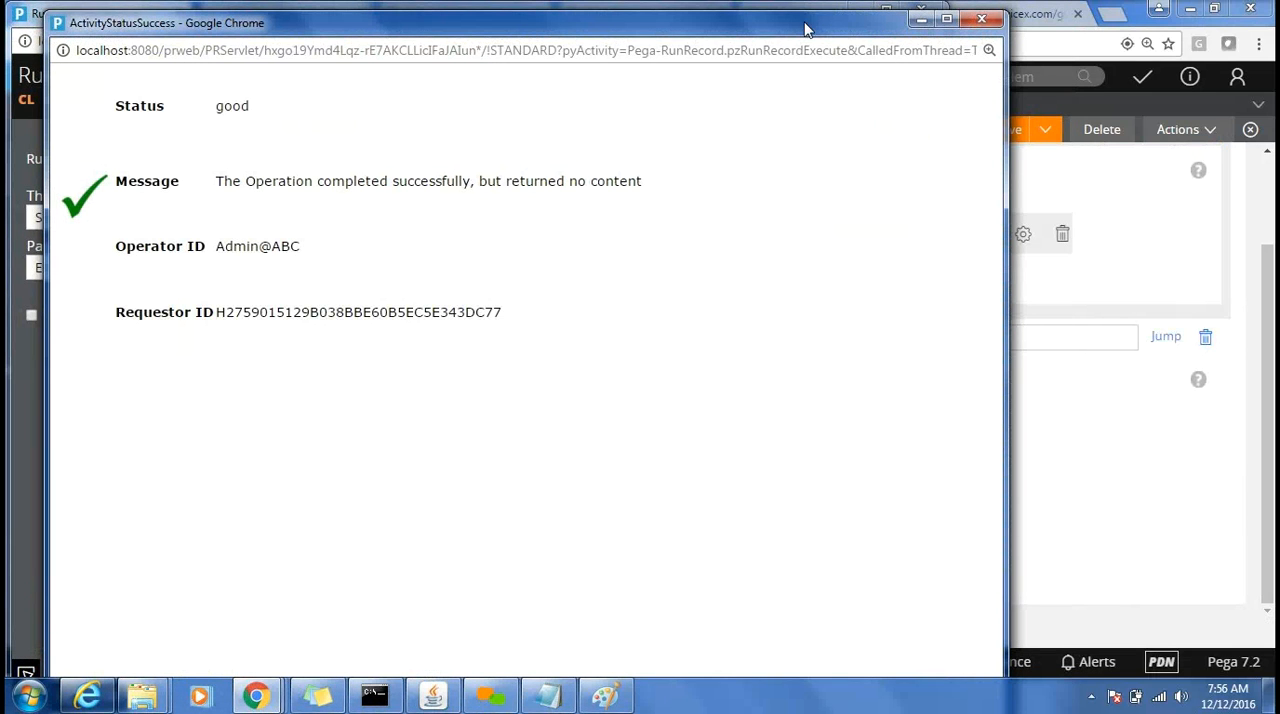
pyautogui.moveTo(806, 30); pyautogui.dragTo(898, 126)
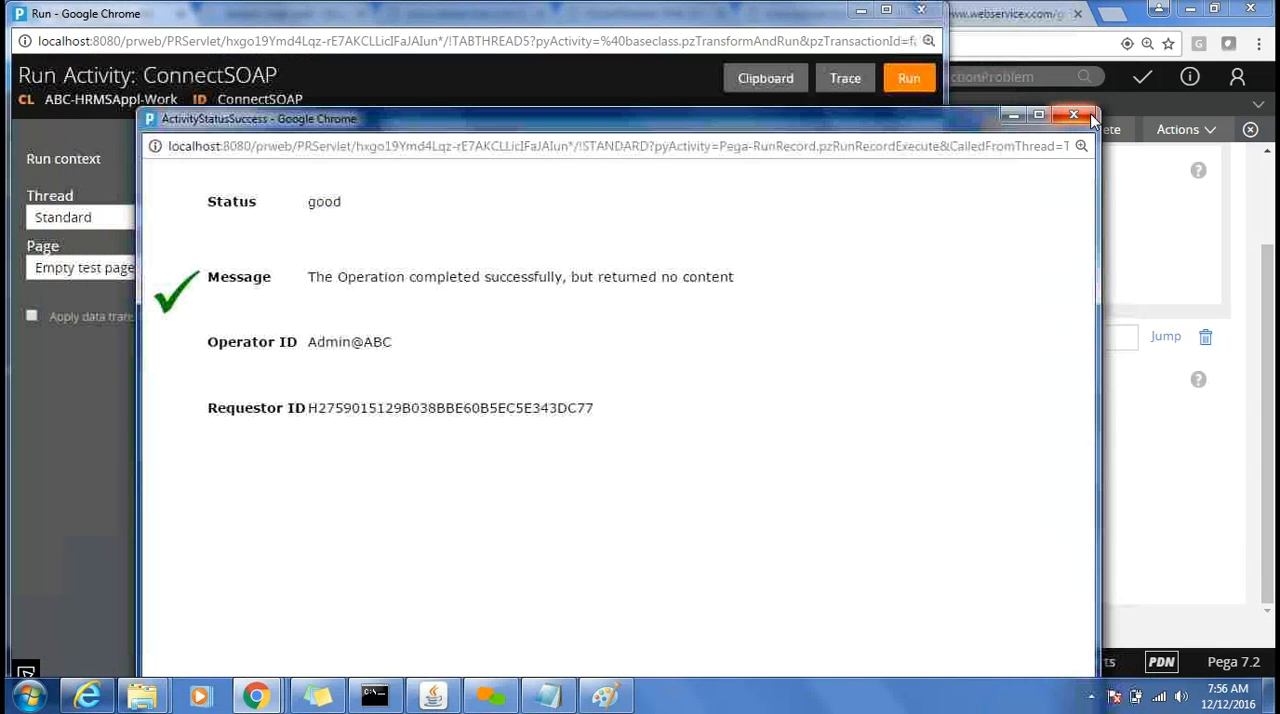
pyautogui.click(1093, 114)
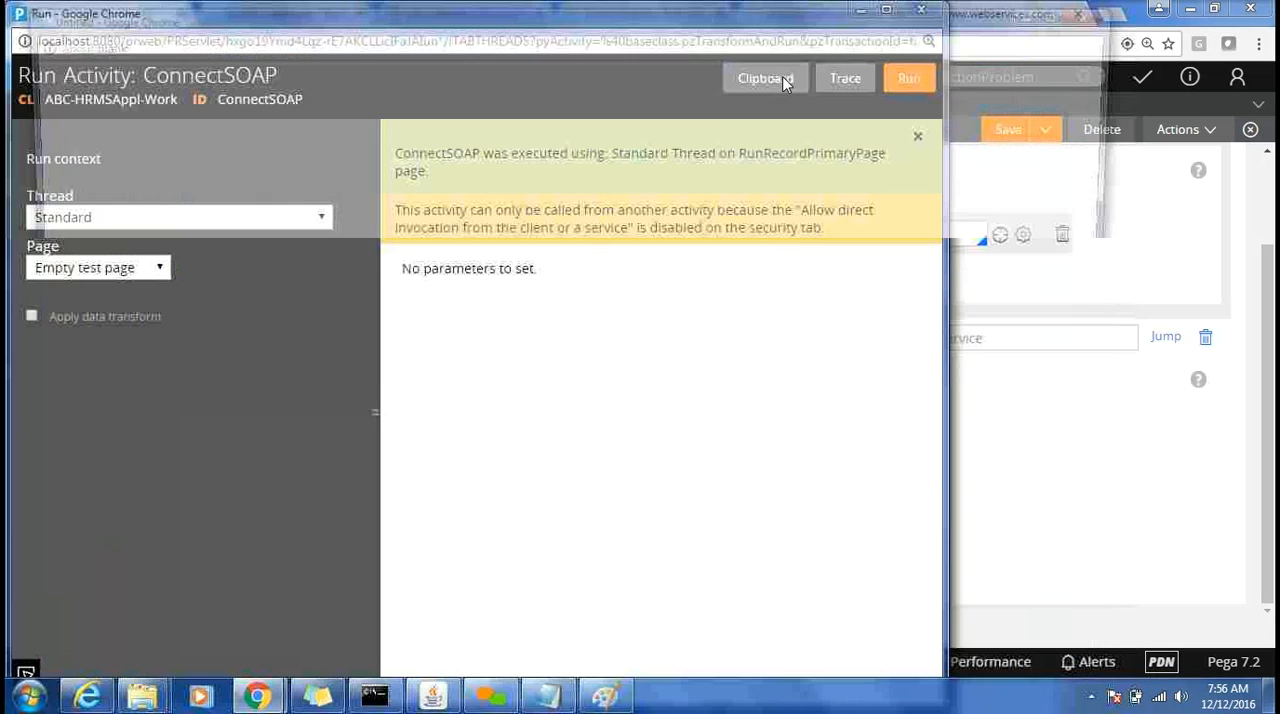
# Open the clipboard for the activity run and locate the pgInt page among the user pages.
pyautogui.click(783, 82)
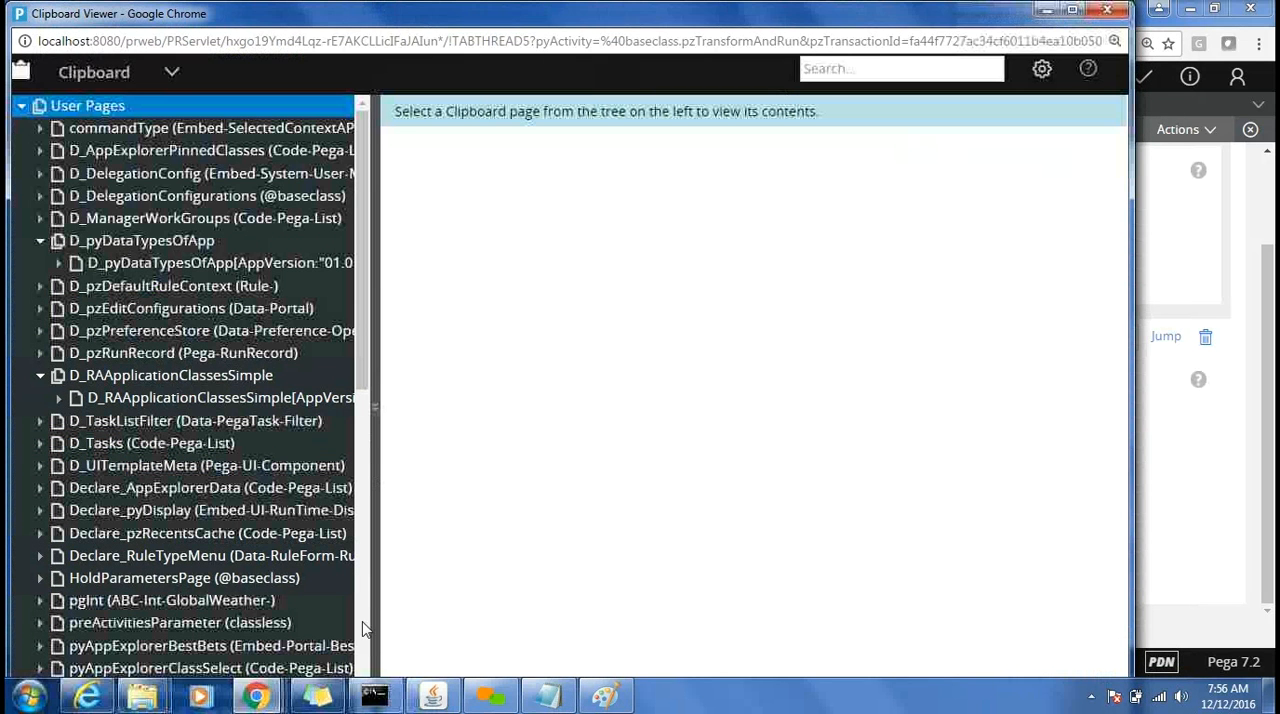
pyautogui.click(371, 640)
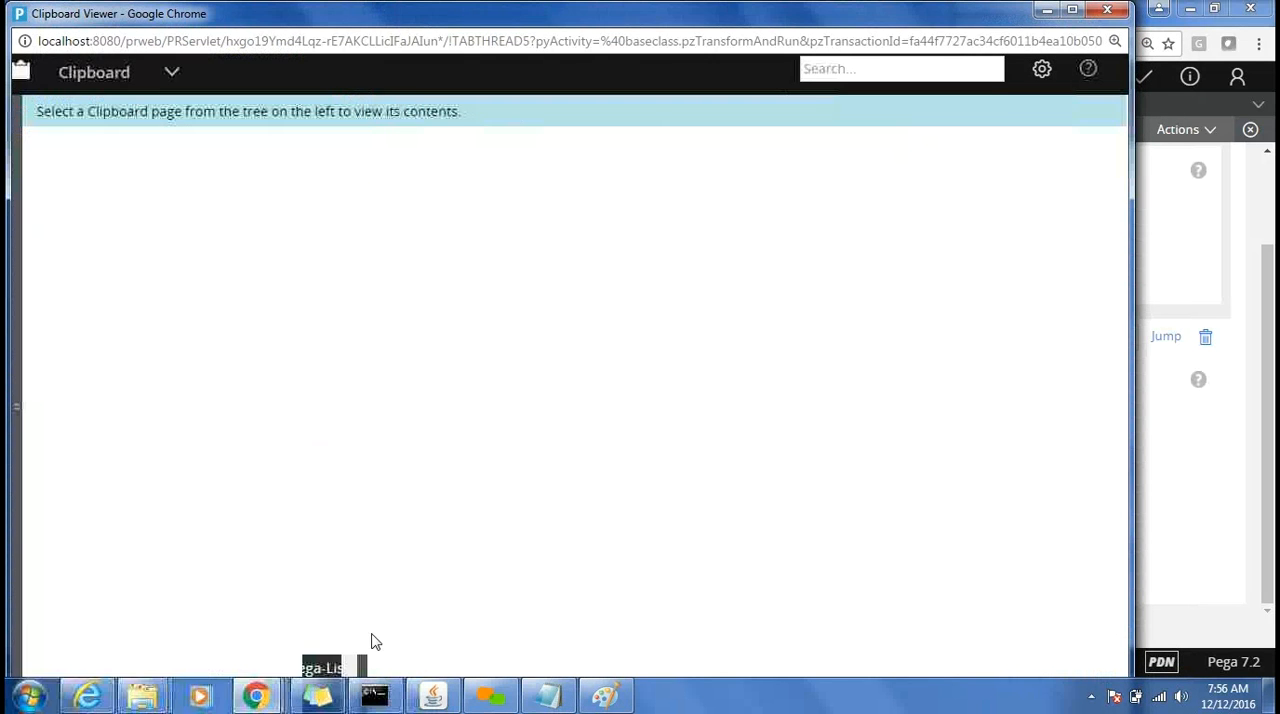
pyautogui.click(12, 290)
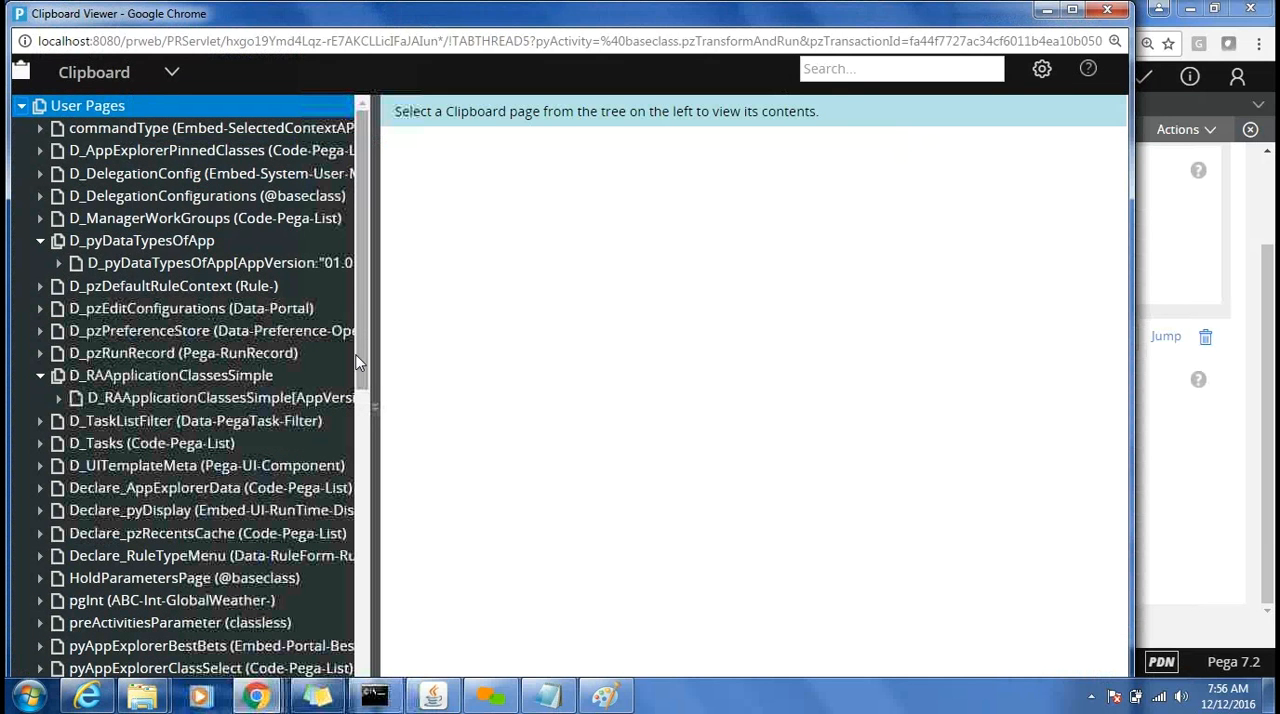
pyautogui.moveTo(361, 363); pyautogui.dragTo(370, 690)
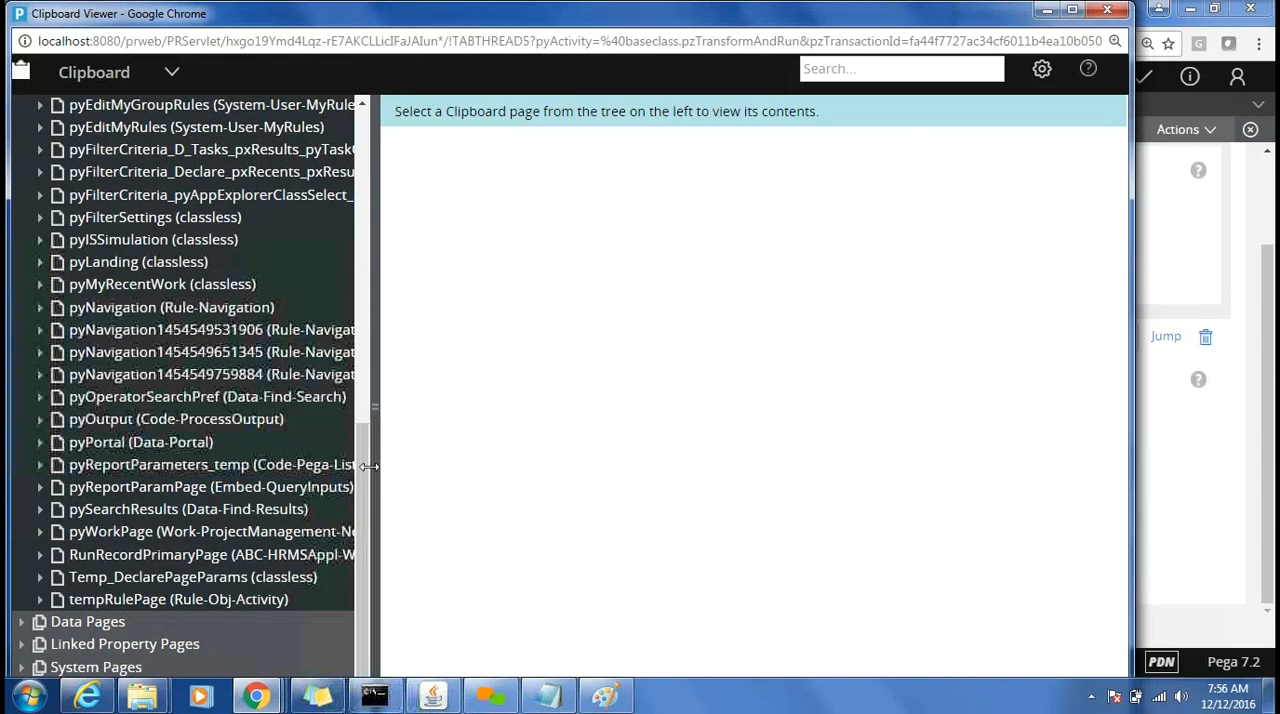
pyautogui.moveTo(364, 472); pyautogui.dragTo(346, 290)
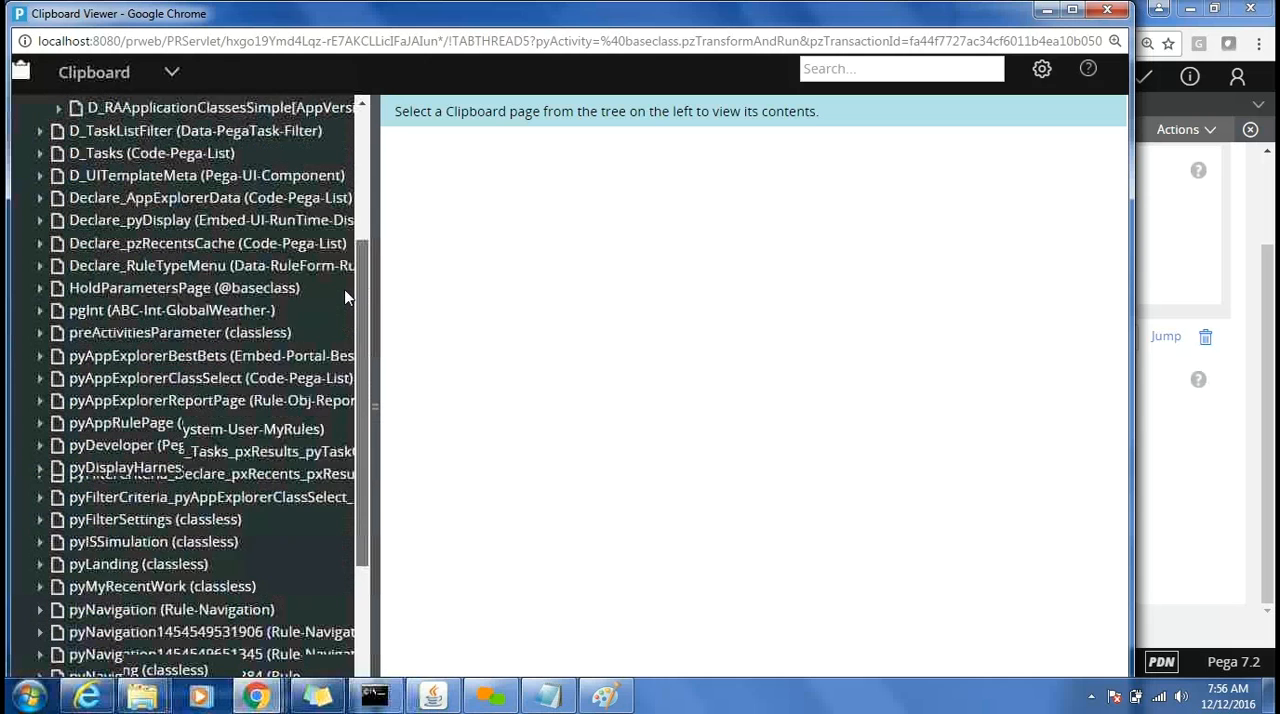
# Expand the pgInt page and examine the values of GetCitiesByCountryParameters and the city list in GetCitiesByCountryParametersResponse.
pyautogui.click(40, 313)
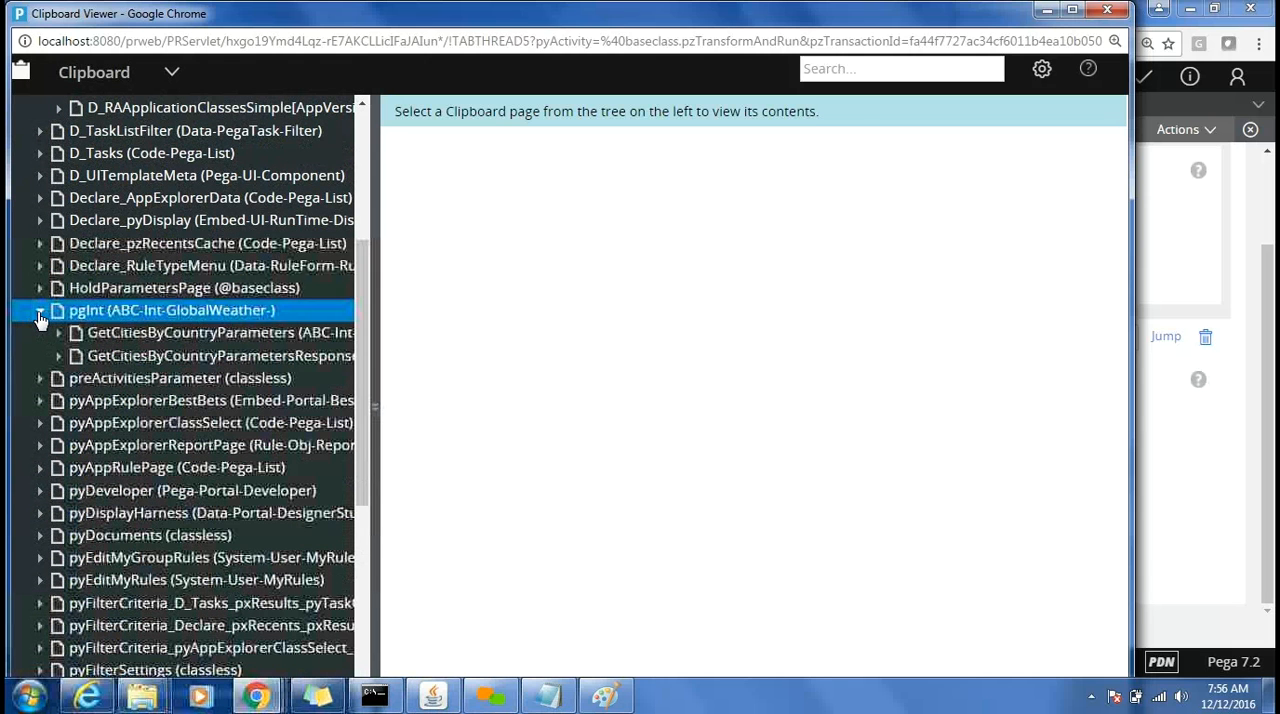
pyautogui.click(131, 340)
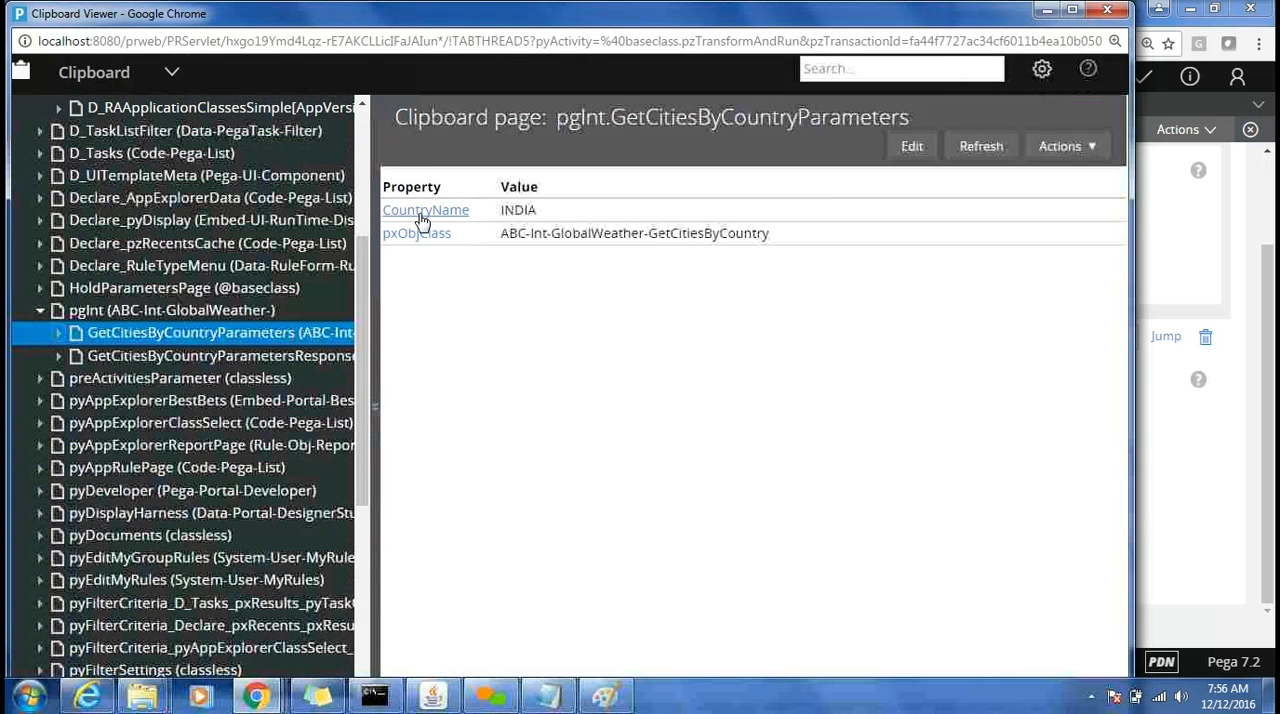
pyautogui.click(316, 355)
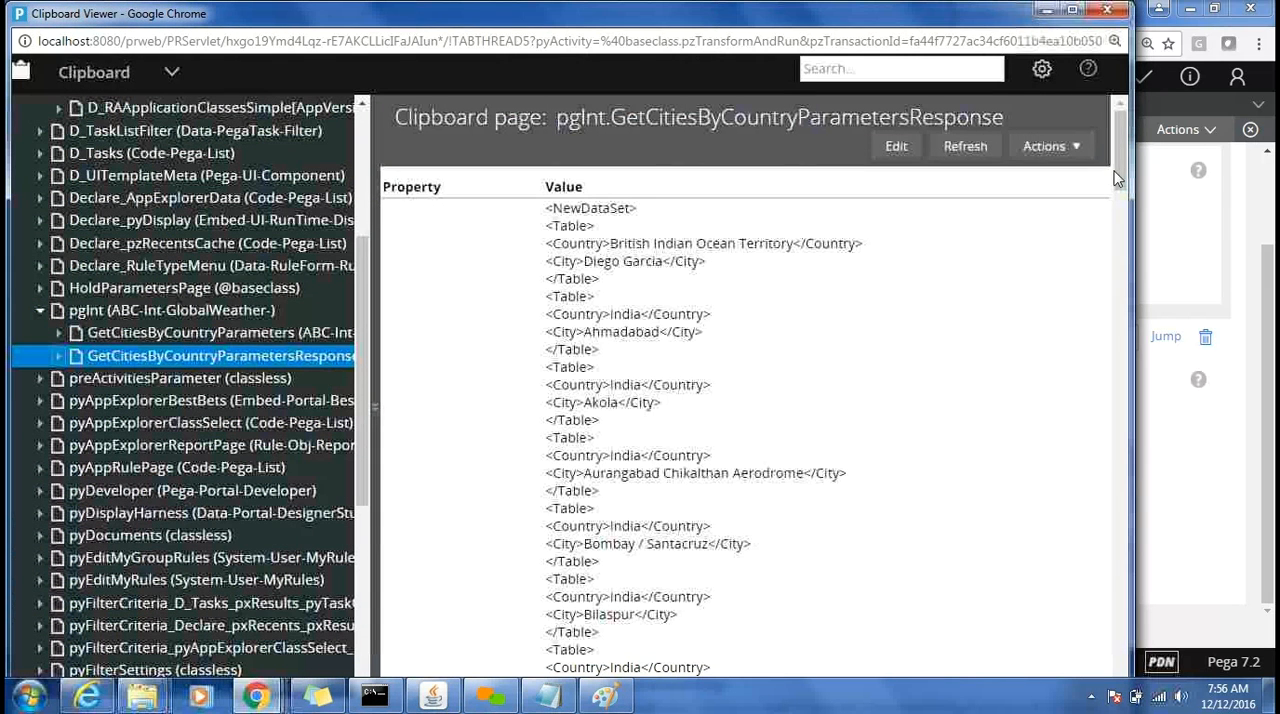
pyautogui.scroll(-6, 1126, 242)
pyautogui.moveTo(1131, 272); pyautogui.dragTo(1141, 440)
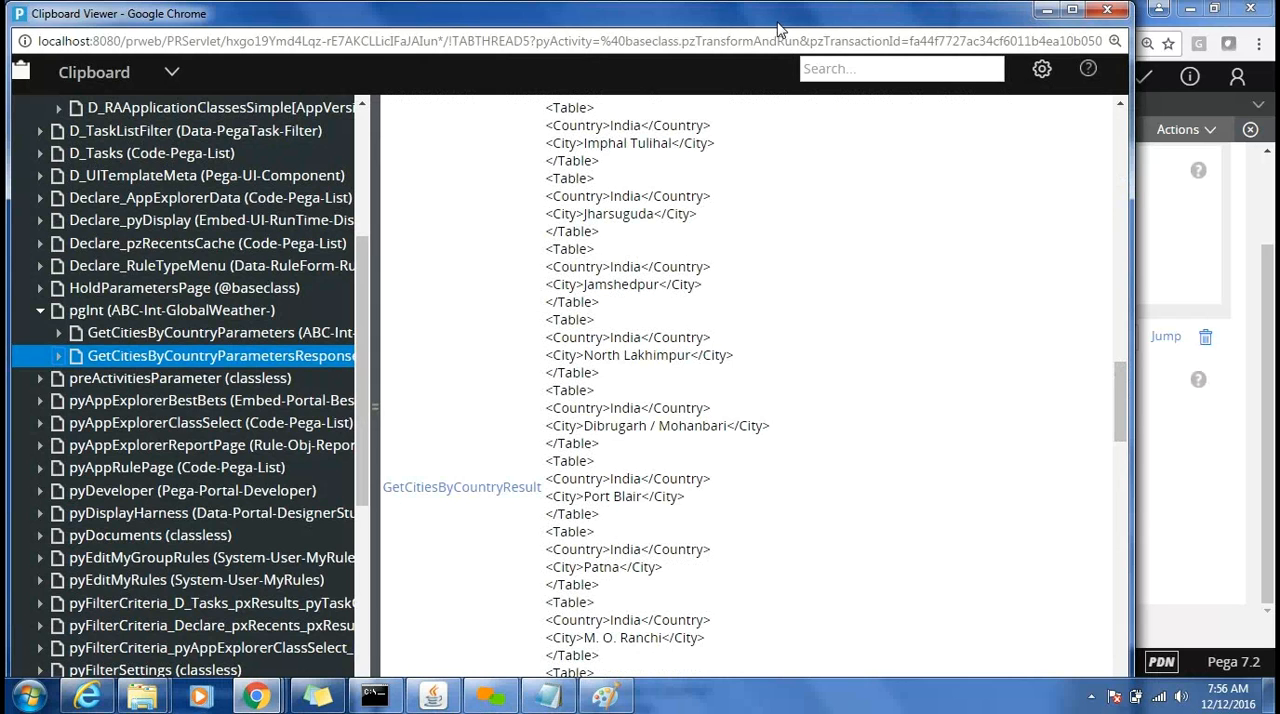
# Move the Clipboard Viewer aside, return to the ConnectSOAP activity, and review the step page of its Connect-SOAP step.
pyautogui.moveTo(775, 30); pyautogui.dragTo(771, 149)
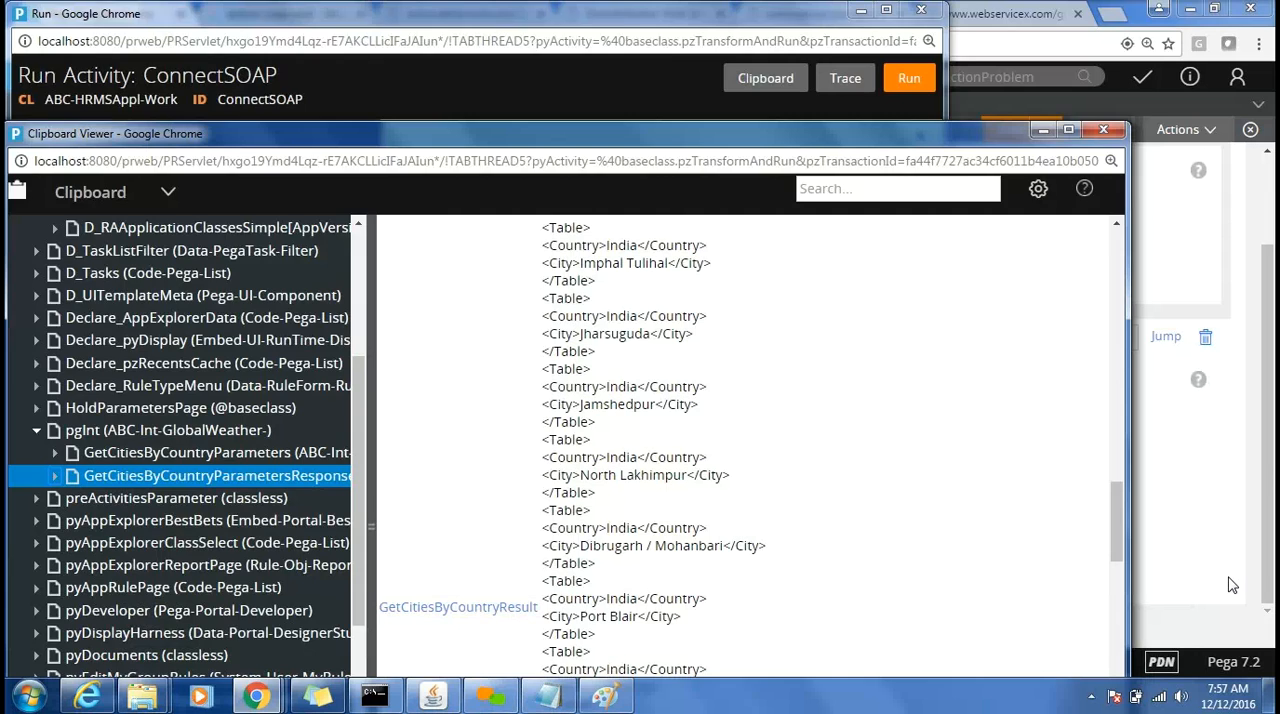
pyautogui.click(1270, 565)
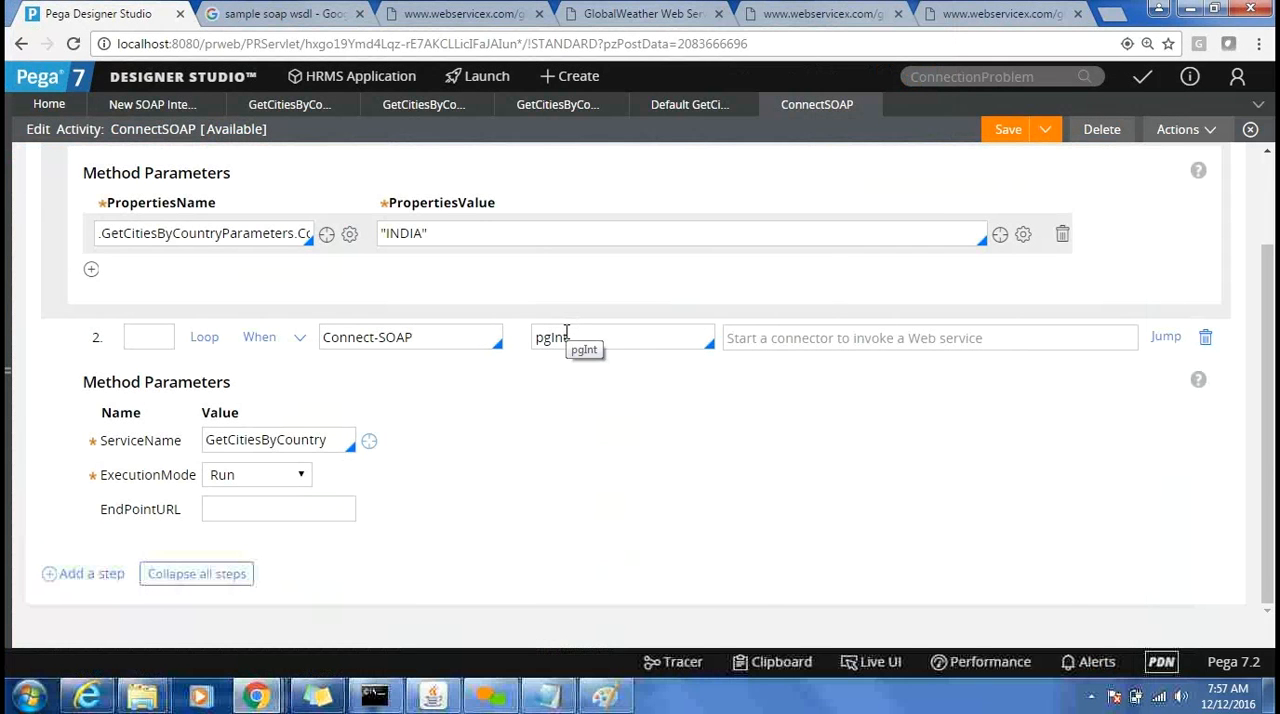
pyautogui.doubleClick(566, 337)
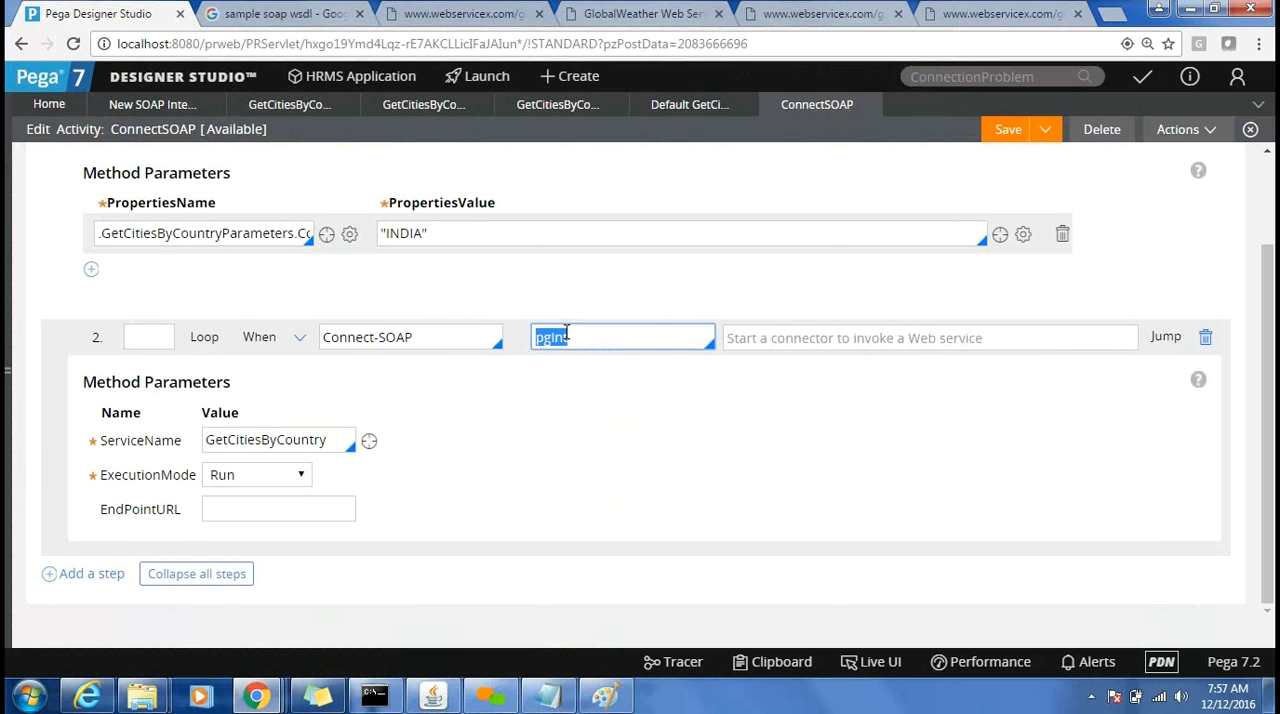
pyautogui.hotkey('alt', 'Tab')
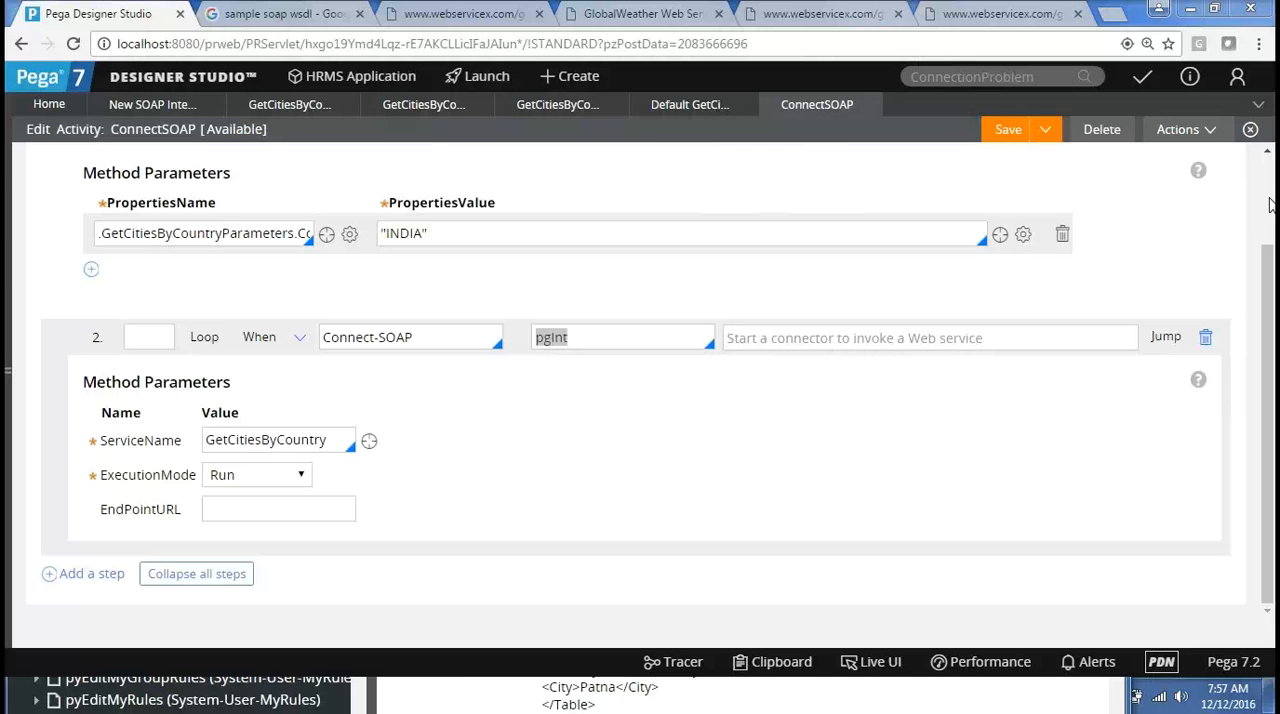
pyautogui.scroll(3, 1250, 210)
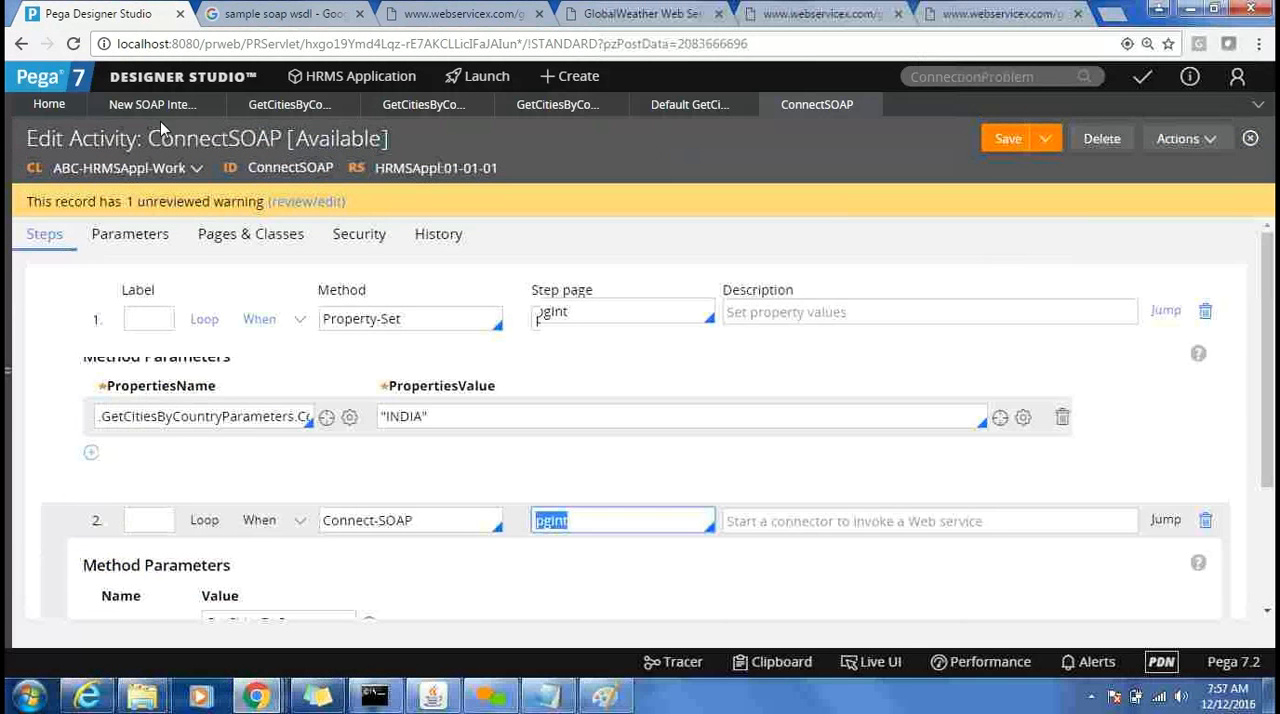
# Reveal the application explorer, examine the ABC-Int-GlobalWeather classes with their properties and connector rules, and hide the explorer again.
pyautogui.click(8, 190)
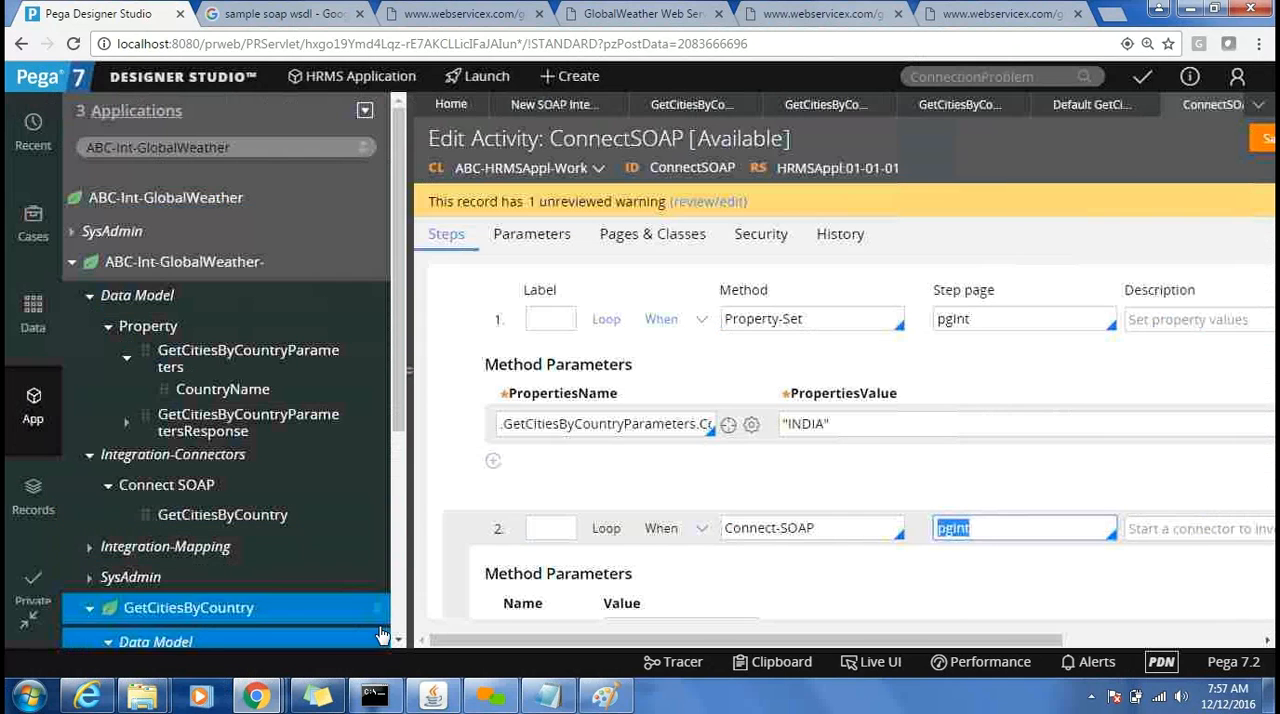
pyautogui.click(399, 643)
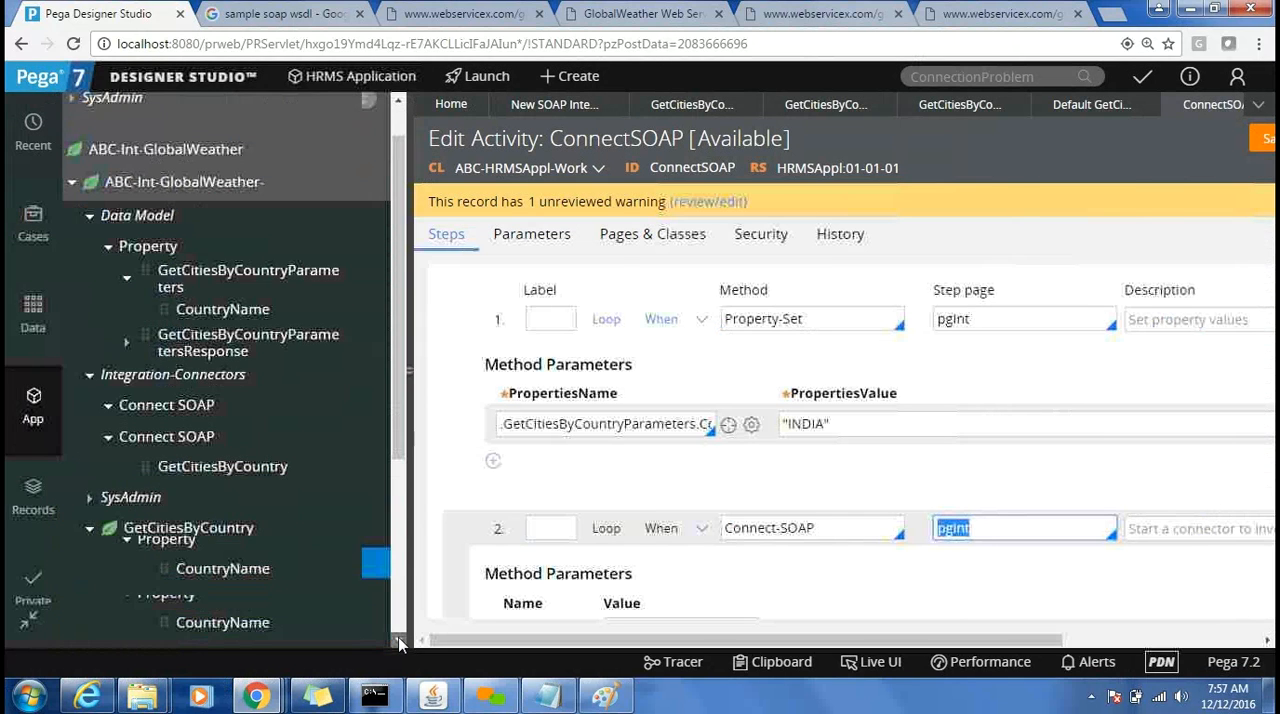
pyautogui.click(399, 643)
pyautogui.click(399, 643)
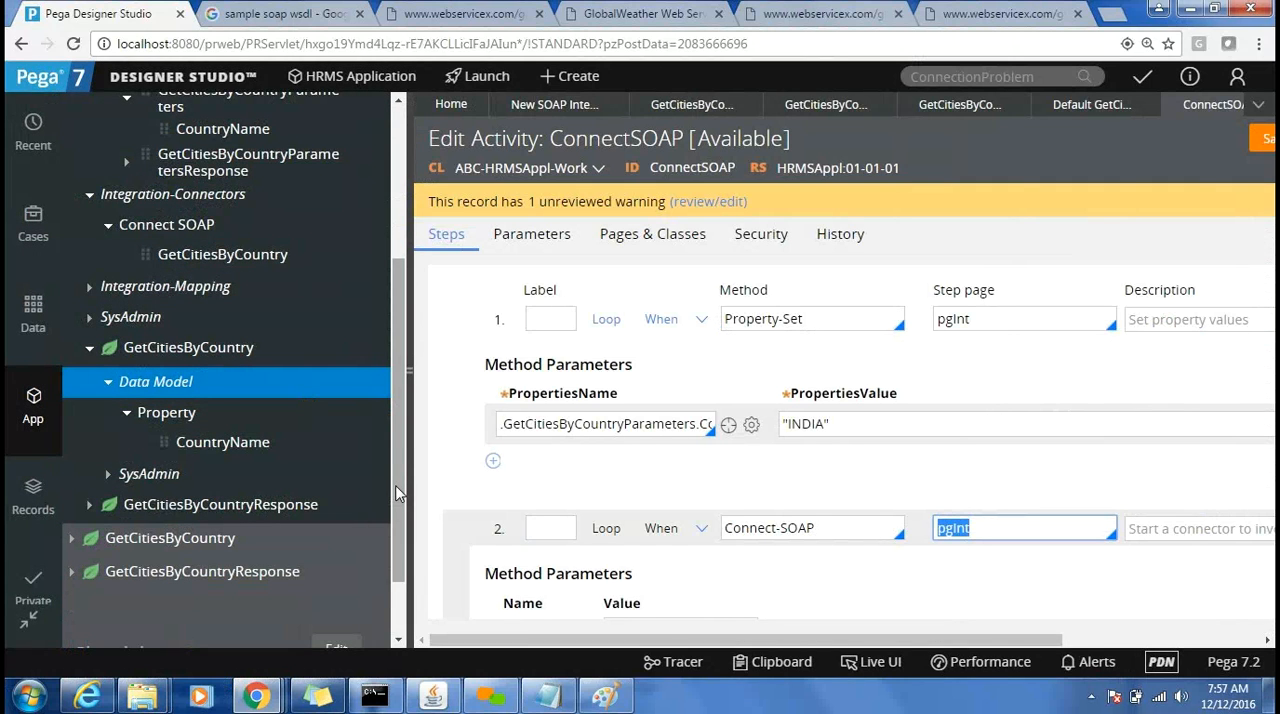
pyautogui.moveTo(396, 493); pyautogui.dragTo(367, 325)
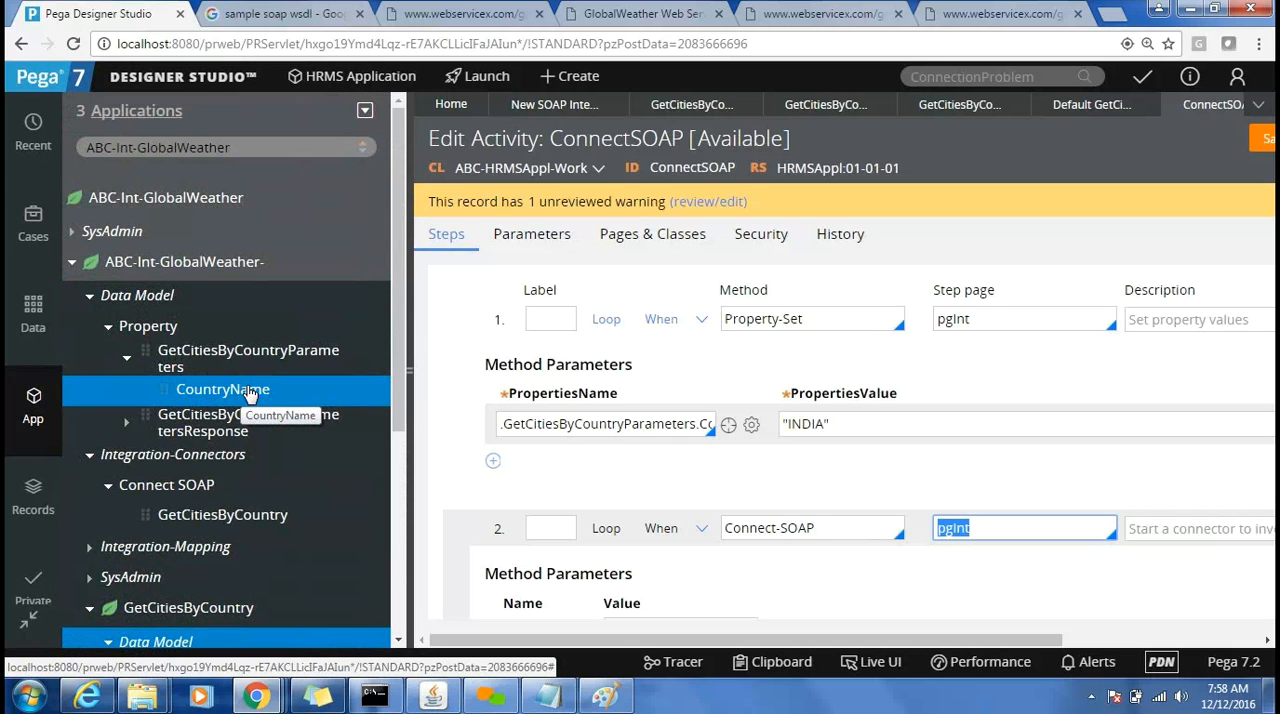
pyautogui.click(413, 344)
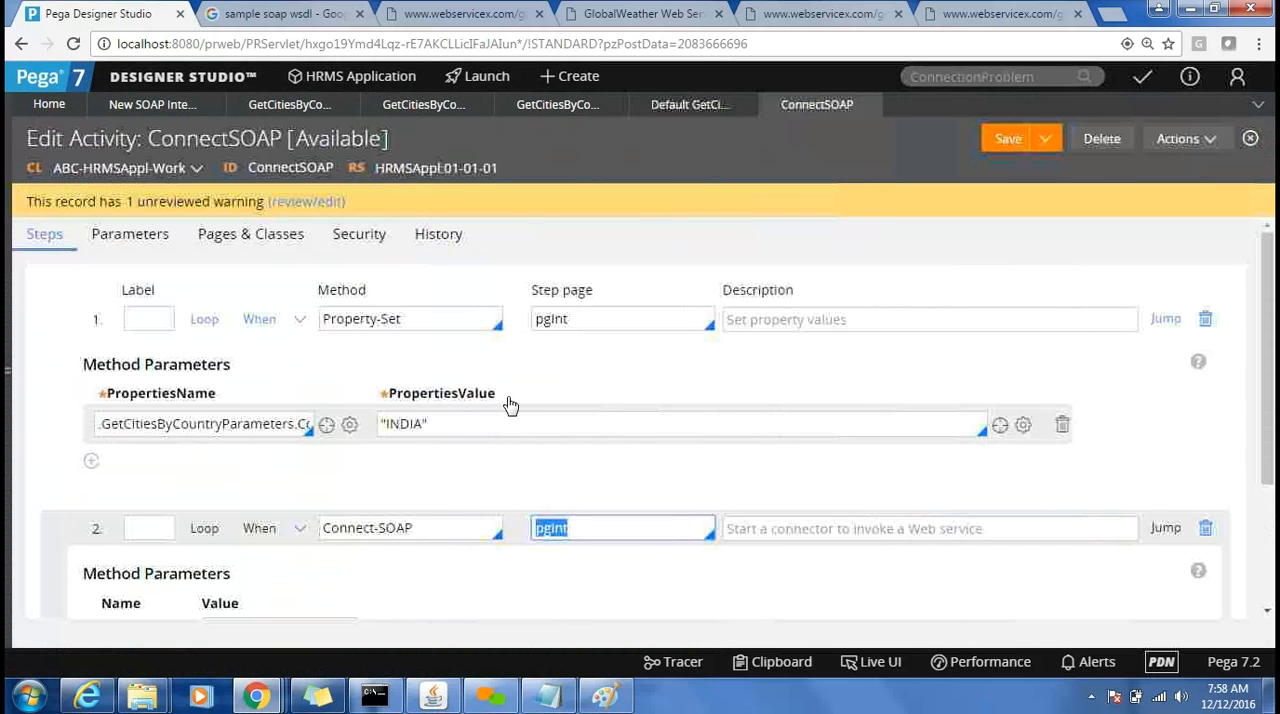
# Highlight the INDIA value in the Property-Set step and switch to the request and response diagram in Paint.
pyautogui.doubleClick(407, 424)
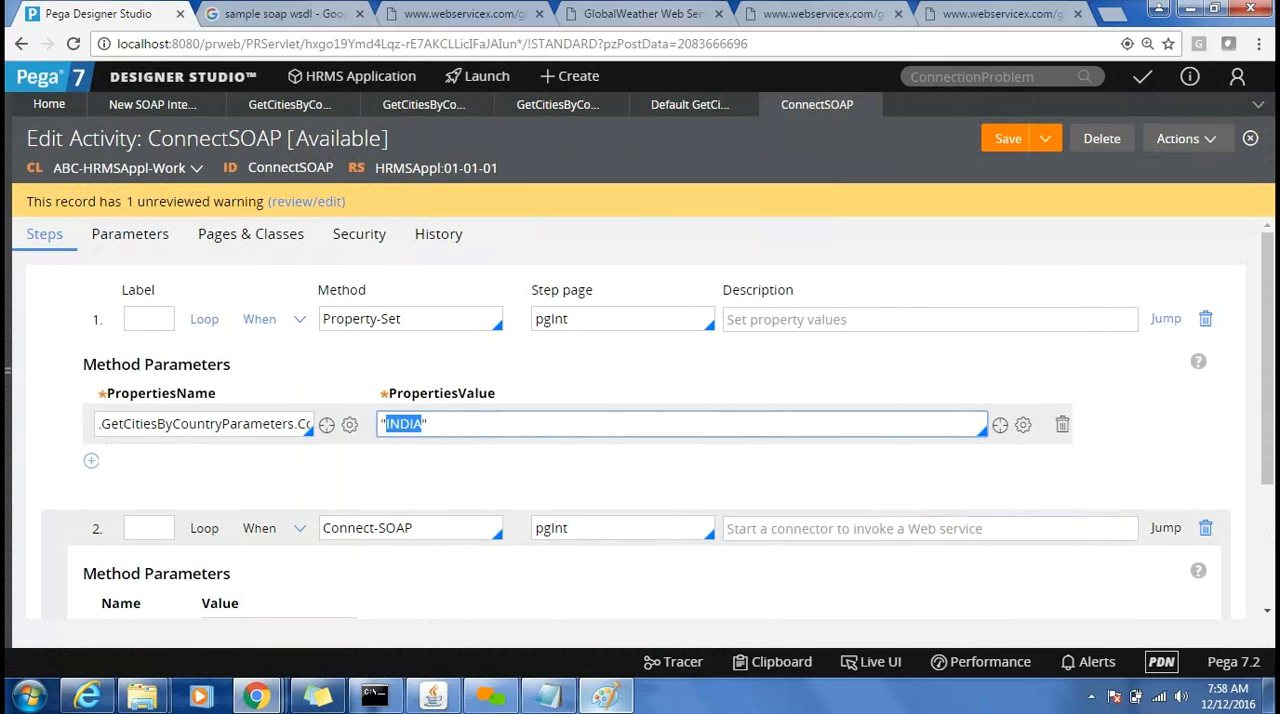
pyautogui.click(607, 697)
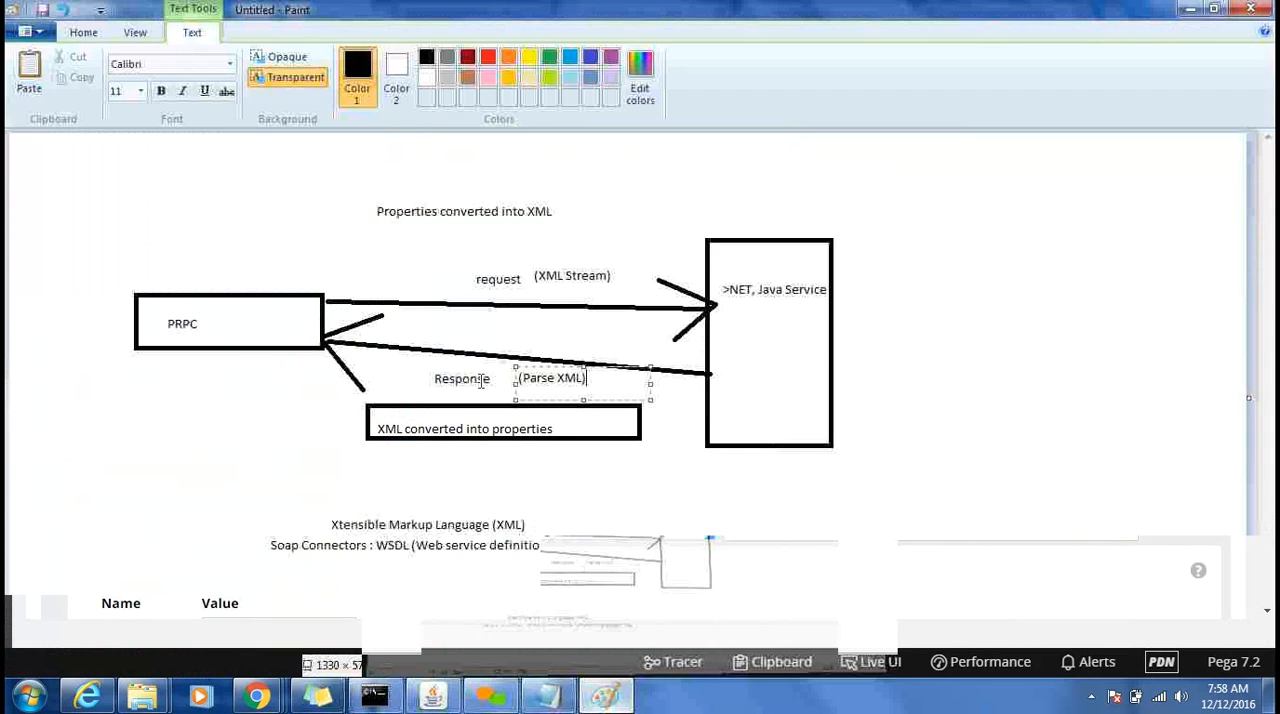
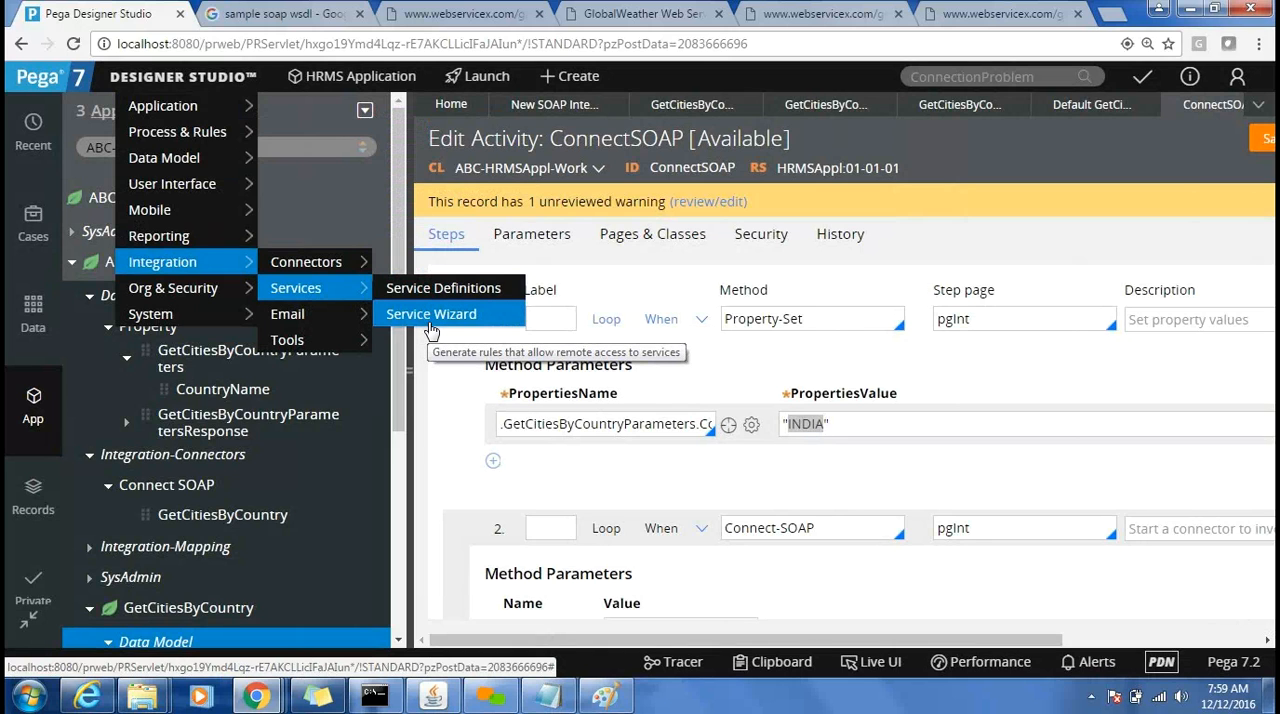
# Start the Service Wizard and specify the purpose Invoke existing activity rules with the service type SOAP.
pyautogui.click(431, 314)
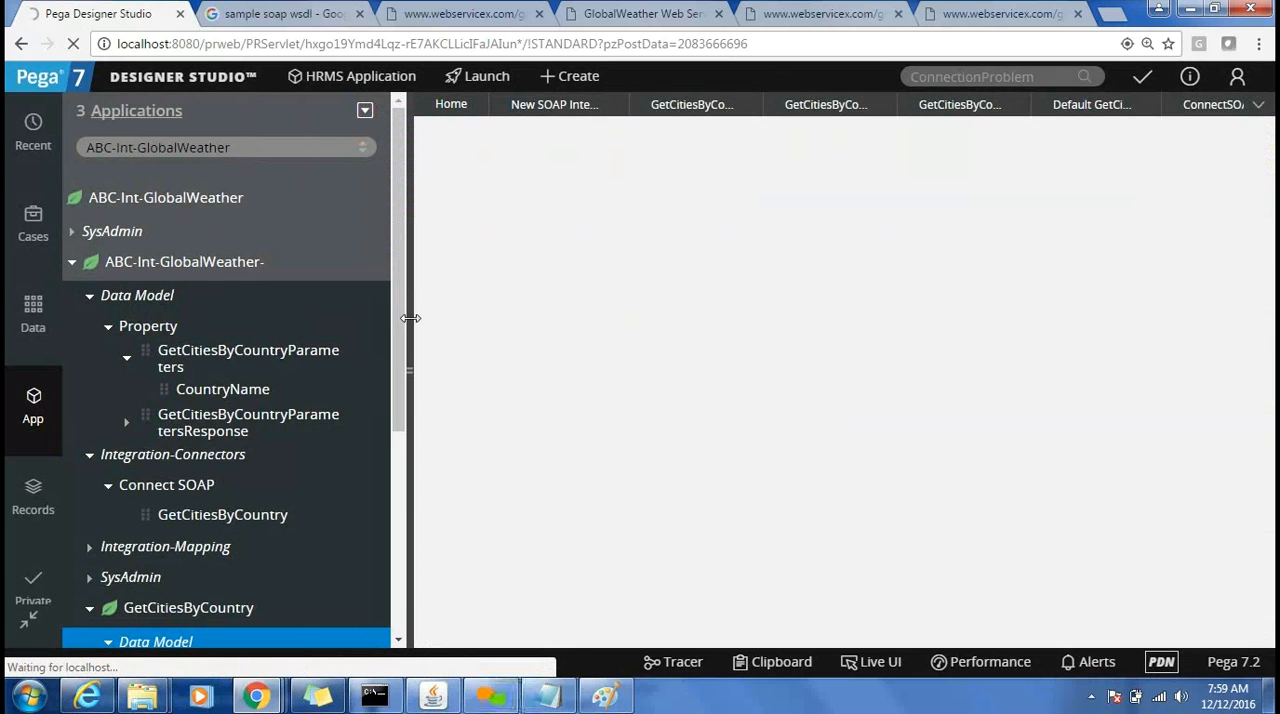
pyautogui.click(408, 318)
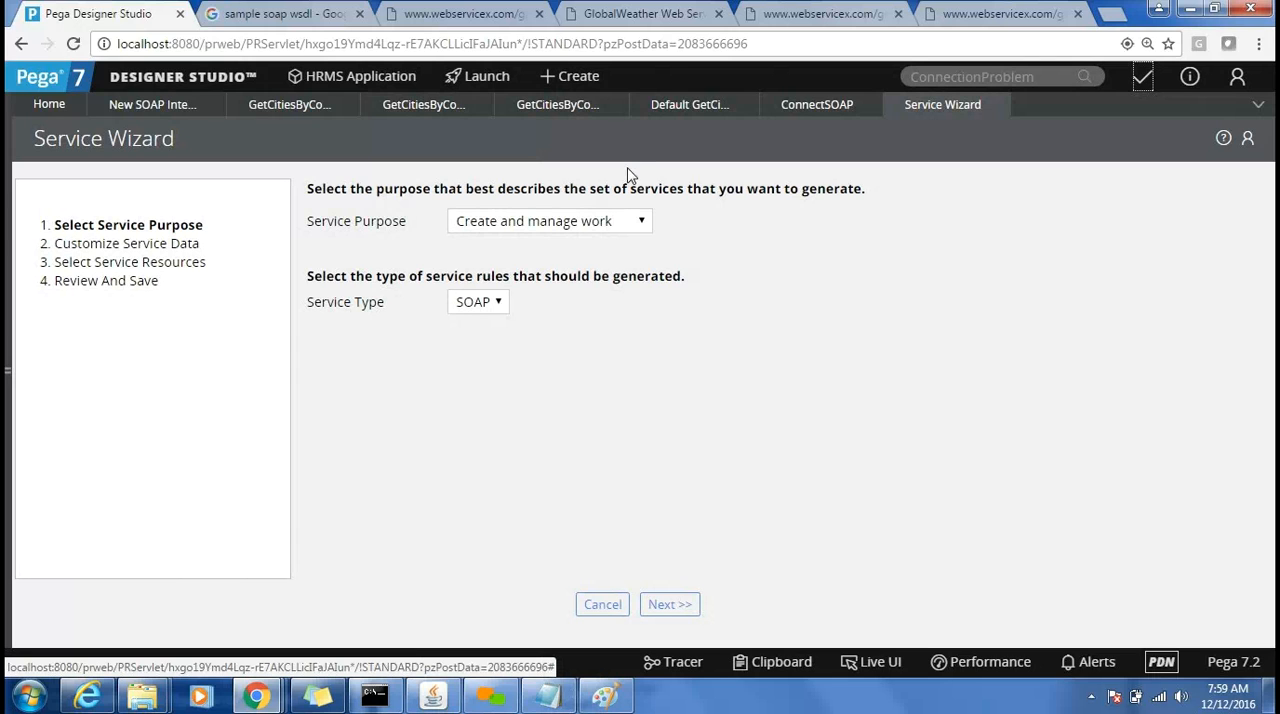
pyautogui.click(624, 221)
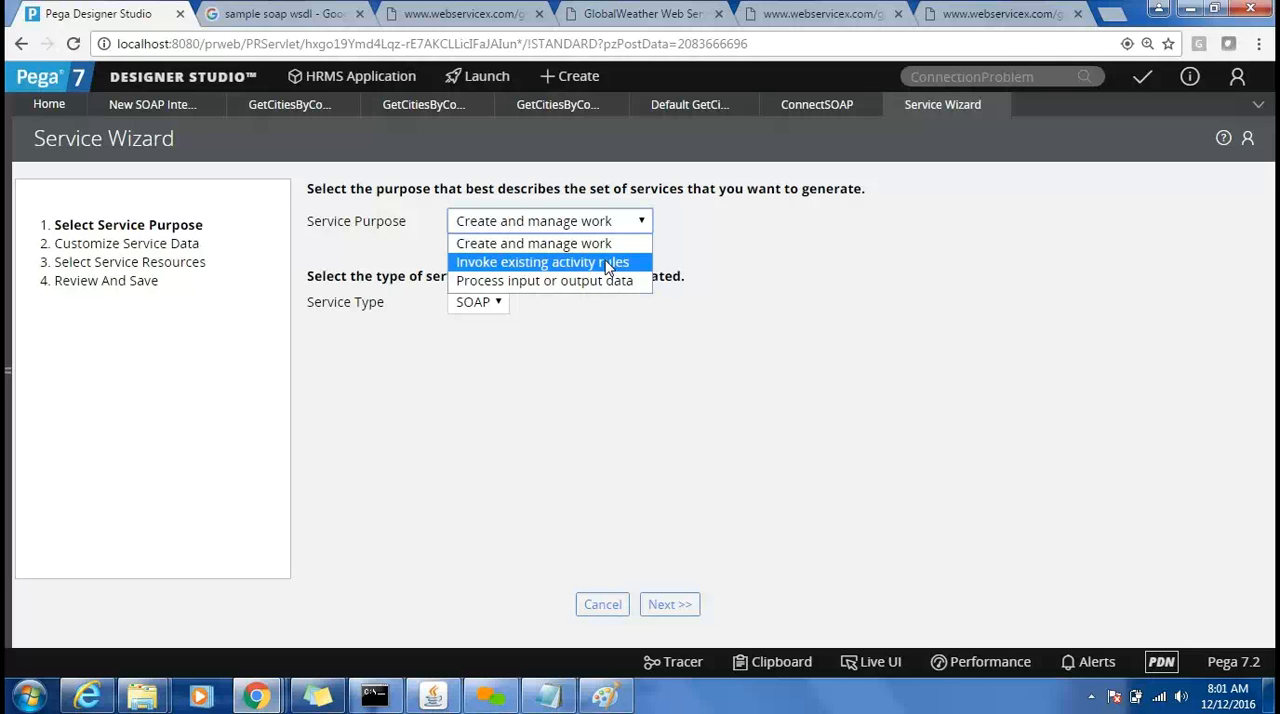
pyautogui.click(607, 263)
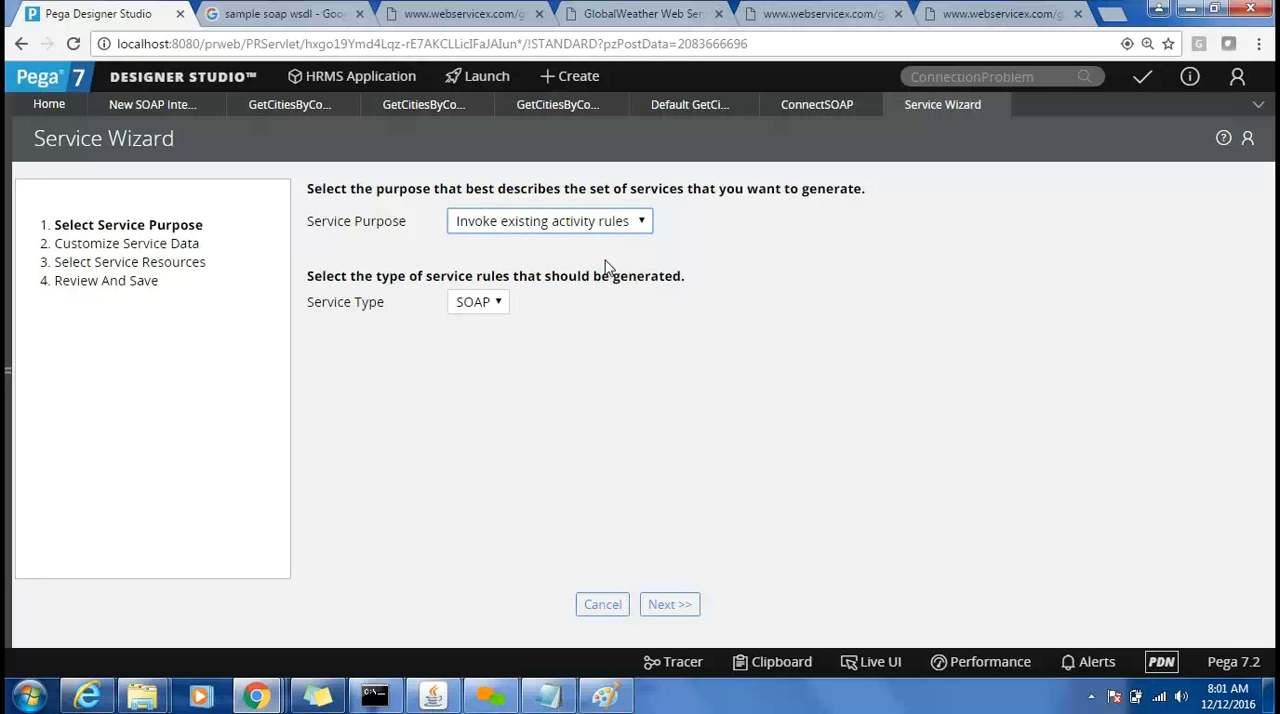
pyautogui.click(478, 302)
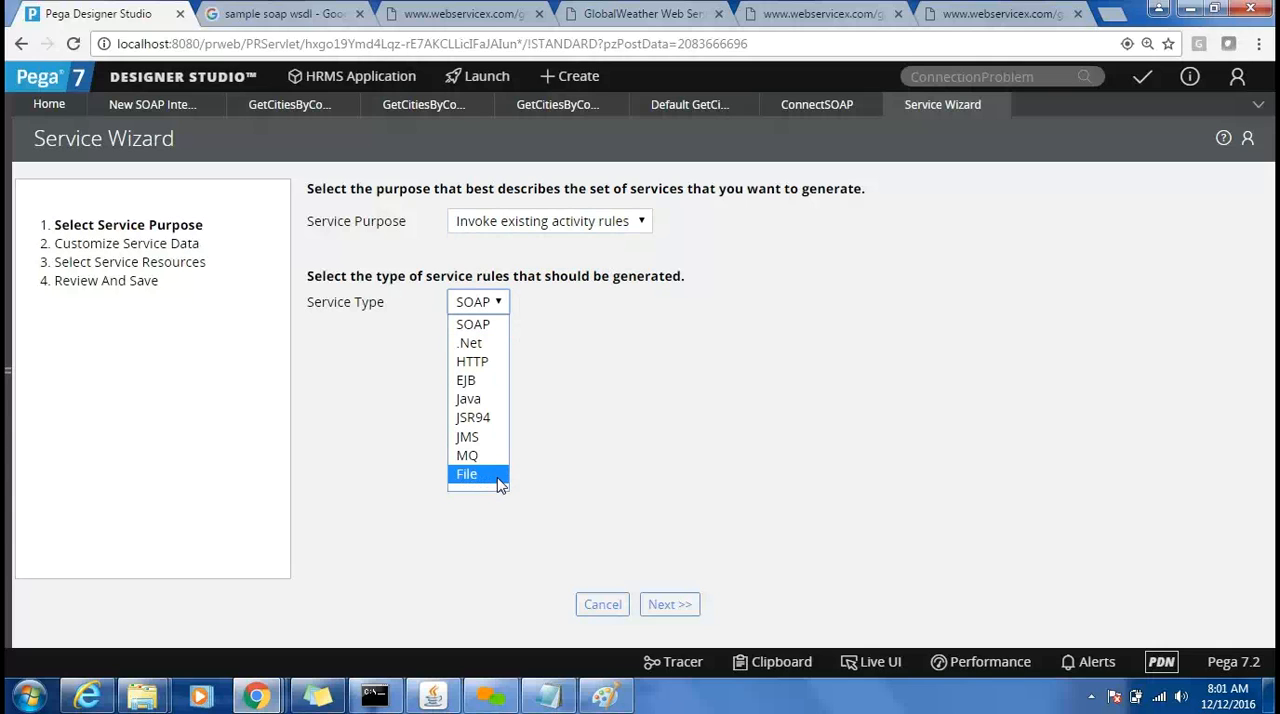
pyautogui.click(475, 326)
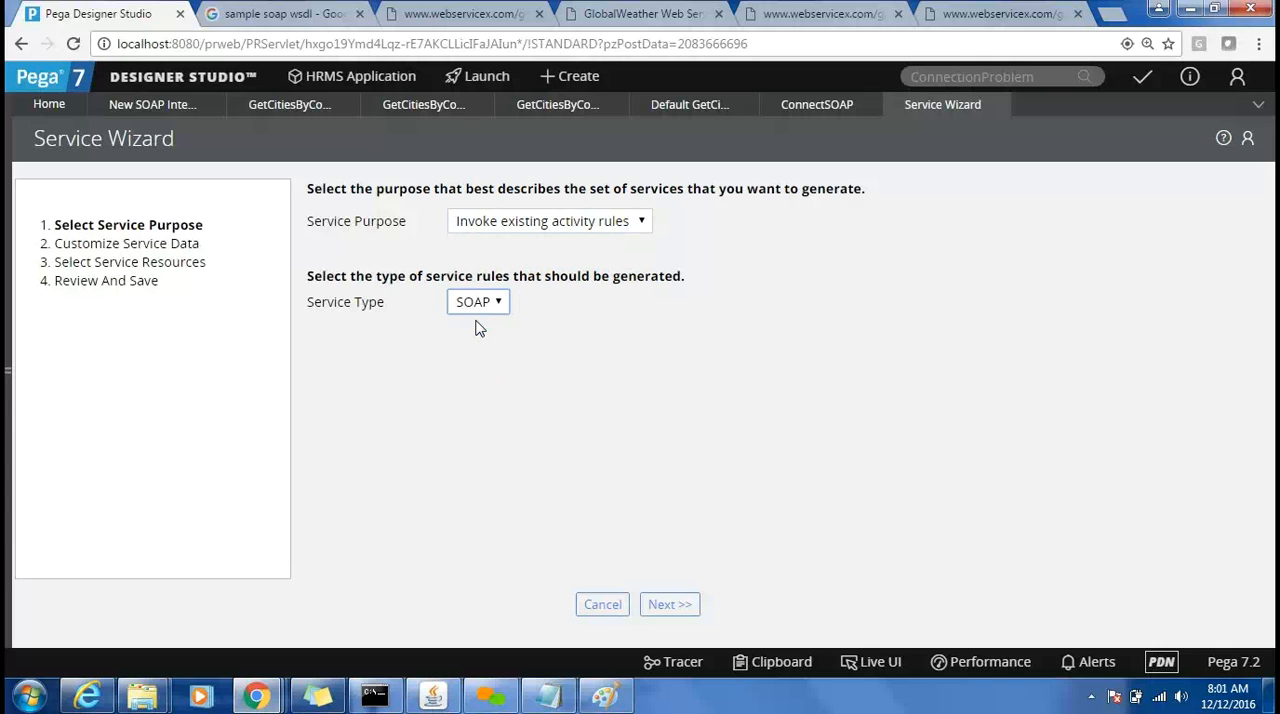
pyautogui.click(676, 608)
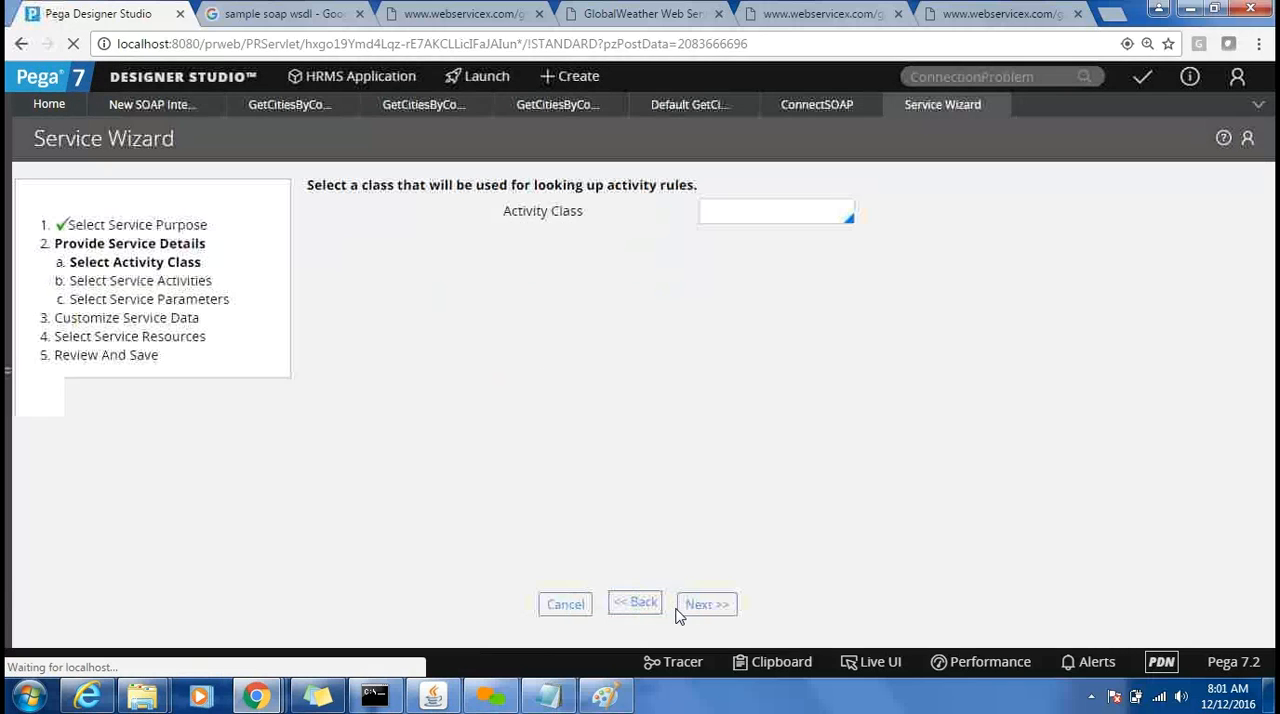
# Try ABC-FW-HRMSApplFW-Work-Recruitement as the activity class and return to the class selection.
pyautogui.click(715, 220)
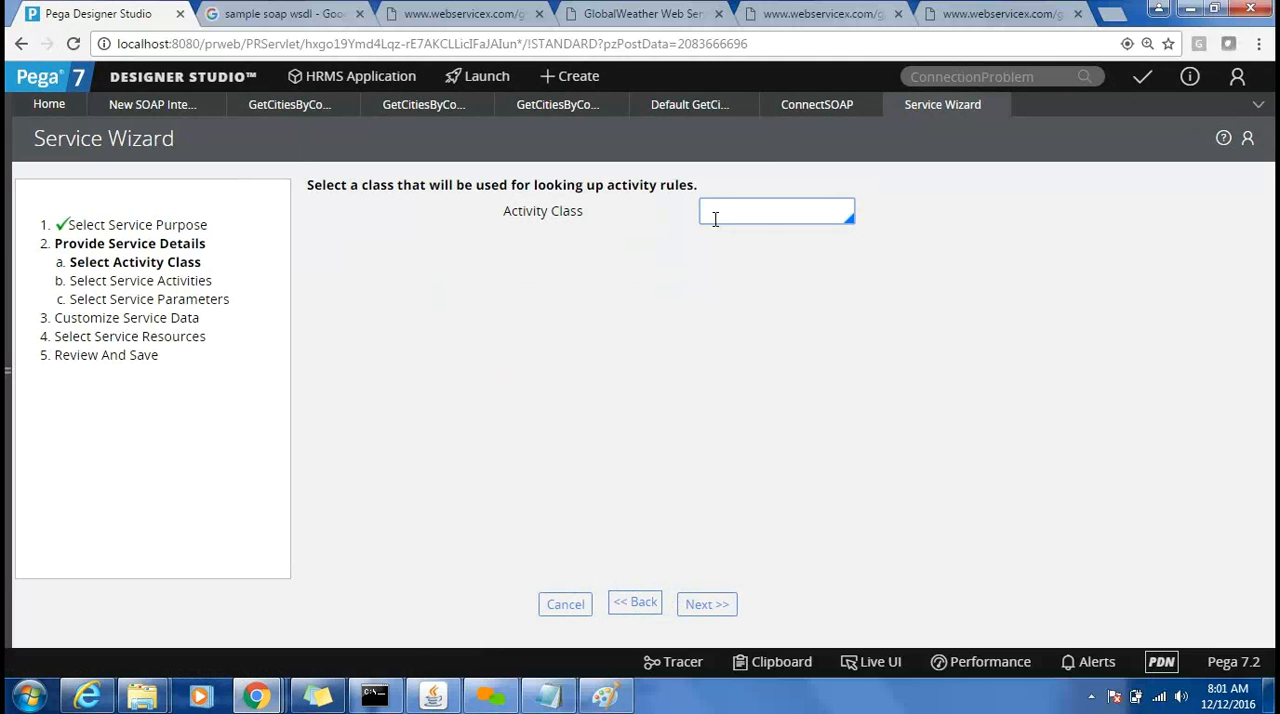
pyautogui.press('Down')
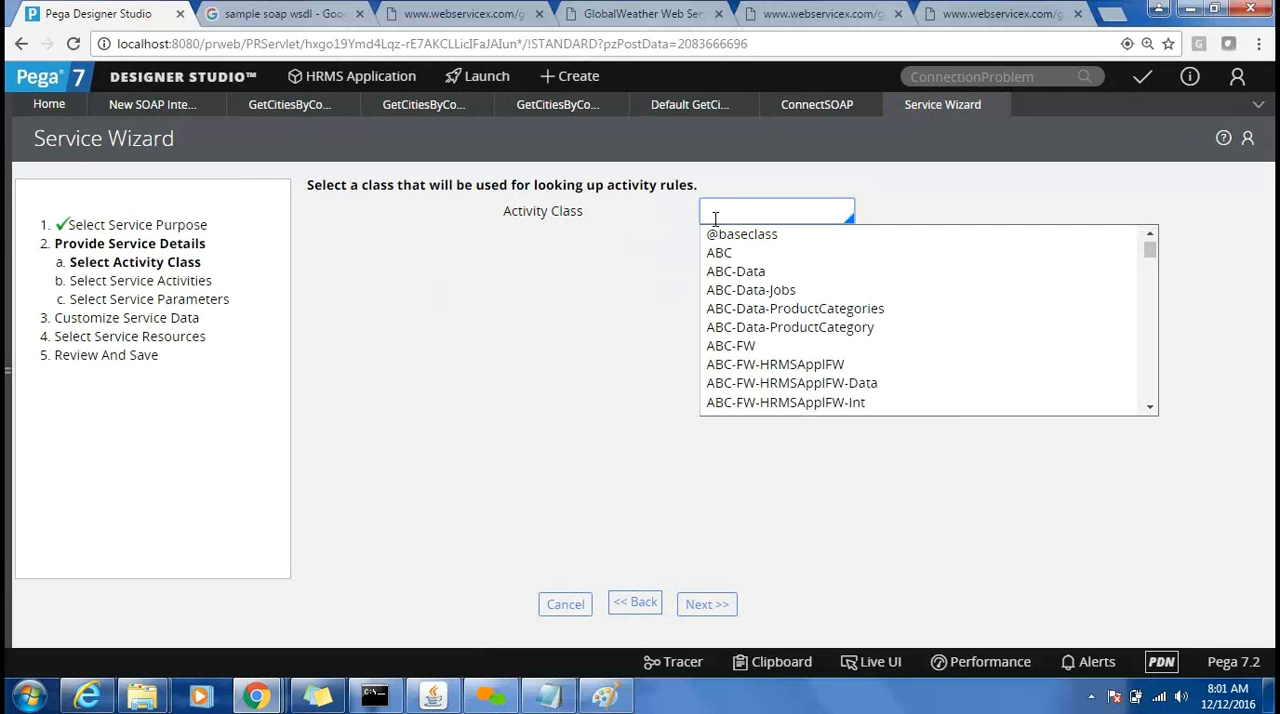
pyautogui.press('Down')
pyautogui.press('Down')
pyautogui.press('Down')
pyautogui.press('Down')
pyautogui.press('Down')
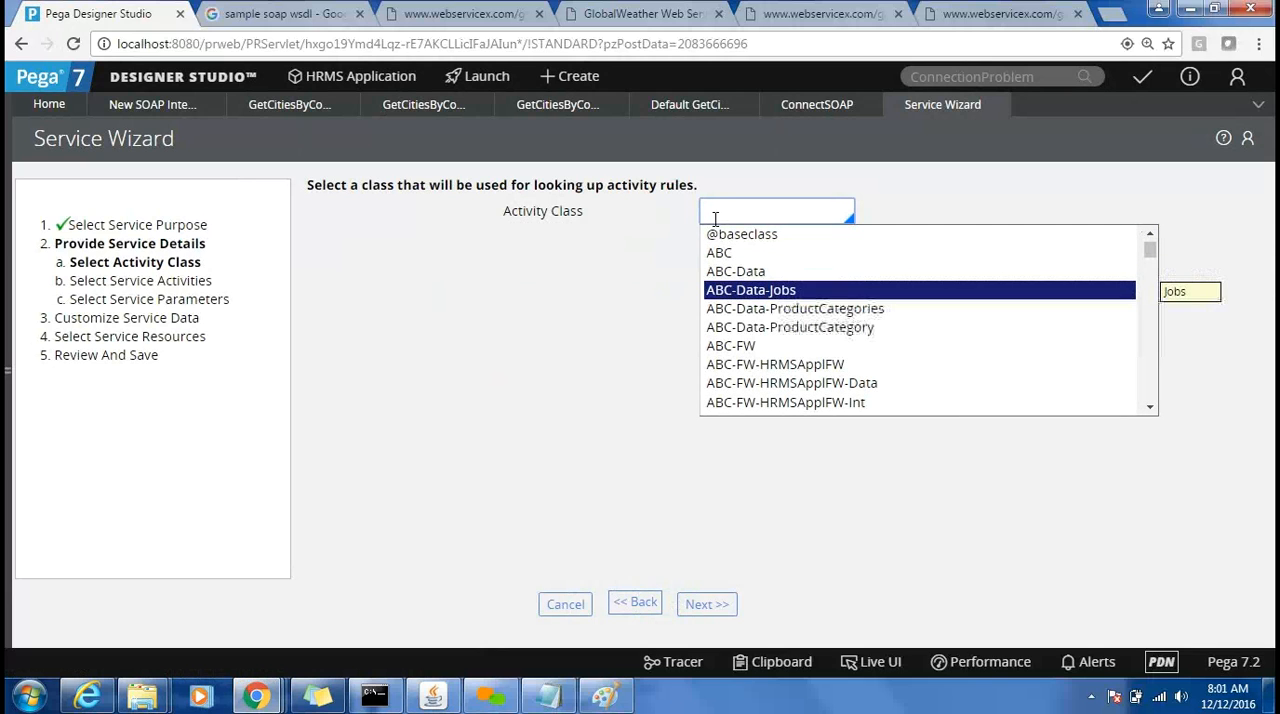
pyautogui.press('Up')
pyautogui.press('Down')
pyautogui.press('Down')
pyautogui.press('Down')
pyautogui.press('Down')
pyautogui.press('Down')
pyautogui.press('Down')
pyautogui.press('Down')
pyautogui.press('Down')
pyautogui.press('Down')
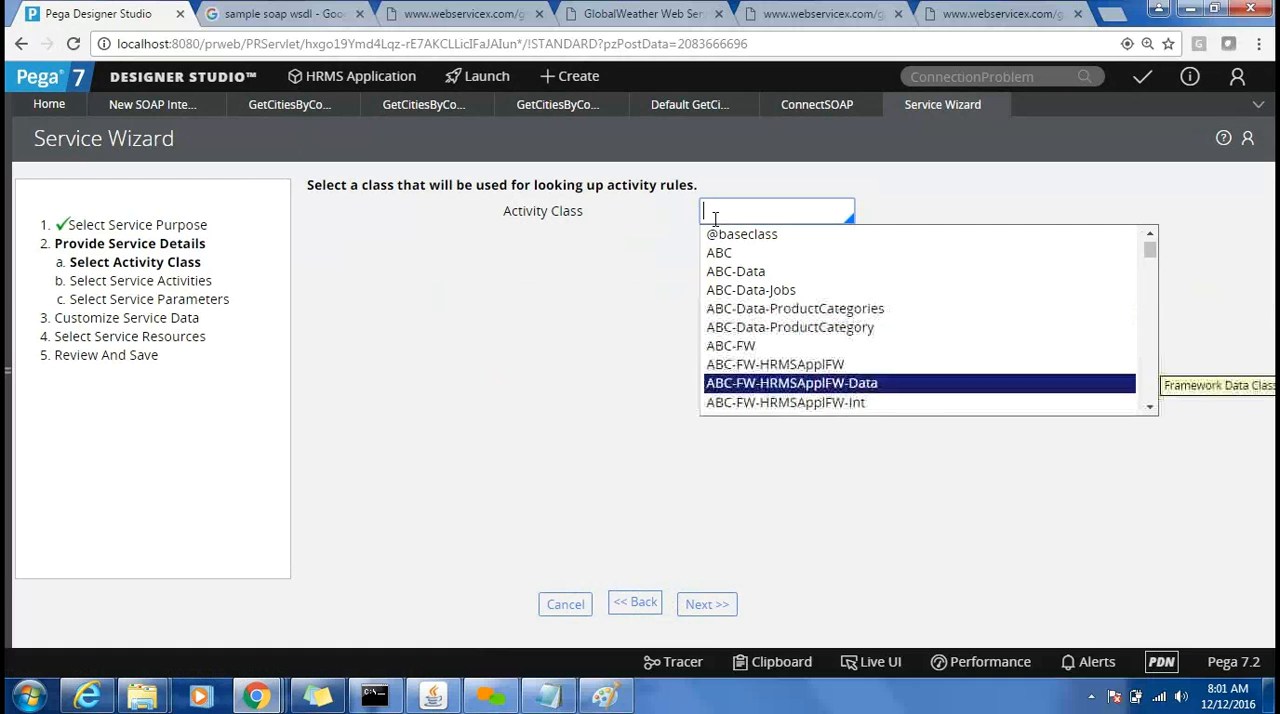
pyautogui.press('Up')
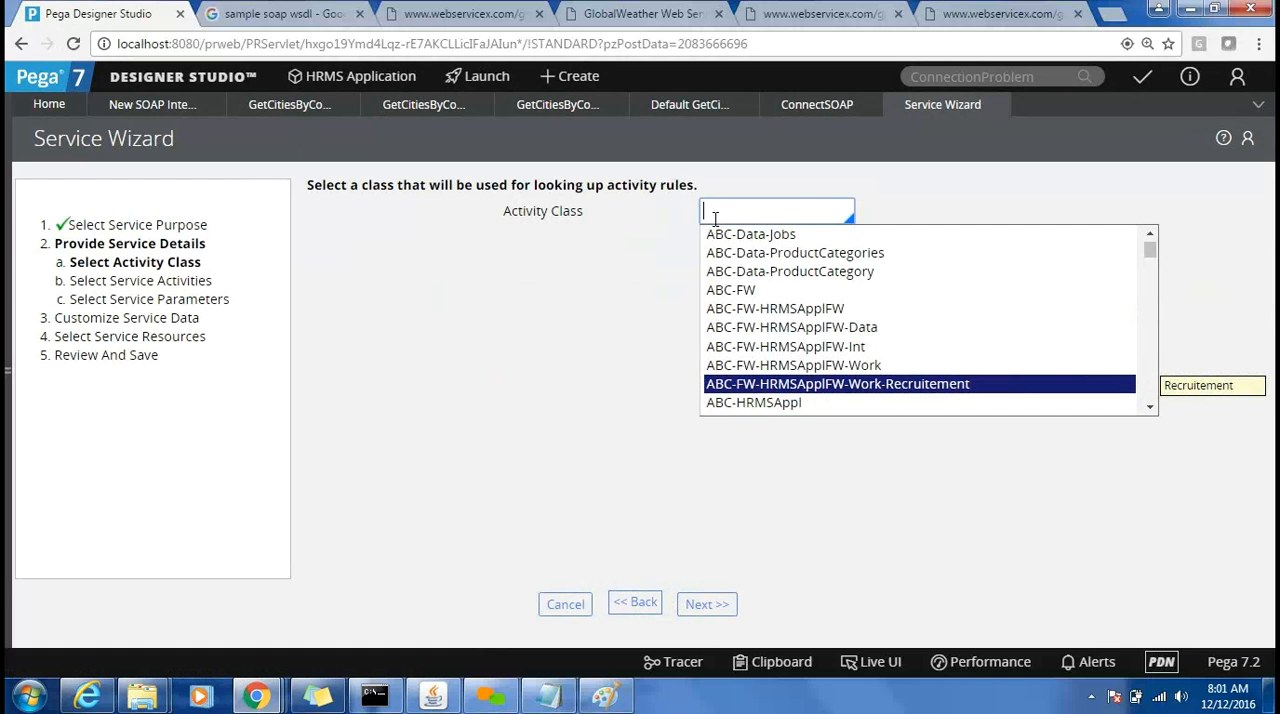
pyautogui.press('Return')
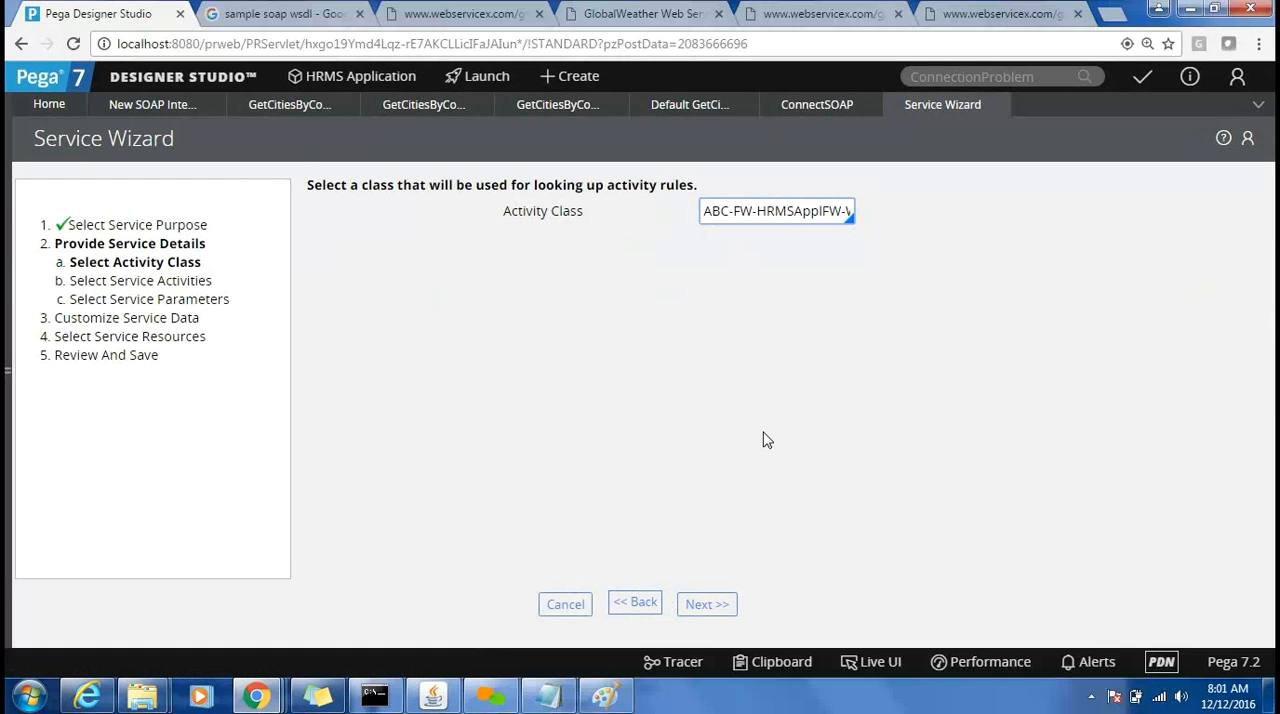
pyautogui.click(709, 608)
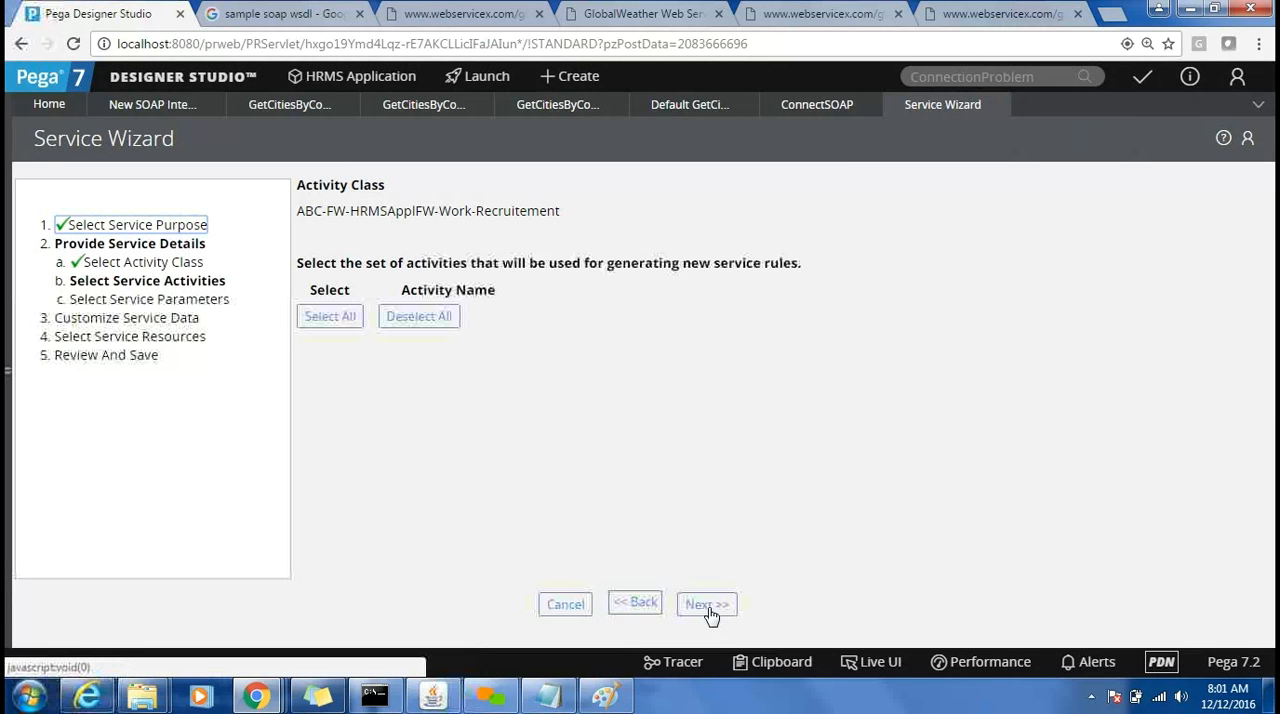
pyautogui.click(640, 605)
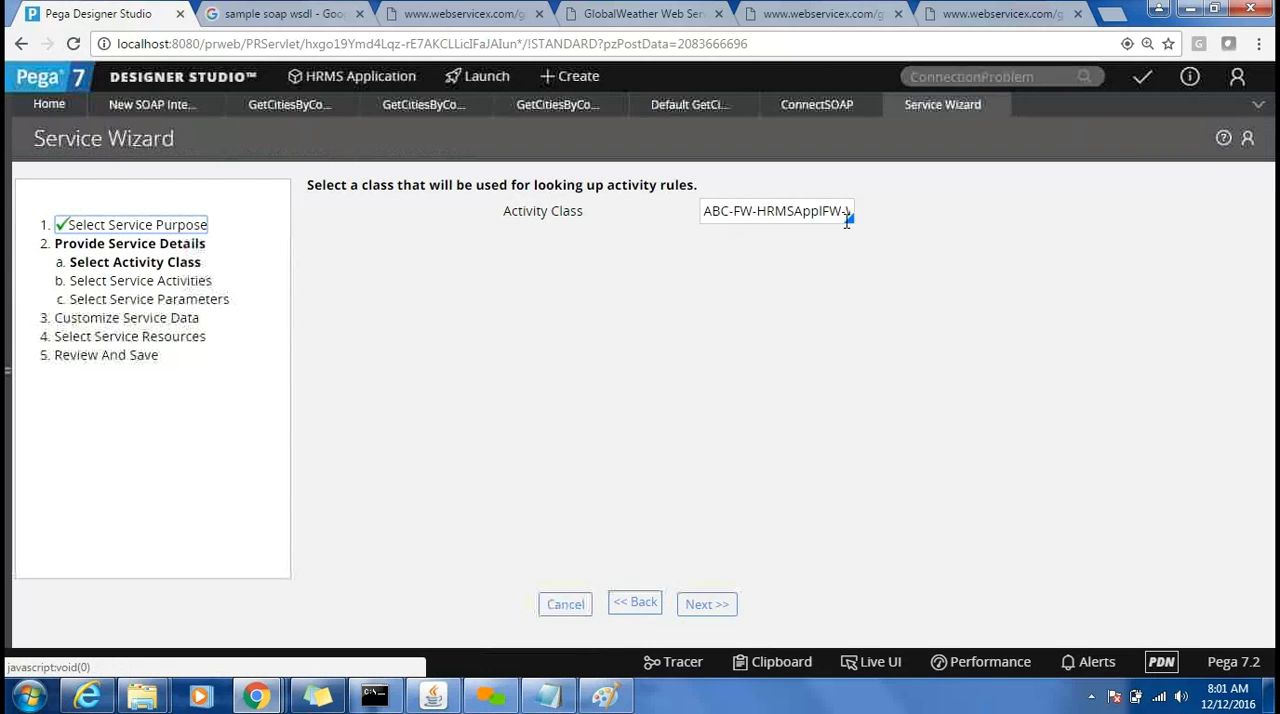
# Set the activity class to ABC-HRMSAppl-Work-Recruitement and proceed to the selection of service activities.
pyautogui.click(838, 213)
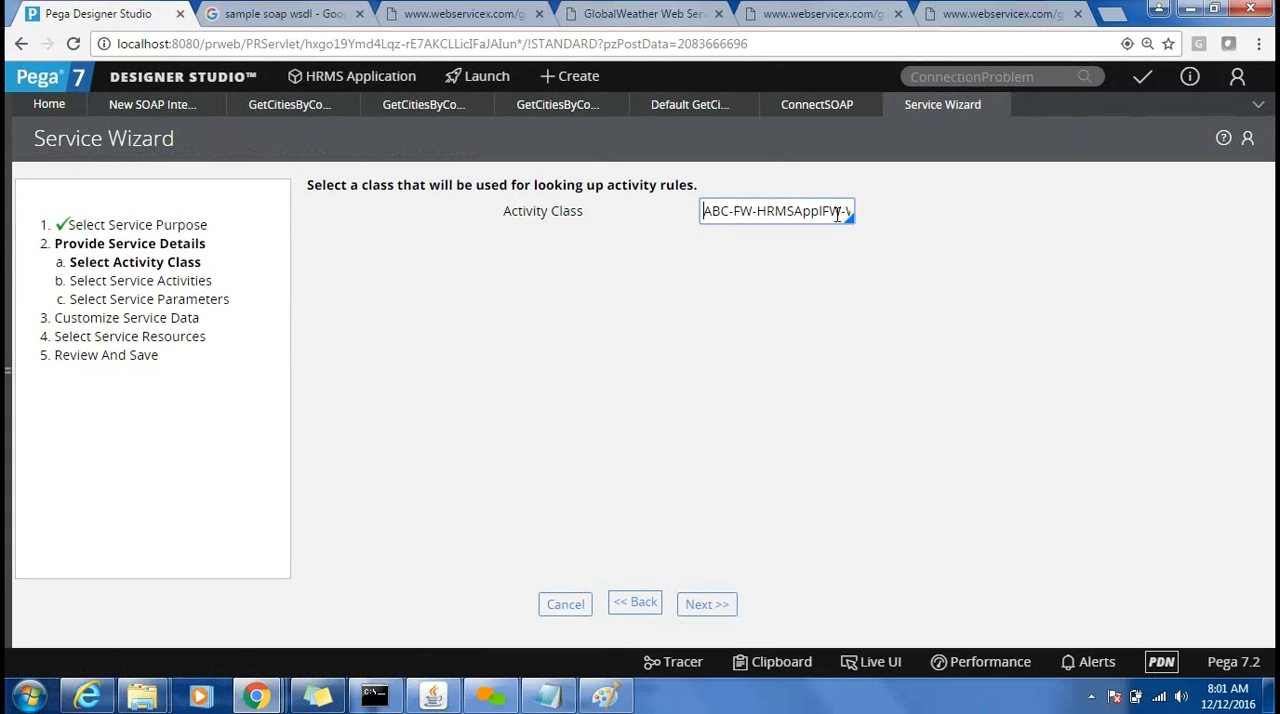
pyautogui.tripleClick(838, 214)
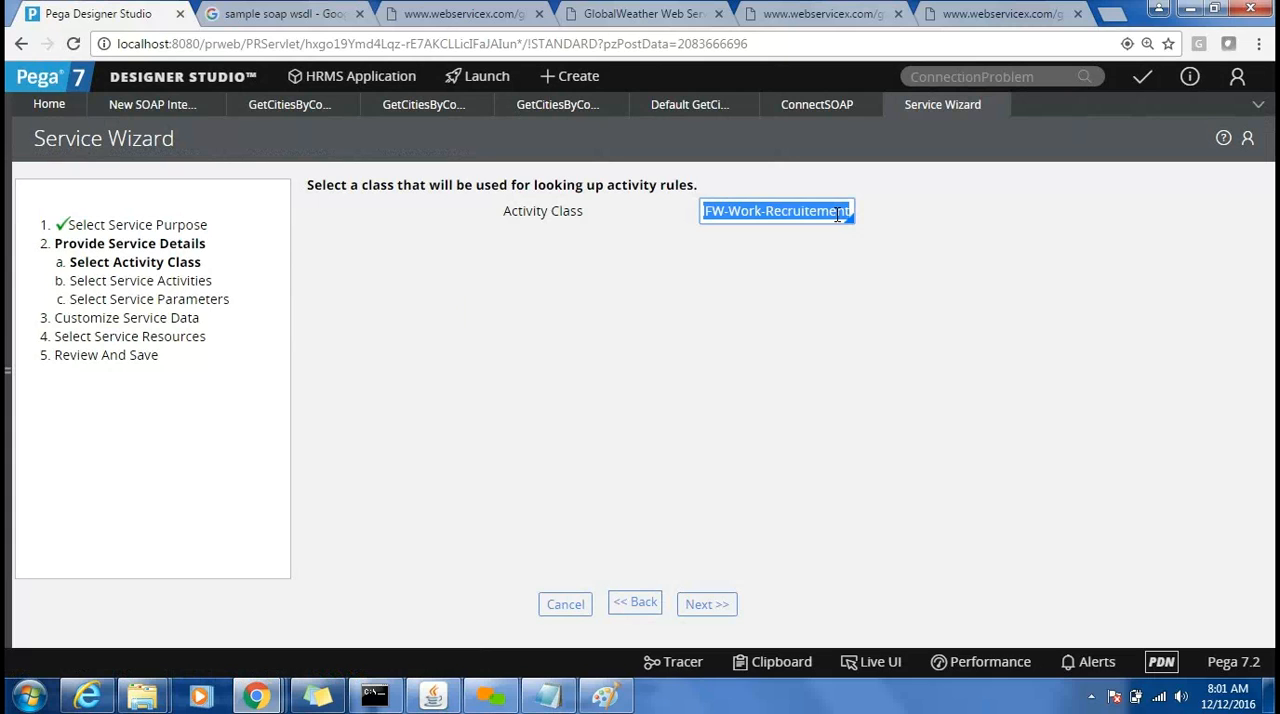
pyautogui.write('ABC-')
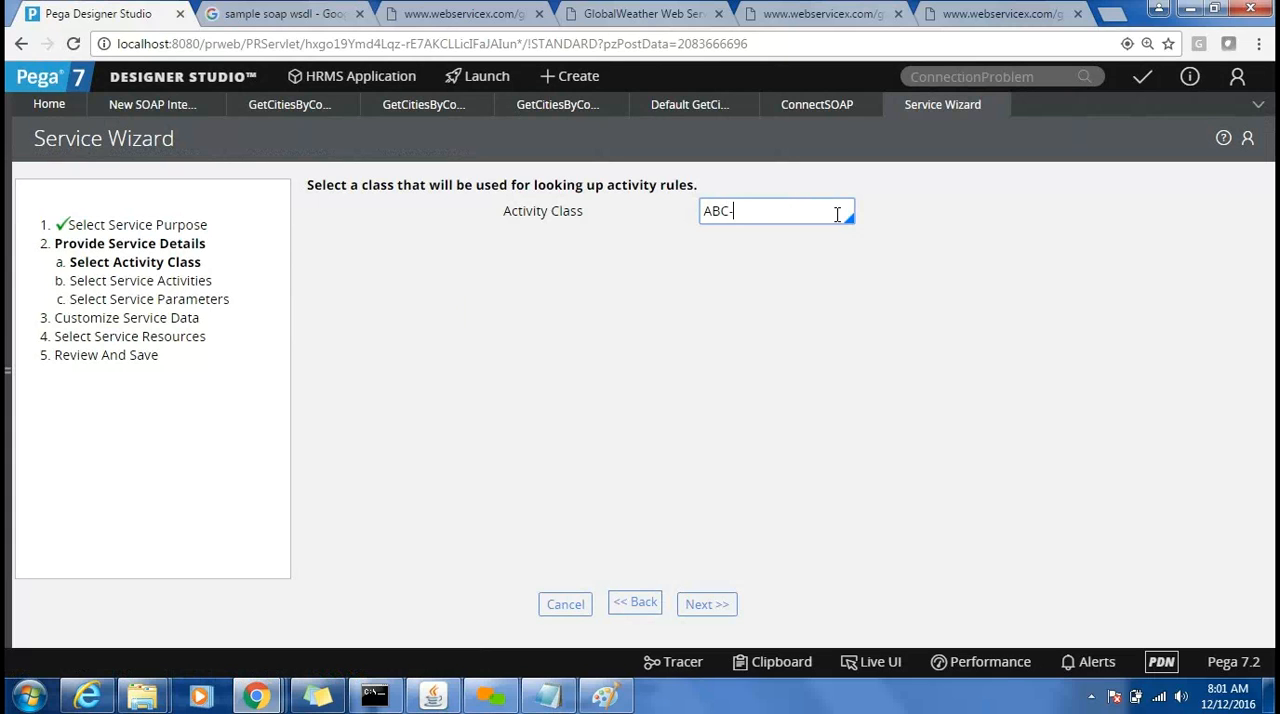
pyautogui.write('HRMS')
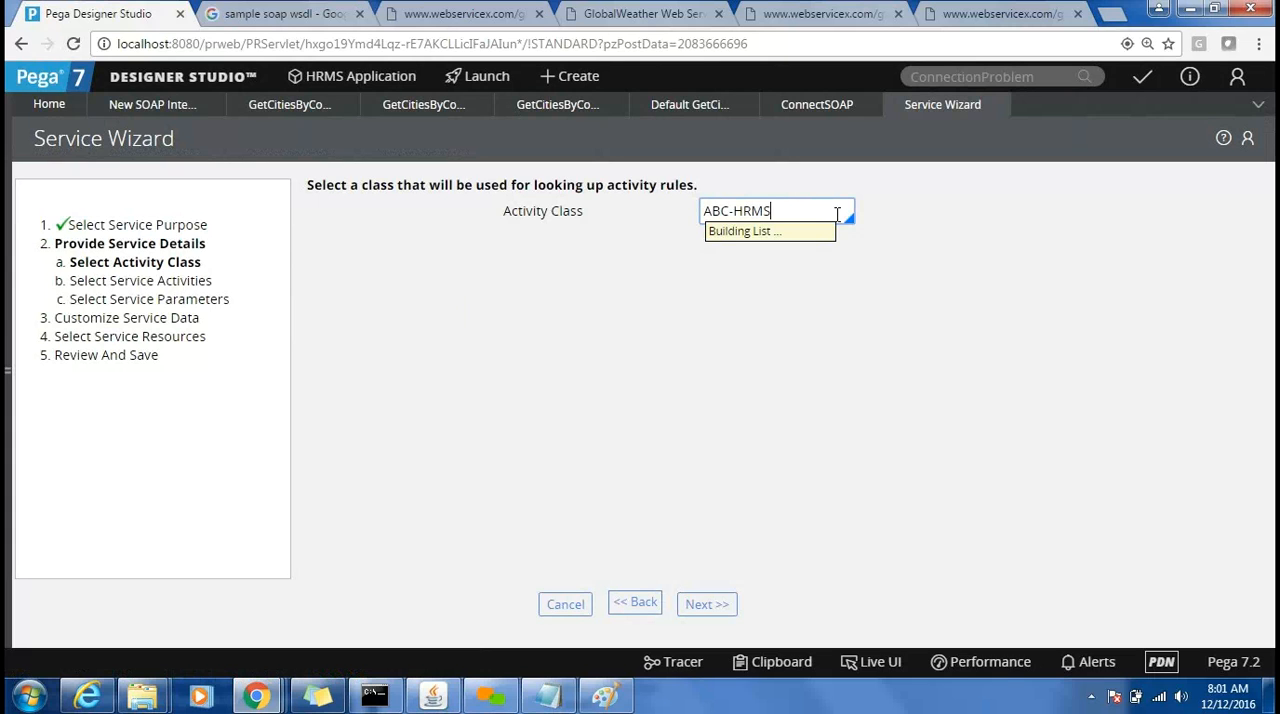
pyautogui.press('Down')
pyautogui.press('Down')
pyautogui.press('Down')
pyautogui.press('Down')
pyautogui.press('Down')
pyautogui.press('Down')
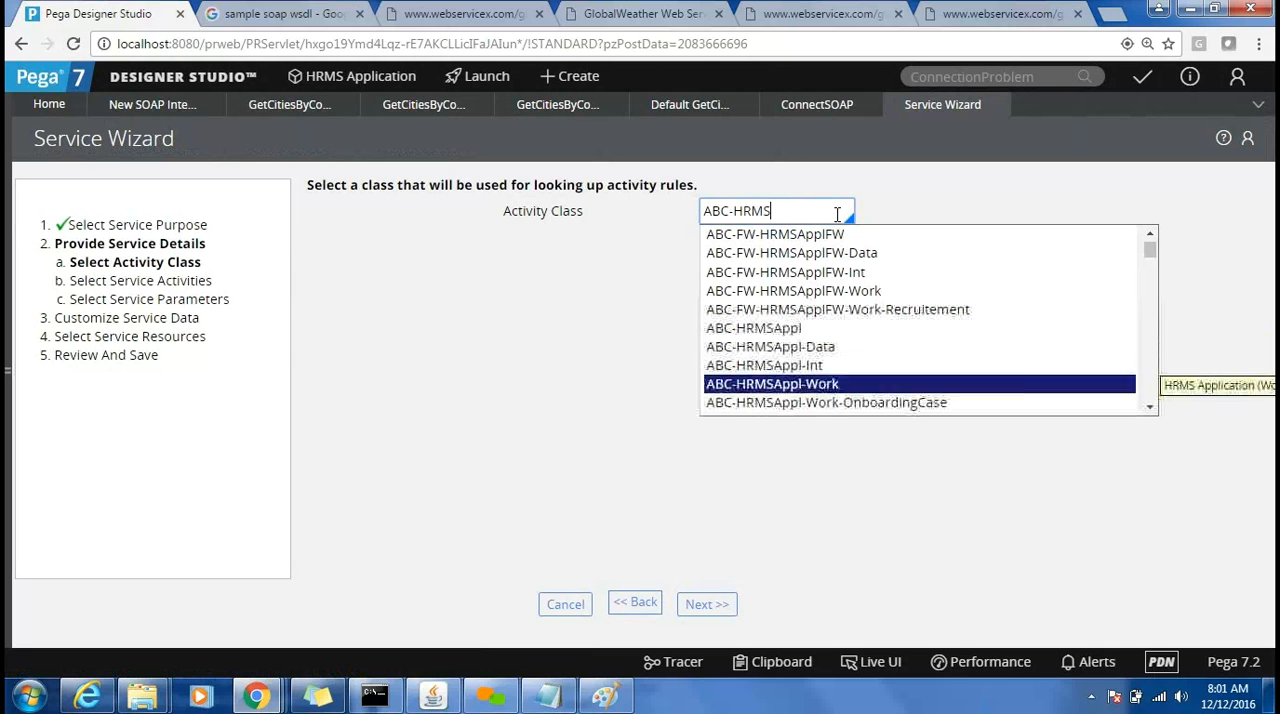
pyautogui.press('Down')
pyautogui.press('Down')
pyautogui.press('Down')
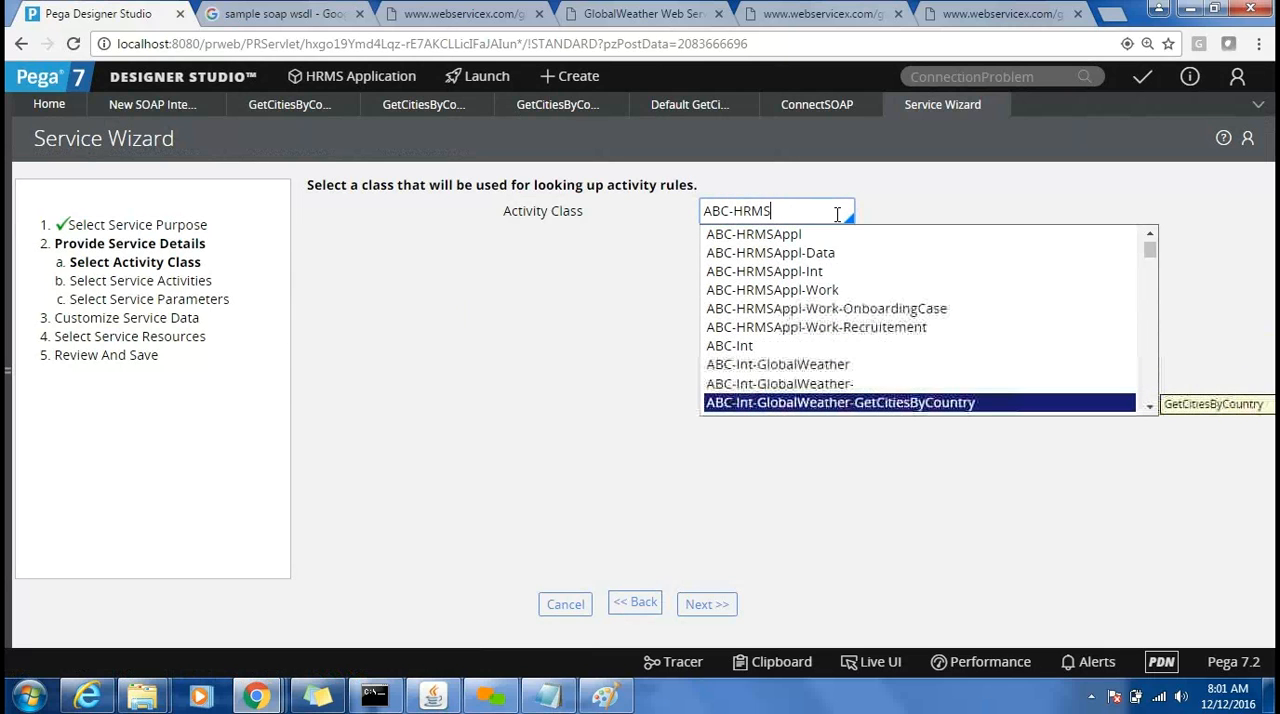
pyautogui.press('Up')
pyautogui.press('Up')
pyautogui.press('Up')
pyautogui.press('Up')
pyautogui.press('Return')
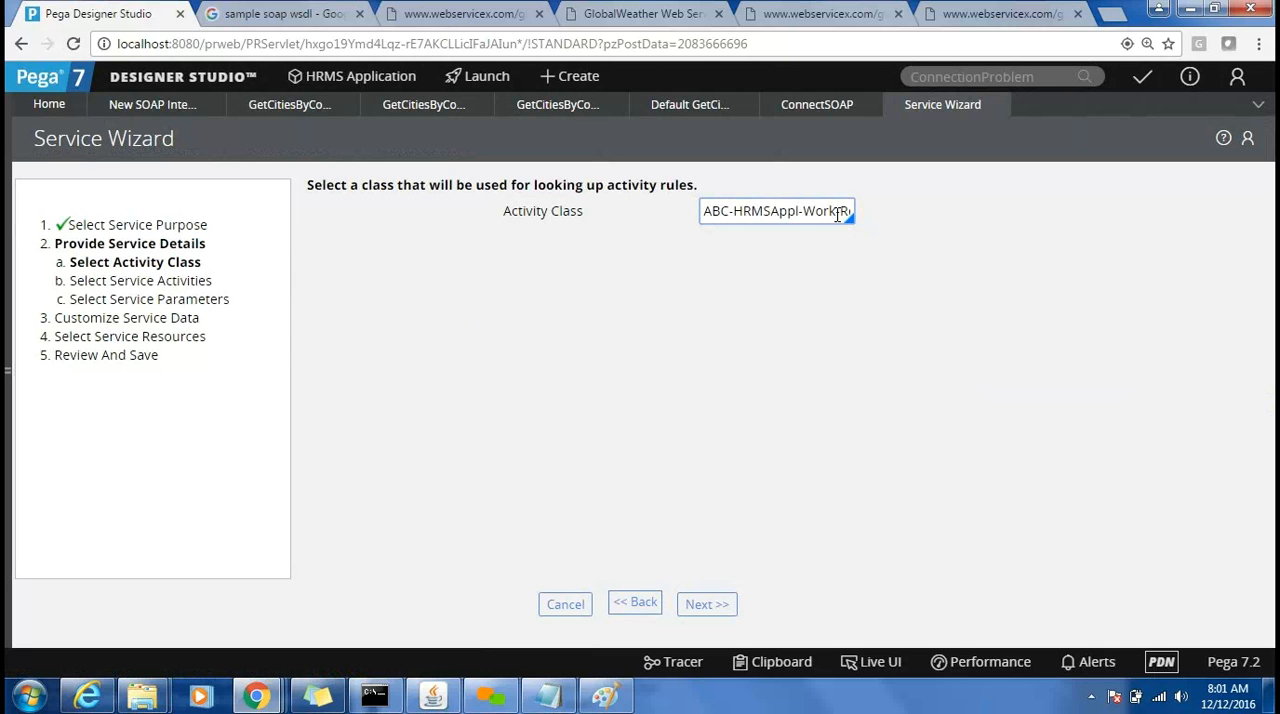
pyautogui.click(704, 604)
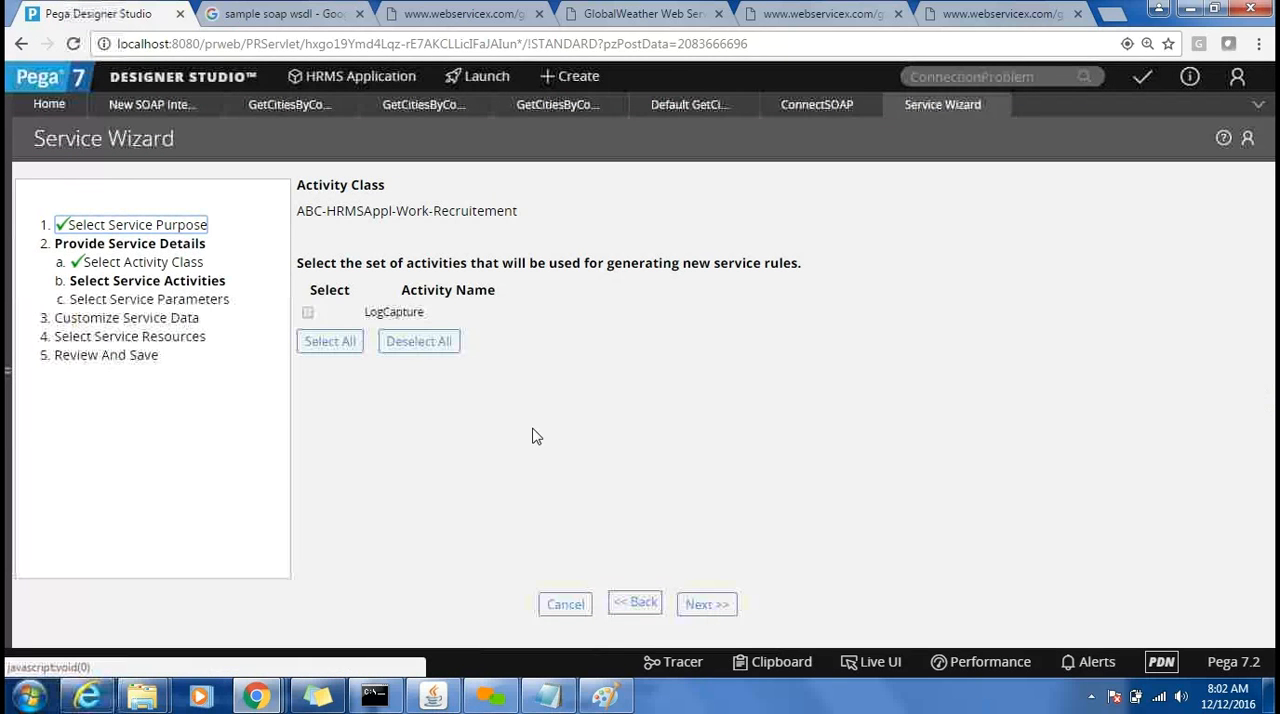
# Include the LogCapture activity in the service and expand its request and response parameters.
pyautogui.click(310, 314)
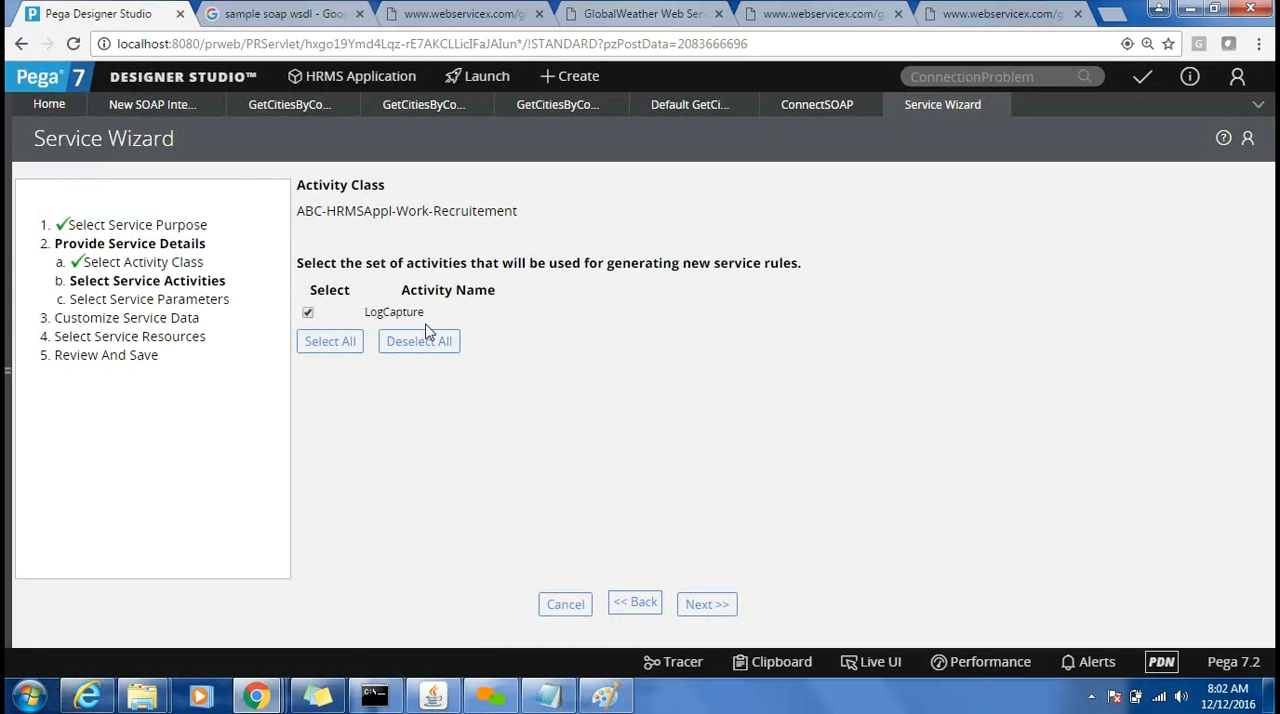
pyautogui.click(703, 610)
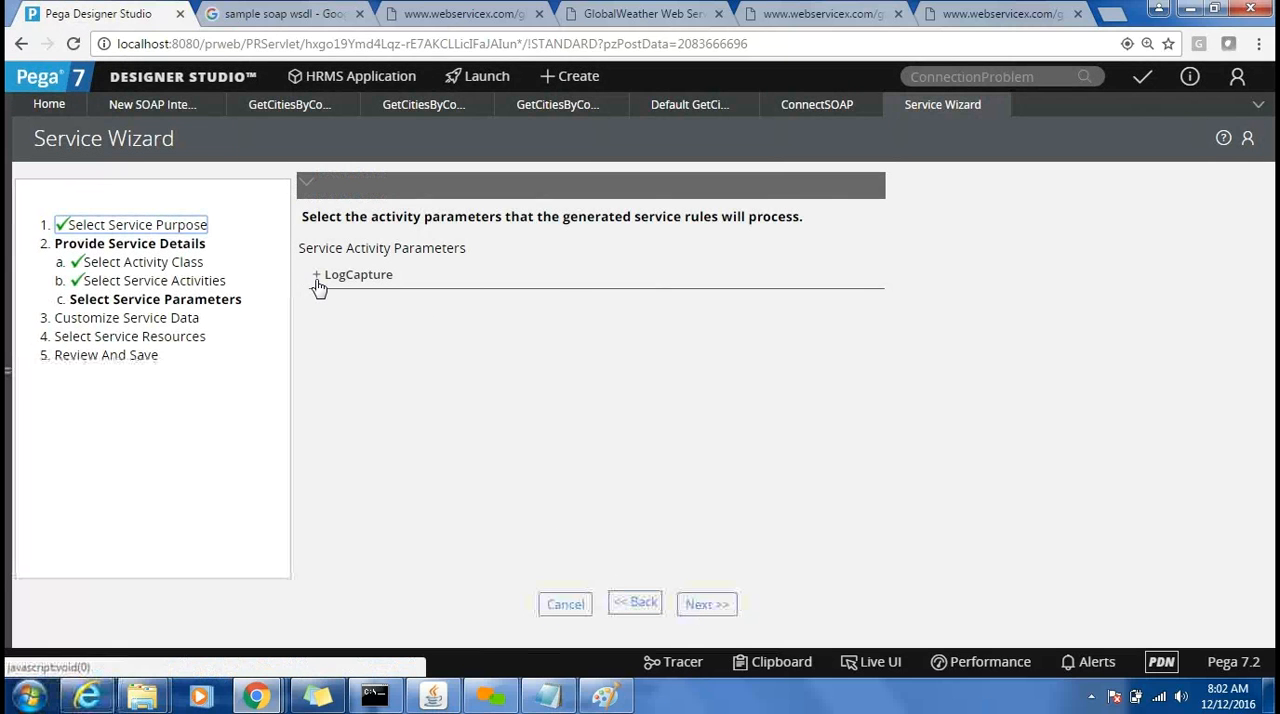
pyautogui.click(317, 285)
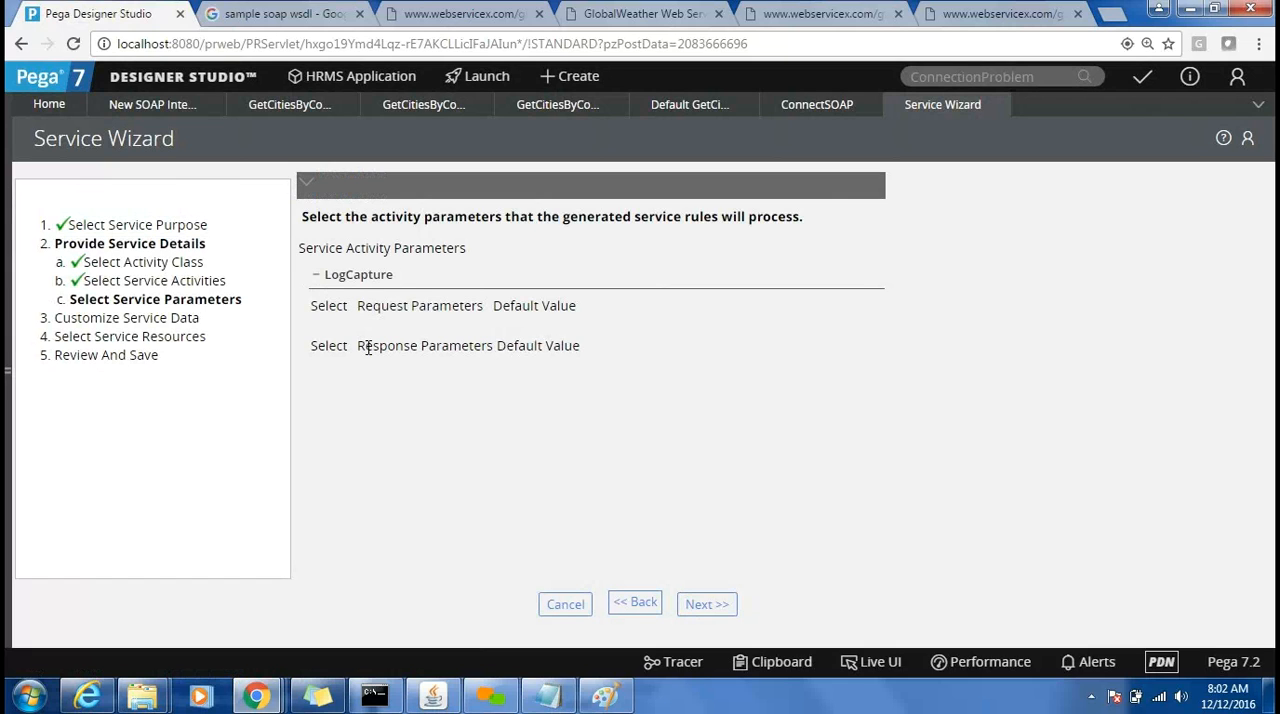
# Search for the LogCapture rule and open the activity's parameter definitions.
pyautogui.doubleClick(360, 277)
pyautogui.hotkey('ctrl', 'c')
pyautogui.doubleClick(973, 80)
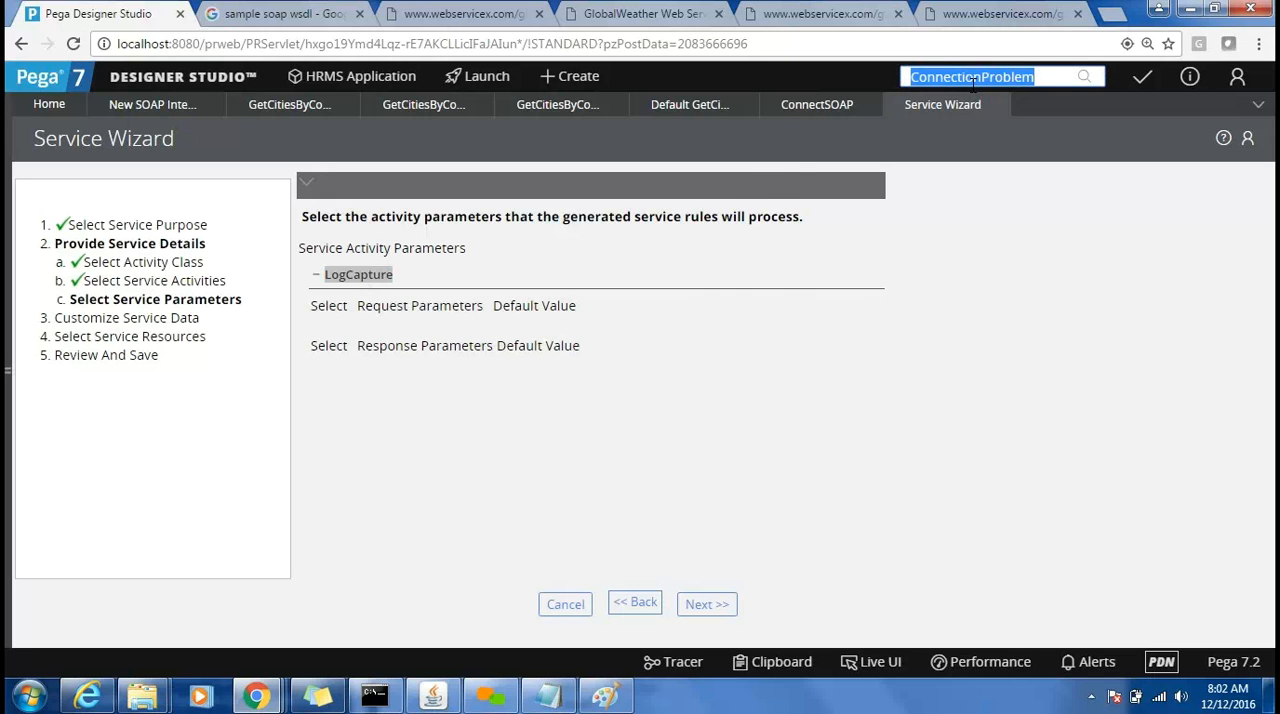
pyautogui.hotkey('ctrl', 'v')
pyautogui.press('Return')
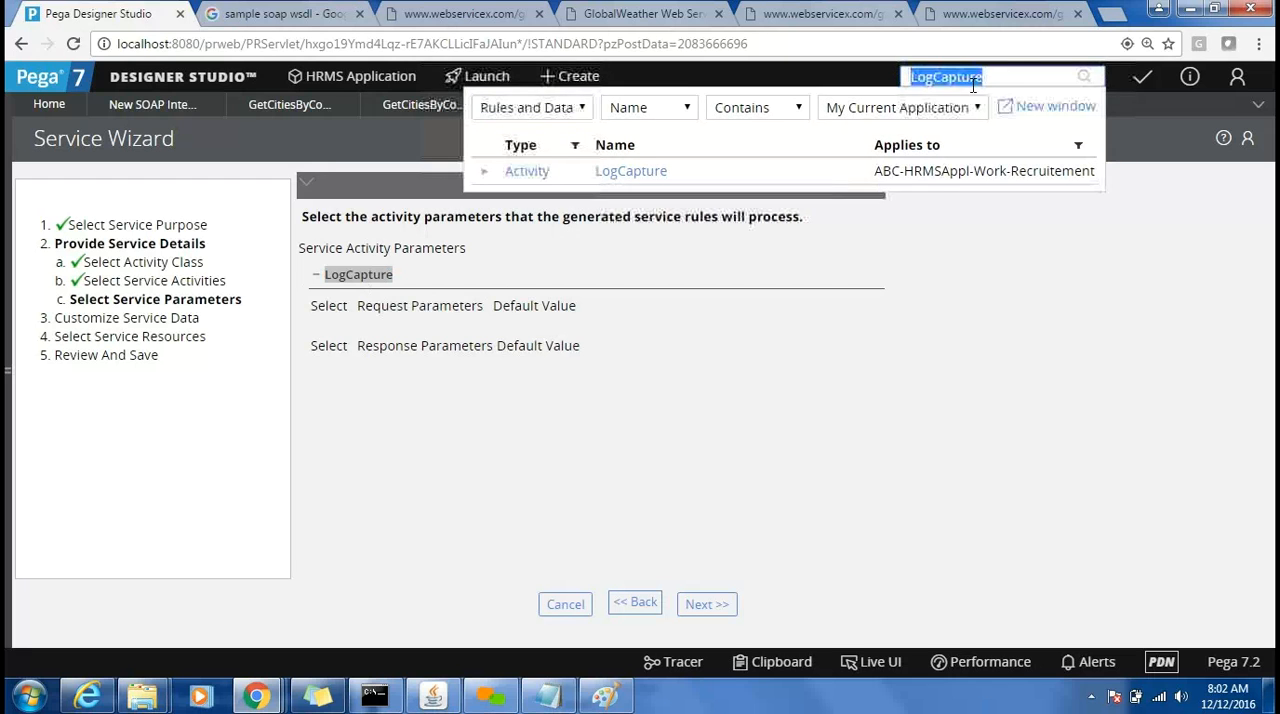
pyautogui.click(658, 176)
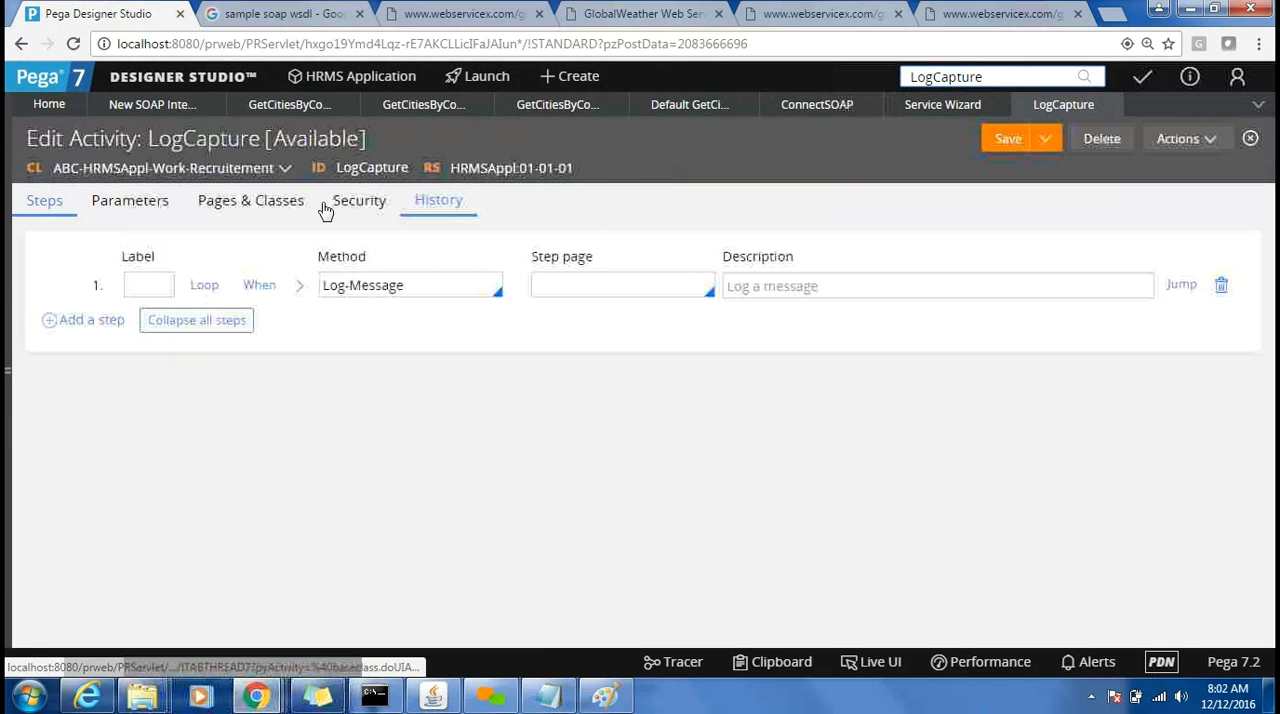
pyautogui.click(131, 201)
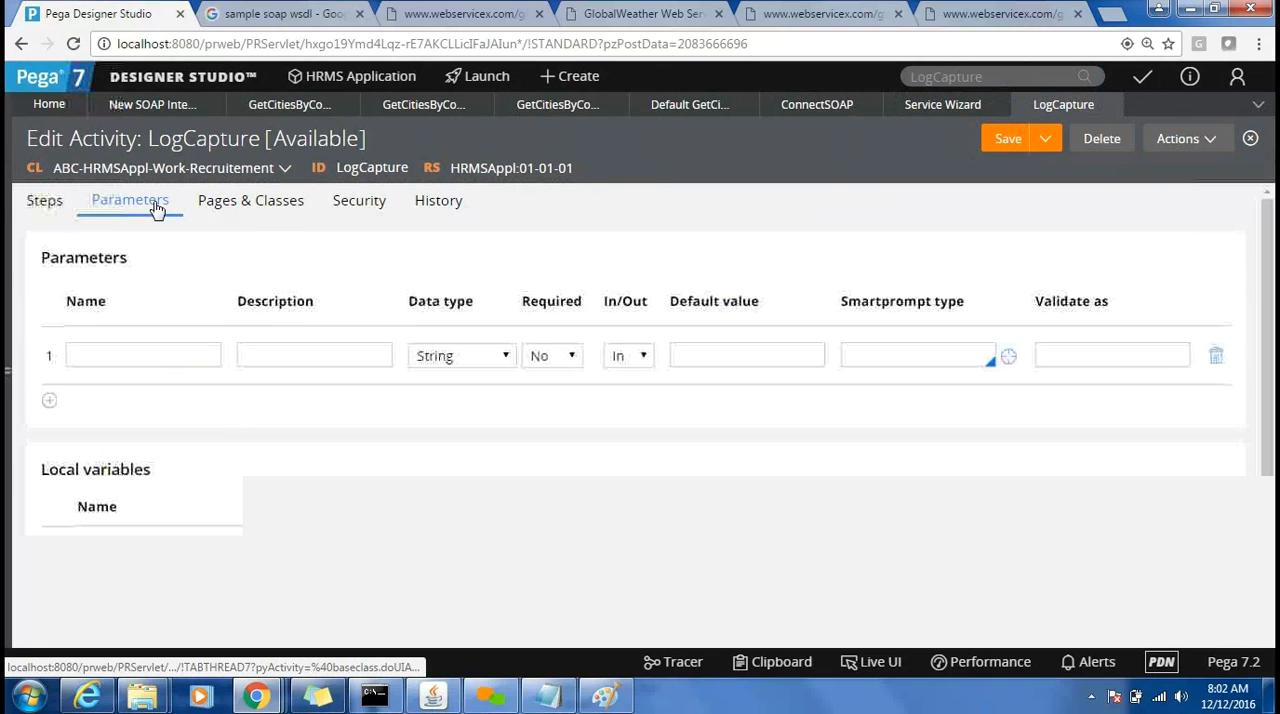
# Define an In parameter named input1 and an Out parameter named output on the LogCapture activity, and save the rule.
pyautogui.click(174, 356)
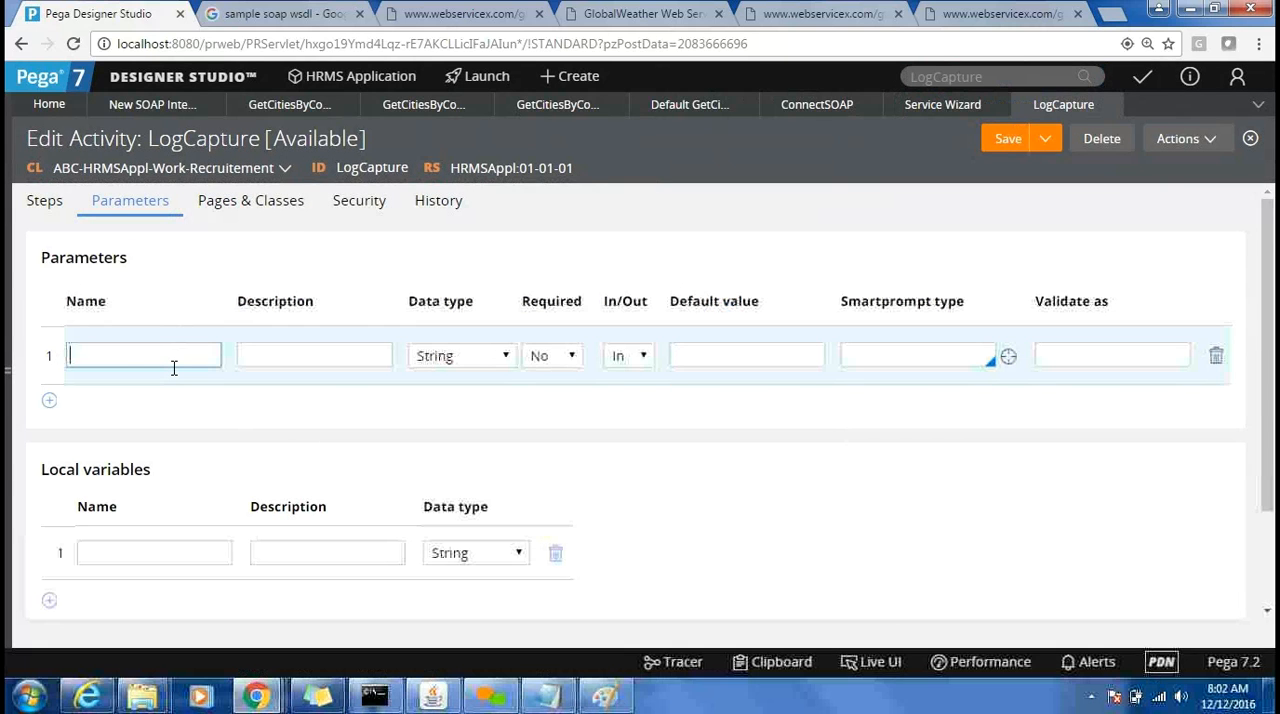
pyautogui.write('input1')
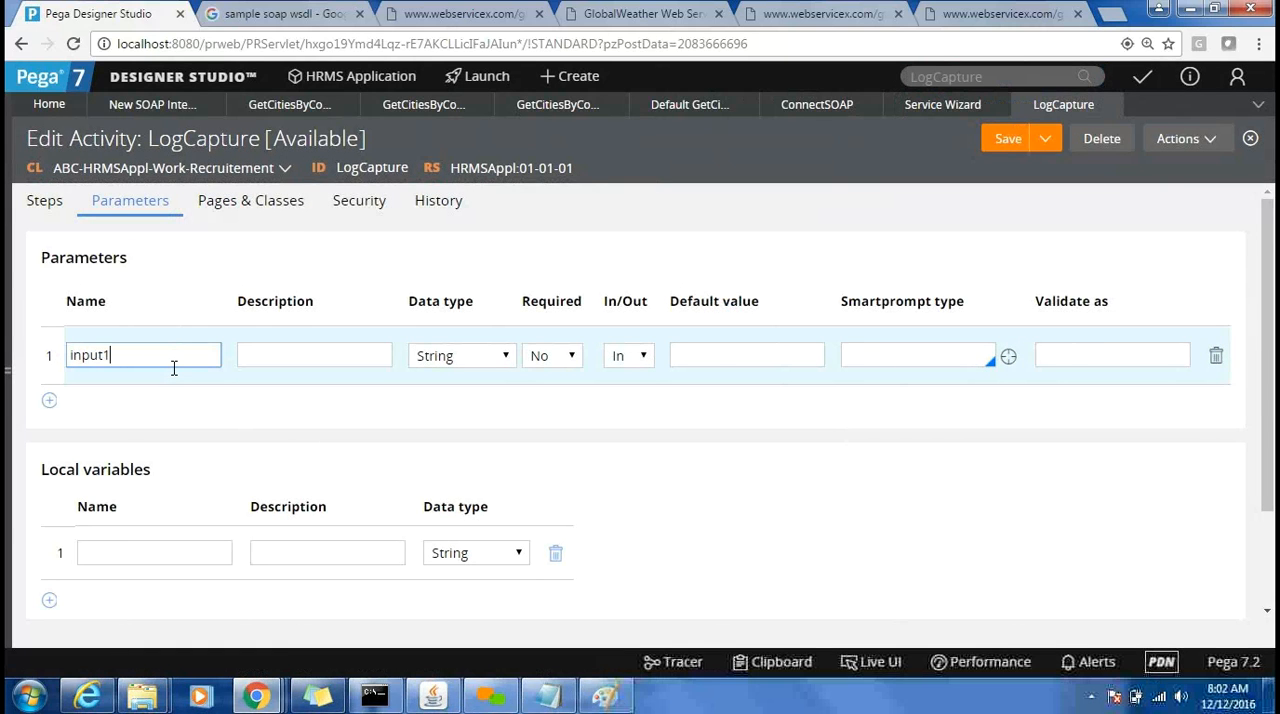
pyautogui.click(50, 401)
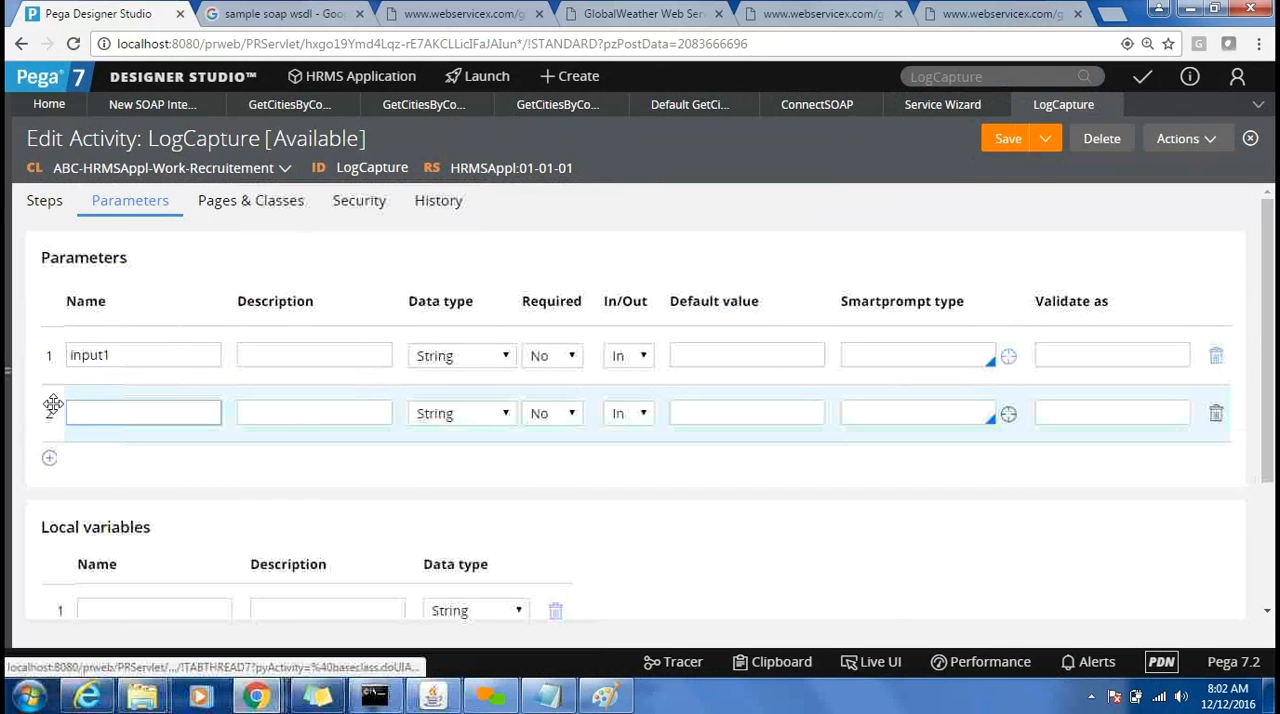
pyautogui.write('output')
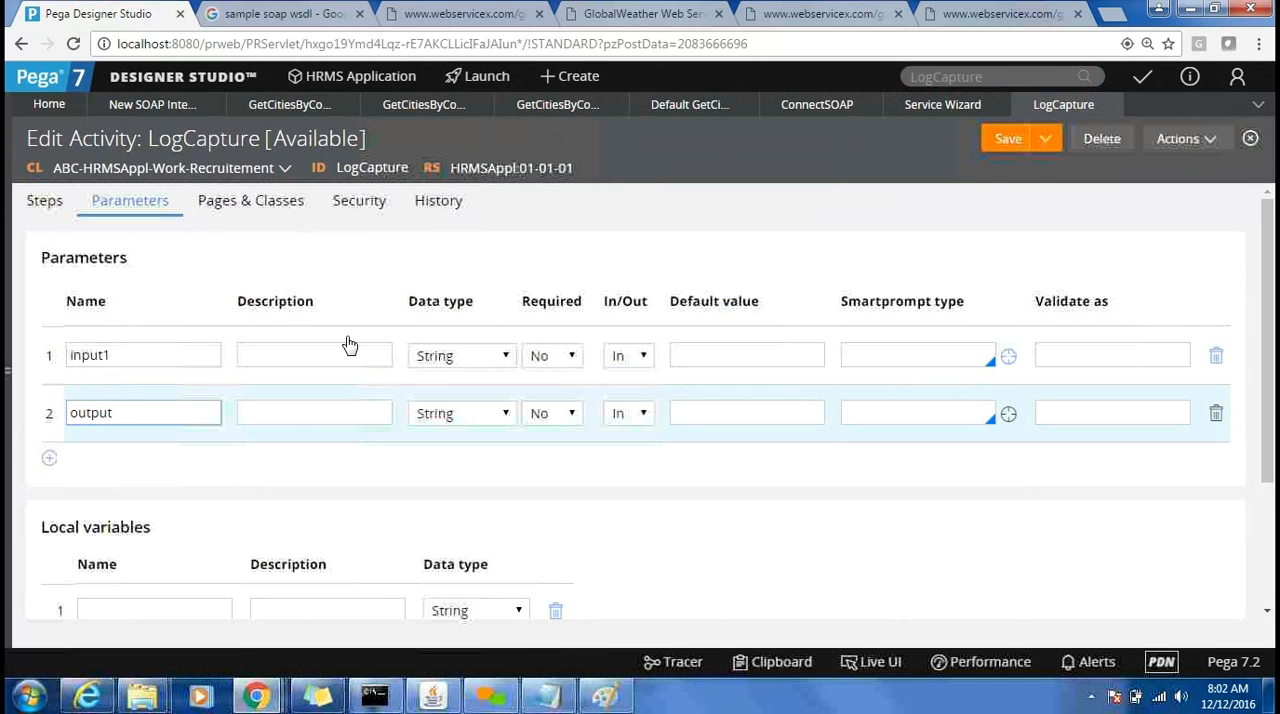
pyautogui.click(640, 418)
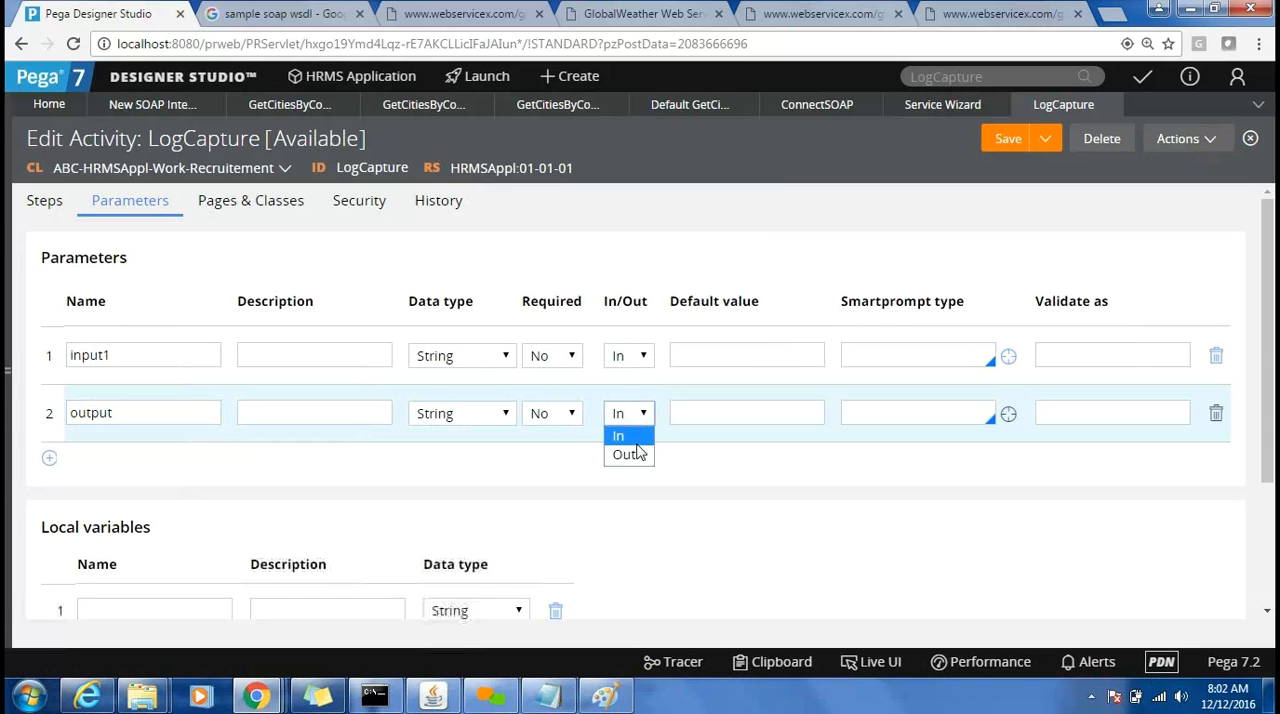
pyautogui.click(638, 457)
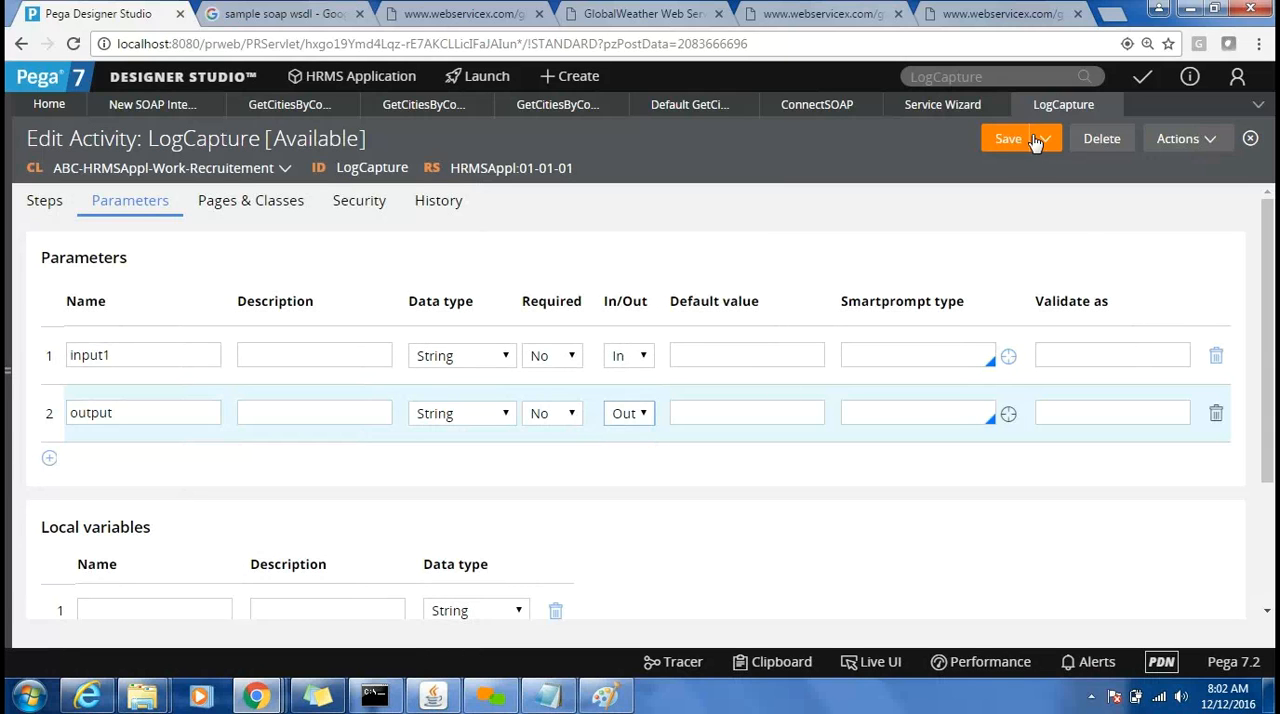
pyautogui.click(1003, 141)
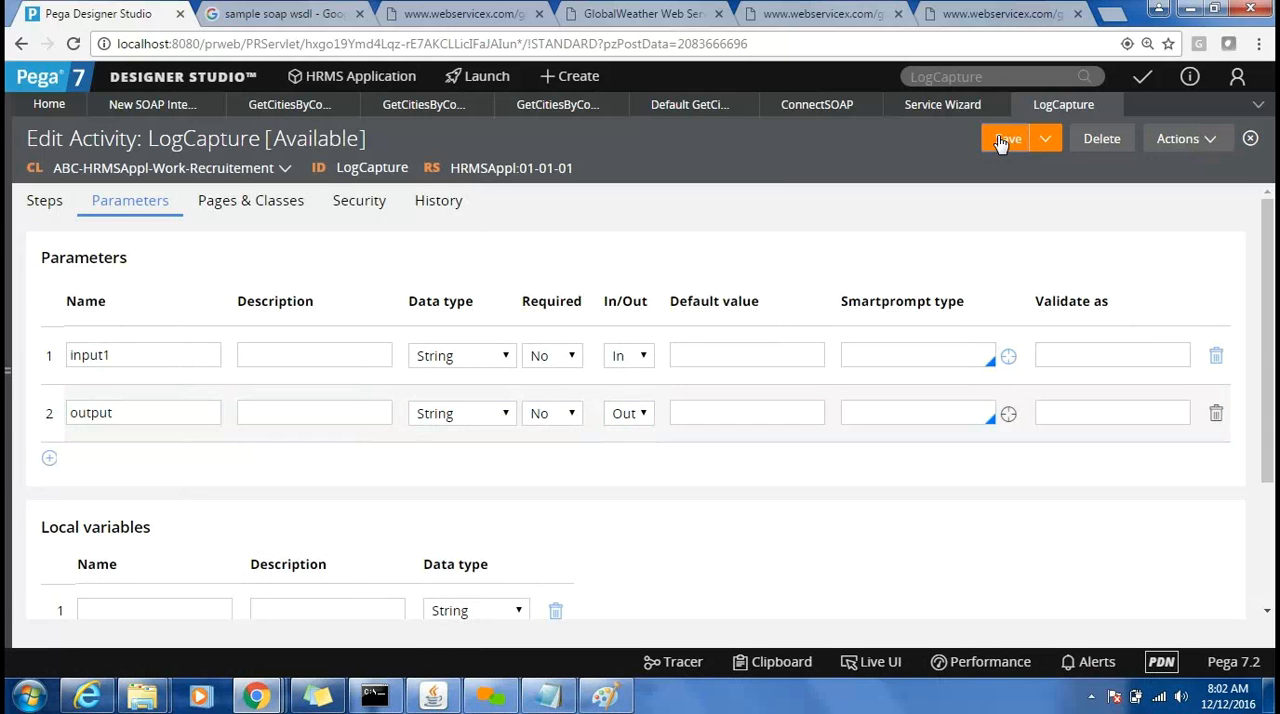
# Reload the Service Wizard's LogCapture parameters, include input1 as request and output as response, and proceed to customizing service data.
pyautogui.click(948, 108)
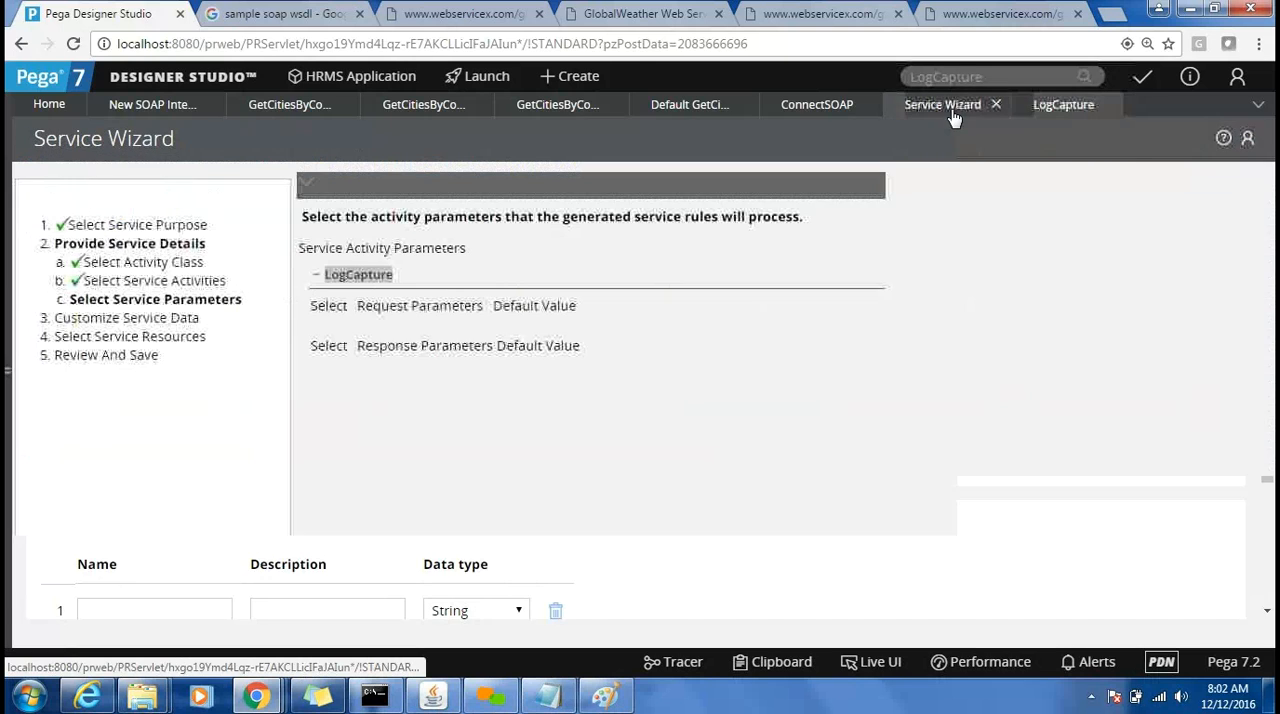
pyautogui.click(640, 605)
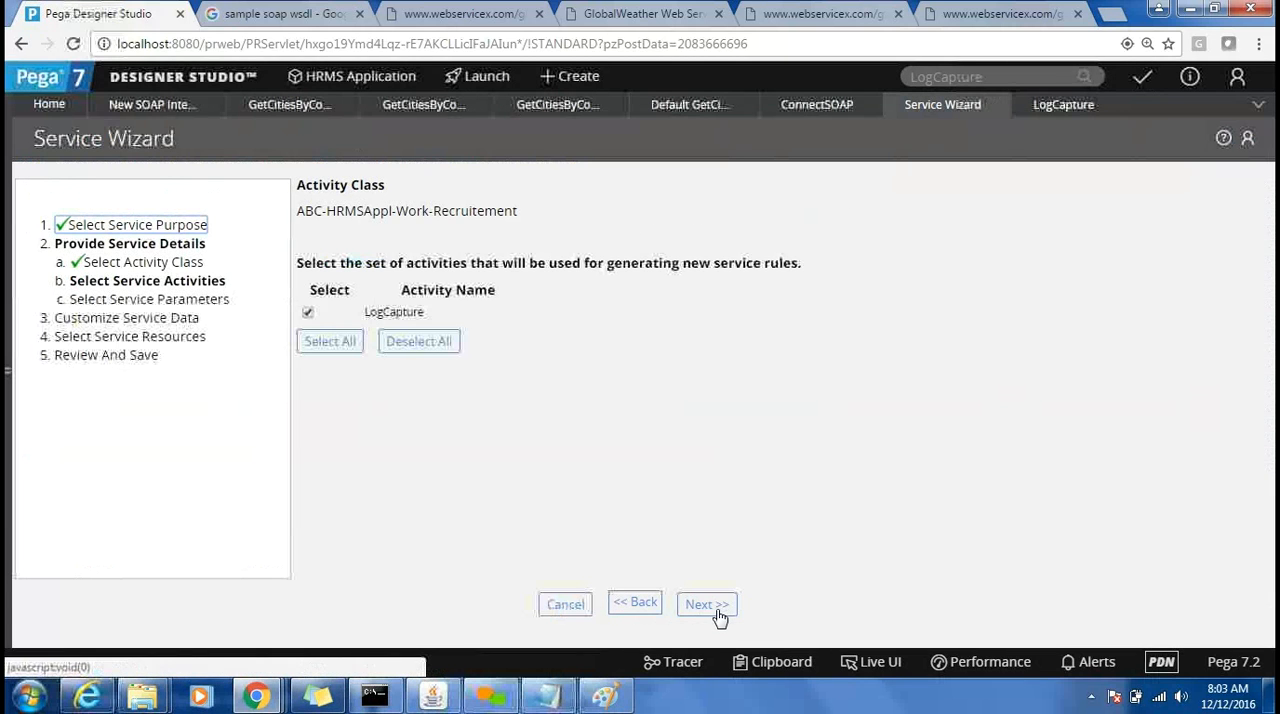
pyautogui.click(718, 607)
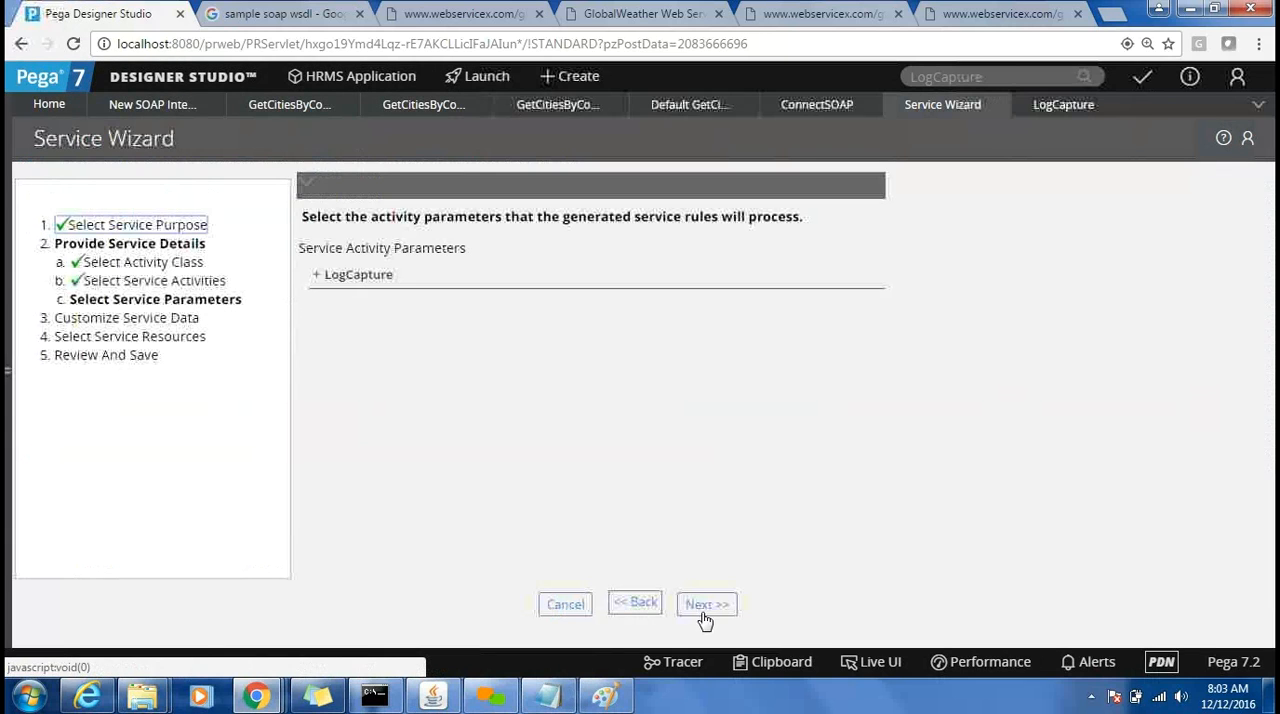
pyautogui.click(316, 277)
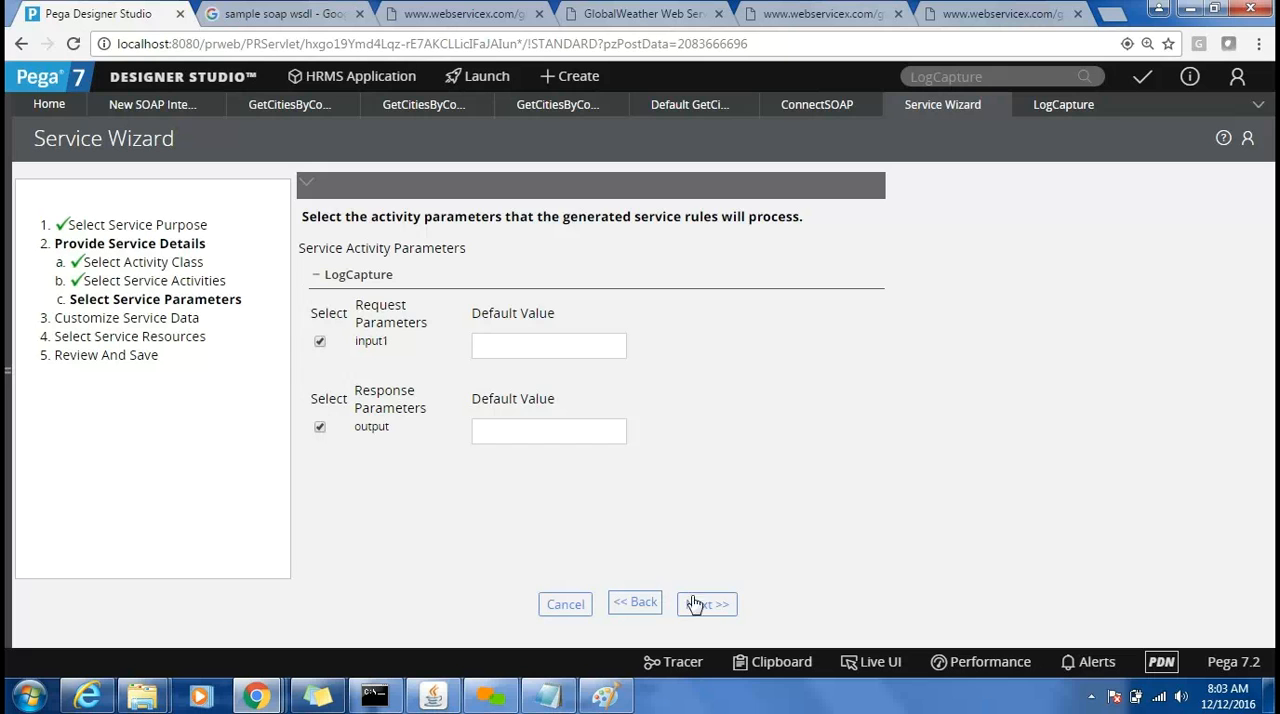
pyautogui.click(728, 608)
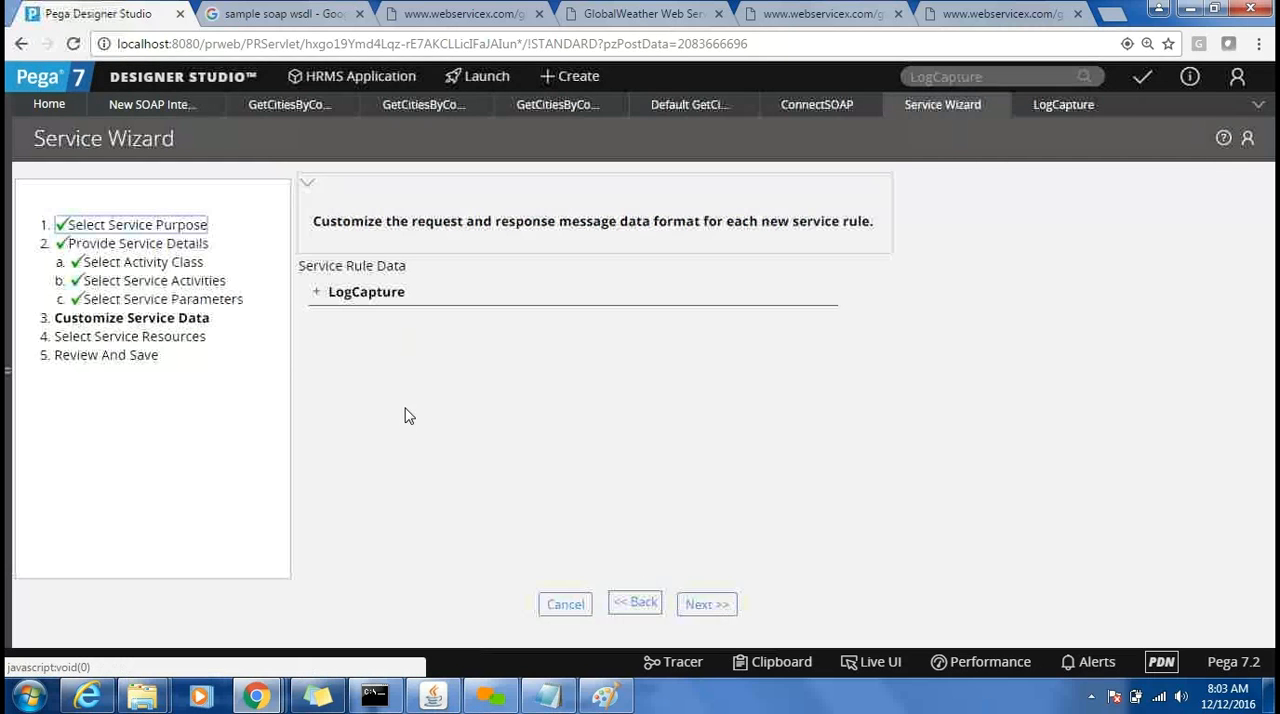
# Map .Conveyances and .HRA as LogCapture's primary page input properties and .Salary as its output property, and proceed to service resources.
pyautogui.click(317, 292)
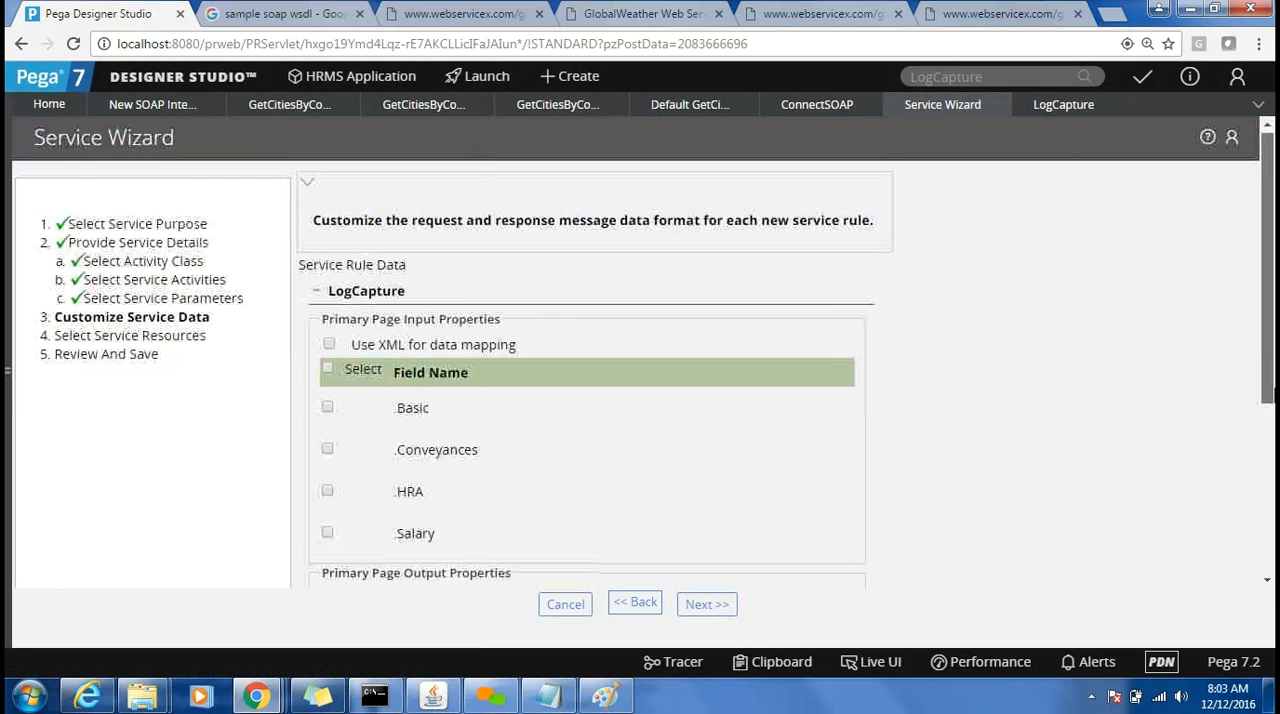
pyautogui.moveTo(1268, 330); pyautogui.dragTo(1270, 428)
pyautogui.moveTo(1273, 480); pyautogui.dragTo(1263, 409)
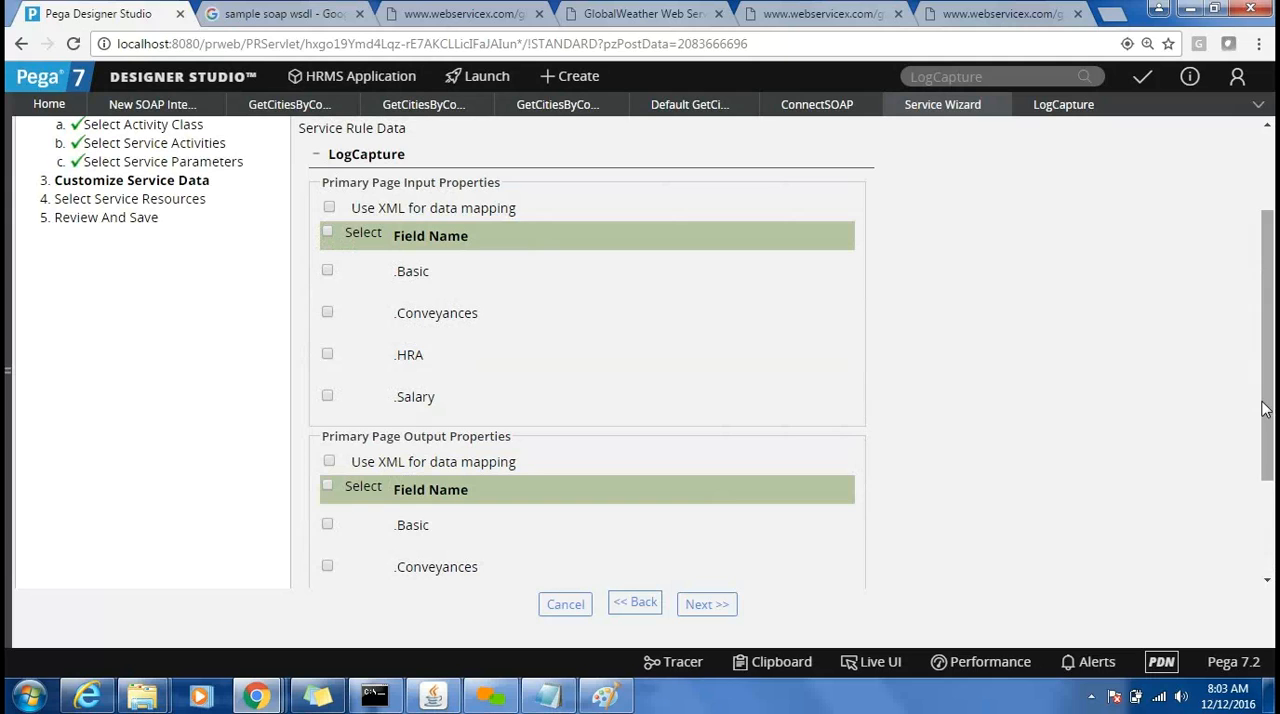
pyautogui.click(329, 315)
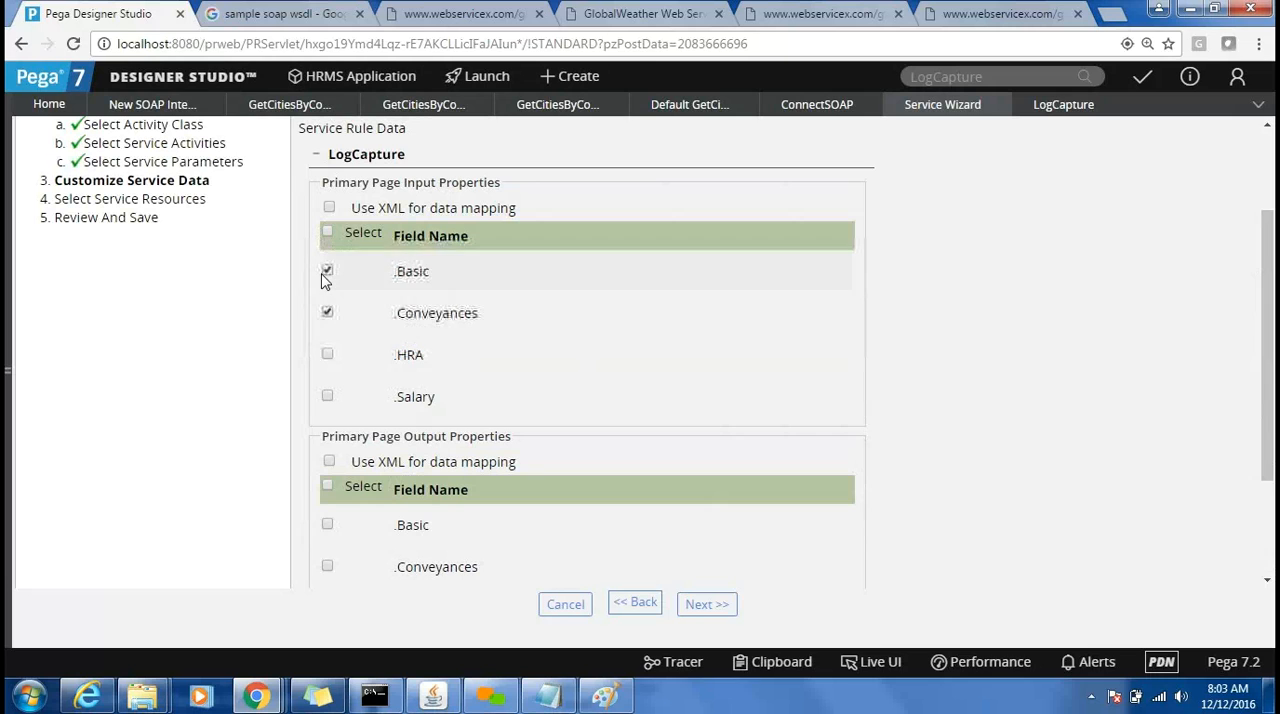
pyautogui.click(328, 356)
pyautogui.scroll(-2, 1268, 585)
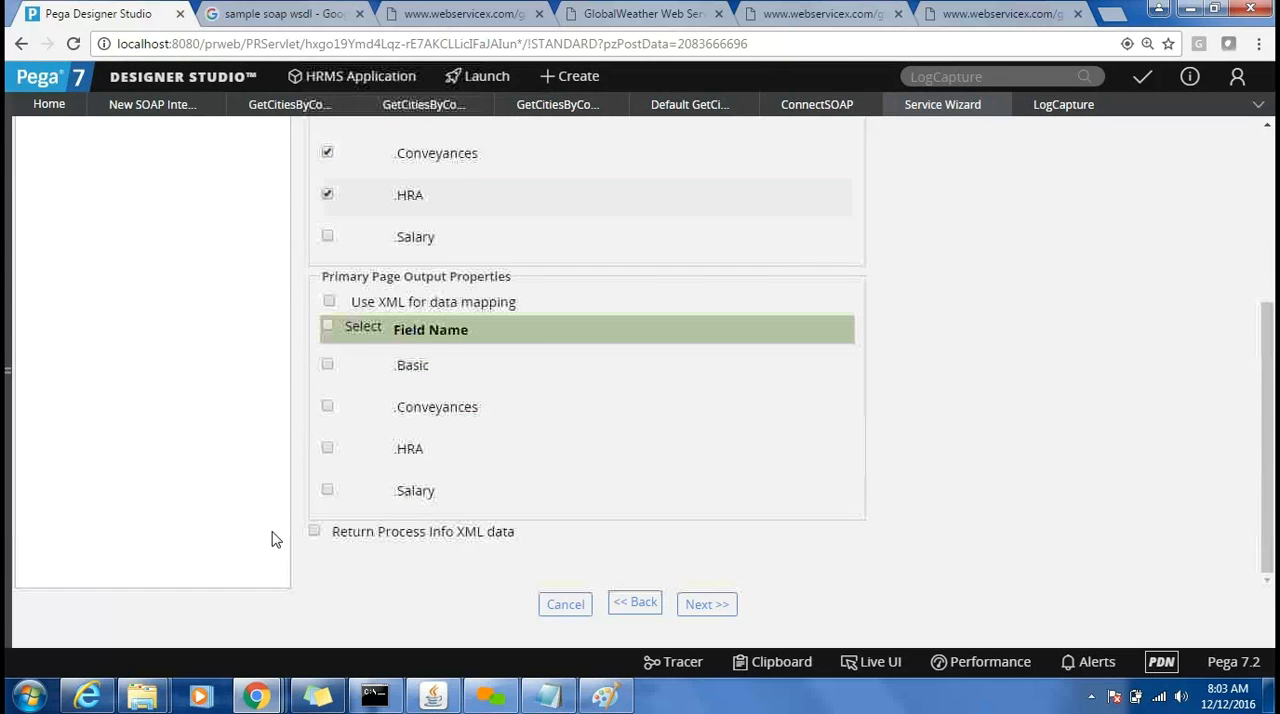
pyautogui.click(328, 491)
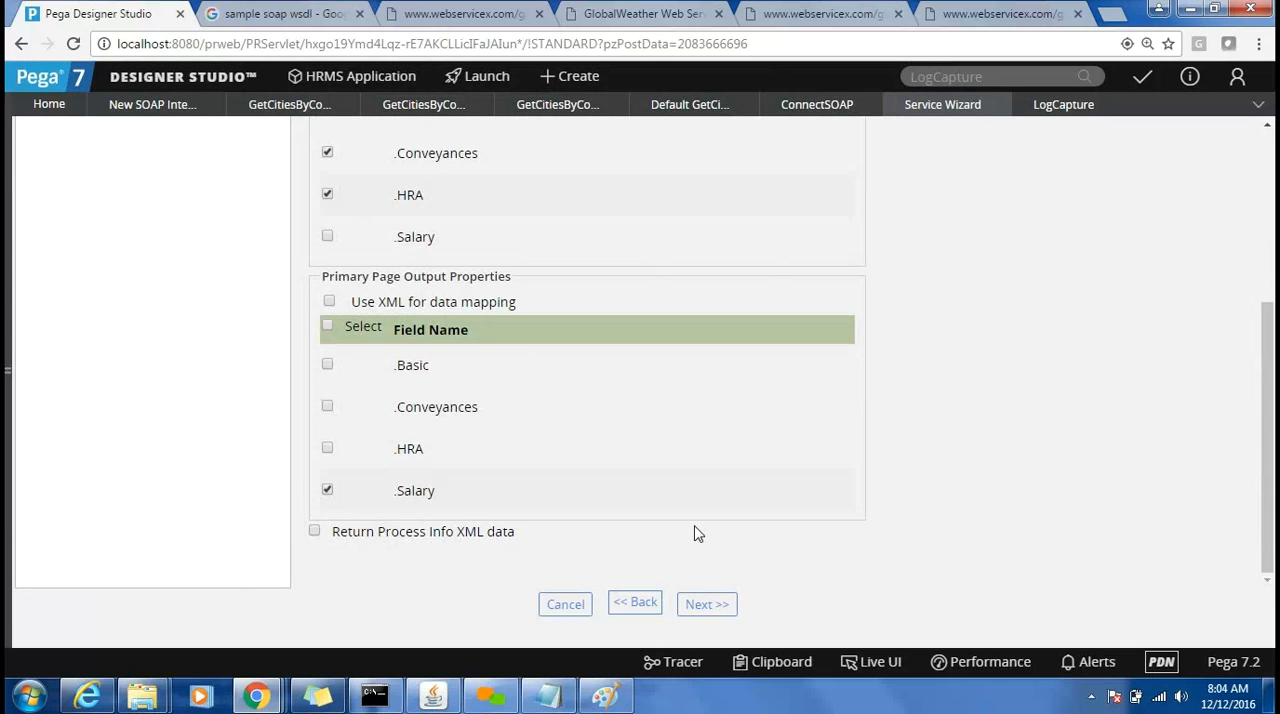
pyautogui.click(704, 610)
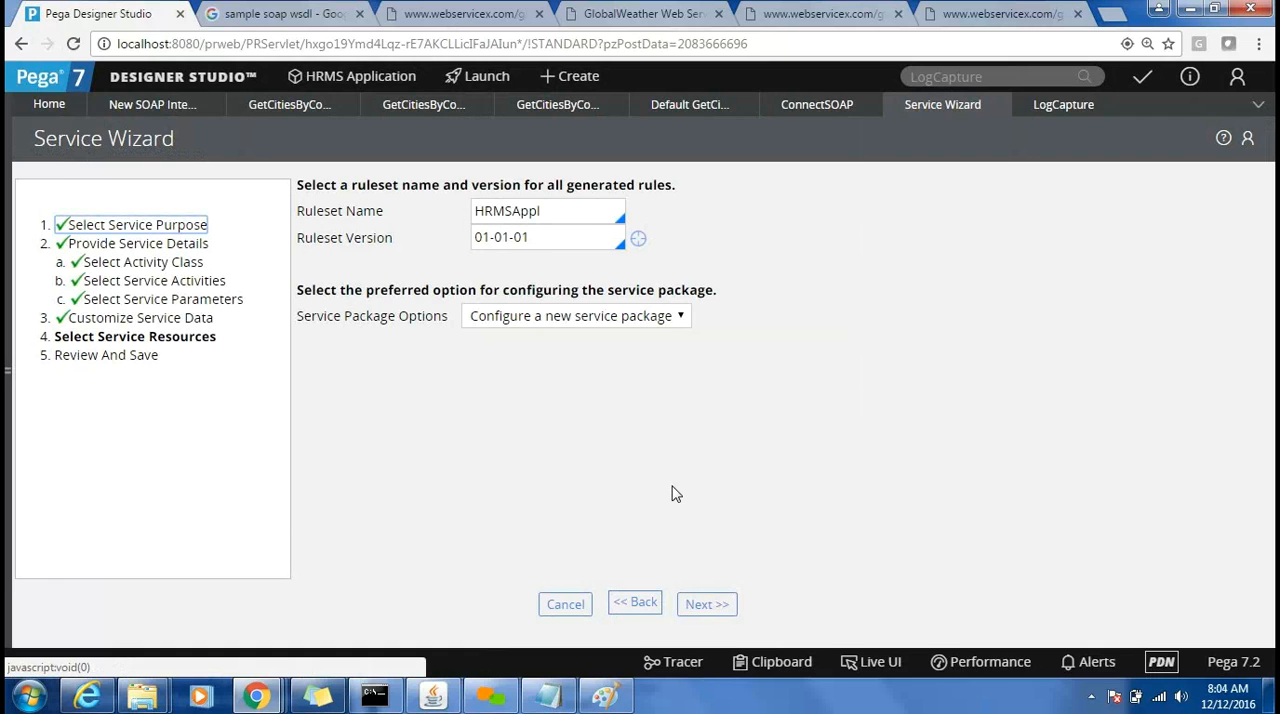
# Set the ruleset for the generated service rules to HRMSApplInt, keeping version 01-01-01.
pyautogui.click(601, 216)
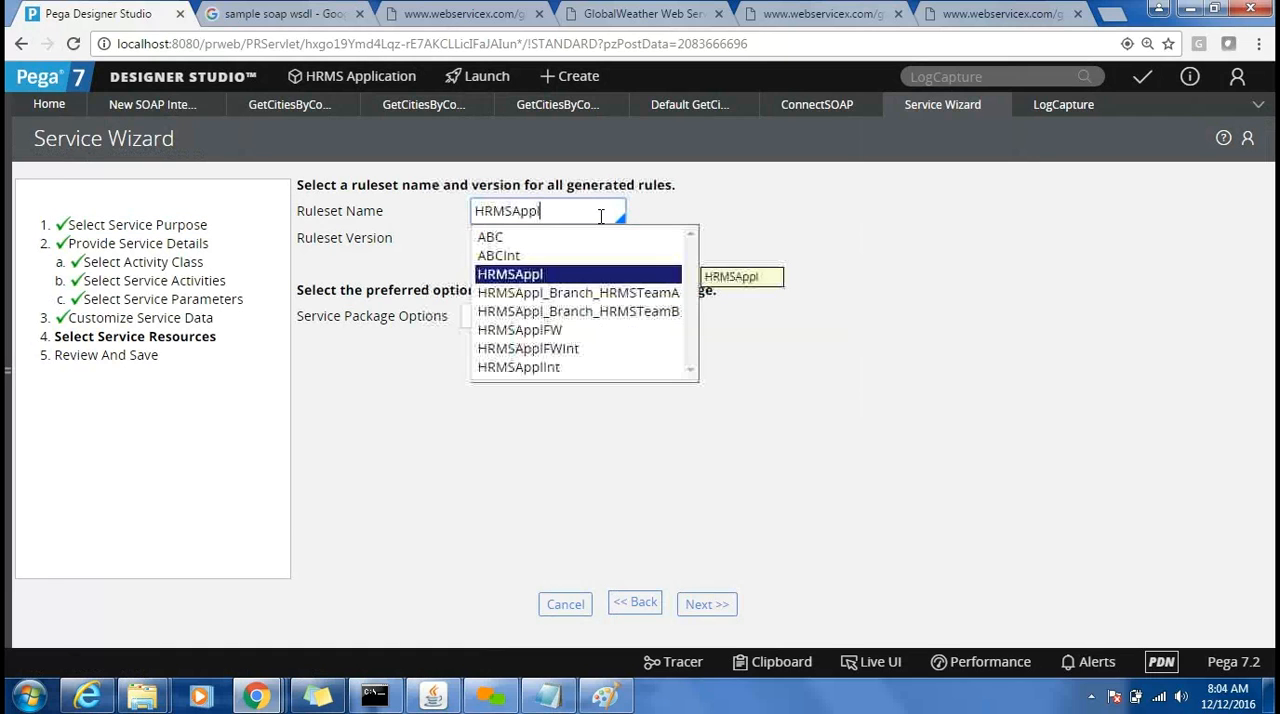
pyautogui.press('Down')
pyautogui.press('Down')
pyautogui.press('Down')
pyautogui.press('Down')
pyautogui.press('Down')
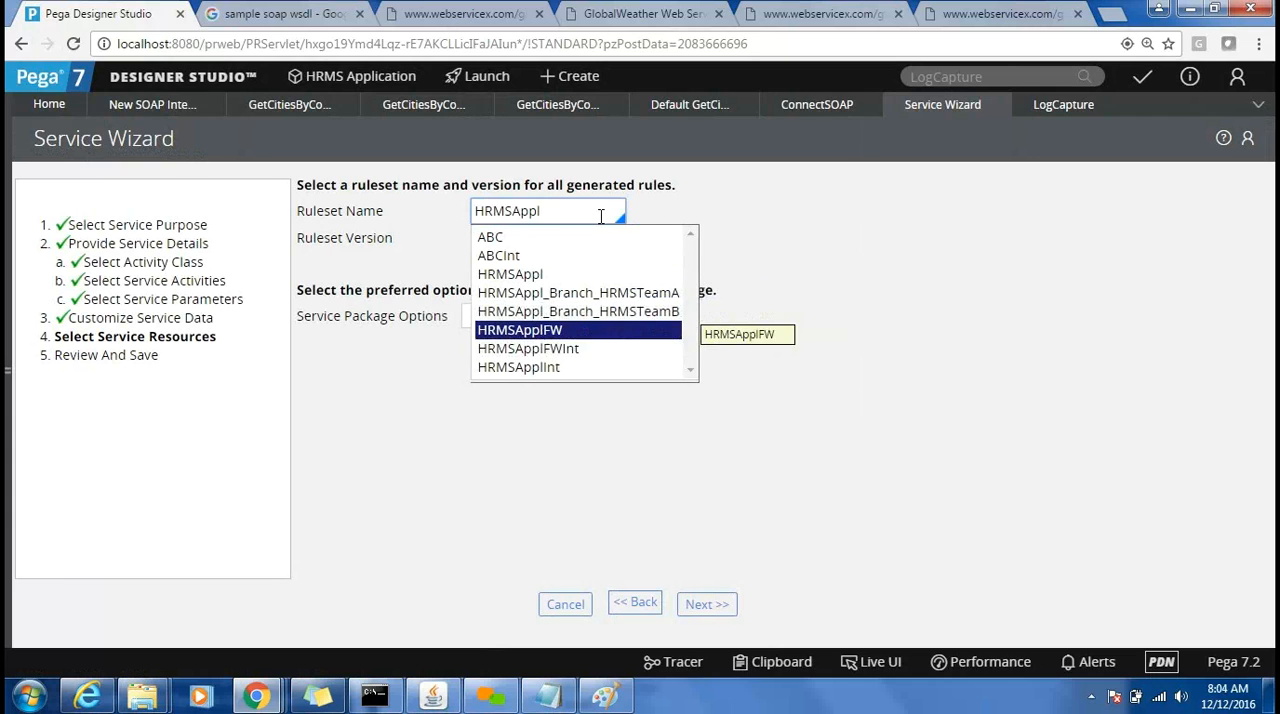
pyautogui.press('Return')
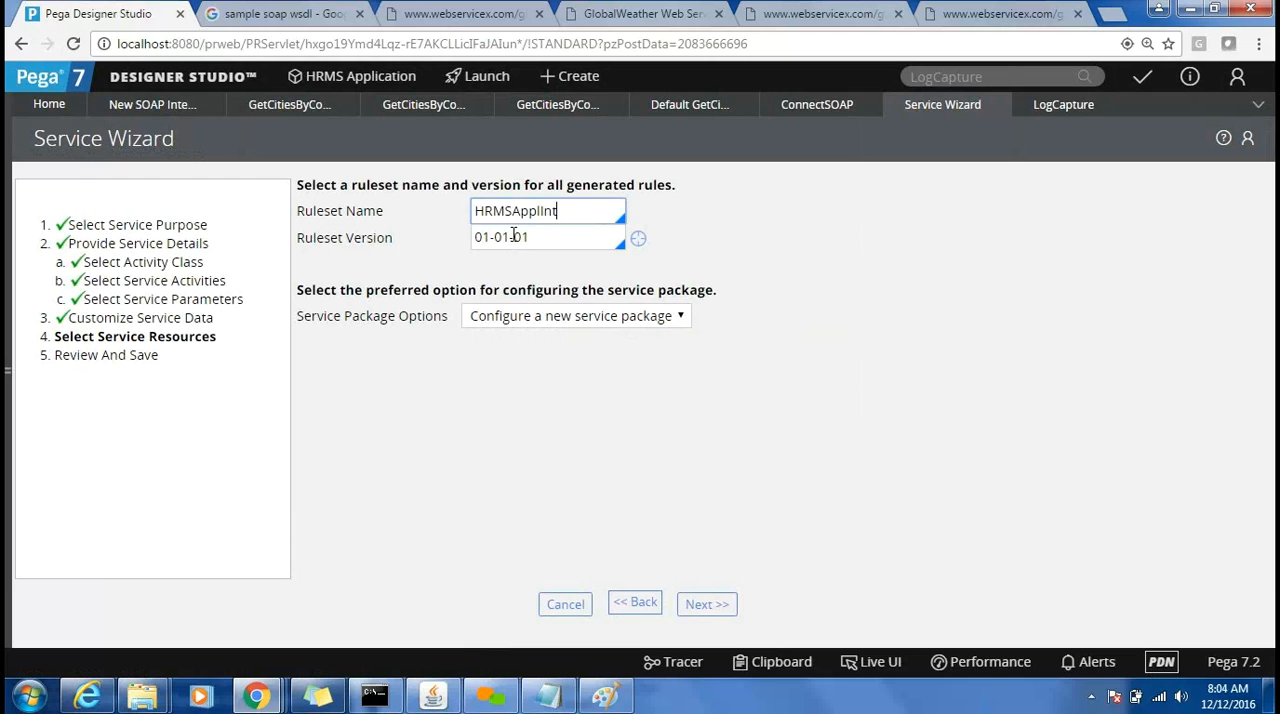
pyautogui.click(557, 237)
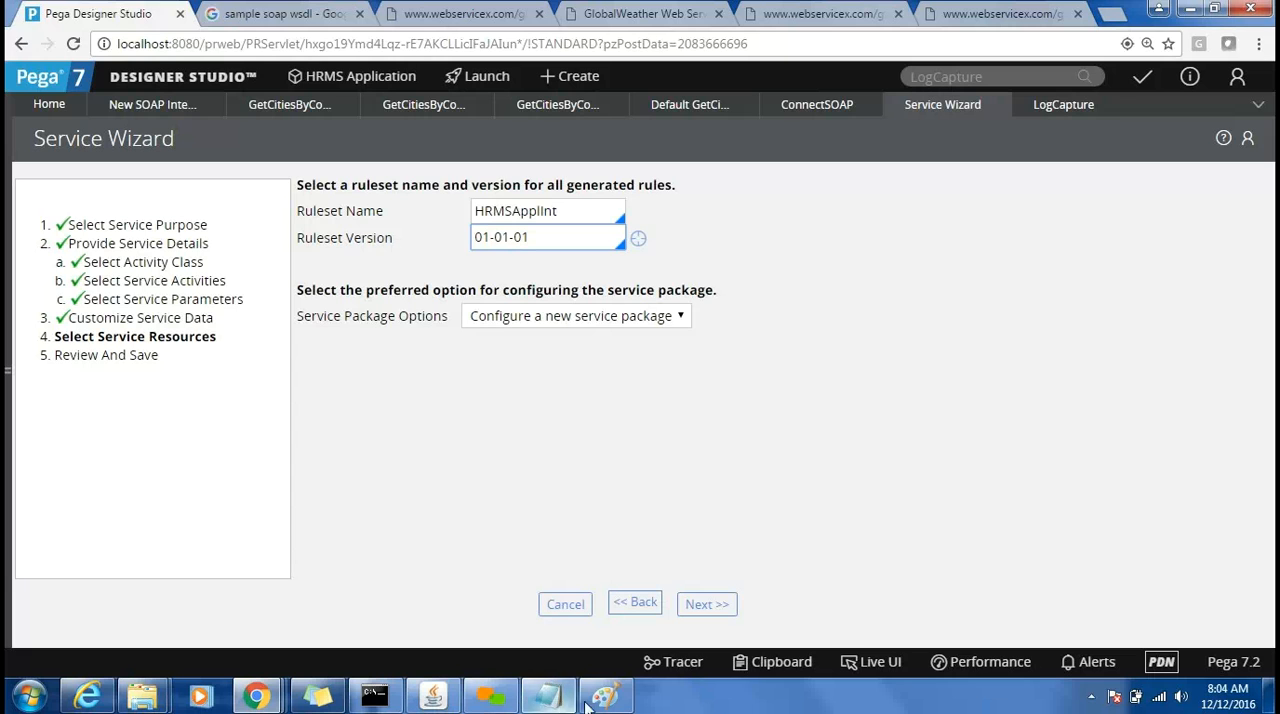
# Switch to Paint, draw a rectangle about 267 × 373 px beyond the Java Service box, and start a text box near its upper edge.
pyautogui.click(587, 632)
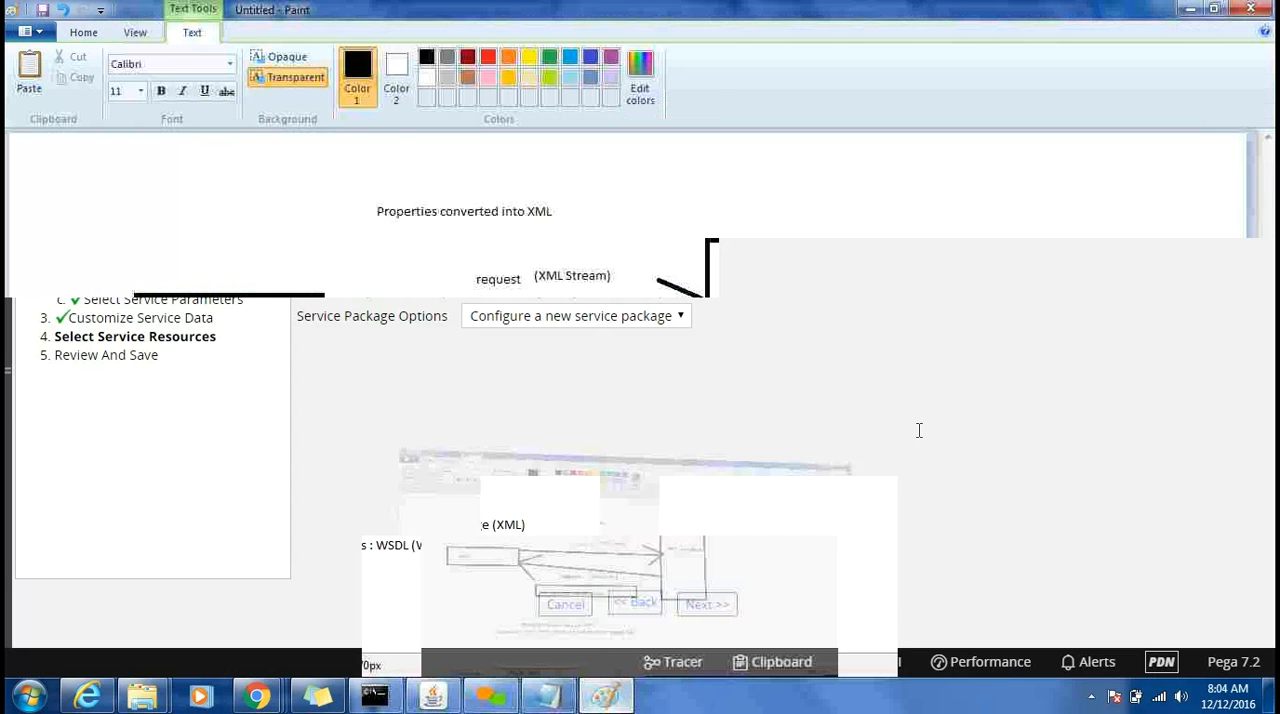
pyautogui.click(82, 33)
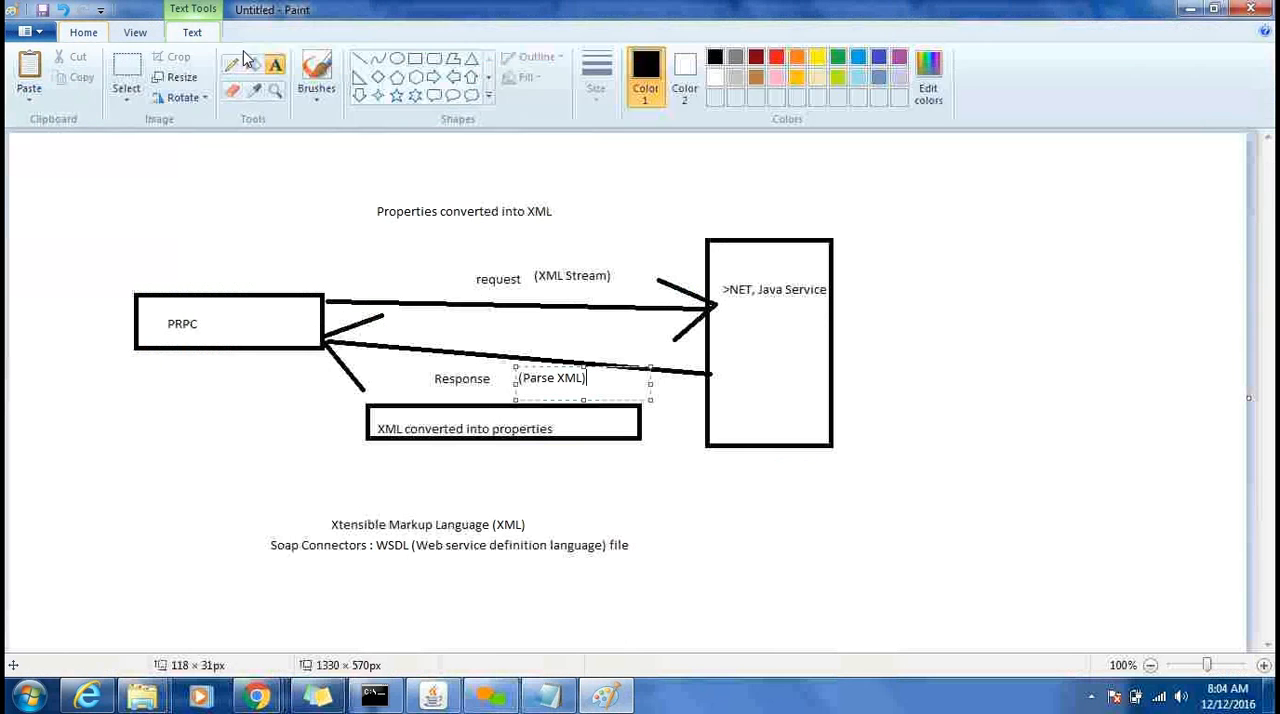
pyautogui.click(415, 58)
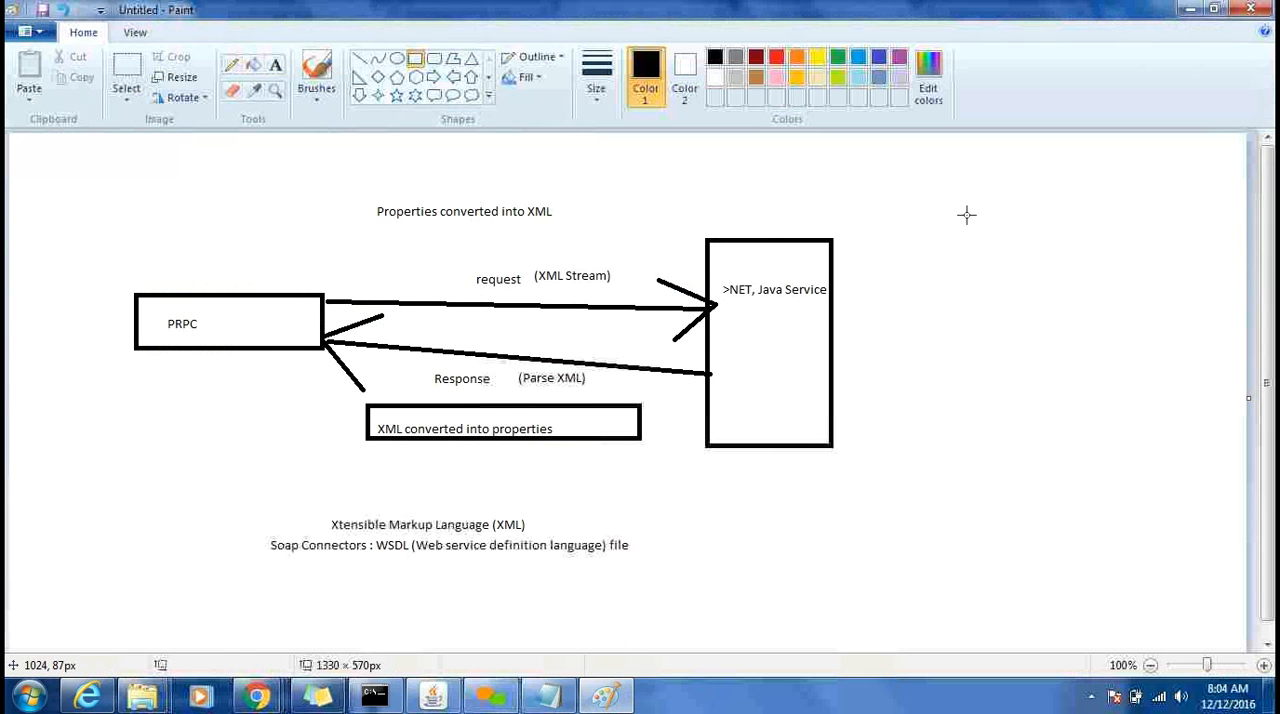
pyautogui.moveTo(958, 207); pyautogui.dragTo(1208, 553)
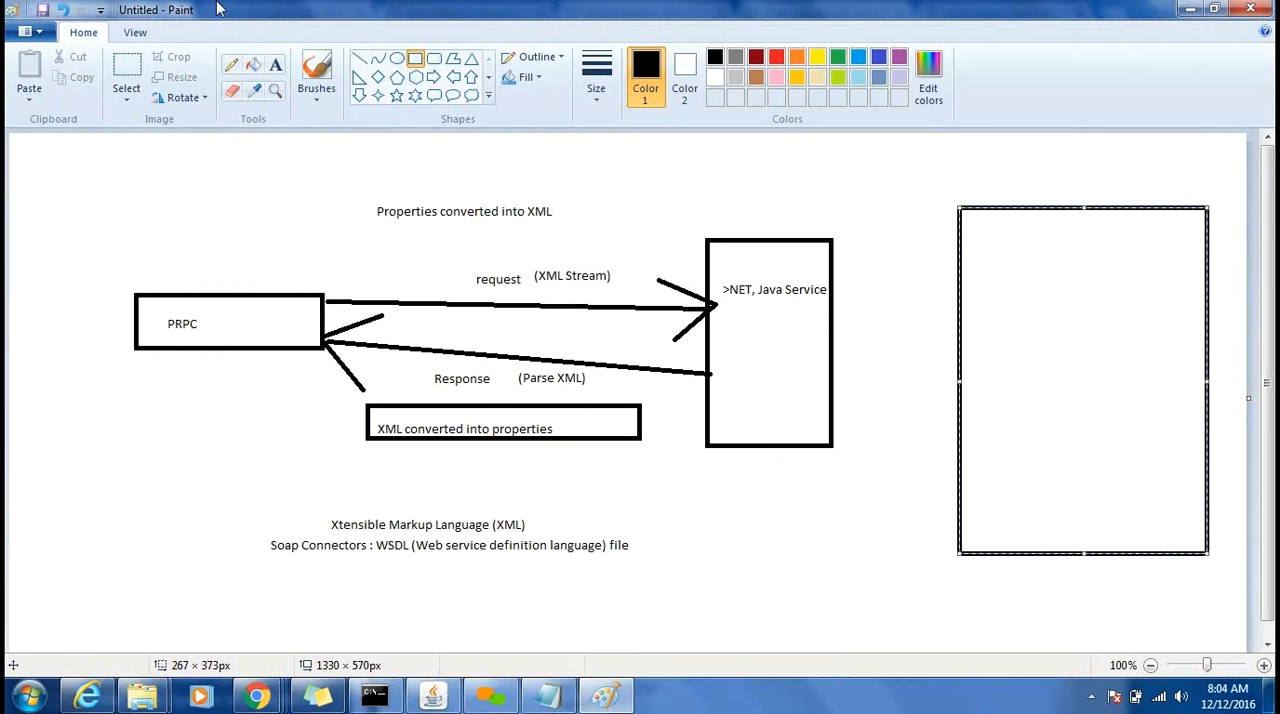
pyautogui.click(275, 65)
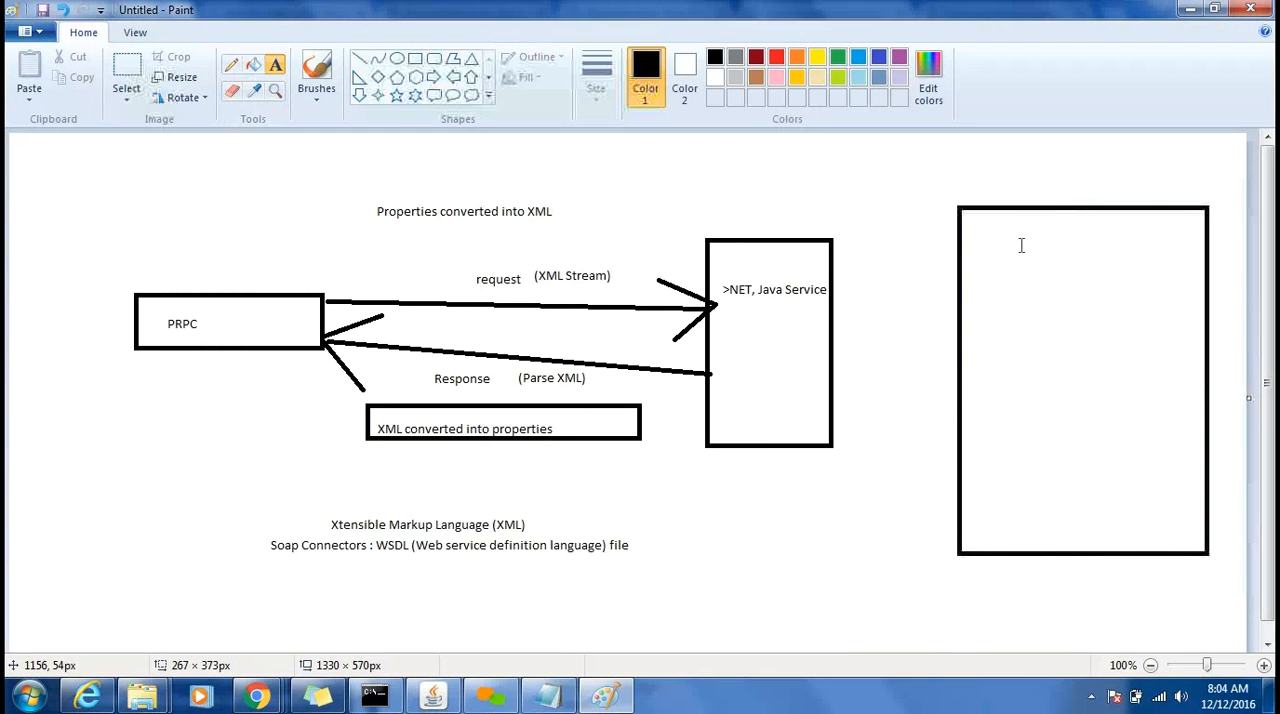
pyautogui.moveTo(1000, 245); pyautogui.dragTo(1130, 295)
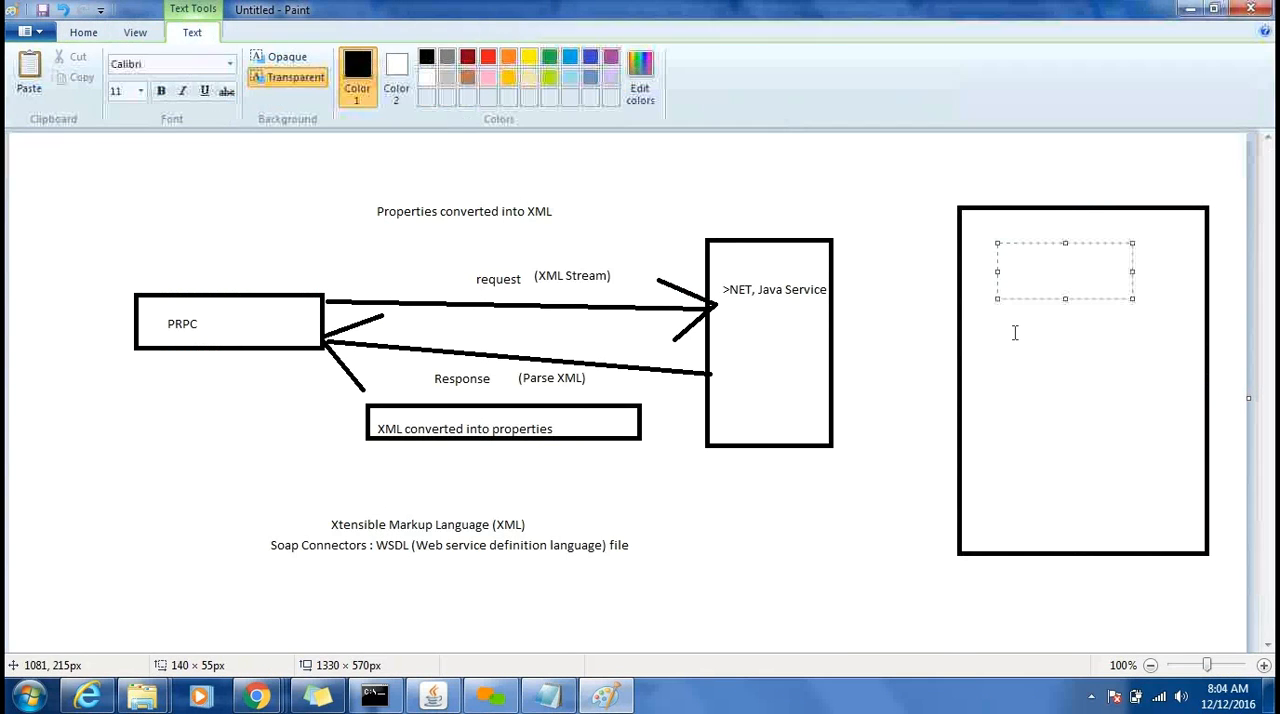
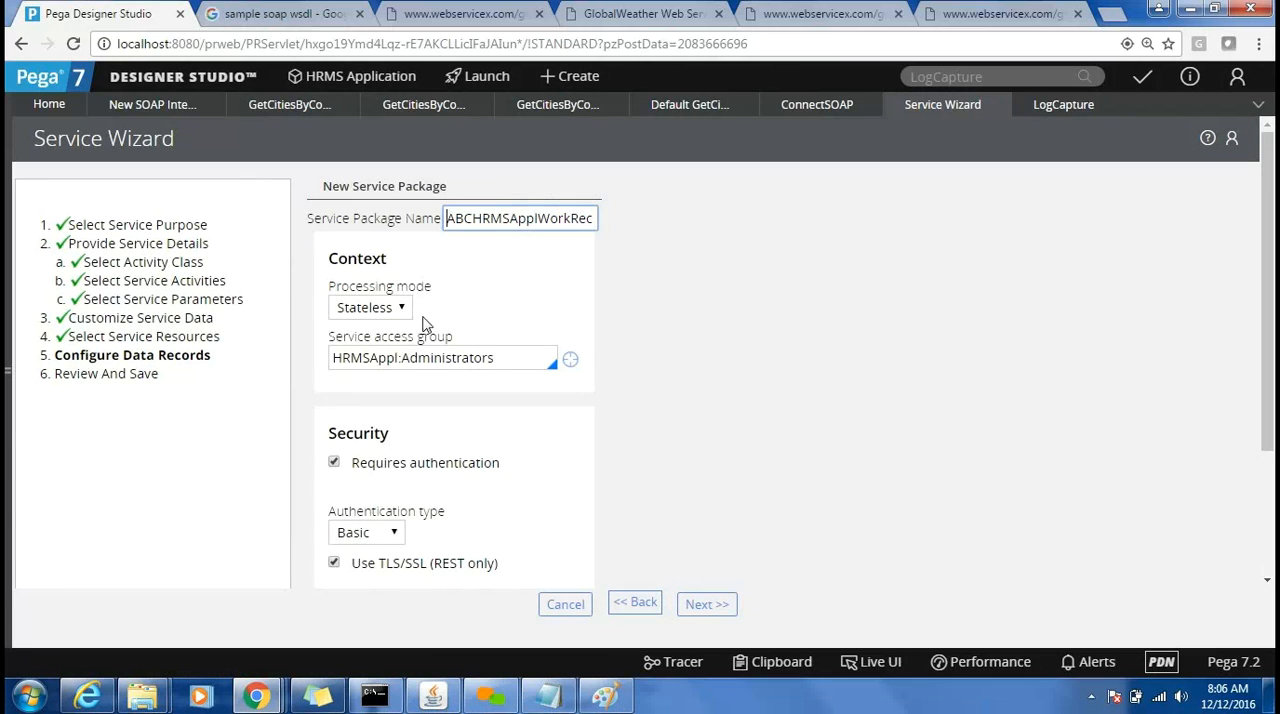
# Turn off required authentication for the new ABCHRMSApplWorkRecruitement service package and finish generating the service records.
pyautogui.tripleClick(437, 356)
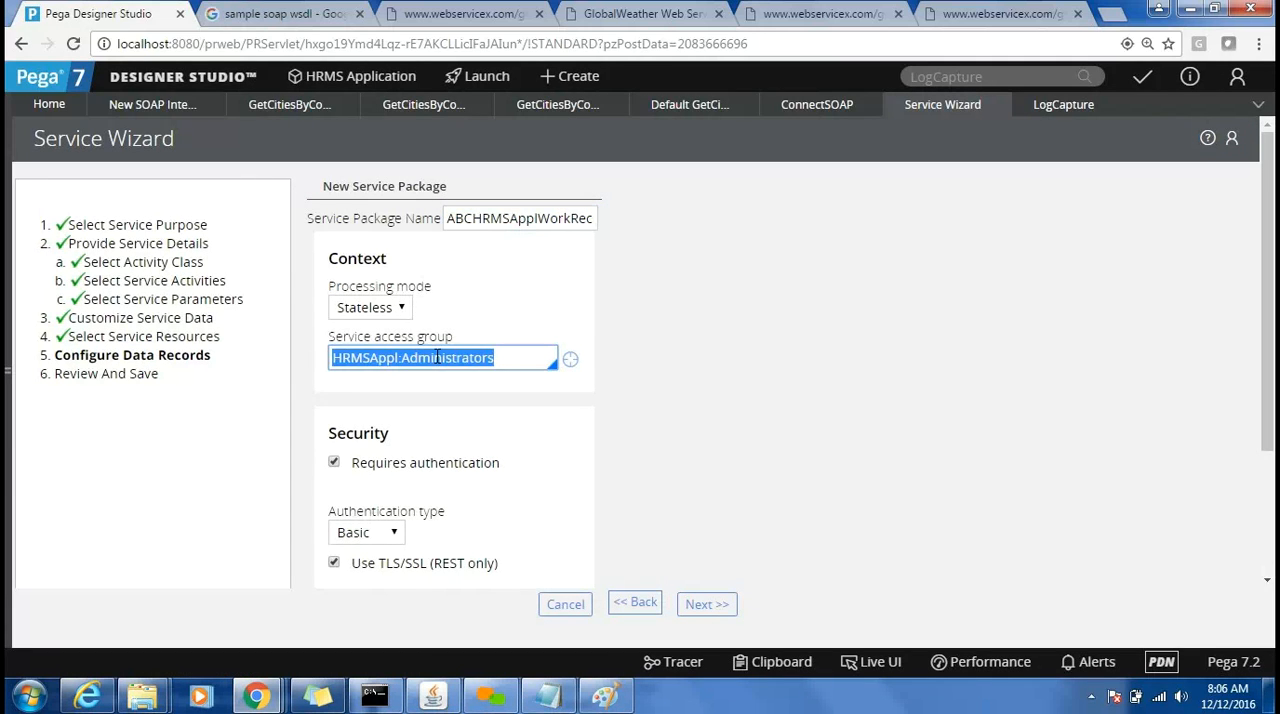
pyautogui.click(333, 465)
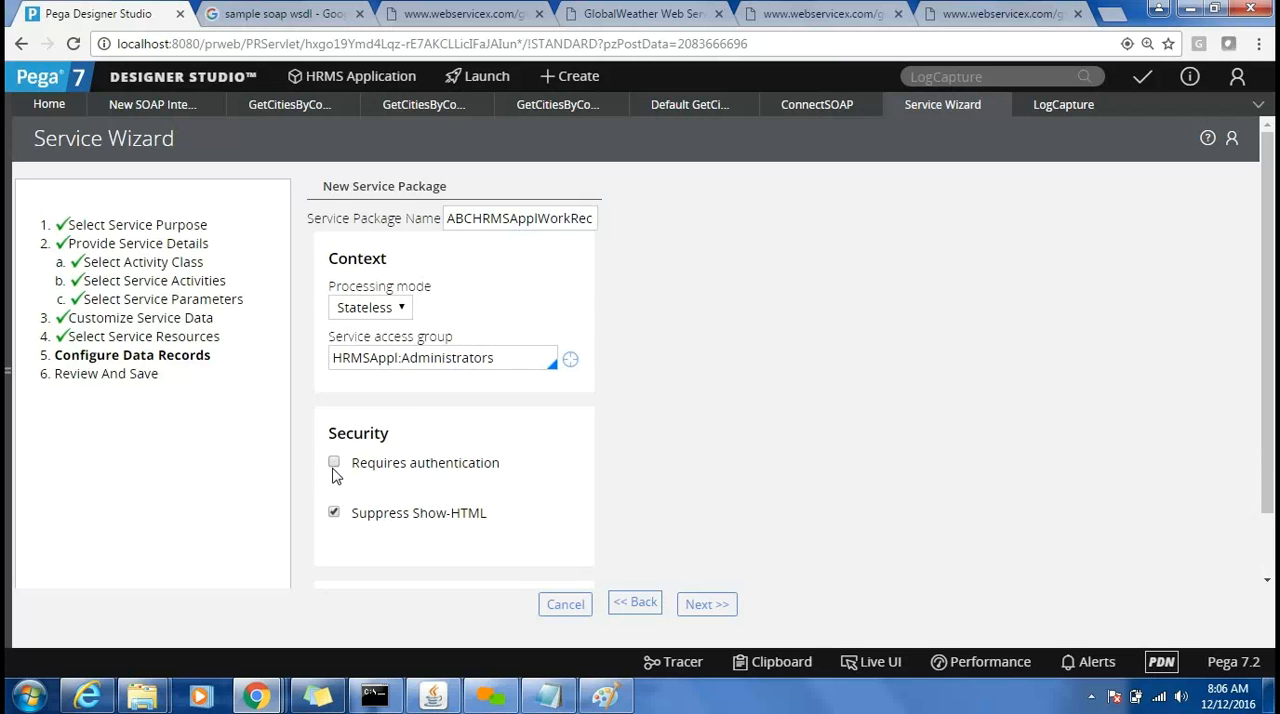
pyautogui.click(706, 605)
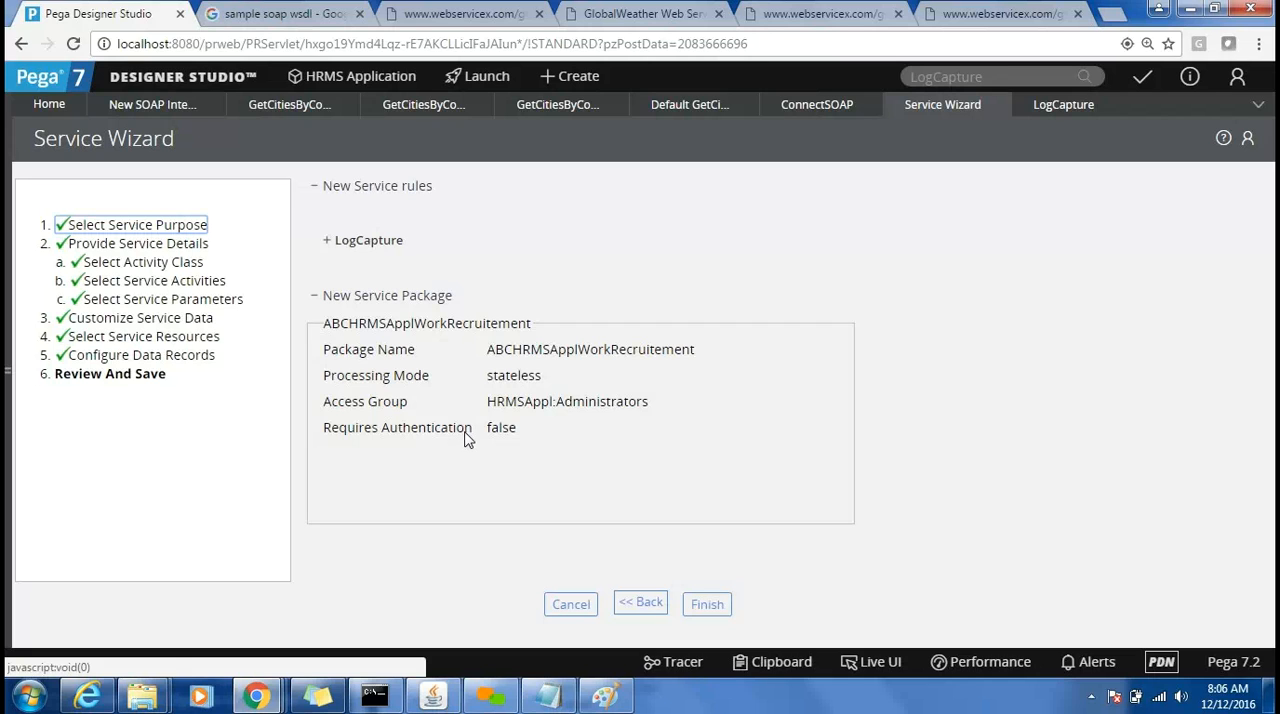
pyautogui.click(706, 608)
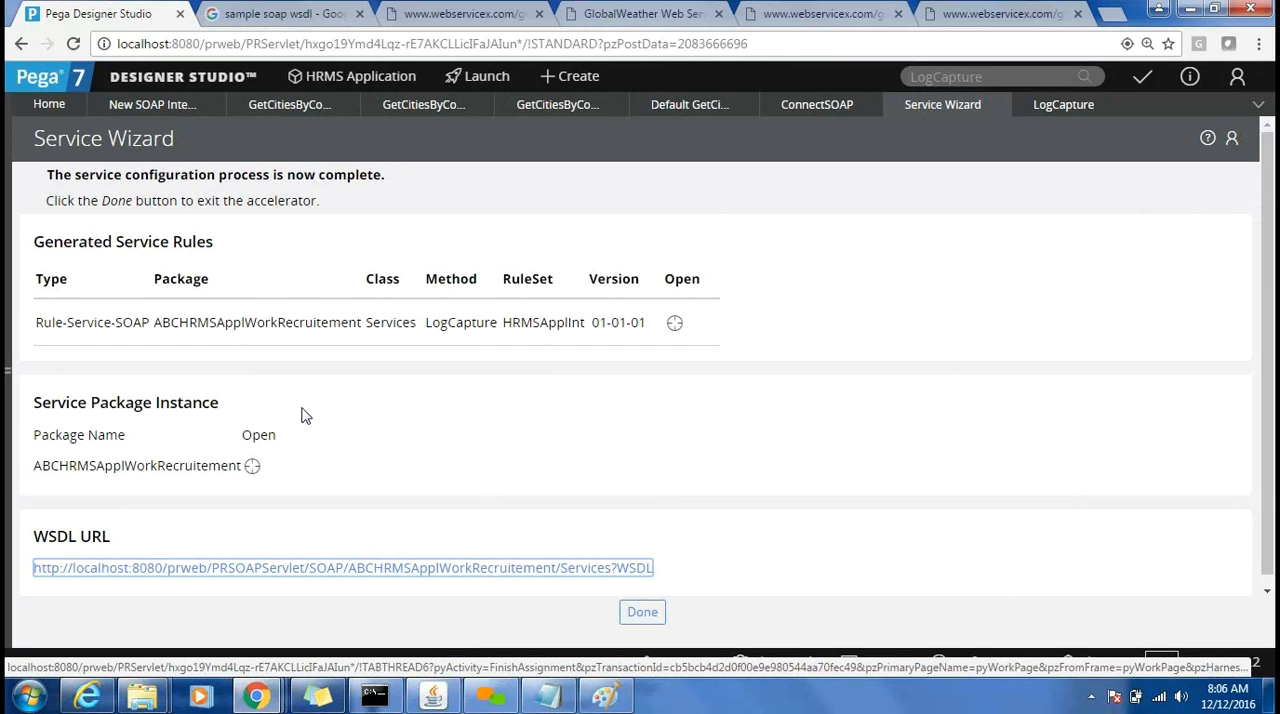
# Review the generated SOAP rule's method and ruleset, and open the service's WSDL in its own window.
pyautogui.doubleClick(459, 330)
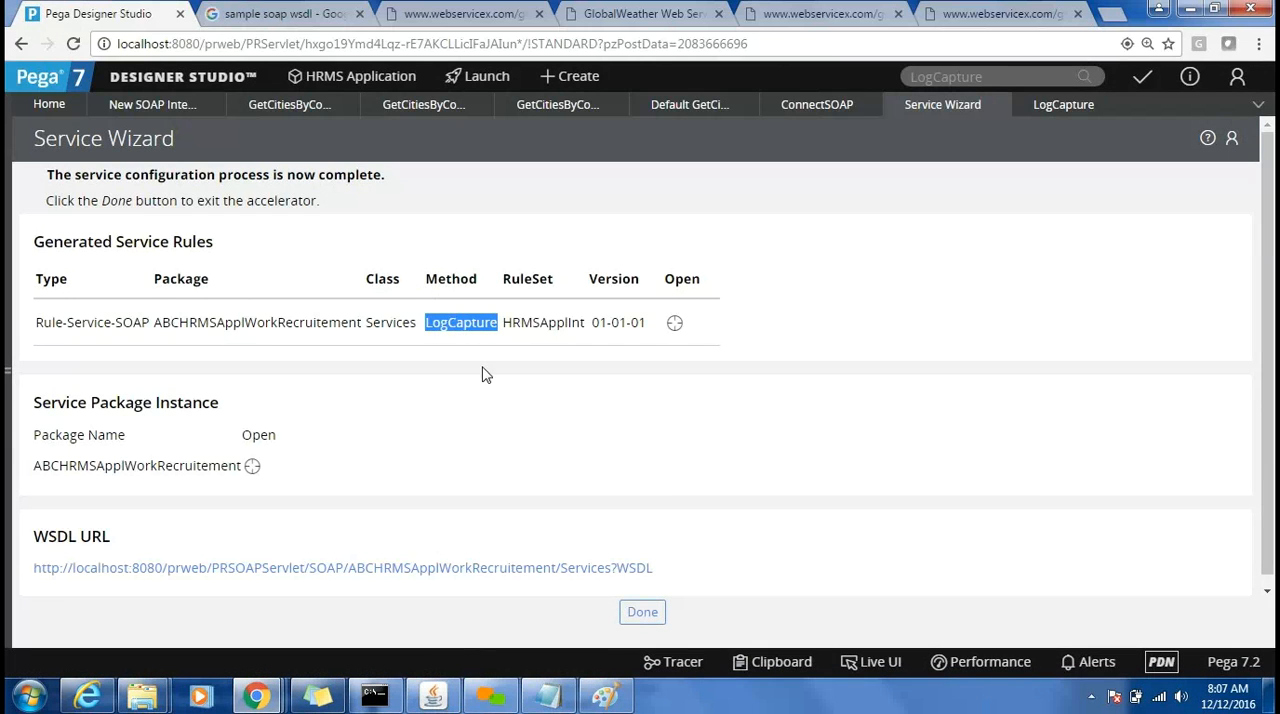
pyautogui.doubleClick(523, 324)
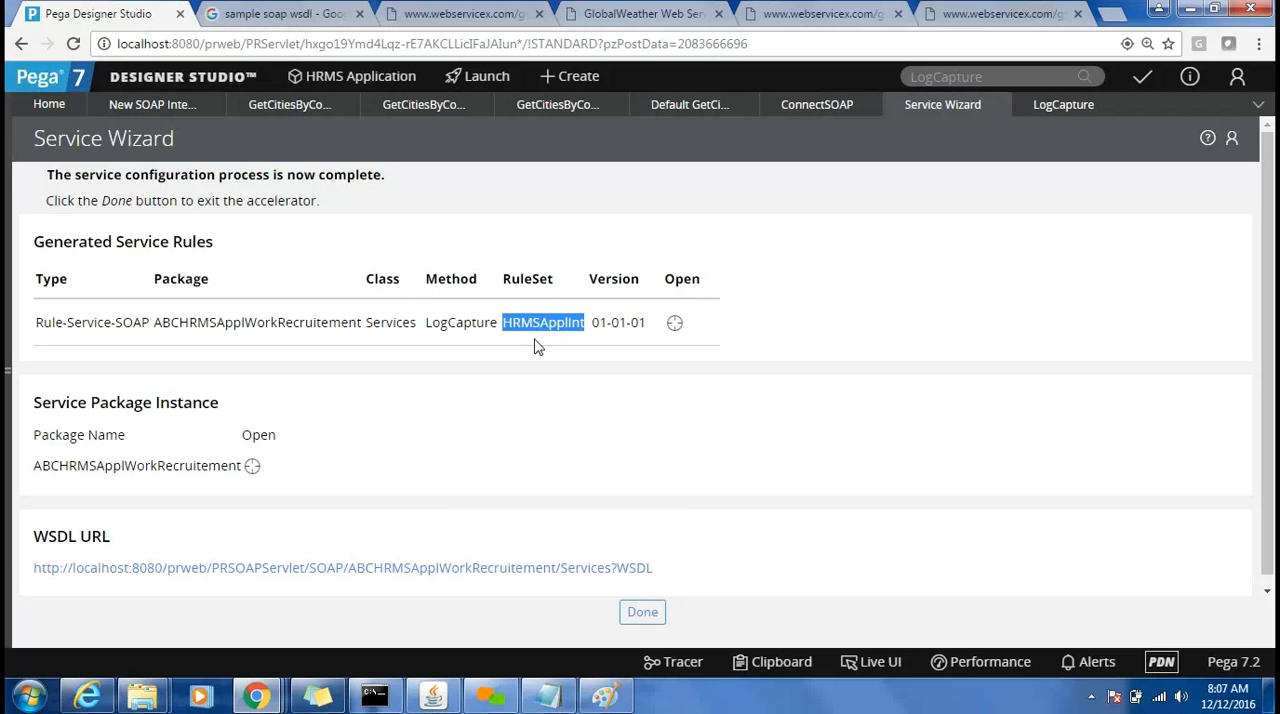
pyautogui.click(588, 567)
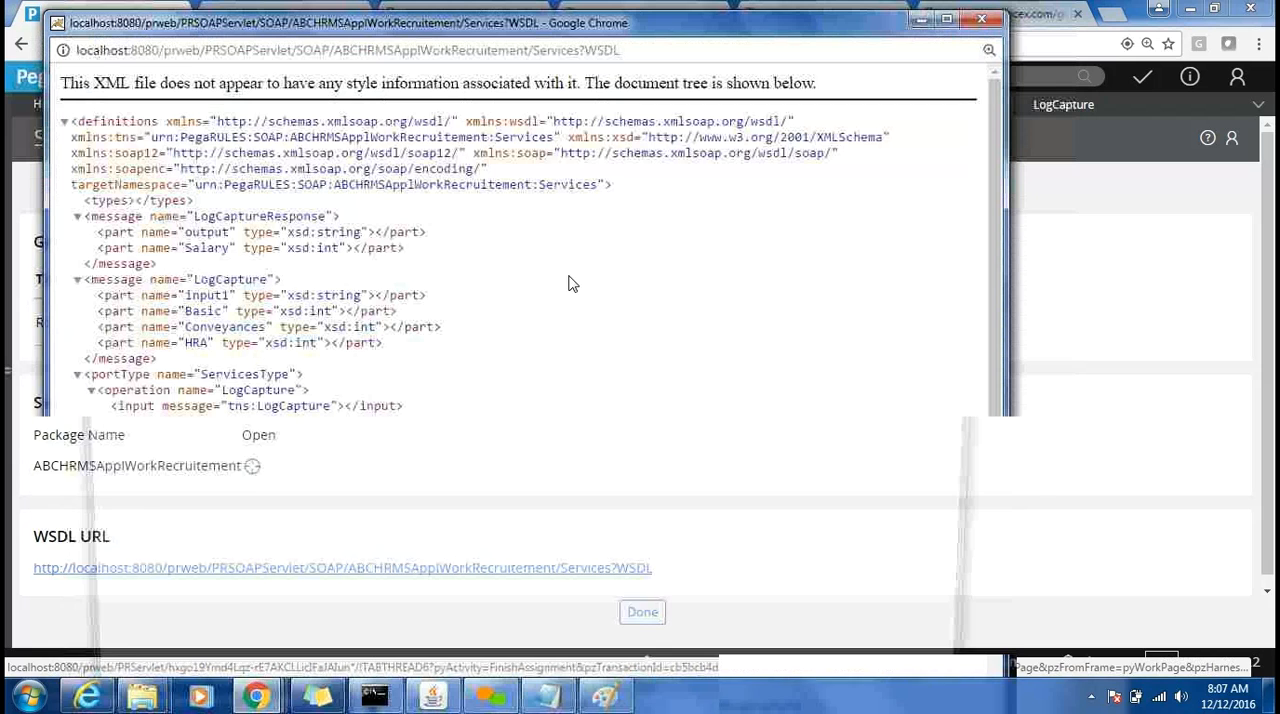
pyautogui.click(693, 52)
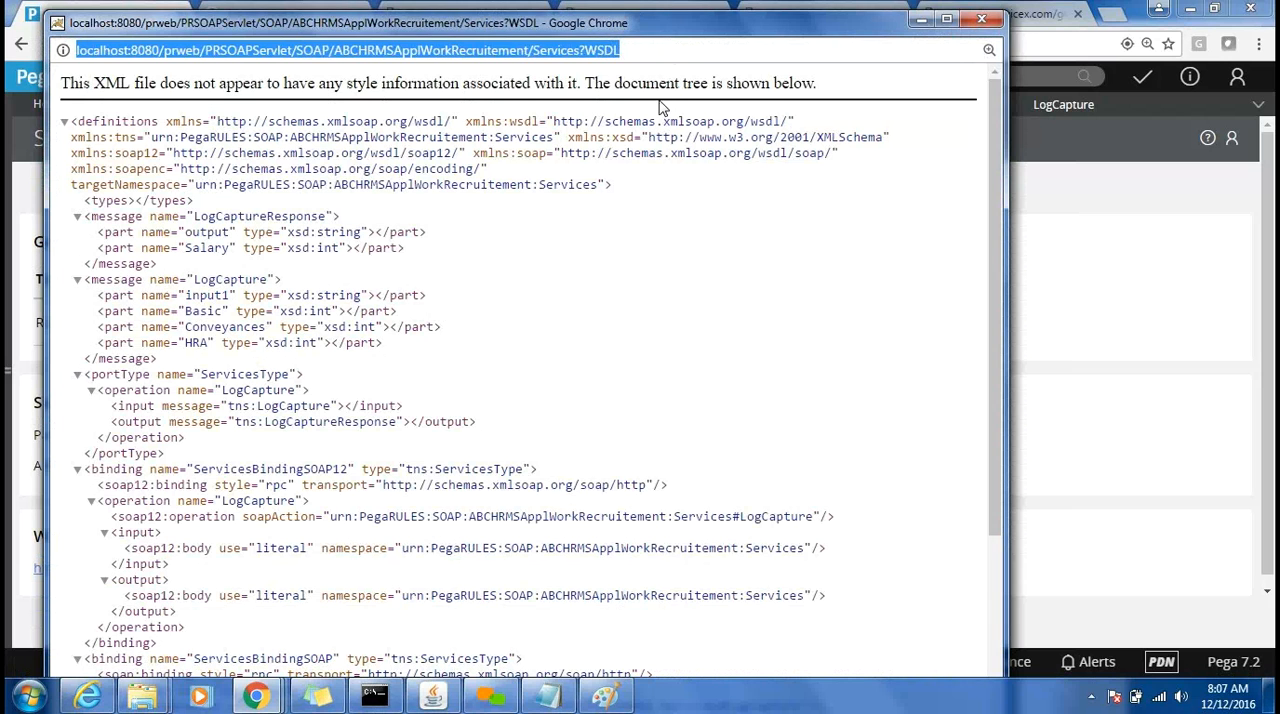
pyautogui.moveTo(684, 33); pyautogui.dragTo(687, 161)
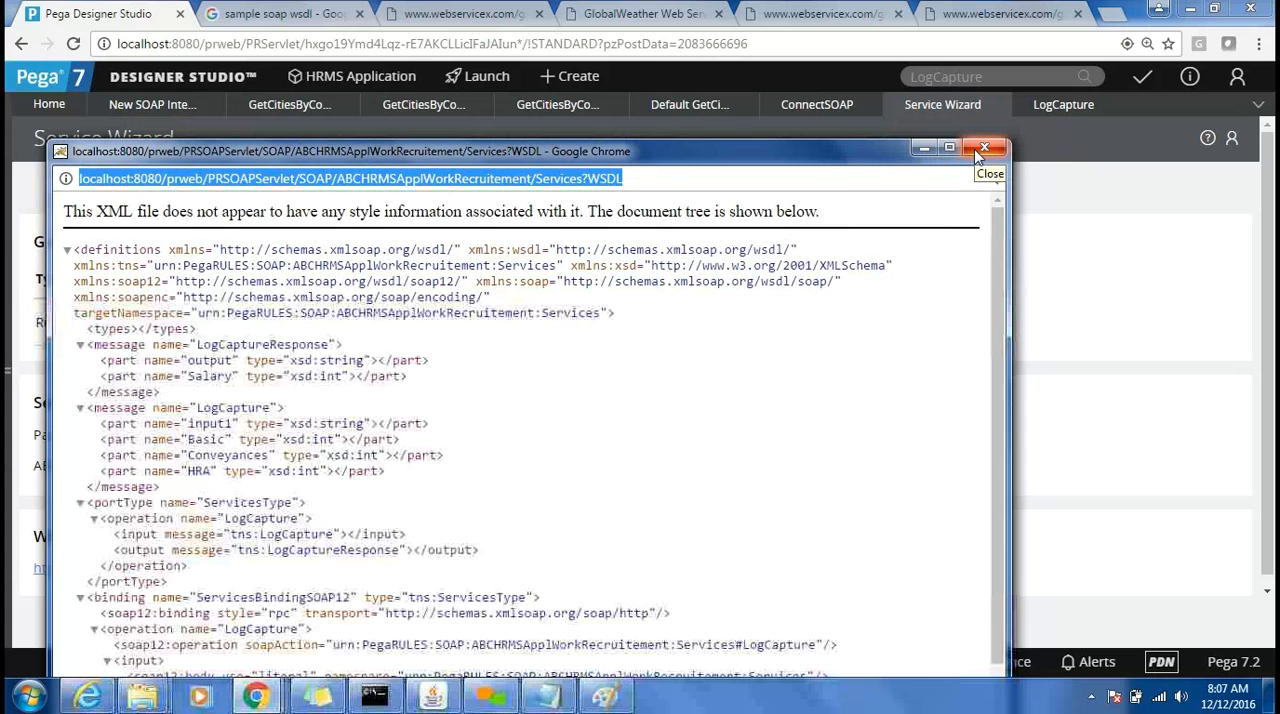
# Examine the WSDL's LogCapture request parts input1, Basic, Conveyances and HRA and its output message, and close the WSDL window.
pyautogui.doubleClick(208, 424)
pyautogui.doubleClick(208, 440)
pyautogui.doubleClick(228, 455)
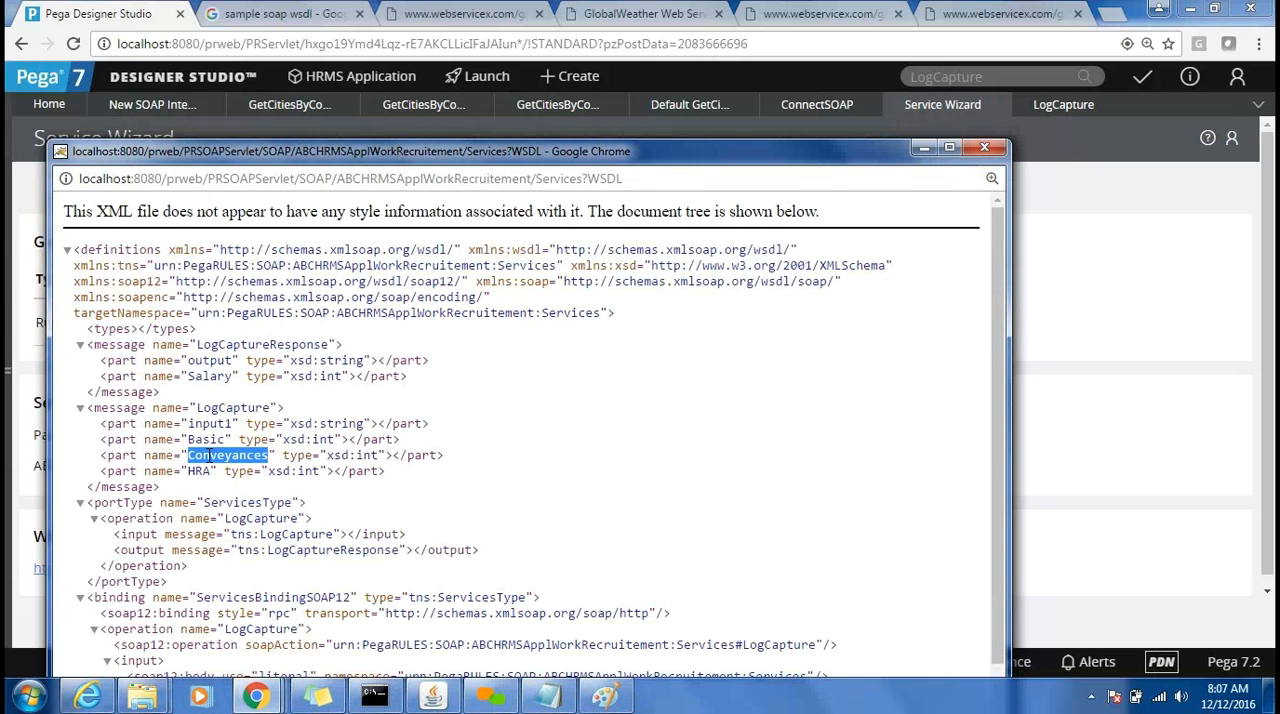
pyautogui.doubleClick(199, 471)
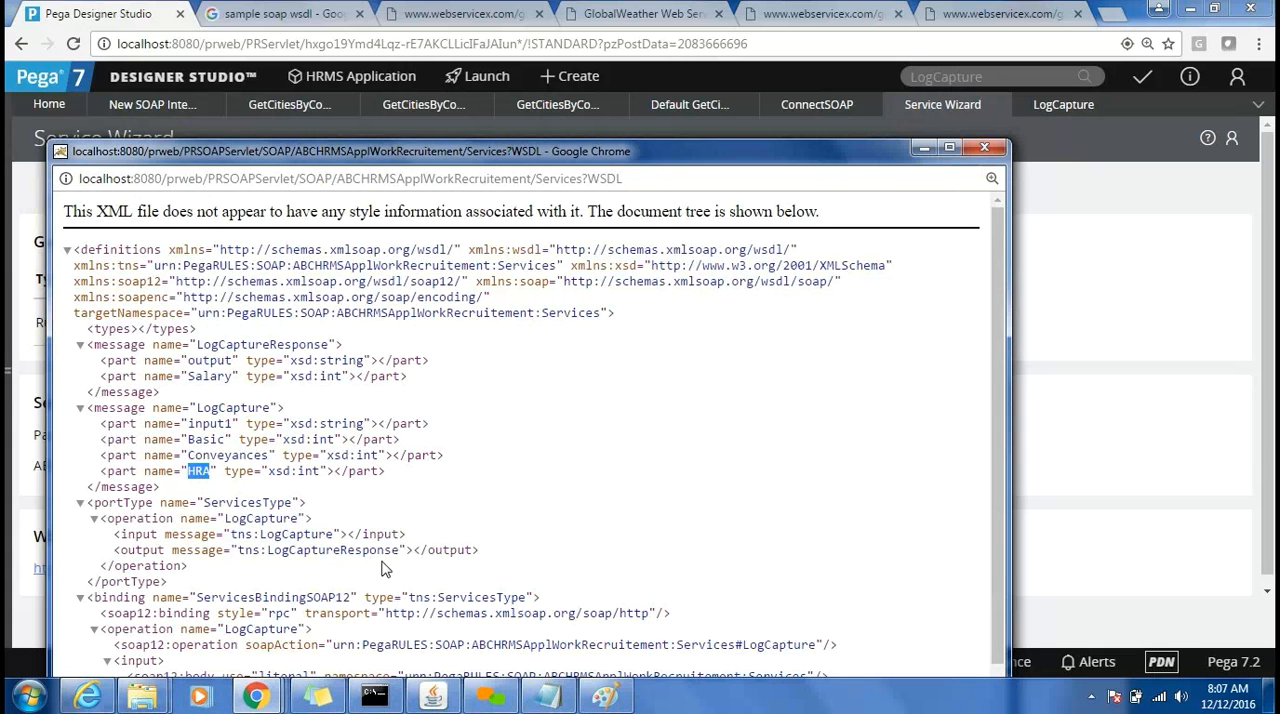
pyautogui.doubleClick(334, 553)
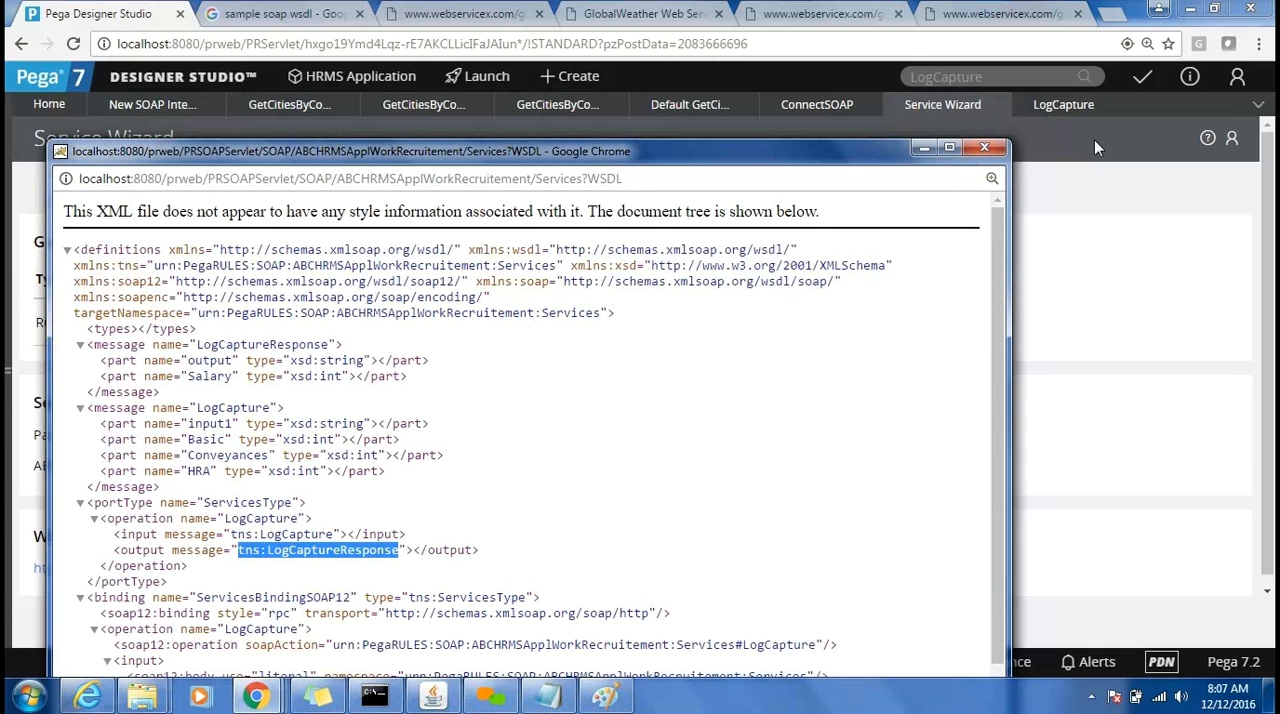
pyautogui.click(981, 149)
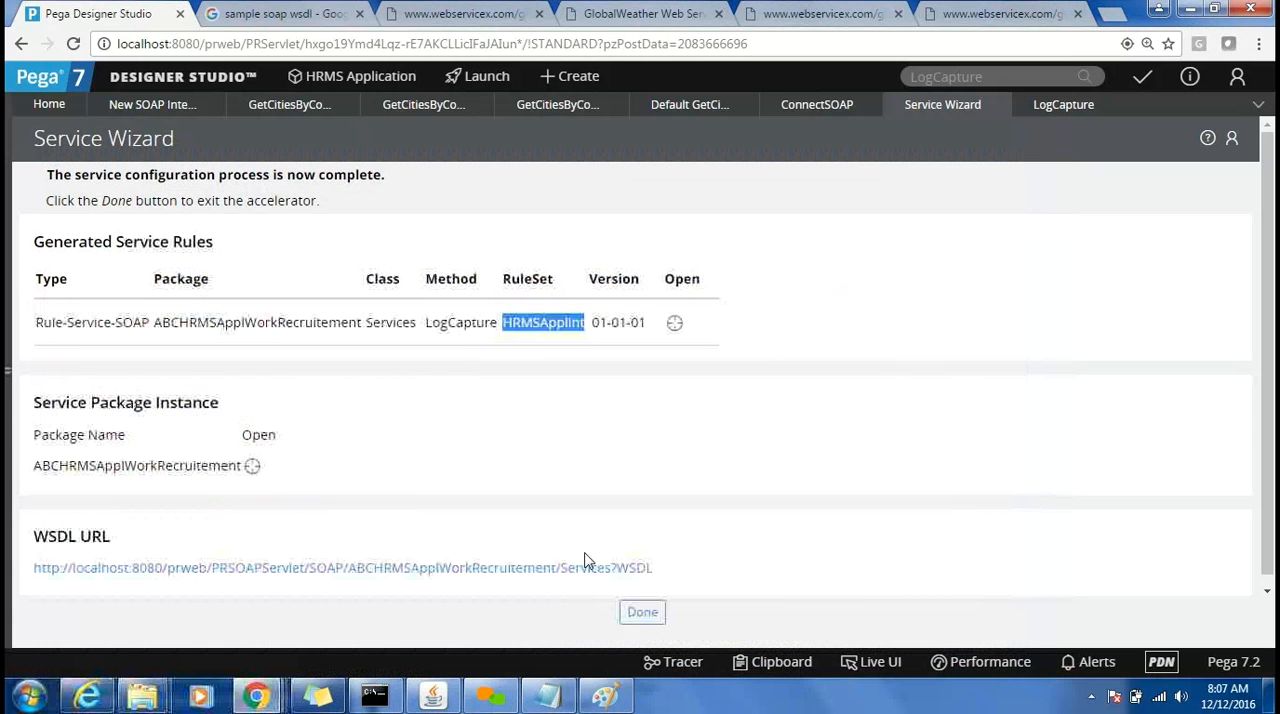
# Exit the completed Service Wizard and list the Service Package records under Integration-Resources.
pyautogui.click(1267, 592)
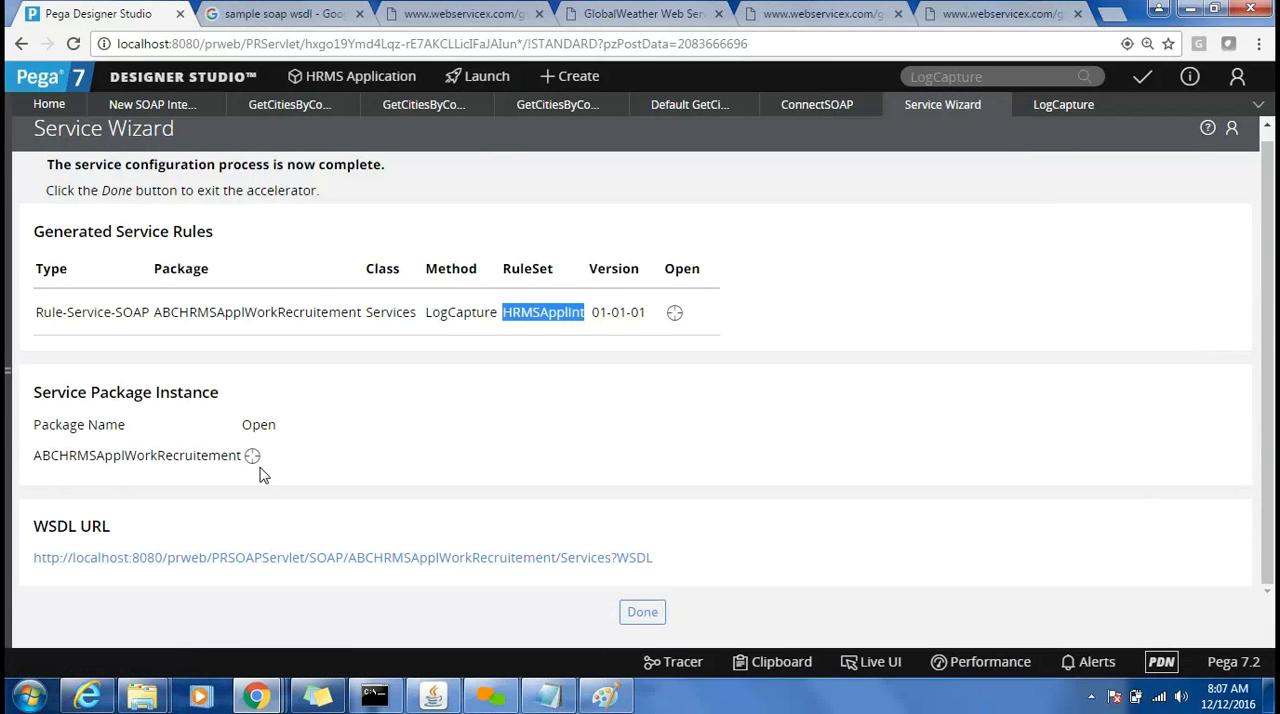
pyautogui.click(639, 616)
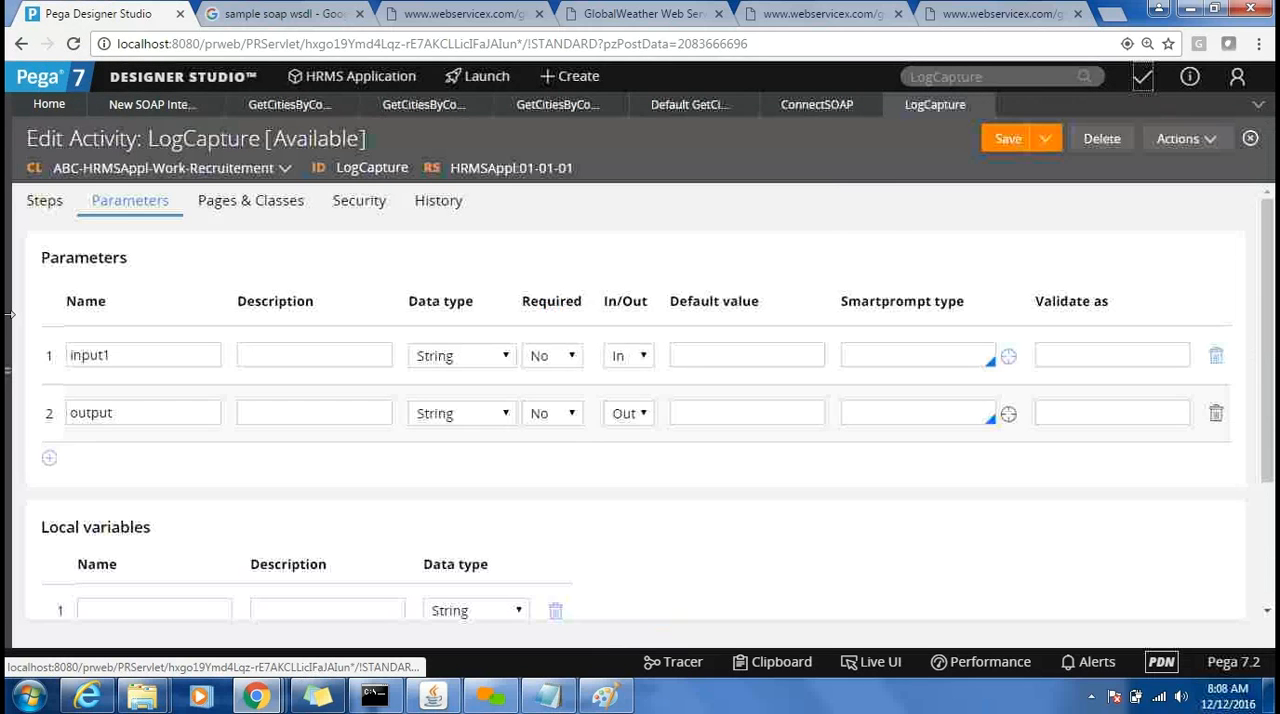
pyautogui.click(10, 316)
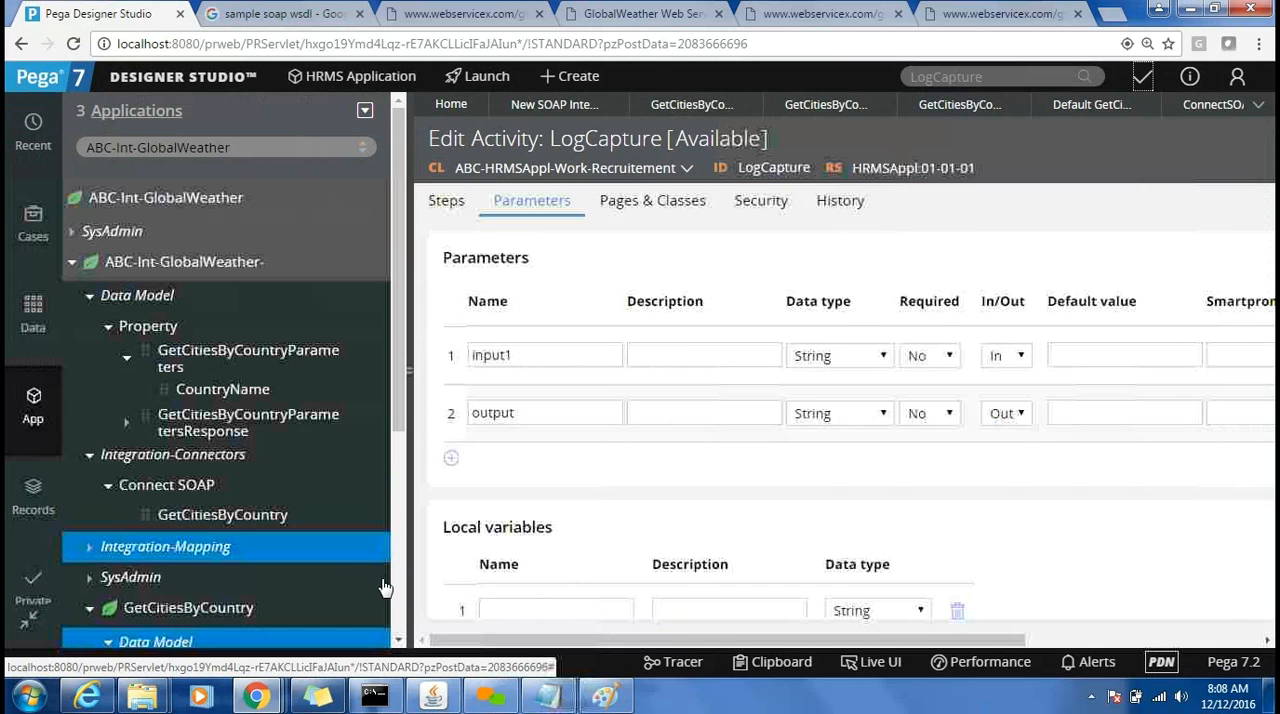
pyautogui.click(402, 608)
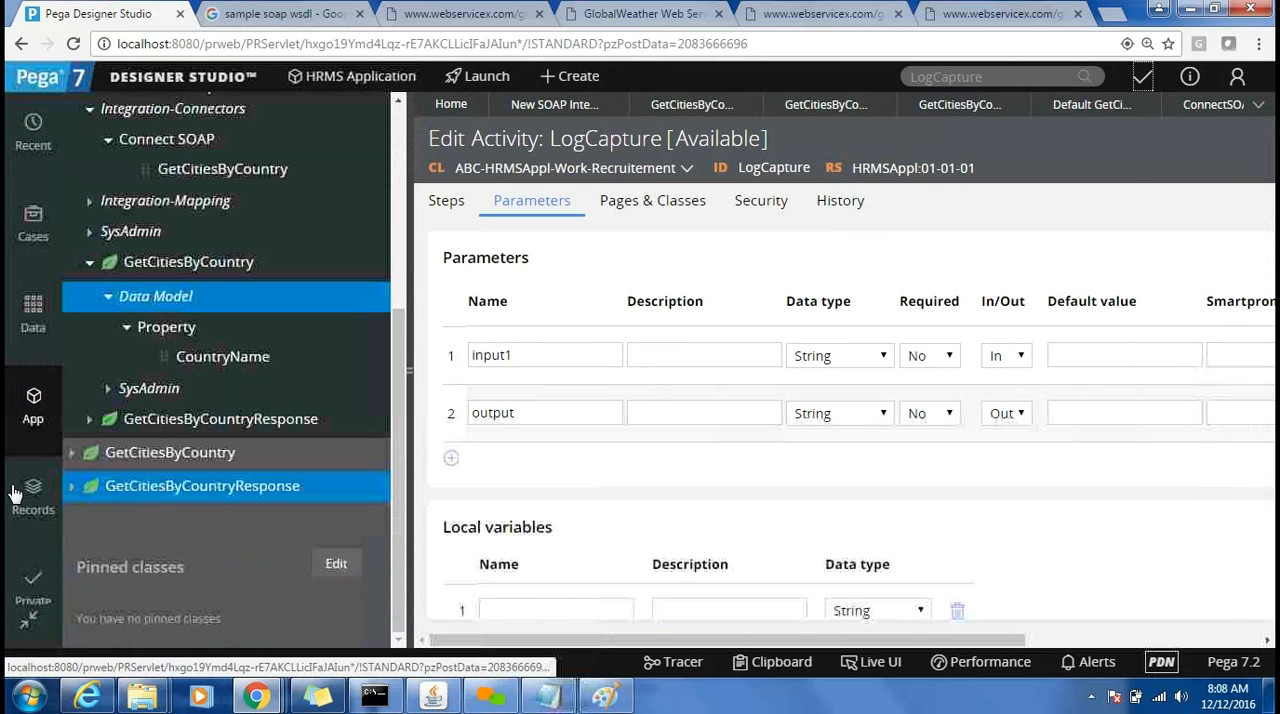
pyautogui.click(29, 497)
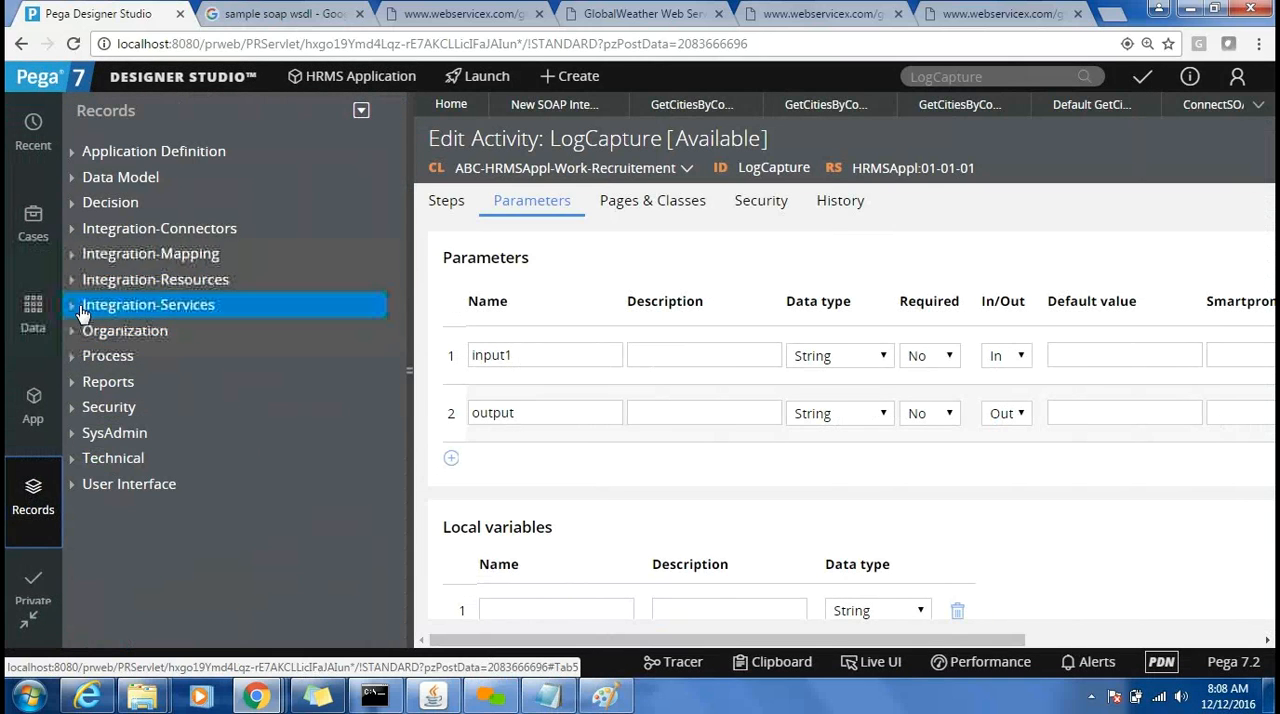
pyautogui.click(72, 310)
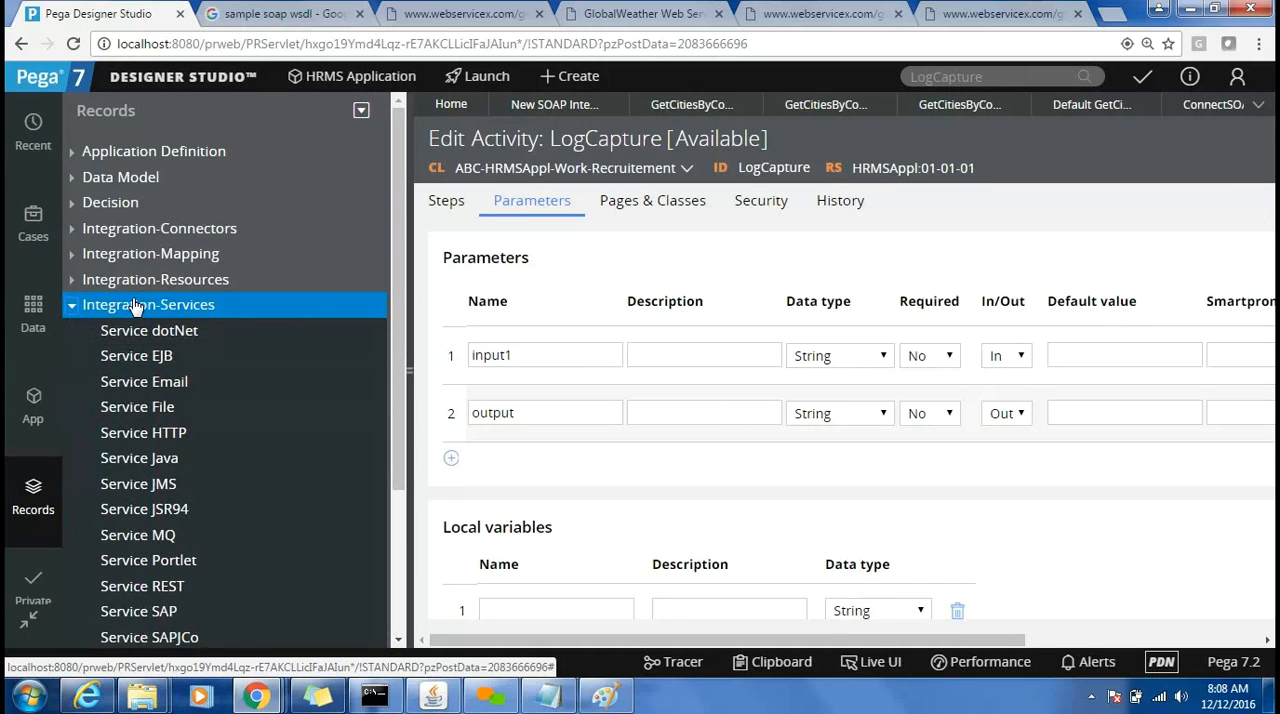
pyautogui.click(70, 289)
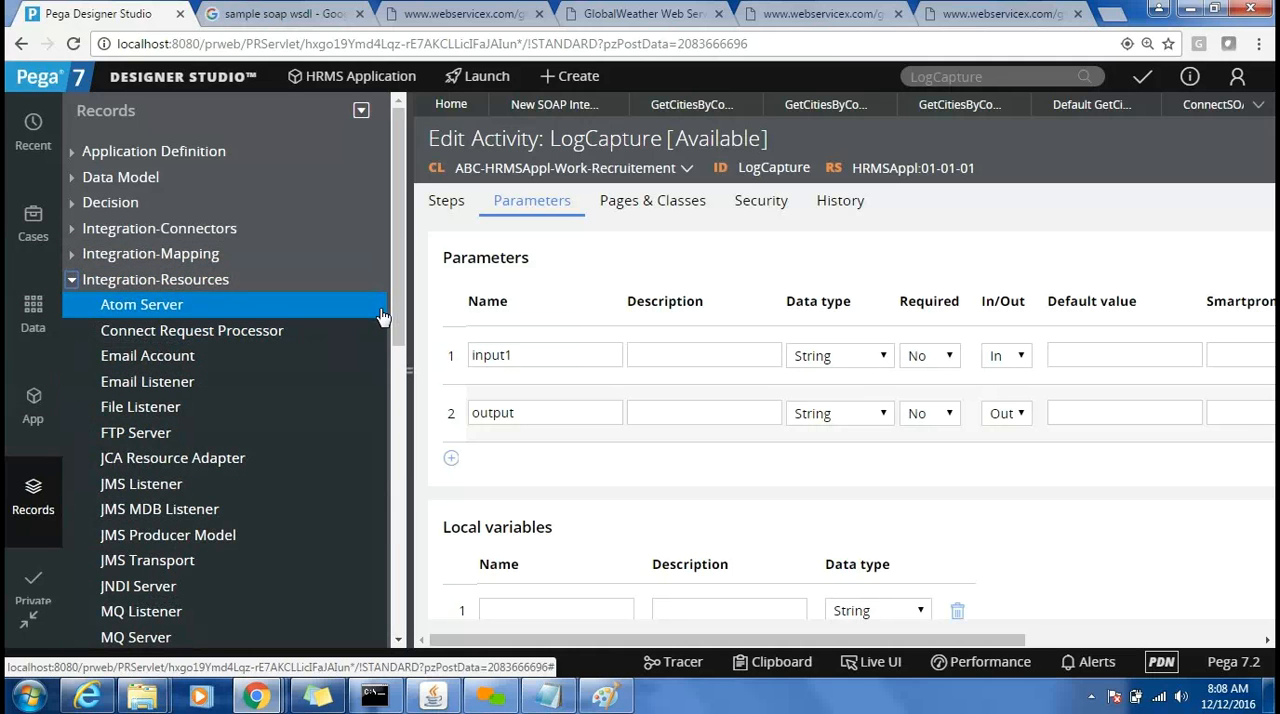
pyautogui.moveTo(401, 330); pyautogui.dragTo(420, 456)
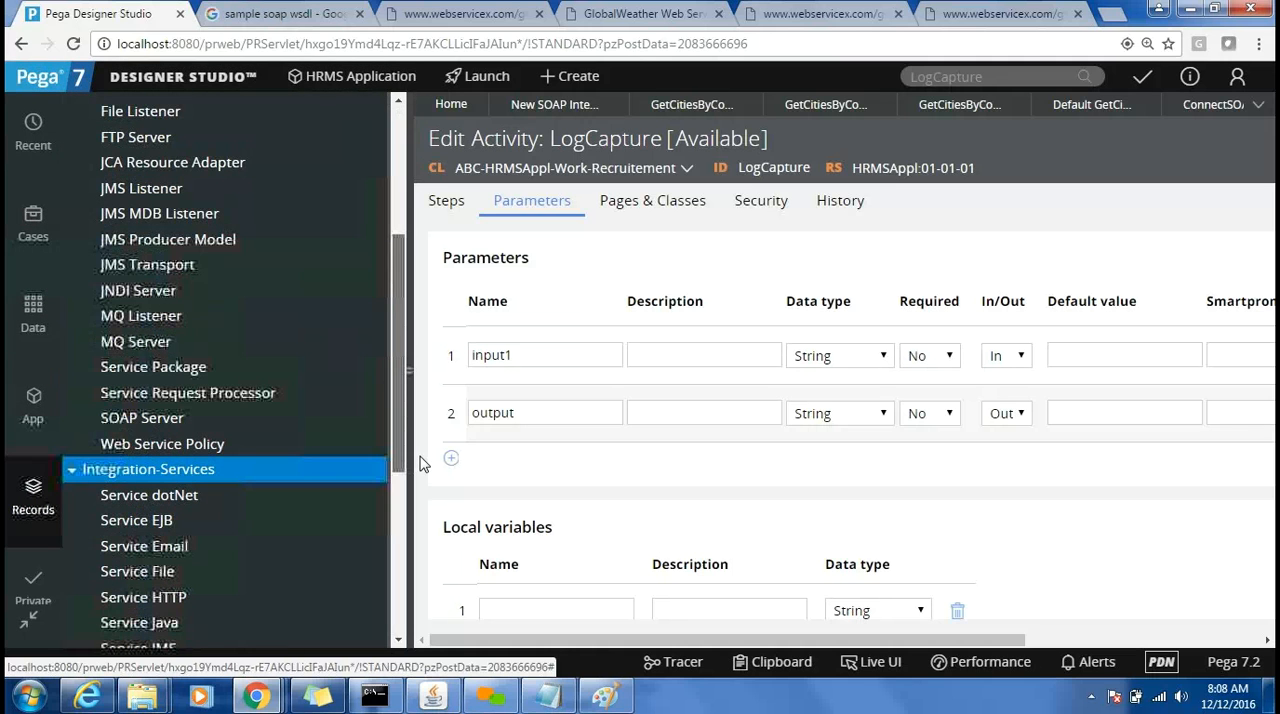
pyautogui.click(143, 377)
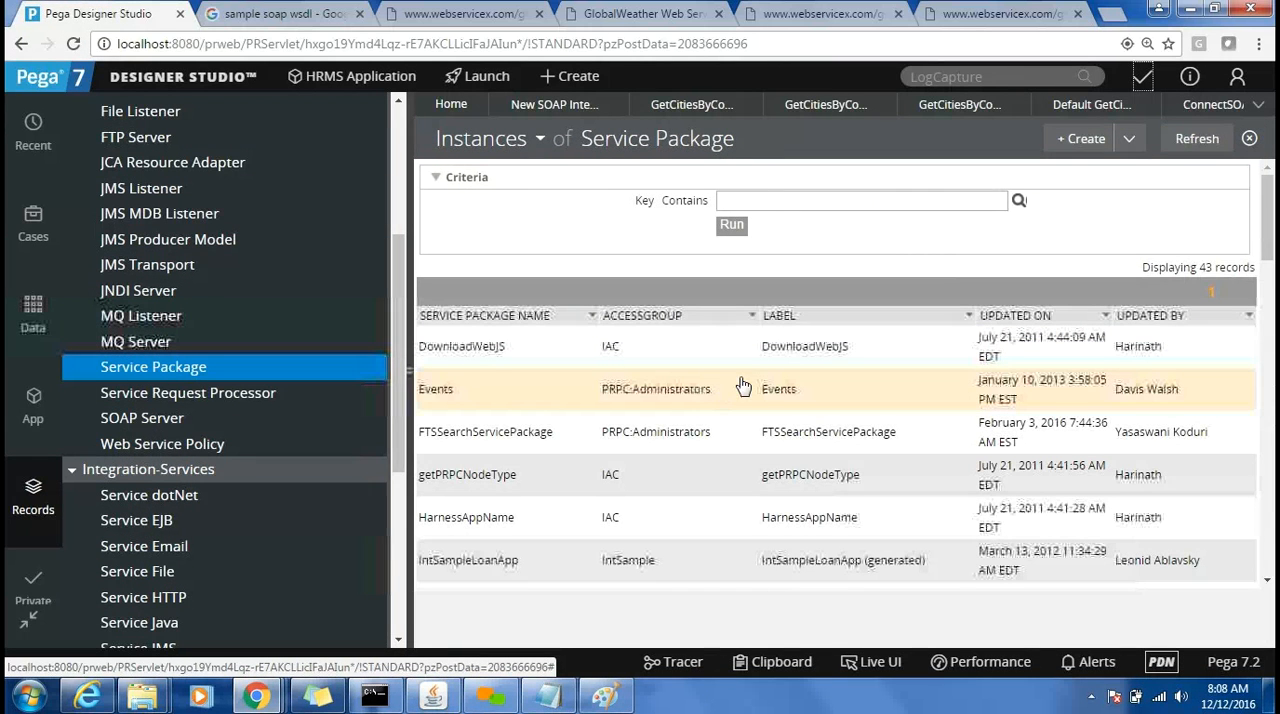
# Sort the service packages by most recent update and open ABCHRMSApplWorkRecruitement with the explorer collapsed.
pyautogui.click(1019, 331)
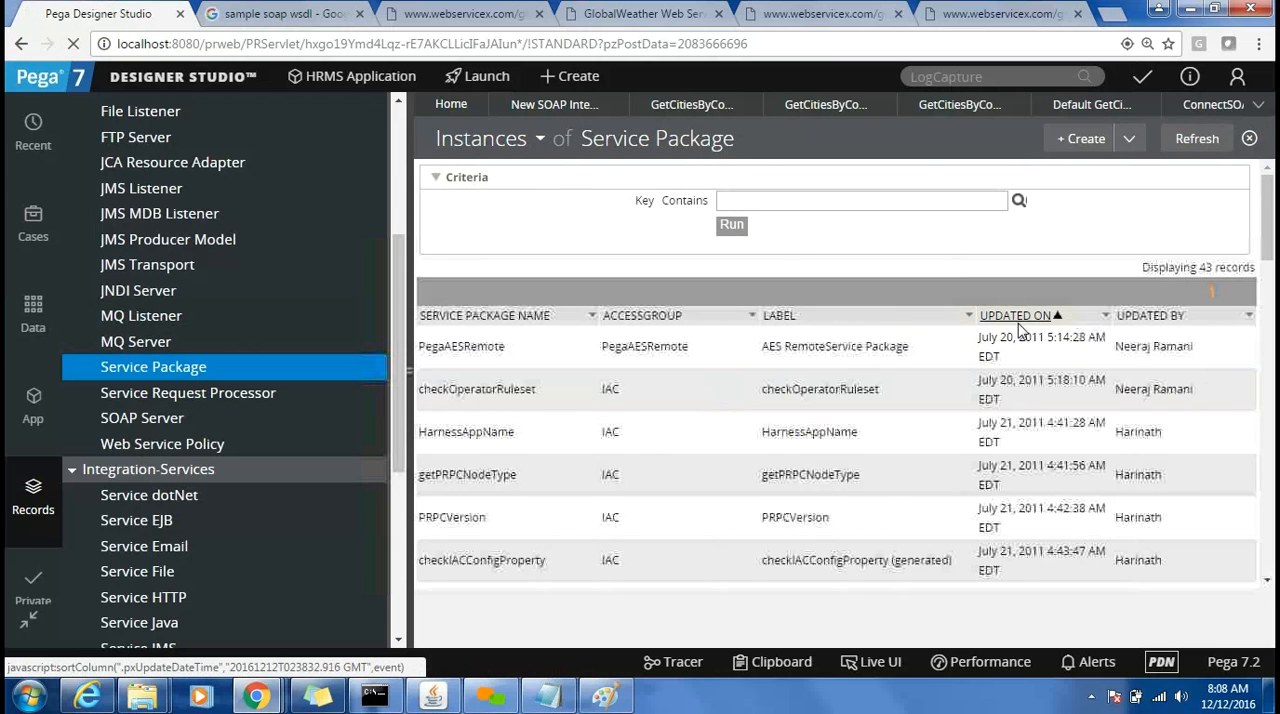
pyautogui.click(1019, 331)
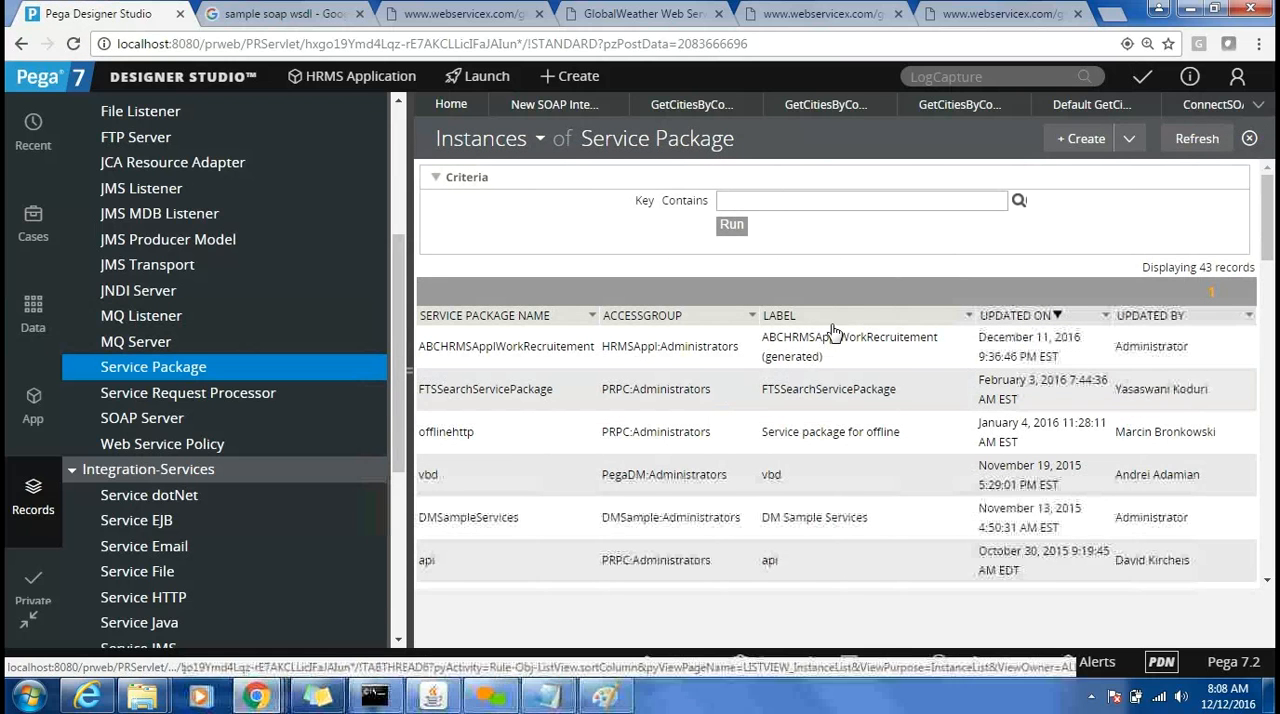
pyautogui.doubleClick(587, 356)
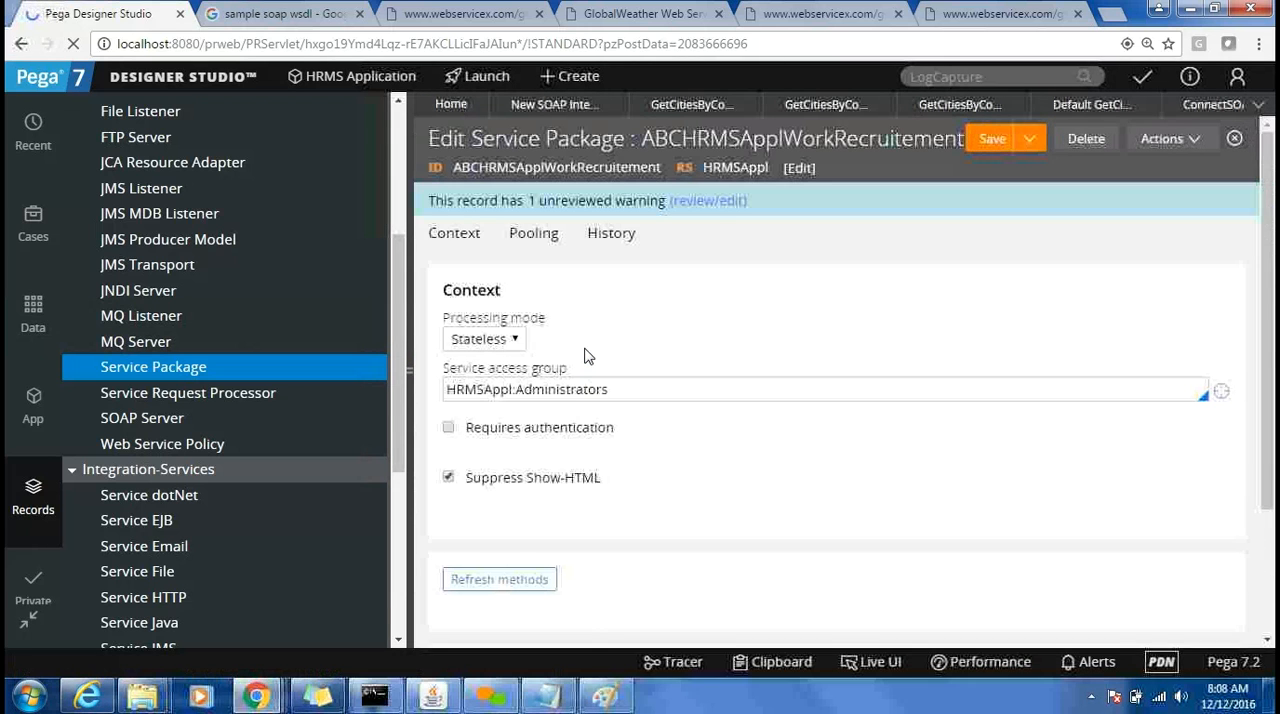
pyautogui.click(413, 367)
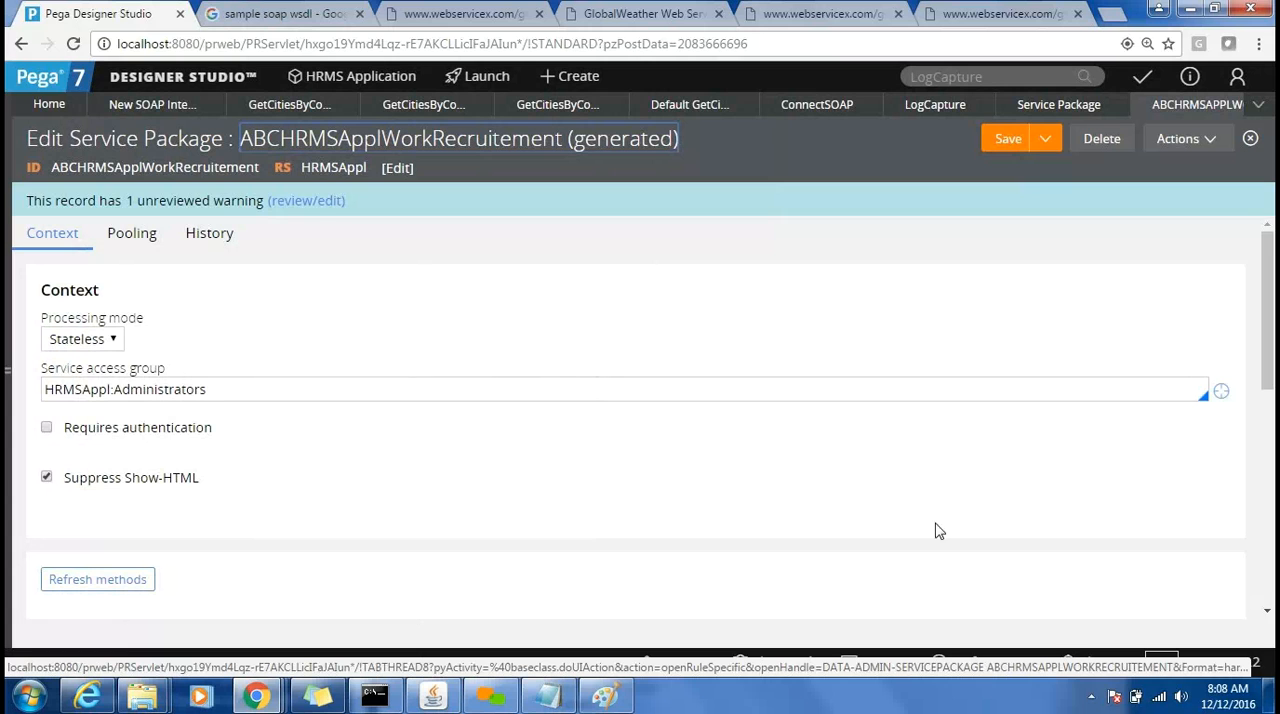
# Review the service package's methods and deployment settings, and open its LogCapture SOAP service rule.
pyautogui.scroll(-5, 1268, 598)
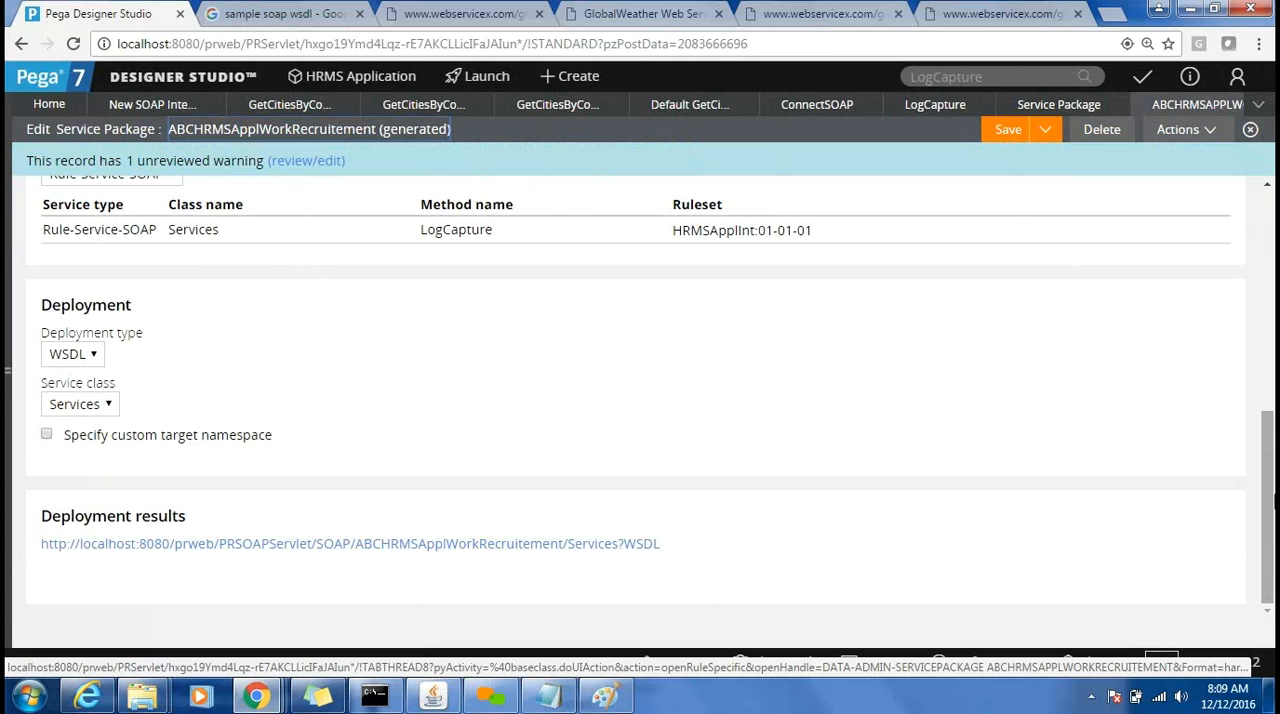
pyautogui.moveTo(1272, 505); pyautogui.dragTo(1264, 378)
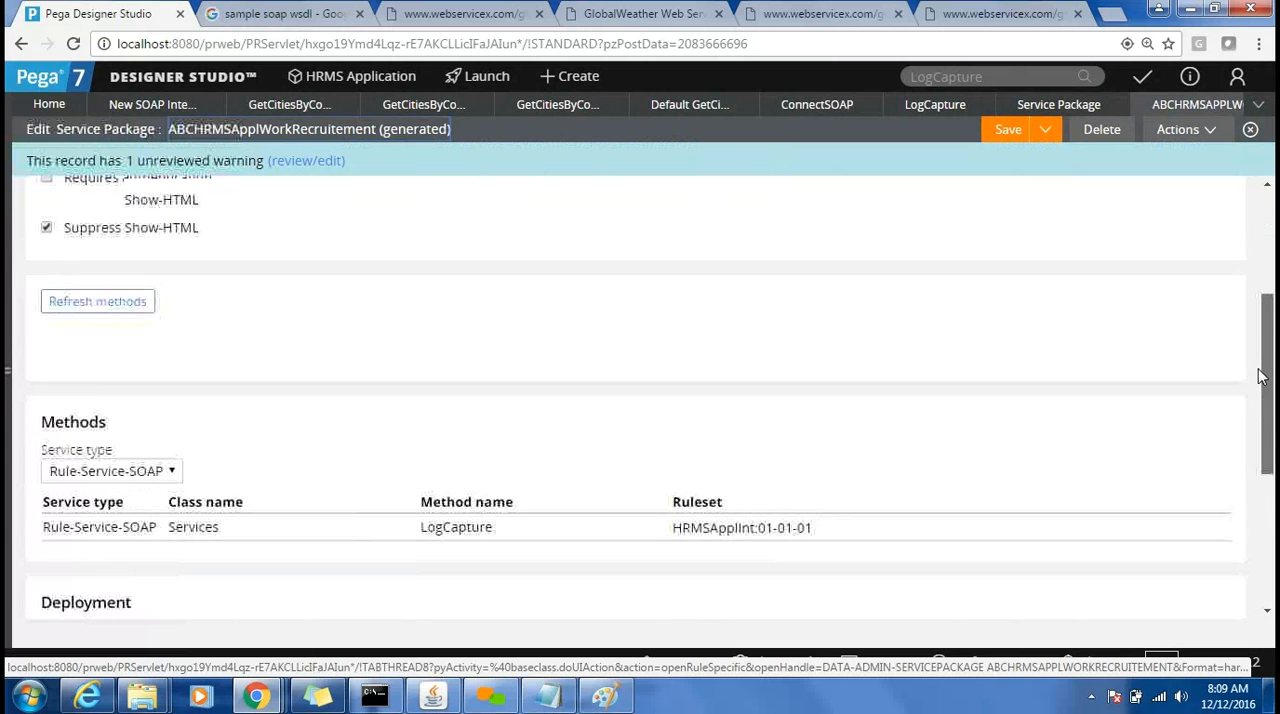
pyautogui.click(434, 528)
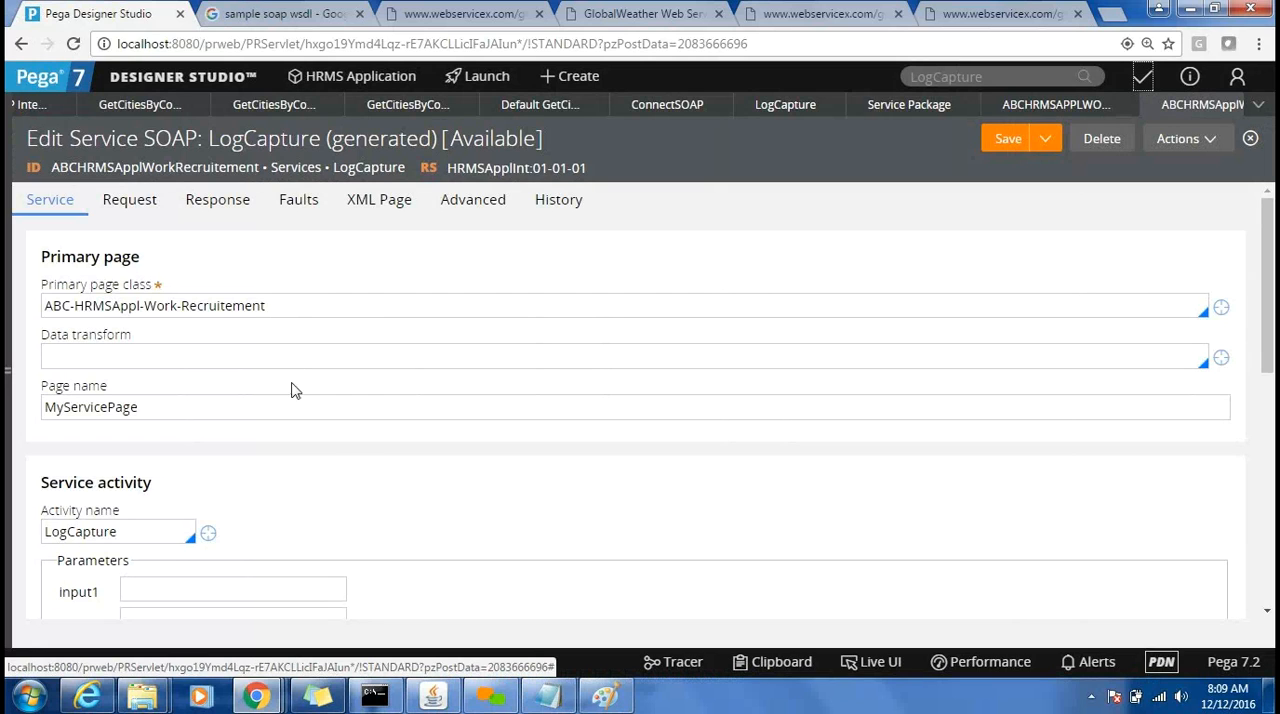
# Review the LogCapture SOAP rule's service activity, parameters and processing options, and open its request settings.
pyautogui.doubleClick(86, 535)
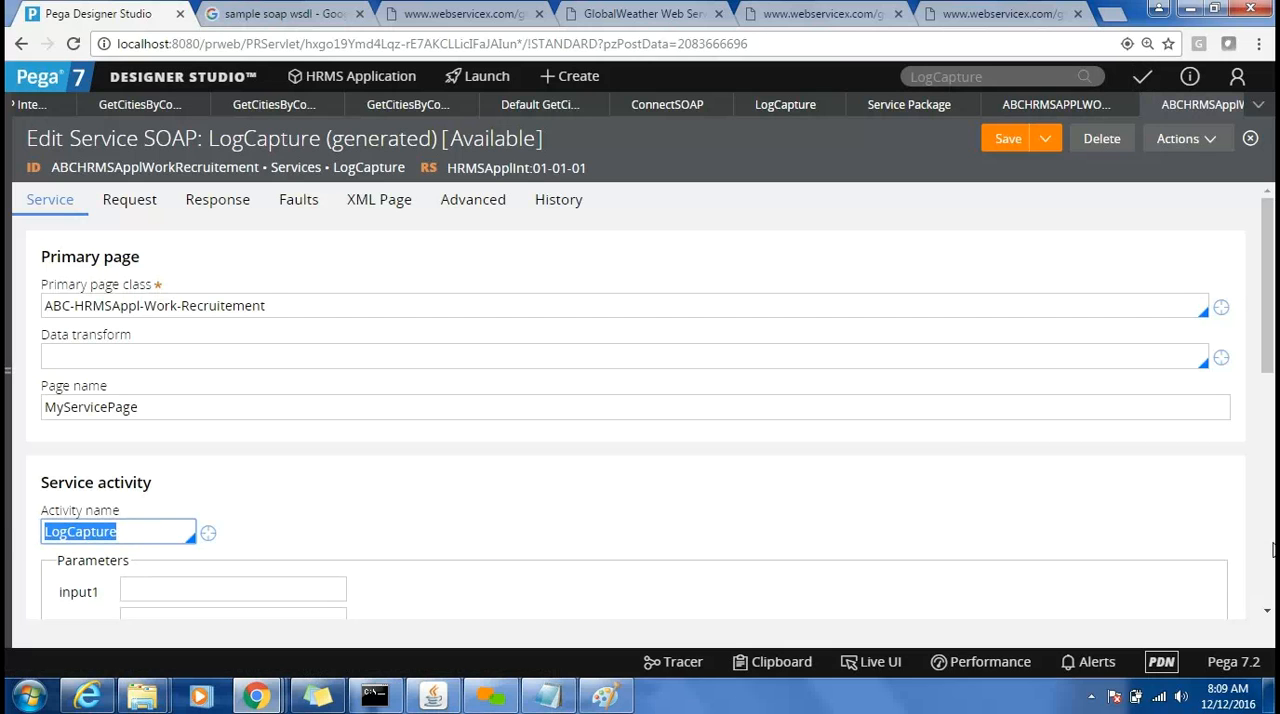
pyautogui.click(1267, 610)
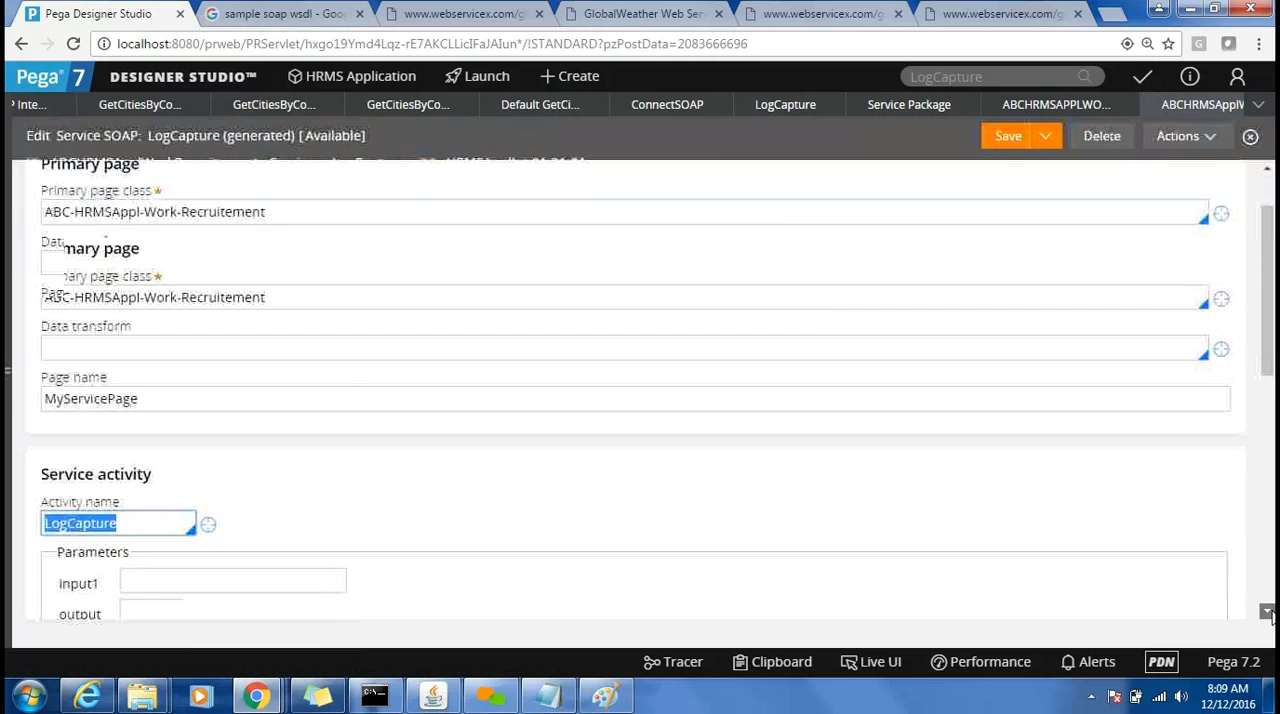
pyautogui.scroll(-5, 1270, 614)
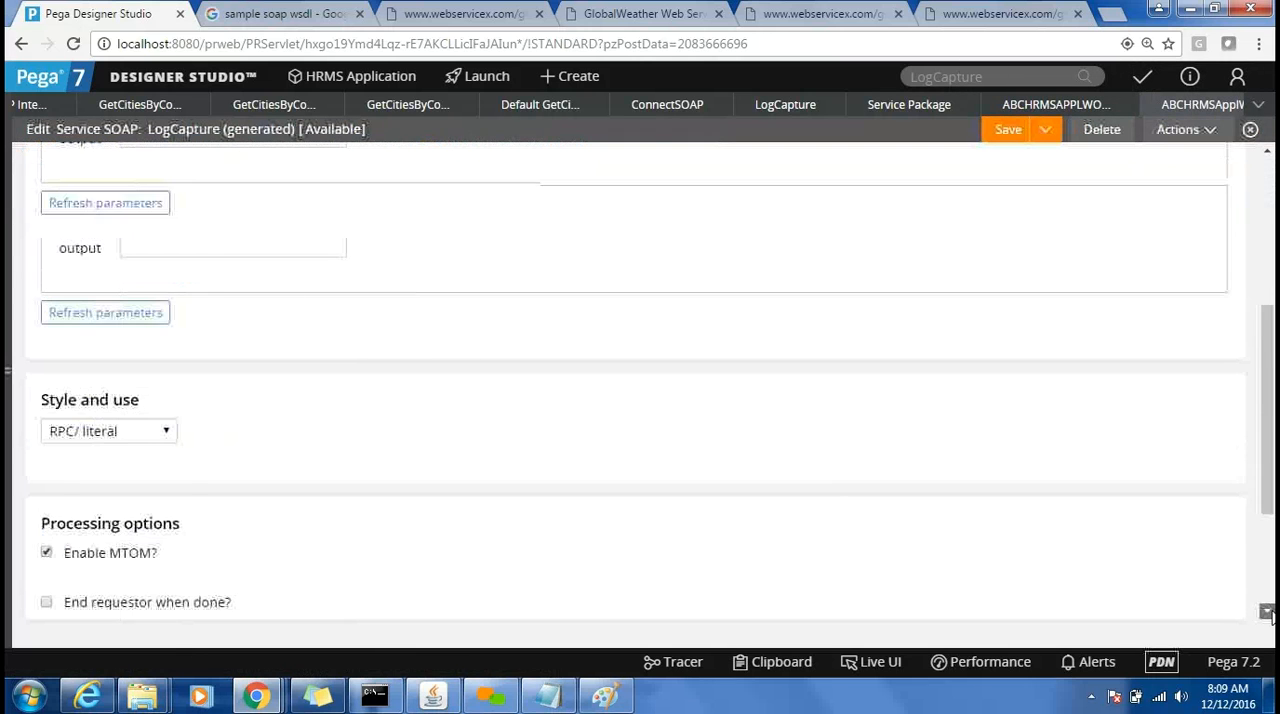
pyautogui.scroll(-2, 1270, 614)
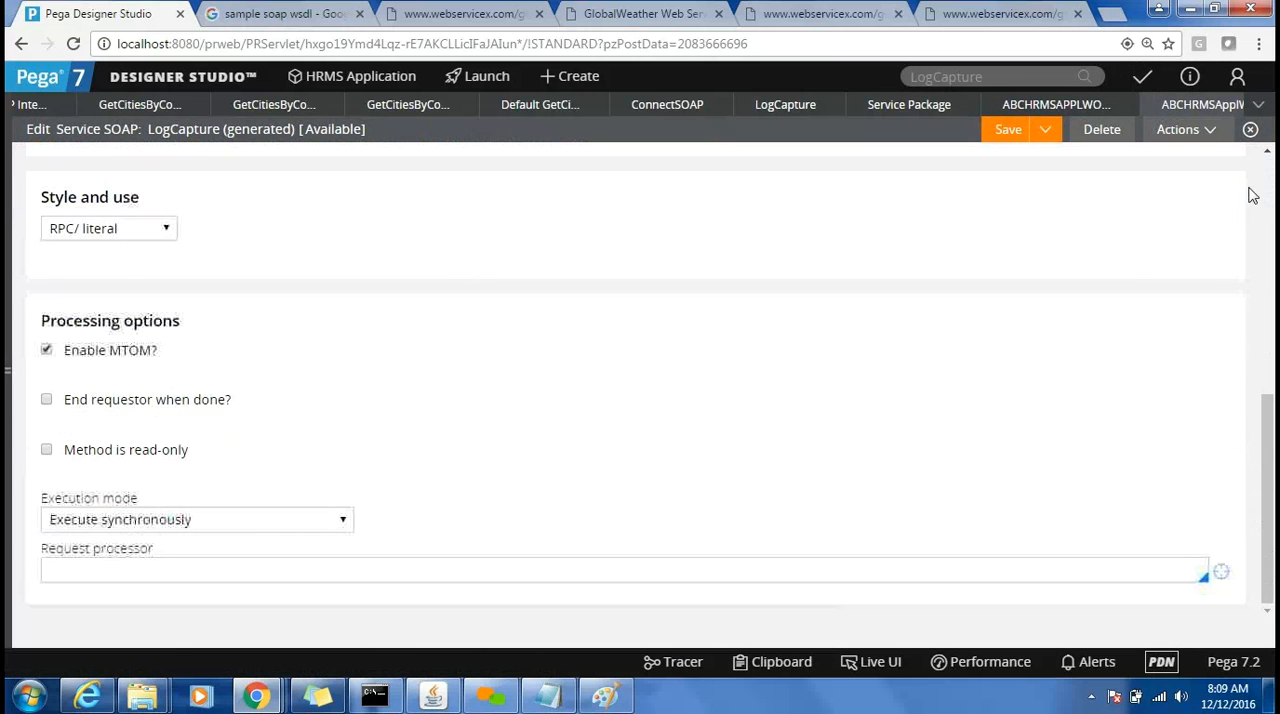
pyautogui.scroll(10, 1268, 205)
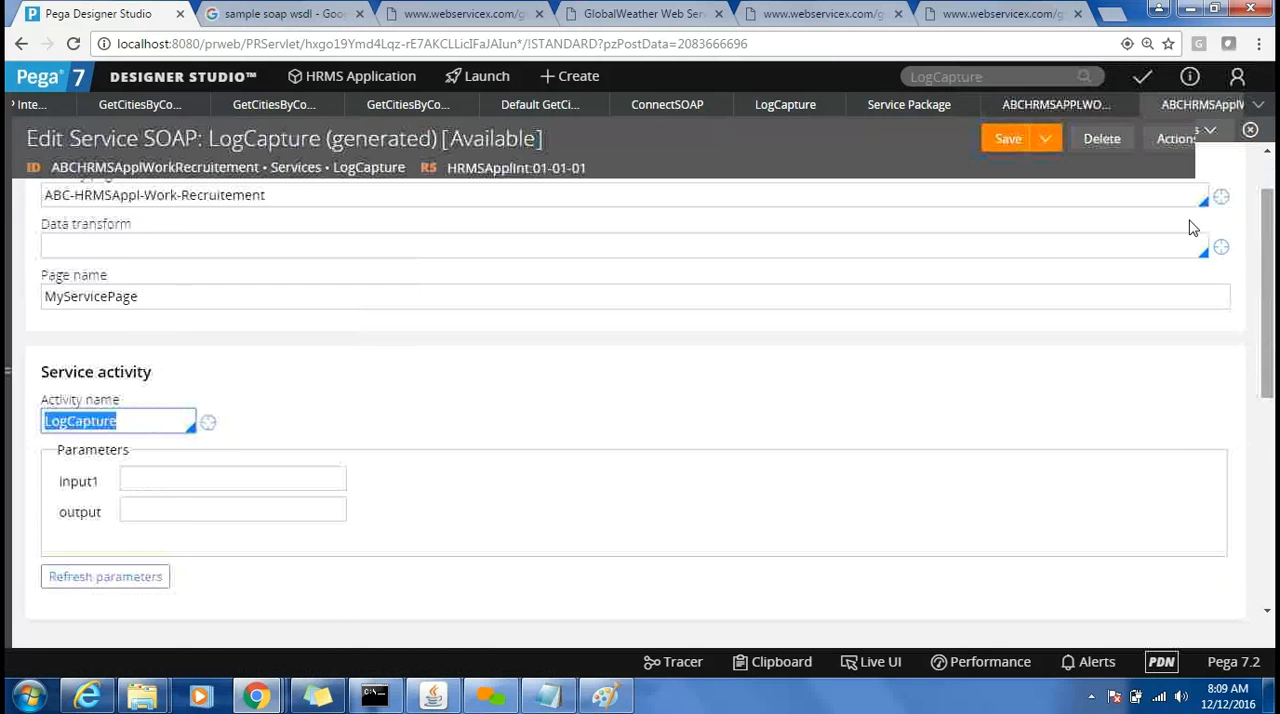
pyautogui.click(119, 205)
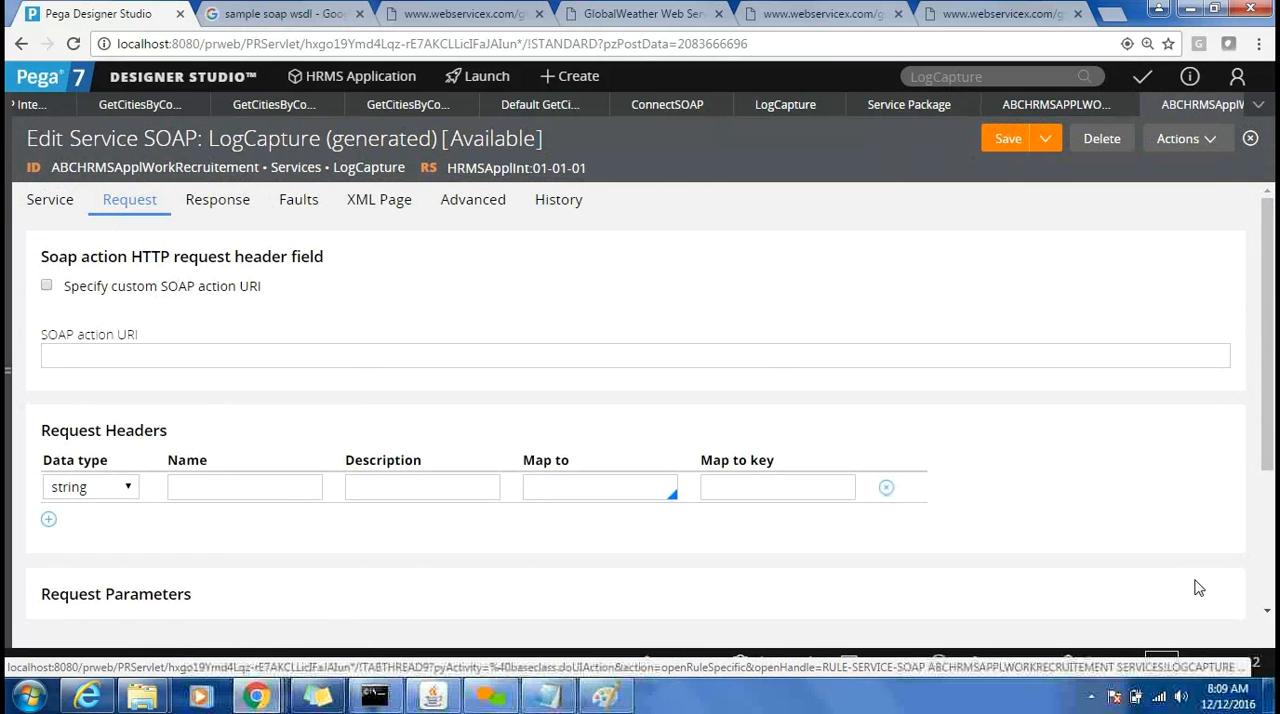
# Review the LogCapture SOAP rule's request headers and the data types and clipboard mappings of its request parameters.
pyautogui.click(1266, 611)
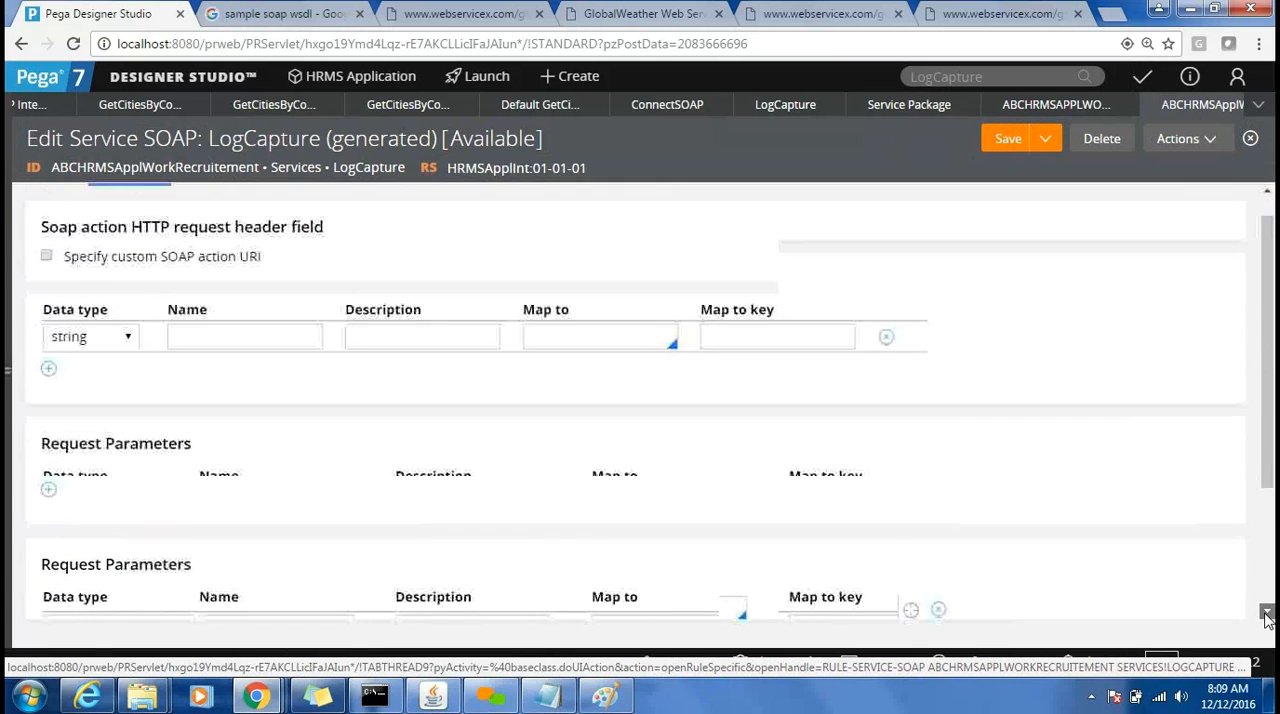
pyautogui.scroll(-1, 428, 466)
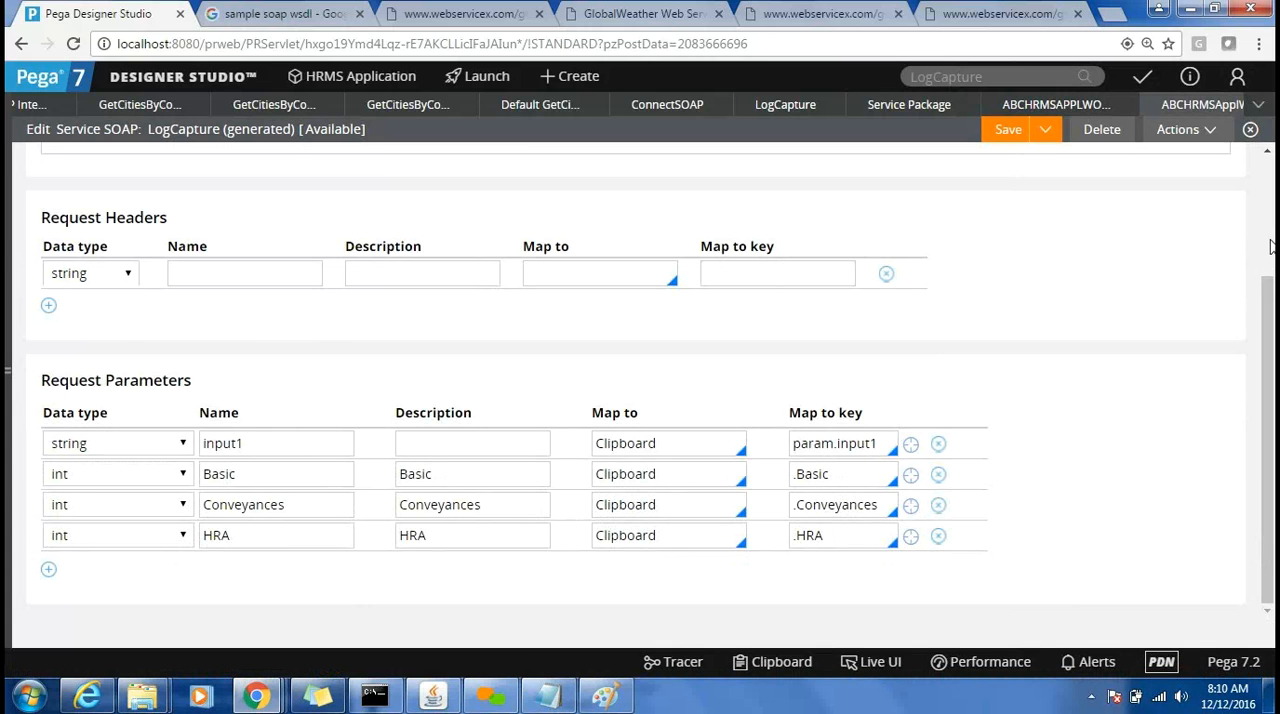
pyautogui.scroll(5, 1270, 246)
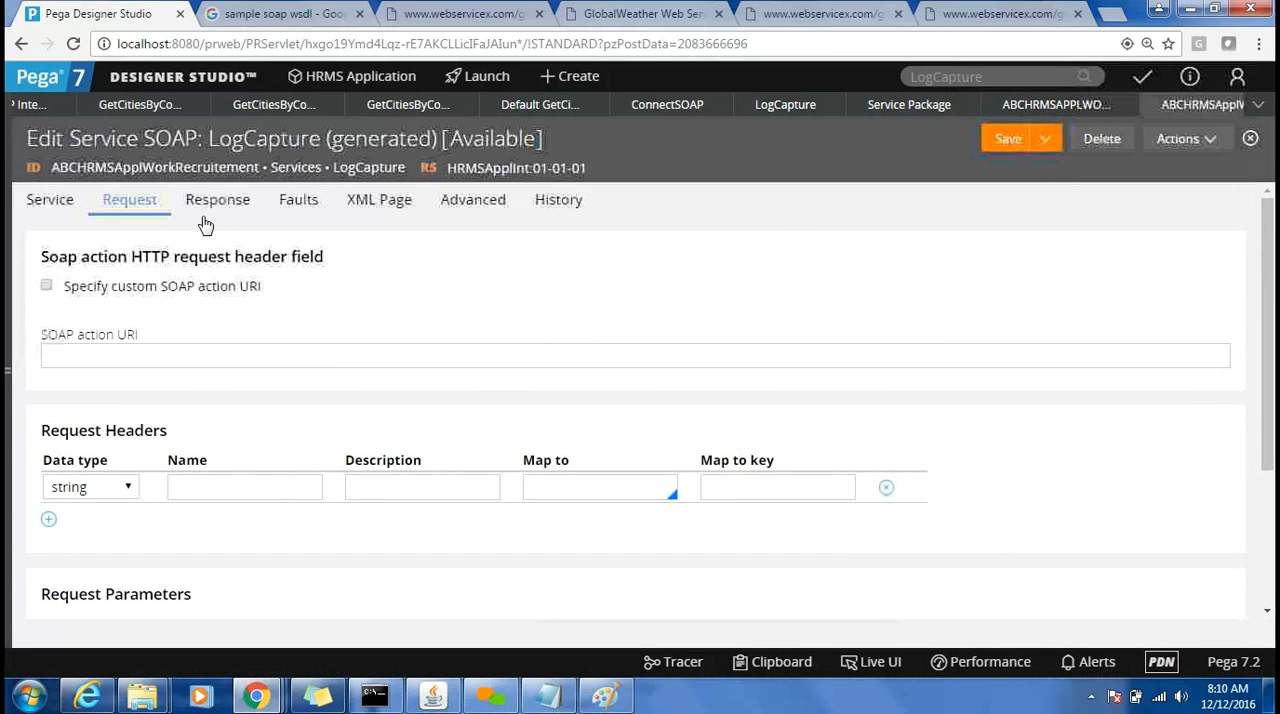
# Review the rule's response parameter mappings, highlighting the Salary parameter name, and return to its primary page and service activity settings.
pyautogui.click(205, 205)
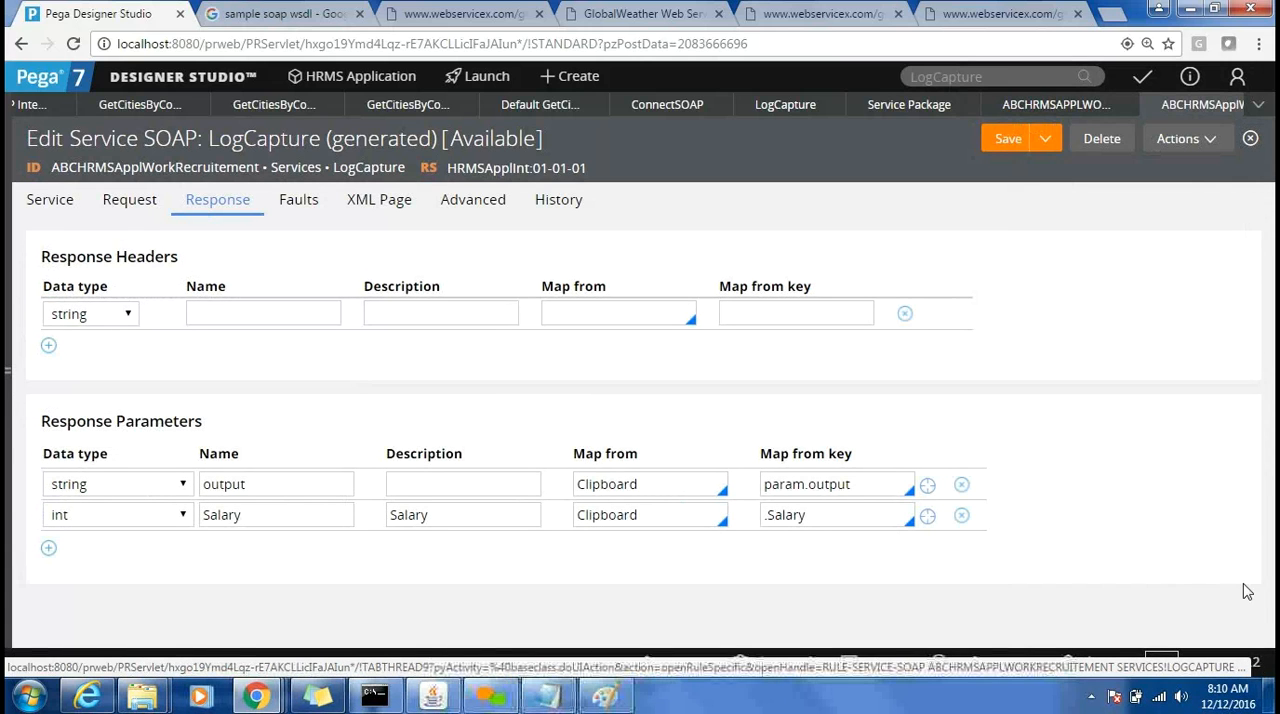
pyautogui.doubleClick(238, 516)
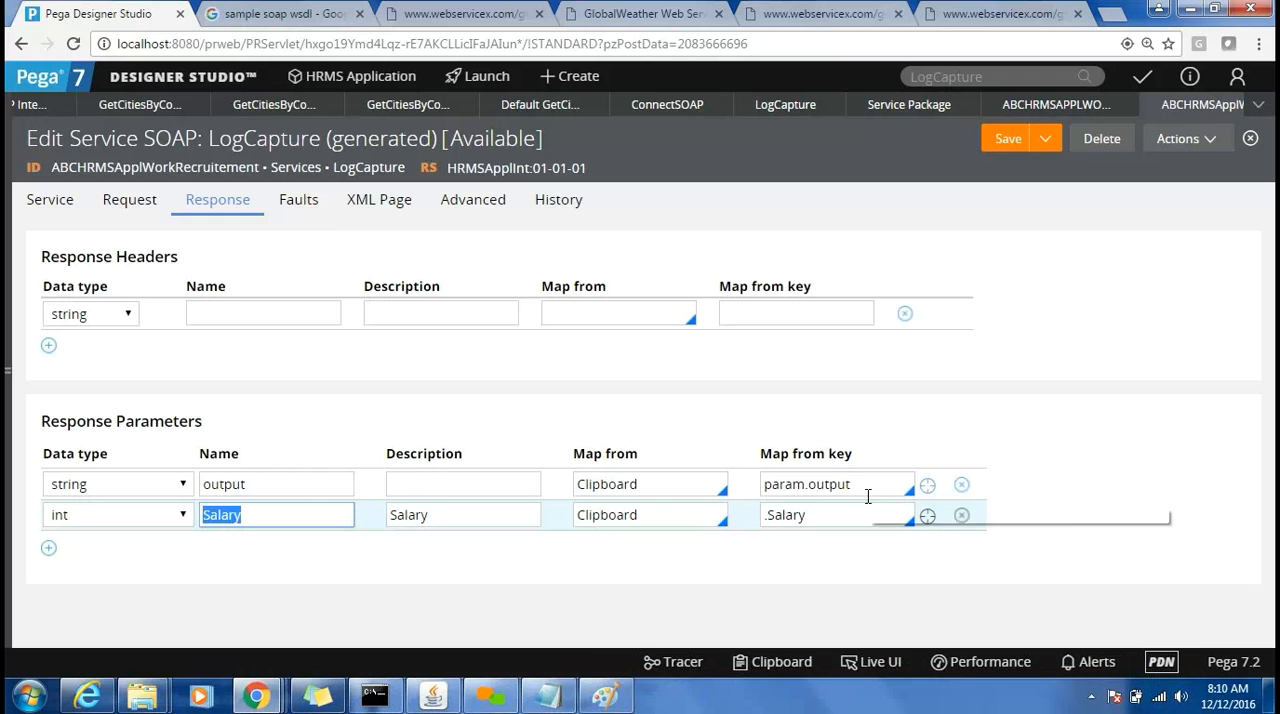
pyautogui.click(50, 200)
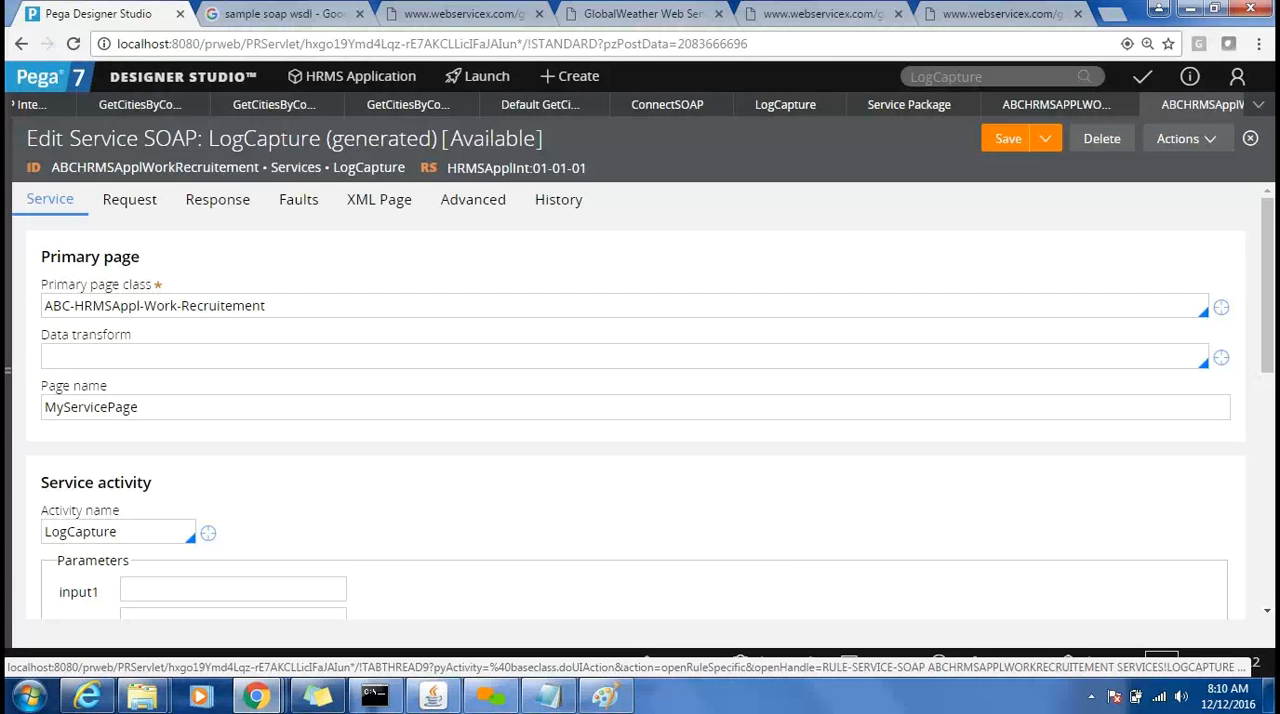
# Switch to Paint to review the PRPC request/response and Service Package diagram, and minimize it to return to the LogCapture SOAP rule.
pyautogui.click(607, 697)
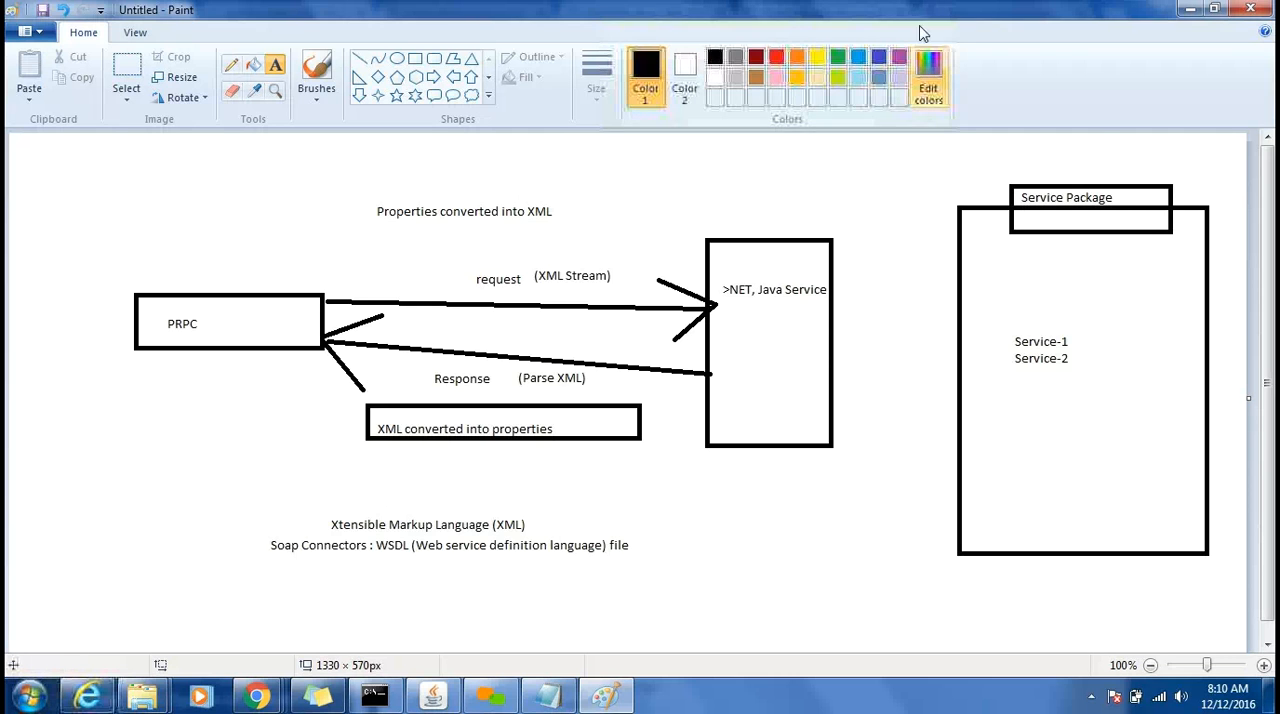
pyautogui.hotkey('alt', 'Tab')
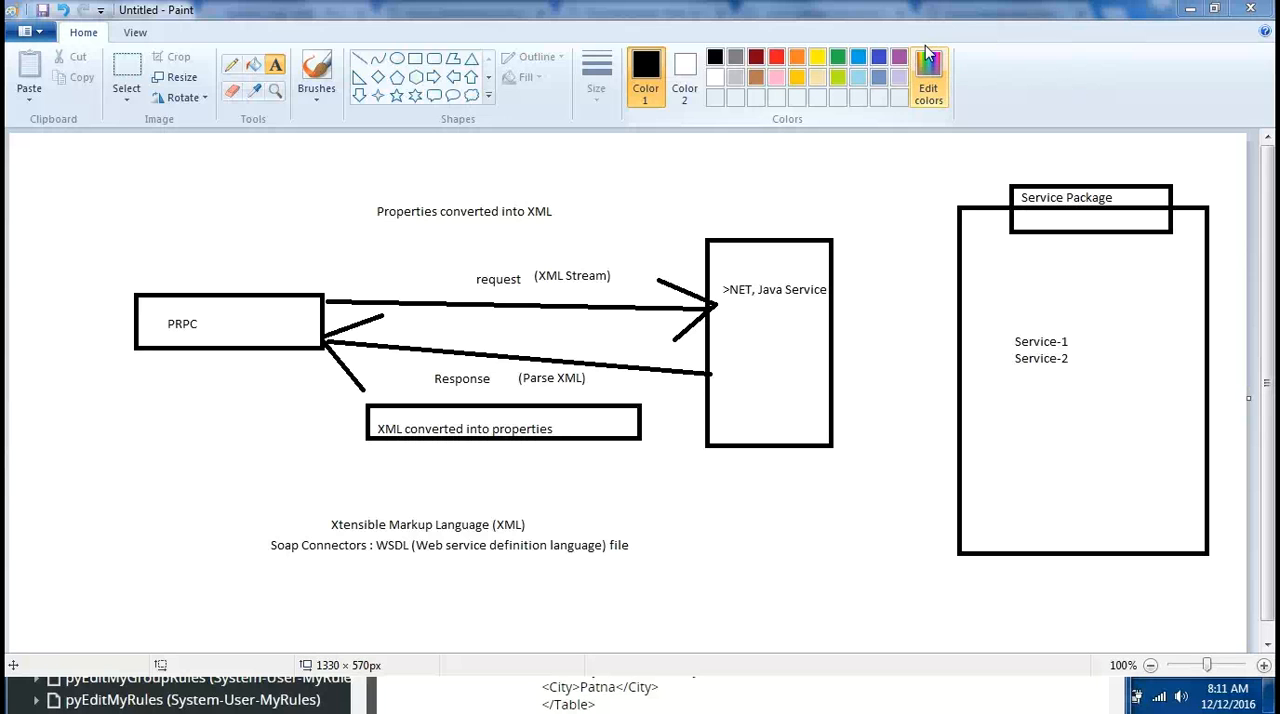
pyautogui.click(1189, 10)
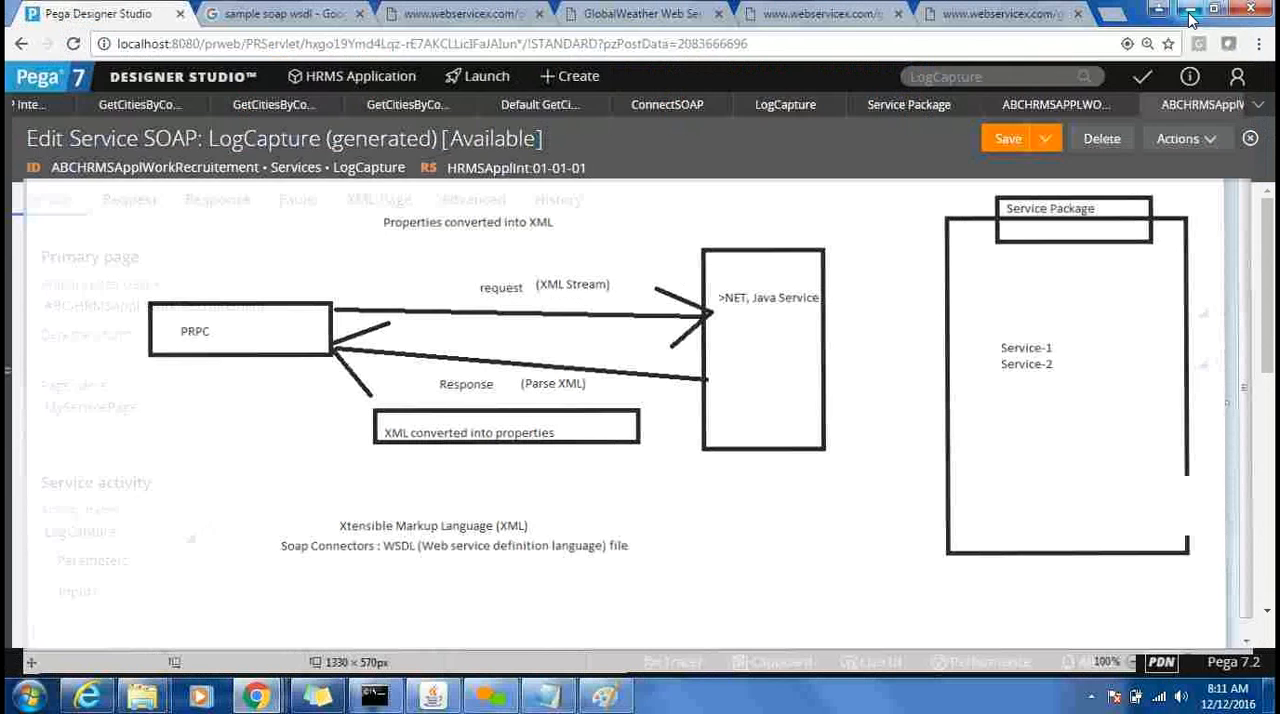